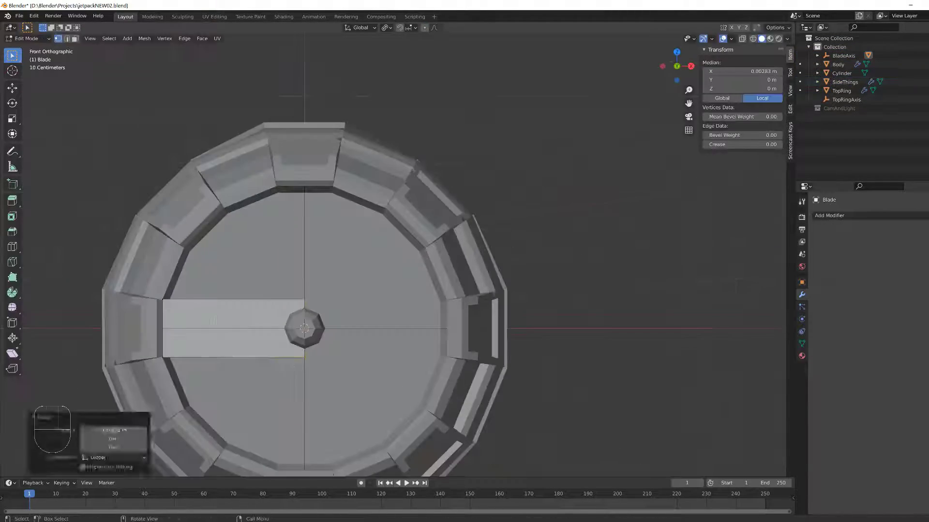
- Extrude the blade's flat face to give it thickness, and add a modifier to the blade object
key("e")
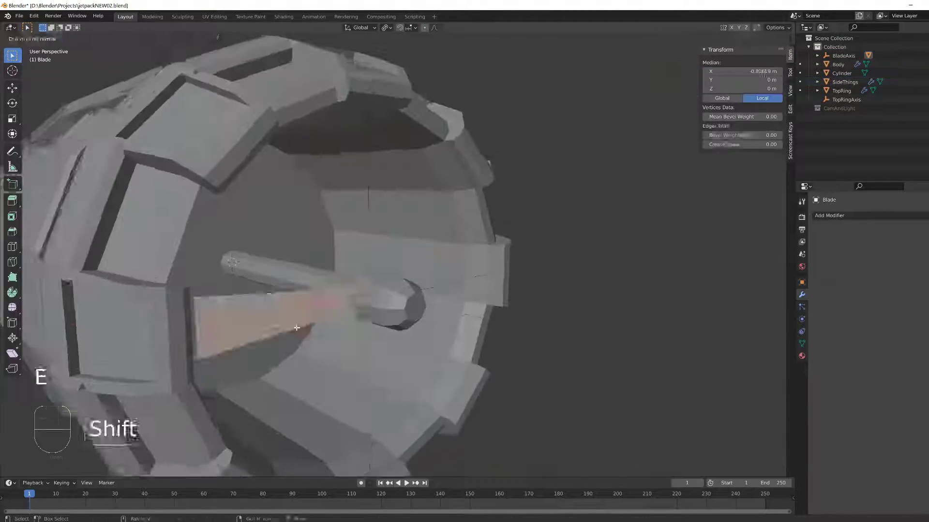
key("Tab")
left_click(829, 216)
left_click(822, 321)
left_click(817, 56)
middle_click_drag(339, 271, 391, 271)
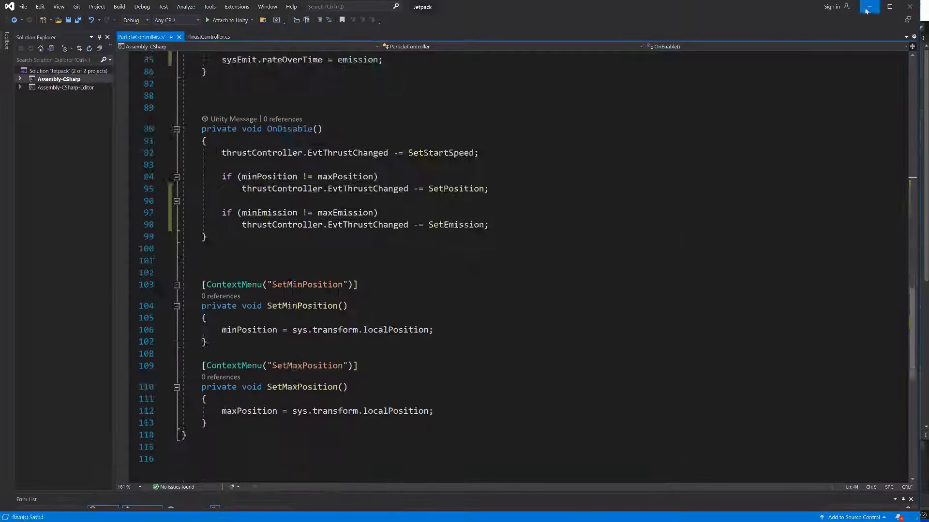
- Switch from the code editor to Unity and run the jetpack scene in play mode
left_click(869, 7)
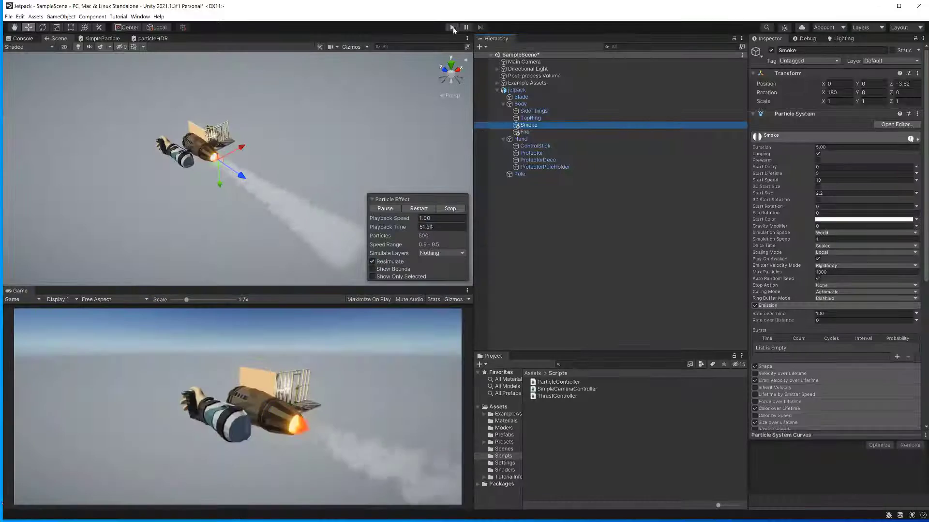
key("ctrl+p")
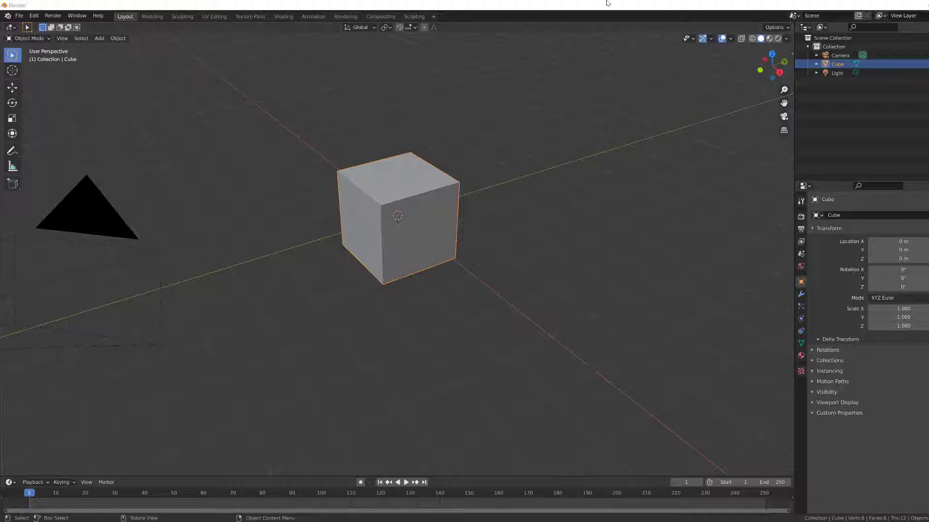
- Enable the Screencast Keys display in Blender's viewport and delete the default cube
key("n")
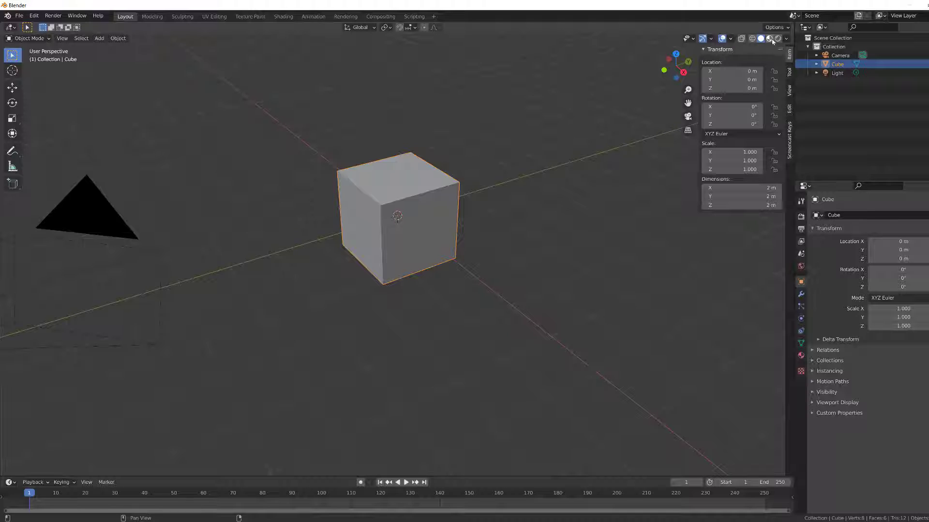
left_click(790, 125)
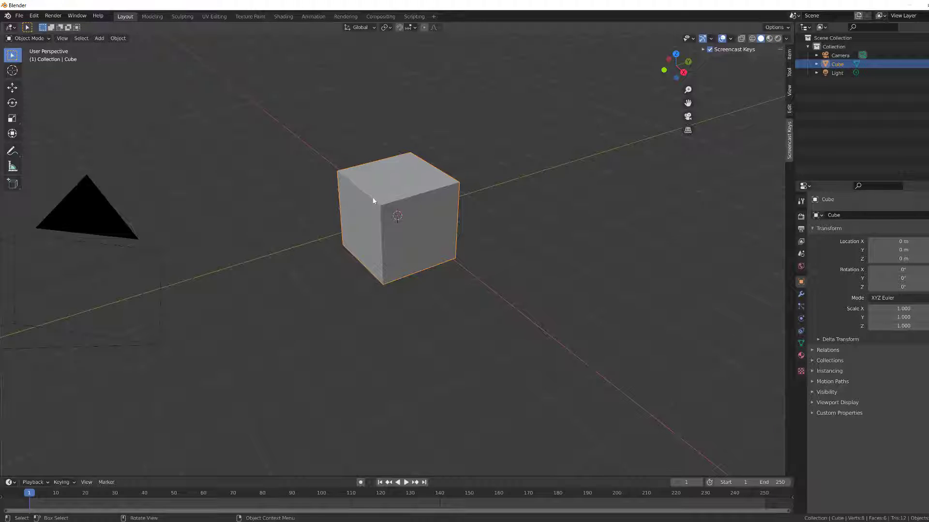
key("Delete")
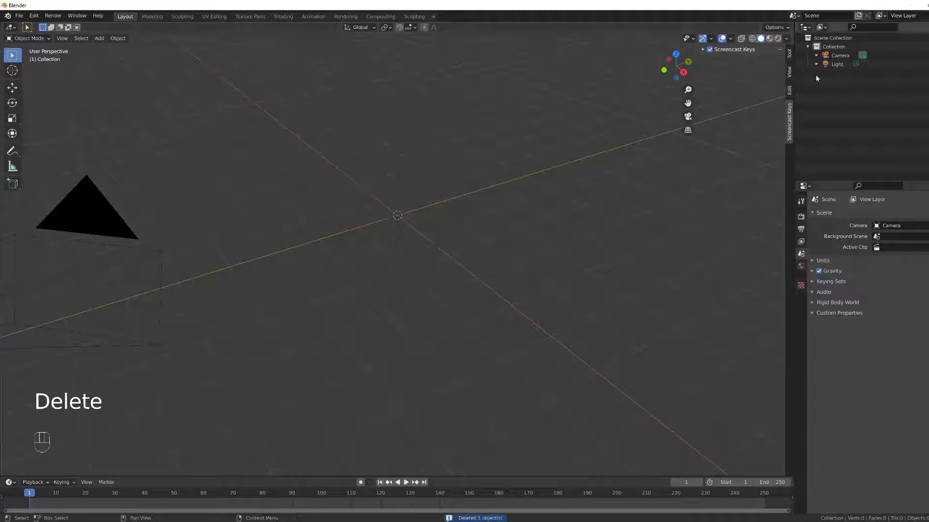
- Move the camera and light into a new collection named CamAndLight and exclude that collection from the view layer
left_click(822, 55)
left_click(822, 64, "shift")
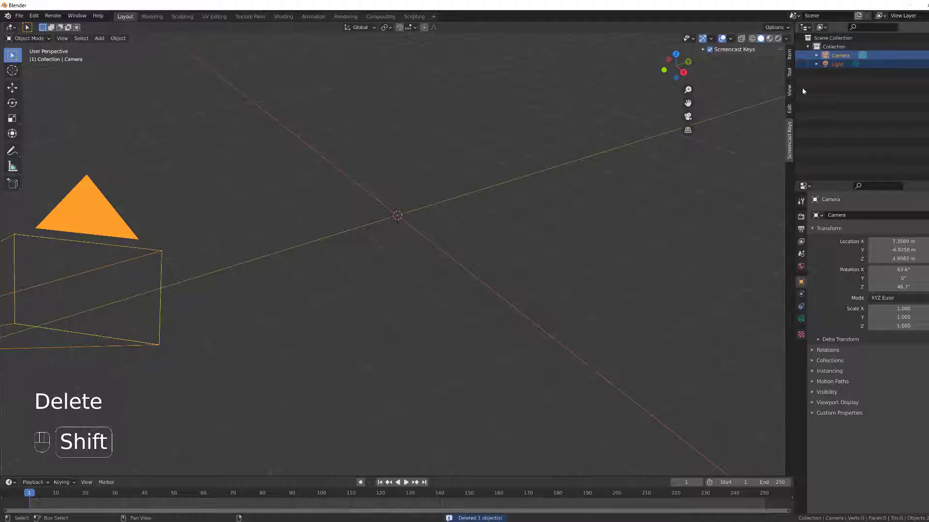
key("m")
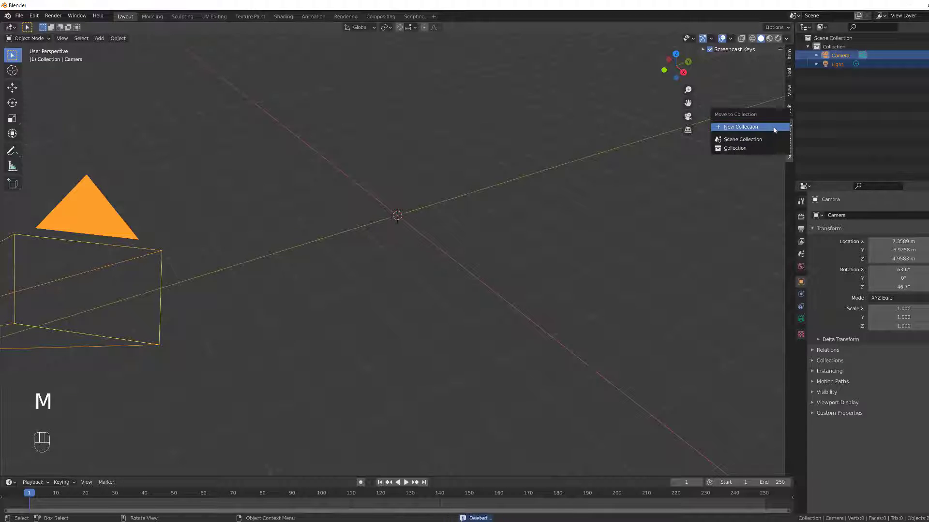
key("m")
left_click(667, 163)
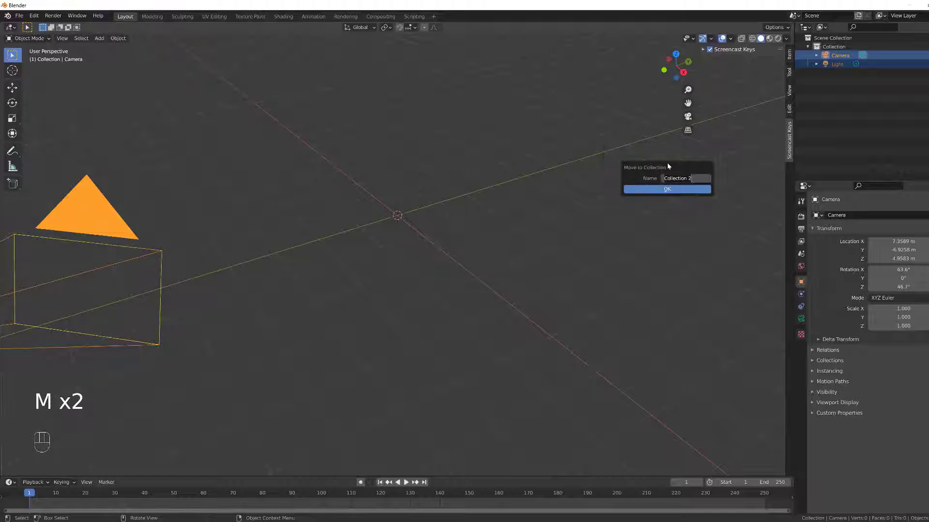
type("CamAndLight")
key("Return")
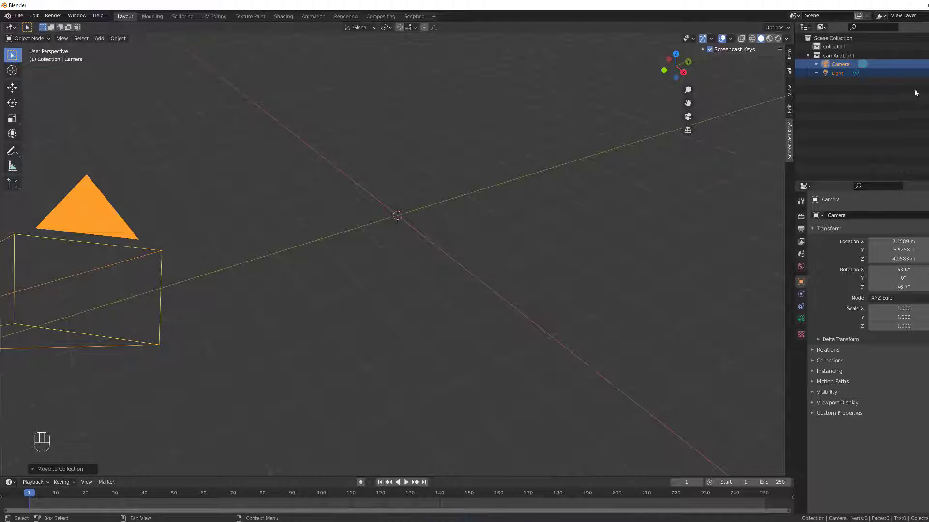
left_click(927, 56)
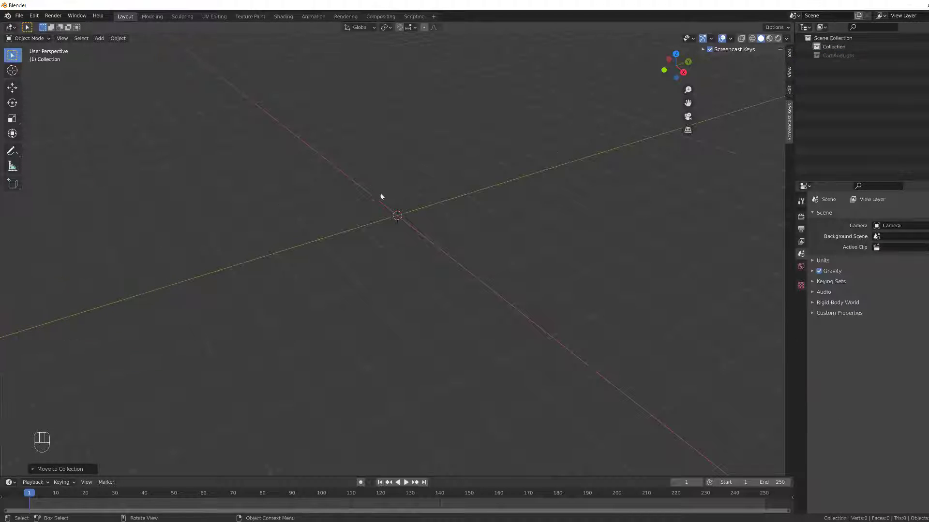
- Add a mesh cylinder with 16 vertices at the world origin
key("shift+a")
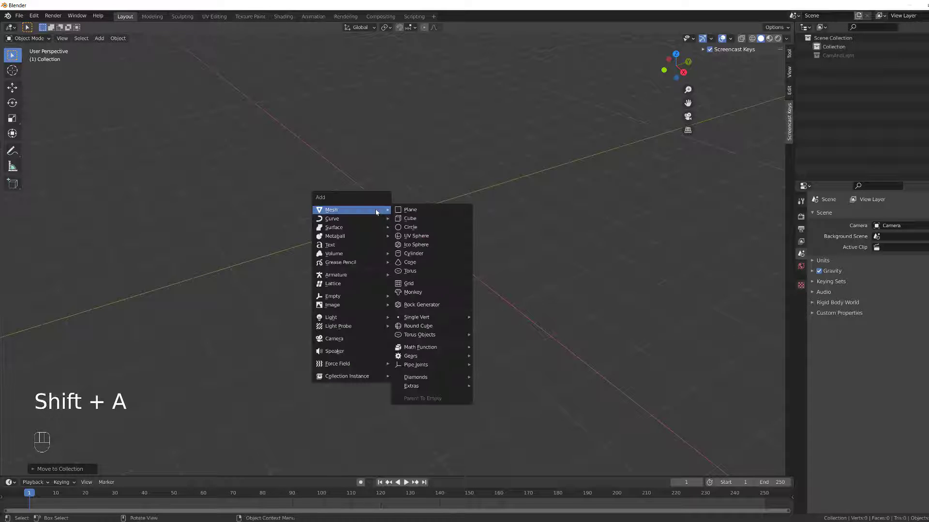
left_click(428, 253)
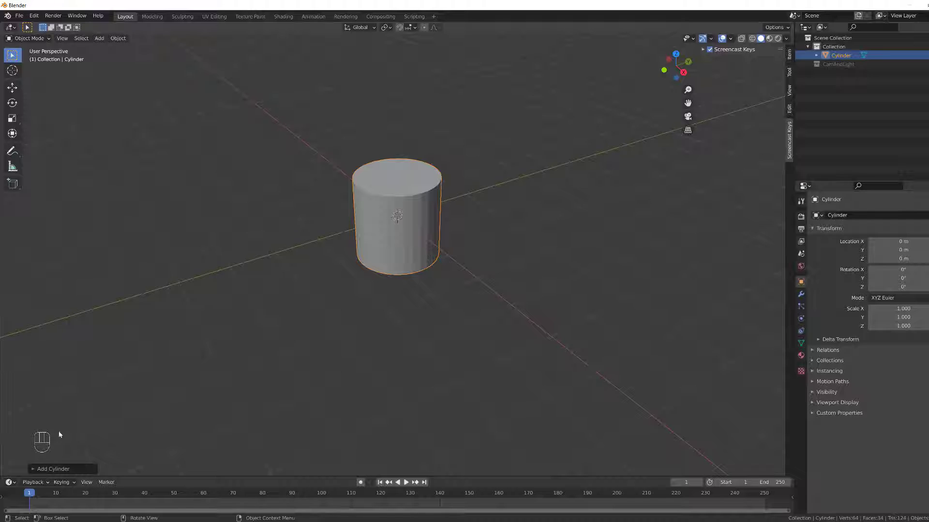
left_click(34, 469)
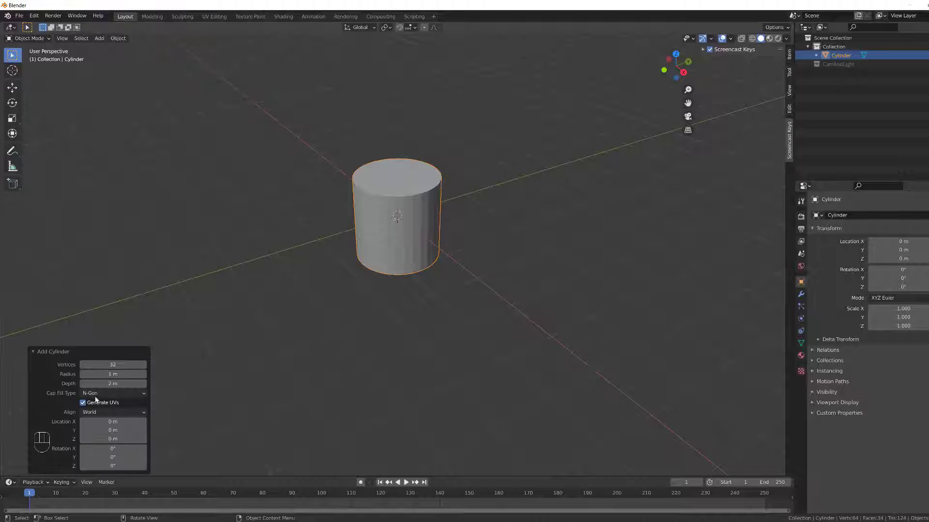
left_click(106, 366)
type("16")
key("Return")
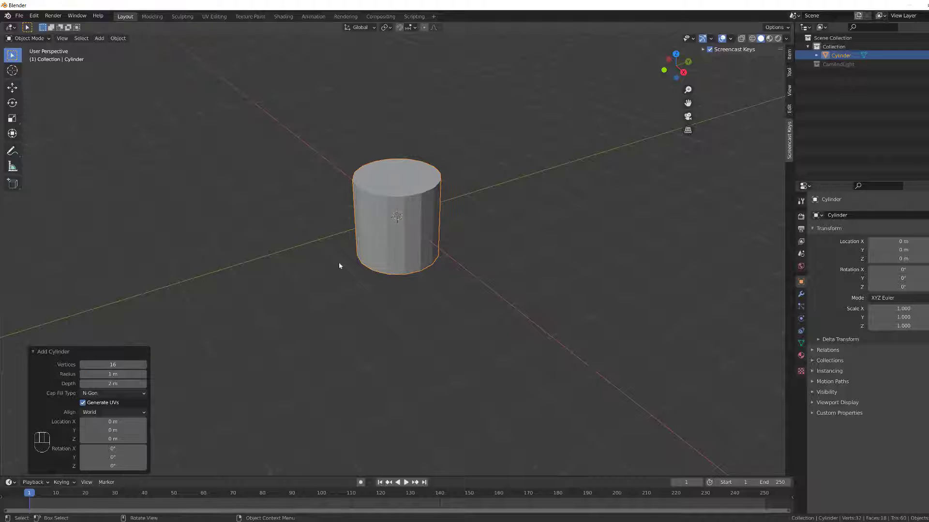
- Rotate the cylinder 90° about the global X axis so it lies horizontally
left_click(311, 279)
left_click(388, 211)
key("r")
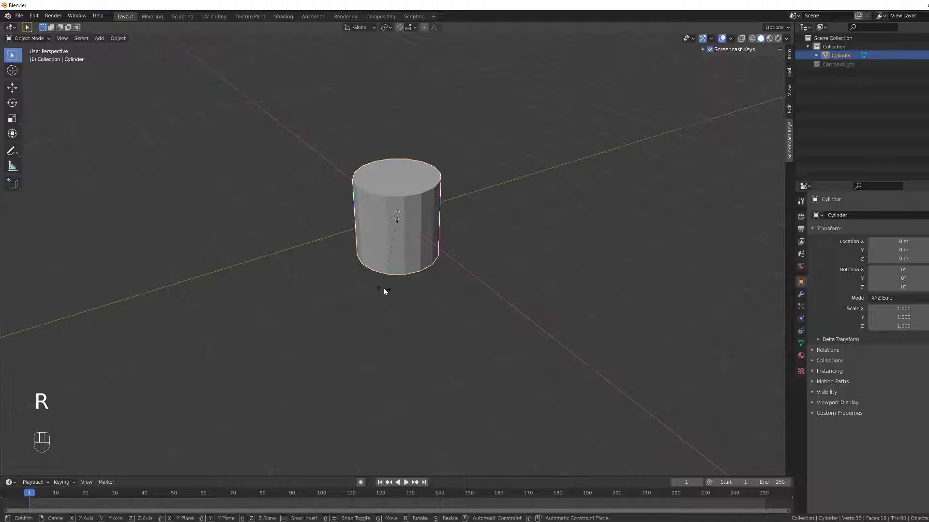
type("x")
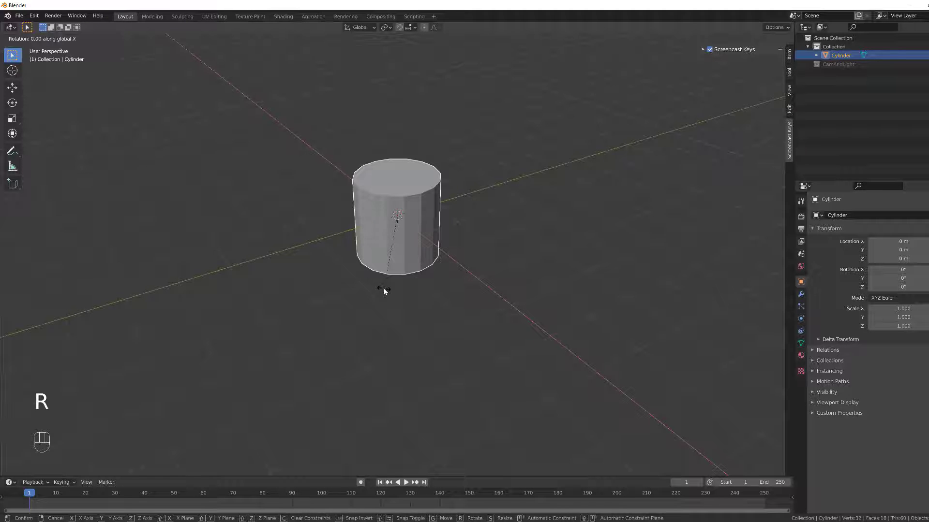
type("90")
key("Return")
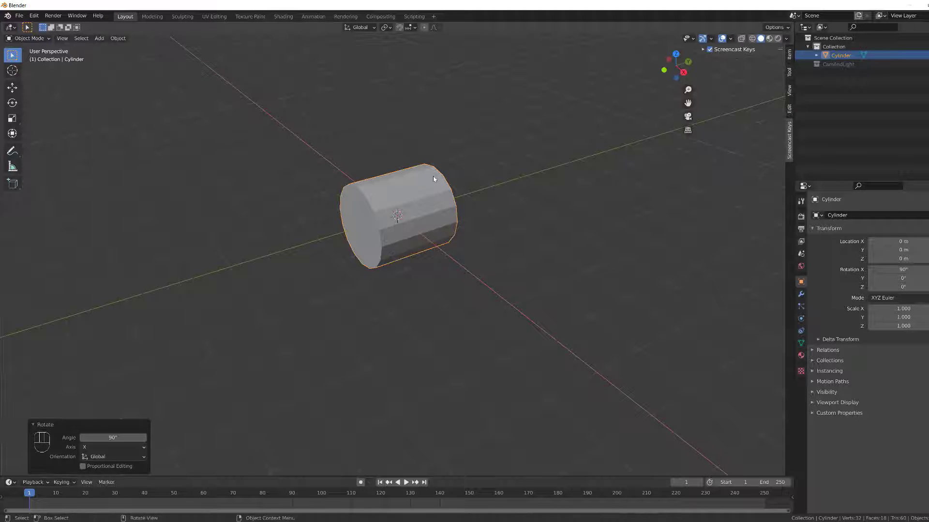
- Lengthen the cylinder by scaling it along the global Y axis by about 1.78
key("s")
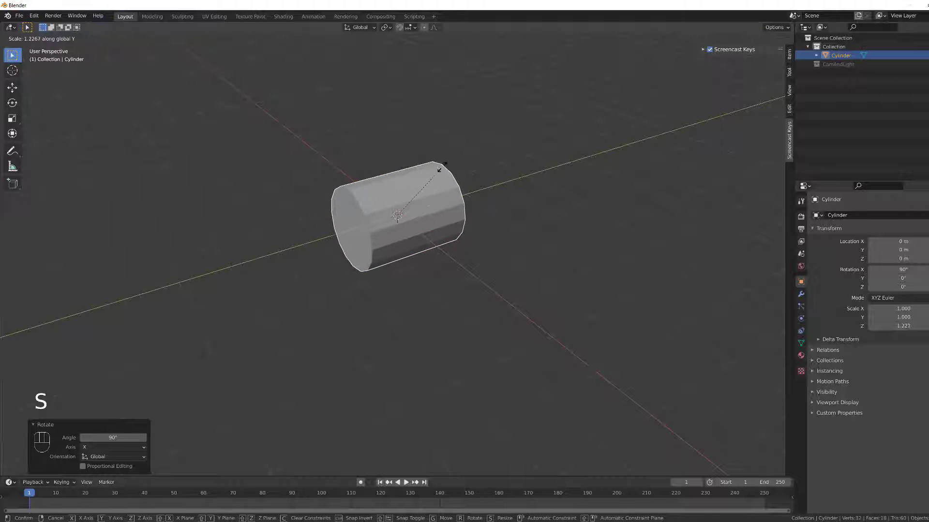
left_click(477, 160)
middle_click_drag(494, 176, 512, 232)
scroll(407, 222, "up", 3)
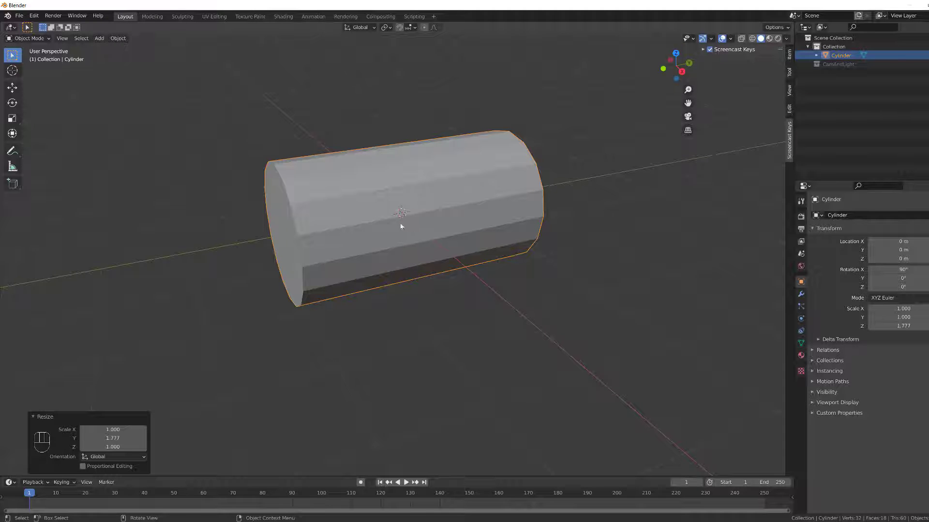
- Set the cylinder's Y rotation to 11.25°, half of one side's angle, so a flat side faces straight up
key("KP_1")
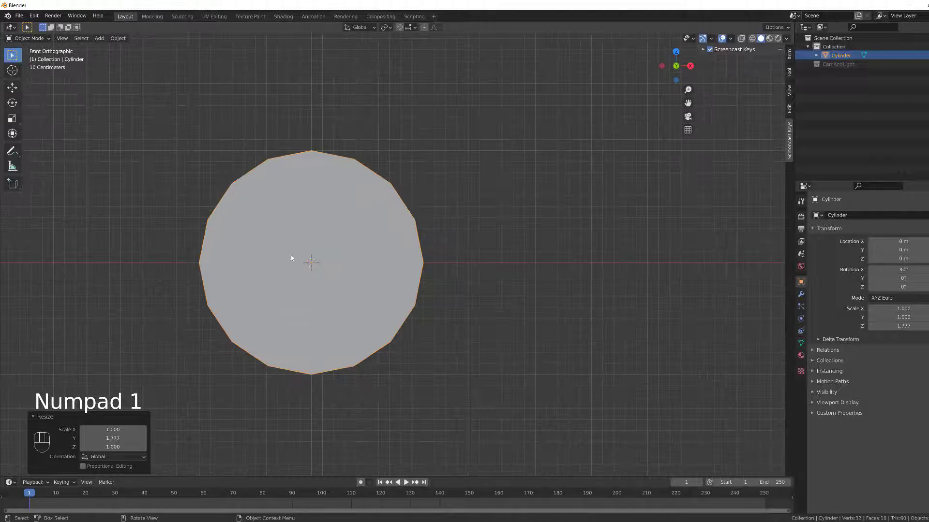
scroll(291, 255, "up", 1)
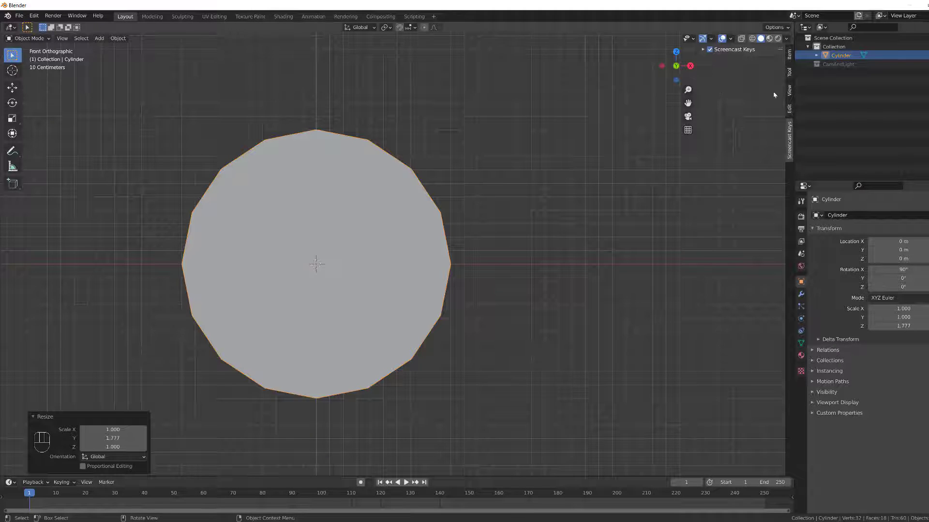
left_click(790, 61)
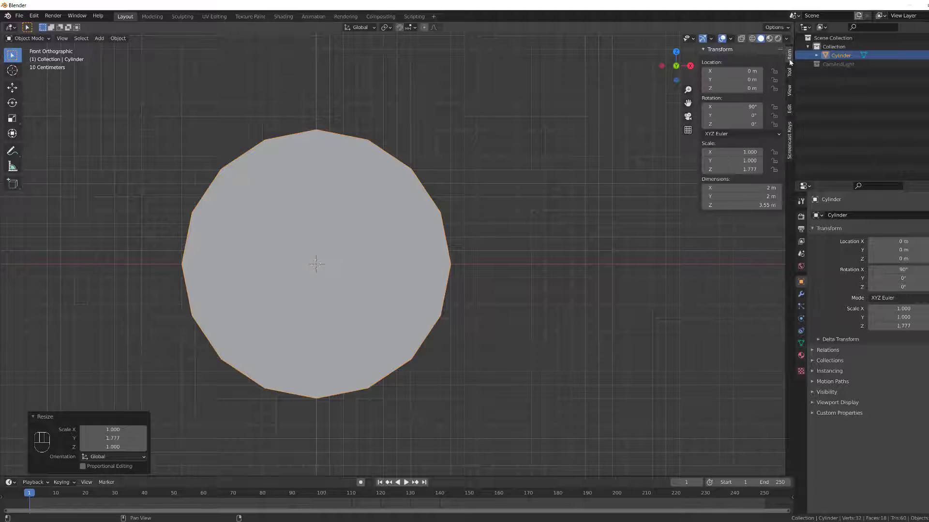
left_click(730, 115)
type("360")
type("2")
key("Return")
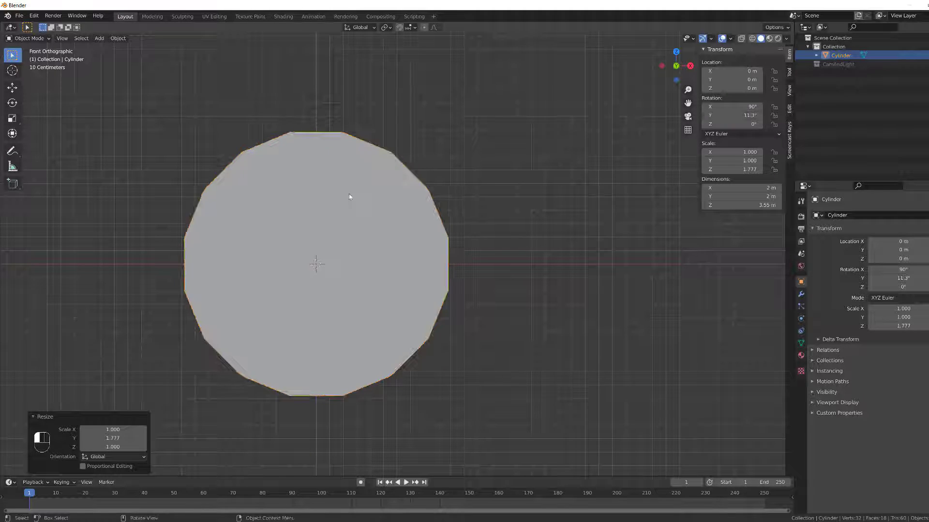
double_click(729, 115)
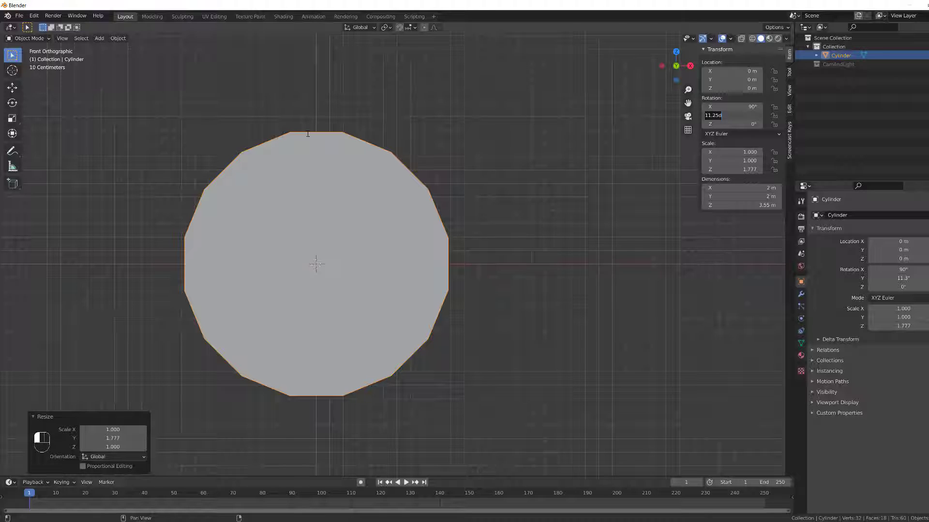
key("Return")
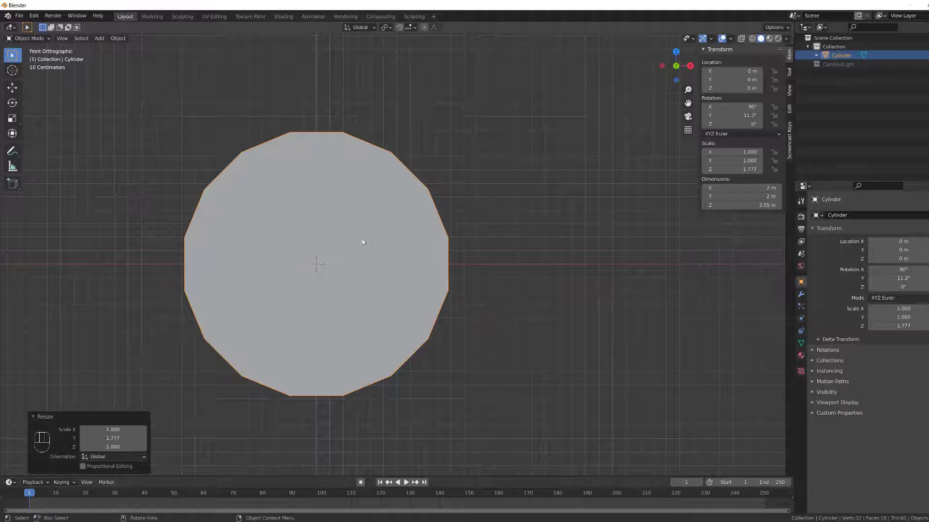
- Apply the cylinder's rotation and scale
middle_click_drag(363, 243, 467, 197)
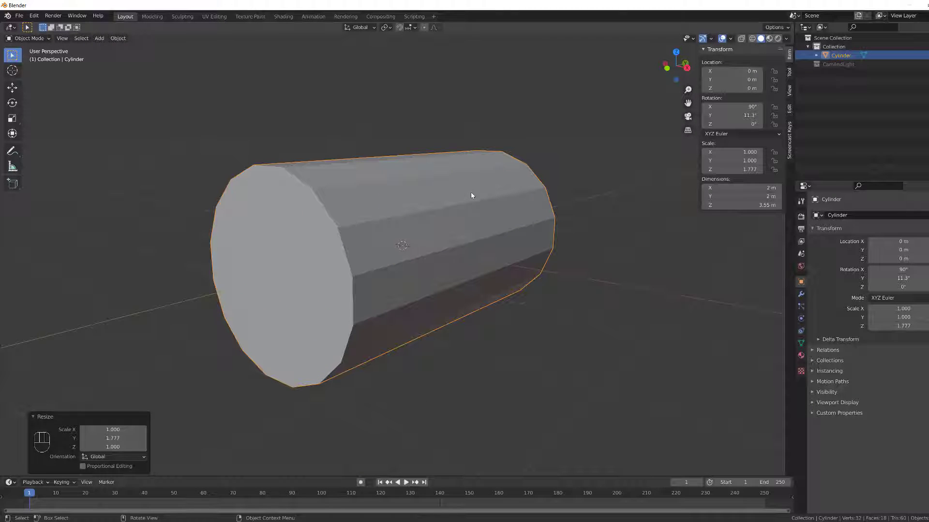
key("shift")
middle_click_drag(489, 156, 466, 199, "shift")
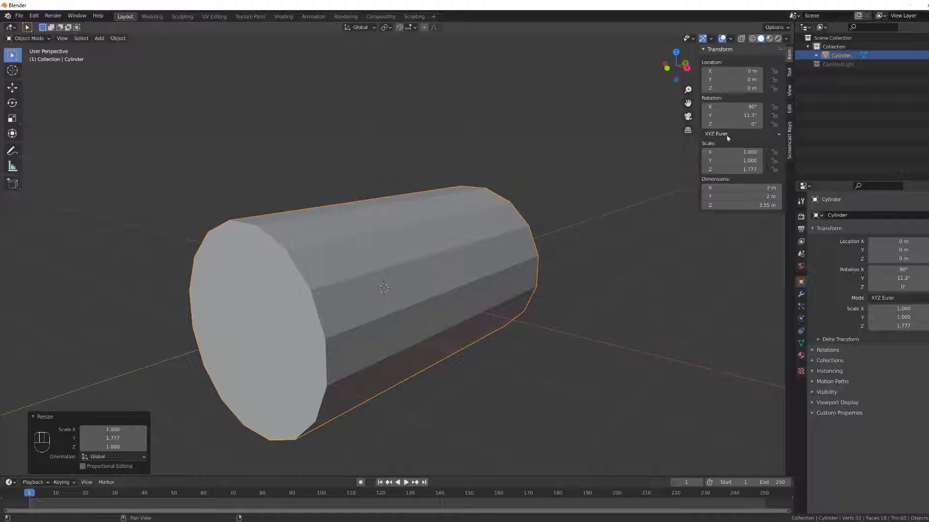
key("ctrl")
key("ctrl+a")
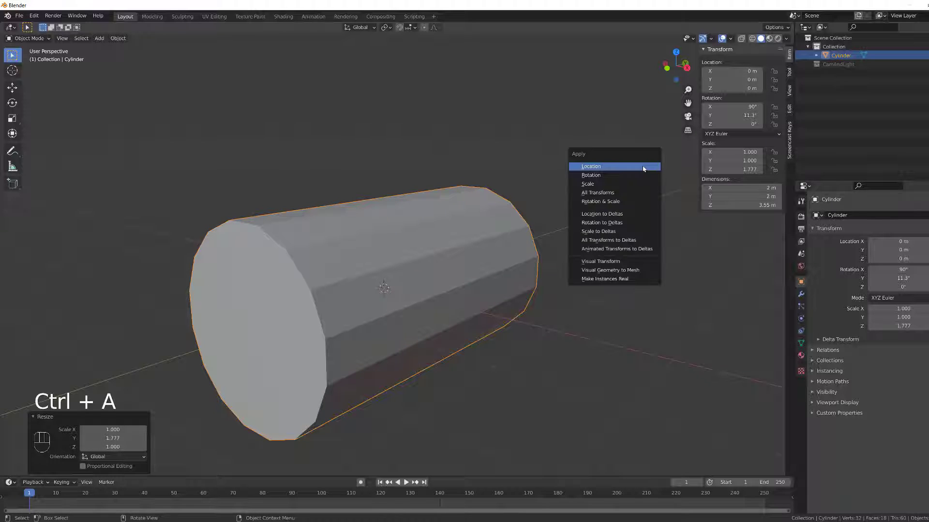
left_click(605, 201)
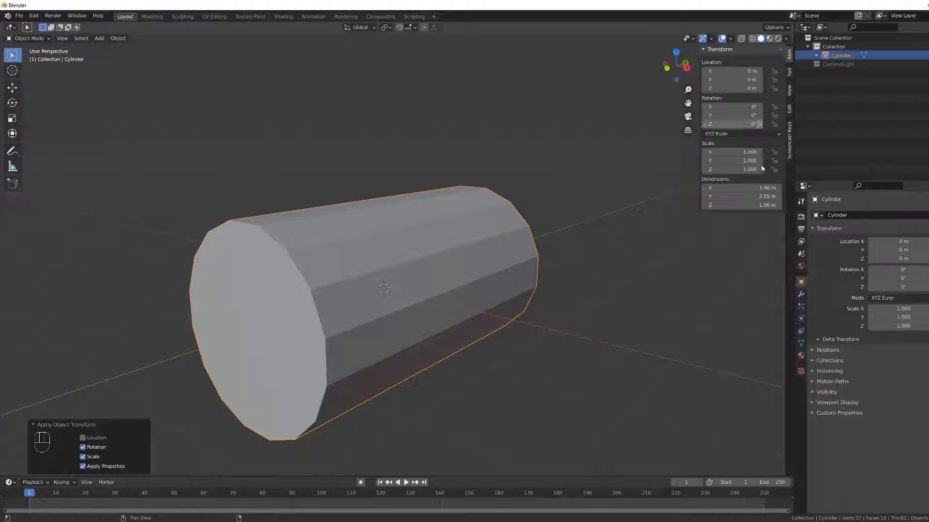
- Switch the cylinder into Edit Mode
scroll(474, 294, "down", 4)
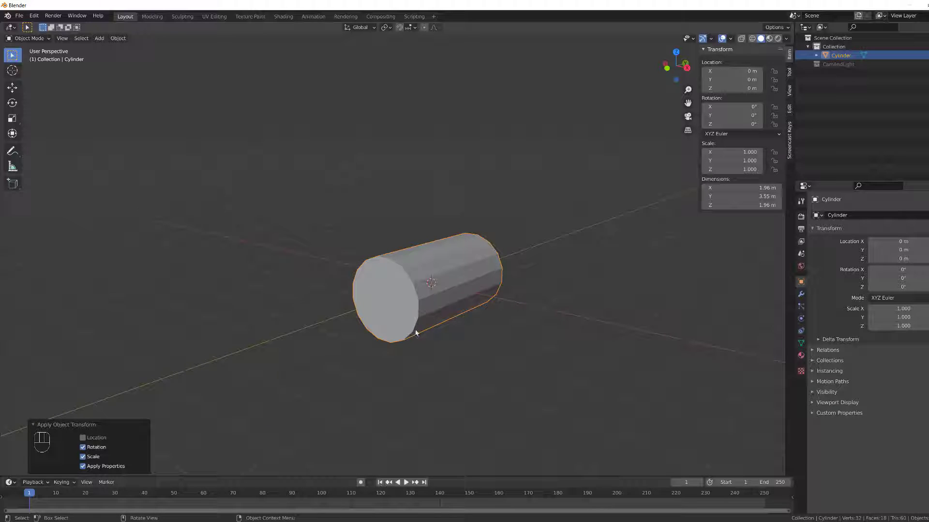
scroll(416, 325, "down", 1)
scroll(472, 297, "up", 3)
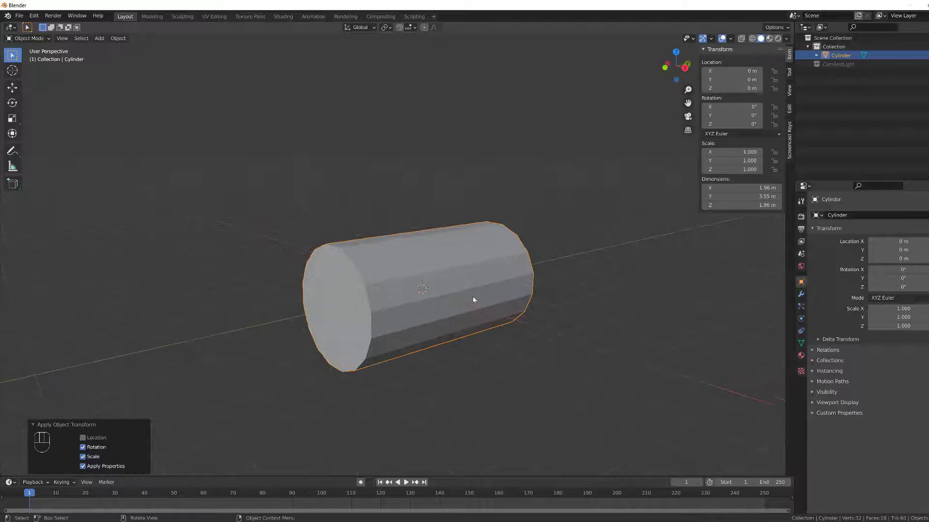
key("Tab")
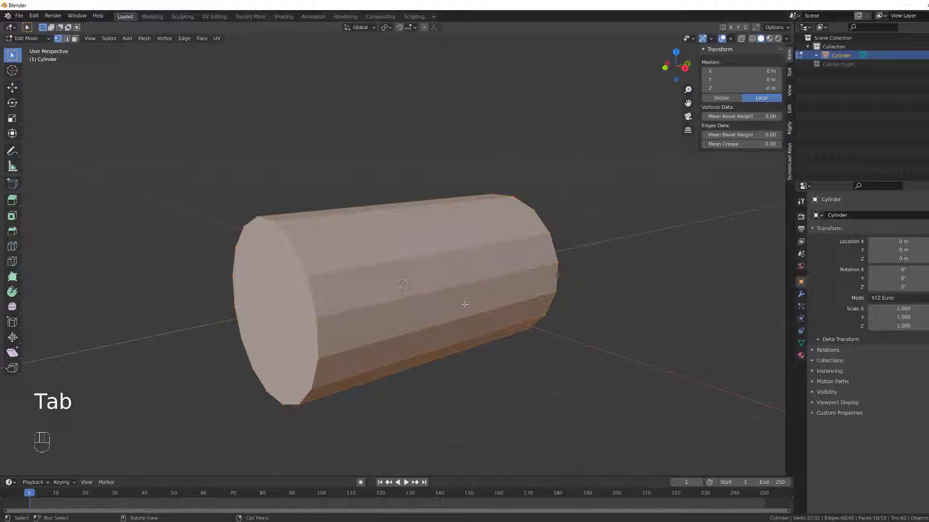
key("ctrl+r")
scroll(460, 311, "up", 3)
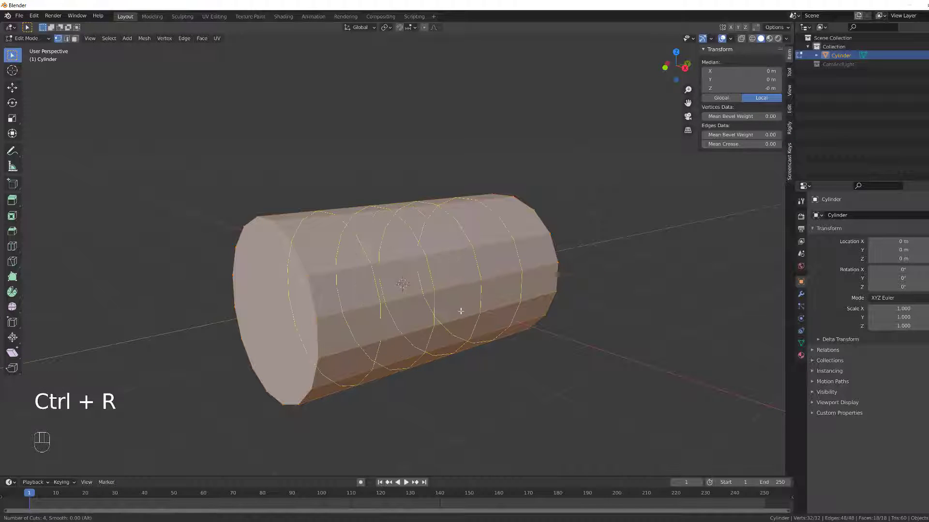
scroll(460, 311, "up", 1)
left_click(461, 311)
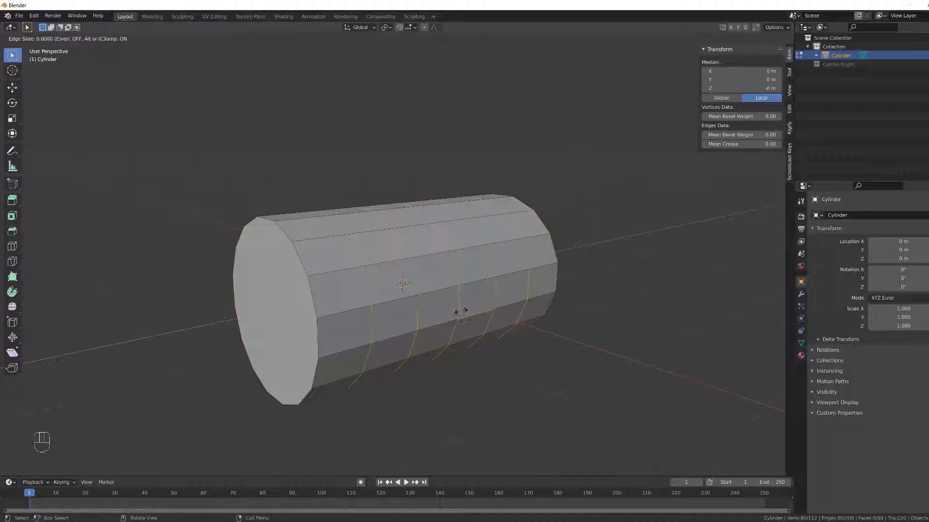
left_click(502, 404)
key("F5")
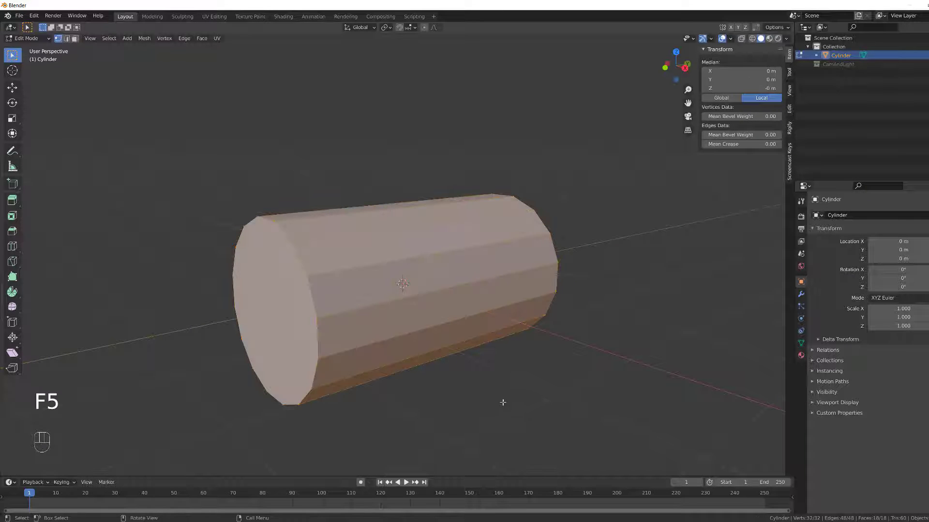
- Add five evenly spaced loop cuts around the cylinder along its length and clear the selection
key("ctrl+r")
scroll(464, 343, "up", 4)
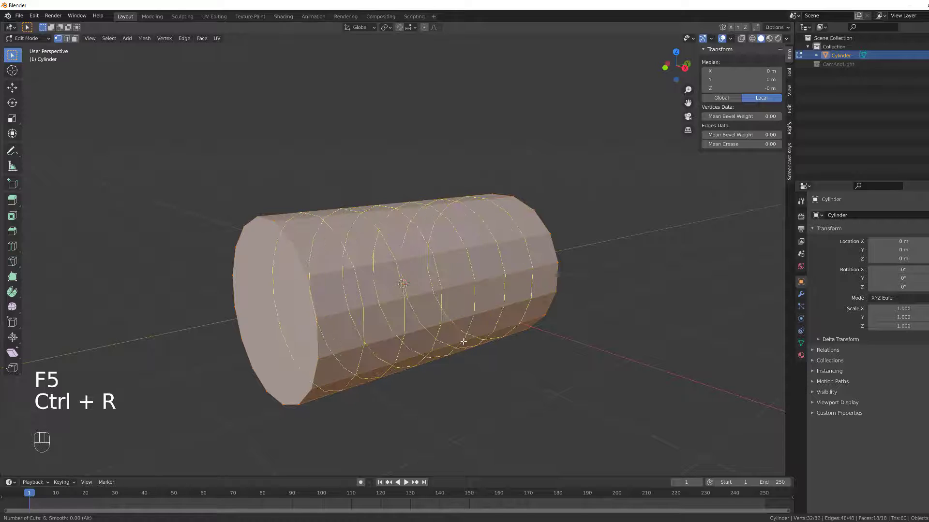
left_click(462, 341)
left_click(512, 410)
left_click(477, 398)
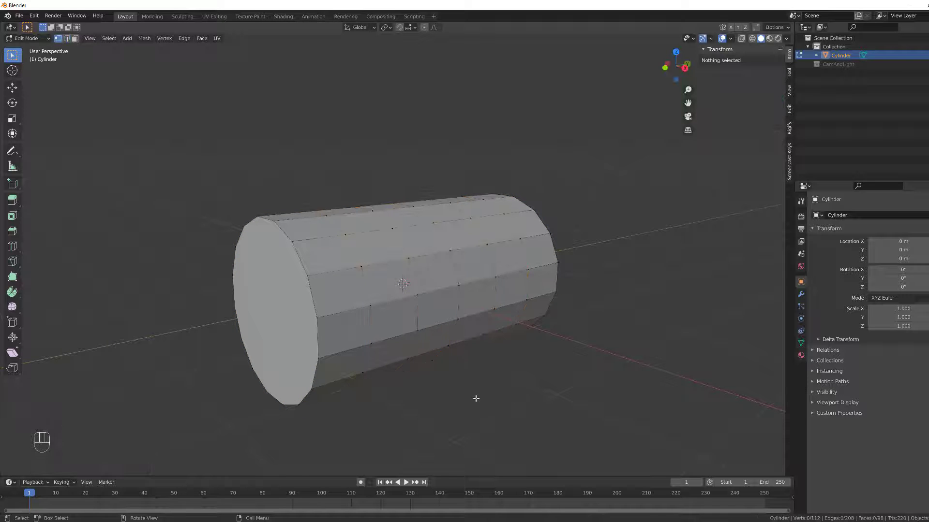
middle_click_drag(476, 398, 456, 406)
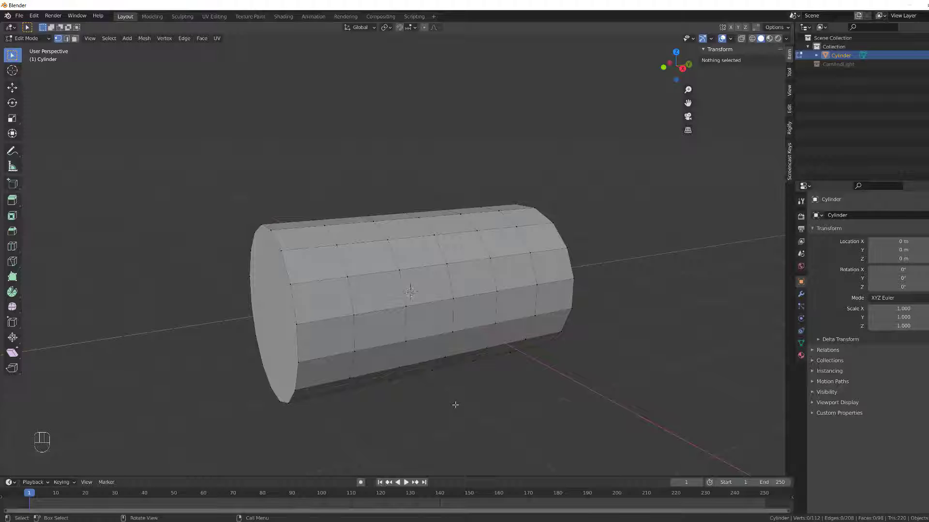
- Turn on proportional editing and, in edge selection mode, select the second loop cut from the near end cap
key("2")
left_click(424, 28)
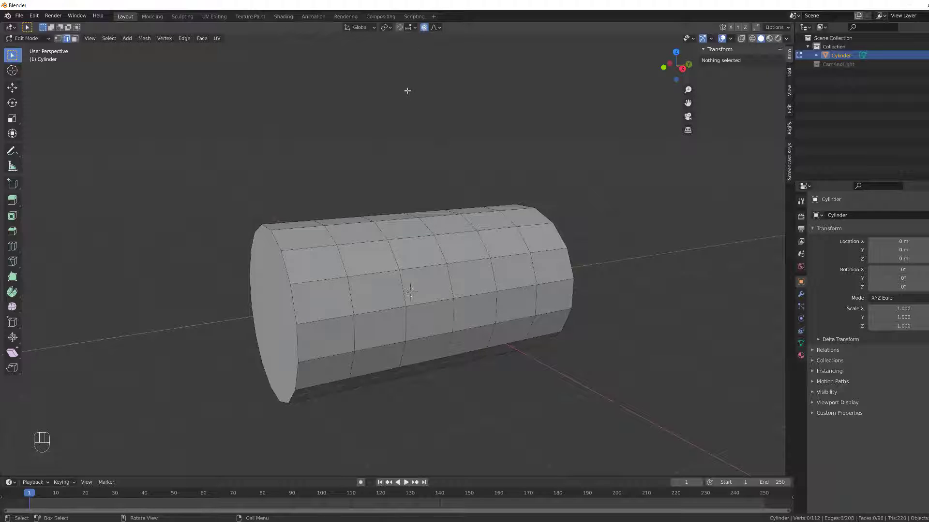
key("o")
key("o")
scroll(350, 247, "up", 2)
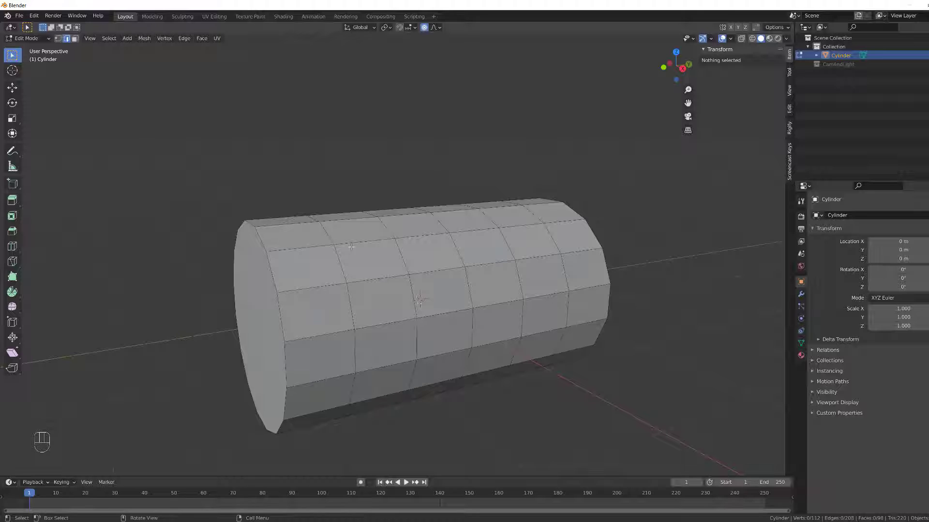
left_click(437, 30)
key("2")
key("alt")
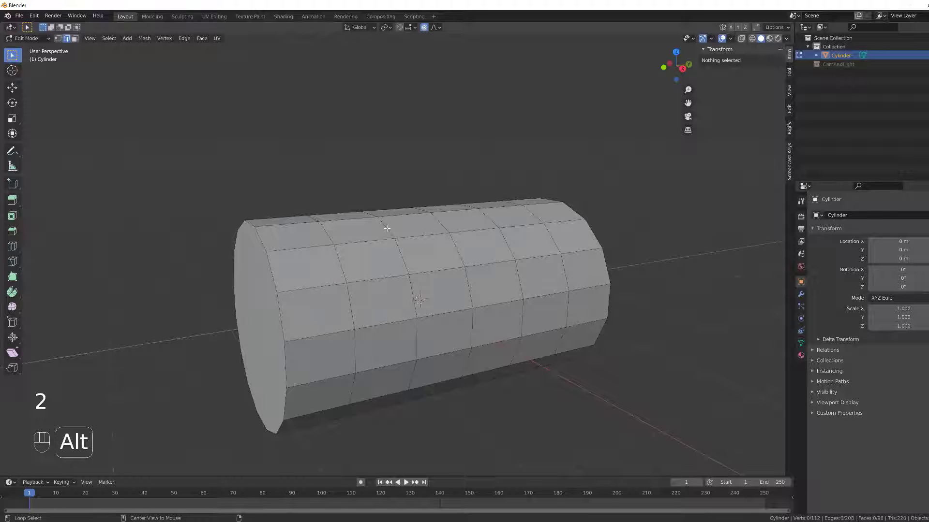
left_click(387, 228, "alt")
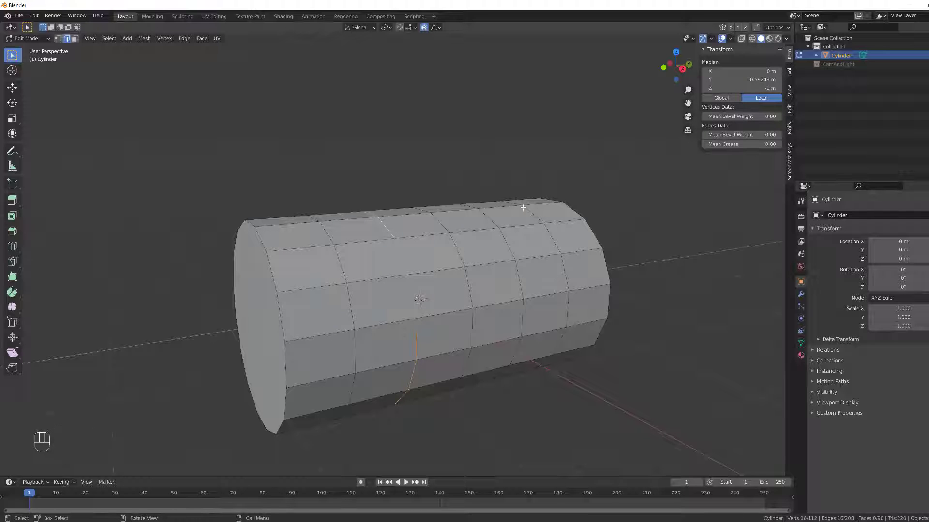
key("s")
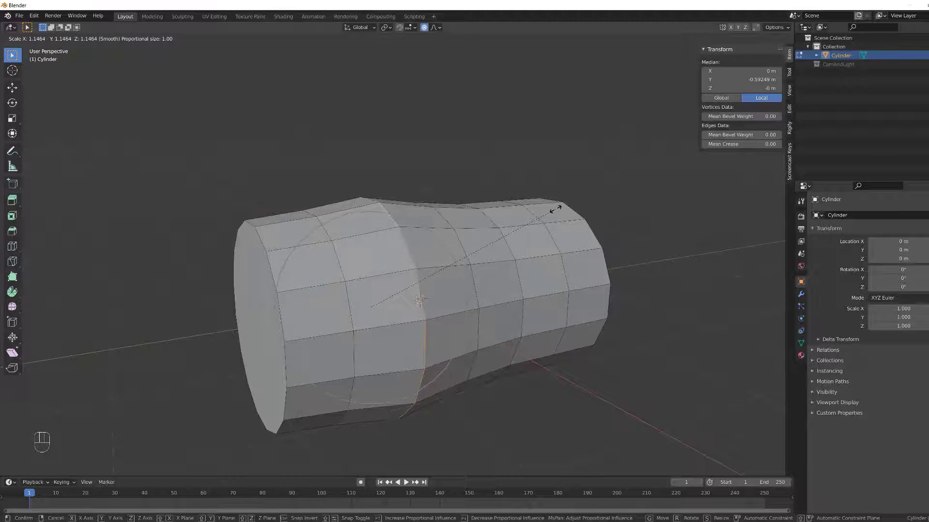
scroll(555, 209, "down", 4)
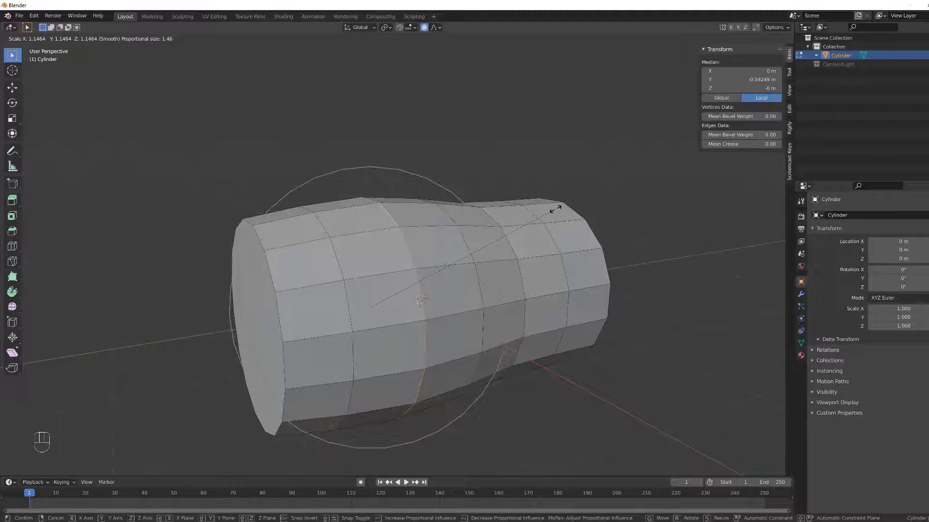
scroll(556, 209, "down", 4)
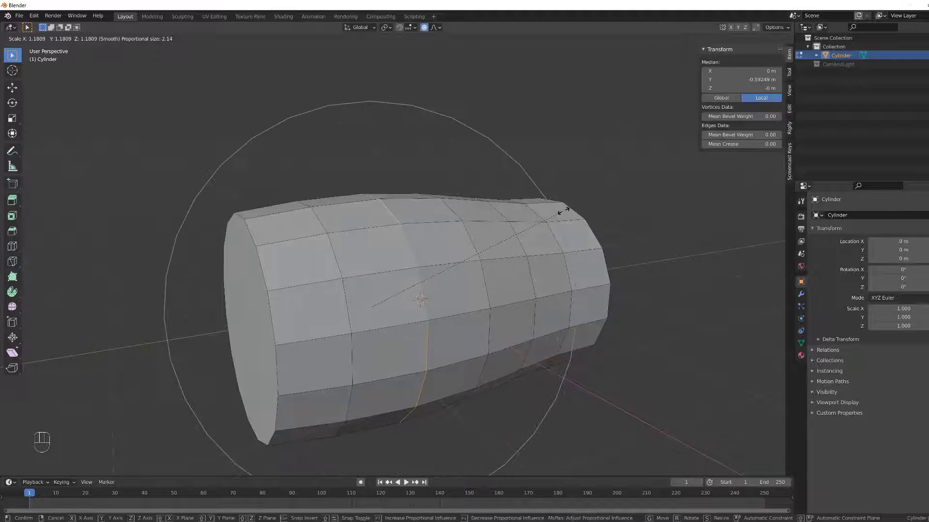
scroll(564, 211, "down", 1)
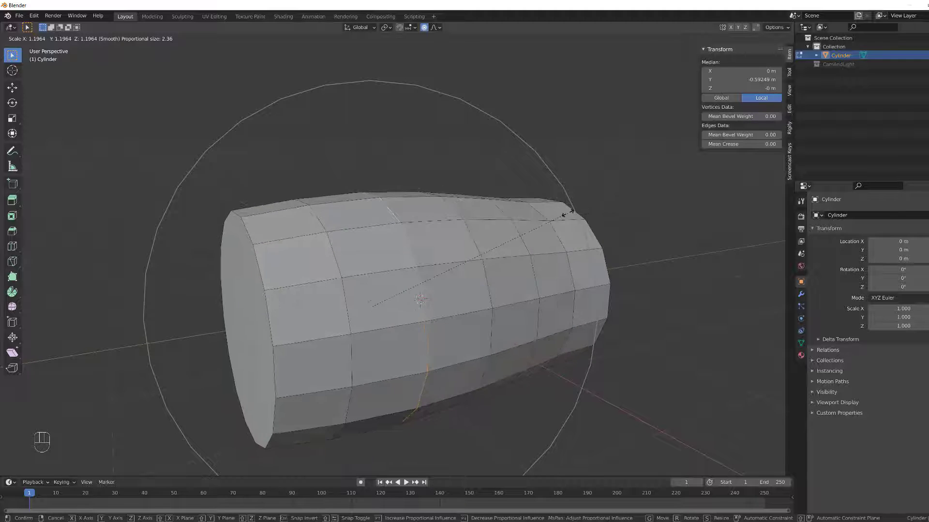
scroll(570, 214, "down", 1)
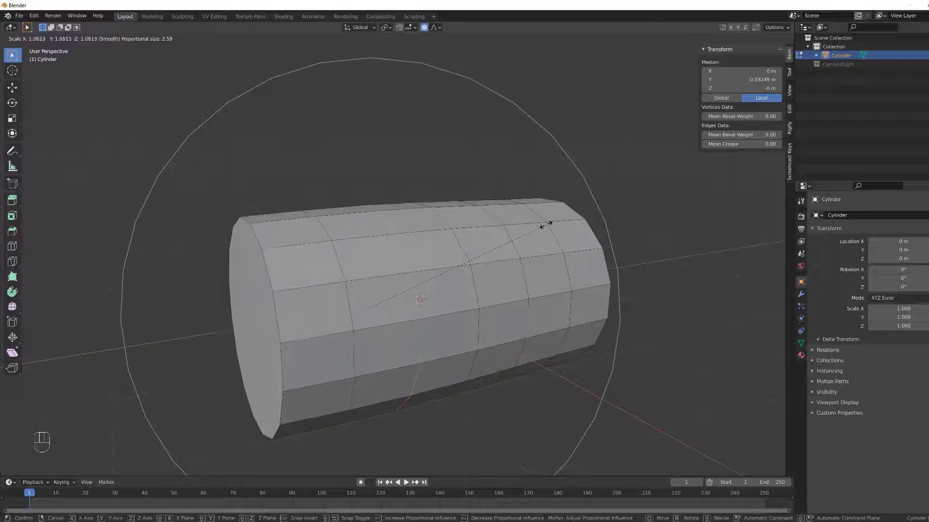
left_click(586, 167)
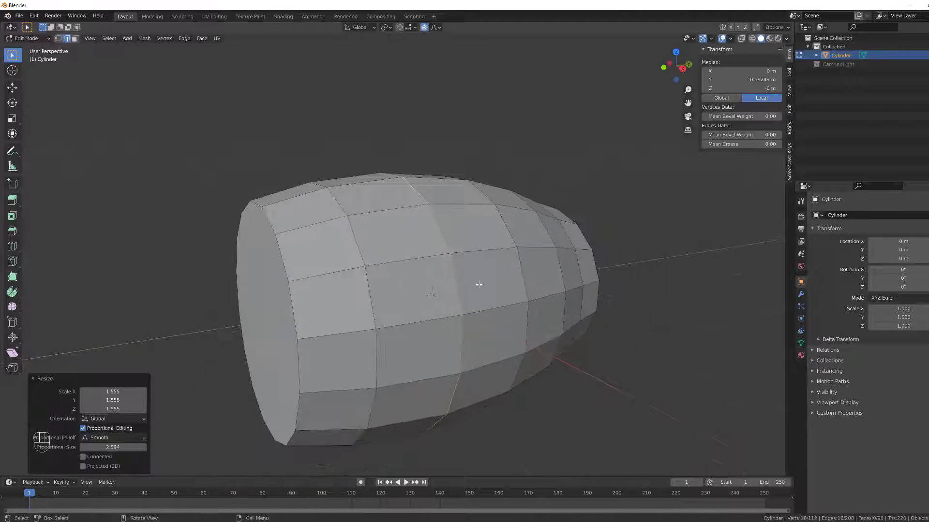
scroll(450, 300, "down", 2)
middle_click_drag(380, 314, 394, 328)
key("F5")
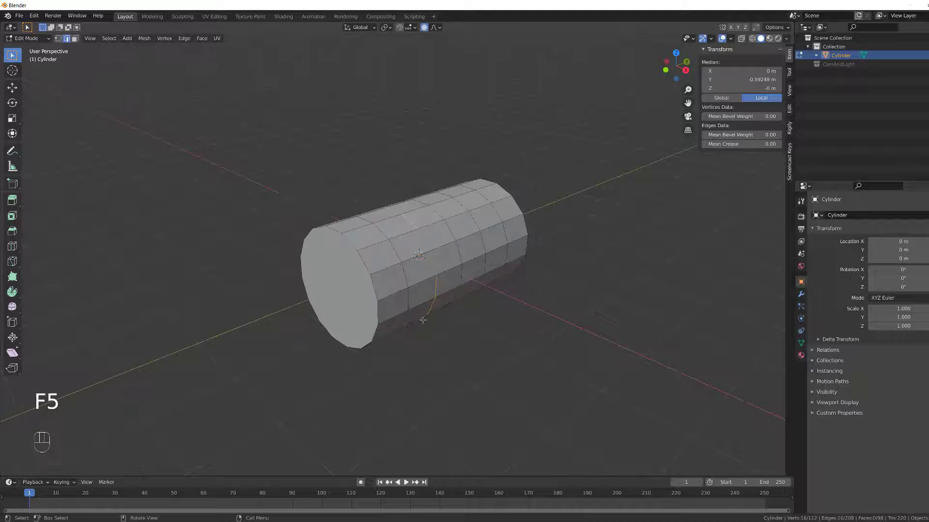
- Scale the selected edge loop up by about 1.233 with Smooth proportional falloff and a proportional size of about 2.14
scroll(423, 320, "up", 2)
key("s")
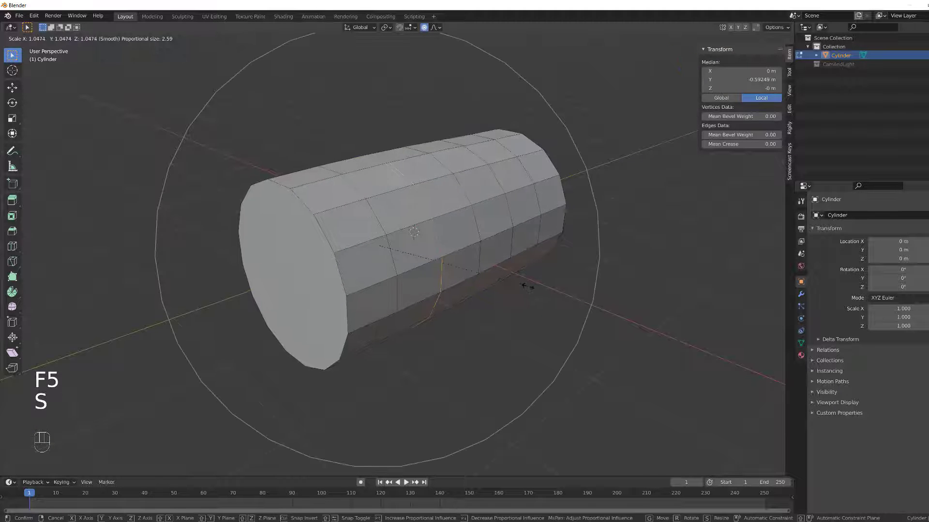
scroll(537, 283, "up", 2)
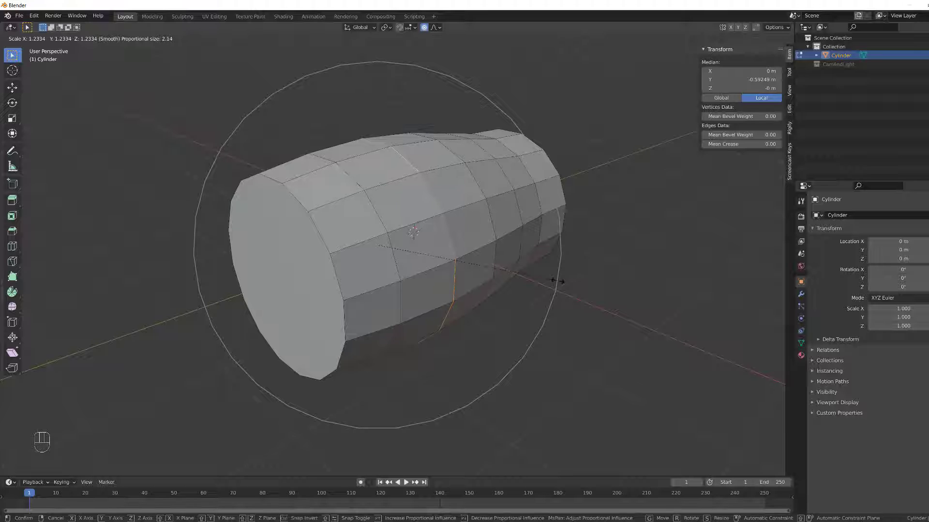
left_click(557, 281)
- Scale the near end cap face by about 0.955 with a proportional size of about 0.467, and clear the selection
middle_click_drag(536, 285, 359, 262)
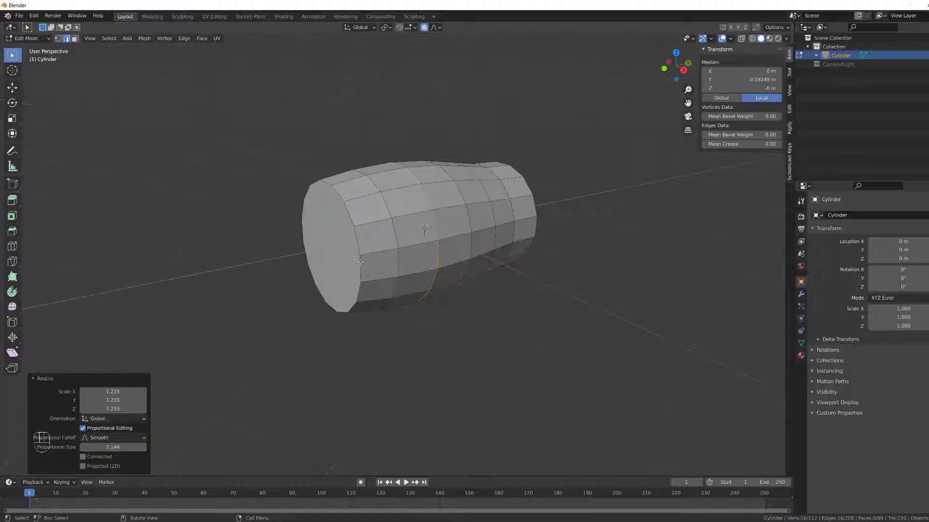
key("3")
left_click(349, 253)
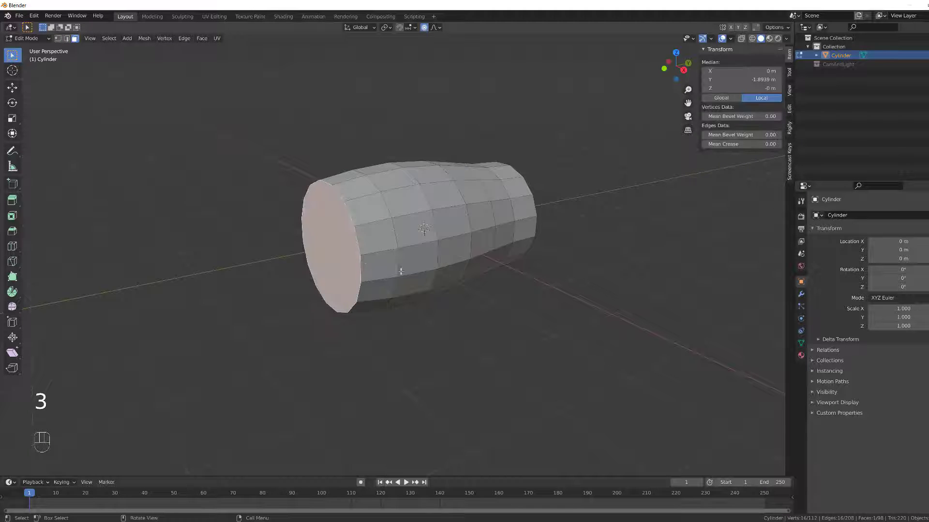
key("s")
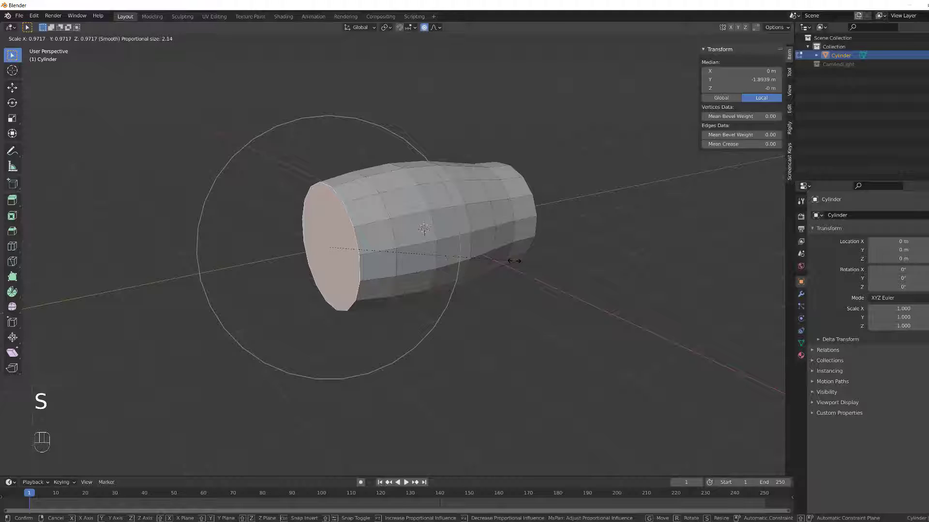
scroll(514, 260, "up", 12)
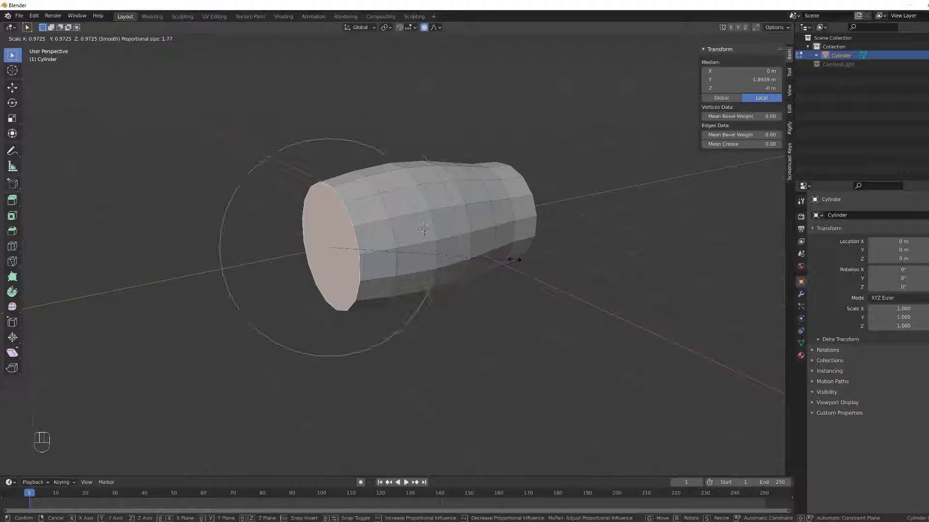
scroll(514, 257, "up", 18)
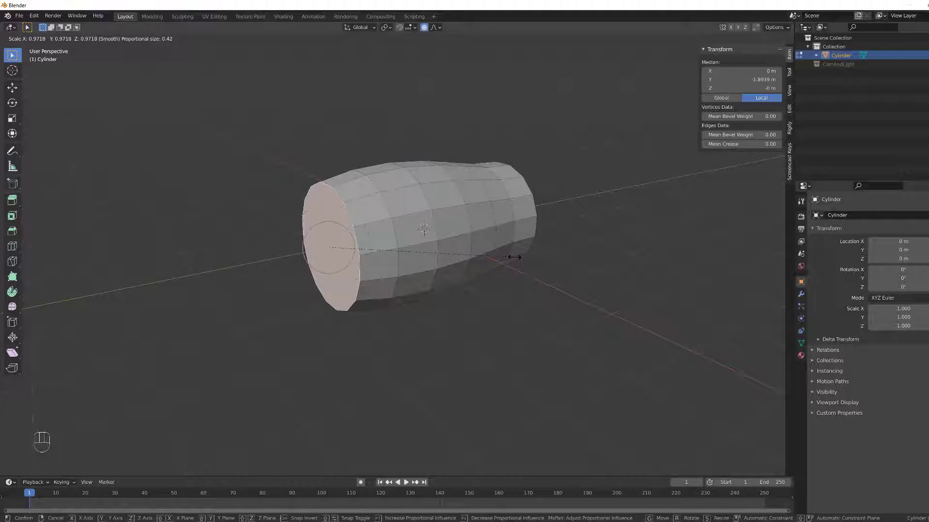
scroll(505, 252, "up", 4)
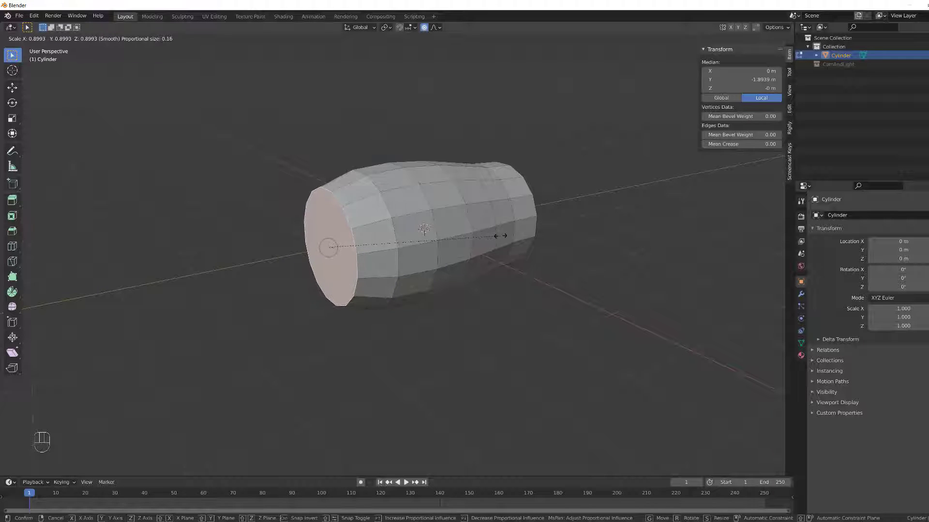
scroll(514, 242, "down", 7)
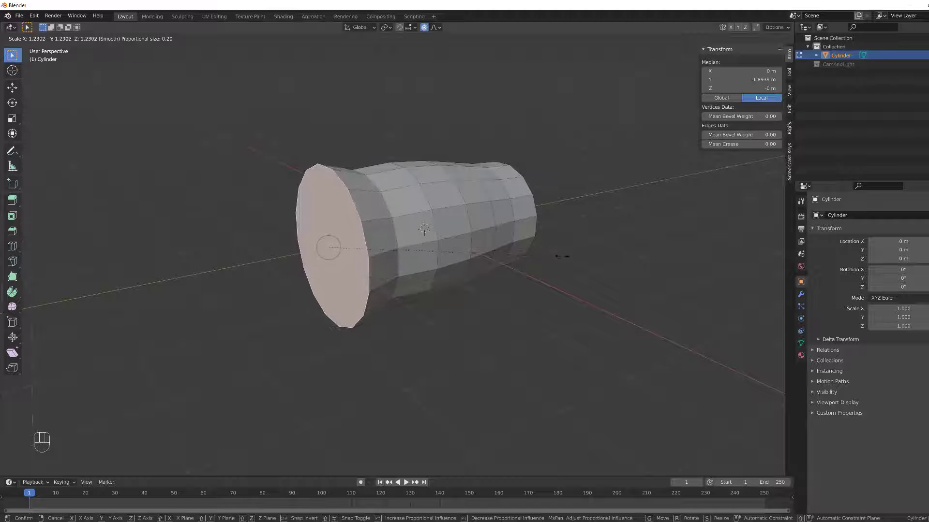
scroll(518, 253, "down", 15)
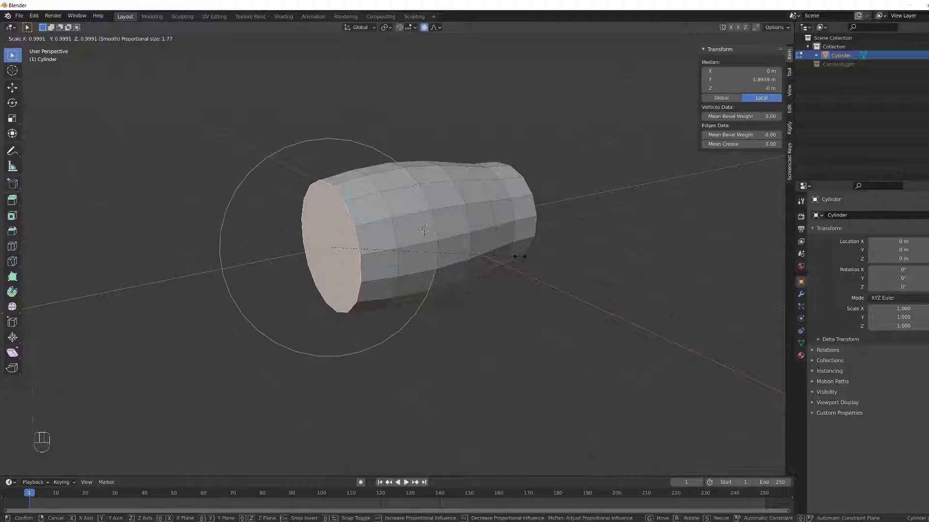
scroll(522, 256, "up", 14)
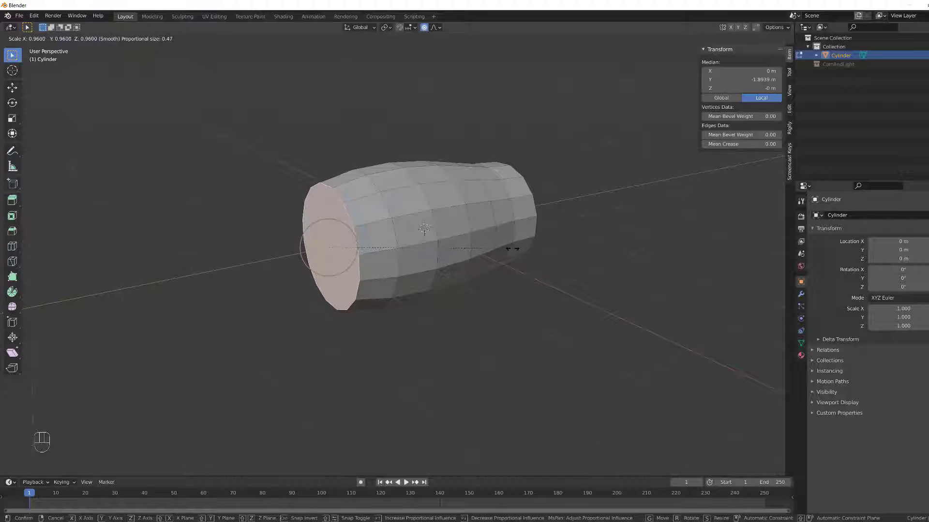
left_click(510, 248)
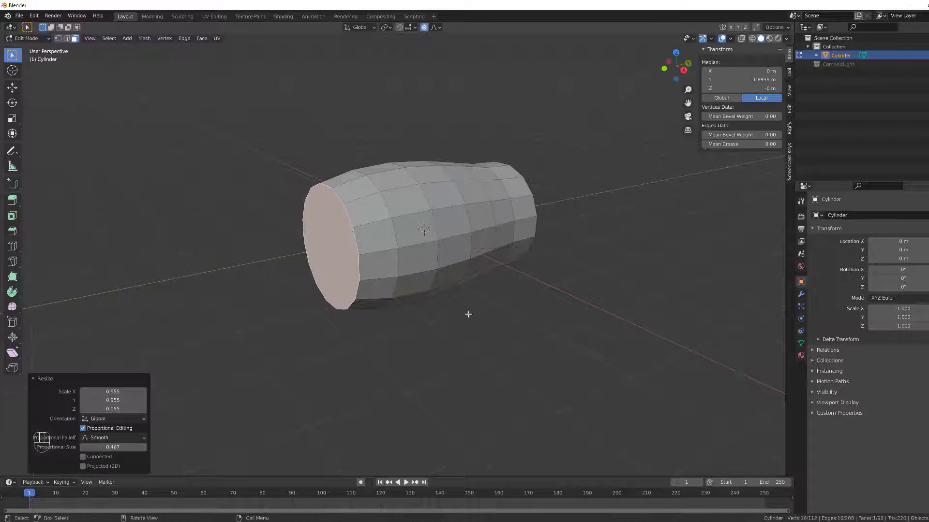
key("alt+a")
- Add one centred loop cut between the near end cap and the first edge loop, and switch to edge selection
middle_click_drag(466, 315, 362, 295)
key("ctrl+r")
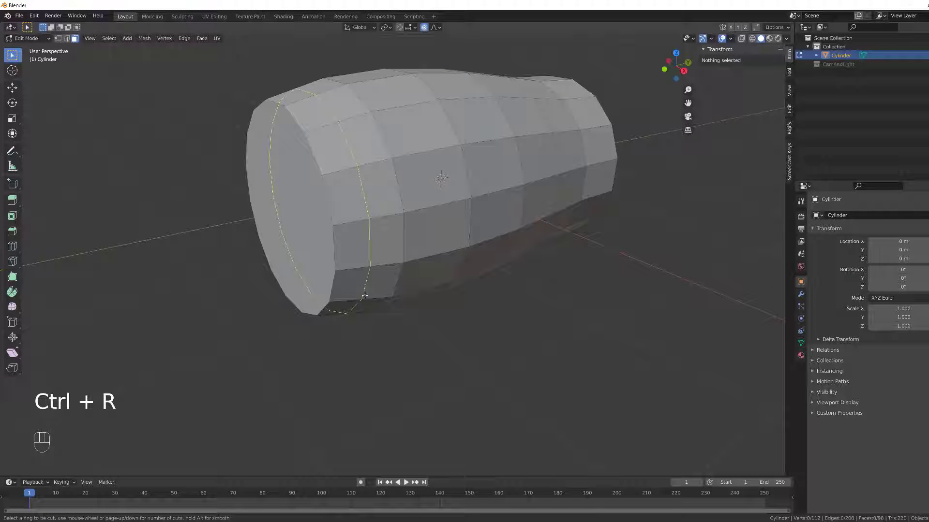
left_click(369, 297)
right_click(369, 298)
left_click(370, 348)
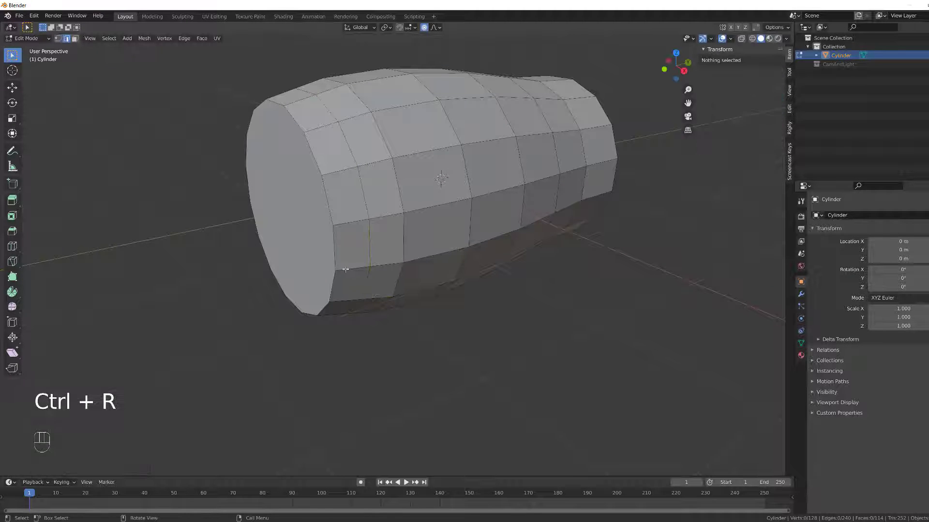
key("2")
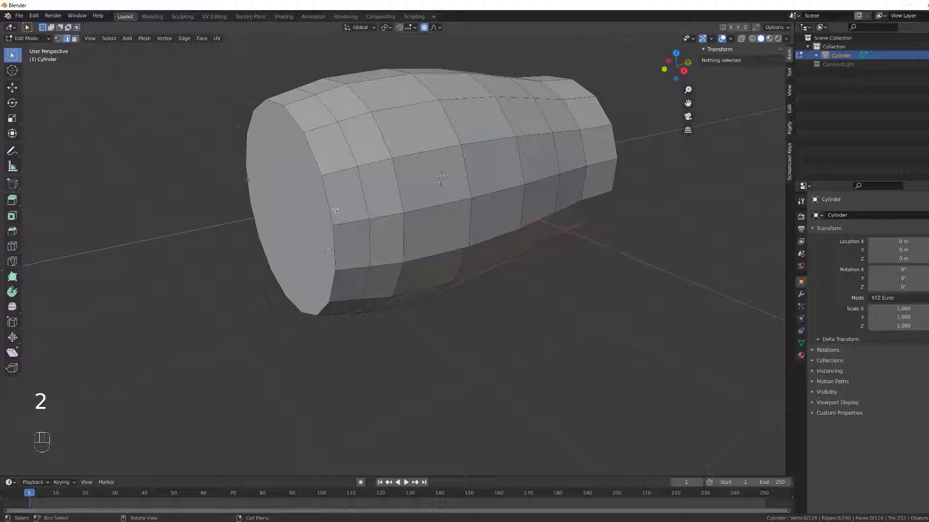
- Select the near end cap's outer edge loop and scale it by about 0.932 with a proportional size of about 0.29
key("alt")
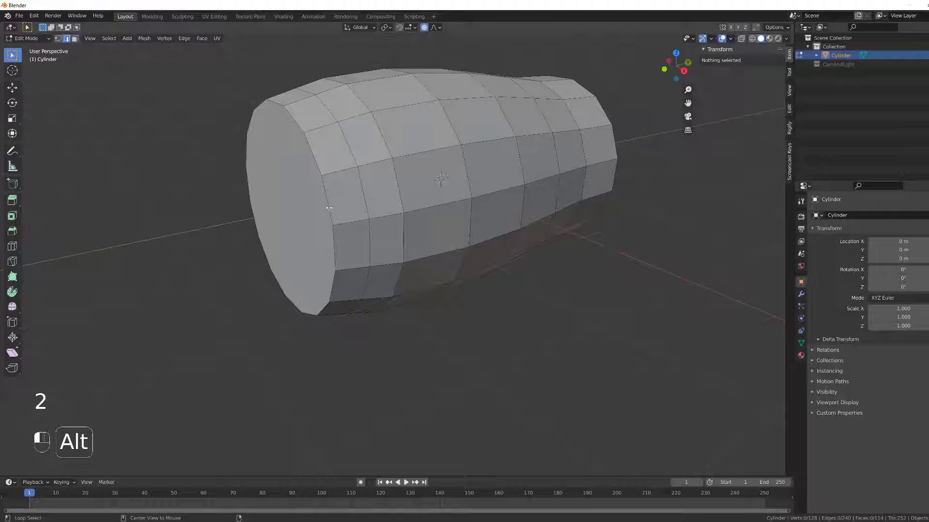
left_click(329, 208, "alt")
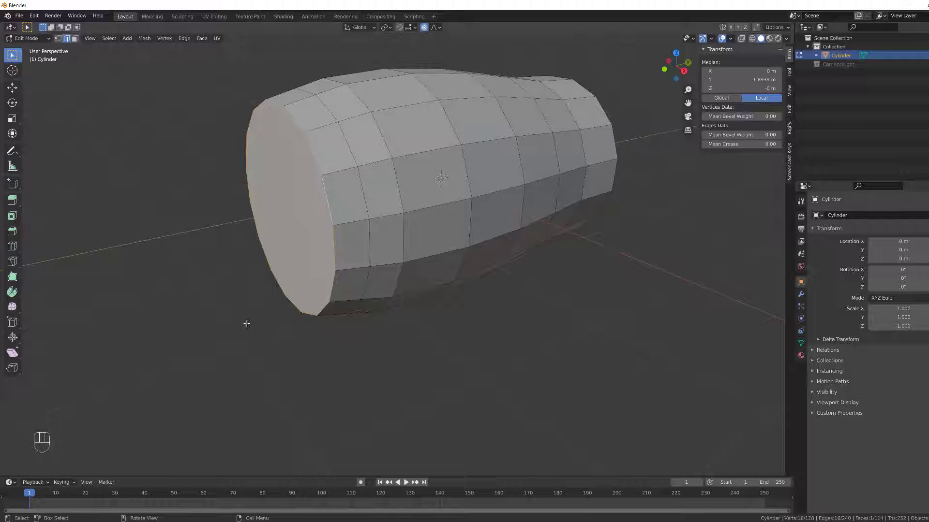
key("s")
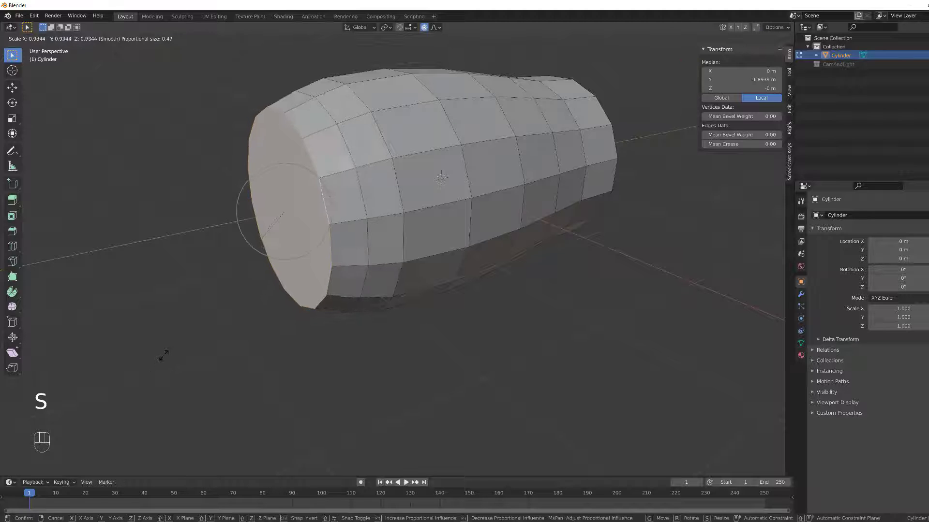
scroll(174, 349, "up", 5)
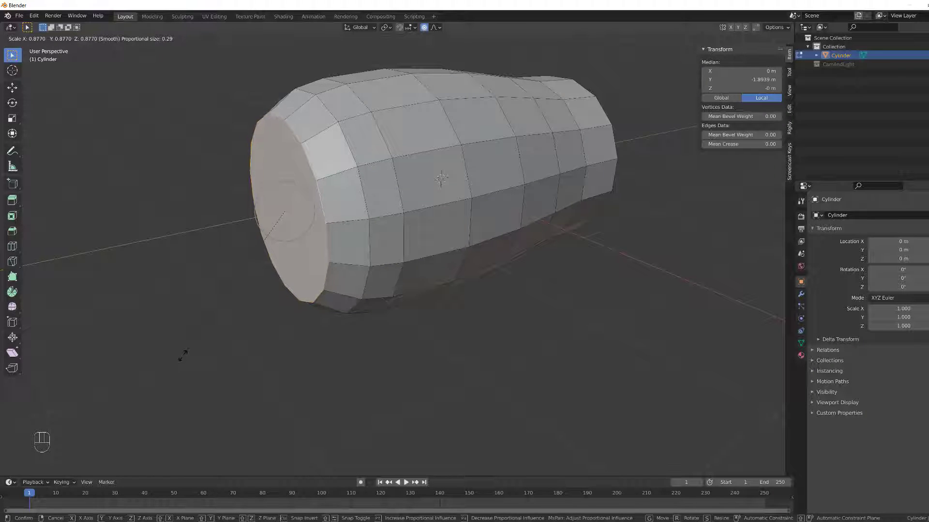
left_click(174, 363)
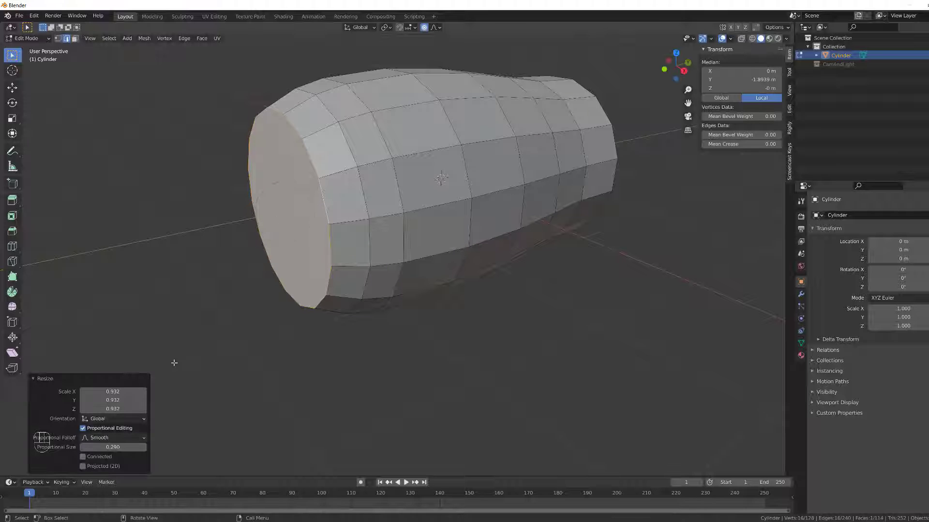
- Inset the near end cap face by about 0.14 m and extrude the inner face about 1.07 m into the body
mouse_move(171, 357)
middle_mouse_down()
mouse_move(195, 348)
mouse_move(178, 345)
middle_mouse_up()
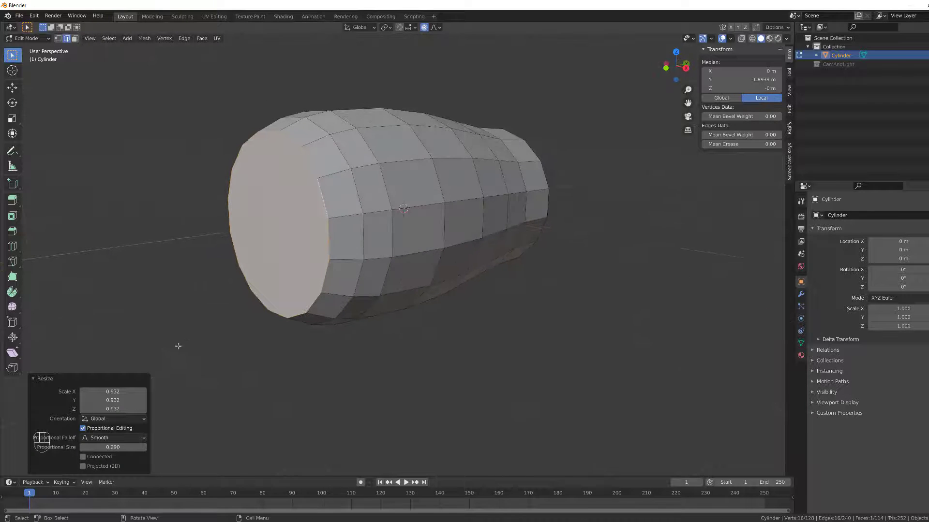
key("i")
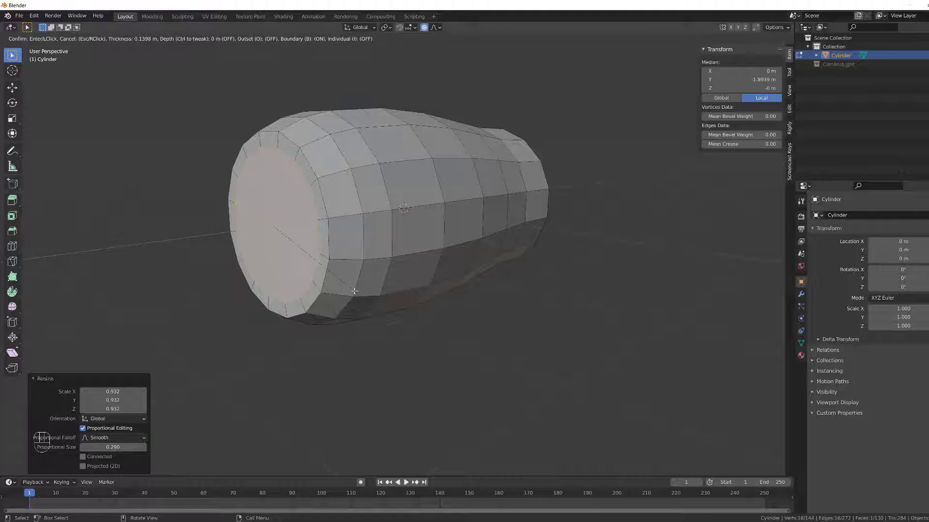
left_click(355, 291)
key("e")
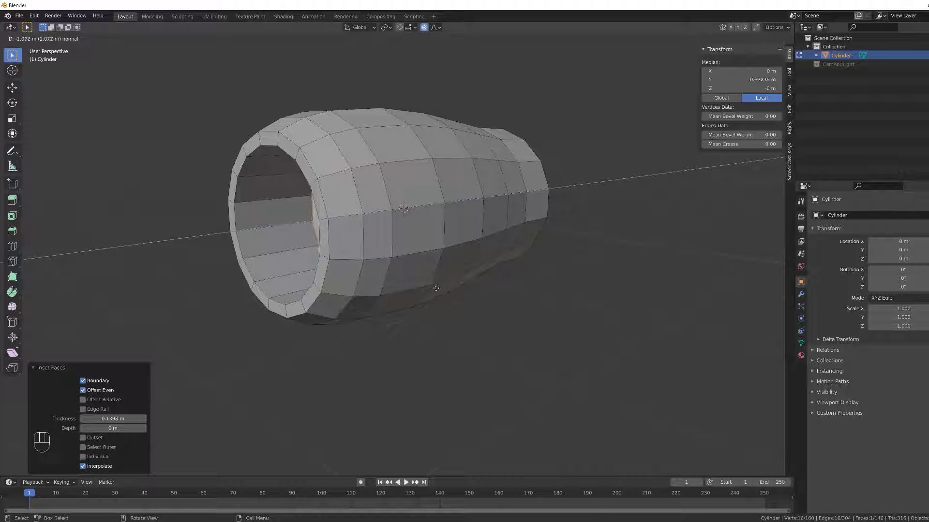
left_click(432, 288)
- Examine the hollowed near opening and the outer body shape from several angles
middle_click_drag(432, 288, 253, 252)
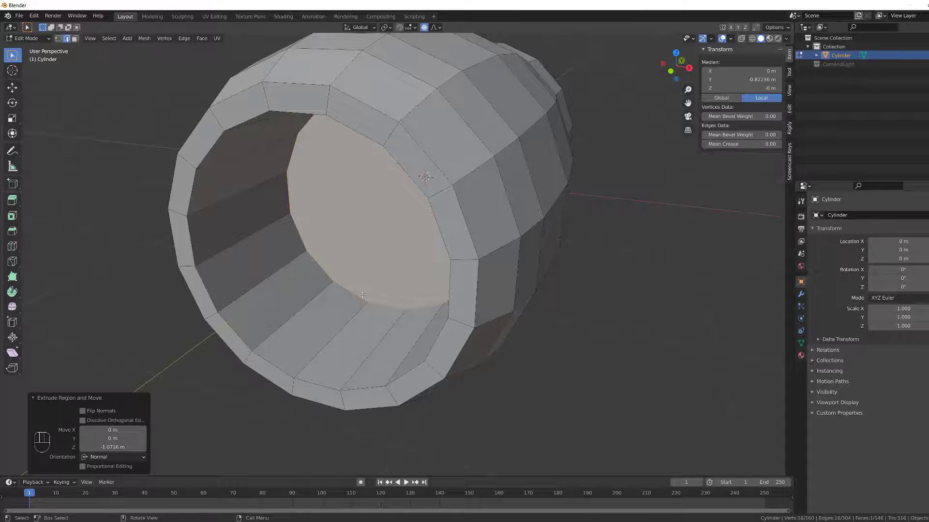
middle_click_drag(380, 253, 415, 257)
scroll(396, 233, "up", 3)
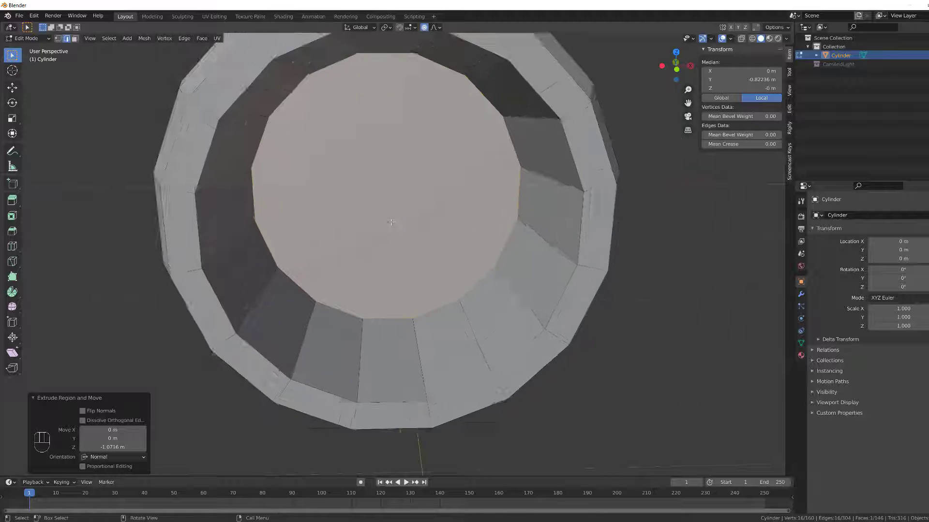
scroll(396, 233, "down", 3)
middle_click_drag(385, 191, 299, 210)
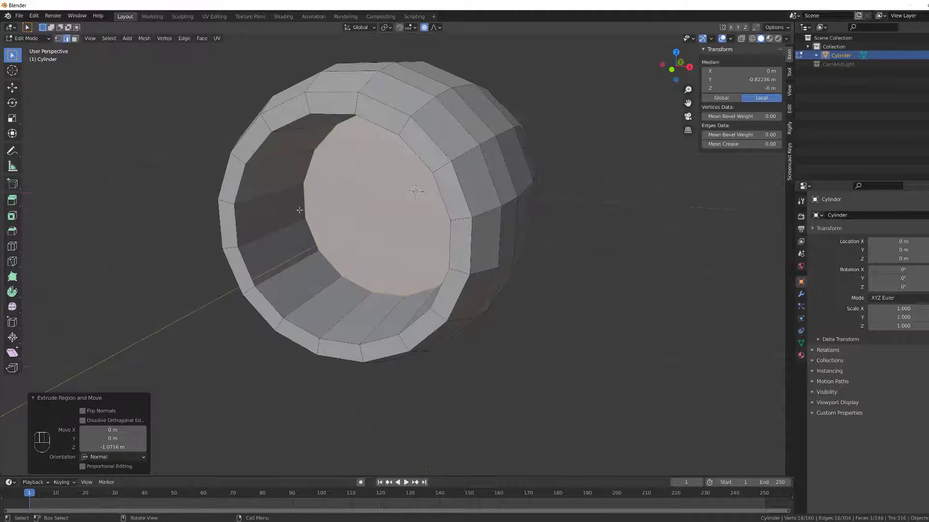
scroll(322, 243, "down", 2)
middle_click_drag(321, 243, 299, 250)
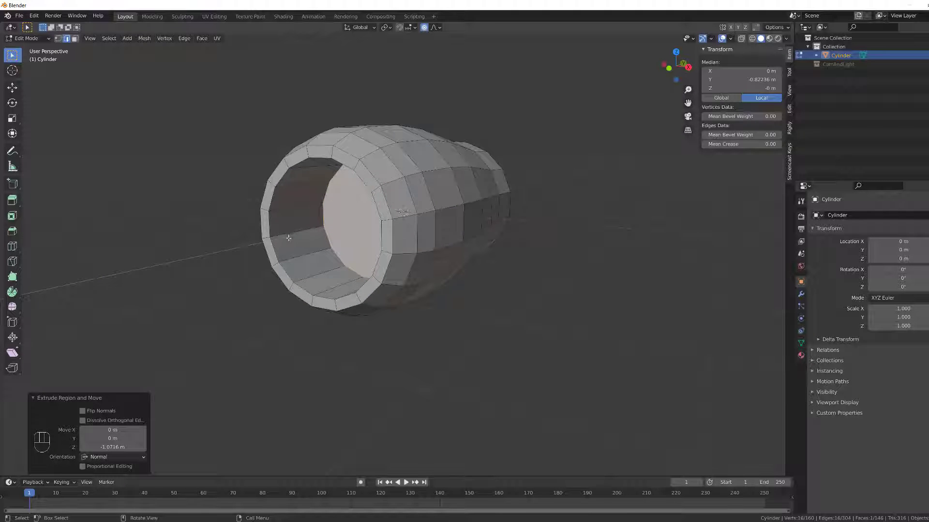
middle_click_drag(289, 238, 246, 198)
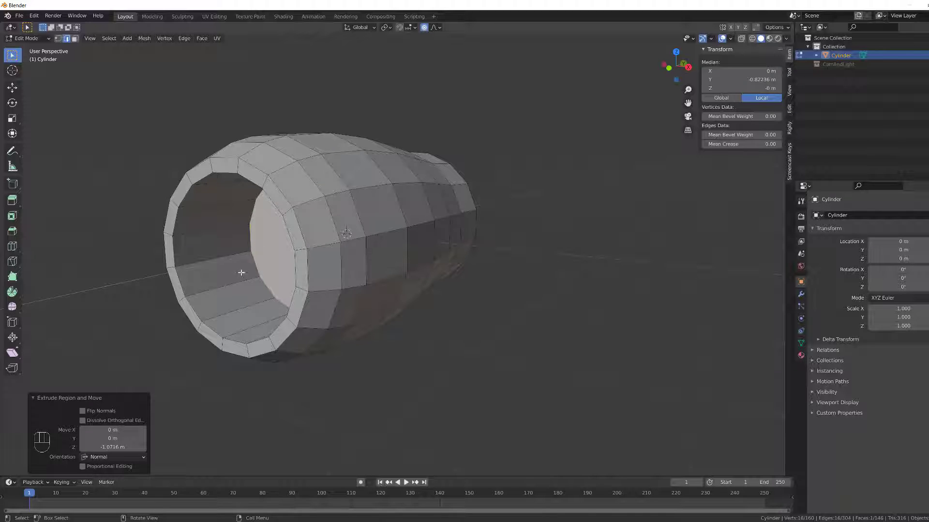
- Extrude the far end cap face outward by about 1.368 m and scale it by about 0.637 to taper the nozzle
scroll(354, 246, "down", 1)
middle_click_drag(356, 246, 278, 242)
middle_click_drag(450, 230, 332, 234, "shift")
scroll(332, 235, "up", 1)
middle_click_drag(413, 241, 360, 239)
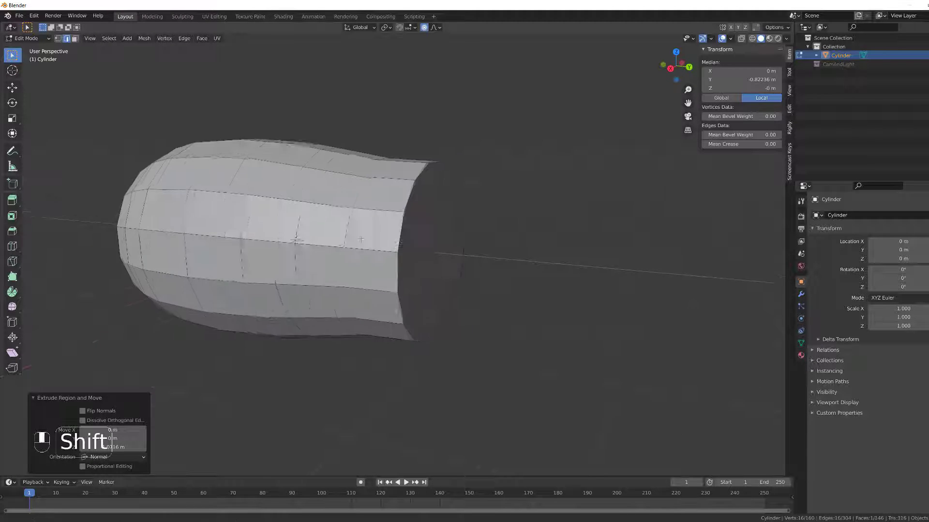
key("3")
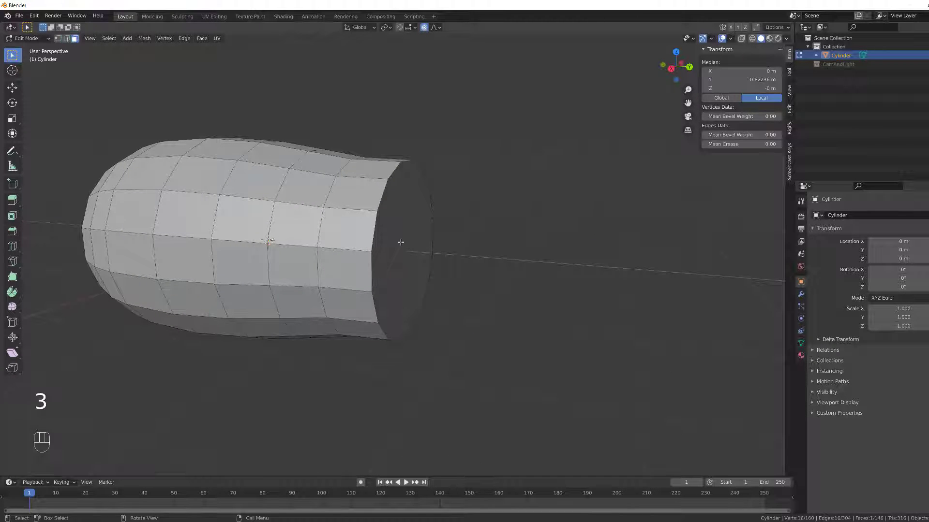
left_click(383, 254)
scroll(383, 254, "down", 2)
middle_click_drag(332, 263, 356, 266, "shift")
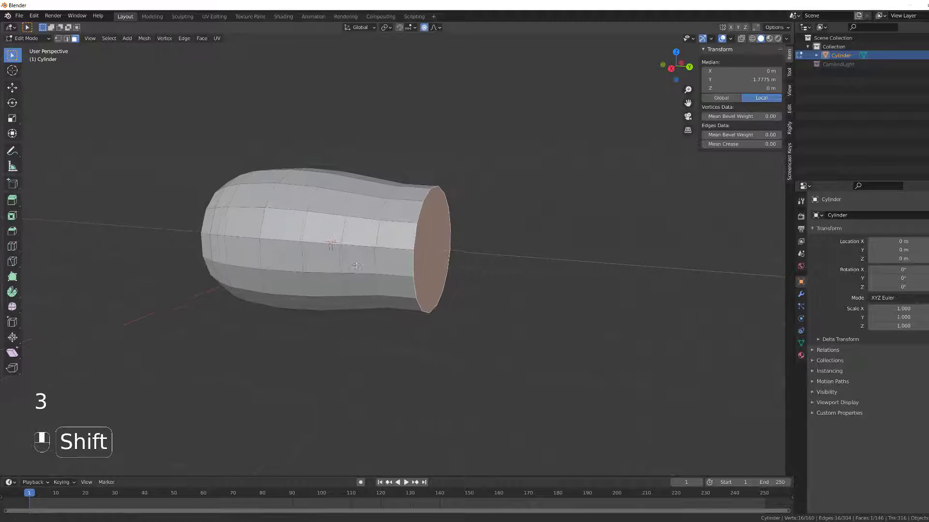
key("F5")
middle_click_drag(441, 263, 431, 266)
key("e")
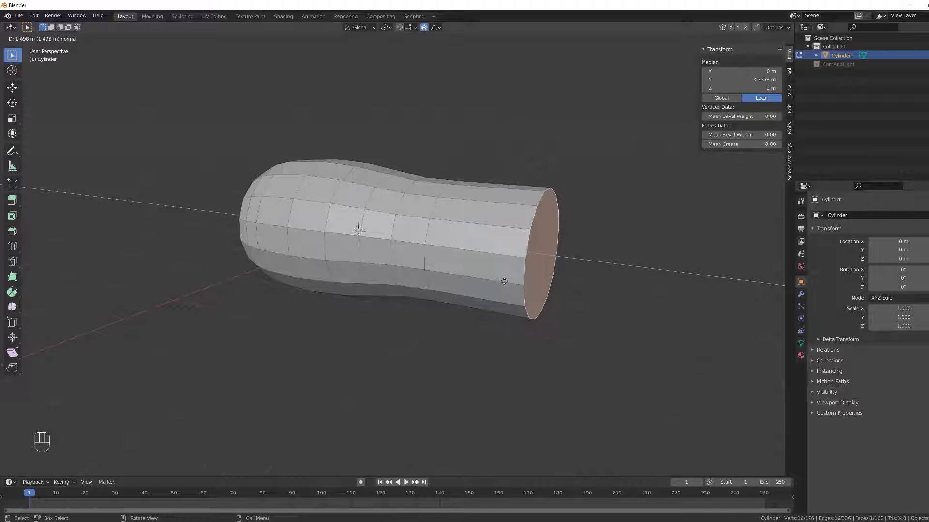
left_click(514, 281)
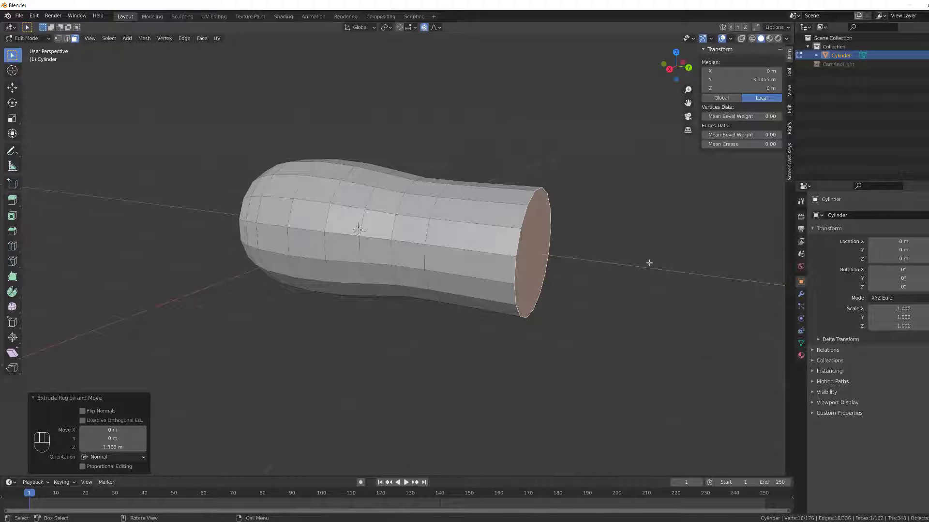
key("s")
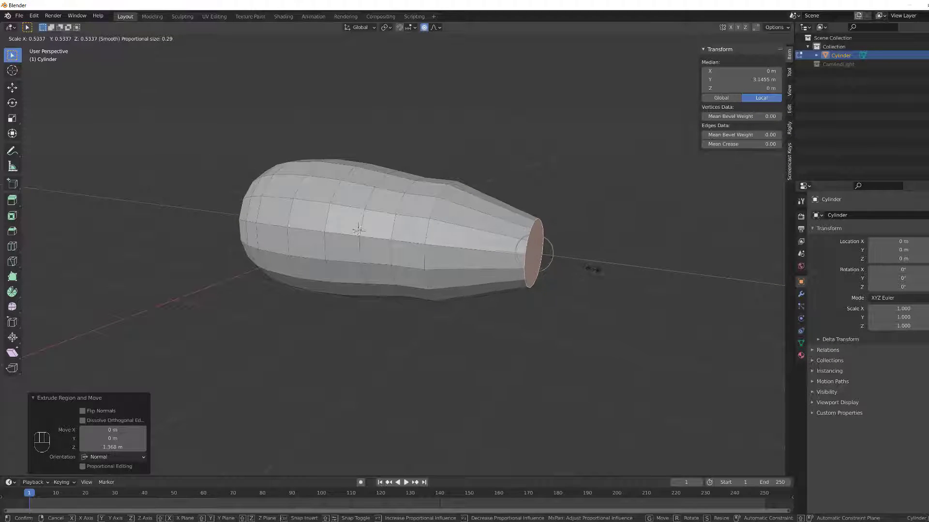
left_click(605, 268)
- Inset the nozzle end face by about 0.038 m and extrude the inner face about 1.29 m inward
middle_click_drag(605, 269, 564, 265)
scroll(564, 264, "up", 1)
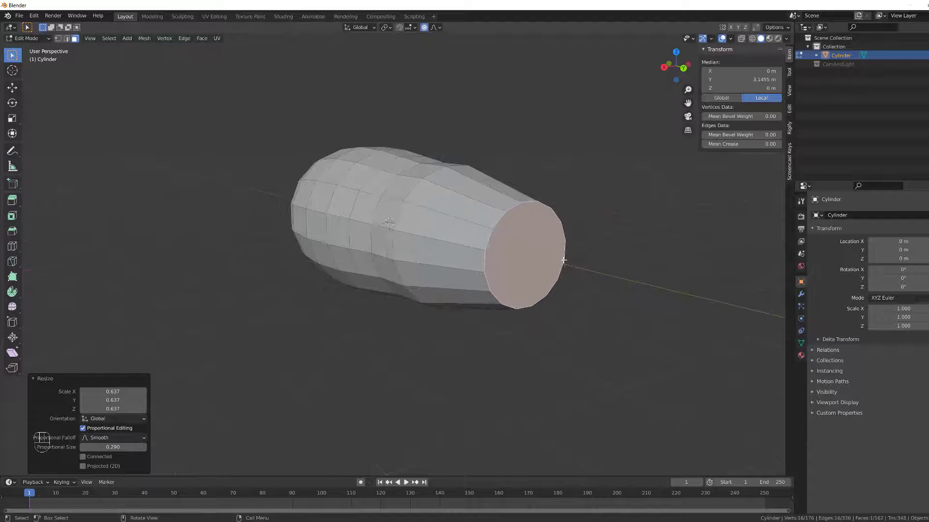
scroll(564, 260, "up", 1)
key("i")
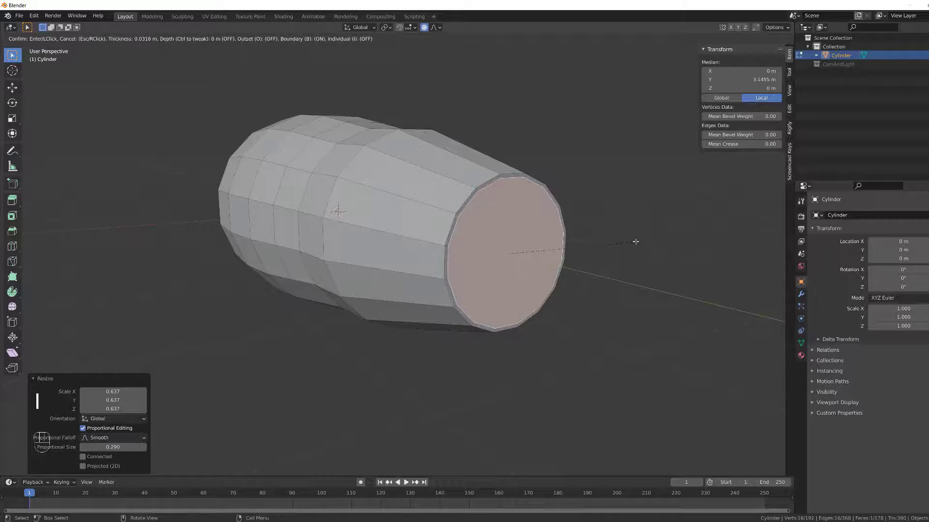
left_click(635, 241)
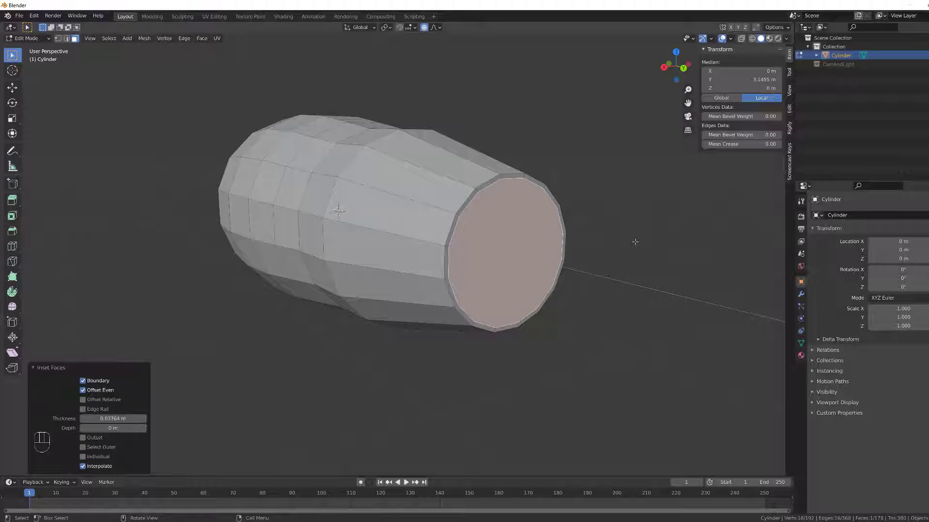
key("e")
left_click(603, 249)
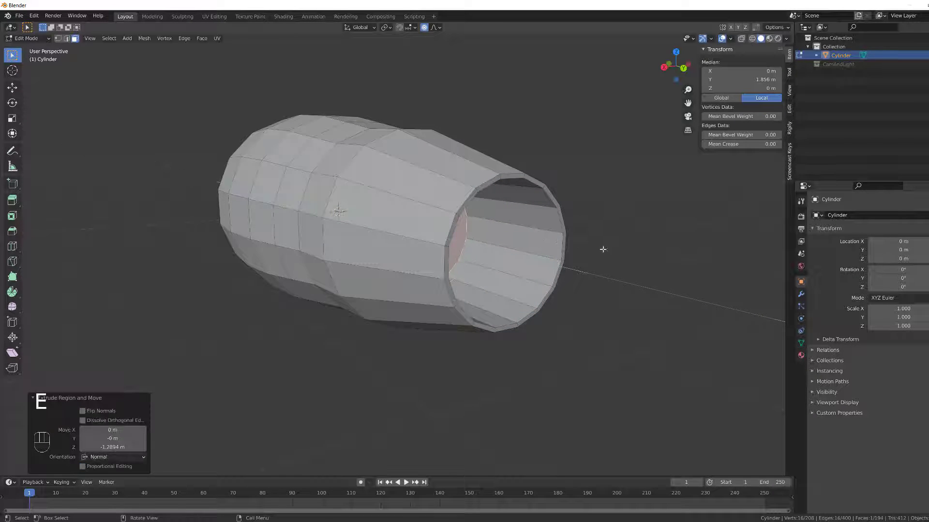
- Try selecting the ring of faces around the neck and single nozzle faces, and clear the selection
middle_click_drag(602, 249, 507, 213)
middle_click_drag(502, 247, 392, 235)
left_click(390, 321)
key("3")
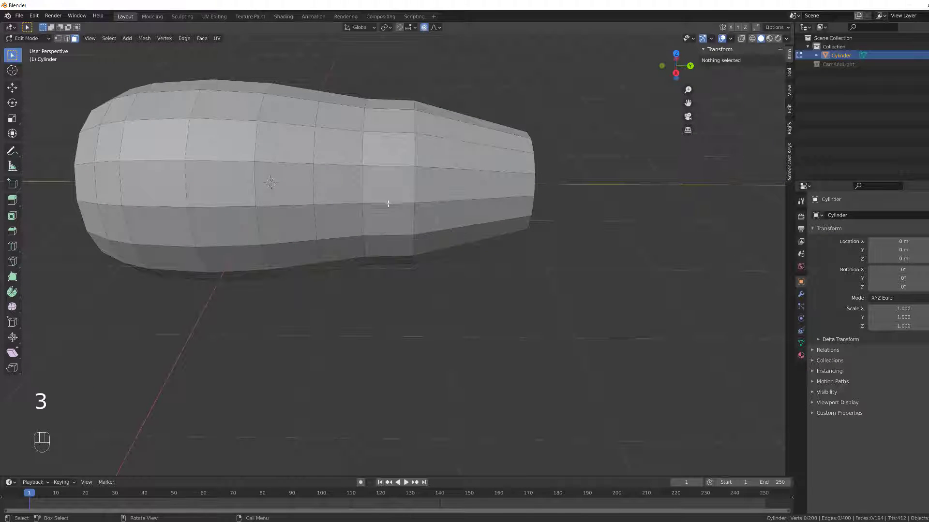
left_click(422, 222, "alt")
middle_click_drag(361, 225, 460, 230)
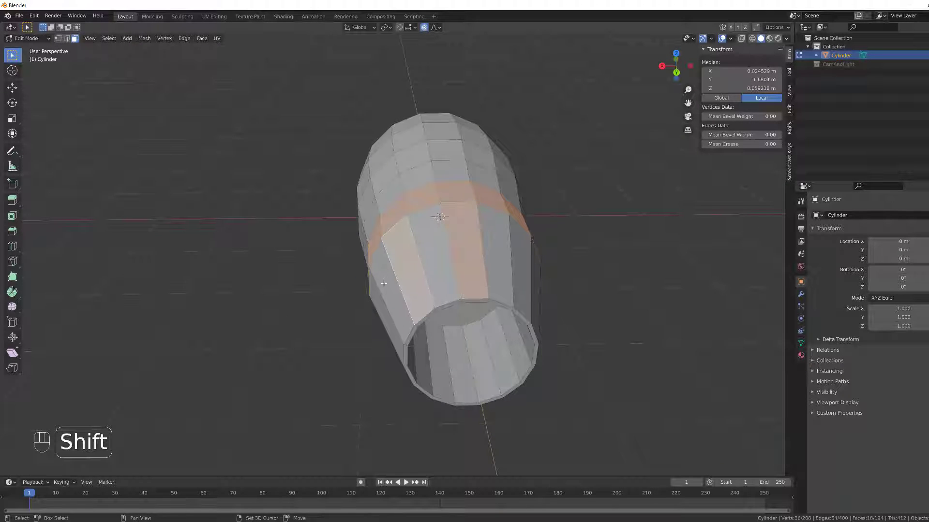
middle_click_drag(377, 301, 334, 289)
left_click(295, 285)
- Select the ring of rim faces around the near opening in face selection mode
scroll(273, 290, "up", 3)
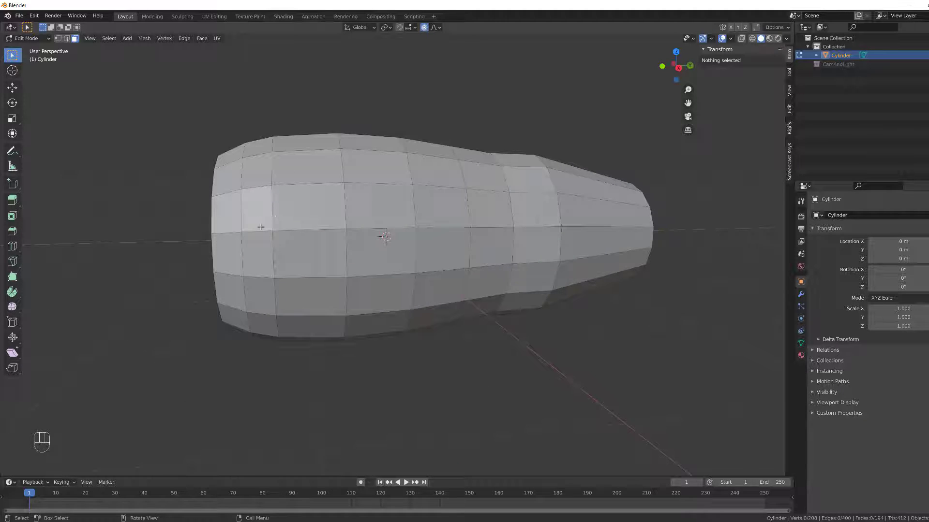
middle_click_drag(261, 227, 208, 231)
key("2")
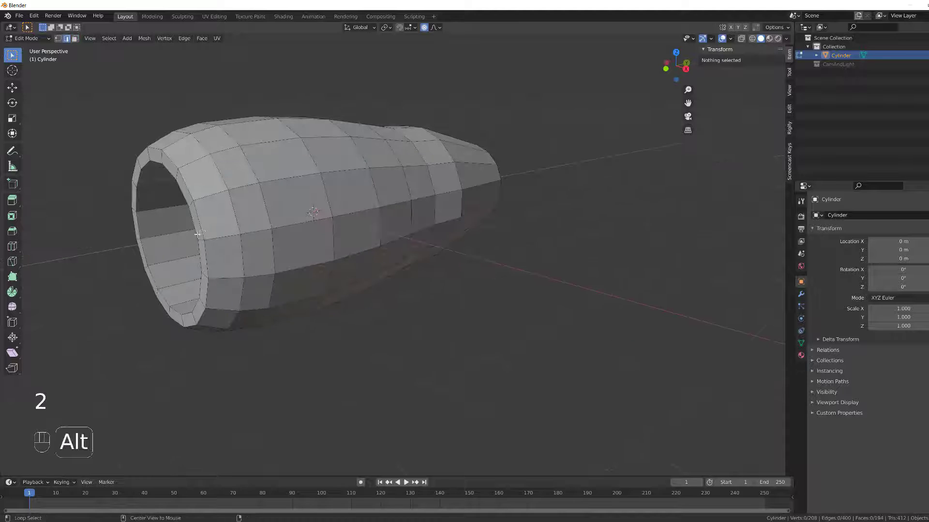
left_click(200, 240, "alt")
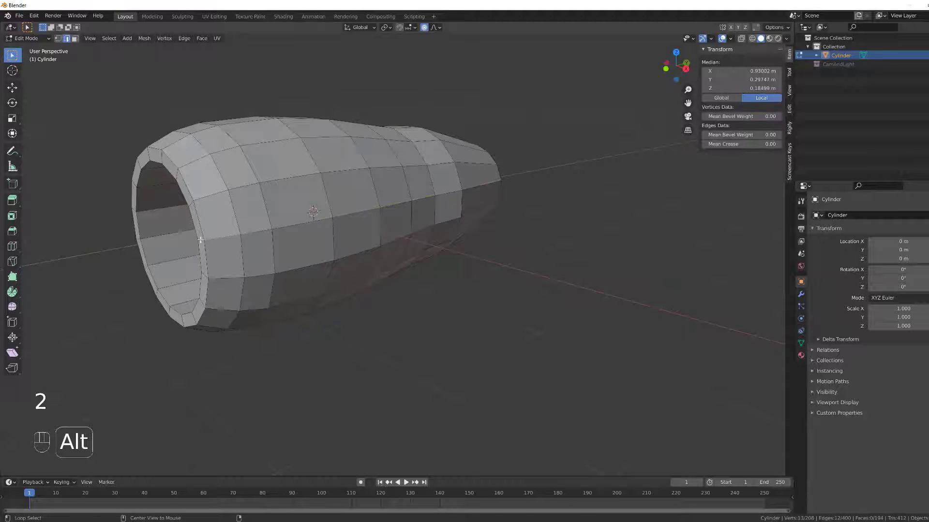
key("3")
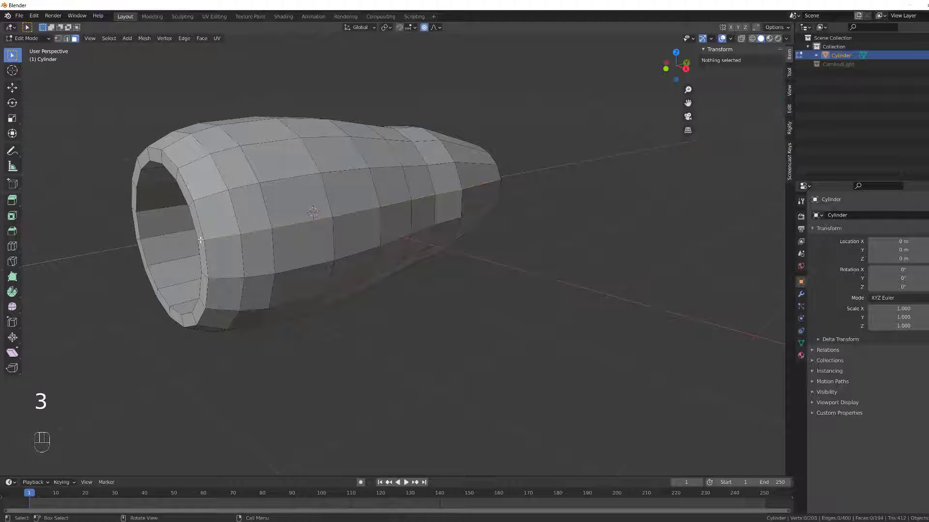
left_click(201, 240, "alt")
middle_click_drag(201, 240, 267, 303)
scroll(266, 303, "down", 4)
- Try to move the near rim faces along global Y with Smooth falloff and a proportional size of about 1.46
key("g")
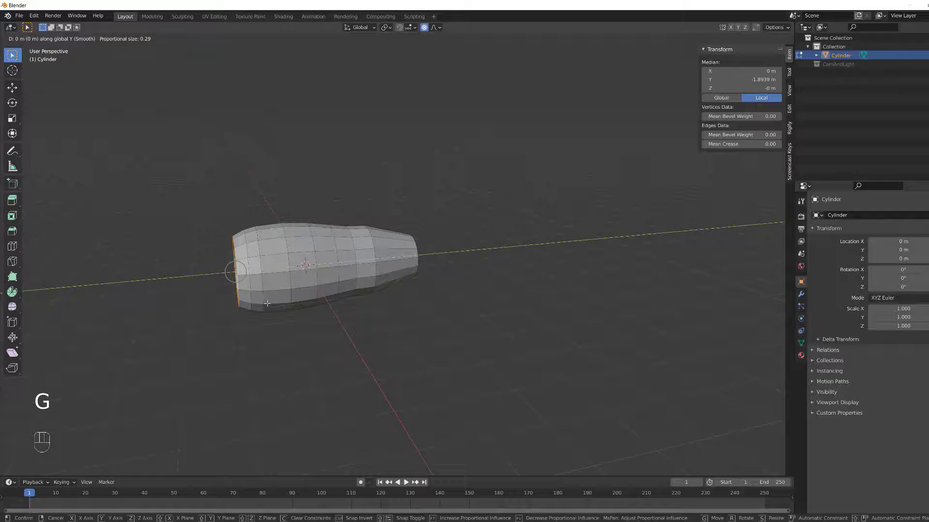
scroll(267, 303, "up", 1)
scroll(267, 303, "down", 10)
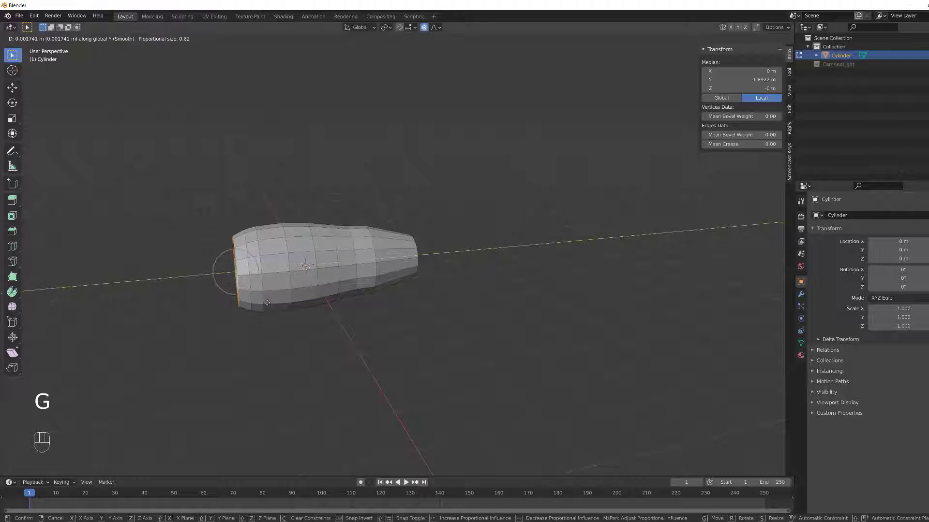
scroll(256, 305, "down", 3)
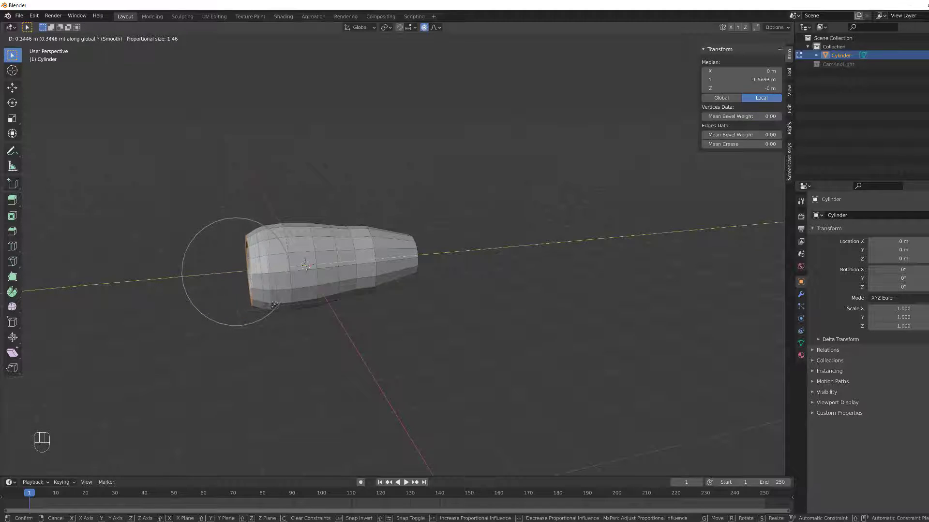
left_click(264, 306)
key("F5")
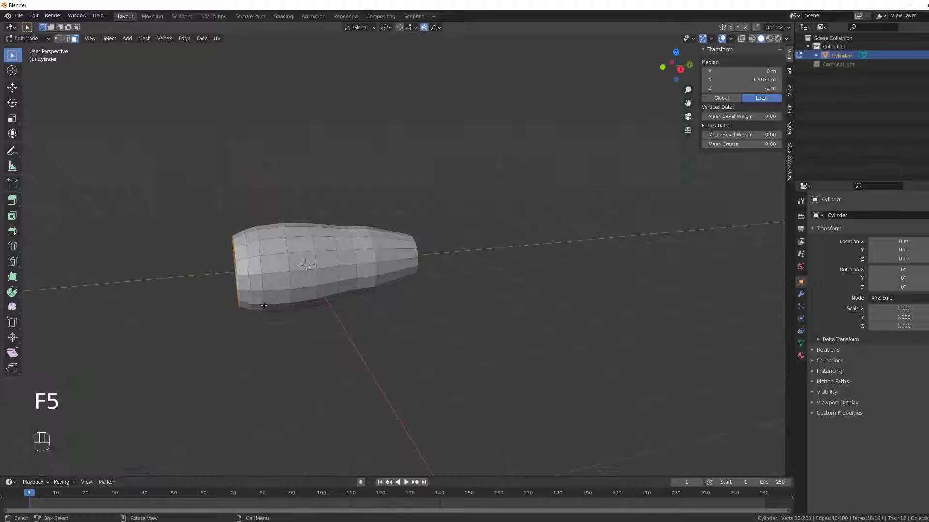
- Move the near rim faces about -0.29 m along global Y with Smooth falloff and a proportional size of about 1.77
key("g")
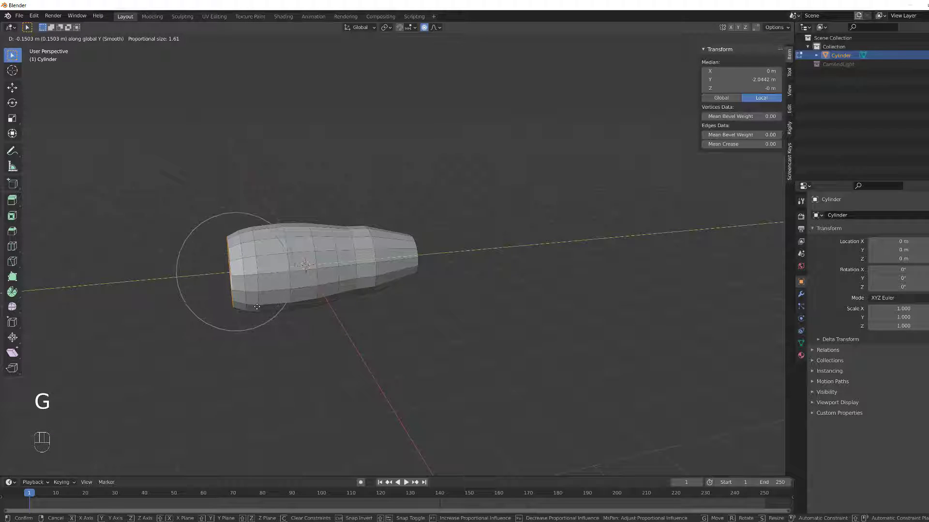
scroll(257, 307, "down", 2)
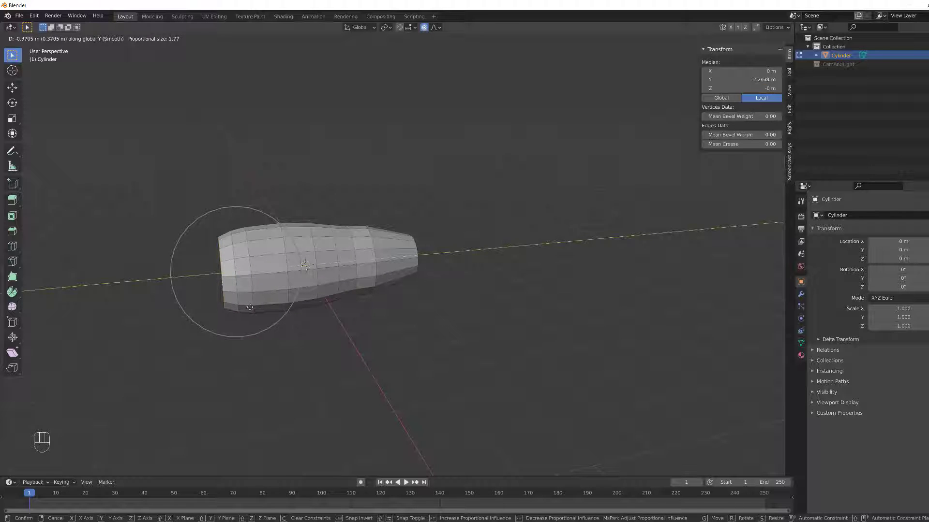
left_click(252, 306)
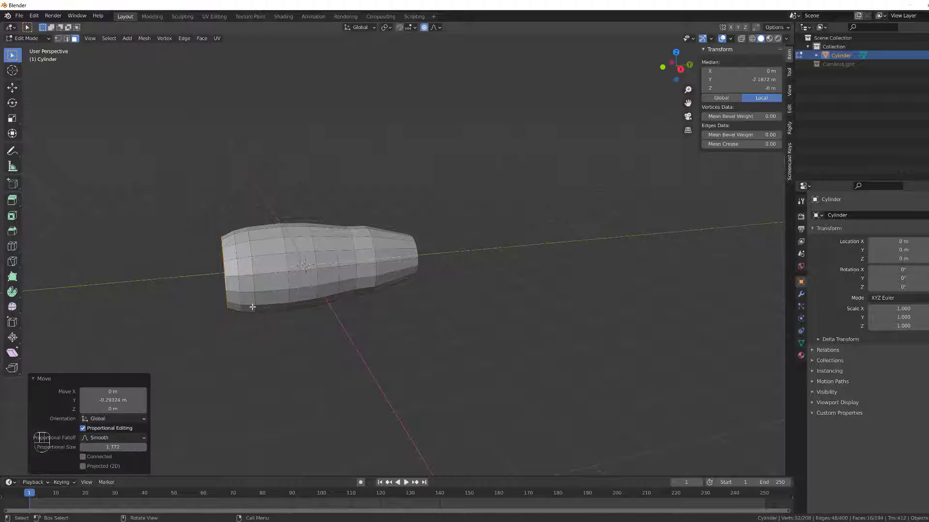
- Move the near rim faces about -0.14 m further along global Y with a proportional size of about 0.68, and clear the selection
key("g")
scroll(252, 306, "up", 7)
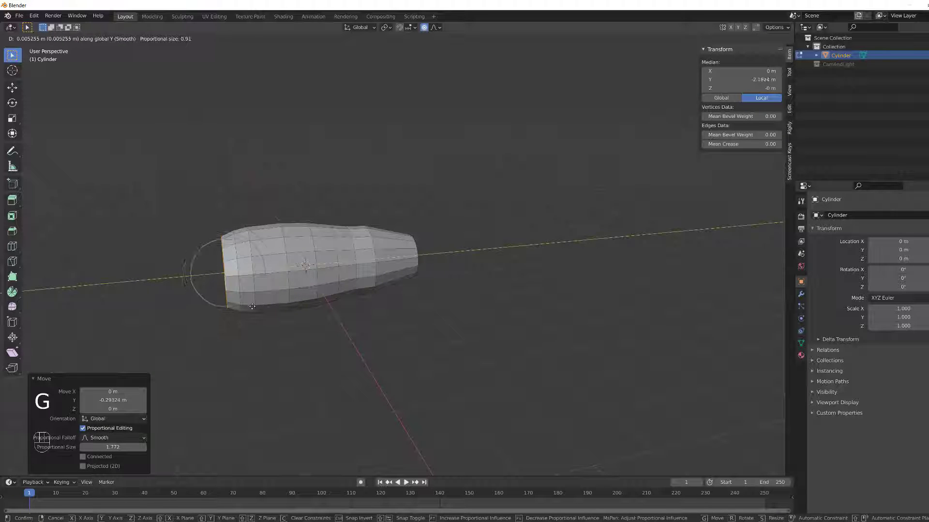
scroll(251, 306, "up", 2)
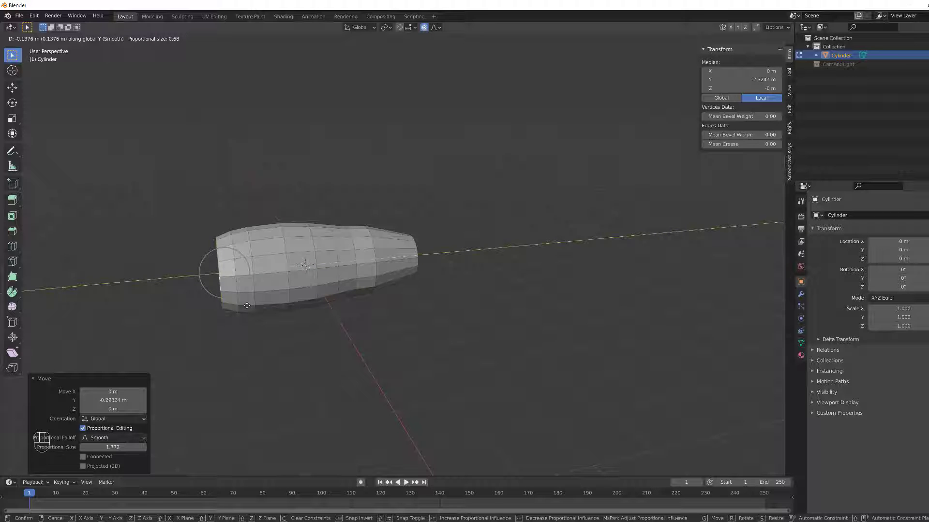
left_click(247, 307)
left_click(290, 327)
- Apply AutoMirror to the thruster body across X with Positive orientation, Cut and Mirror, and Use Clip
middle_click_drag(290, 328, 349, 322)
scroll(316, 303, "up", 3)
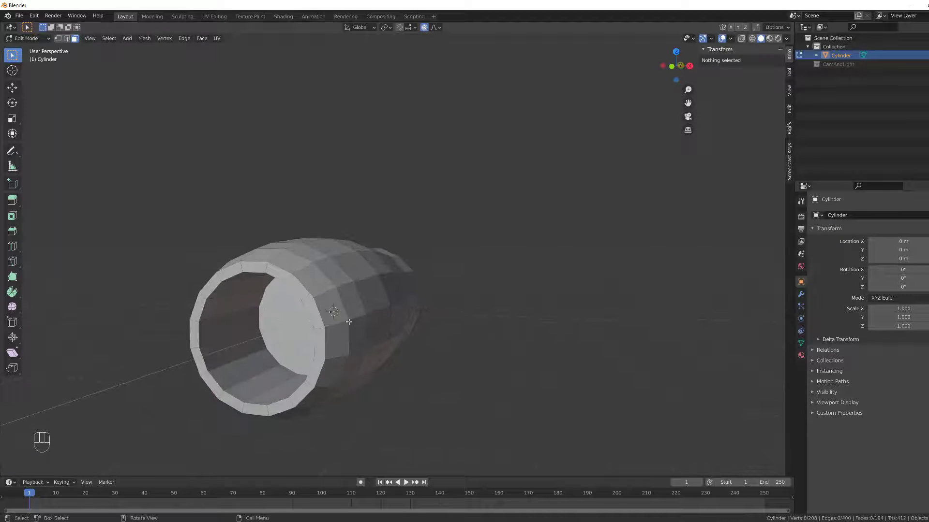
middle_click_drag(488, 294, 367, 296)
scroll(429, 290, "up", 3)
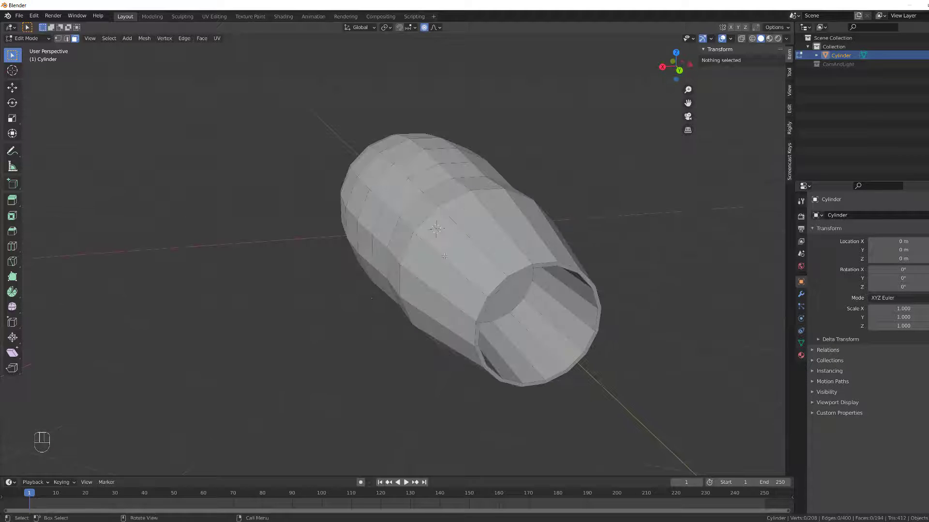
left_click(790, 110)
left_click(704, 60)
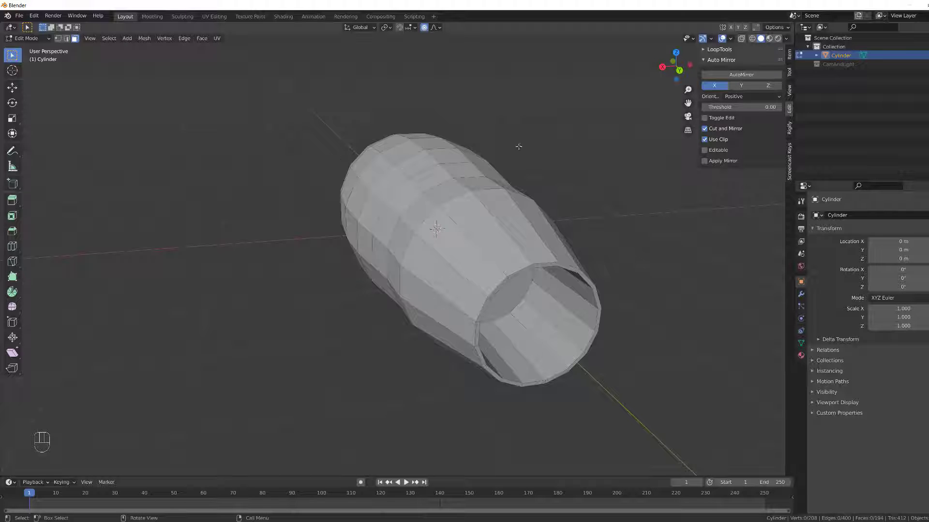
middle_click_drag(610, 101, 644, 107)
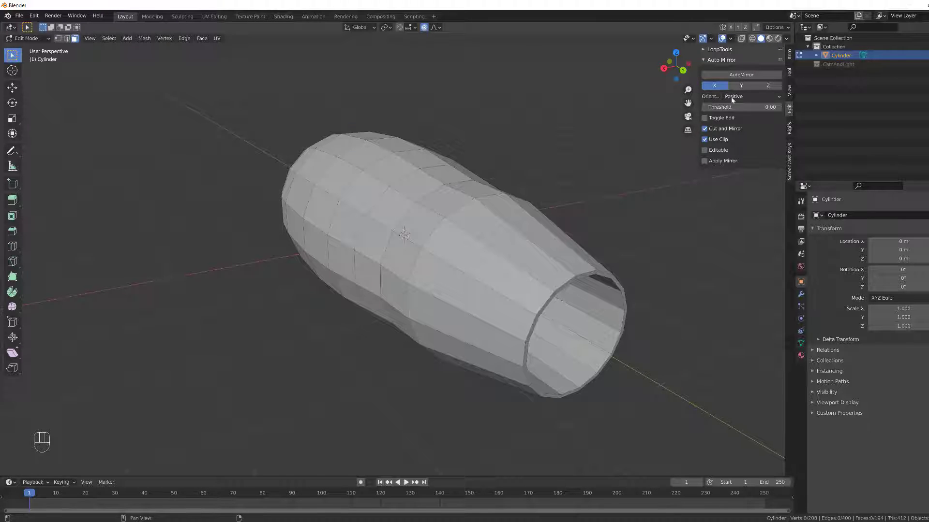
left_click(740, 77)
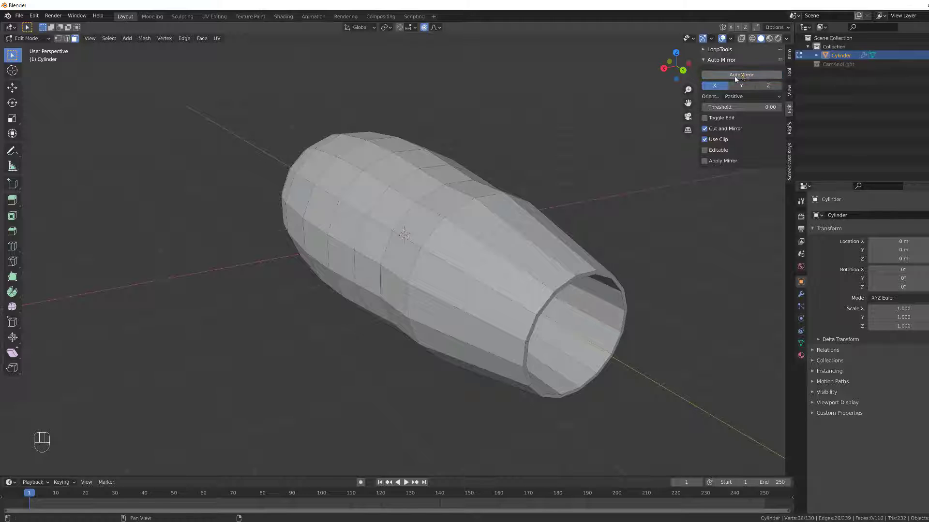
- Select the ring of faces around the neck where the body meets the nozzle
middle_click_drag(617, 175, 551, 168)
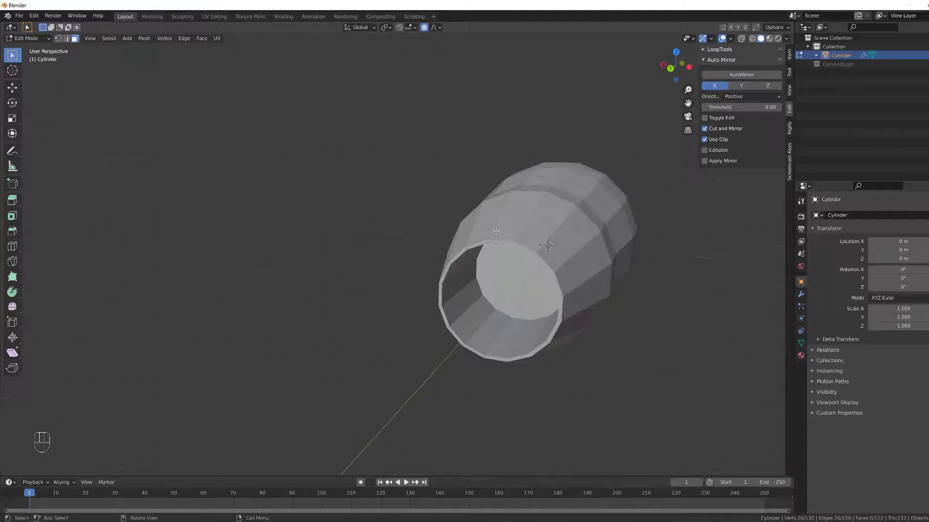
middle_click_drag(491, 273, 518, 242)
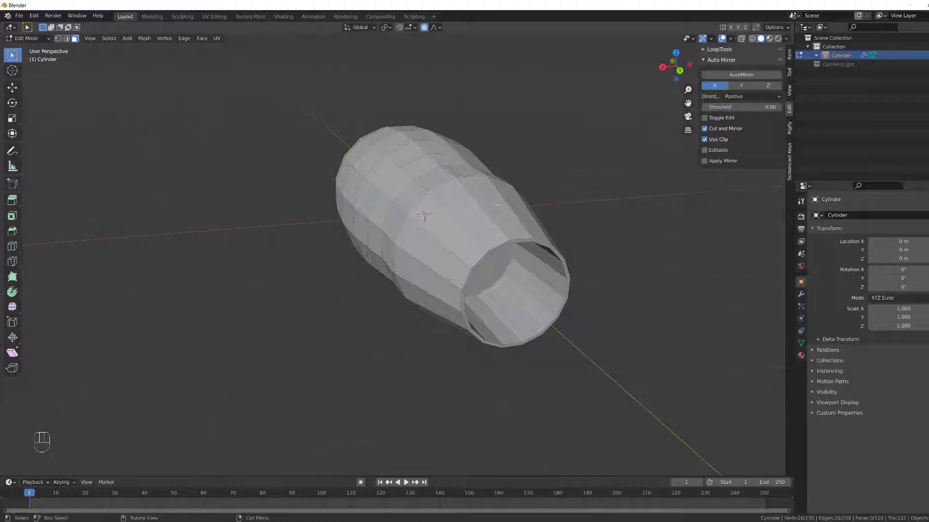
scroll(497, 205, "up", 1)
middle_click_drag(497, 205, 327, 229)
scroll(513, 199, "down", 2)
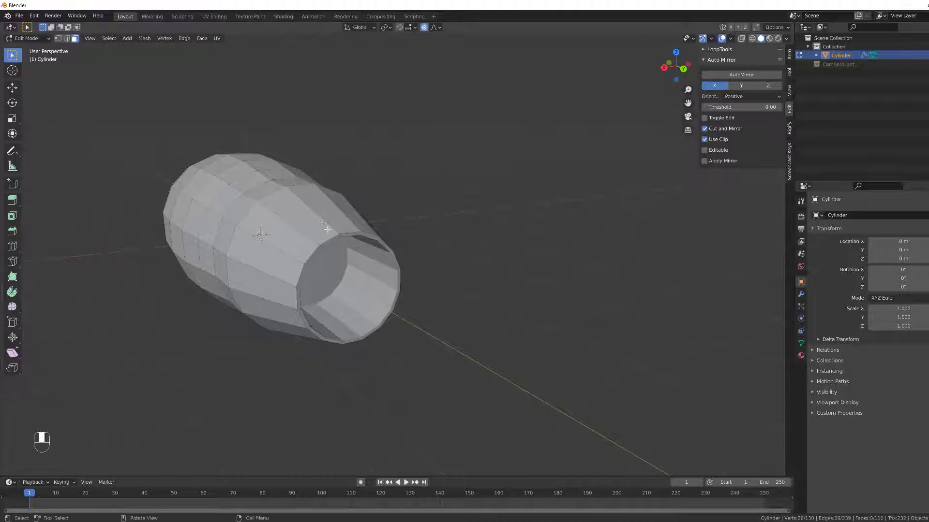
scroll(335, 238, "up", 1)
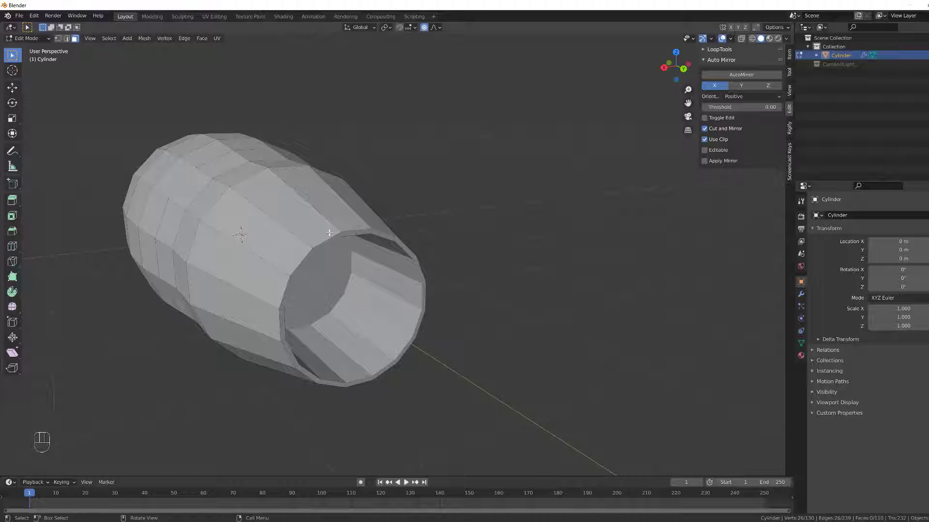
left_click(333, 220)
middle_click_drag(323, 273, 343, 281)
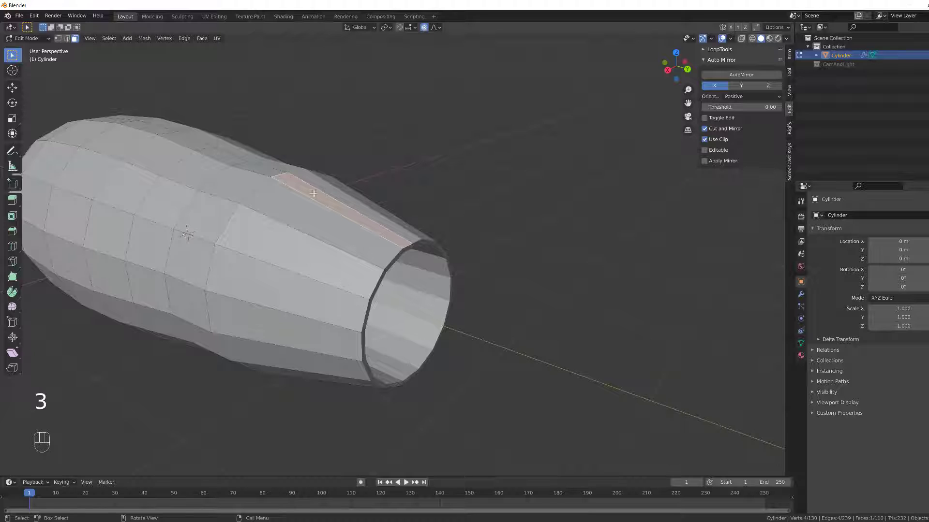
key("alt")
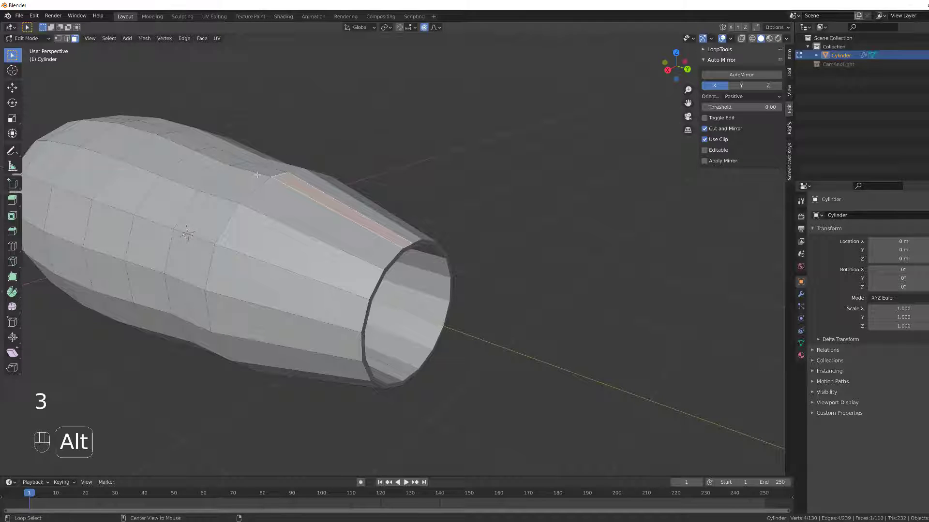
left_click(257, 173, "alt")
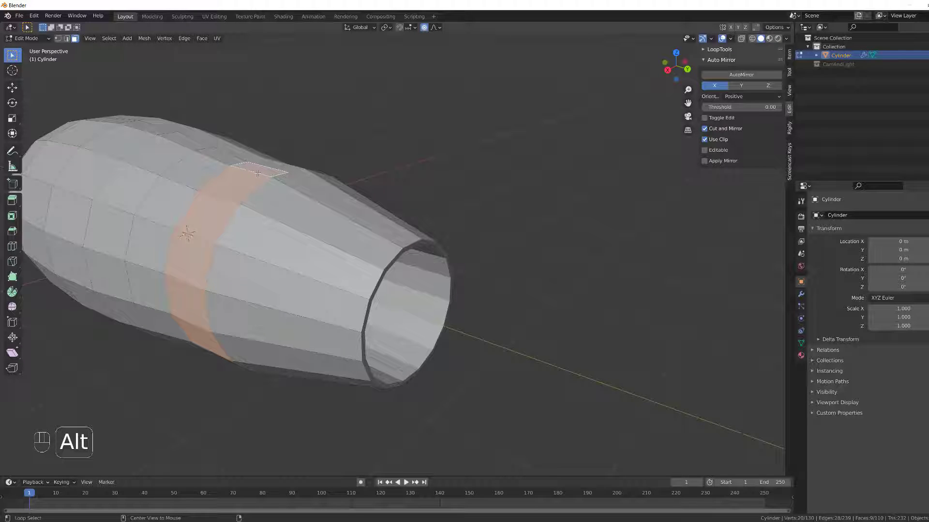
- Add four alternate lengthwise nozzle faces to the neck ring selection
key("shift")
left_click(281, 209, "shift")
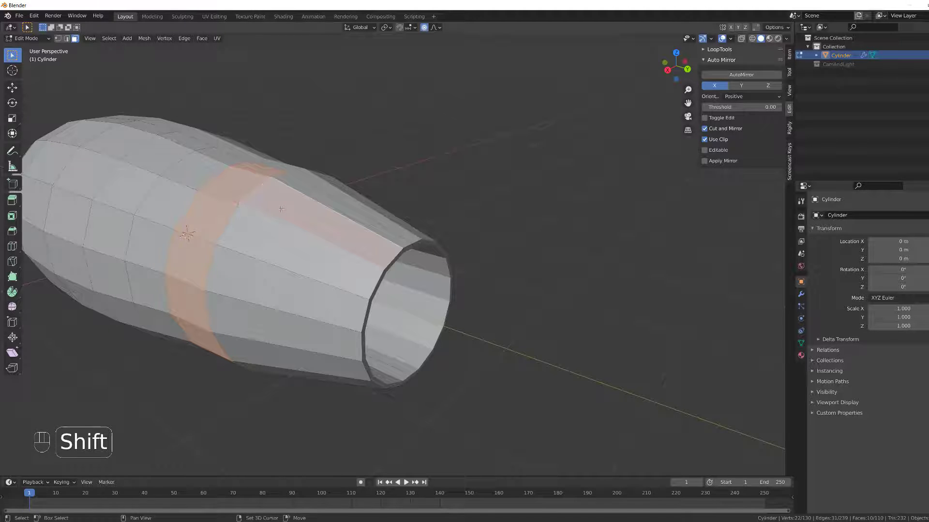
left_click(259, 280, "shift")
middle_click_drag(263, 285, 244, 255)
left_click(291, 366, "shift")
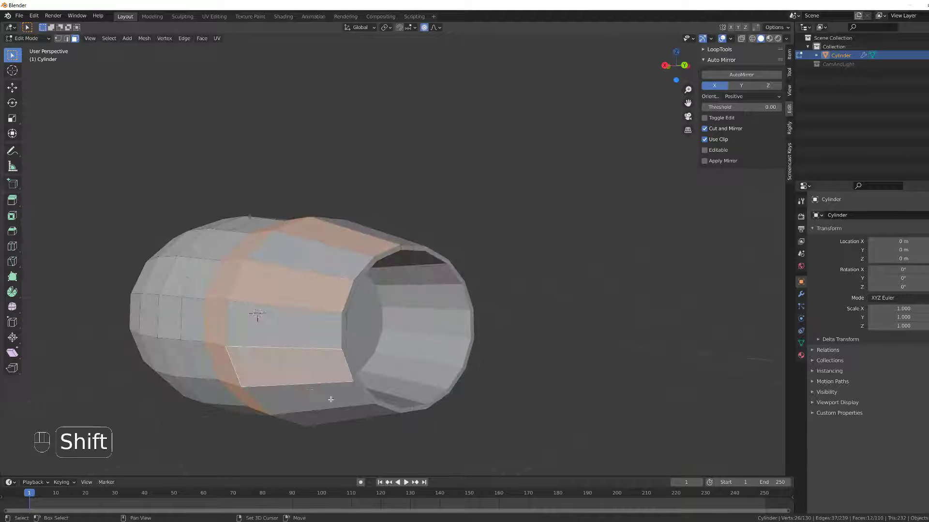
left_click(353, 410, "shift")
middle_click_drag(353, 411, 361, 334)
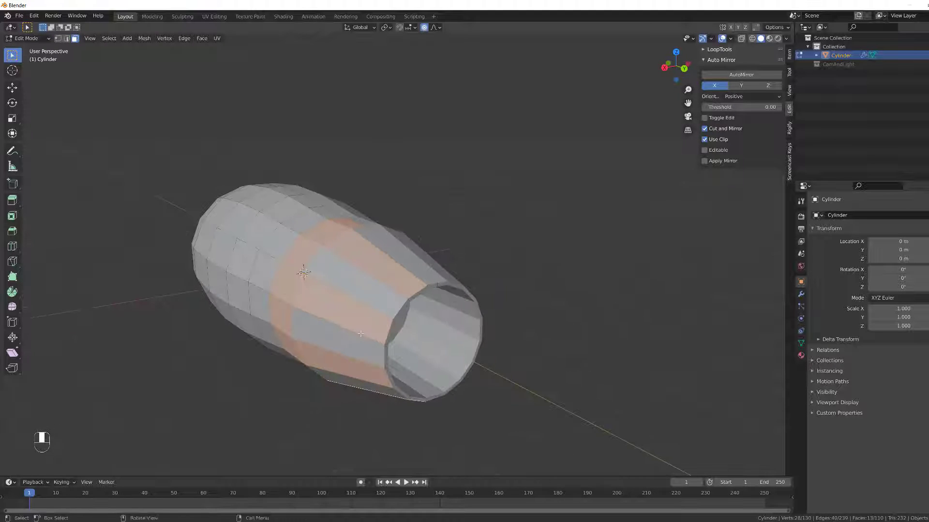
- Extrude the selected neck and nozzle faces about 0.056 m along their normals, and clear the selection
key("alt+e")
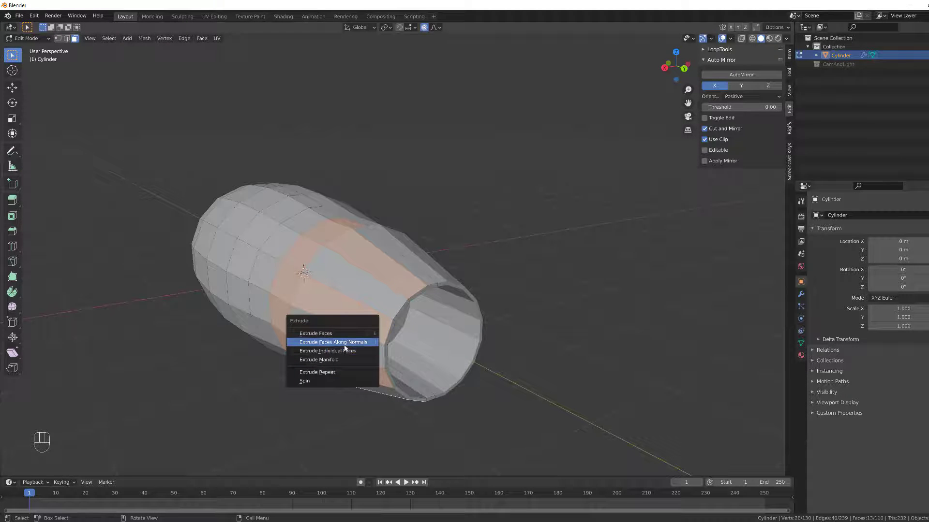
left_click(345, 344)
key("shift")
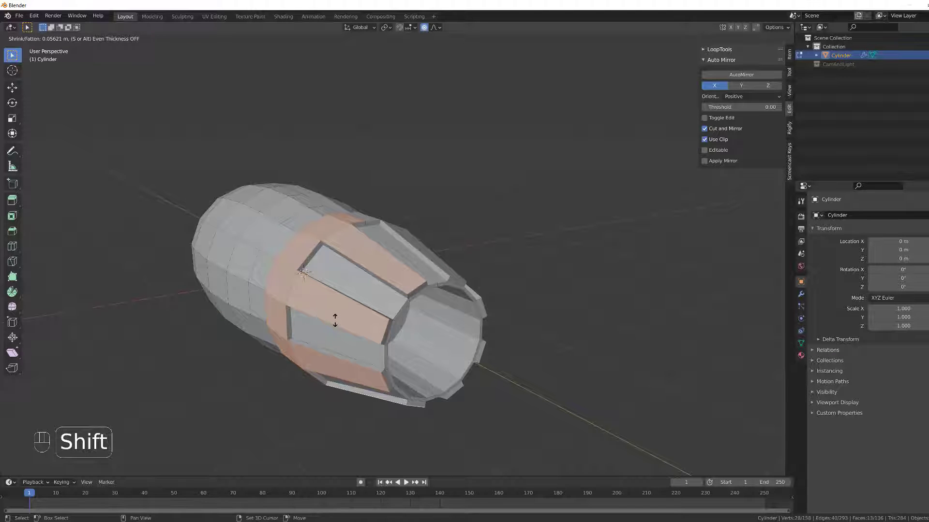
left_click(334, 319)
middle_click_drag(334, 318, 310, 292)
left_click(284, 330)
- Select the outer tip edges of the four raised nozzle strips in edge selection mode
scroll(334, 289, "up", 2)
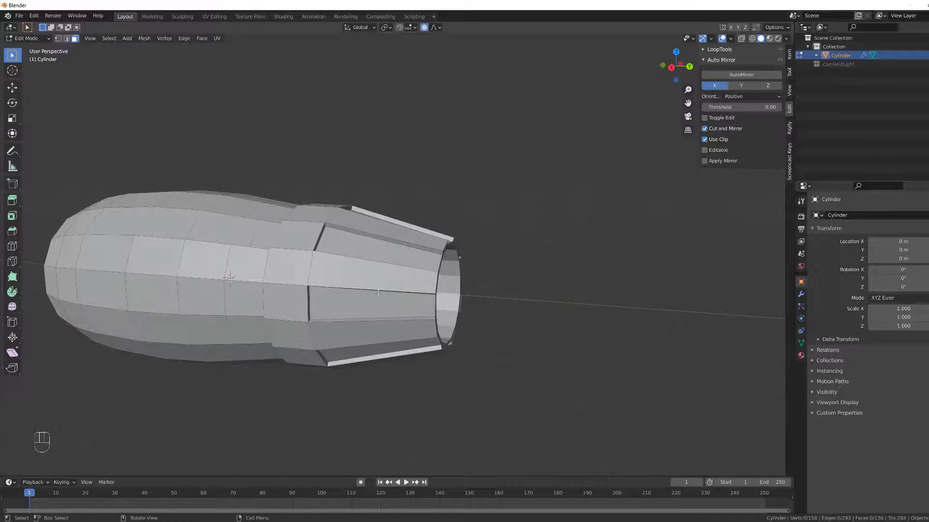
middle_click_drag(369, 293, 318, 291)
scroll(387, 289, "up", 2)
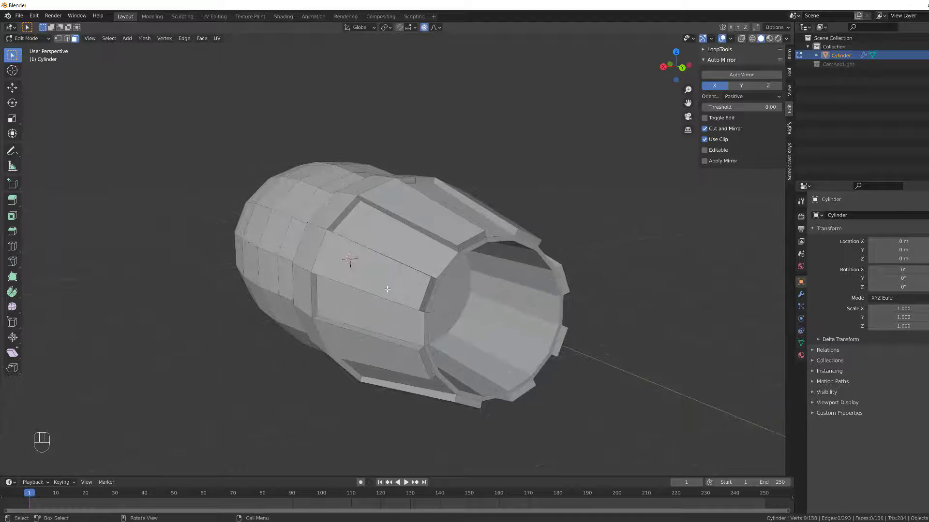
middle_click_drag(407, 287, 305, 217, "shift")
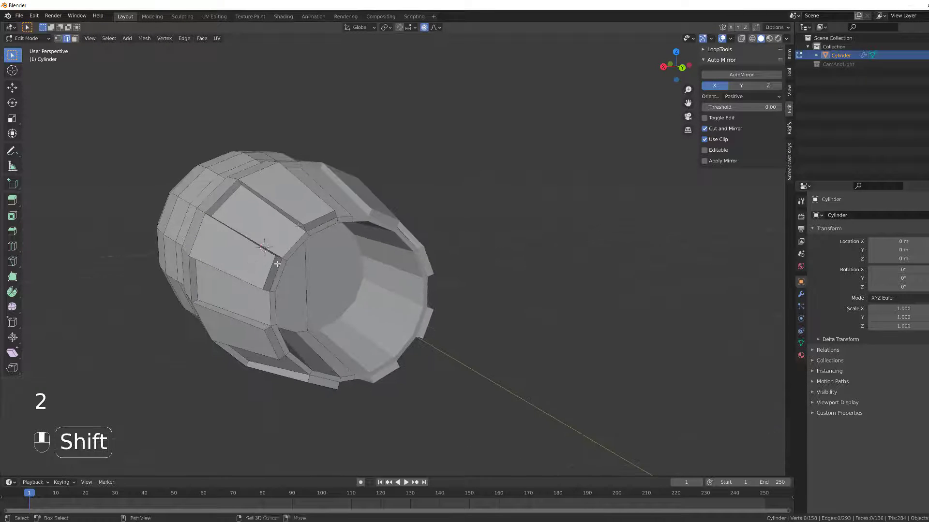
left_click(262, 267, "shift")
left_click(318, 383, "shift")
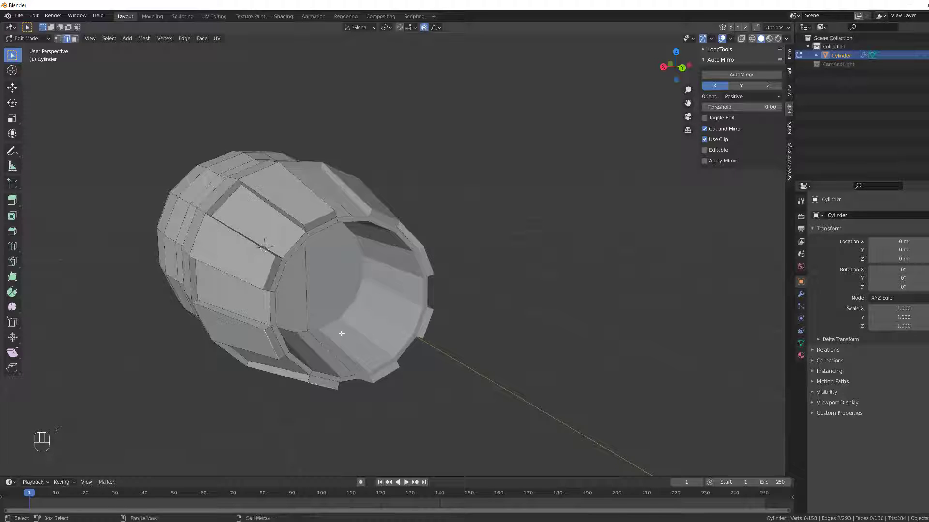
left_click(344, 308, "shift")
middle_click_drag(345, 308, 336, 272)
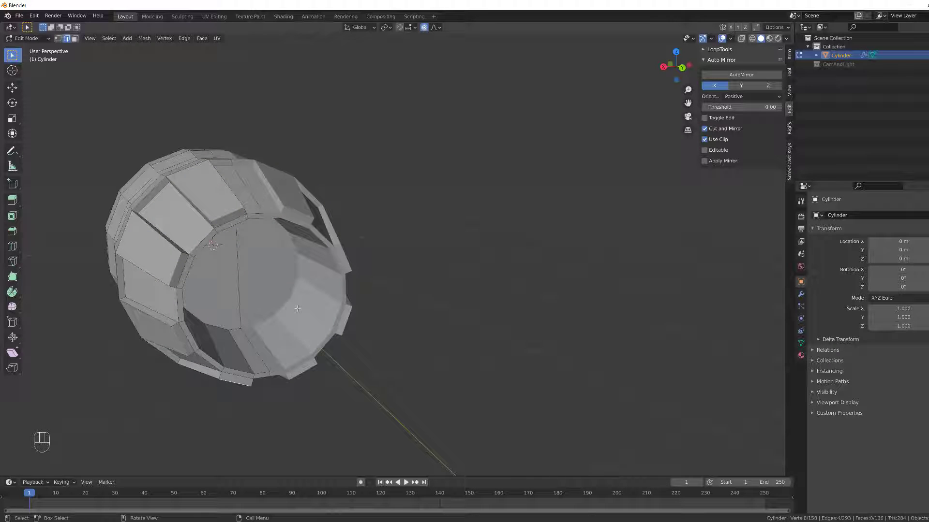
- Turn off proportional editing and edge-slide the selected strip tip edges inward by a factor of about 0.7
key("g")
left_click(297, 308)
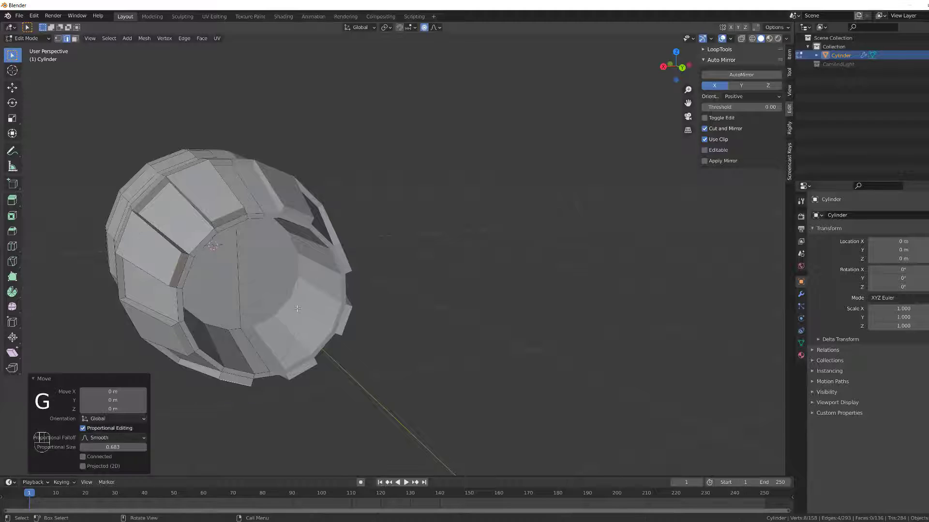
key("o")
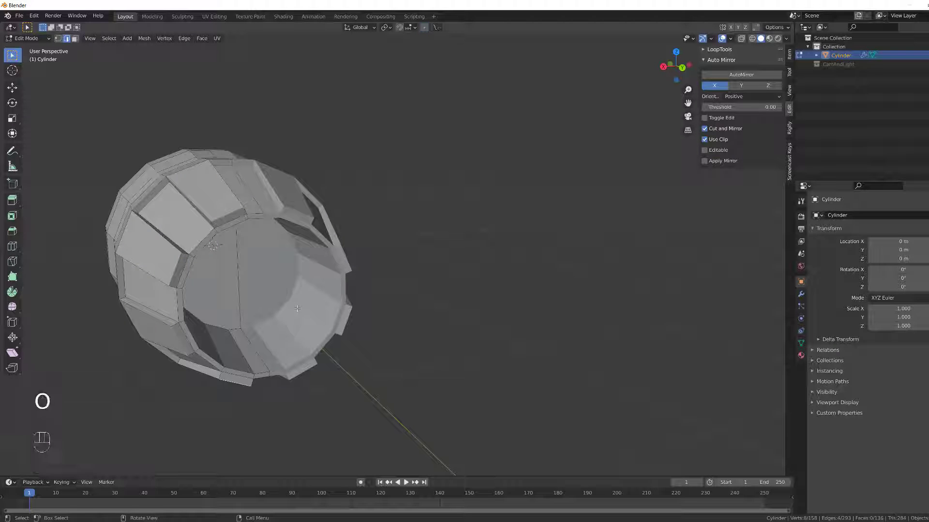
key("g")
key("g")
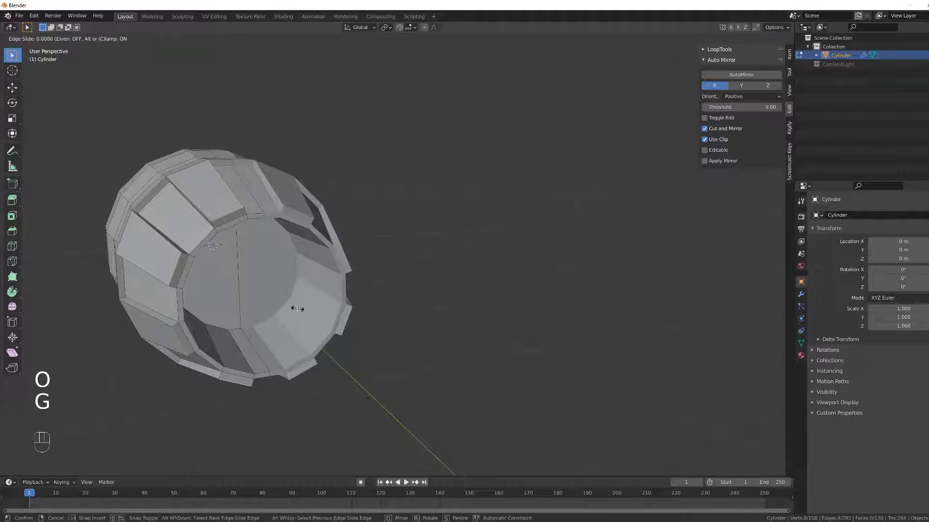
key("shift")
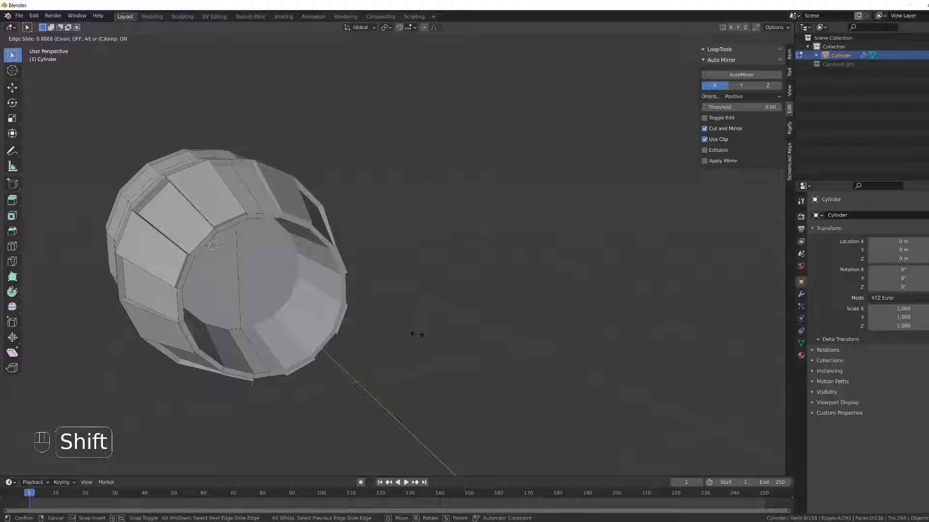
left_click(424, 337)
- Examine the intake, the raised neck band and the tapered nozzle strips from both ends and the side
middle_click_drag(425, 338, 241, 337)
middle_click_drag(275, 325, 344, 327)
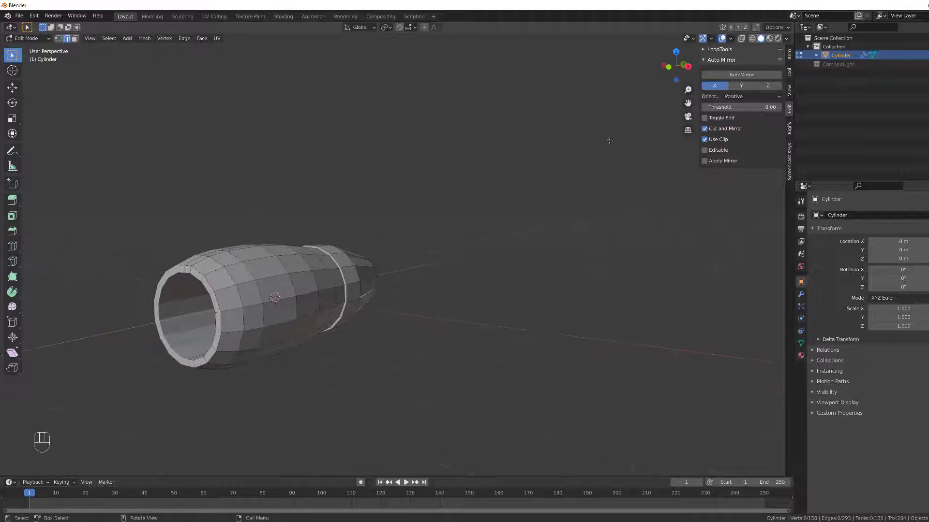
scroll(233, 288, "up", 3)
middle_click_drag(233, 288, 222, 202)
scroll(290, 219, "up", 2)
middle_click_drag(291, 218, 331, 215)
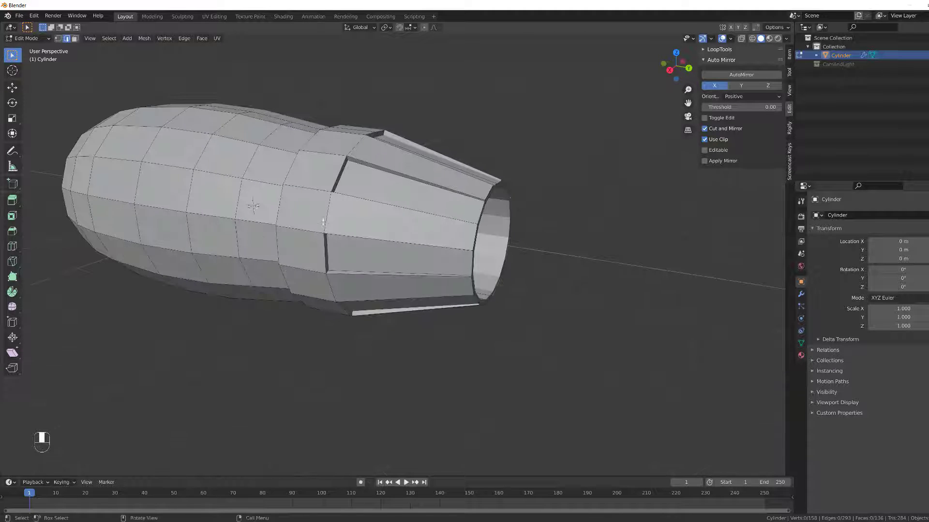
scroll(309, 189, "down", 1)
middle_click_drag(296, 178, 364, 179)
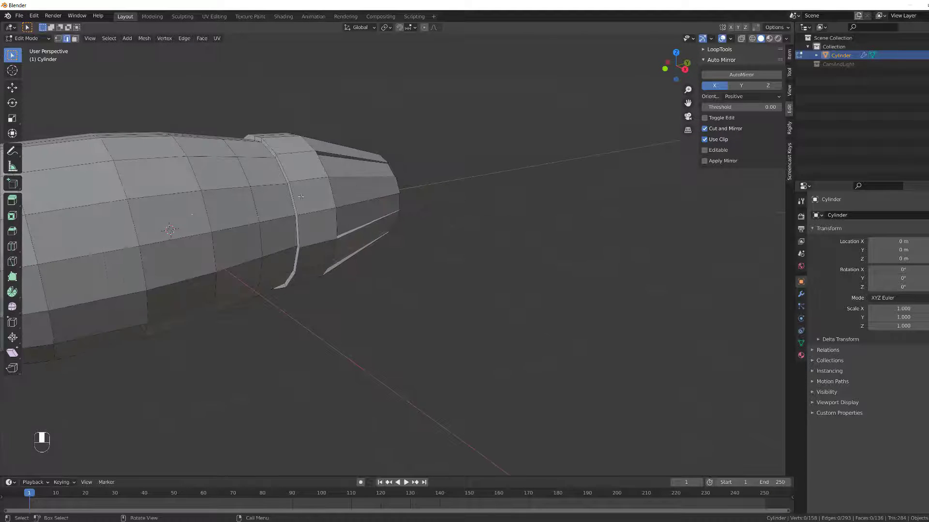
- Add a centred loop cut around the raised neck band and bevel it into a strip about 0.059 m wide
scroll(248, 216, "down", 1)
scroll(261, 214, "up", 2)
middle_click_drag(269, 213, 216, 247)
key("3")
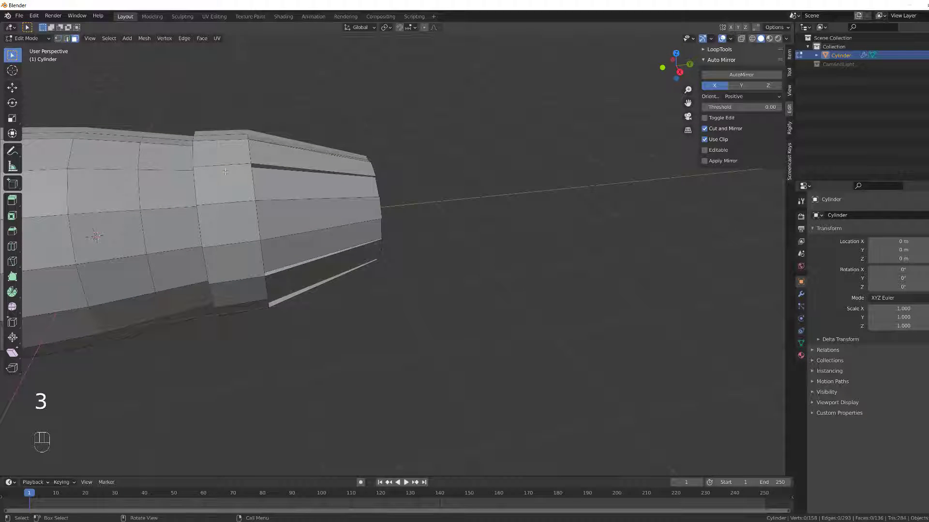
key("ctrl+r")
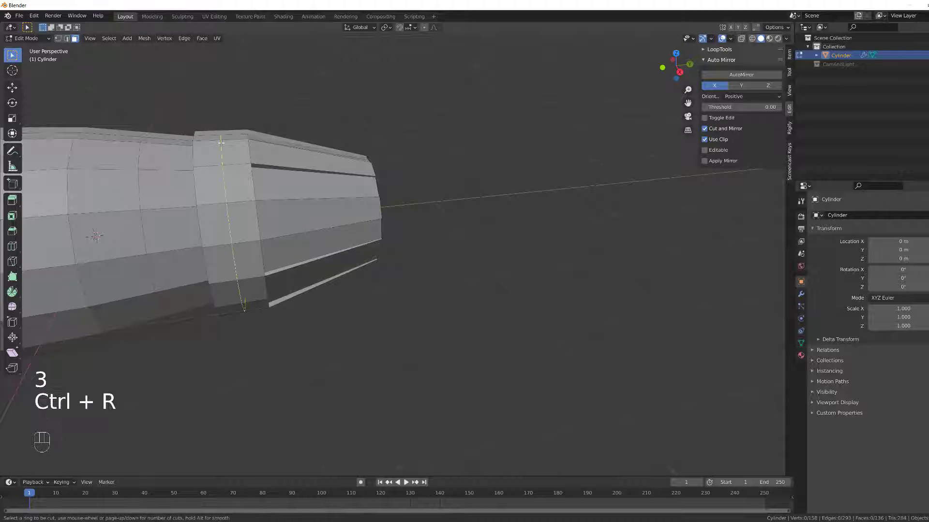
left_click(221, 142)
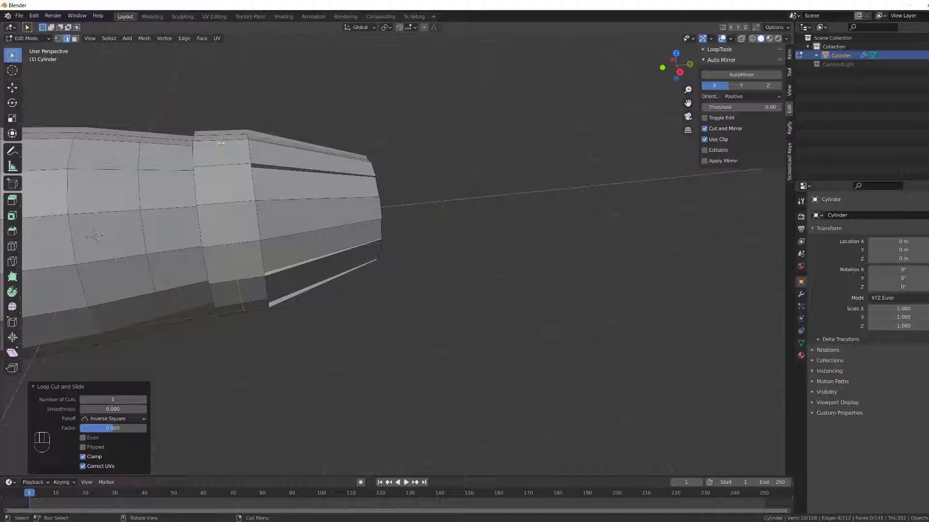
key("ctrl+b")
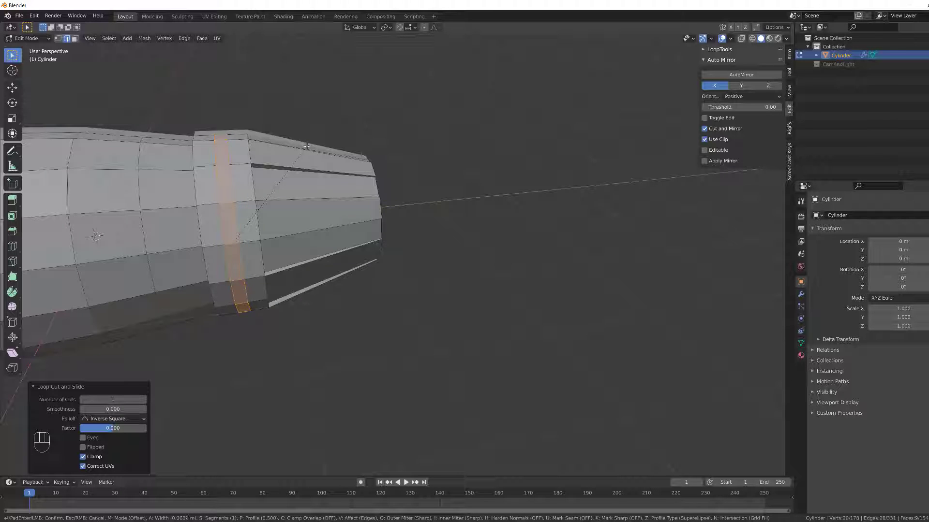
left_click(307, 147)
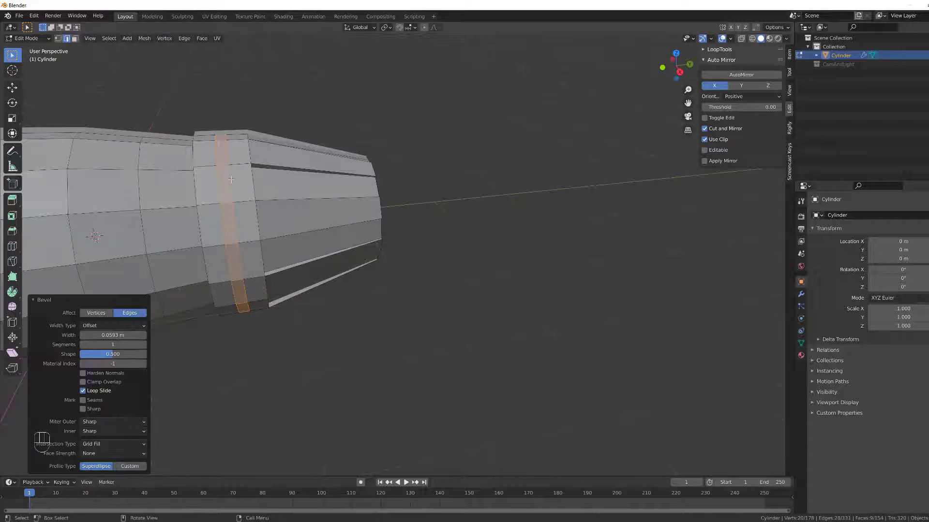
- Extrude the bevelled neck strip about 0.062 m inward along its normals to form a groove, and clear the selection
middle_click_drag(243, 171, 236, 182)
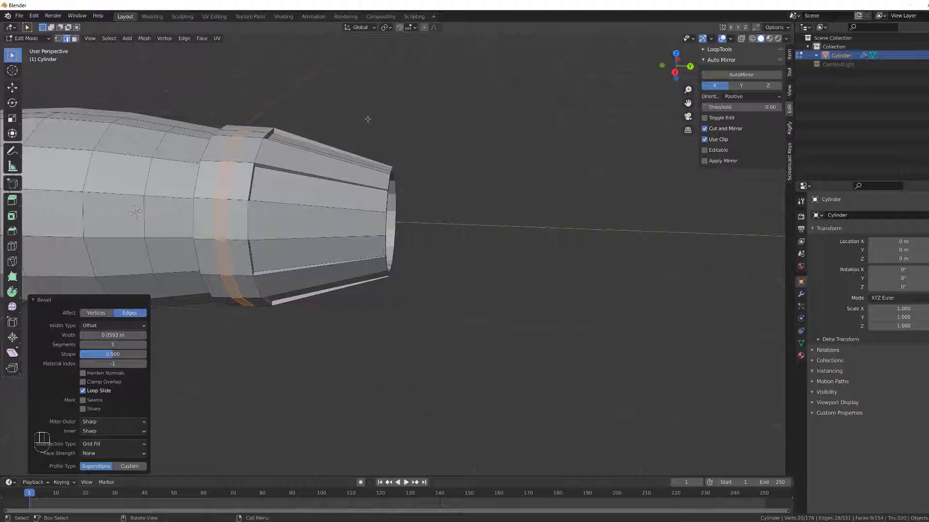
key("alt+e")
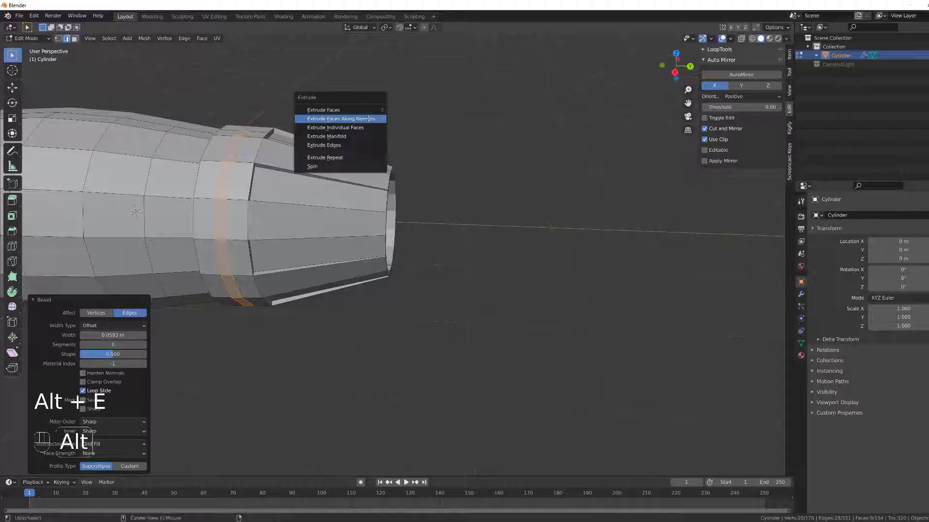
left_click(369, 119)
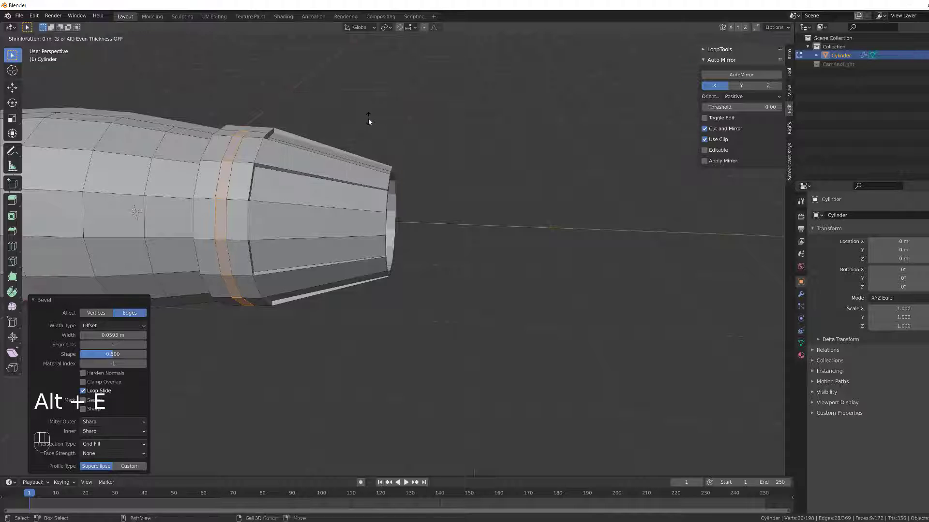
key("shift")
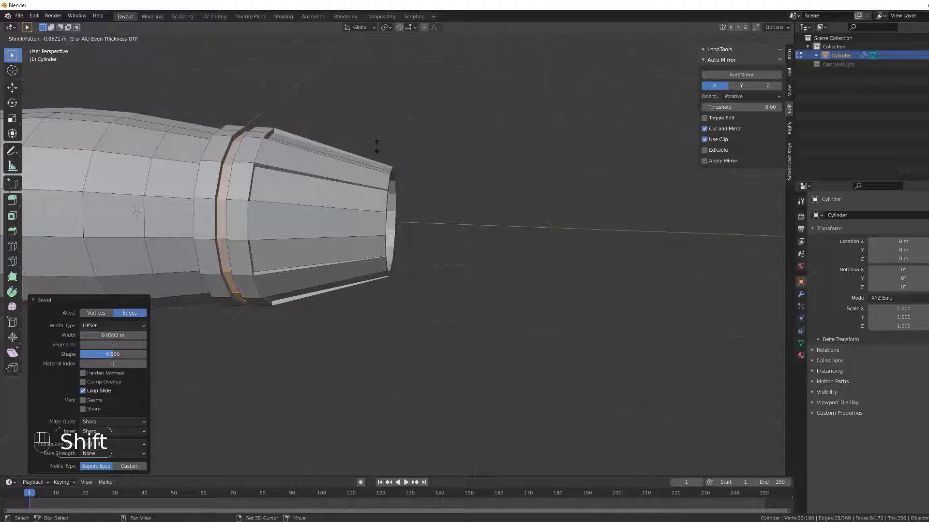
left_click(376, 145)
left_click(435, 104)
middle_click_drag(435, 104, 223, 203)
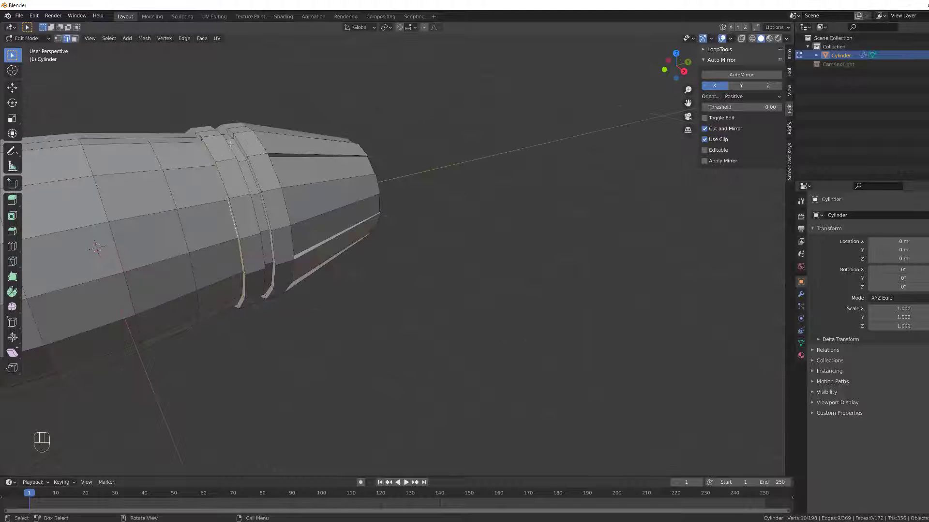
- Select the neck band's outer edge loop facing the body and edge-slide it by a factor of about 0.11 to slope the step
left_click(210, 153, "alt")
scroll(192, 179, "down", 2)
middle_click_drag(147, 186, 298, 137, "shift")
scroll(333, 164, "up", 2)
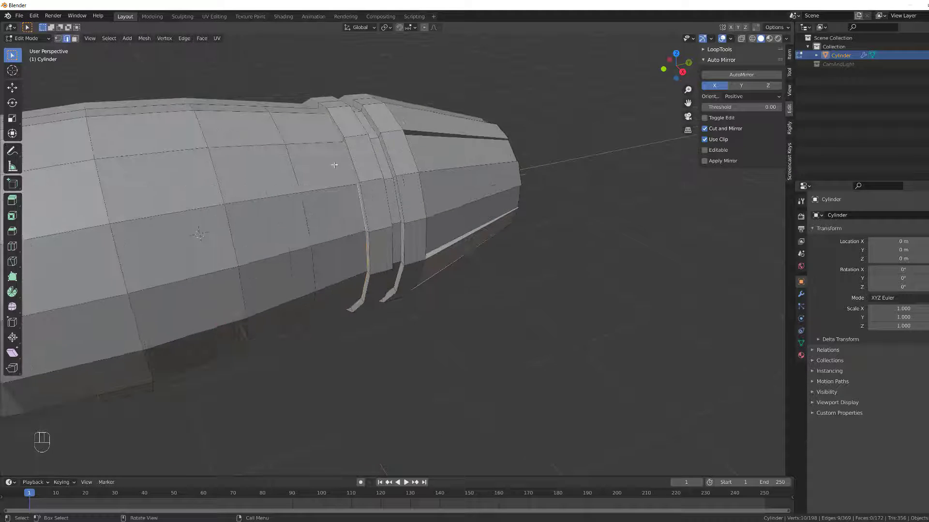
mouse_move(332, 166)
middle_mouse_down()
mouse_move(290, 151)
mouse_move(321, 177)
middle_mouse_up()
scroll(325, 200, "up", 1)
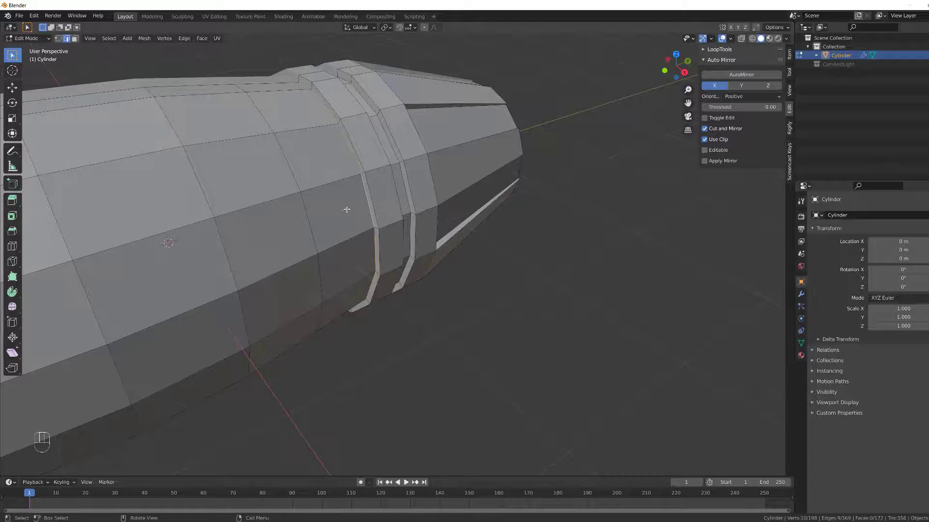
middle_click_drag(353, 214, 332, 178, "shift")
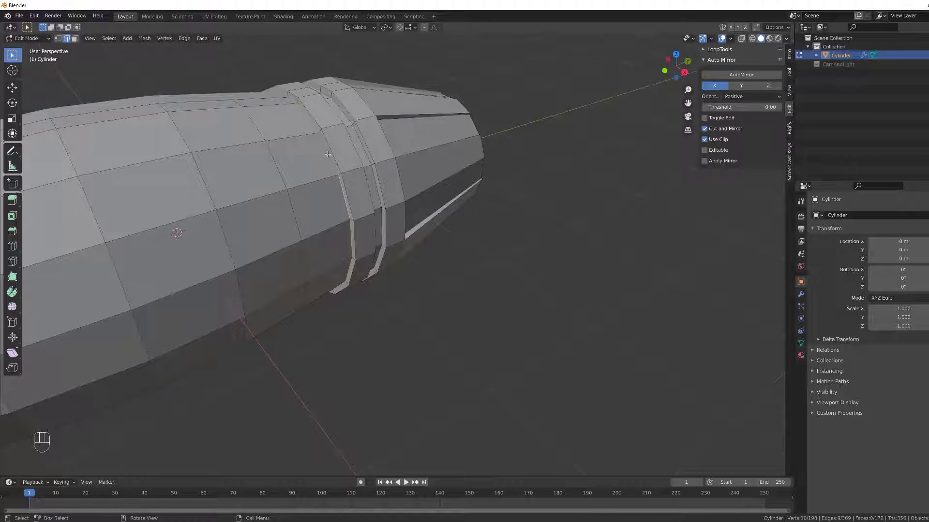
middle_click_drag(330, 154, 262, 225, "shift")
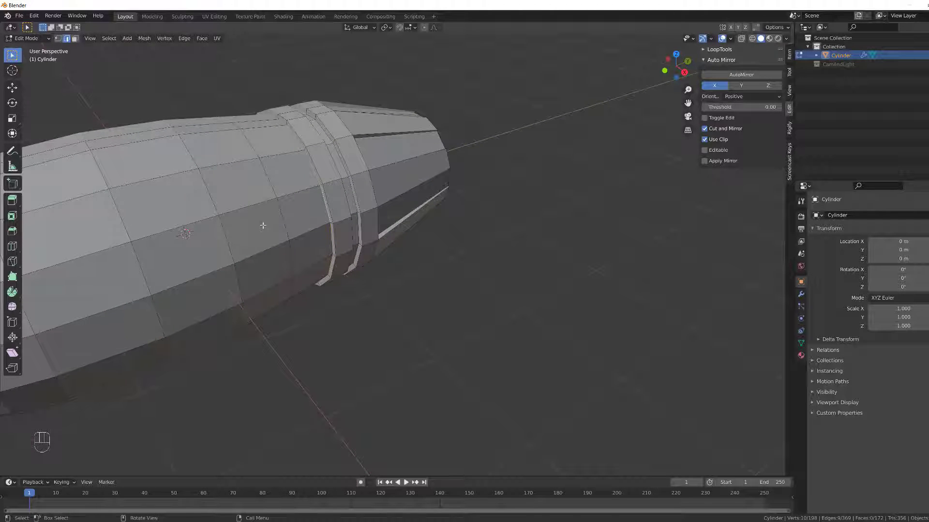
key("g")
key("g")
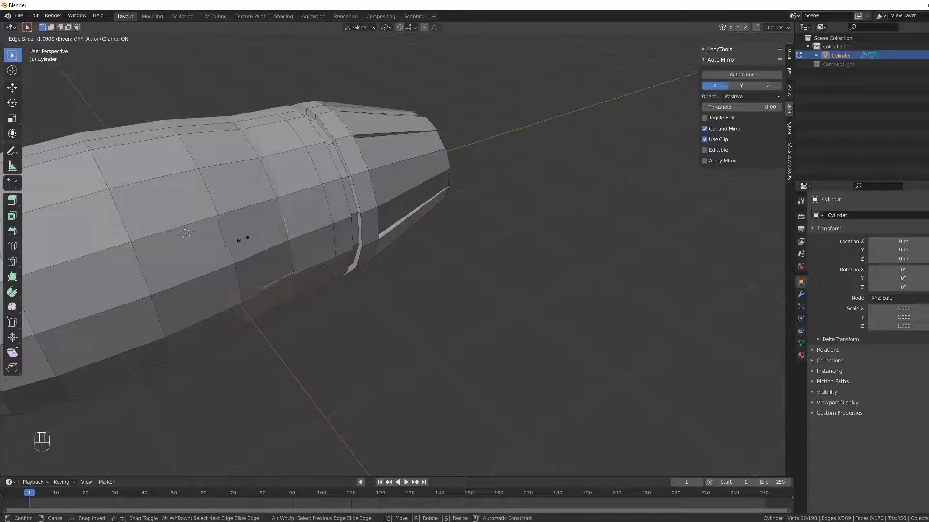
left_click(259, 235)
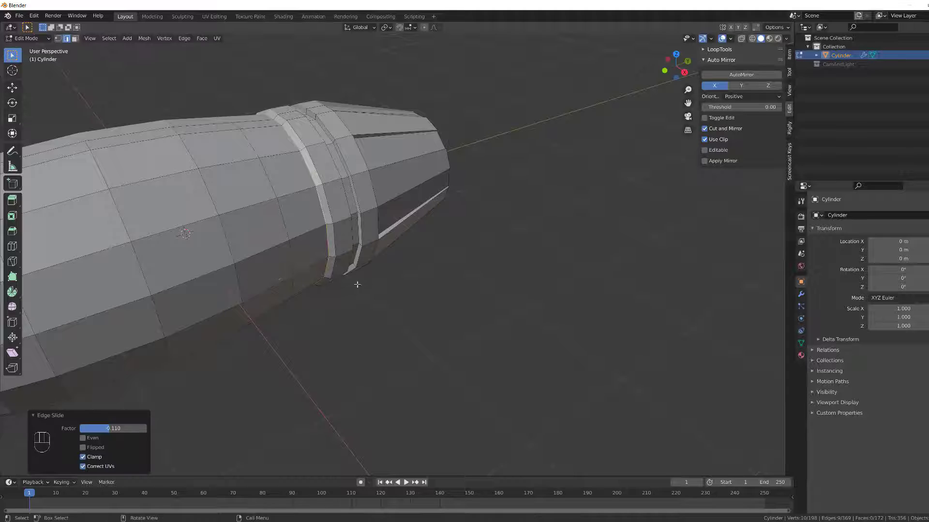
left_click(357, 285)
- Select the inner and outer edge loops of the intake rim, bevel them about 0.040 m wide, and clear the selection
middle_click_drag(369, 296, 184, 347)
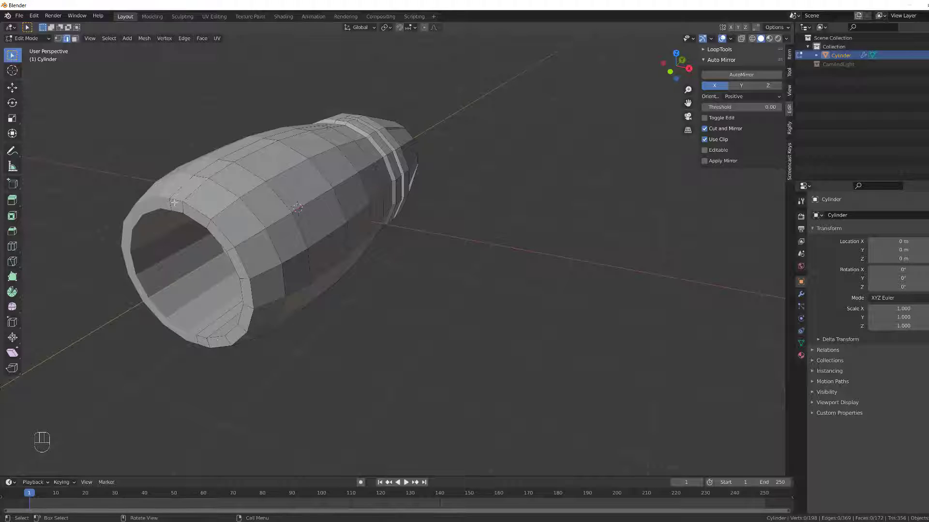
scroll(215, 328, "down", 2)
scroll(245, 312, "up", 2)
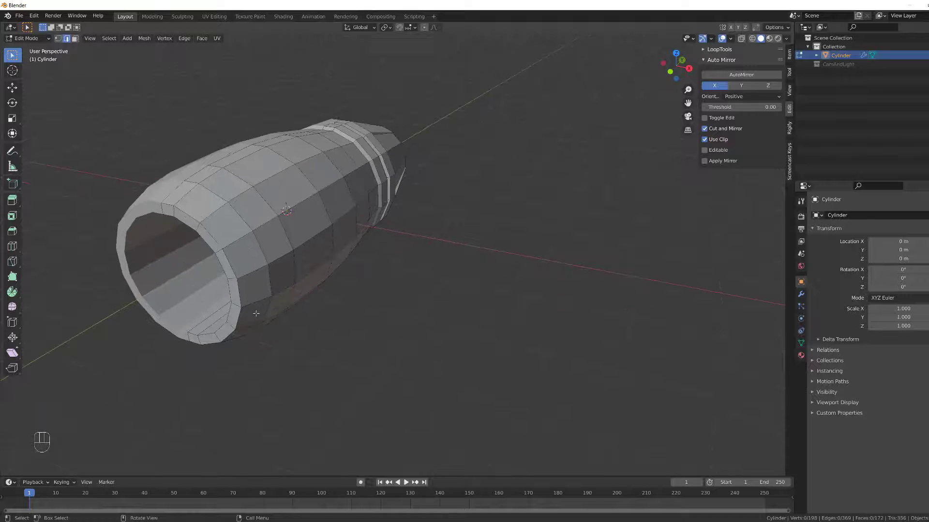
middle_click_drag(256, 315, 280, 279)
scroll(245, 287, "up", 2)
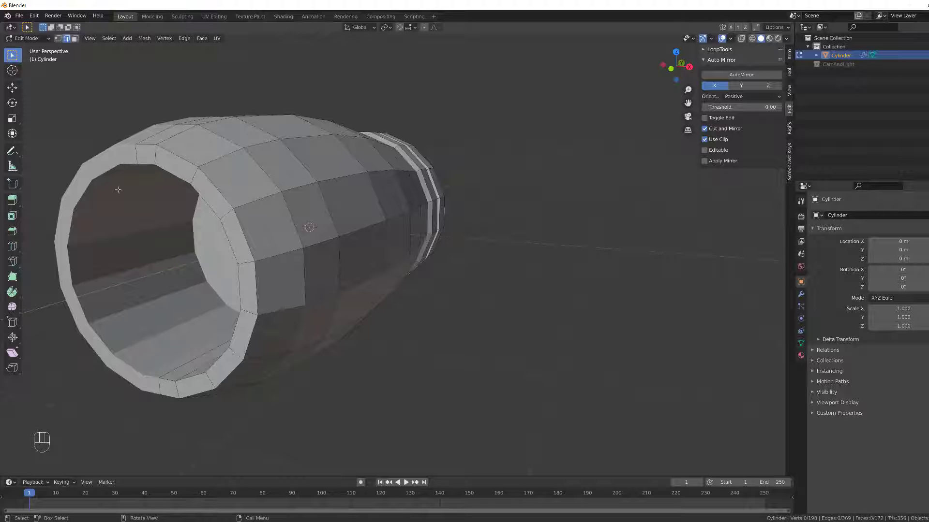
scroll(199, 314, "up", 2)
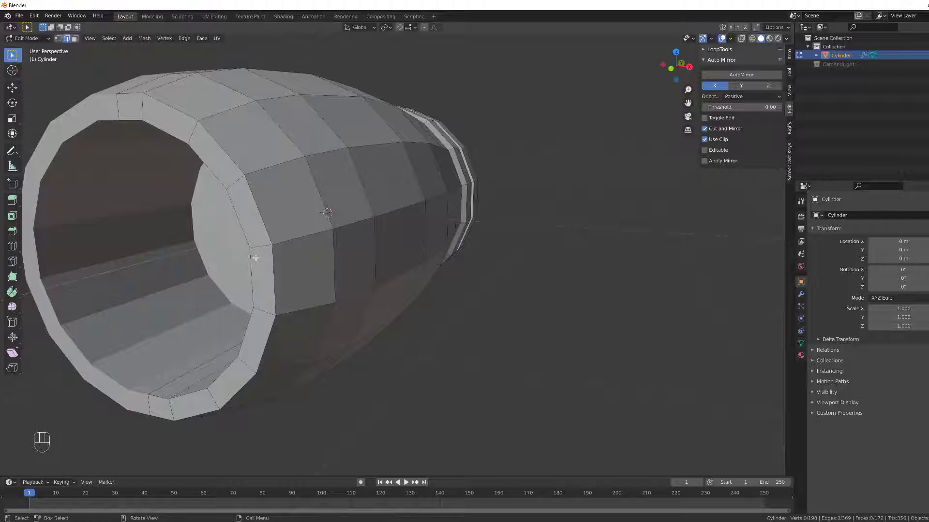
middle_click_drag(296, 250, 327, 248)
key("2")
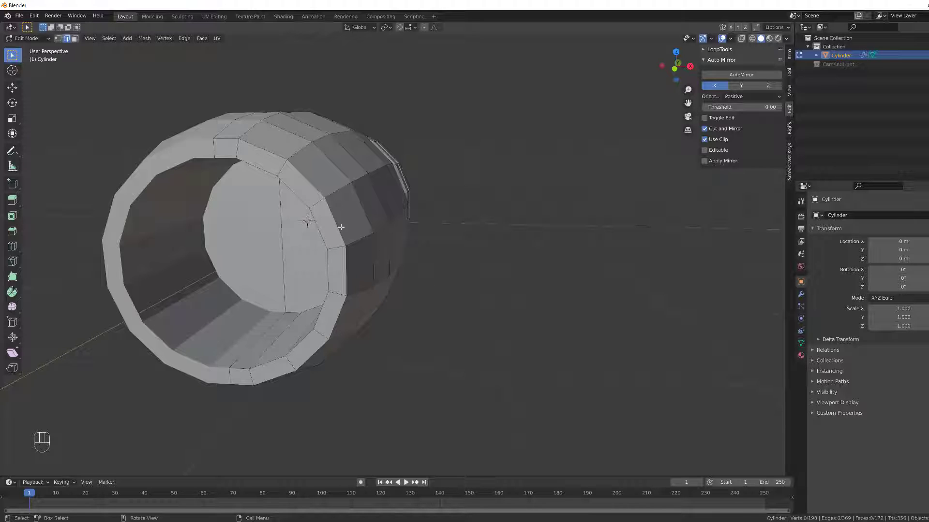
key("2")
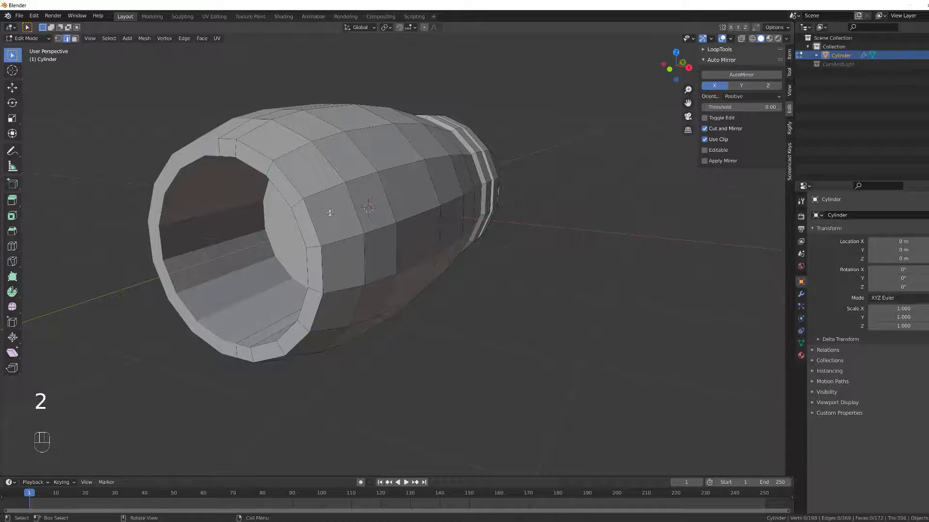
left_click(290, 194, "alt")
left_click(286, 199, "alt+shift")
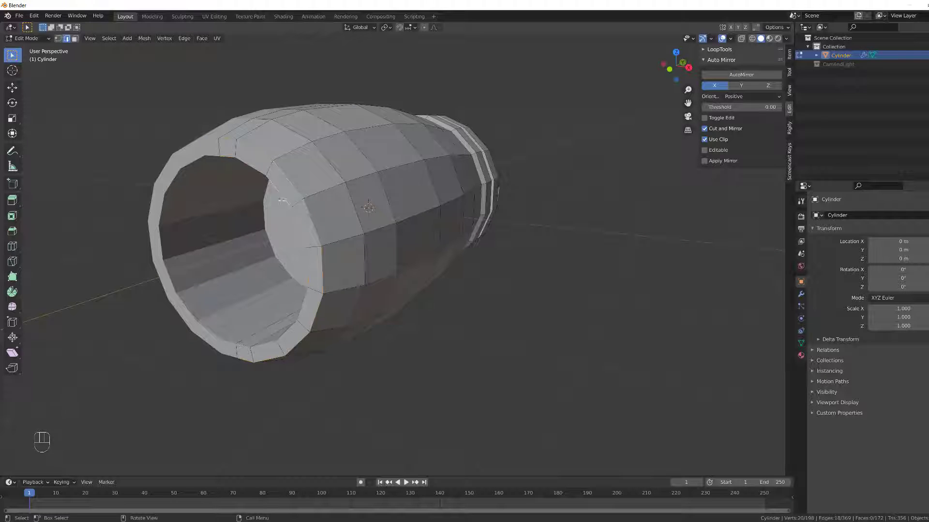
key("ctrl")
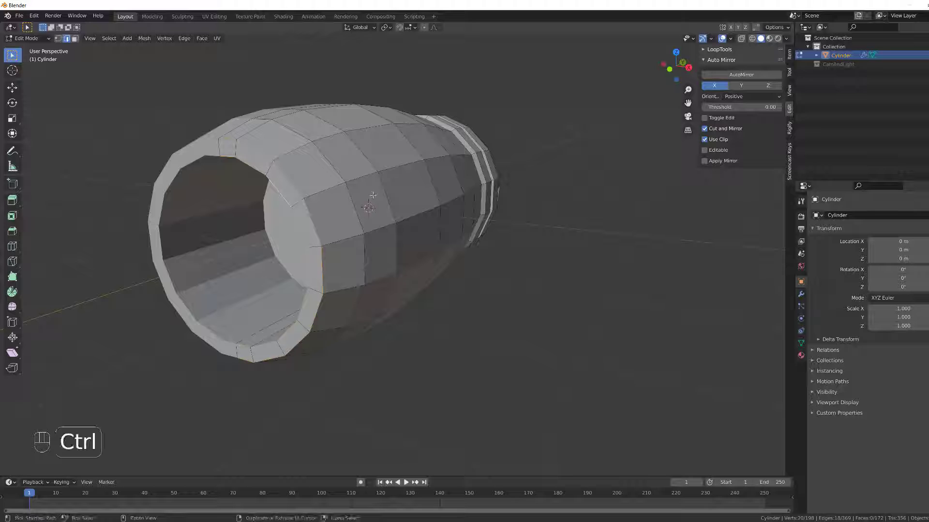
key("ctrl+b")
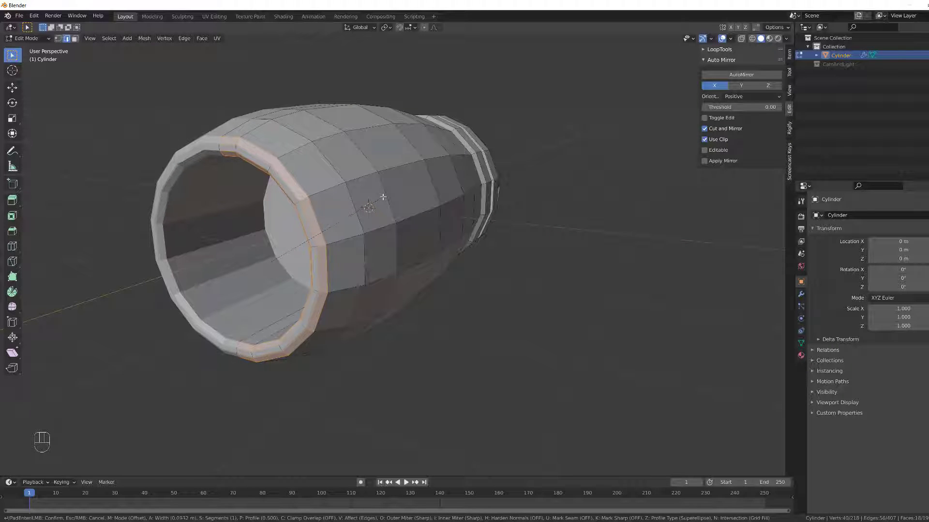
left_click(382, 198)
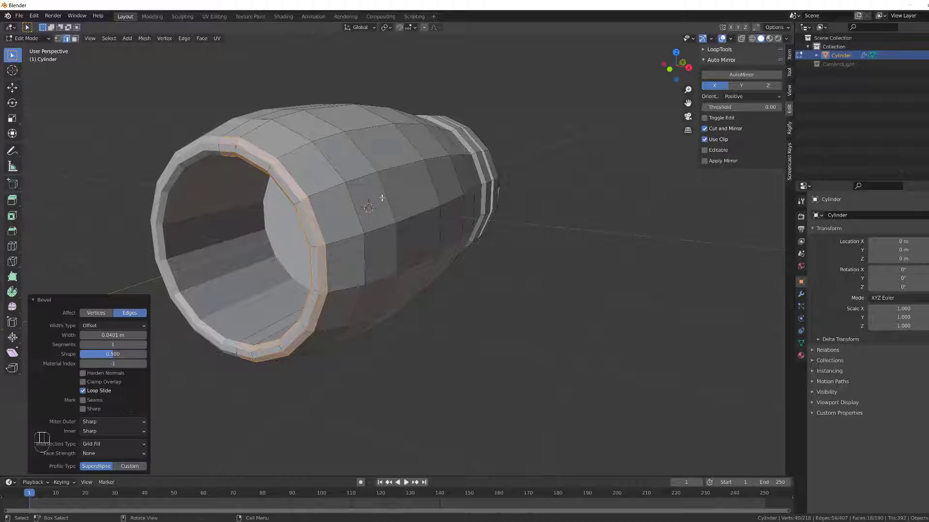
left_click(466, 315)
- Select the innermost edge loop of the bevelled intake rim and edge-slide it deeper into the intake
middle_click_drag(466, 315, 473, 272)
key("2")
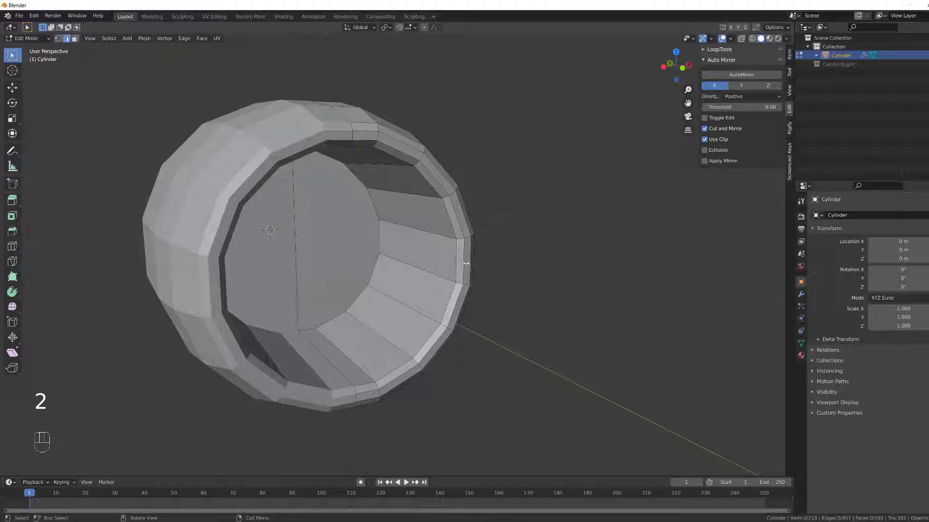
key("alt")
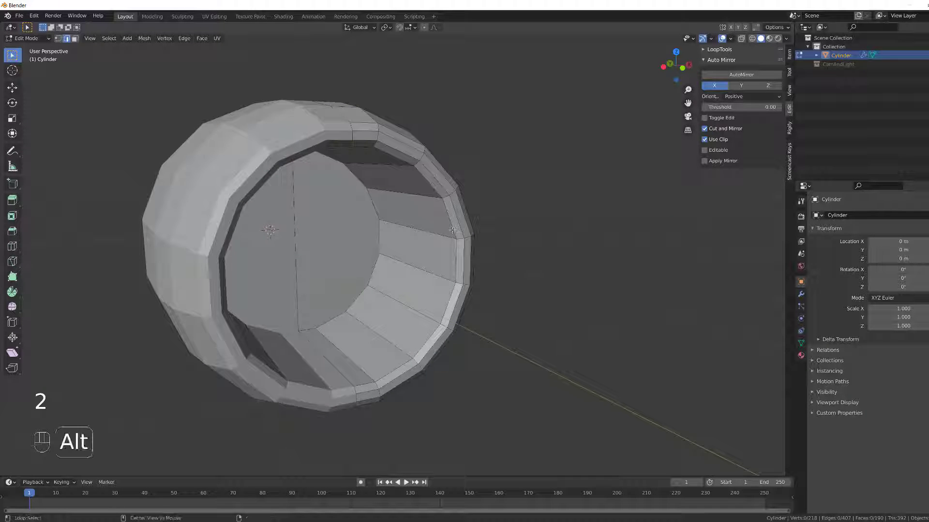
left_click(452, 230, "alt")
middle_click_drag(503, 245, 555, 256, "alt")
key("g")
key("g")
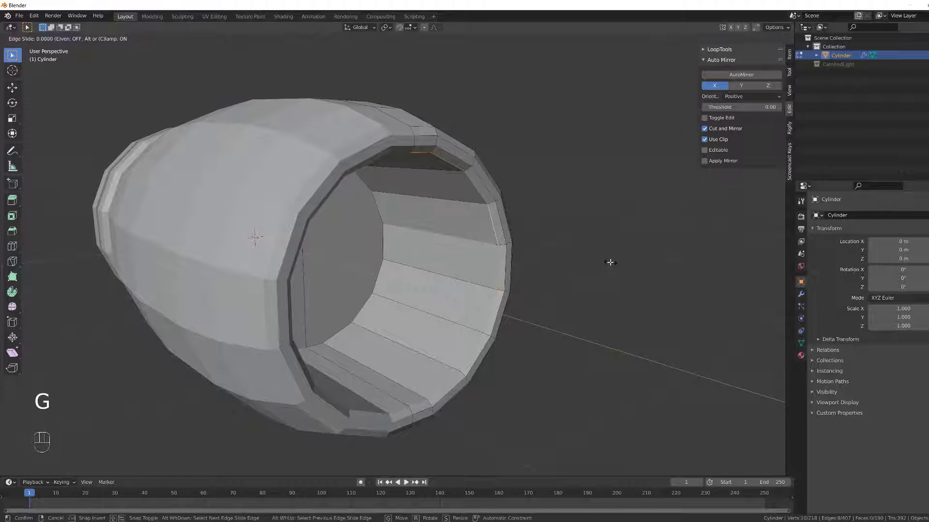
left_click(606, 263)
- Select, in face mode, the side section of the intake rim, its adjoining inner face and the row of outer side faces running toward the neck
key("3")
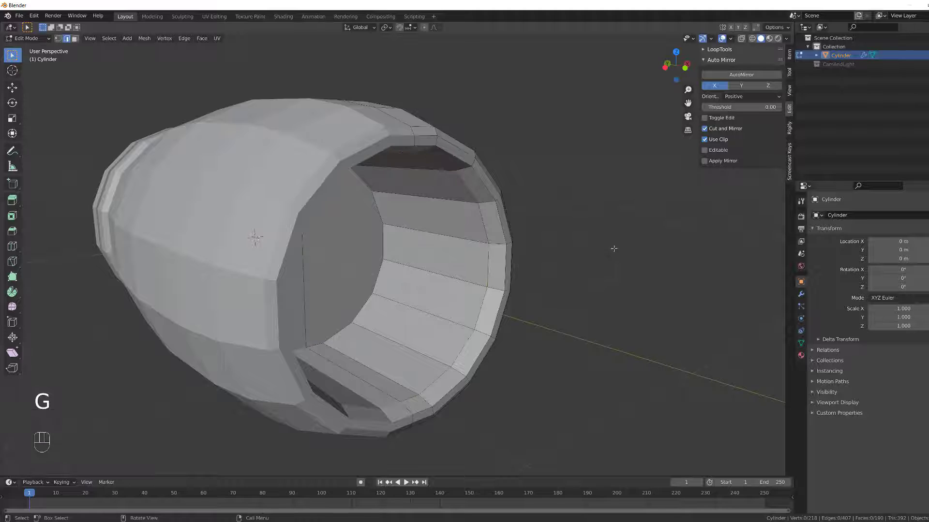
middle_click_drag(613, 248, 446, 316)
left_click(402, 286)
mouse_move(402, 287)
middle_mouse_down()
mouse_move(407, 280)
mouse_move(393, 286)
middle_mouse_up()
left_click(364, 282, "shift")
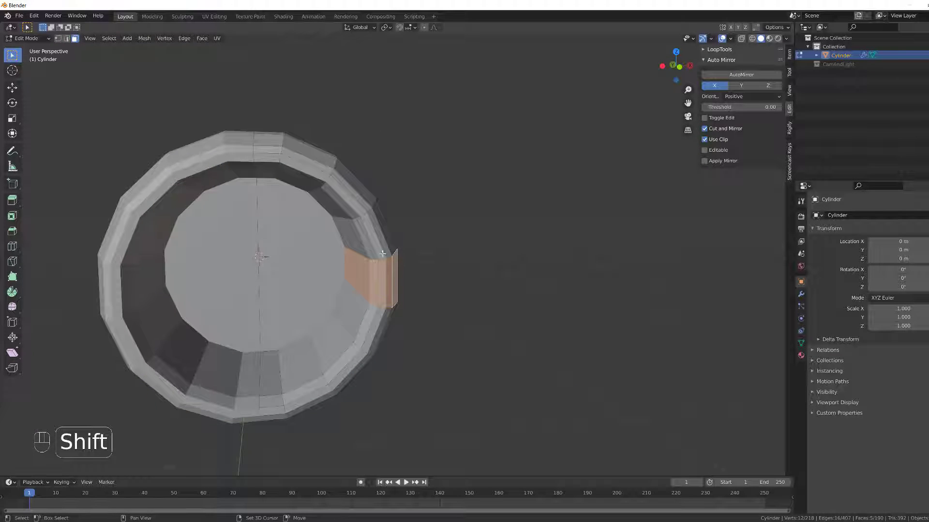
left_click_drag(376, 246, 397, 318, "shift")
left_click(374, 310, "shift")
middle_click_drag(375, 310, 287, 304)
left_click_drag(452, 286, 537, 274, "shift")
left_click(580, 270, "shift")
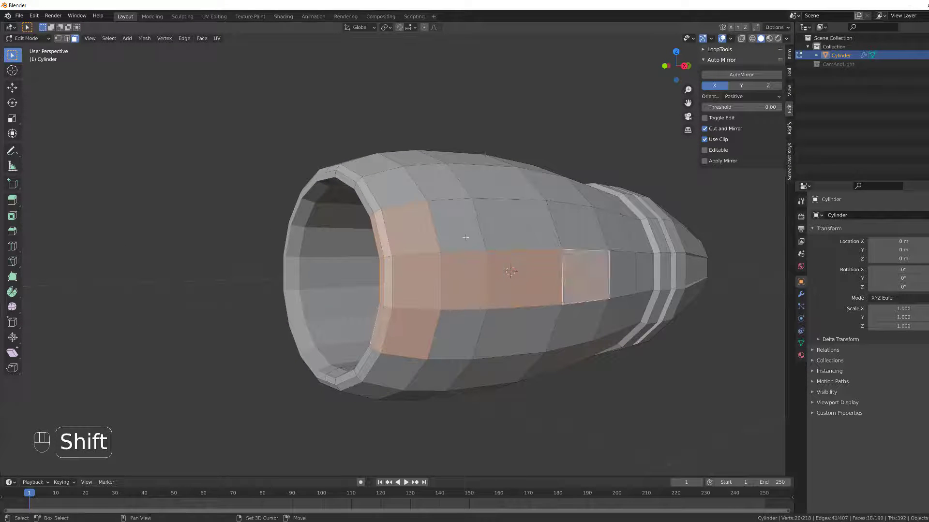
- Add two outer faces above and two below the side row to the selection, and duplicate the selected faces in place
left_click(465, 238, "shift")
left_click(507, 231, "shift")
left_click(465, 321, "shift")
left_click(501, 326, "shift")
middle_click_drag(466, 280, 542, 288)
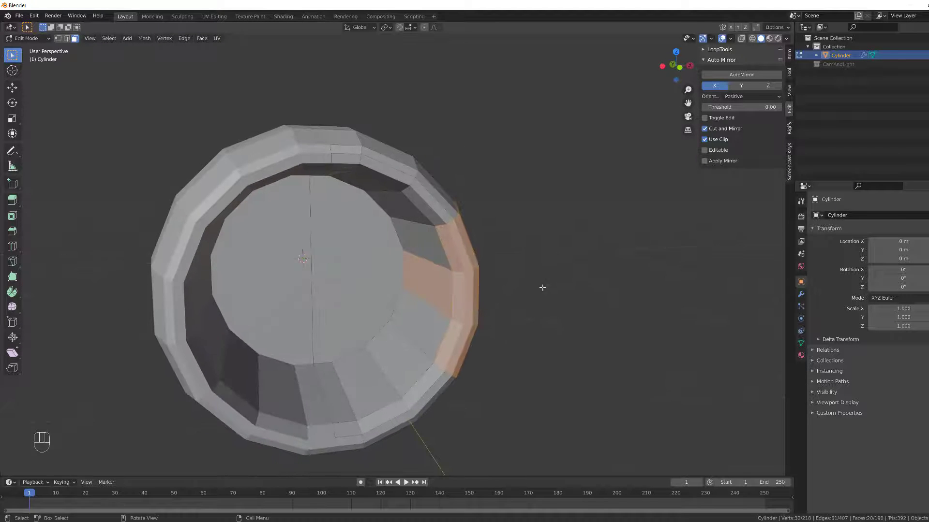
key("shift+d")
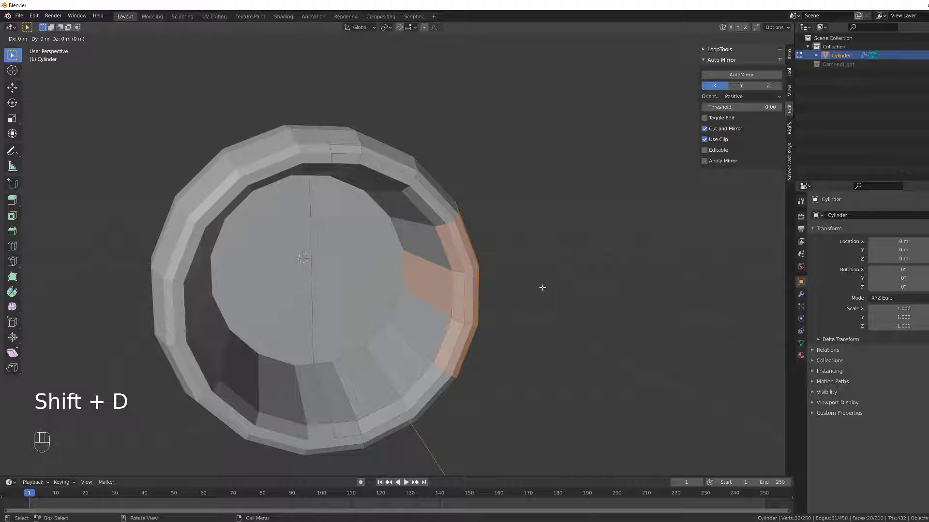
right_click(542, 288)
middle_click_drag(536, 272, 509, 269)
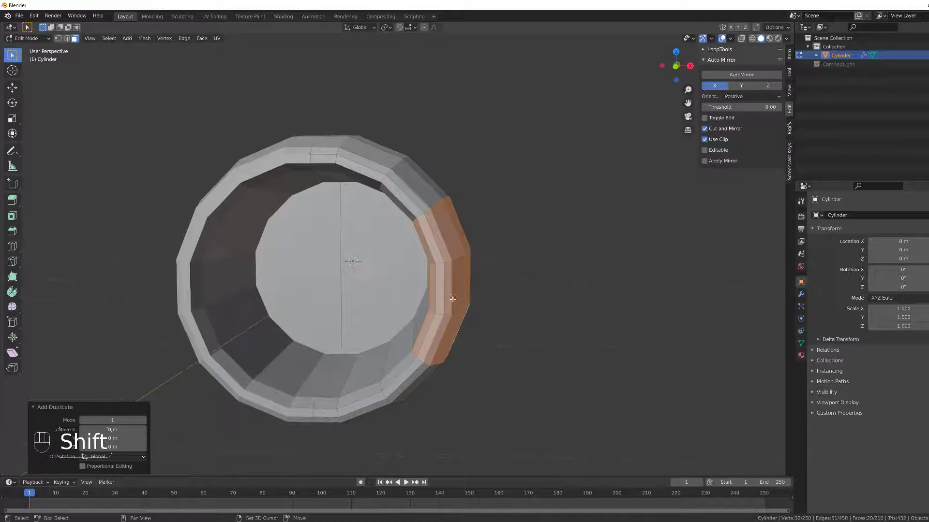
- Try moving the duplicated side faces away from the thruster body, and undo the move
middle_click_drag(452, 300, 410, 316, "shift")
mouse_move(404, 314)
middle_mouse_down()
mouse_move(346, 309)
mouse_move(391, 306)
middle_mouse_up()
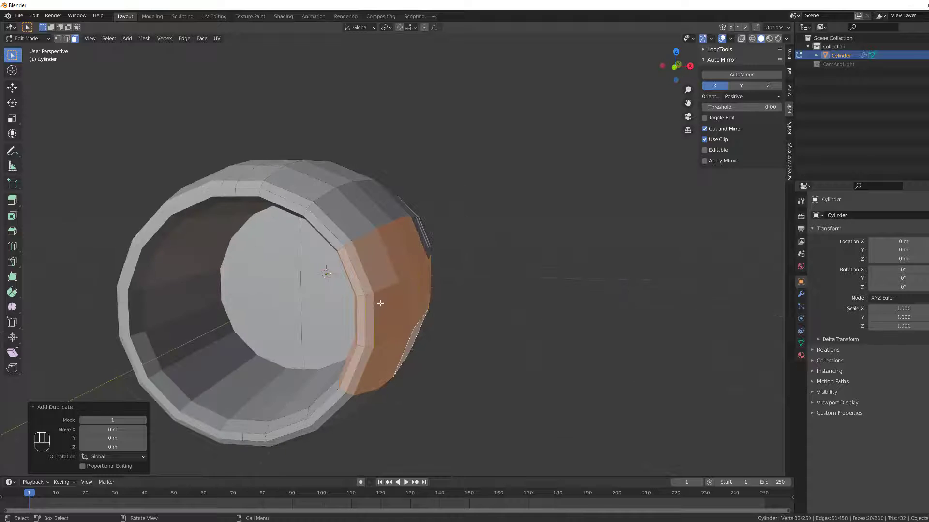
key("g")
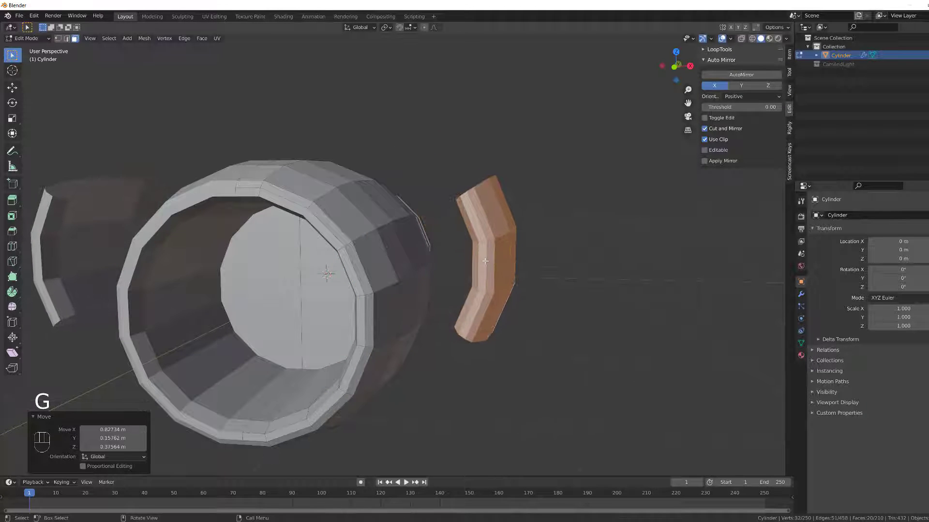
key("F5")
middle_click_drag(437, 298, 367, 305)
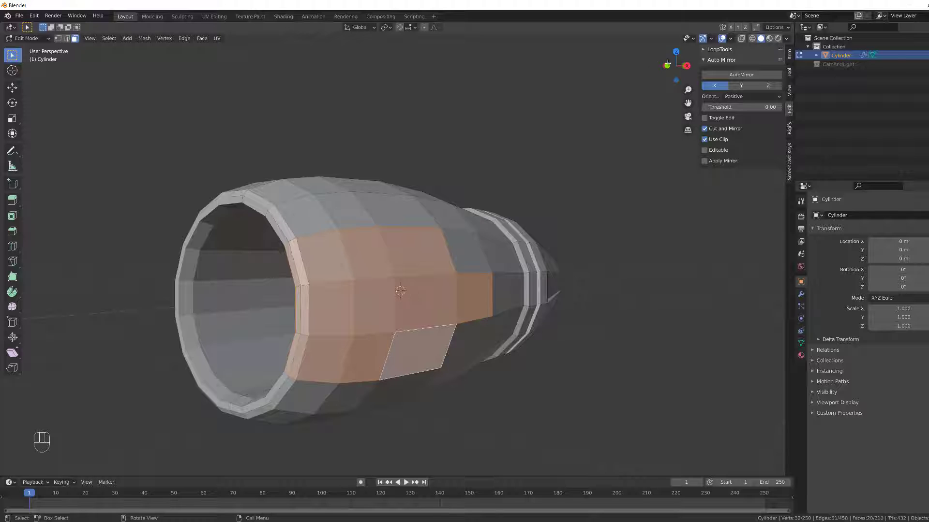
- Separate the duplicated side faces into their own object, return to object mode and select the new side panel
left_click(756, 28)
left_click(755, 28)
middle_click_drag(321, 270, 361, 272)
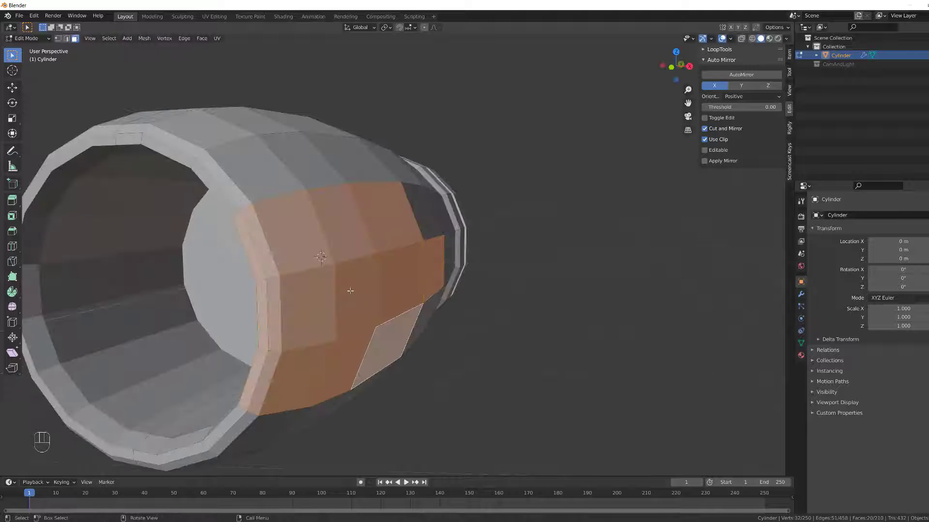
key("p")
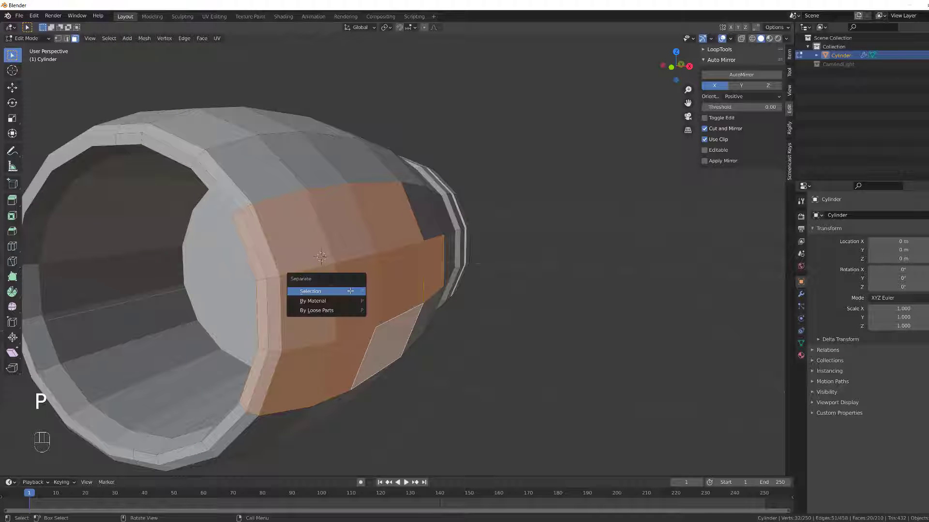
left_click(309, 294)
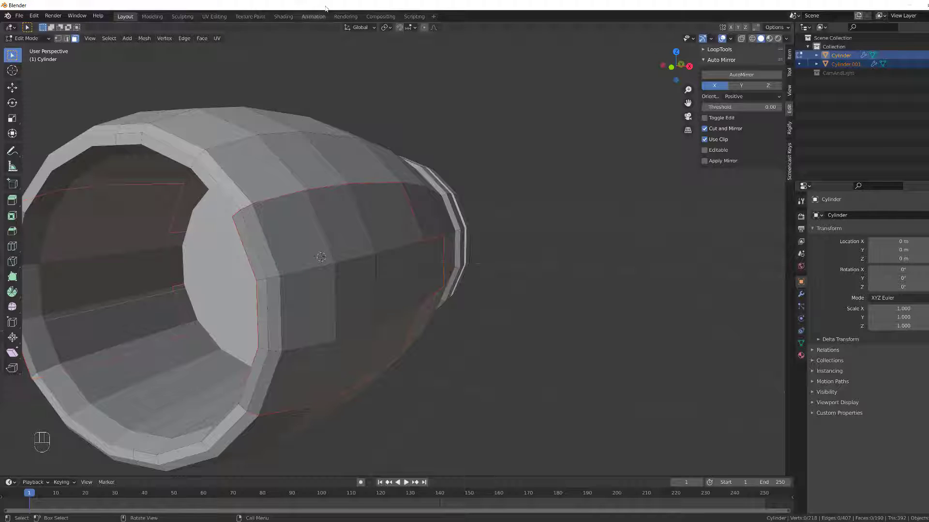
key("Tab")
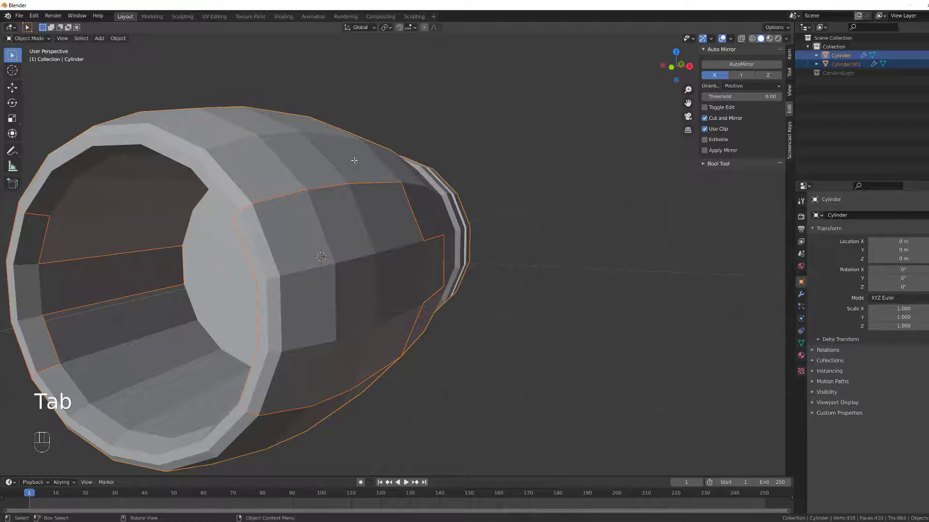
left_click(350, 289)
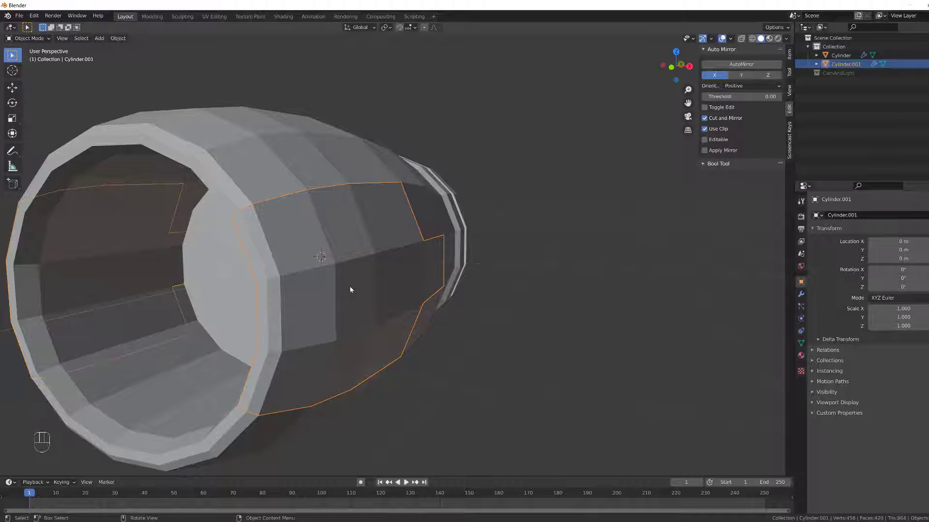
- Replace the side panel's Mirror modifier with an Array modifier, with Relative Offset disabled and Object Offset enabled
mouse_move(280, 305)
middle_mouse_down()
mouse_move(234, 321)
mouse_move(301, 310)
mouse_move(215, 318)
mouse_move(285, 321)
mouse_move(238, 313)
mouse_move(260, 284)
mouse_move(269, 298)
middle_mouse_up()
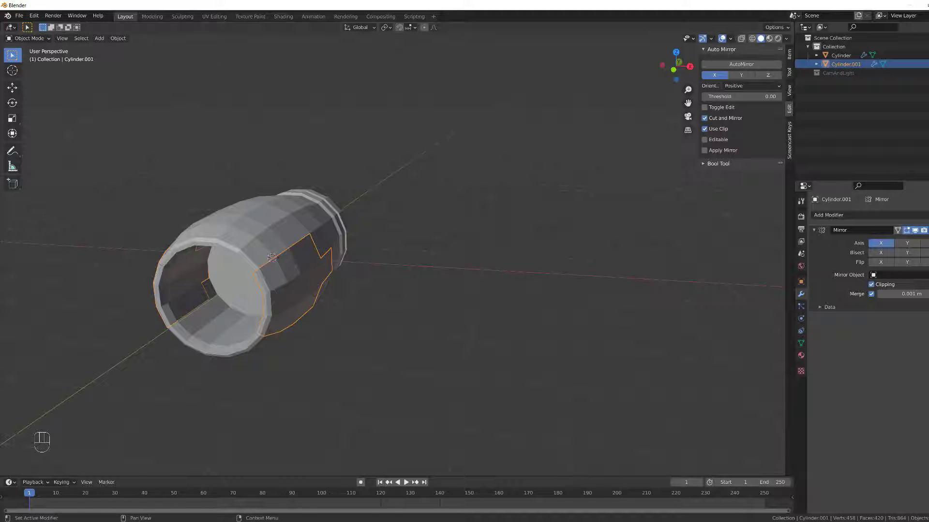
left_click(928, 230)
left_click(823, 216)
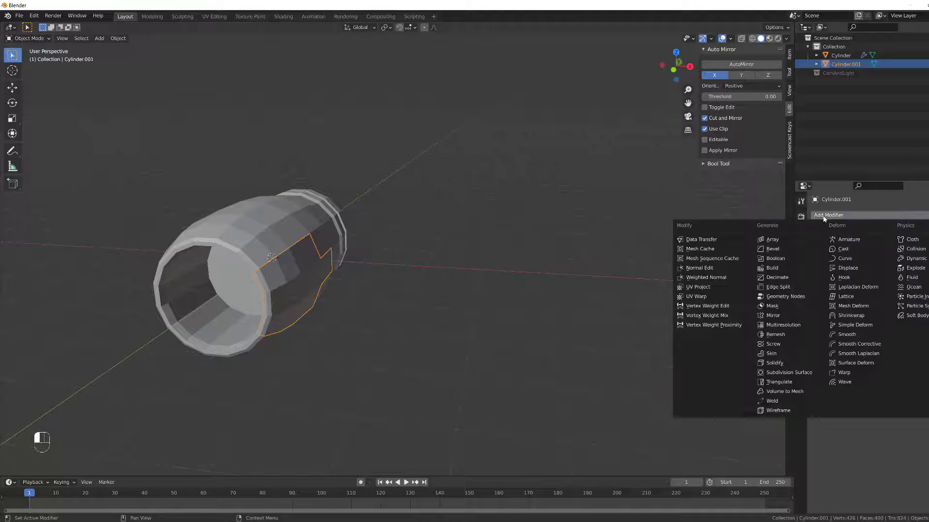
left_click(787, 239)
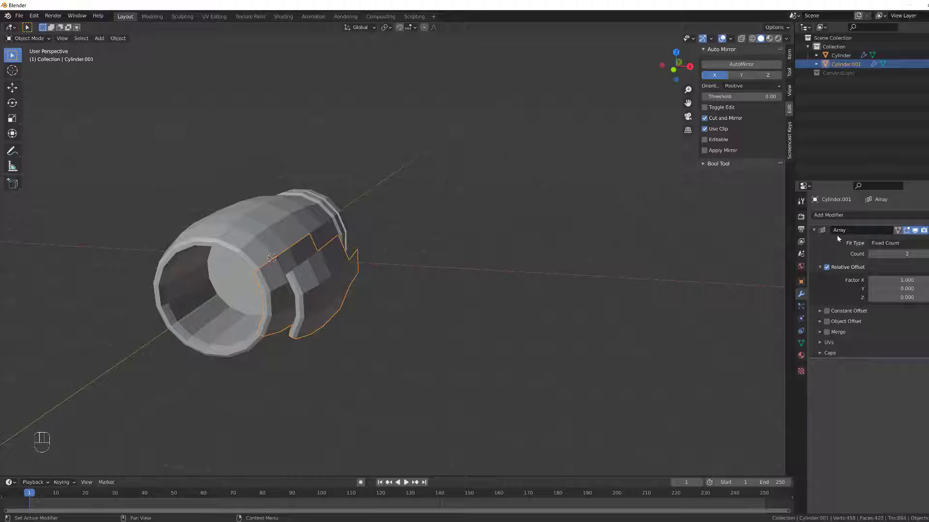
left_click(826, 267)
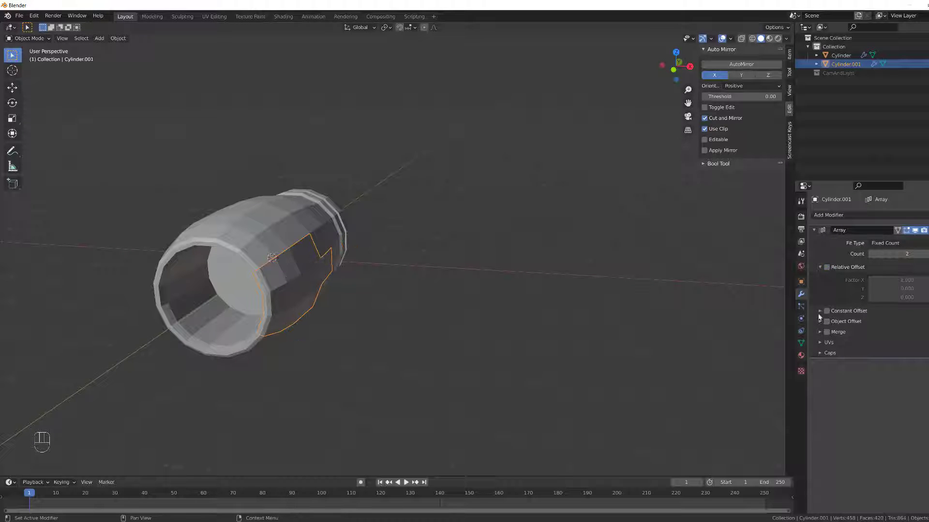
left_click(819, 322)
left_click(826, 322)
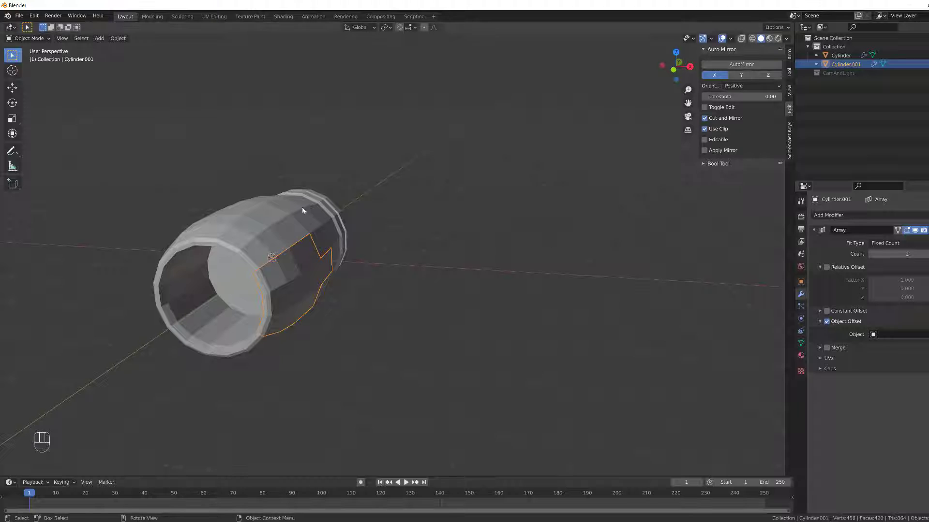
- Examine the thruster body and the separated side panel from several angles around the intake, and clear the selection
scroll(269, 257, "down", 1)
mouse_move(219, 303)
middle_mouse_down()
mouse_move(236, 303)
mouse_move(225, 300)
middle_mouse_up()
scroll(224, 300, "up", 2)
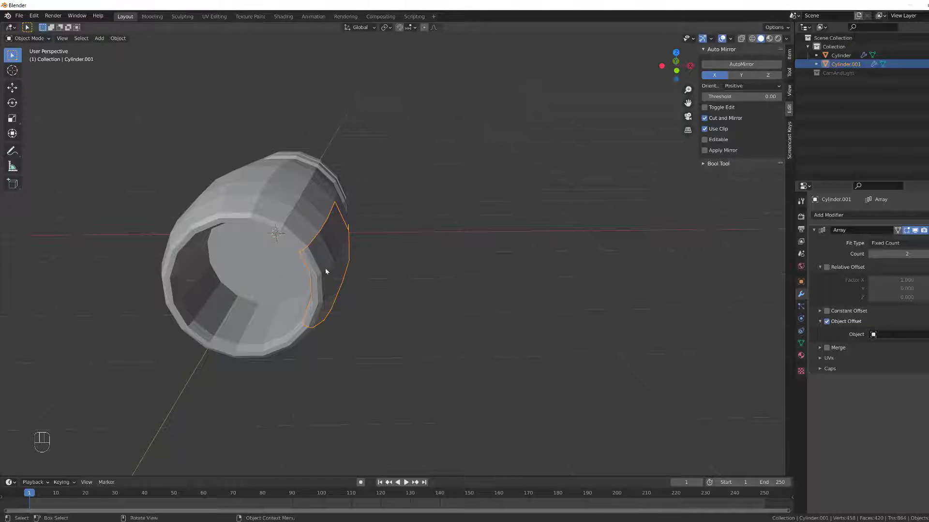
middle_click_drag(315, 249, 283, 226)
left_click(241, 200)
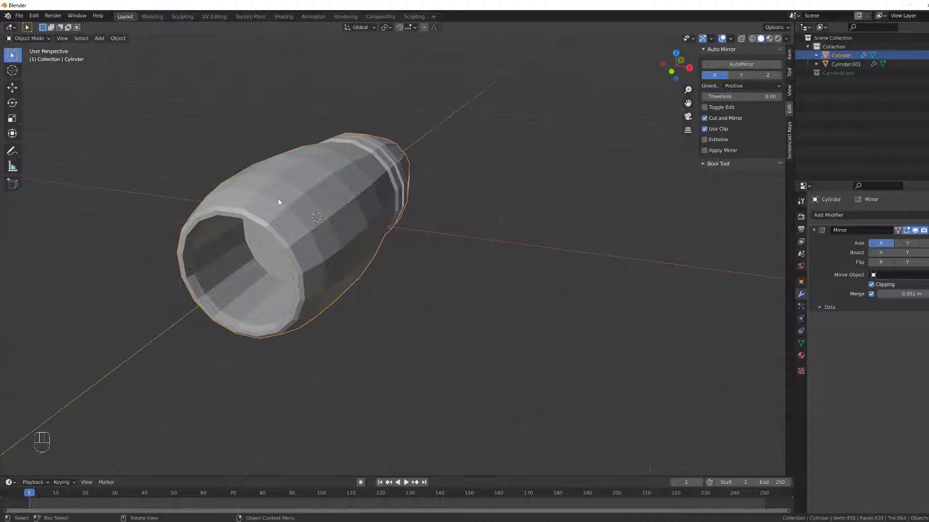
middle_click_drag(249, 199, 271, 216)
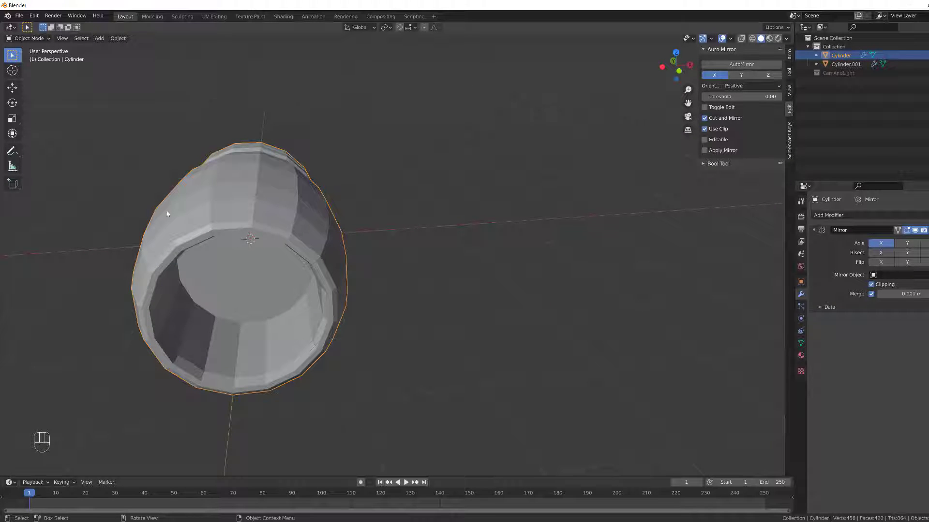
middle_click_drag(256, 240, 303, 250)
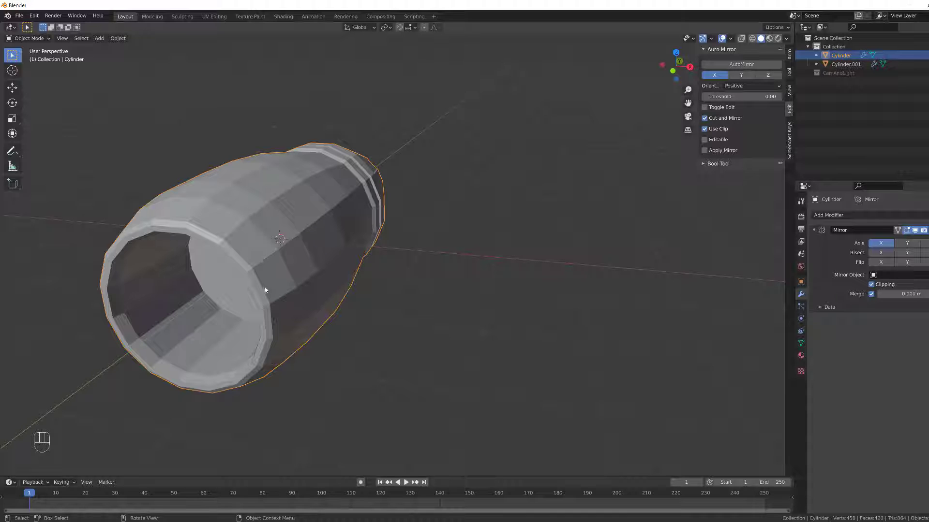
left_click(301, 298)
left_click(404, 292)
scroll(197, 290, "down", 1)
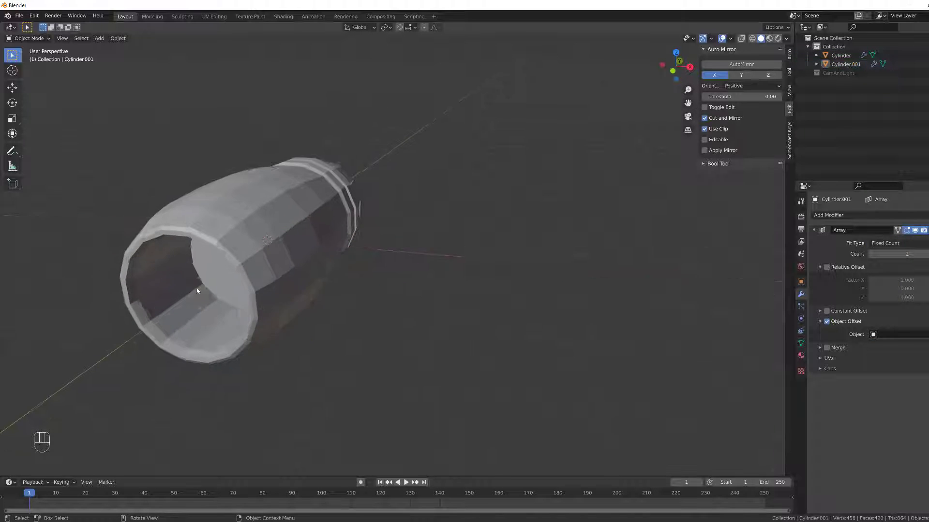
scroll(196, 291, "up", 1)
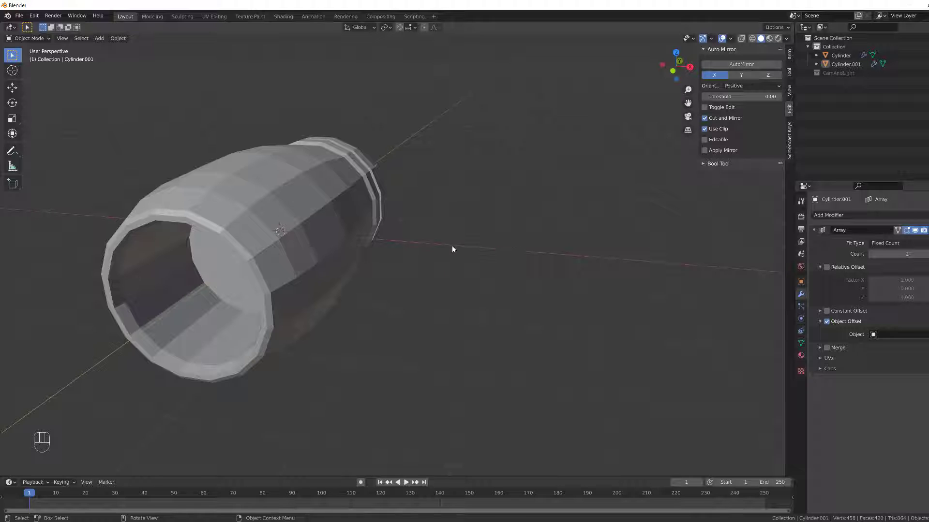
- Add a Plain Axes empty at the origin and assign it as the offset object of the side panel's Array
key("shift+a")
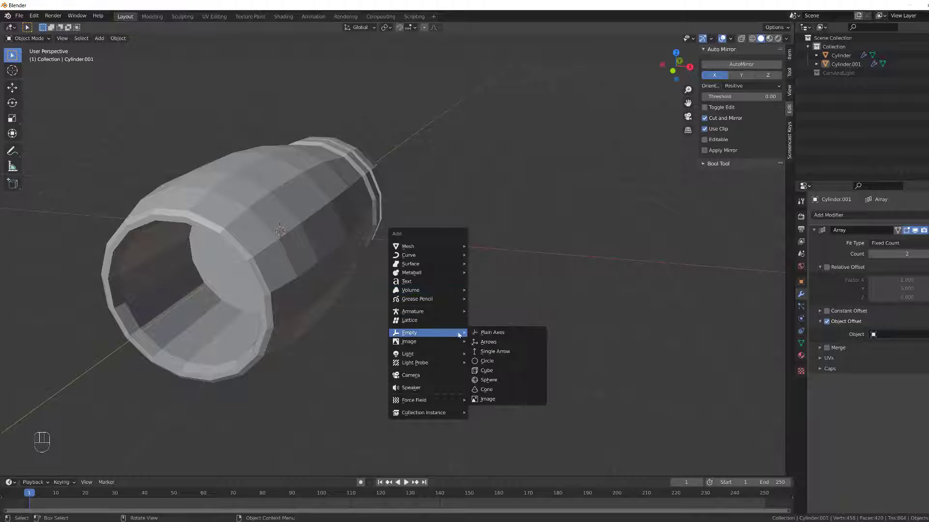
left_click(474, 332)
middle_click_drag(222, 269, 268, 248)
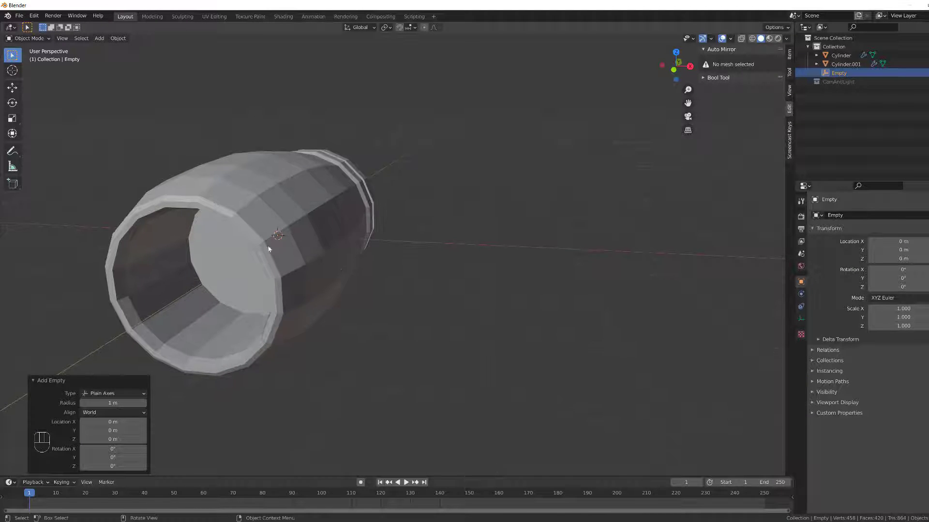
left_click(378, 292)
left_click(291, 292)
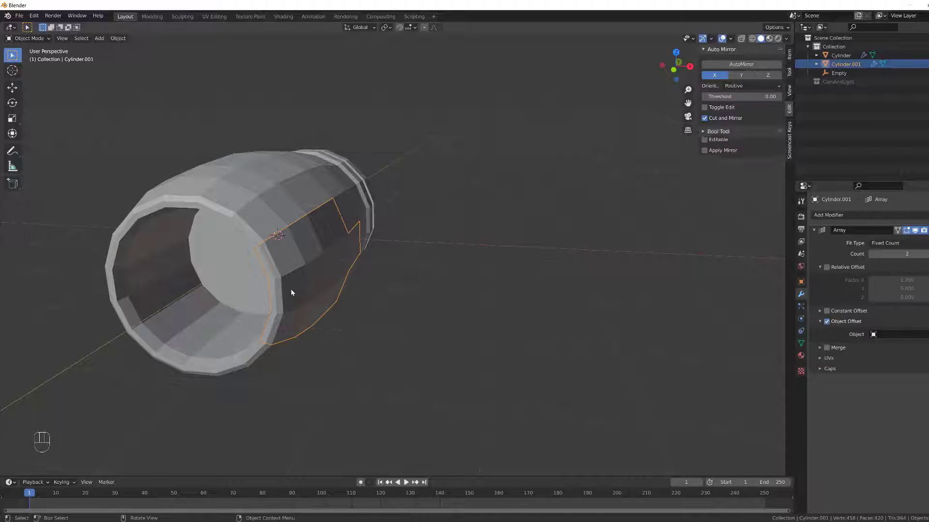
left_click(927, 334)
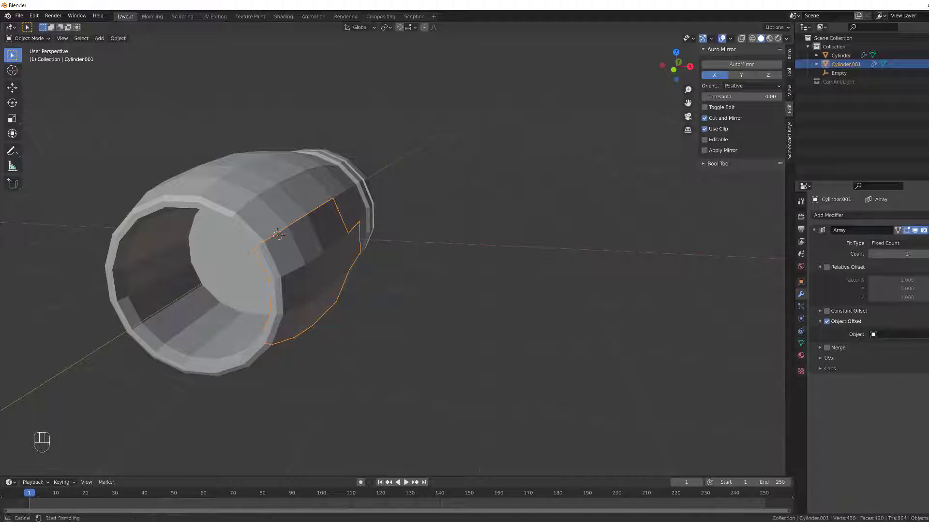
left_click(251, 250)
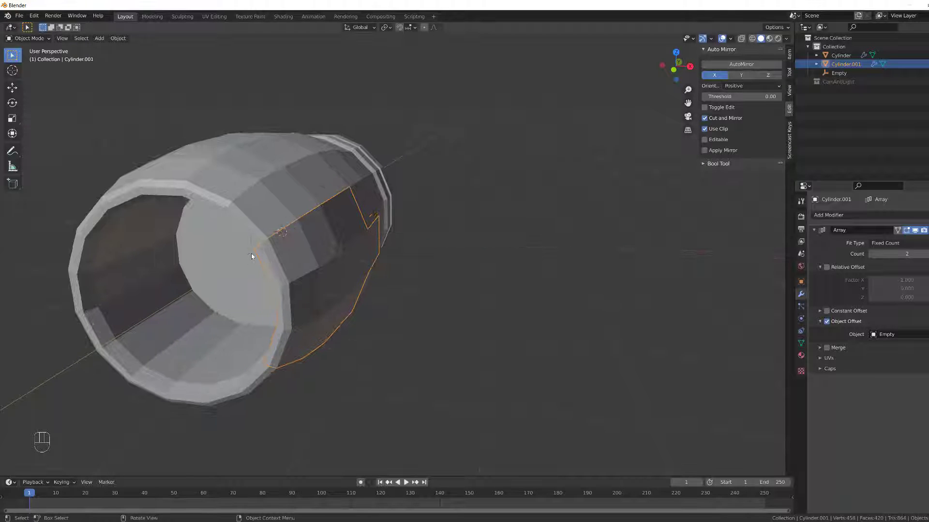
- Set the count of the side panel's Array modifier to 8
left_click(246, 257)
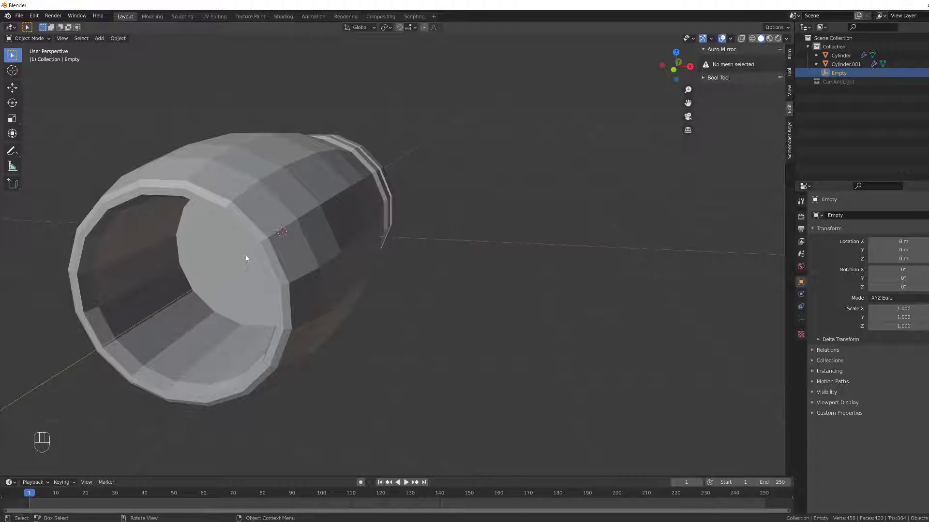
key("KP_Divide")
key("KP_Divide")
left_click(298, 288)
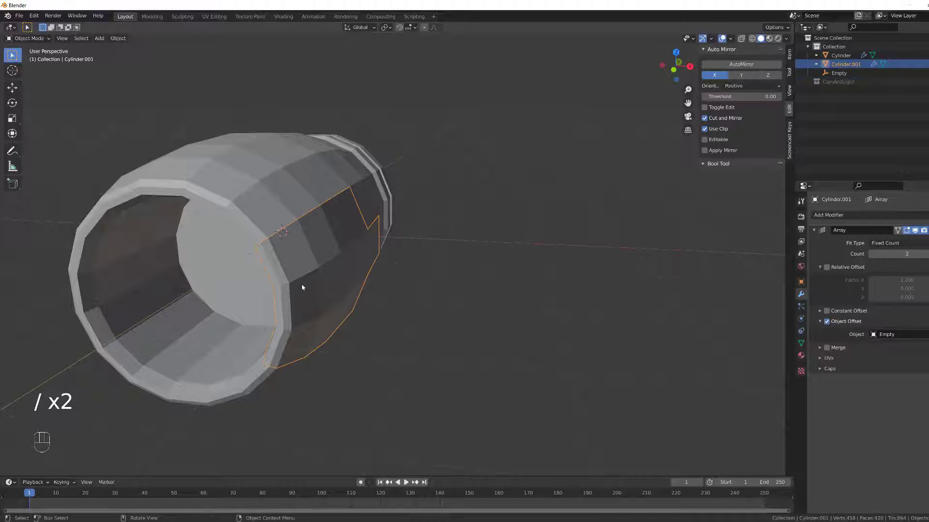
left_click(903, 254)
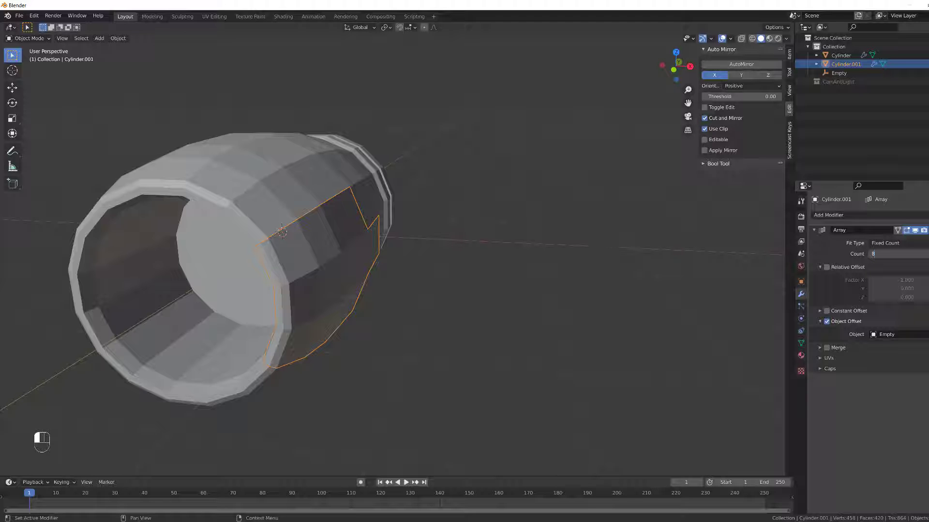
left_click(229, 261)
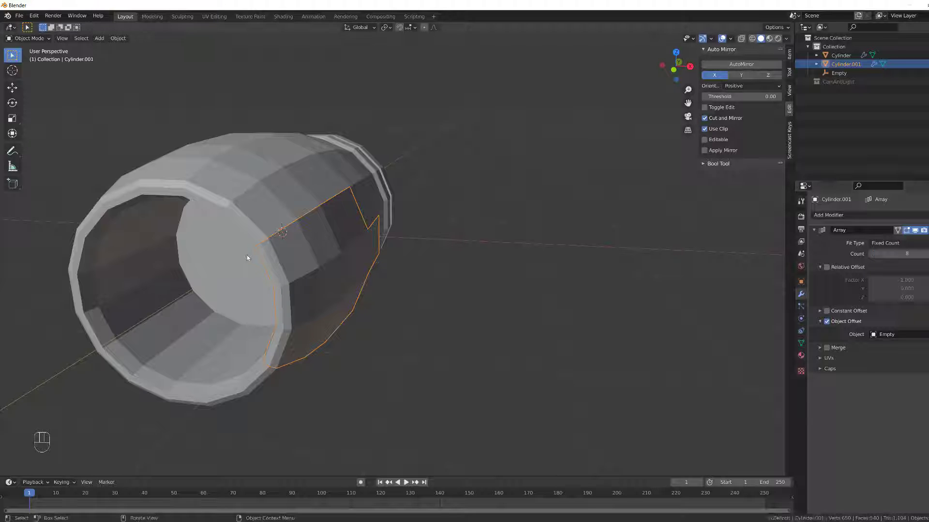
- Rotate the empty about the Y axis by 360/8 degrees to spread the panel copies around the thruster
left_click(446, 244)
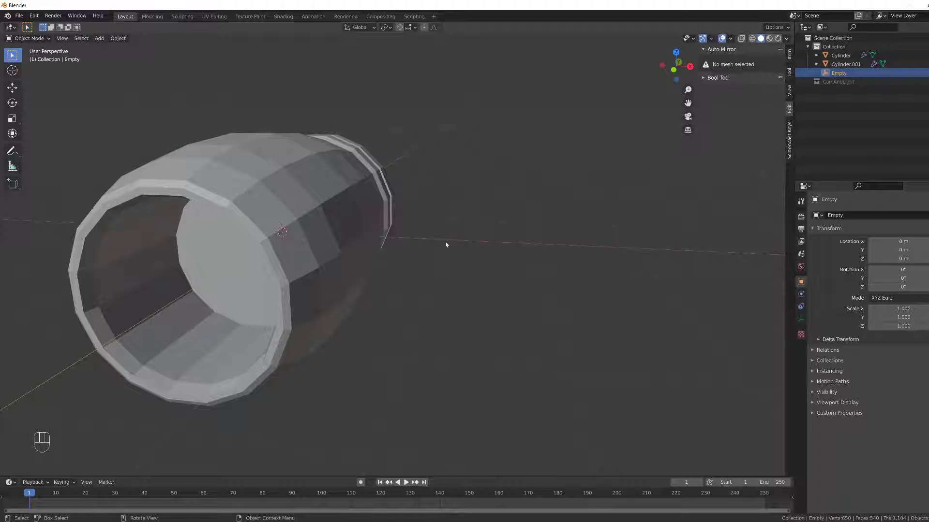
left_click(789, 53)
mouse_move(731, 115)
left_mouse_down()
mouse_move(580, 115)
mouse_move(732, 115)
left_mouse_up()
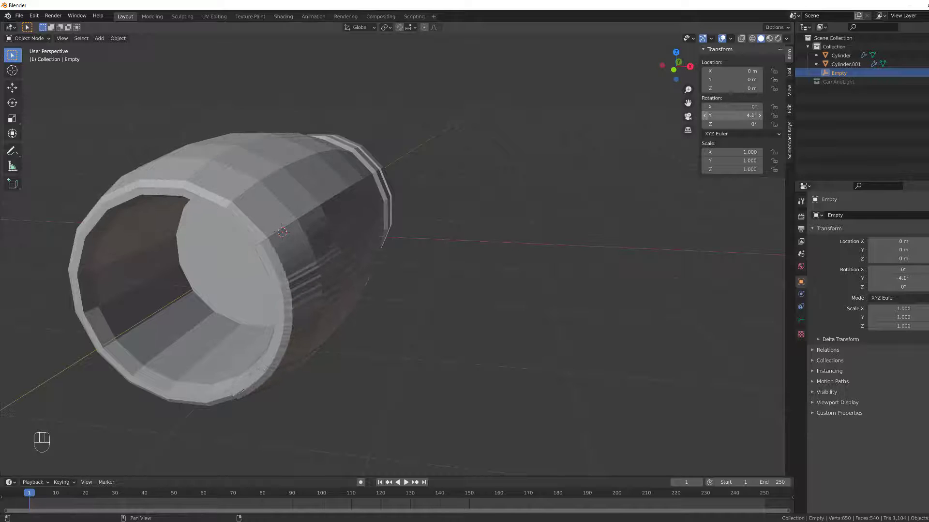
key("F5")
left_click(730, 115)
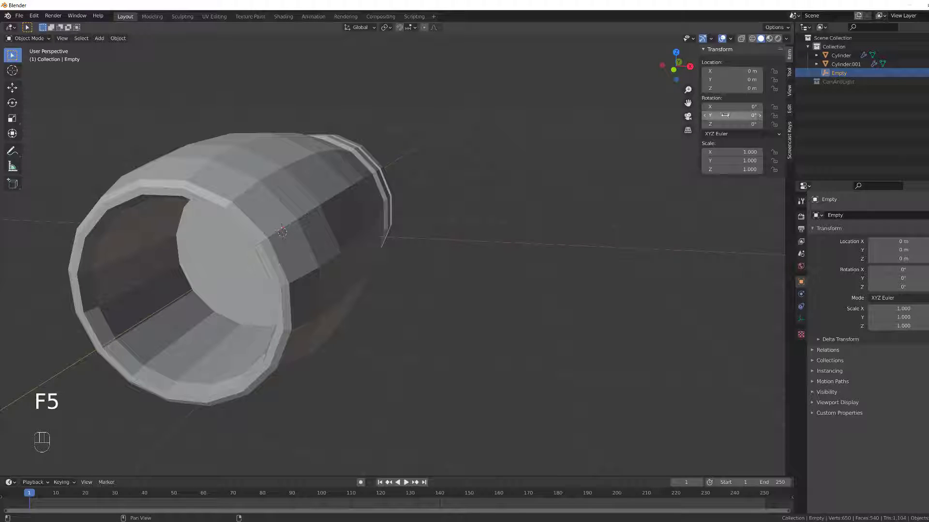
type("360")
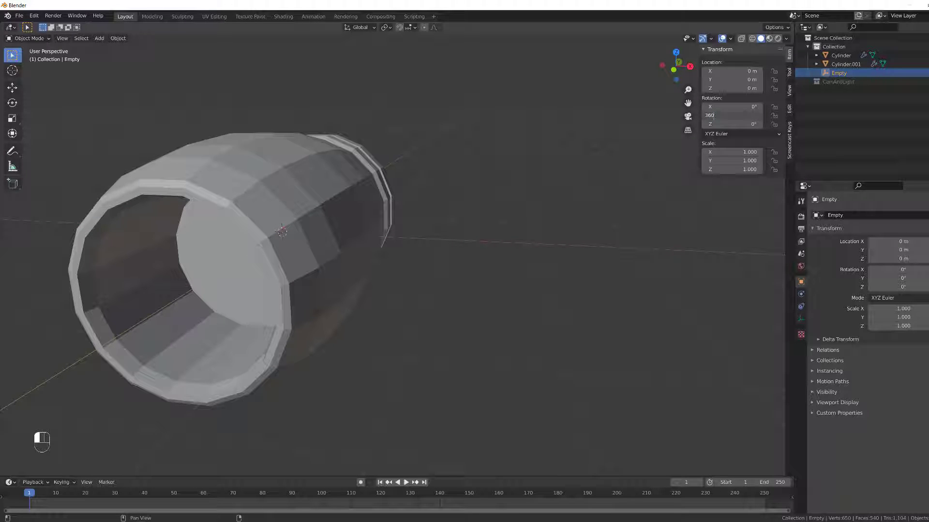
type("/8")
key("Return")
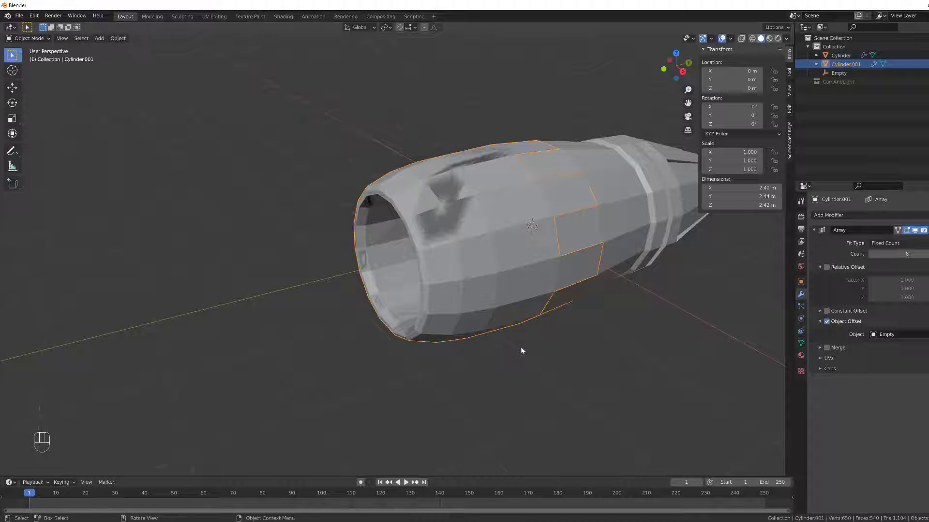
- In Edit Mode on the side panel, add a centred lengthwise loop cut to each of its upper and lower face strips
key("Tab")
middle_click_drag(498, 296, 500, 262)
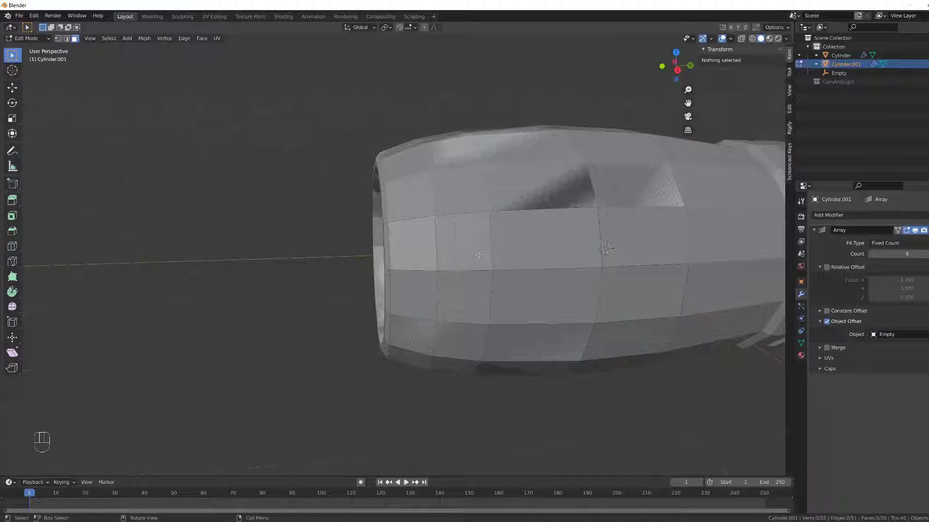
key("ctrl+r")
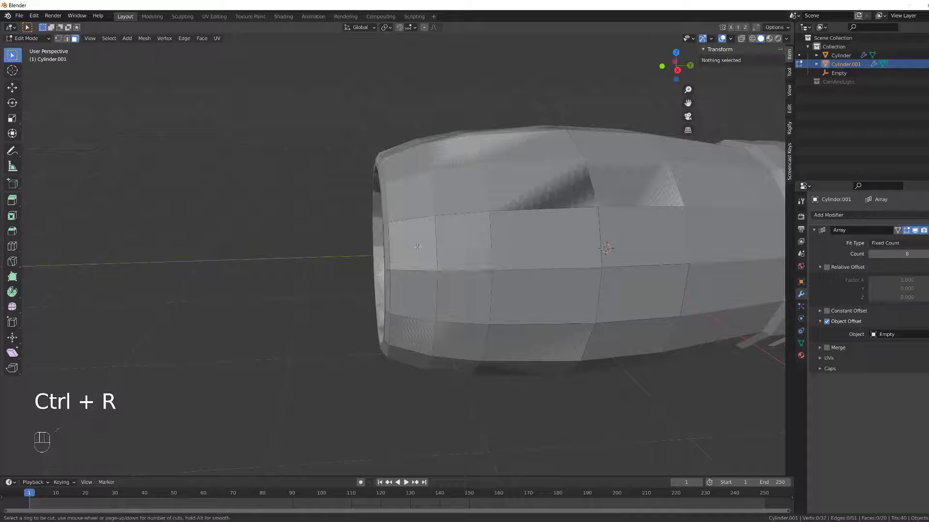
left_click(385, 254)
right_click(385, 254)
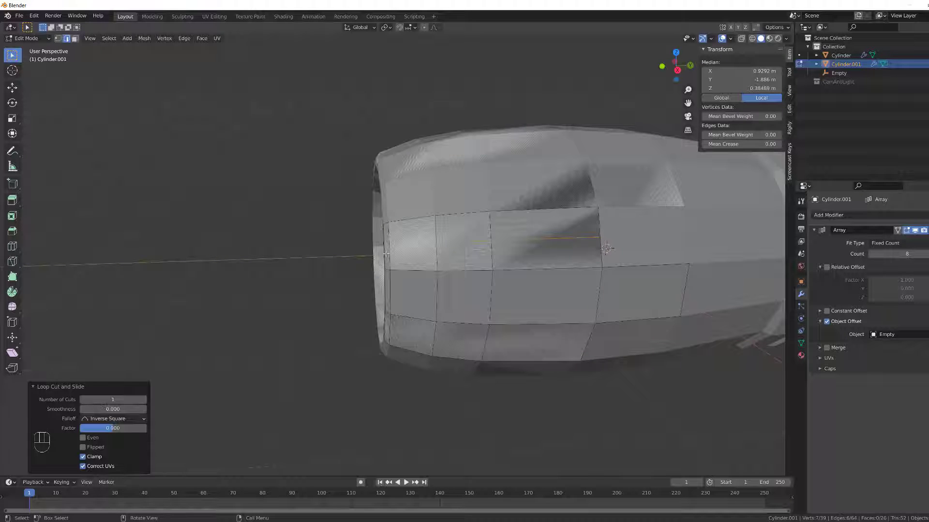
key("ctrl+r")
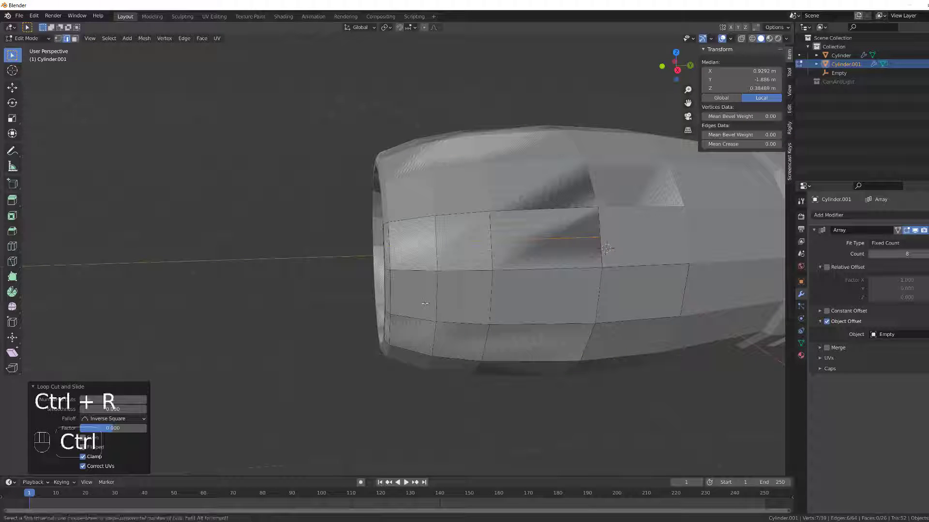
left_click(390, 329)
right_click(390, 330)
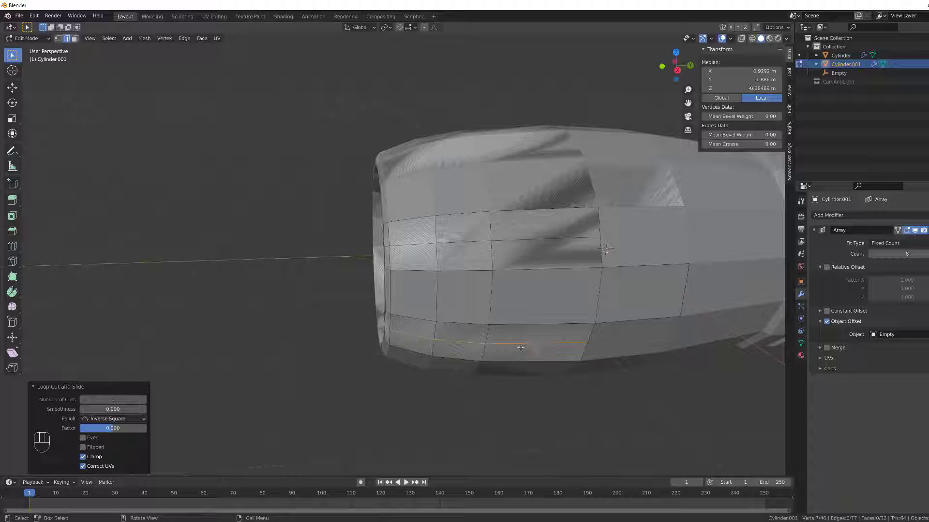
- Delete the outermost halves of the panel's split upper and lower face strips
key("3")
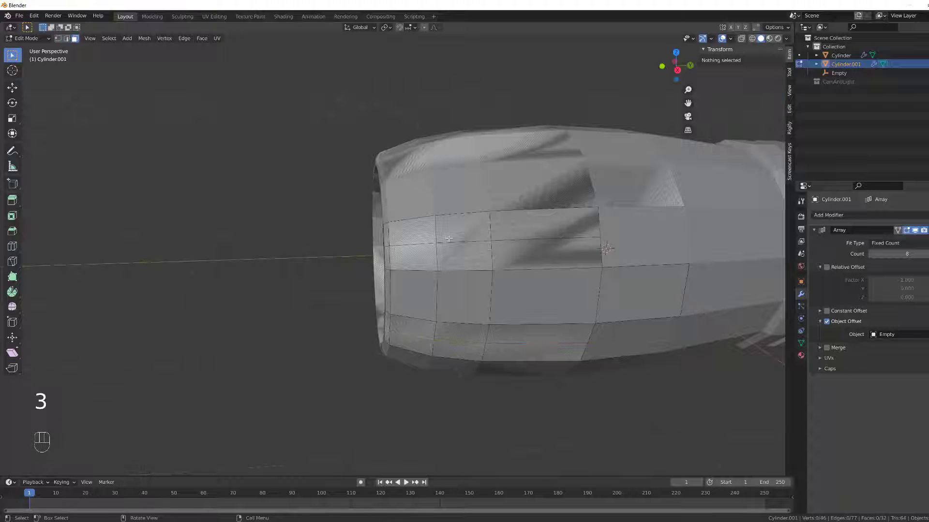
left_click(390, 234, "alt")
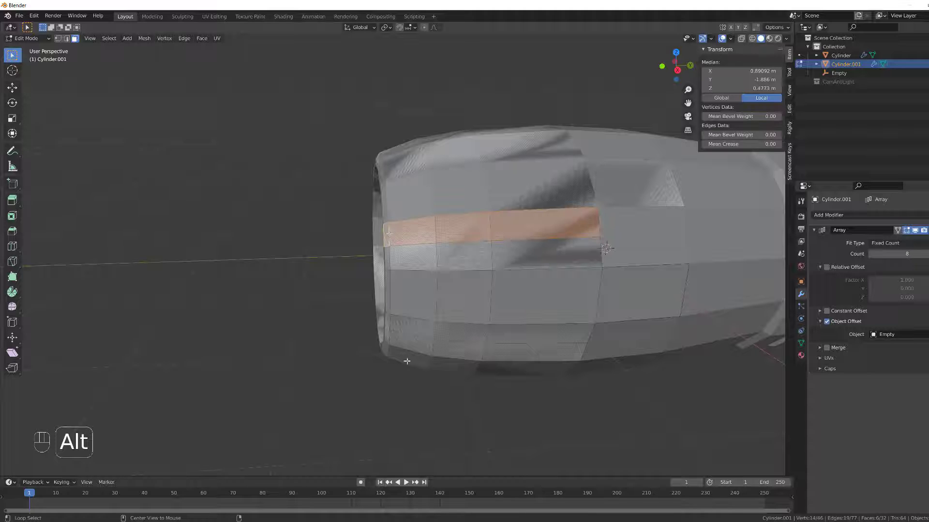
left_click(390, 341, "alt+shift")
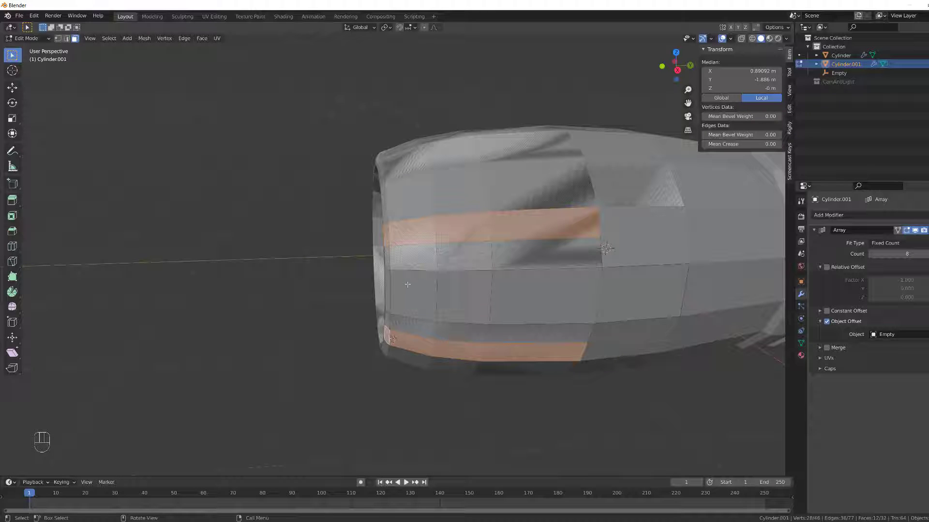
key("x")
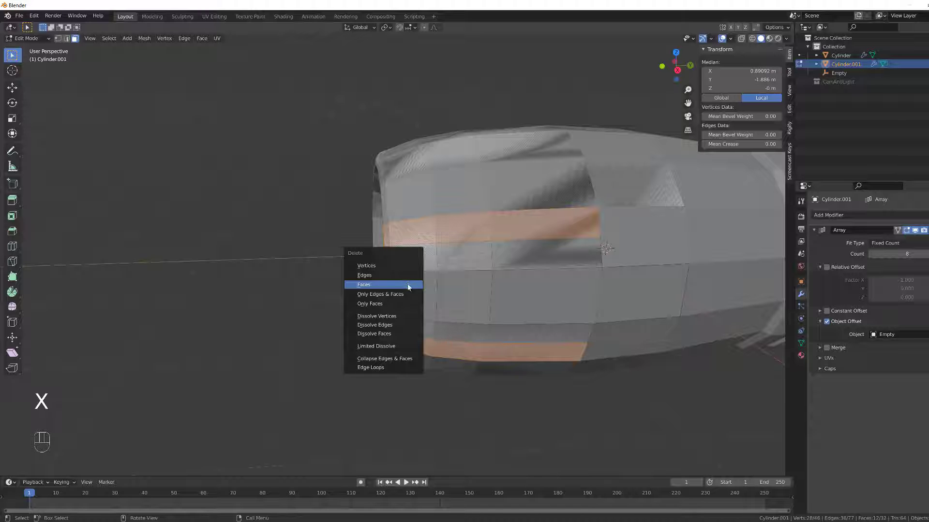
left_click(408, 287)
- Add two crosswise loop cuts to the panel near the intake, on either side of an existing edge, with slide factors of about 0.38 and -0.47
middle_click_drag(415, 285, 426, 189)
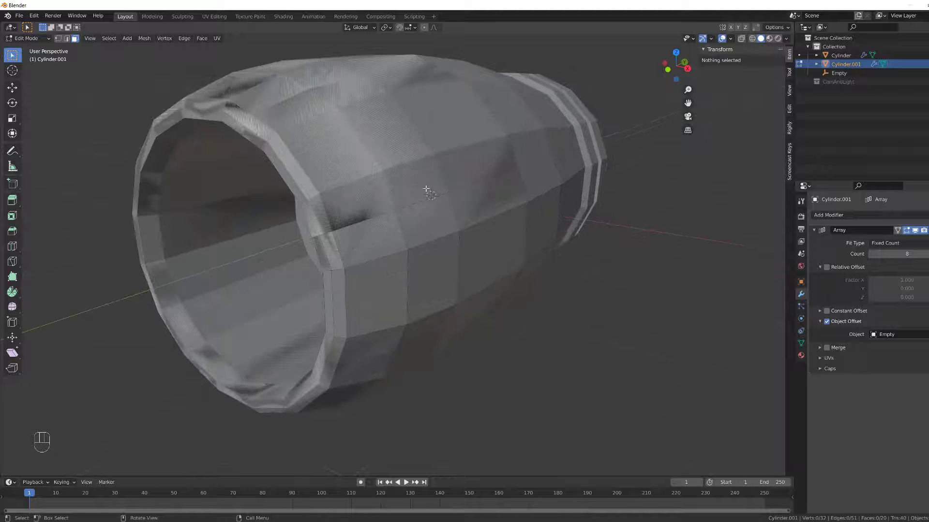
middle_click_drag(397, 220, 414, 276, "shift")
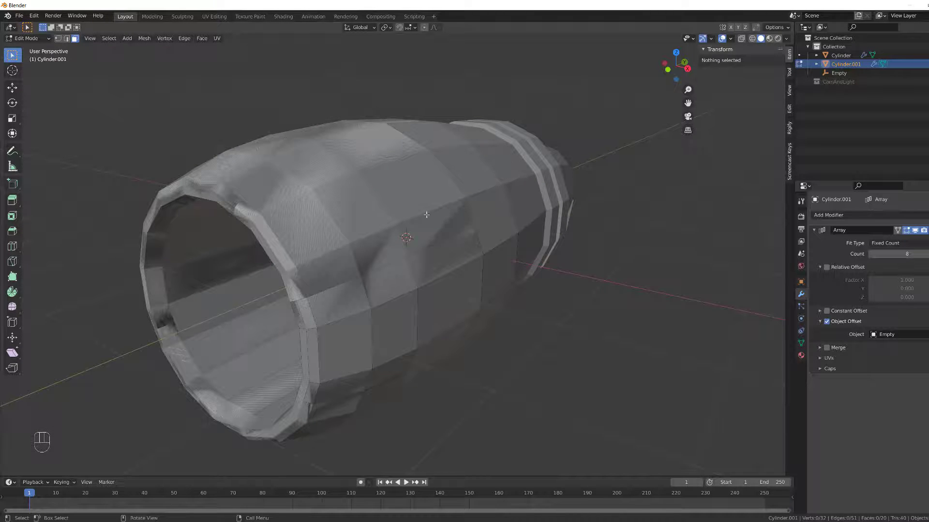
middle_click_drag(426, 215, 328, 271)
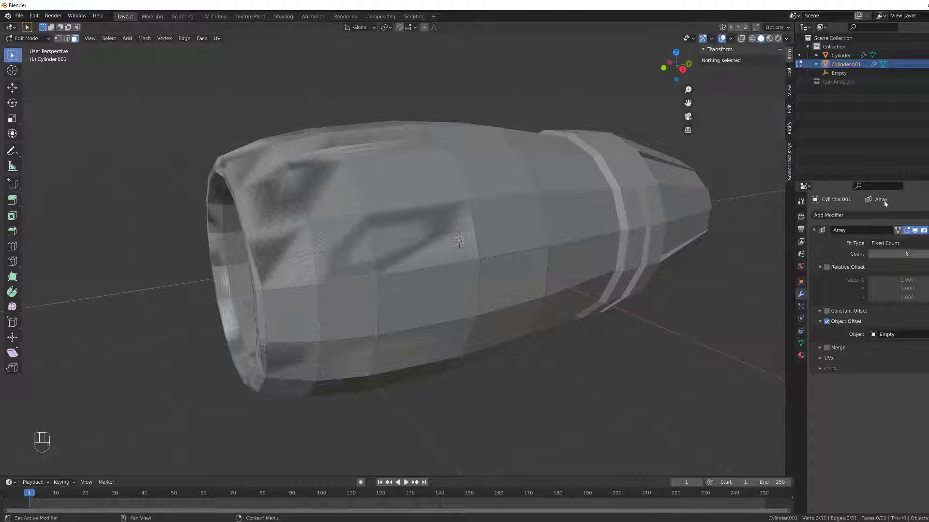
middle_click_drag(392, 315, 344, 315)
scroll(350, 303, "up", 2)
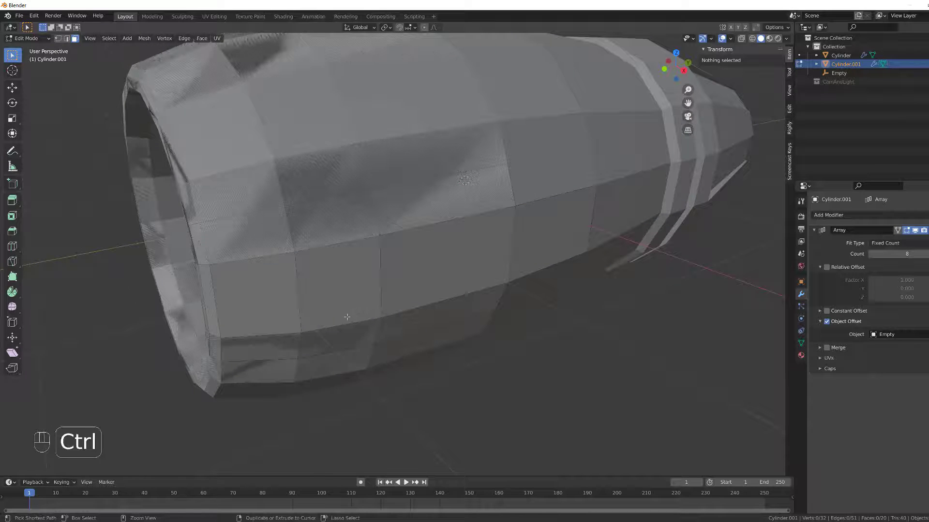
key("ctrl+r")
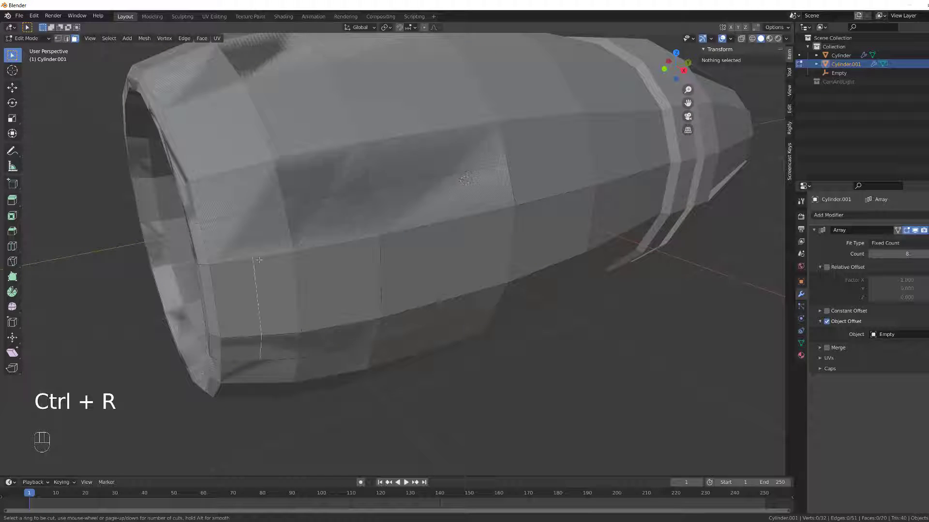
left_click(257, 260)
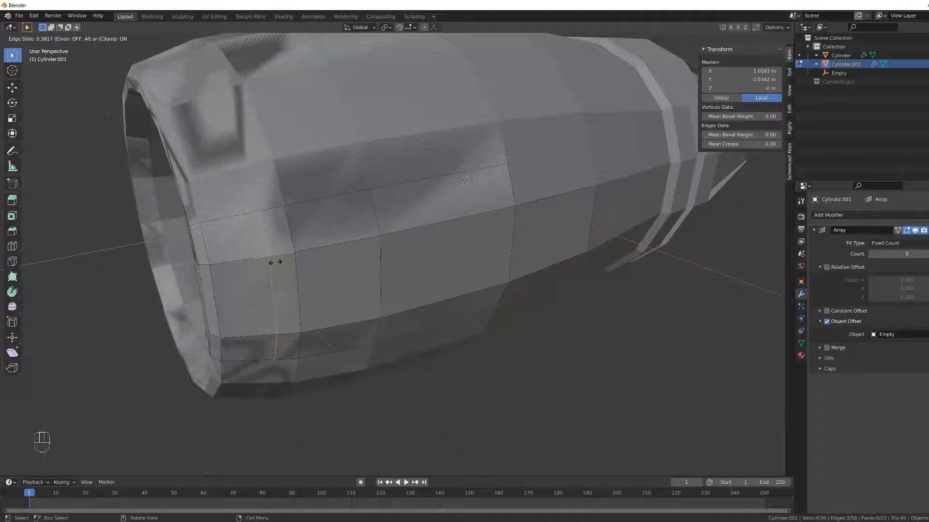
left_click(275, 261)
key("ctrl+r")
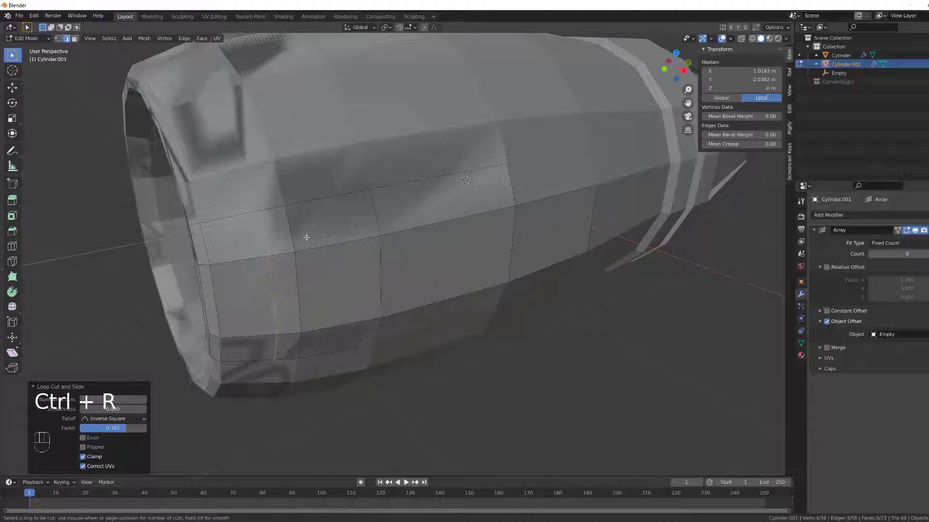
left_click(334, 247)
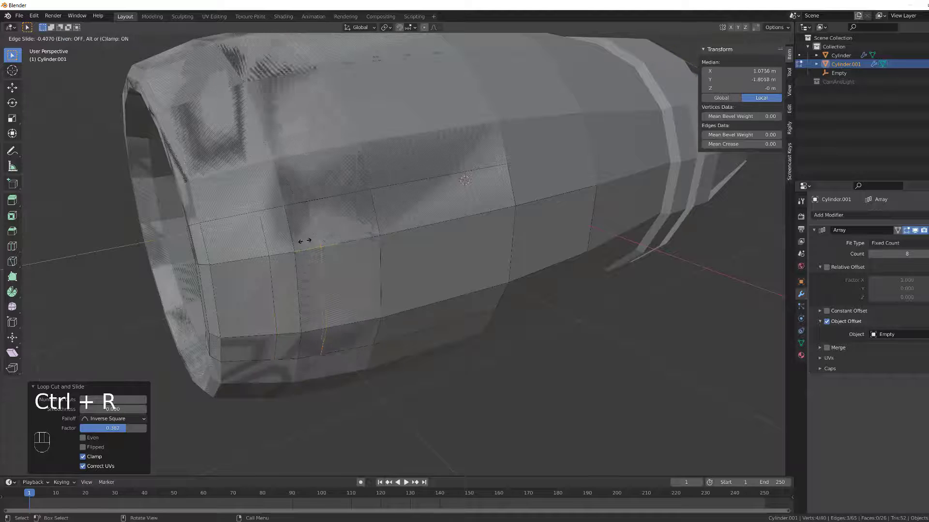
left_click(301, 243)
- Add a third crosswise loop cut to the panel, slid slightly towards the next edge away from the intake
middle_click_drag(304, 251, 284, 241)
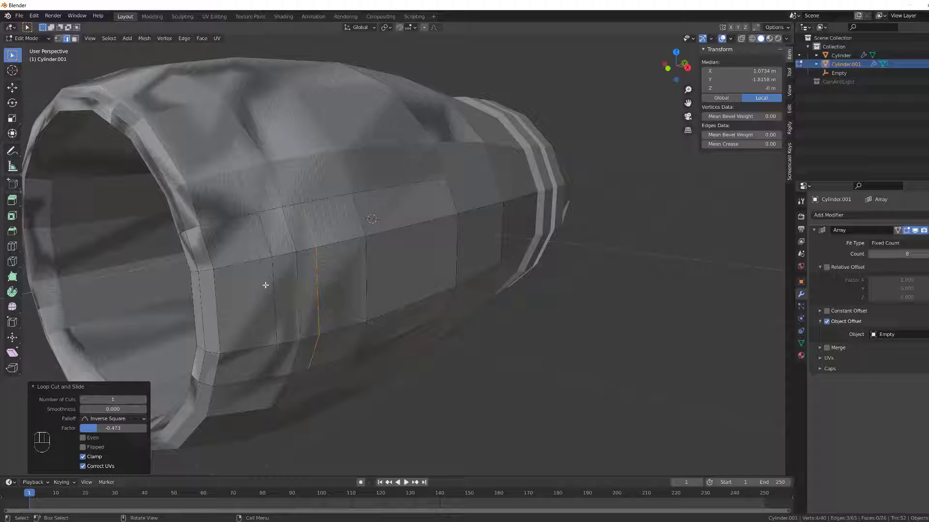
middle_click_drag(265, 285, 337, 278)
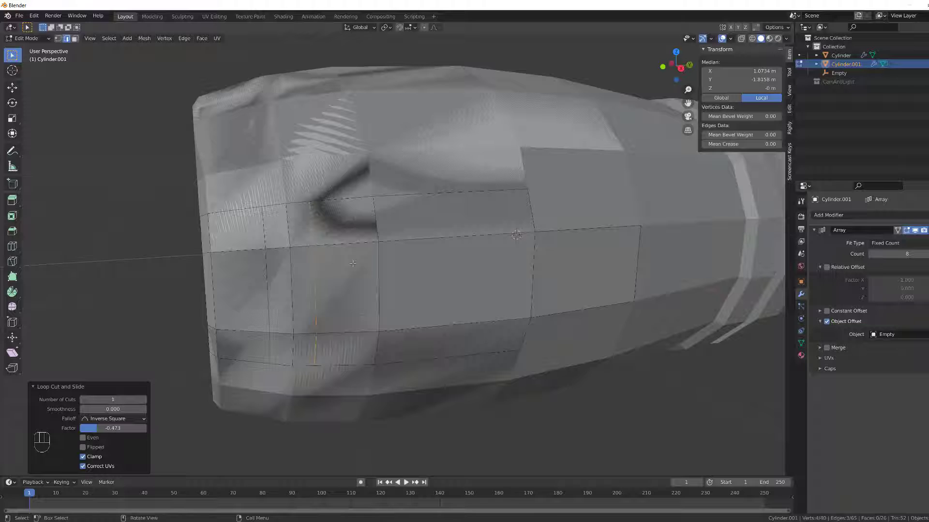
key("ctrl+r")
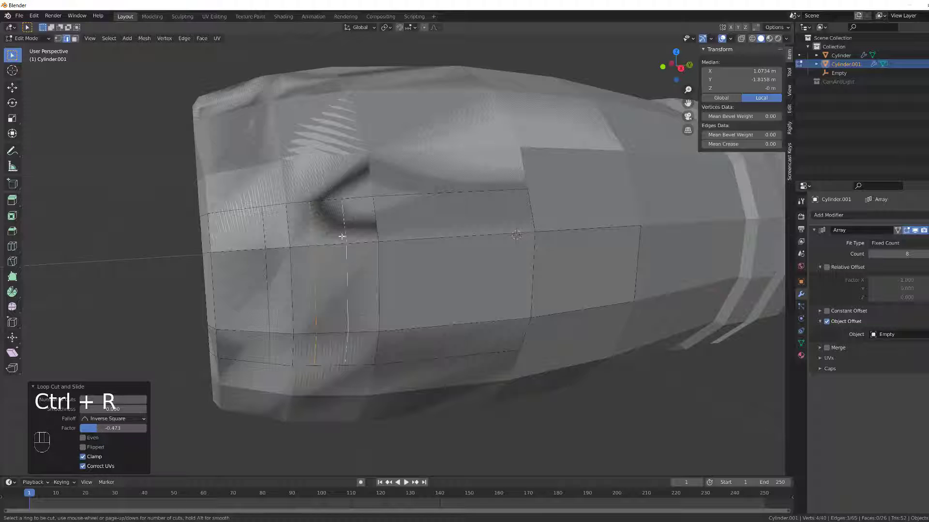
left_click(342, 234)
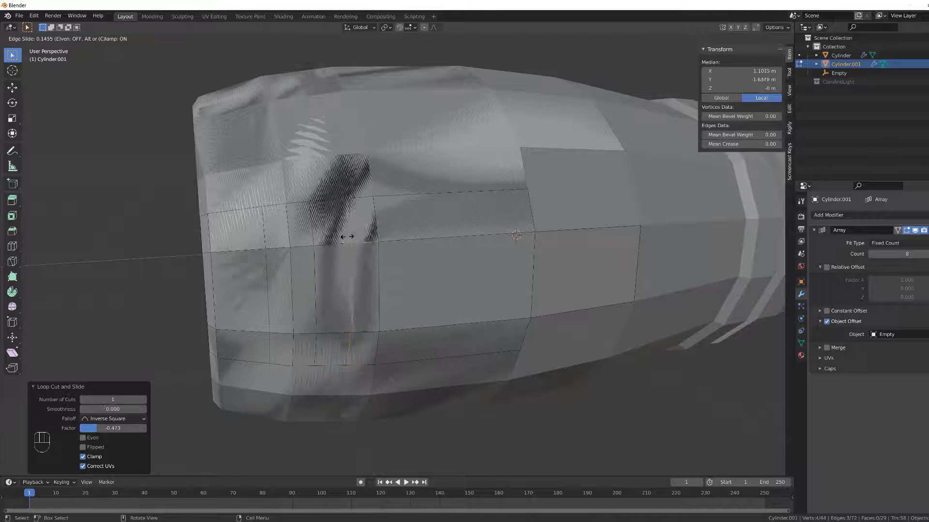
left_click(346, 236)
left_click(159, 271)
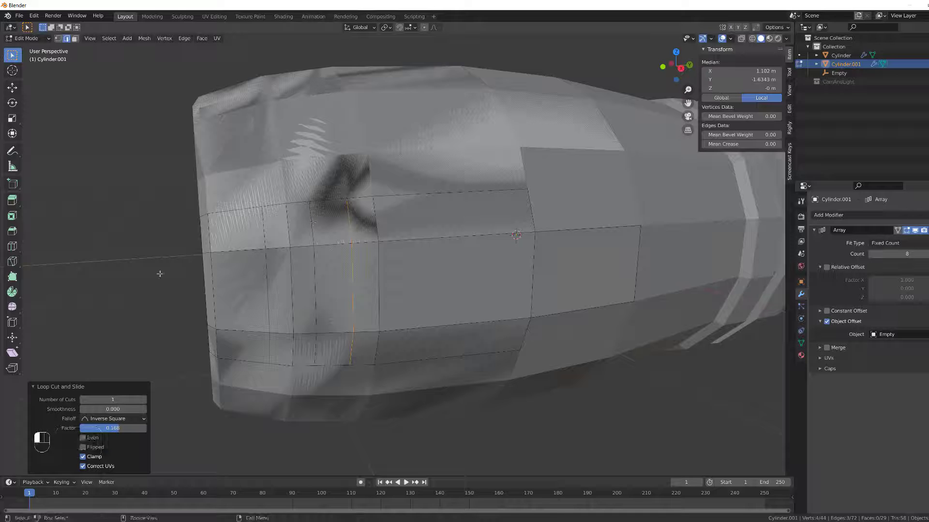
- Select the six faces of the panel's central strip, from the intake rim back to the third new loop cut
middle_click_drag(159, 272, 244, 256)
key("3")
left_click(269, 261, "shift")
left_click(272, 263, "shift")
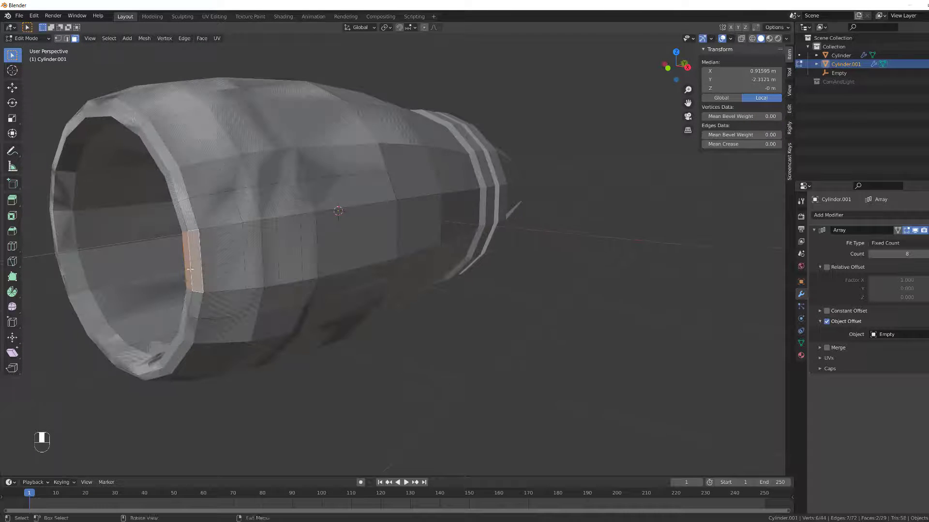
left_click(296, 252, "shift")
left_click(318, 244, "shift")
left_click(310, 245, "shift")
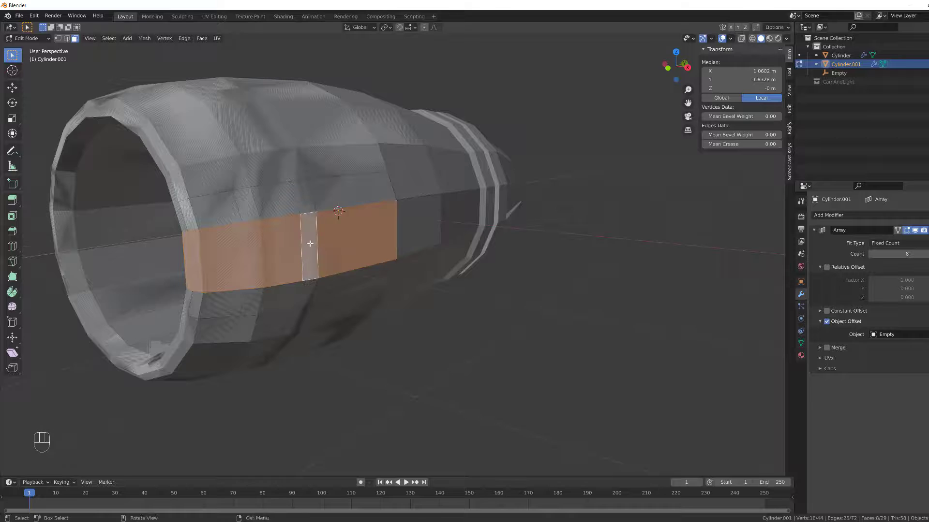
middle_click_drag(310, 244, 348, 237)
left_click(348, 237, "shift")
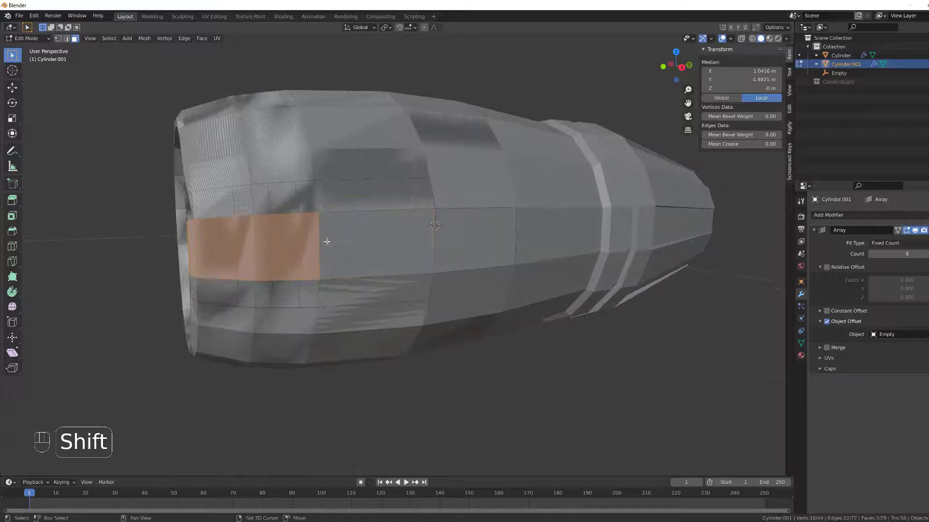
left_click(310, 244, "shift")
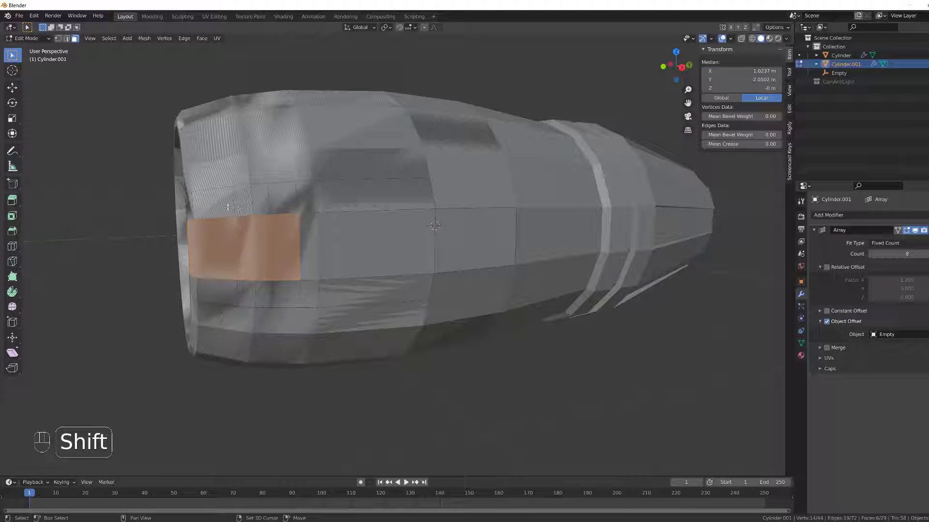
left_click(191, 209, "shift")
middle_click_drag(191, 209, 276, 209)
left_click(192, 212, "shift")
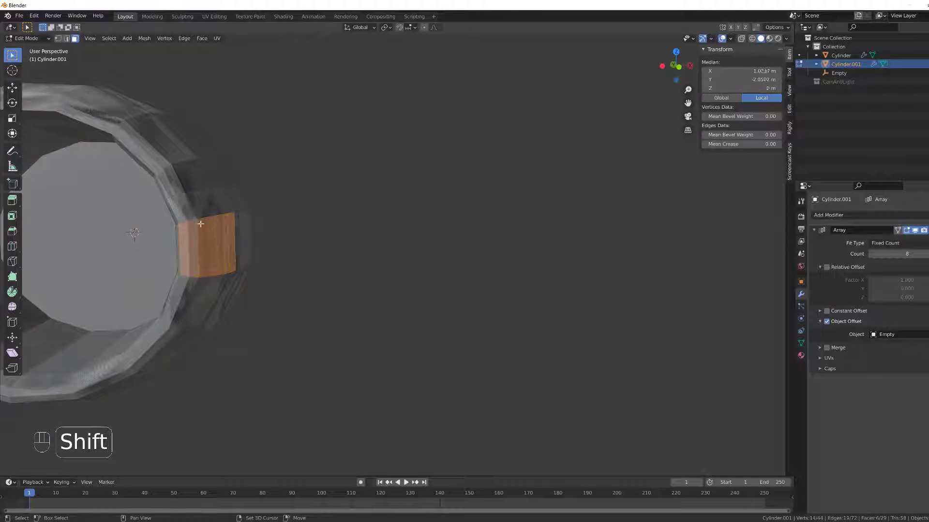
middle_click_drag(227, 231, 208, 213)
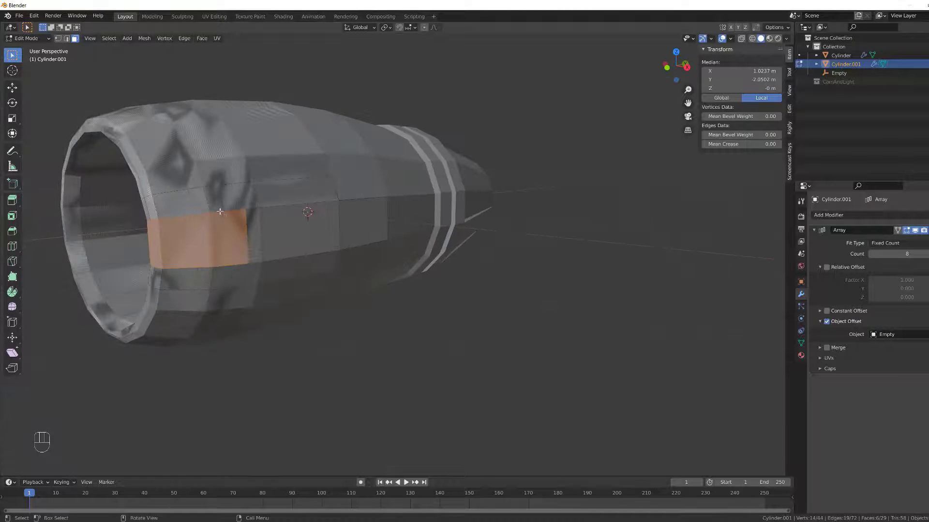
scroll(208, 212, "up", 2)
- Add the two narrow faces above and two below the central strip to the selection, extrude them all along normals about 0.09 m, and deselect
left_click(213, 210, "shift")
left_click(213, 208, "shift")
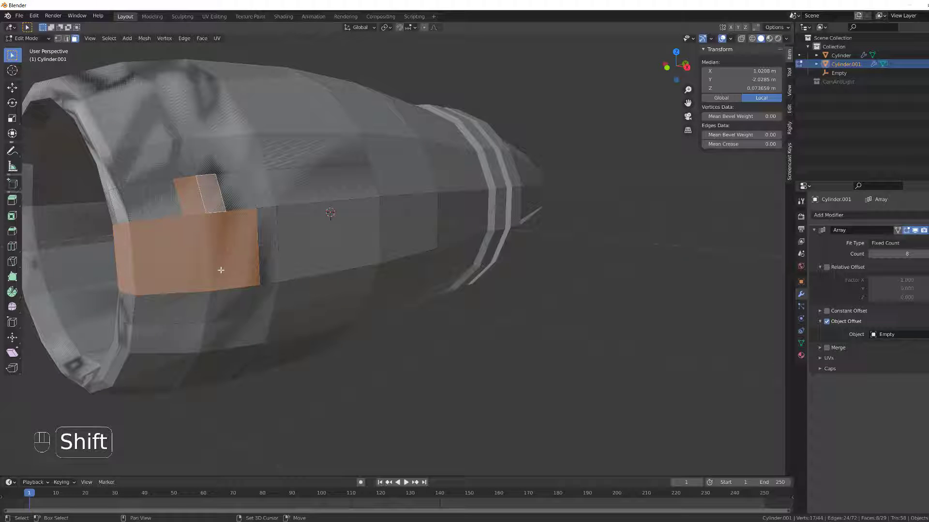
left_click(205, 299, "shift")
left_click(218, 305, "shift")
middle_click_drag(218, 305, 247, 265)
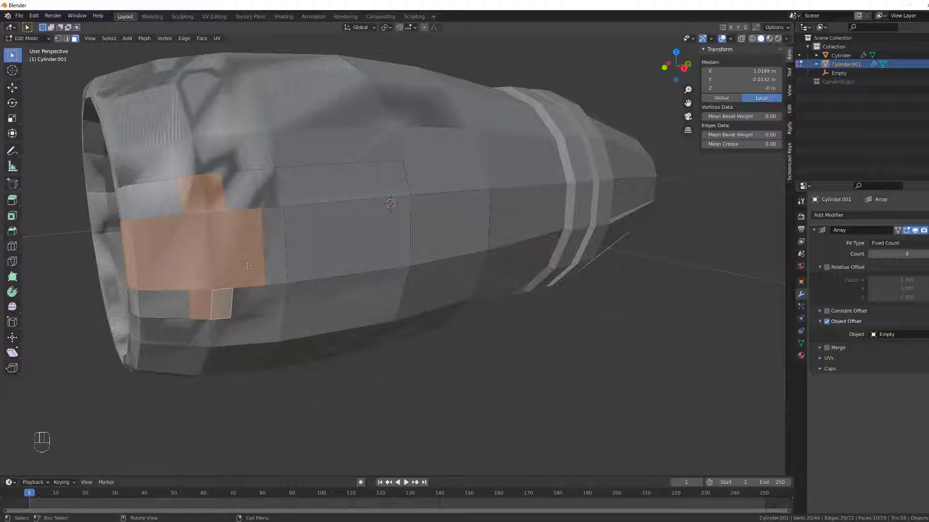
key("alt+e")
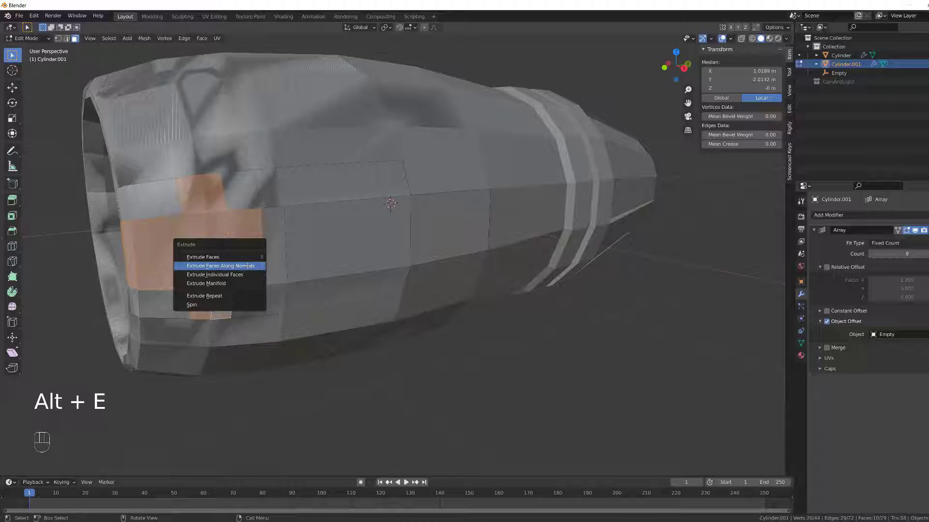
left_click(249, 267)
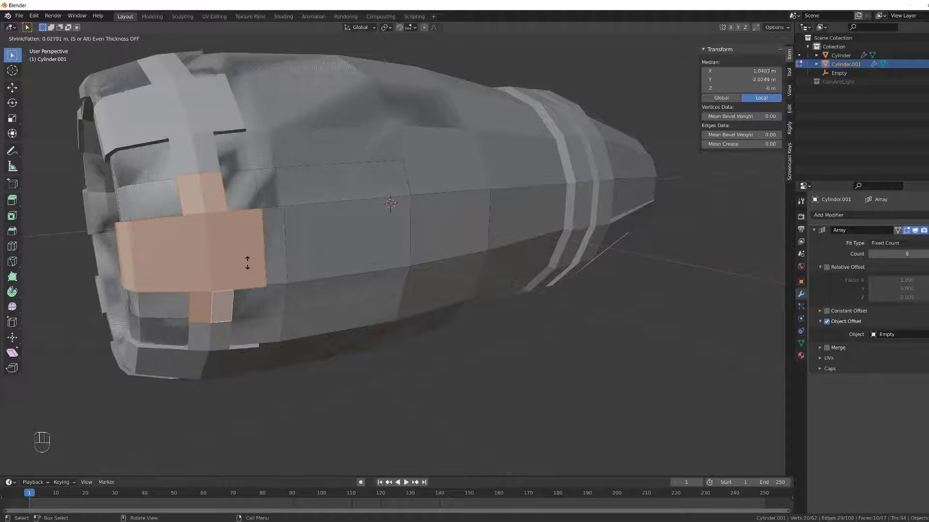
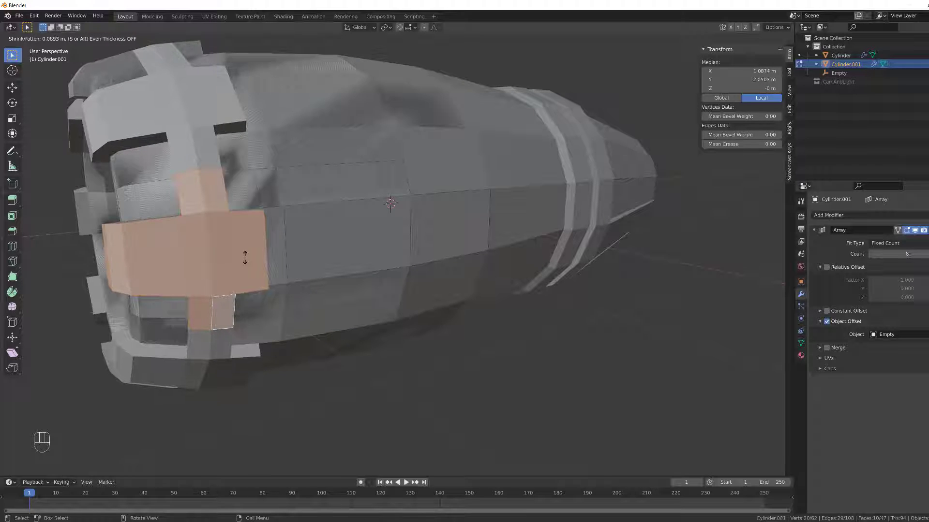
left_click(245, 258)
mouse_move(245, 258)
middle_mouse_down()
mouse_move(331, 253)
mouse_move(237, 265)
mouse_move(249, 271)
middle_mouse_up()
left_click(334, 312)
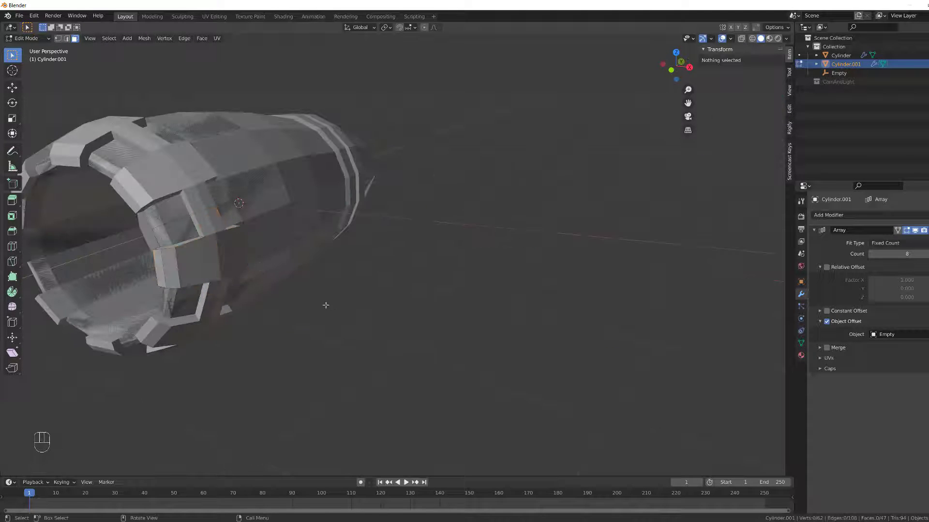
middle_click_drag(326, 306, 255, 300, "shift")
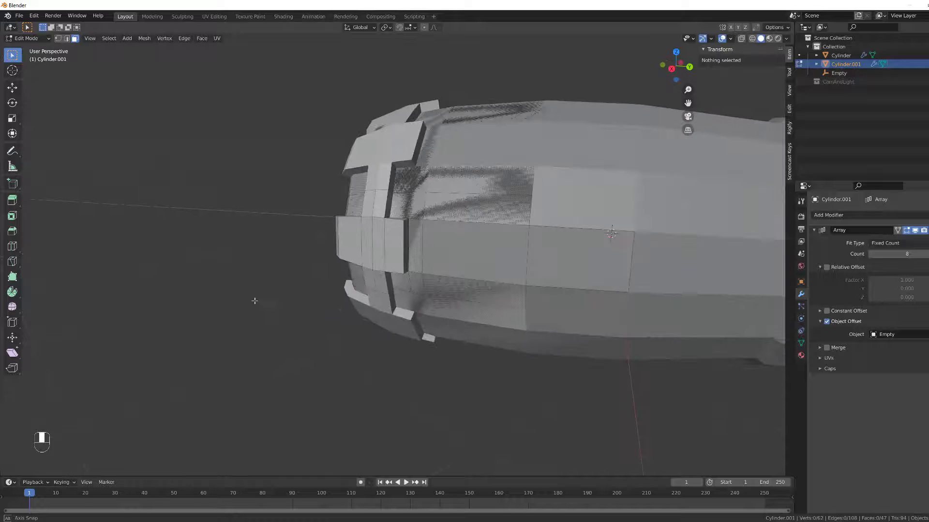
- Bevel the outer edge of the raised central block at the intake rim with a single-segment chamfer and deselect
scroll(380, 254, "up", 2)
middle_click_drag(393, 259, 270, 286, "shift")
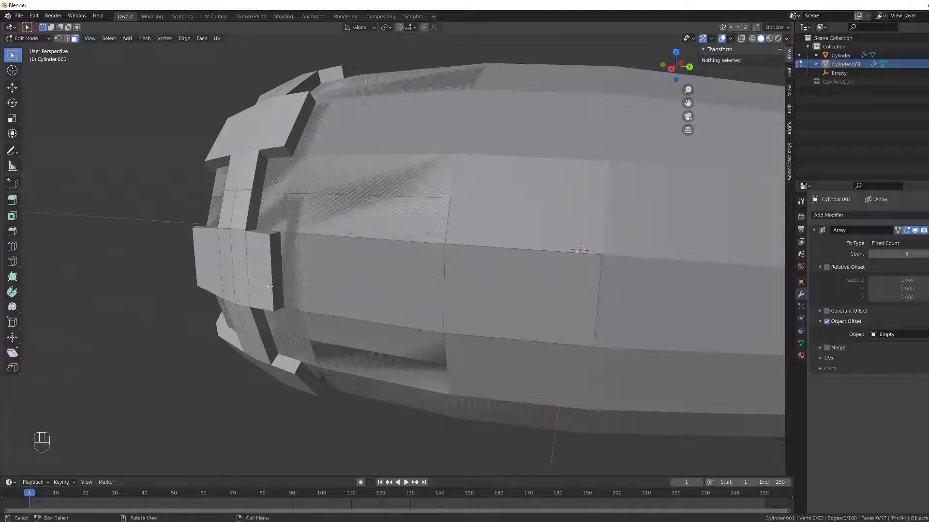
key("2")
middle_click_drag(268, 271, 306, 256)
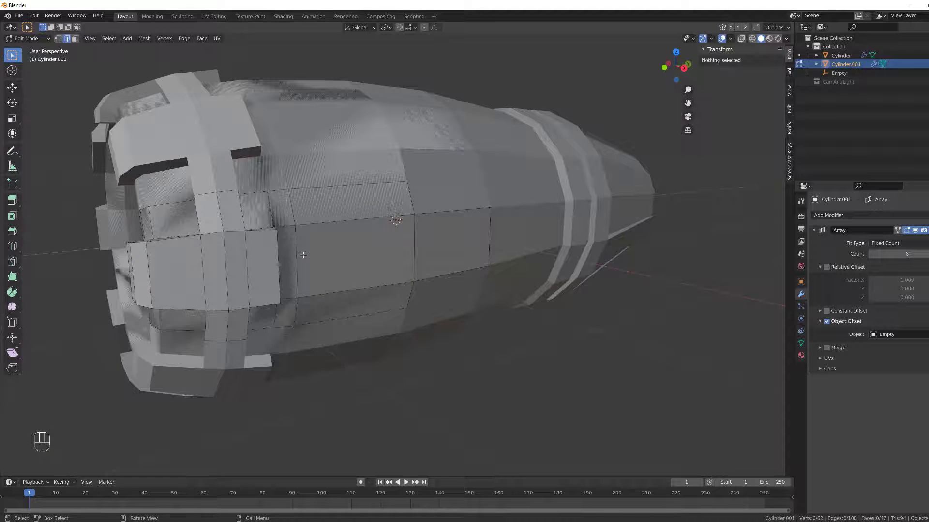
key("2")
middle_click_drag(222, 266, 261, 273)
scroll(252, 285, "up", 2)
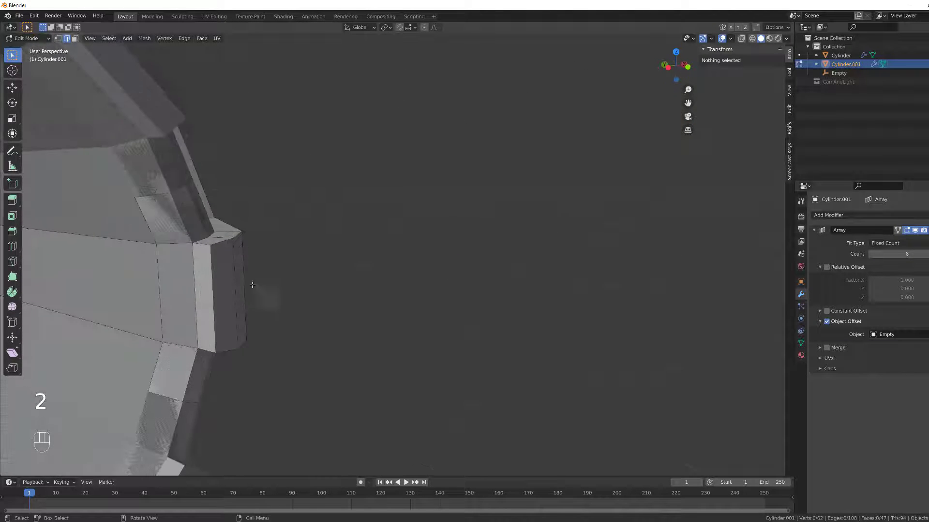
left_click(211, 277)
key("ctrl+b")
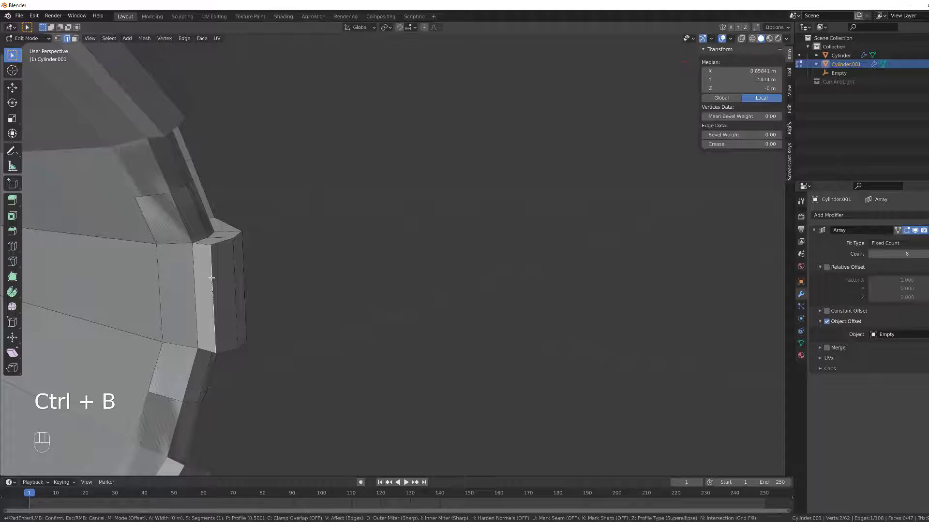
left_click(243, 285)
left_click(341, 258)
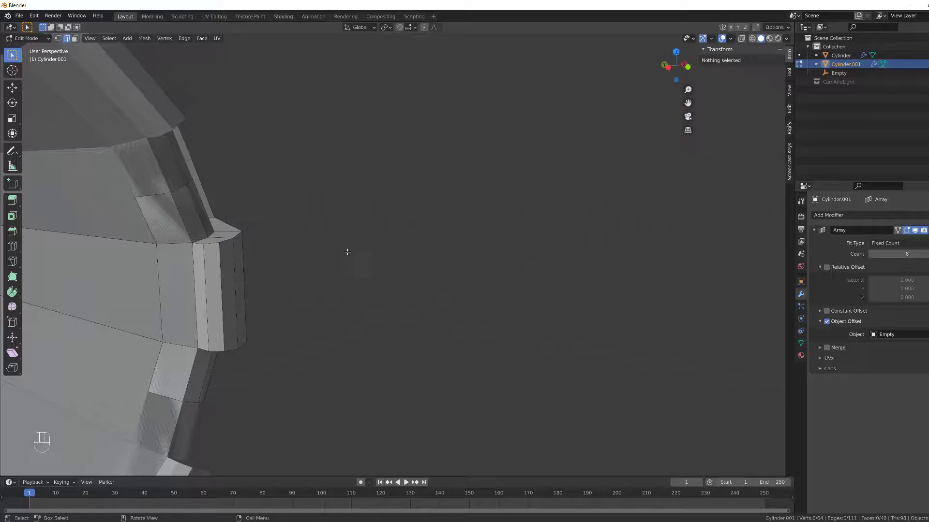
- Bevel the two corner edges at the raised block's rear end by 0.173 m with one segment to taper it
middle_click_drag(347, 252, 205, 247)
scroll(358, 210, "down", 1)
middle_click_drag(366, 208, 351, 336, "shift")
left_click(322, 246)
left_click(319, 352, "shift")
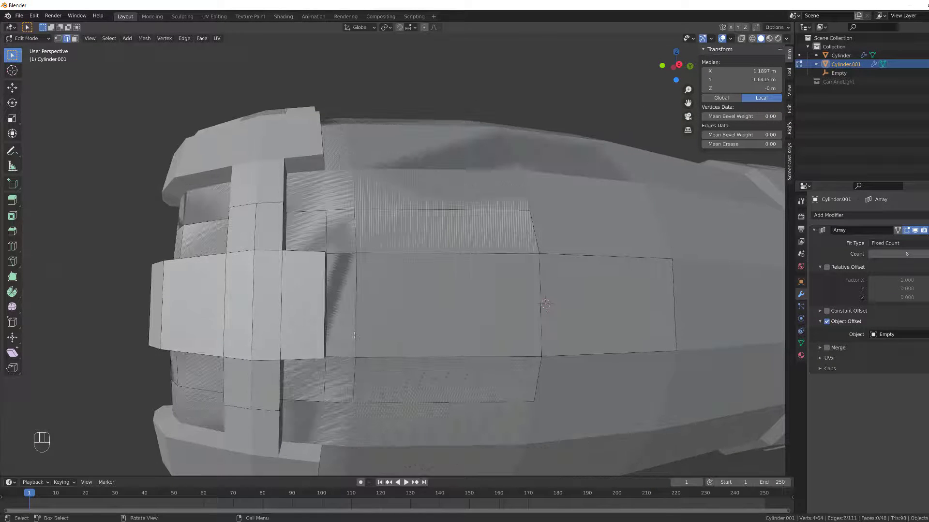
key("ctrl+b")
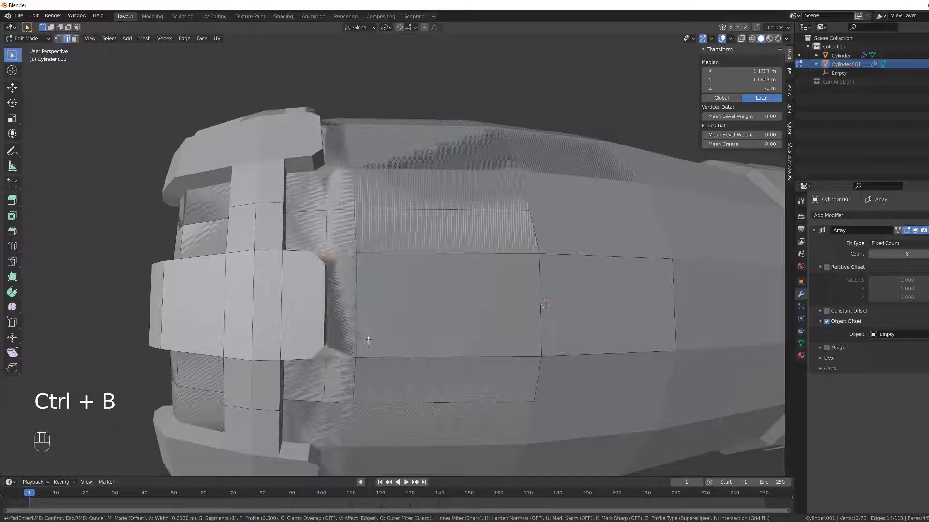
left_click(395, 347)
middle_click_drag(393, 304, 334, 312)
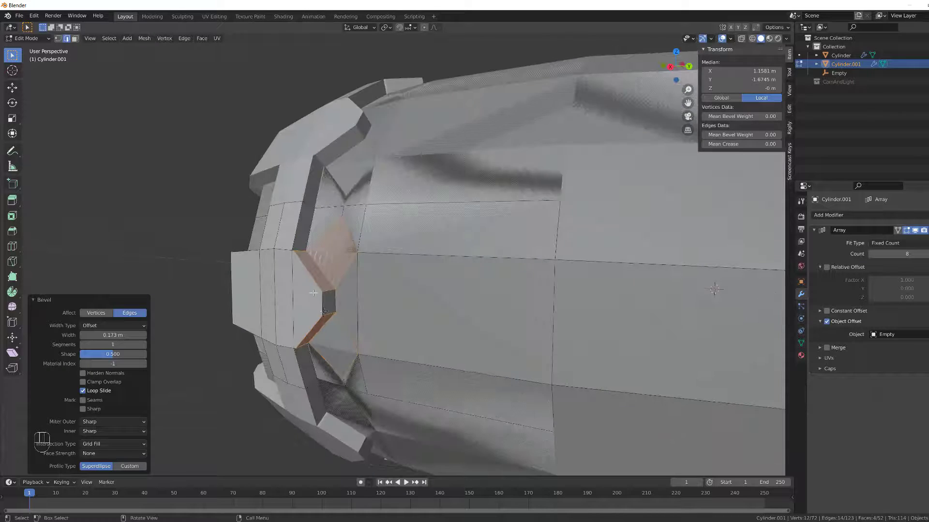
- Edge-slide the short outer edge at the raised block's tapered rear tip down towards the thruster body
scroll(343, 309, "up", 2)
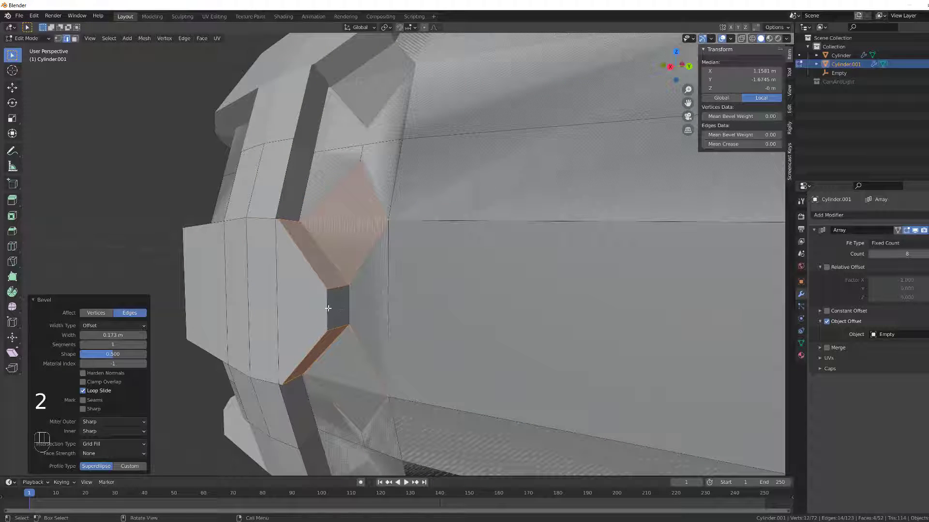
left_click(328, 308)
middle_click_drag(328, 308, 321, 317)
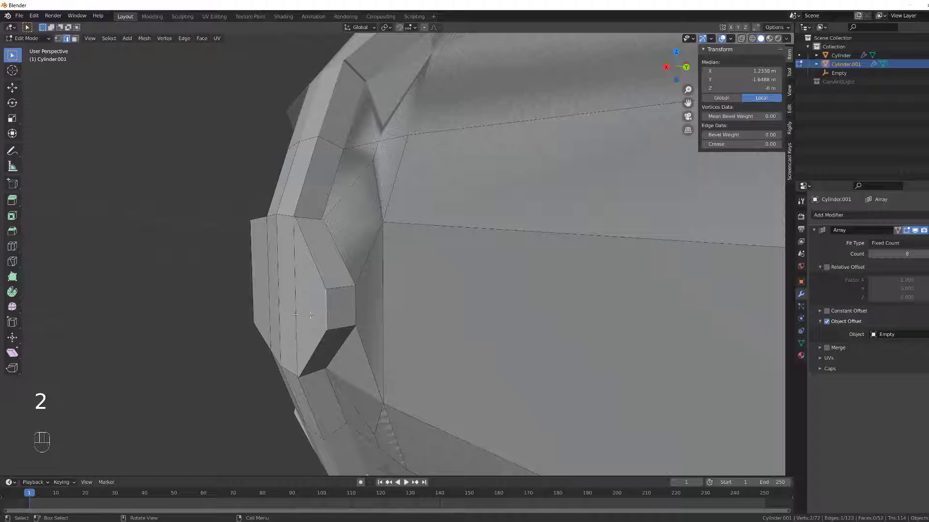
key("g")
key("g")
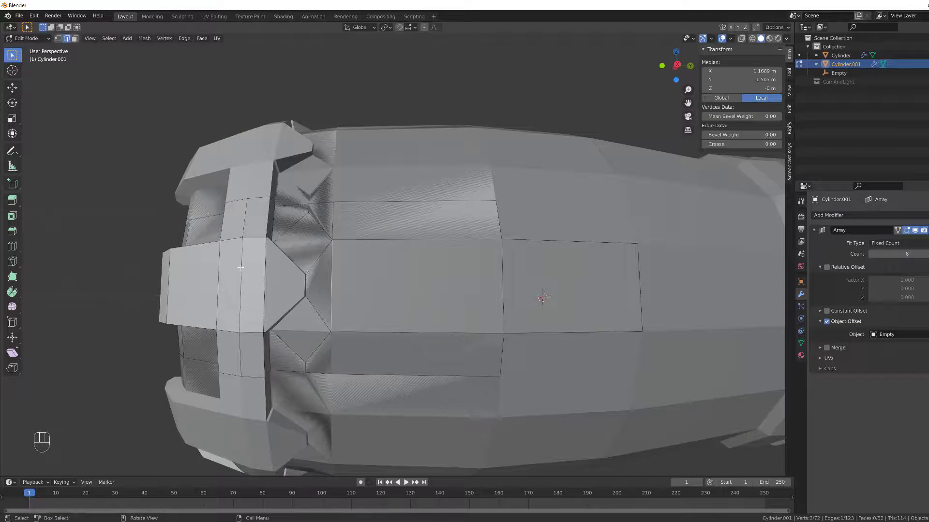
- Select the three outer faces of the raised block nearest the intake rim and inset them together by about 0.048 m
middle_click_drag(148, 279, 308, 303, "shift")
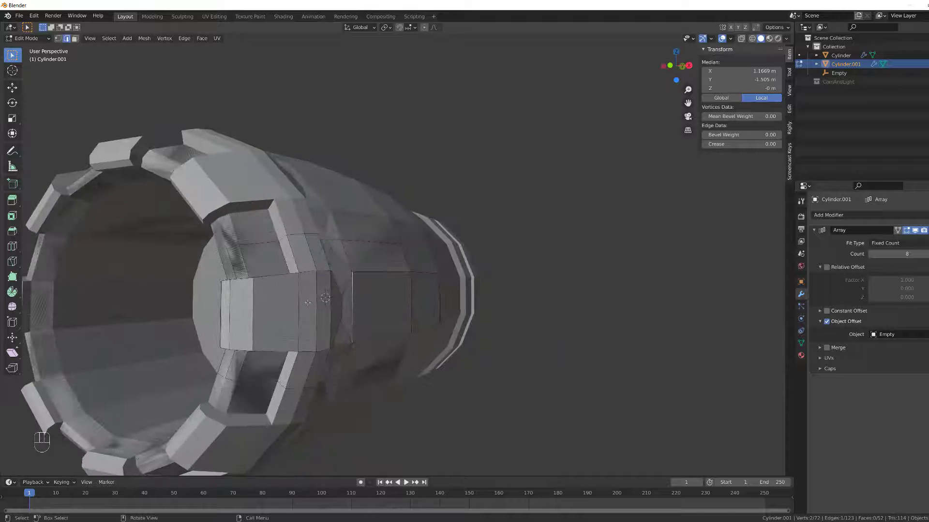
key("3")
left_click(227, 315)
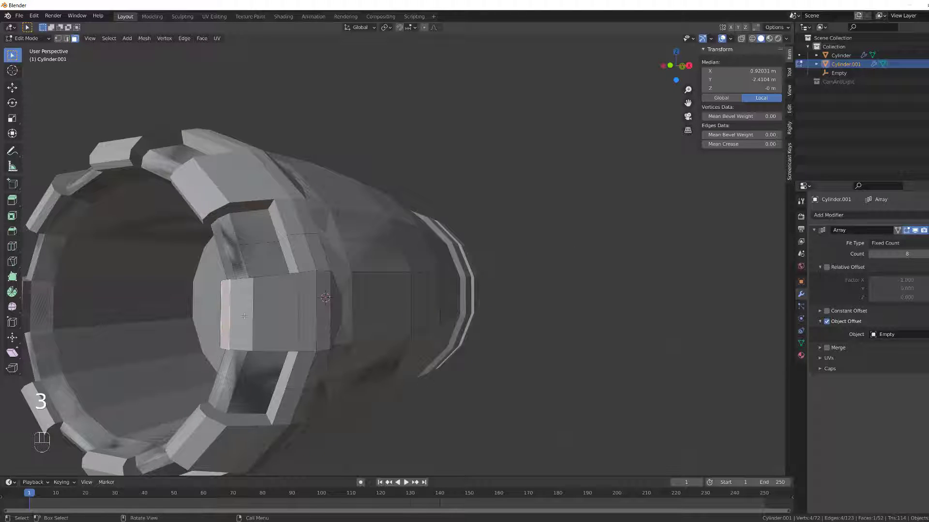
left_click(280, 318, "shift")
left_click(312, 317, "shift")
middle_click_drag(311, 317, 374, 324)
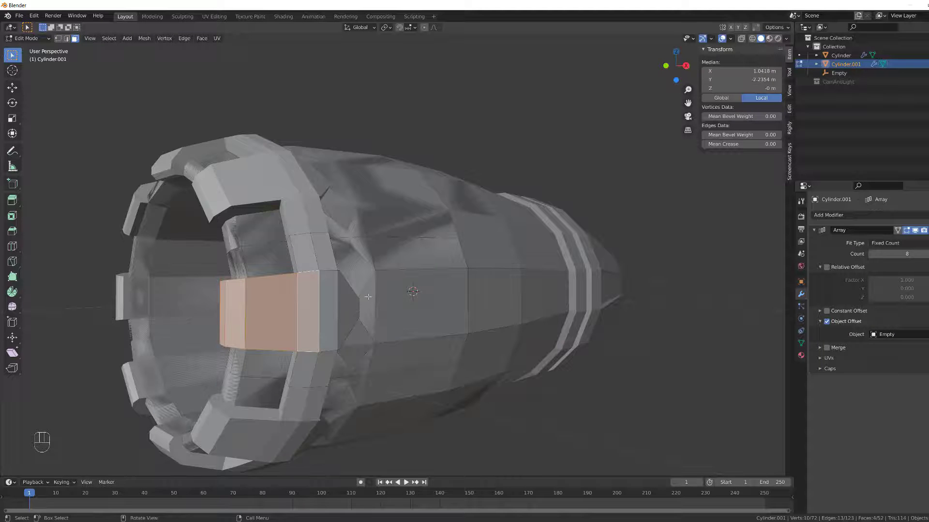
middle_click_drag(323, 297, 392, 292)
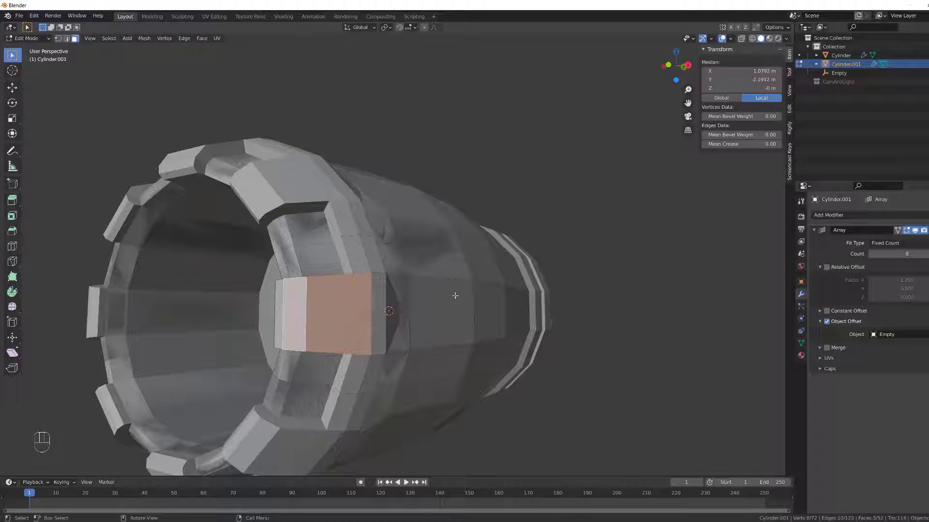
key("i")
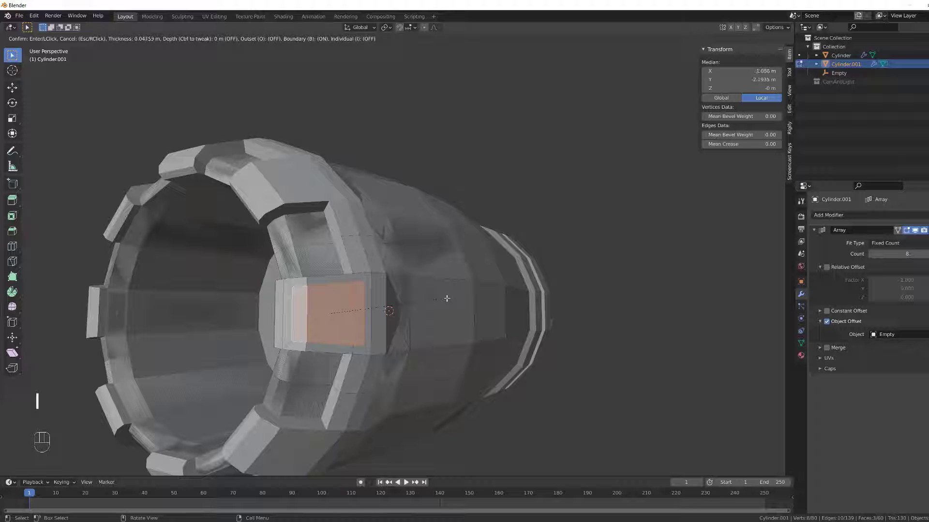
left_click(446, 298)
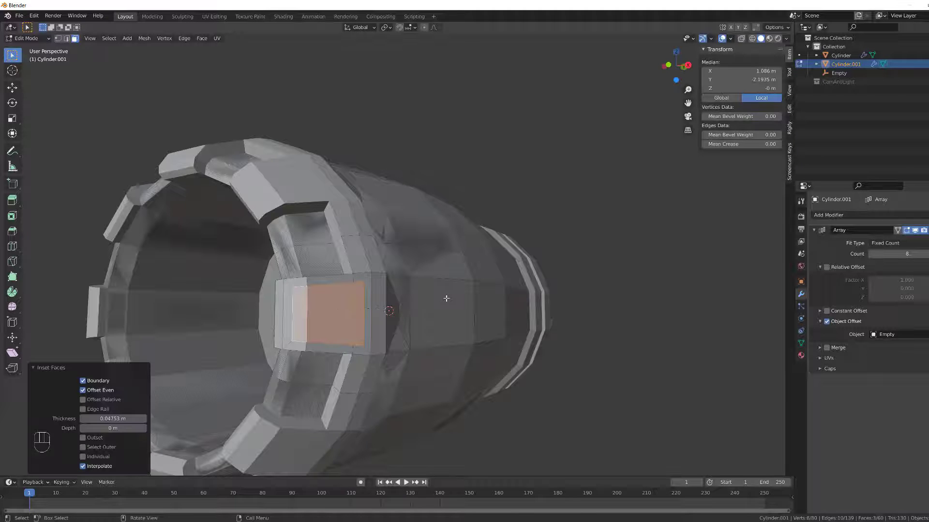
- Extrude the inset faces along their normals by about -0.04 m to form a recess, then deselect everything
key("alt+e")
left_click(445, 297)
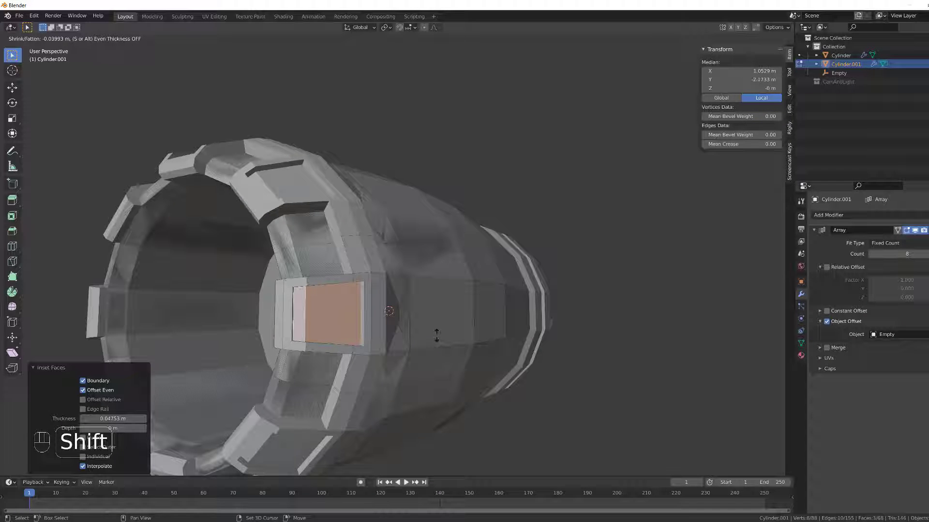
left_click(437, 335)
key("alt+a")
middle_click_drag(598, 251, 520, 265)
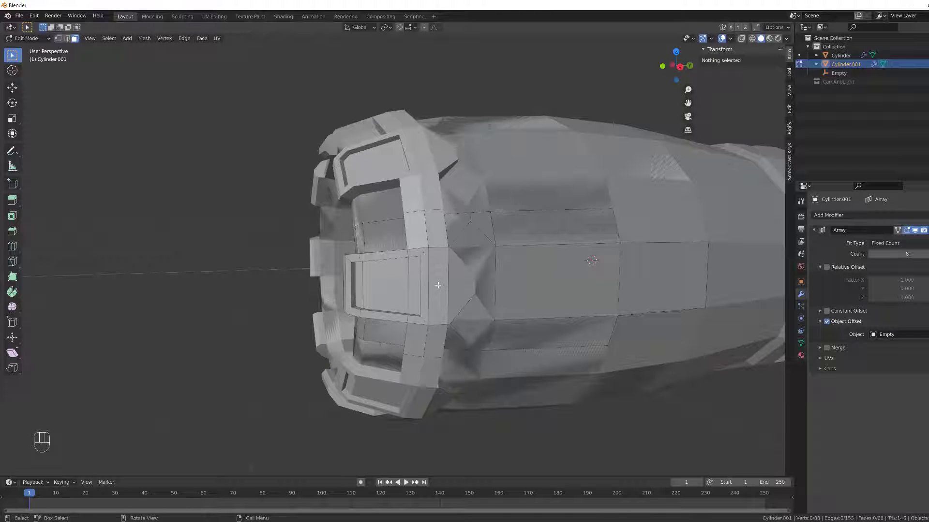
- Bevel the four outer long edges of the narrow raised strips above and below the block by about 0.033 m
key("2")
left_click(407, 230)
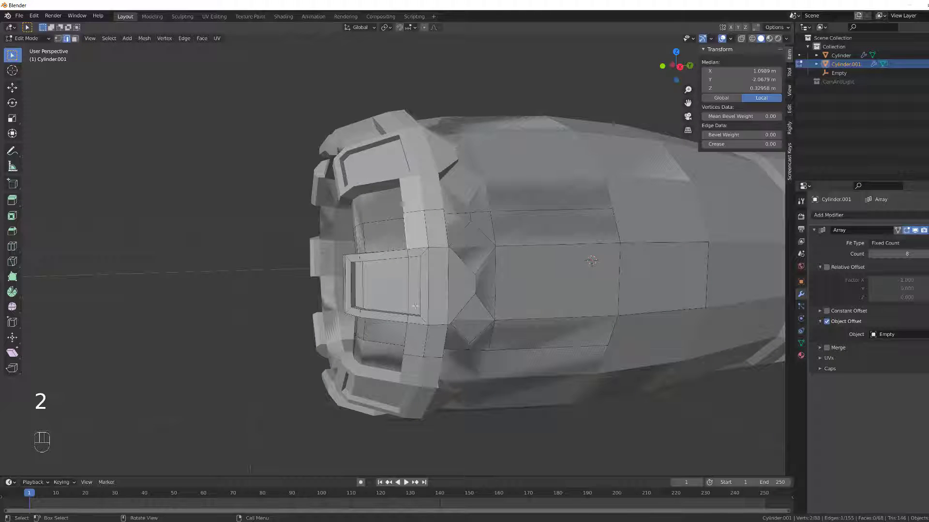
left_click(405, 342, "shift")
left_click(448, 321, "shift")
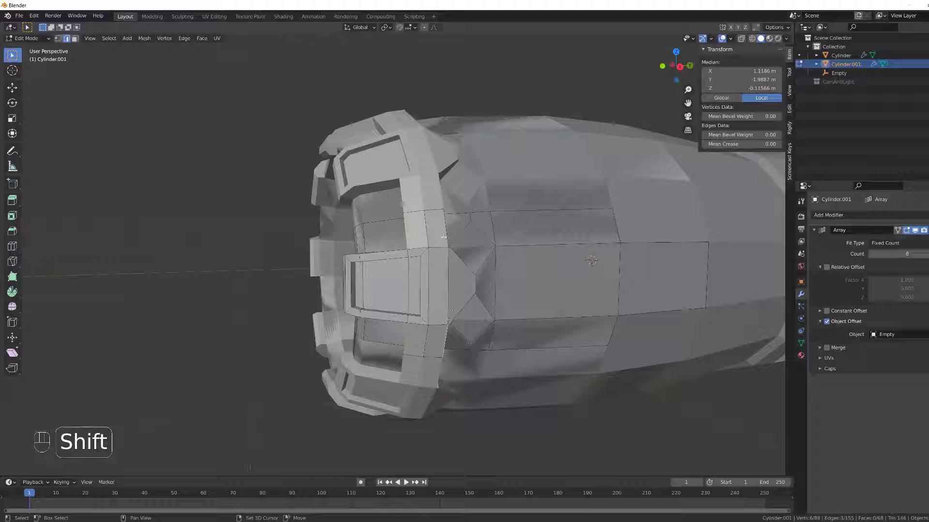
middle_click_drag(444, 237, 458, 262)
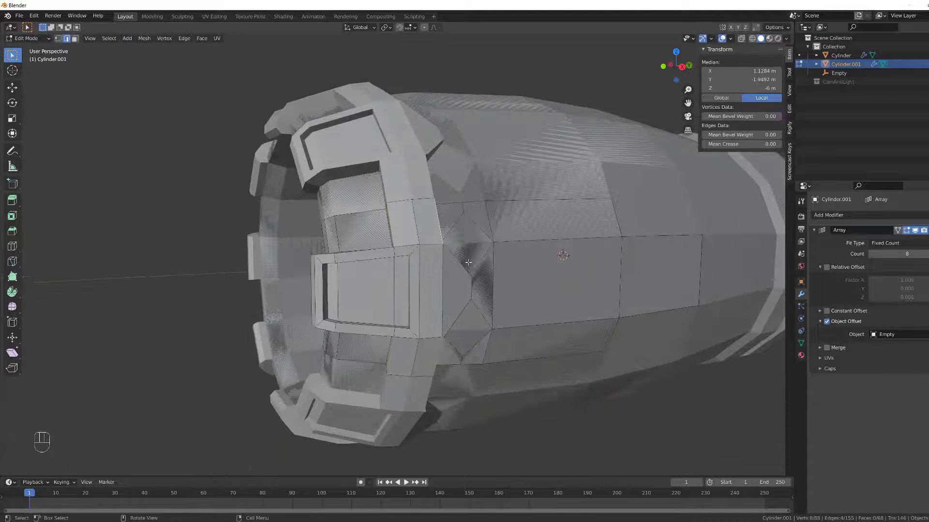
key("ctrl+b")
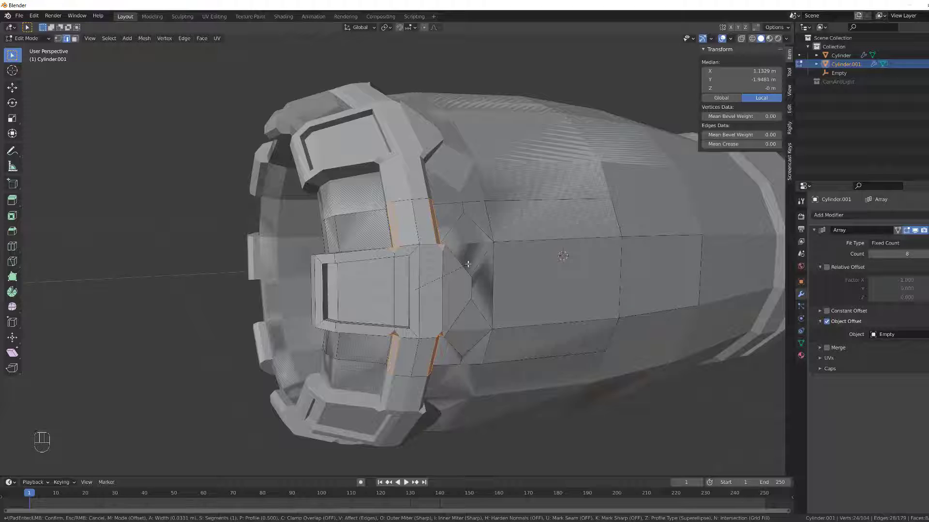
left_click(468, 264)
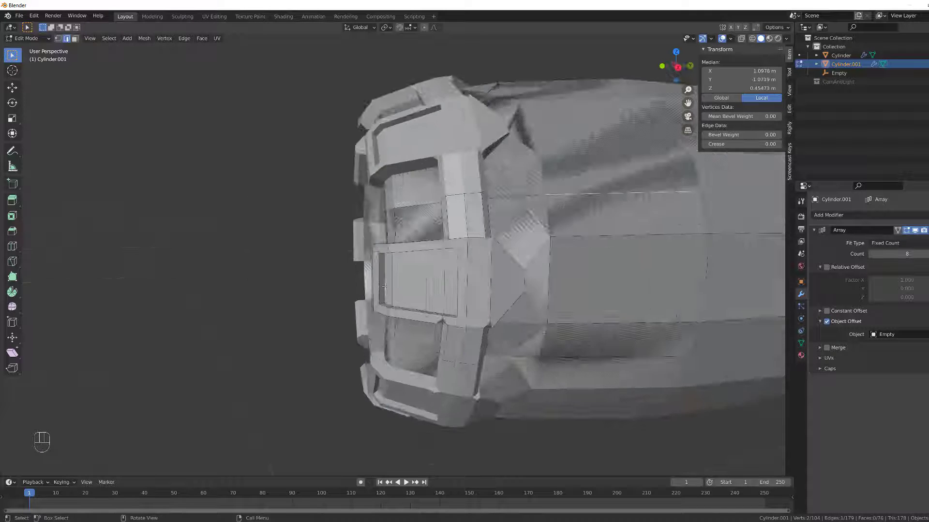
- Edge-slide the recess edge nearest the intake rim back by a factor of about 1, sloping the recess wall, and deselect
scroll(385, 287, "up", 2)
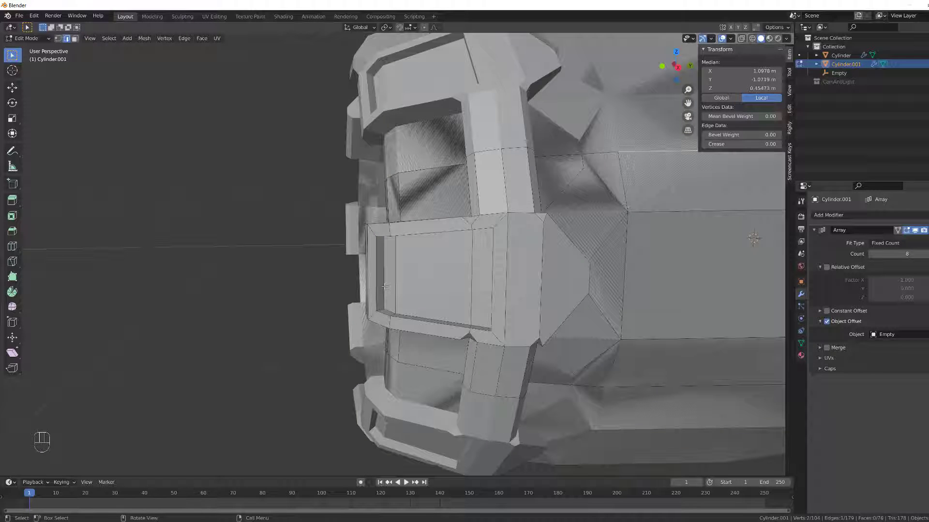
left_click(384, 270)
middle_click_drag(385, 286, 429, 284)
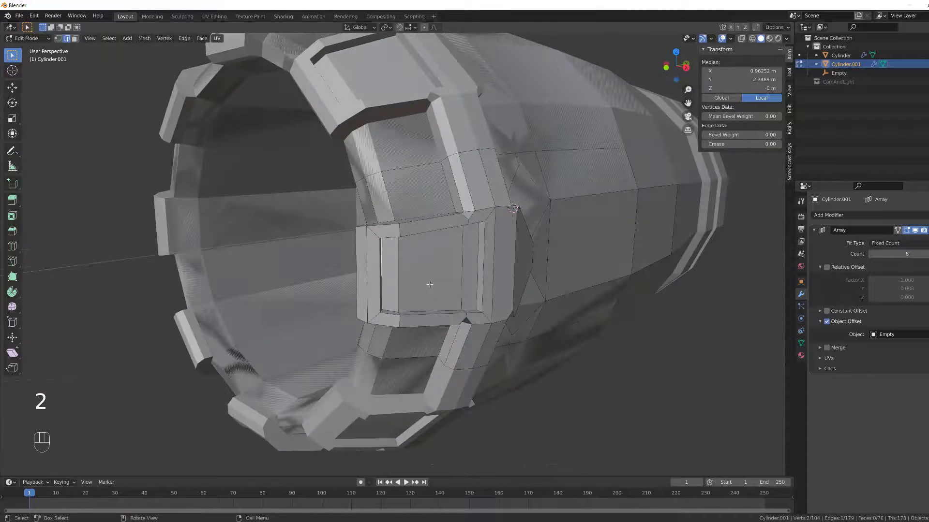
key("g")
key("g")
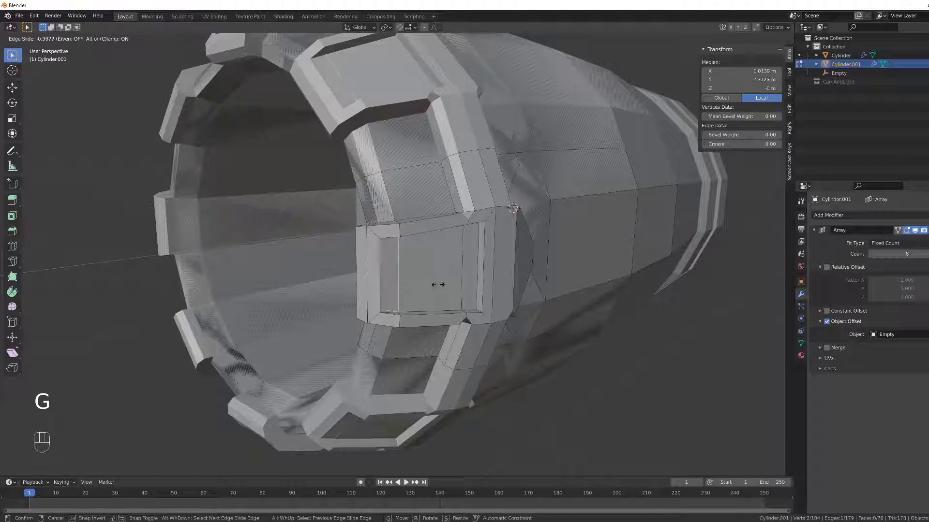
left_click(440, 285)
middle_click_drag(440, 285, 350, 279)
left_click(571, 278)
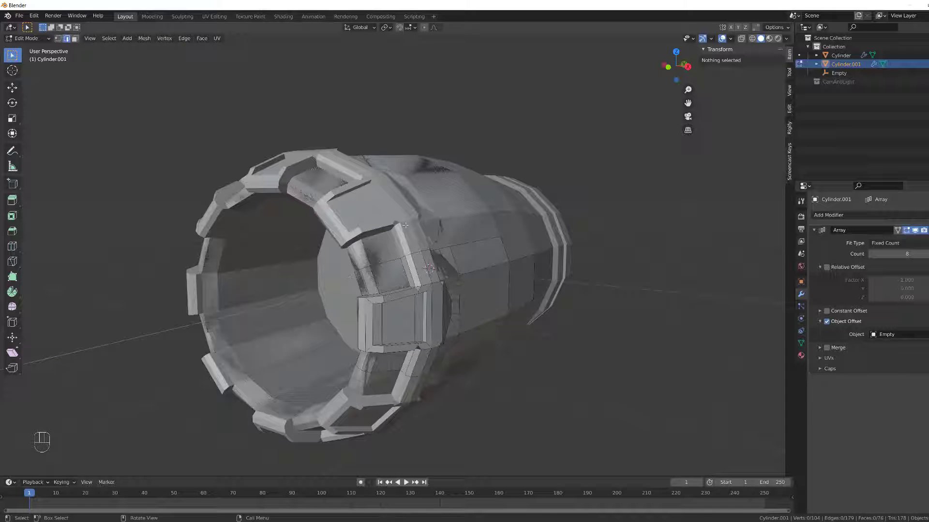
- Select the eight faces around the intake rim above and below the raised block, including the matching faces on the inner side
middle_click_drag(513, 287, 468, 307)
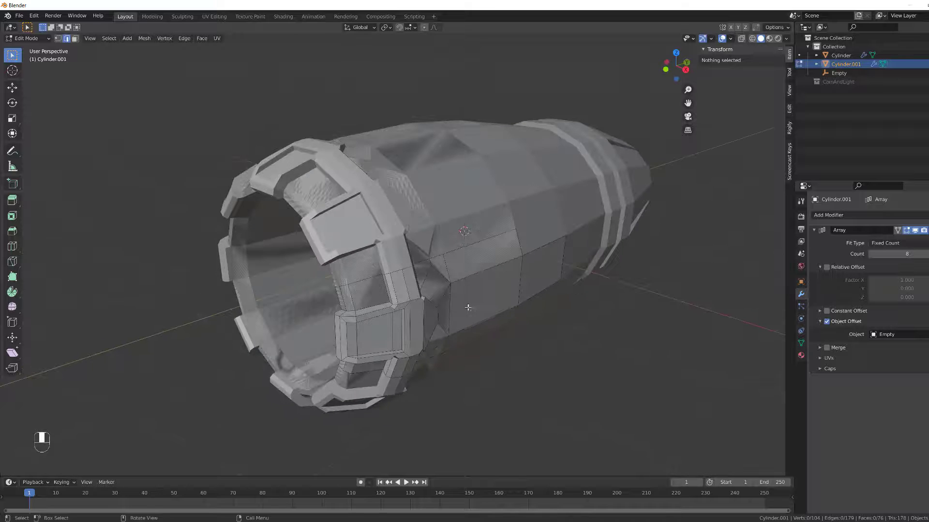
key("3")
scroll(386, 314, "up", 3)
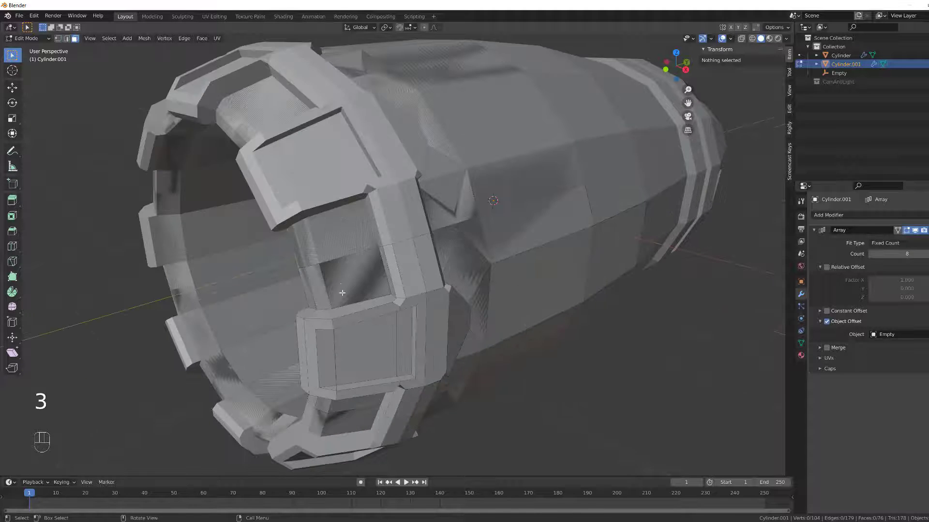
left_click(338, 285)
left_click(322, 293, "shift")
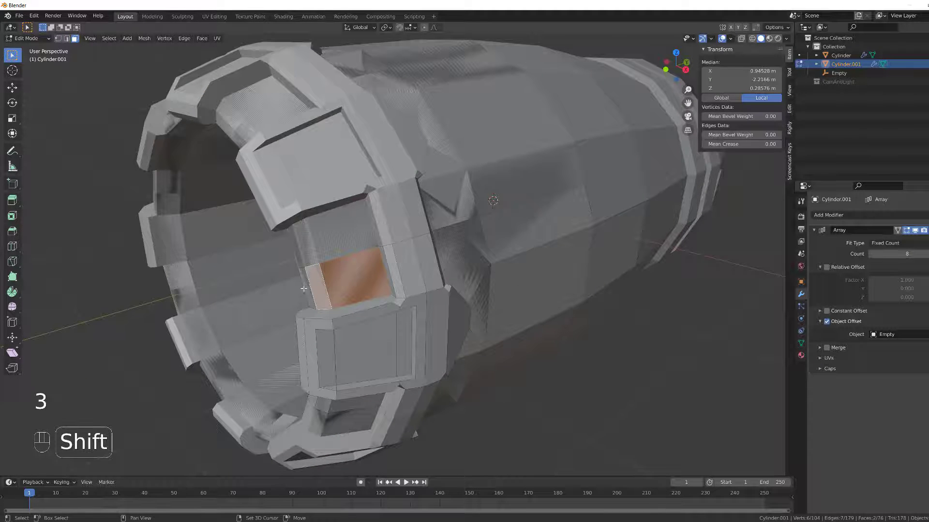
left_click(303, 289, "shift")
middle_click_drag(303, 289, 350, 287)
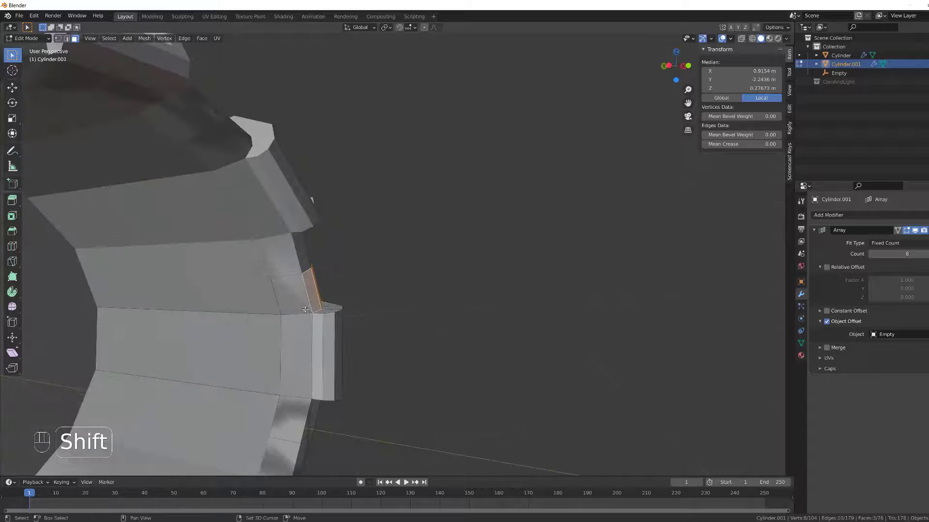
left_click(305, 309, "shift")
left_click_drag(305, 421, 338, 427, "shift")
middle_click_drag(336, 425, 283, 412)
left_click(382, 429, "shift")
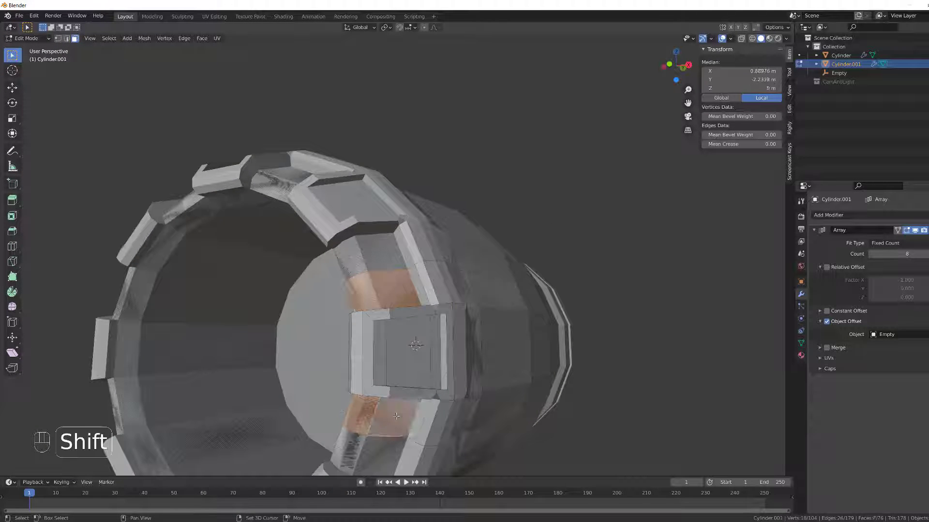
middle_click_drag(382, 428, 615, 280, "shift")
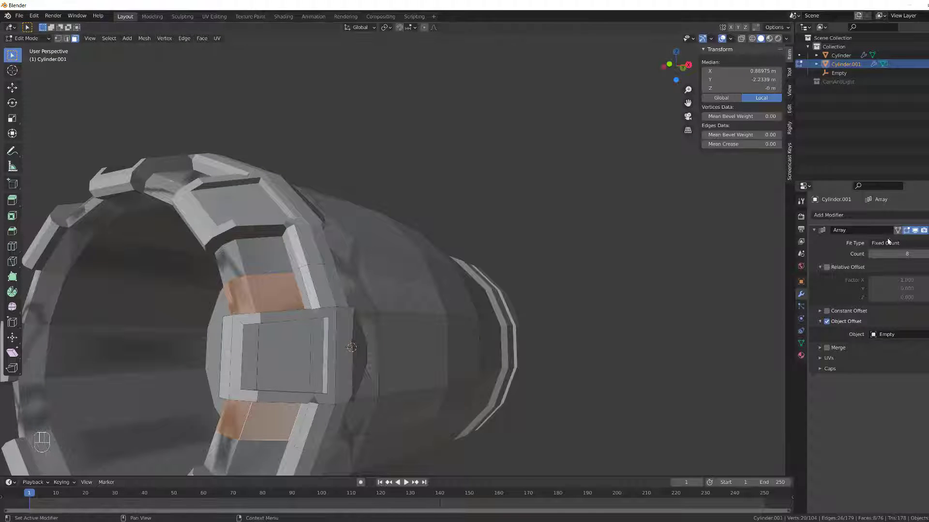
middle_click_drag(408, 326, 329, 306)
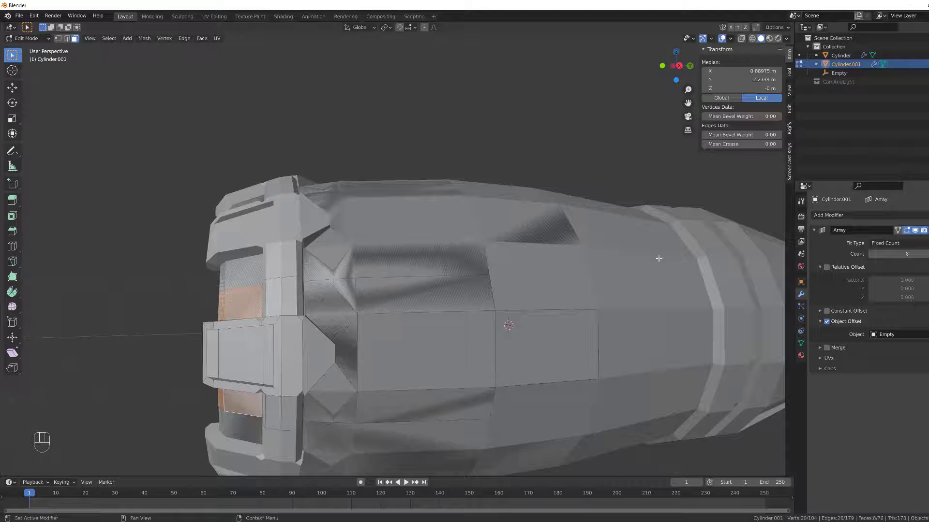
- Add the panel's body-surface faces behind the raised block to the selection and delete all selected faces
scroll(314, 323, "up", 1)
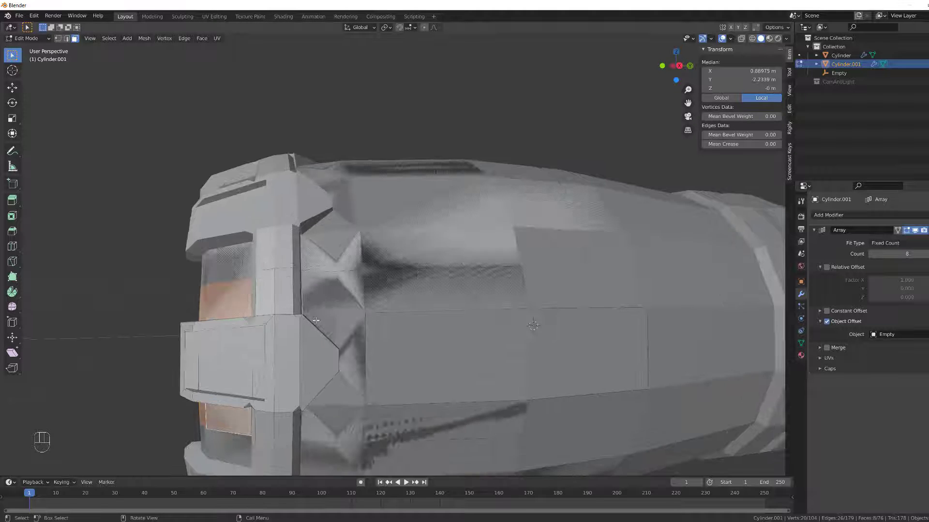
left_click_drag(308, 292, 373, 296, "shift")
left_click(356, 355, "shift")
left_click(435, 362, "shift")
left_click(556, 356, "shift")
middle_click_drag(537, 346, 324, 290)
left_click_drag(317, 290, 355, 271, "shift")
mouse_move(194, 257)
middle_mouse_down()
mouse_move(250, 251)
mouse_move(182, 254)
middle_mouse_up()
key("x")
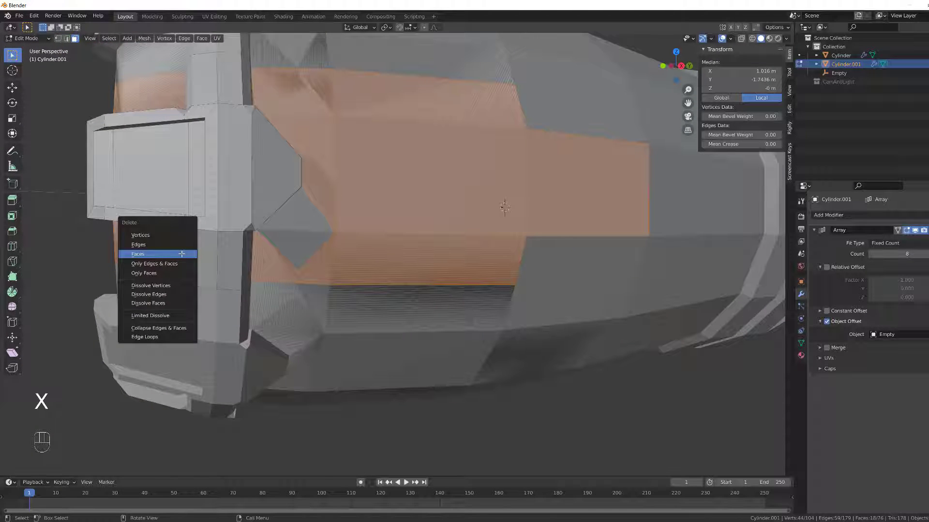
left_click(137, 254)
- Delete the leftover diamond-shaped face beside the block's pointed flap
left_click(302, 224)
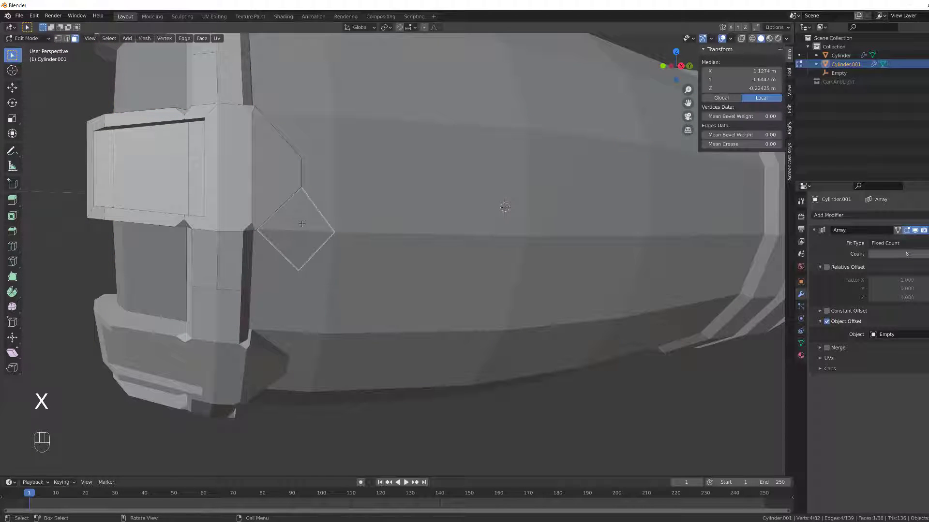
key("x")
left_click(301, 224)
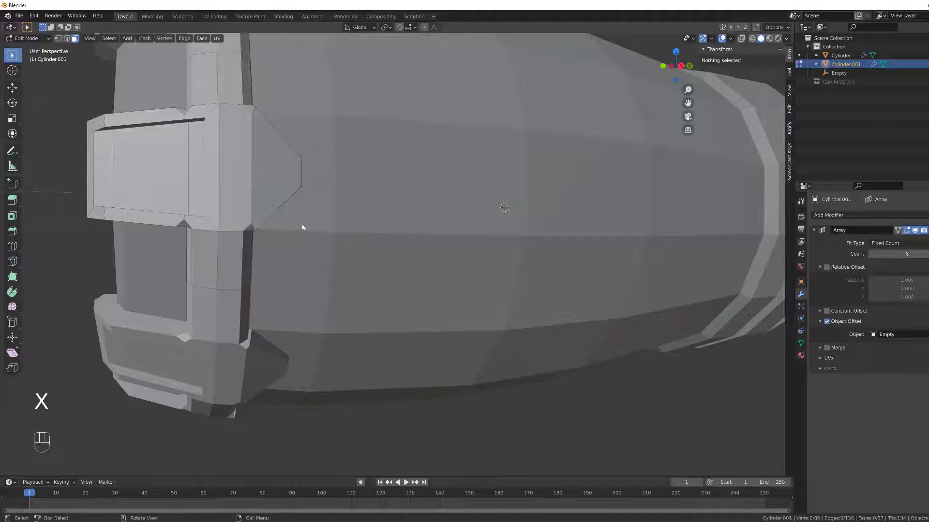
- Switch to editing the main thruster body and select the side face just behind the intake armour
mouse_move(301, 223)
middle_mouse_down()
mouse_move(339, 228)
mouse_move(313, 233)
middle_mouse_up()
scroll(314, 234, "down", 4)
middle_click_drag(345, 262, 400, 261, "shift")
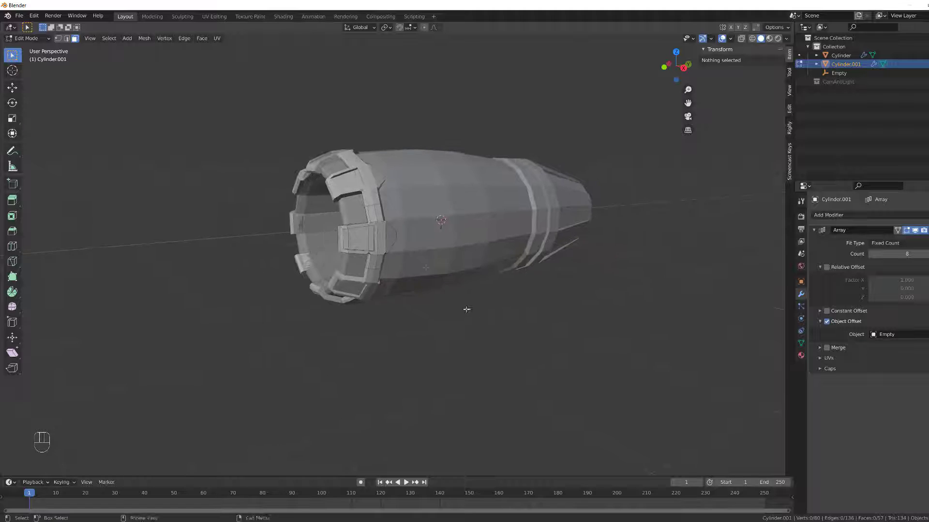
middle_click_drag(467, 309, 332, 346)
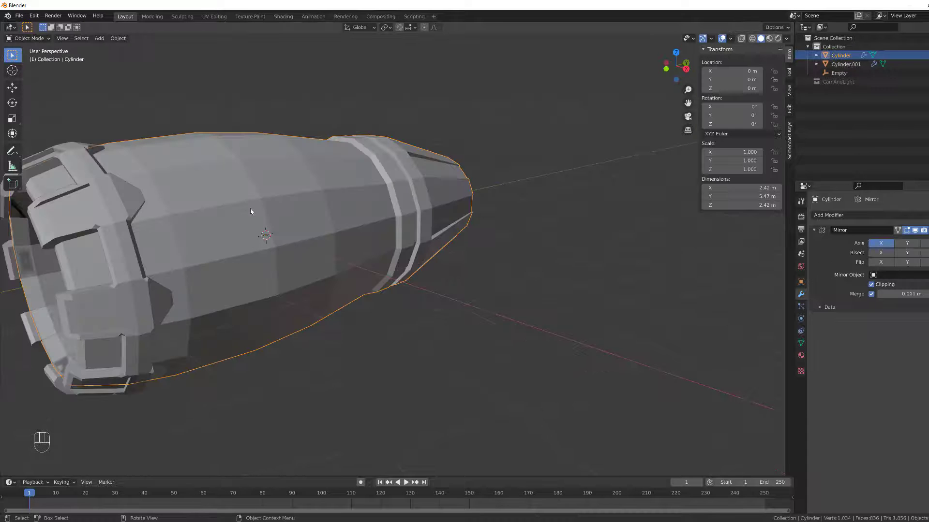
key("Tab")
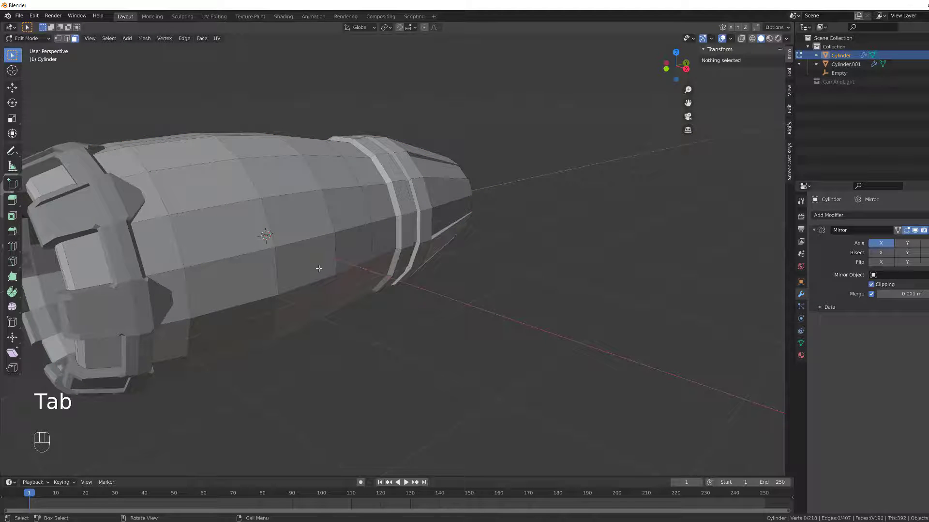
middle_click_drag(319, 268, 143, 271)
left_click(264, 273)
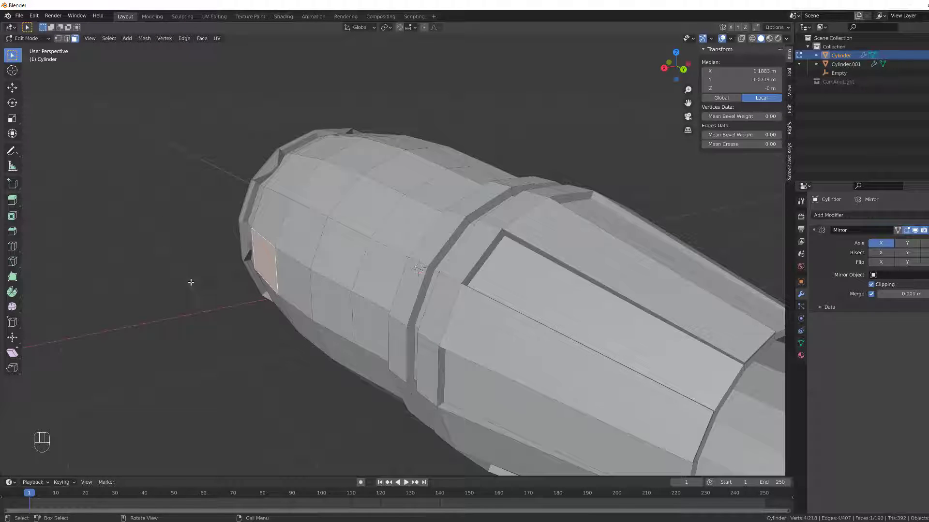
middle_click_drag(232, 298, 290, 259)
left_click(293, 261)
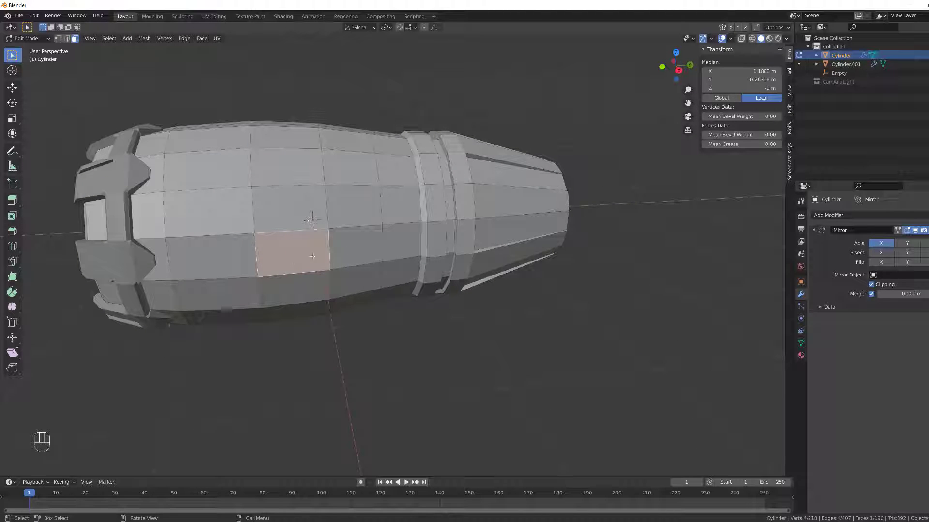
left_click(208, 256)
middle_click_drag(207, 257, 258, 177)
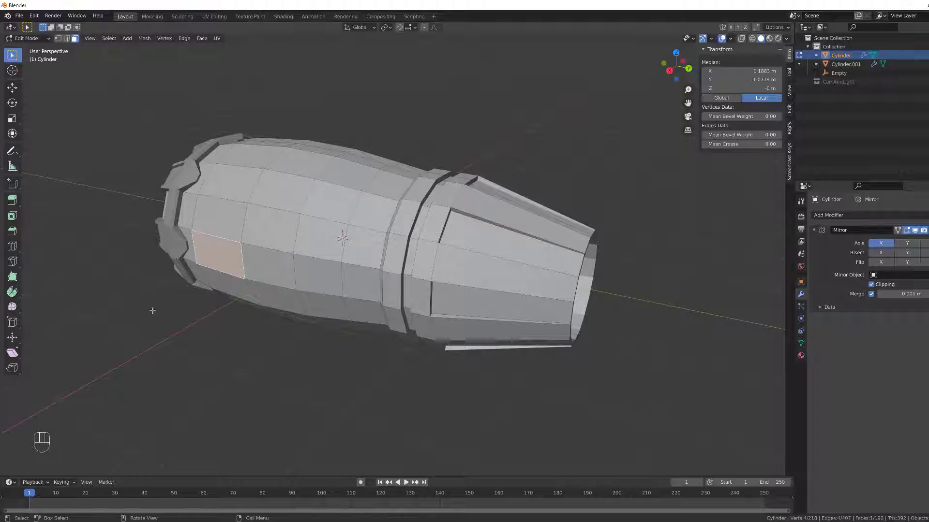
- Add a loop cut around the body just behind the intake armour, slide it by a factor of about 0.4, and deselect
scroll(142, 281, "up", 1)
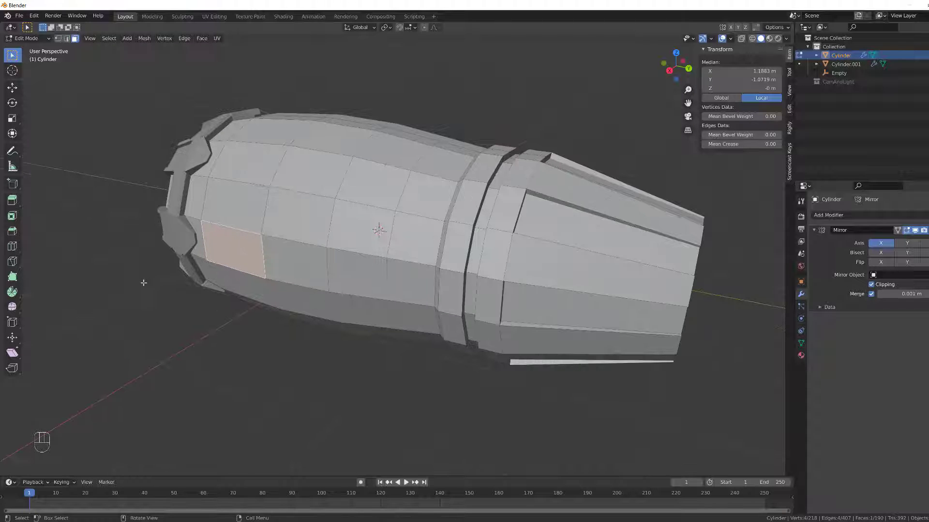
middle_click_drag(143, 283, 231, 272)
scroll(179, 265, "up", 3)
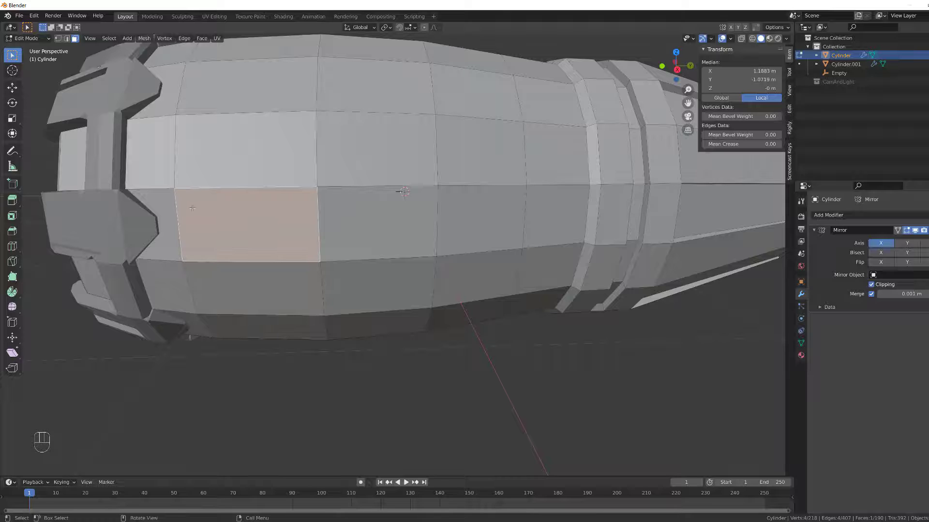
middle_click_drag(192, 208, 263, 251, "shift")
key("ctrl+r")
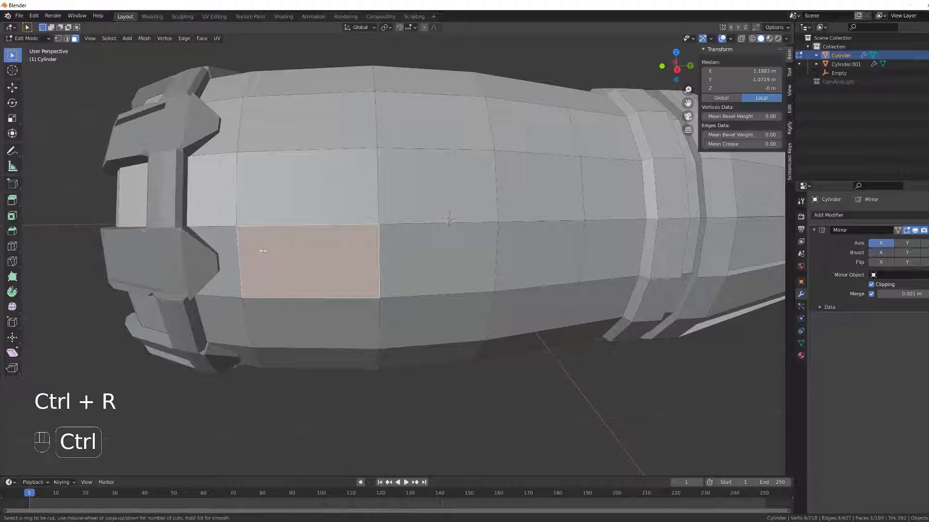
left_click(229, 224)
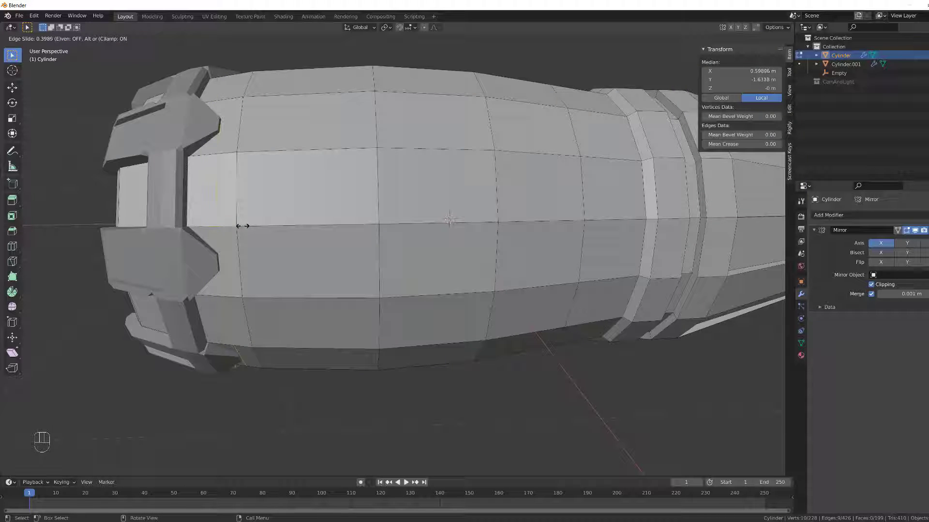
key("alt+a")
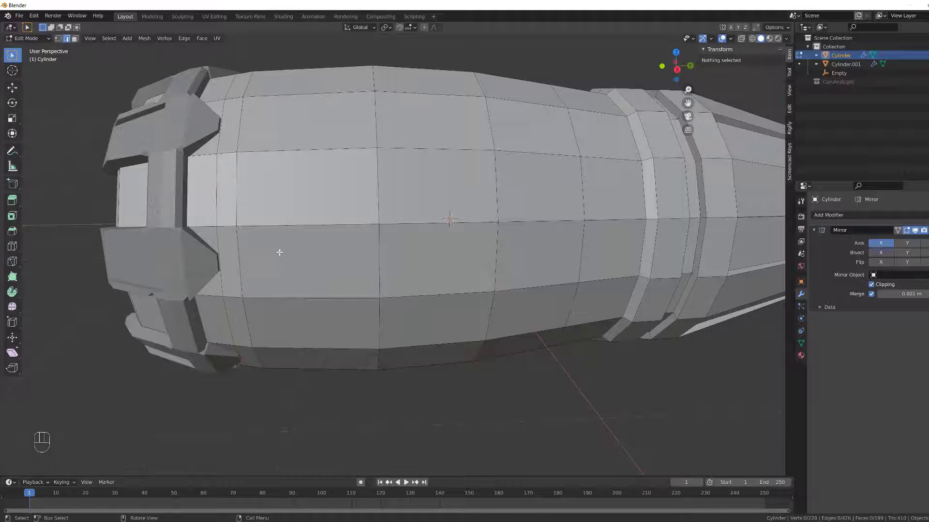
- Edge-slide the two crosswise edges of the upper diagonal panel toward the rear rings by a factor of about -0.9
middle_click_drag(278, 254, 267, 320)
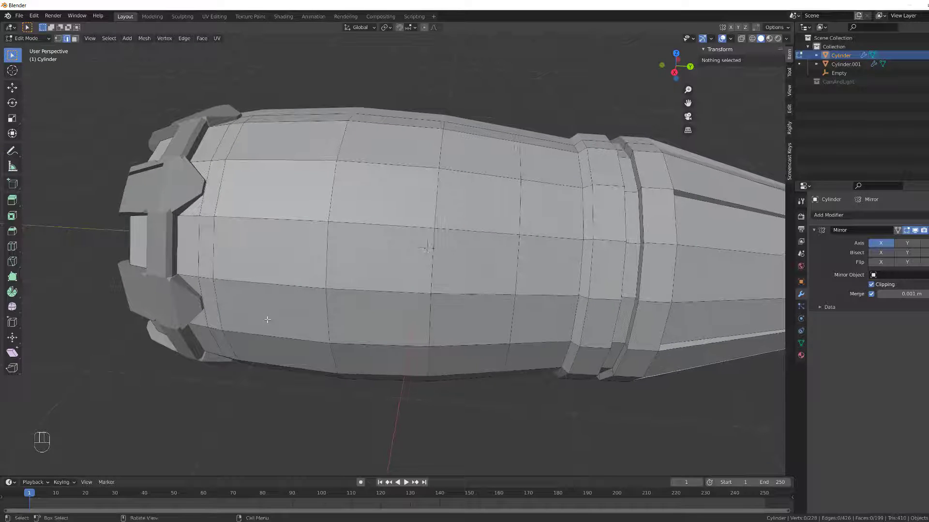
left_click(333, 184)
left_click(439, 195, "shift")
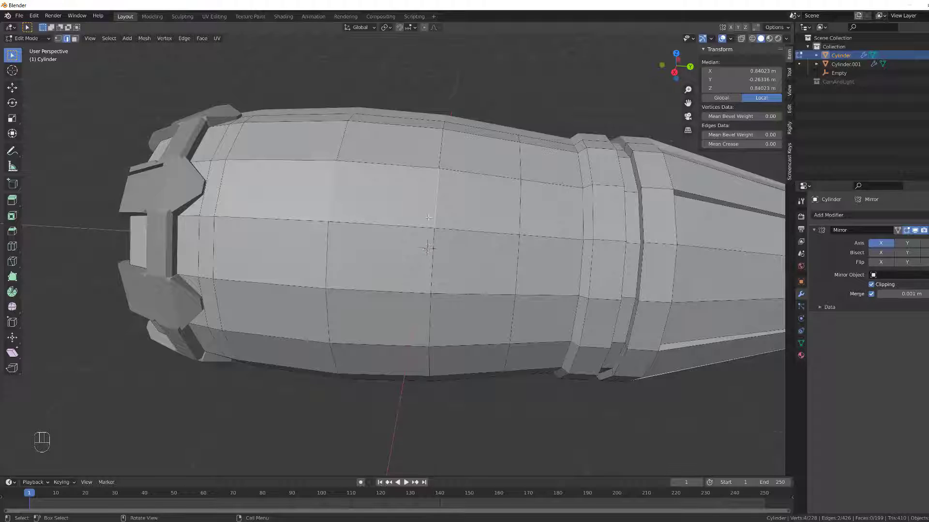
key("g")
key("g")
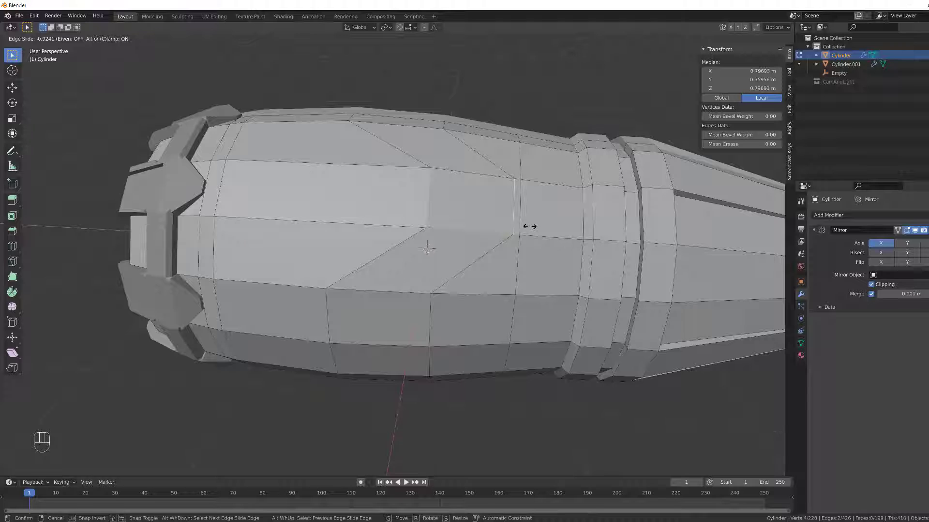
left_click(527, 227)
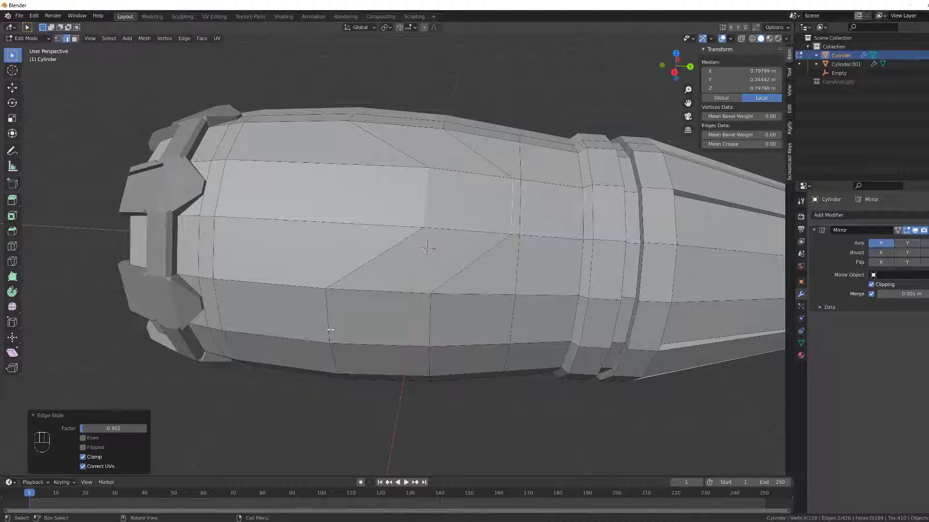
left_click(325, 345, "shift")
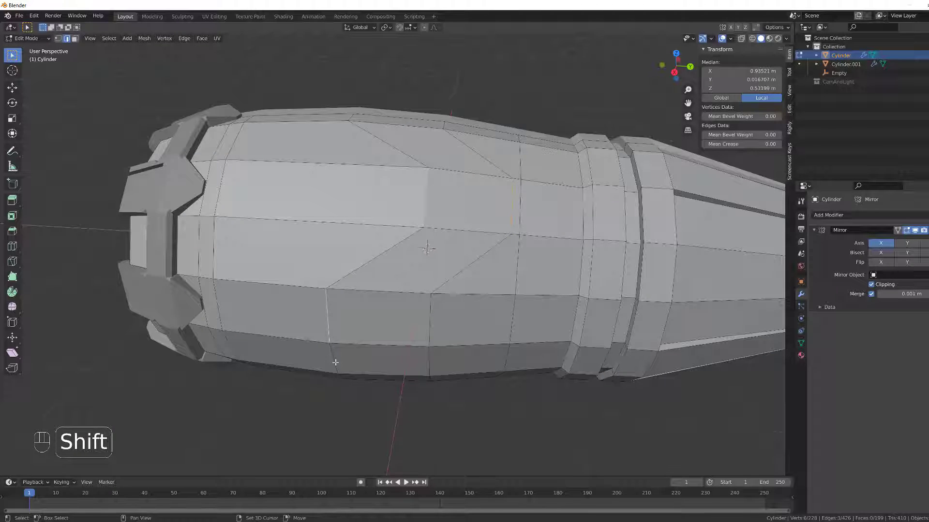
left_click(335, 362, "shift")
key("g")
key("g")
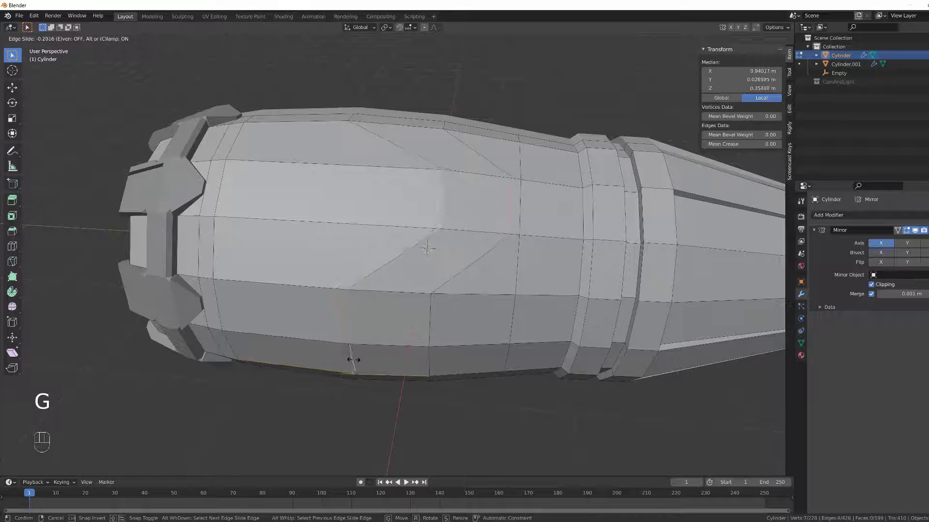
left_click(353, 356)
- Edge-slide the two neighbouring front edges on the side of the body toward the intake, widening the zigzag band there
left_click(327, 322)
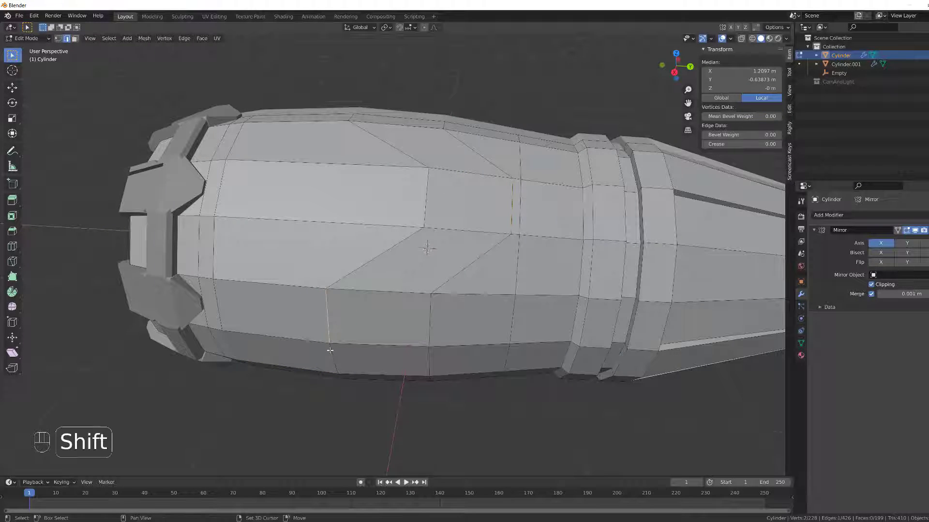
left_click(330, 351, "shift")
key("g")
key("g")
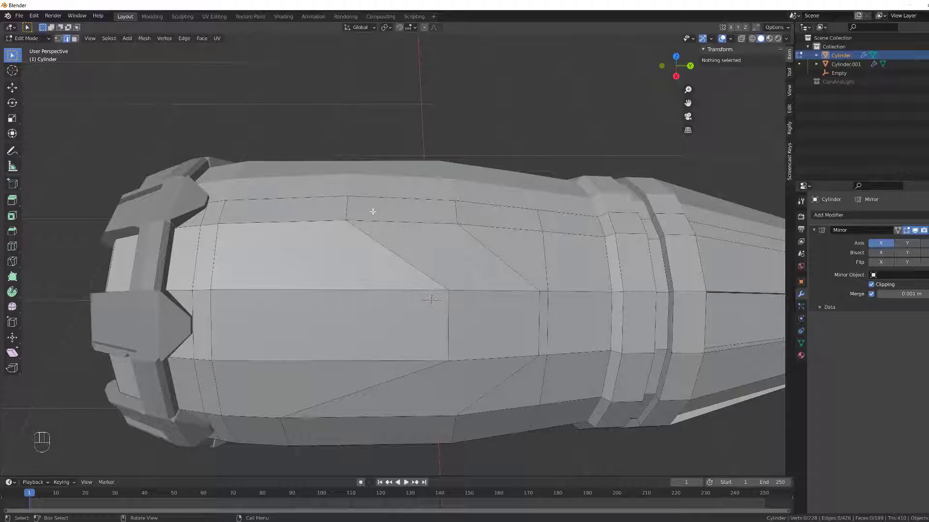
- Select the zigzag face band and its extension onto the rear ring, and extrude it along normals by about 0.04 m
key("3")
left_click(373, 211)
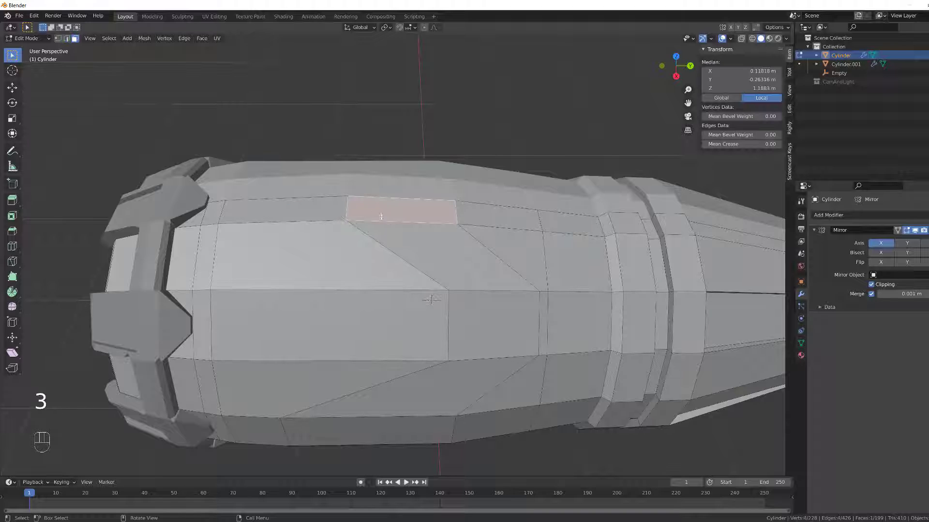
left_click(417, 225, "shift")
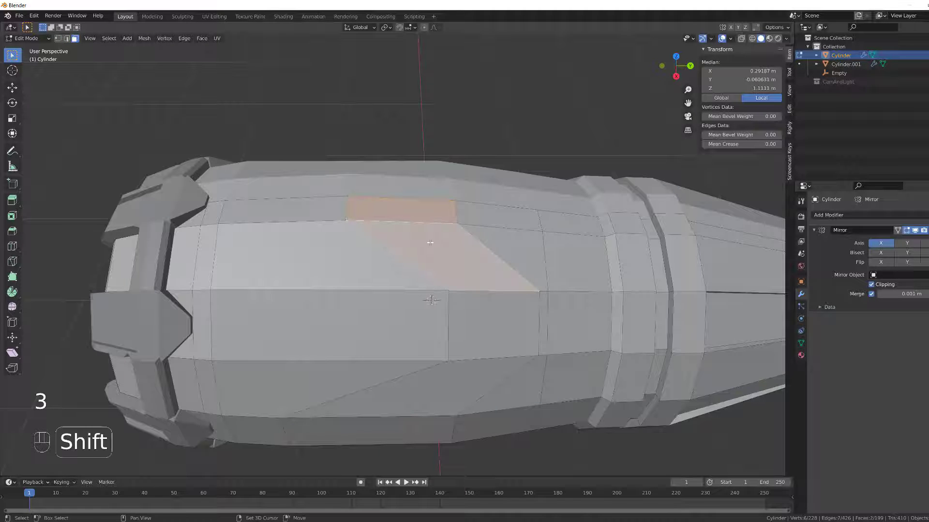
left_click(411, 219, "alt")
scroll(411, 219, "down", 2)
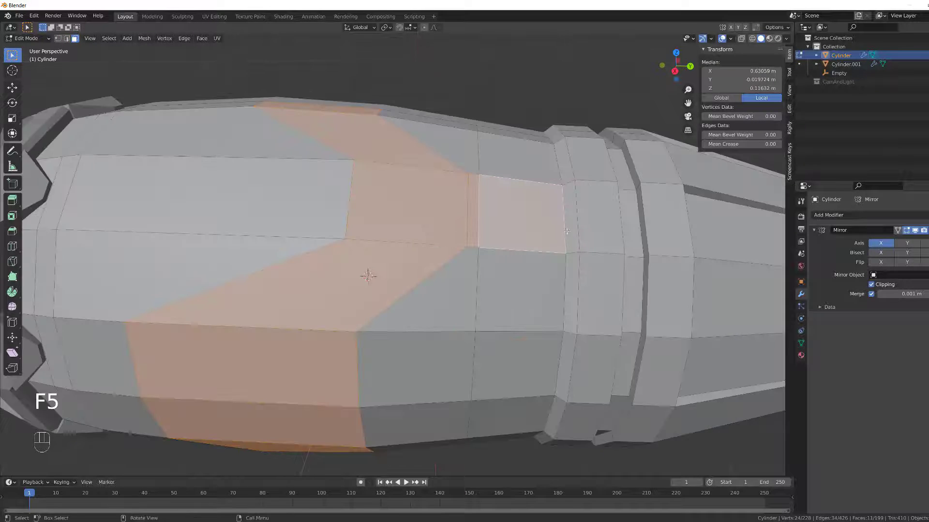
left_click(572, 232, "shift")
key("alt+e")
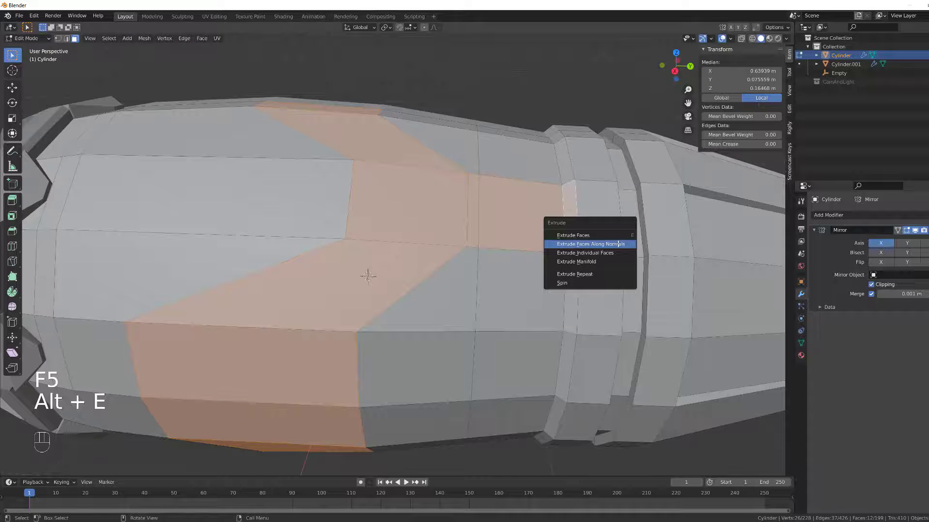
left_click(619, 246)
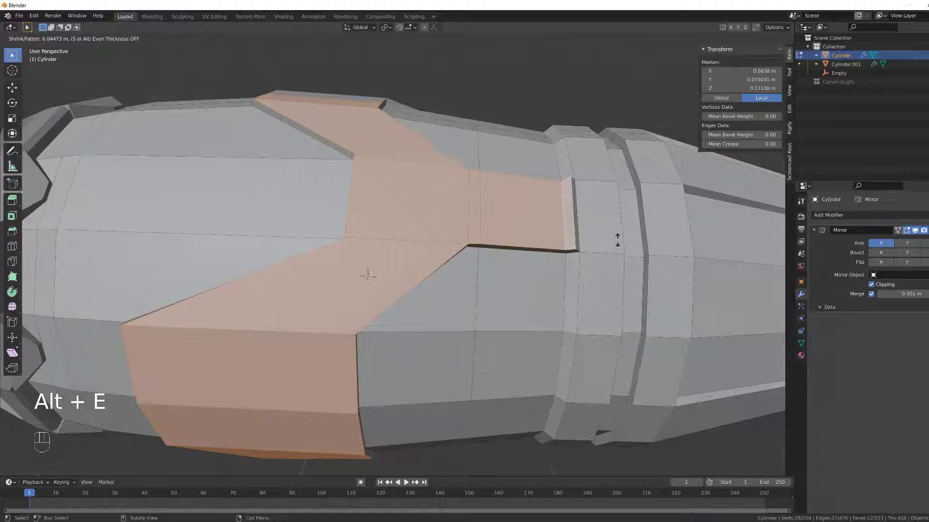
left_click(534, 281)
- Edge-slide the rear end edge of the raised band by a factor of -1 so it meets the ring
key("2")
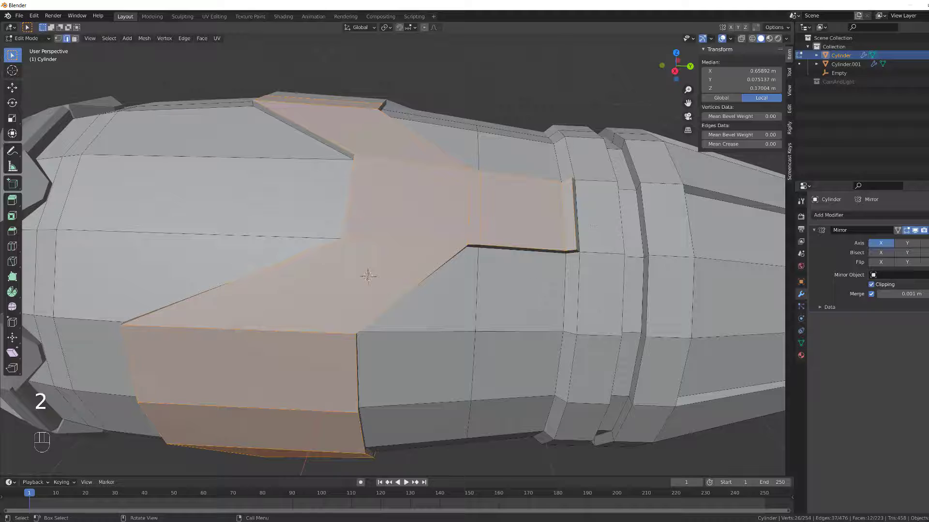
left_click(575, 233)
middle_click_drag(575, 232, 532, 237)
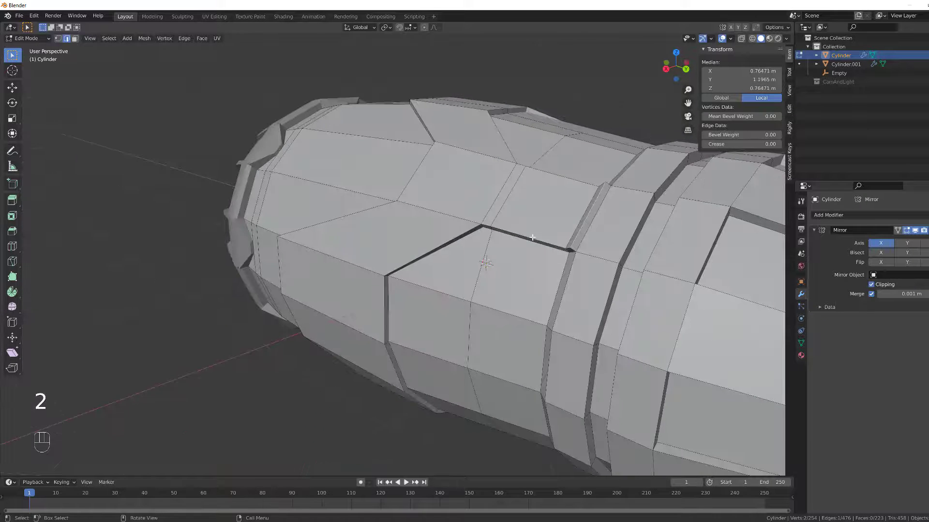
key("g")
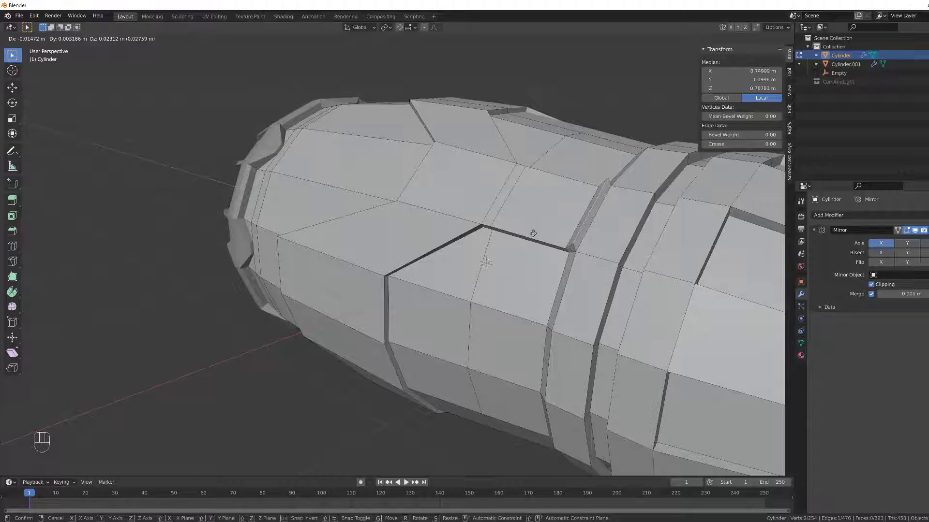
left_click(533, 233)
key("F5")
key("g")
key("g")
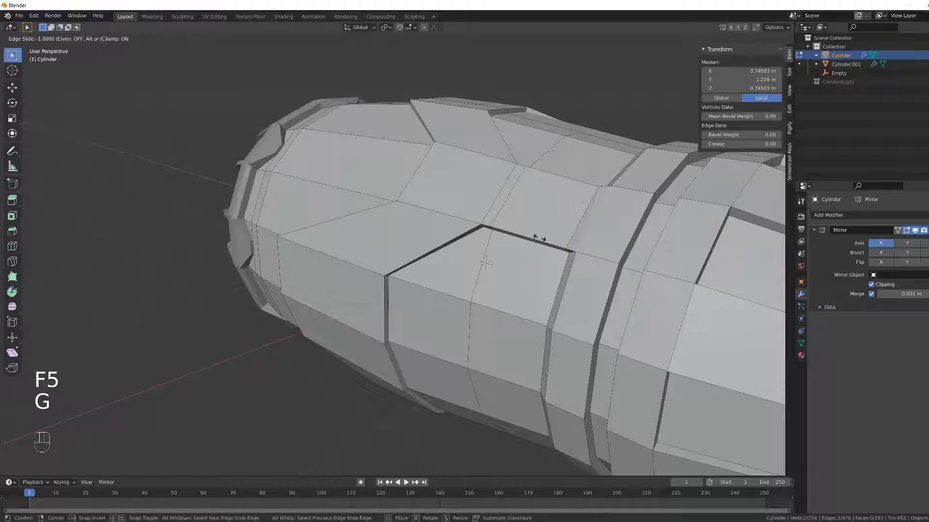
left_click(539, 238)
- Inset the long face between the intake armour and the raised zigzag band by about 0.07 m
middle_click_drag(539, 238, 572, 250)
scroll(558, 238, "up", 6)
scroll(568, 249, "down", 3)
mouse_move(380, 276)
middle_mouse_down("shift")
mouse_move(467, 273)
mouse_move(441, 279)
mouse_move(497, 286)
mouse_move(431, 285)
mouse_move(387, 302)
mouse_move(508, 303)
mouse_move(385, 303)
mouse_move(395, 288)
mouse_move(377, 285)
middle_mouse_up("shift")
scroll(466, 273, "down", 1)
scroll(467, 273, "down", 4)
scroll(433, 289, "down", 2)
key("3")
left_click(344, 238)
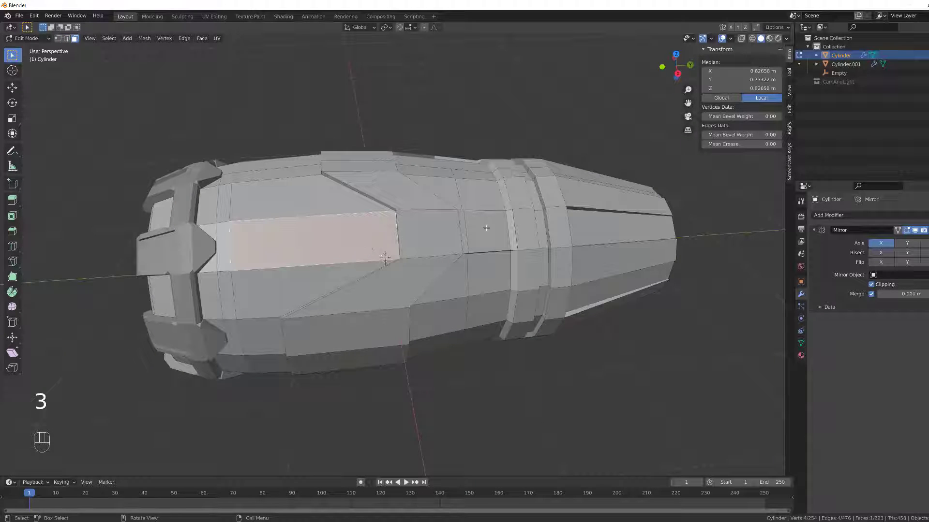
key("i")
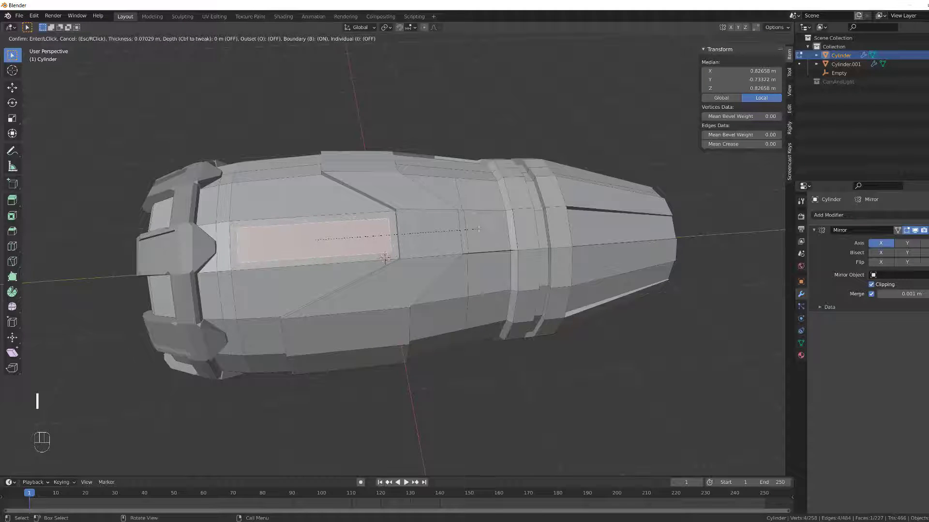
left_click(478, 228)
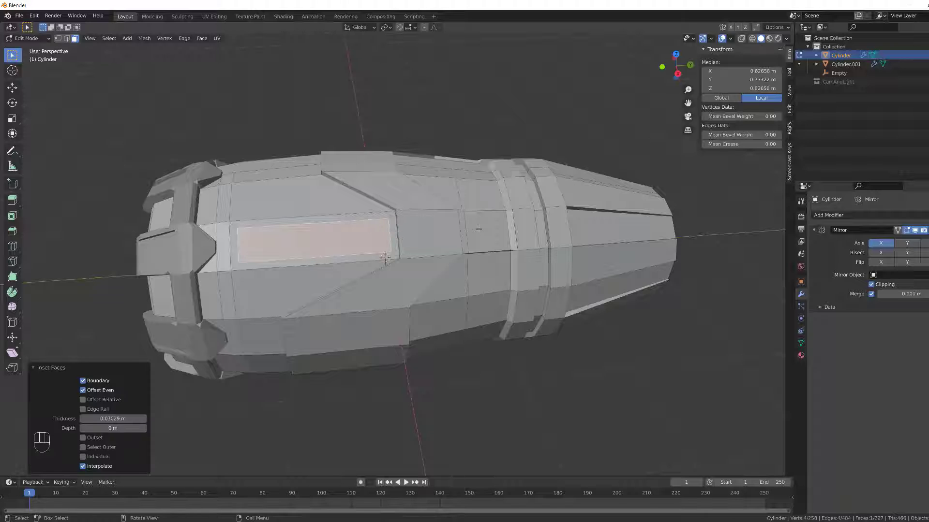
key("e")
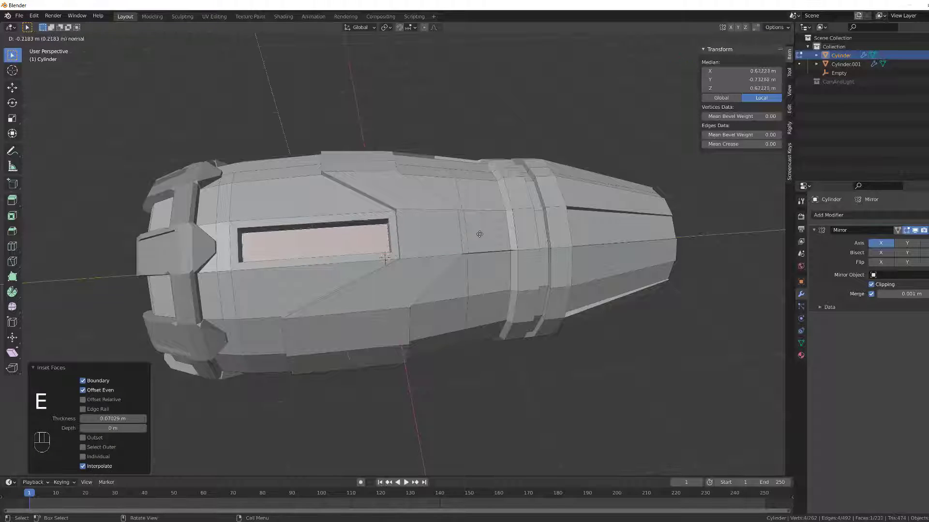
left_click(479, 234)
middle_click_drag(480, 235, 321, 251)
key("F5")
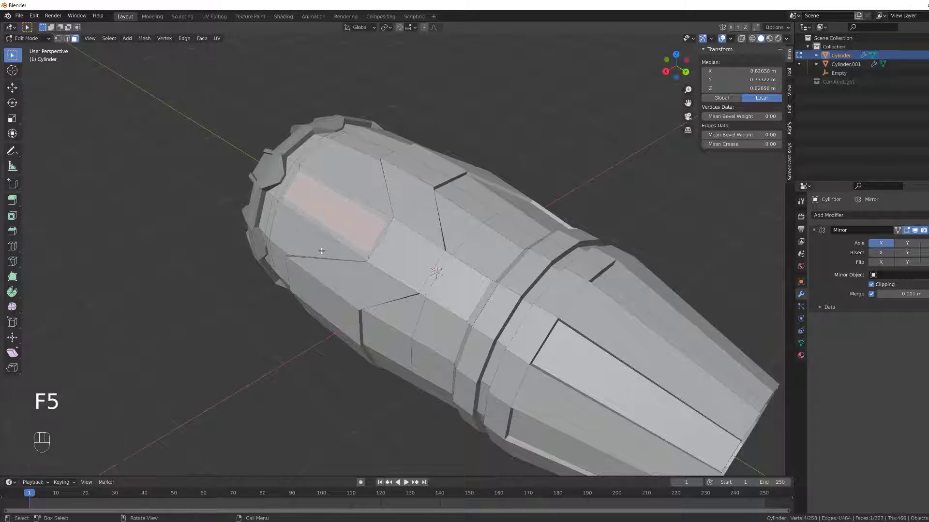
- Extrude the inset face beside the intake armour inward by about 0.15 m to form a recess
key("e")
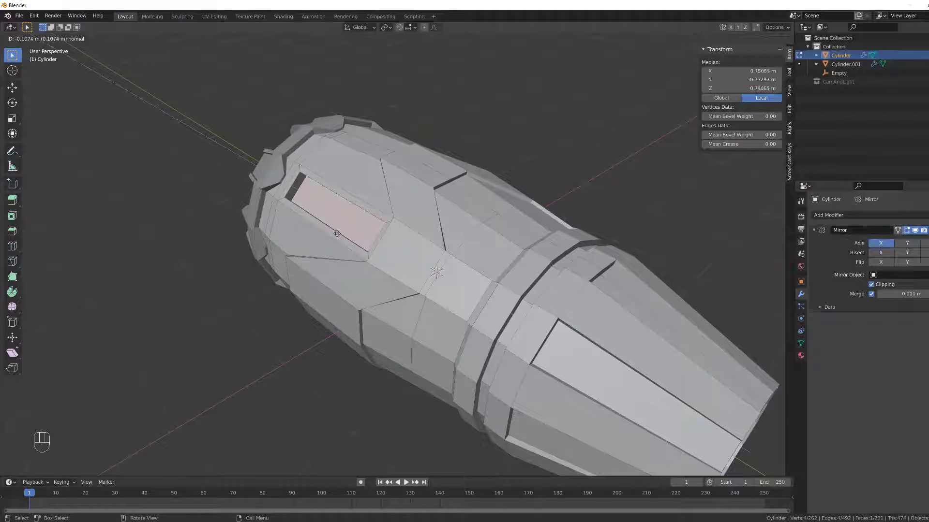
left_click(340, 239)
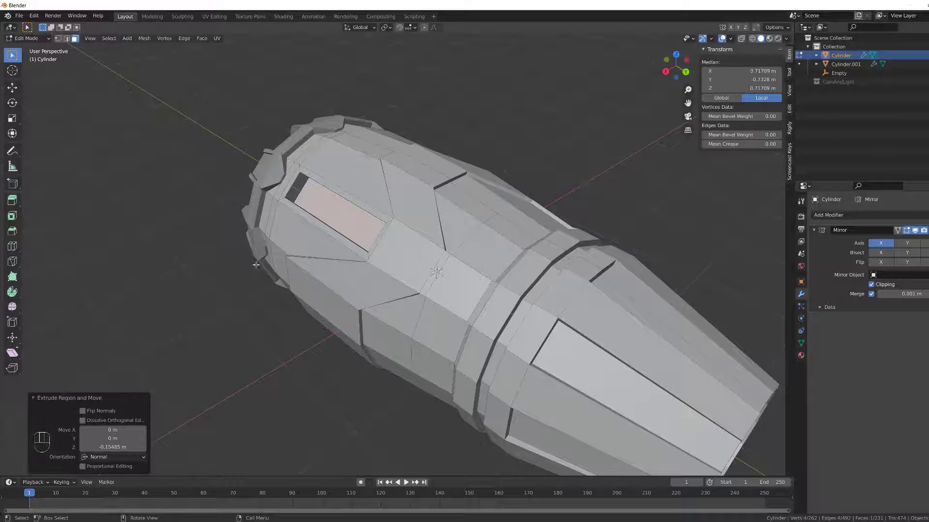
middle_click_drag(261, 263, 241, 253)
left_click(399, 263)
middle_click_drag(372, 205, 229, 202, "shift")
scroll(229, 201, "up", 2)
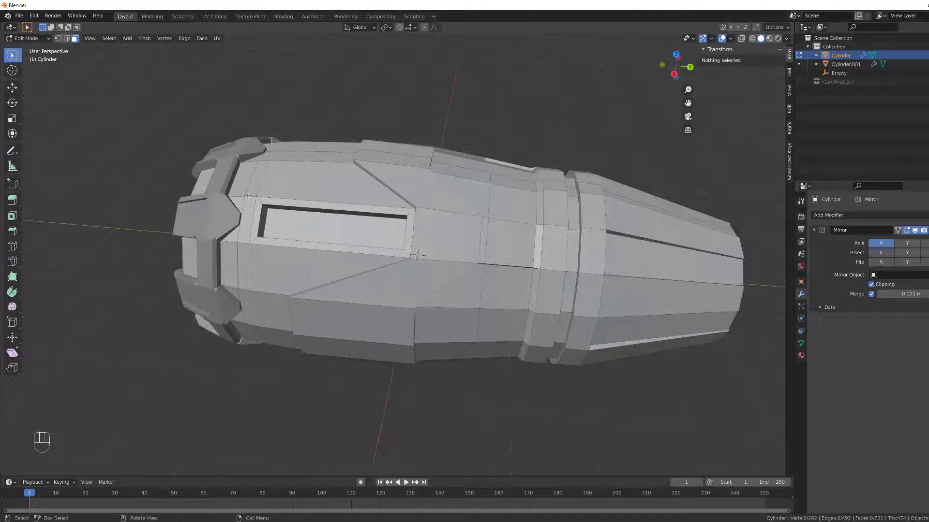
- Select the narrow face ring between the intake armour and the recess, and extrude it inward along normals by about 0.09 m
left_click(247, 196, "alt")
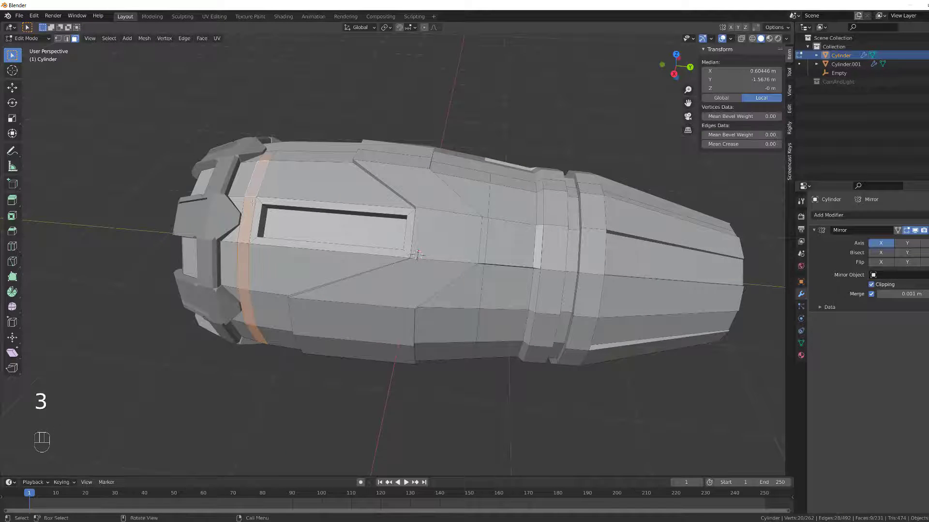
middle_click_drag(248, 196, 323, 200)
key("alt+e")
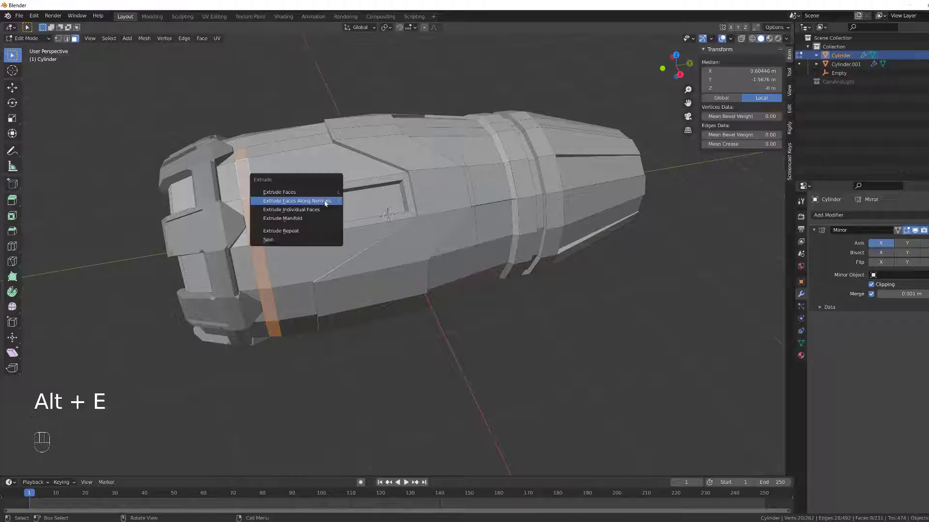
left_click(324, 201)
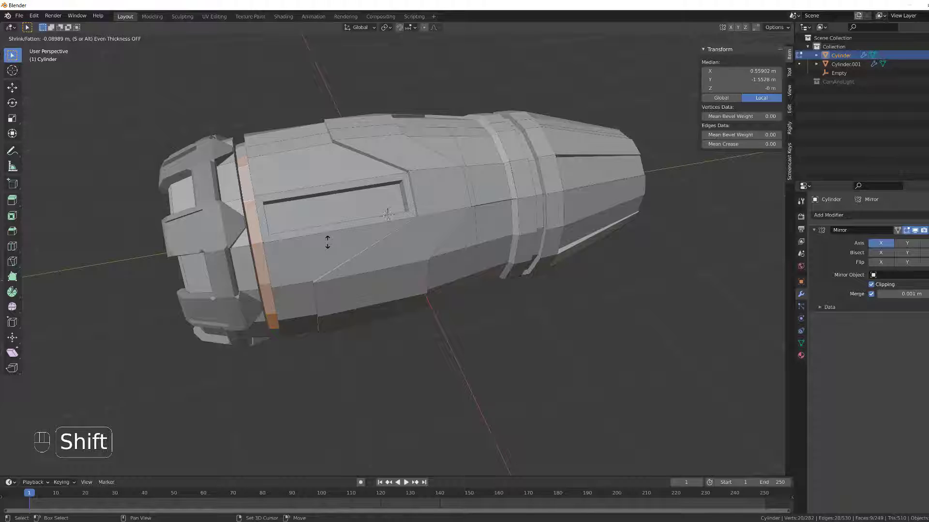
left_click(328, 242)
middle_click_drag(280, 408, 291, 369)
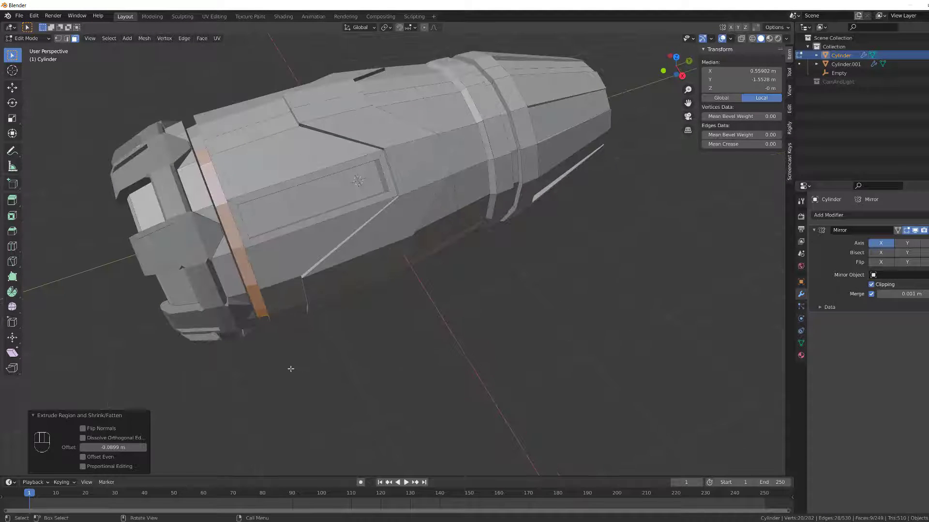
left_click(290, 369)
- Bevel both outer edge loops of the groove behind the intake armour with one segment, about 0.023 m wide
key("2")
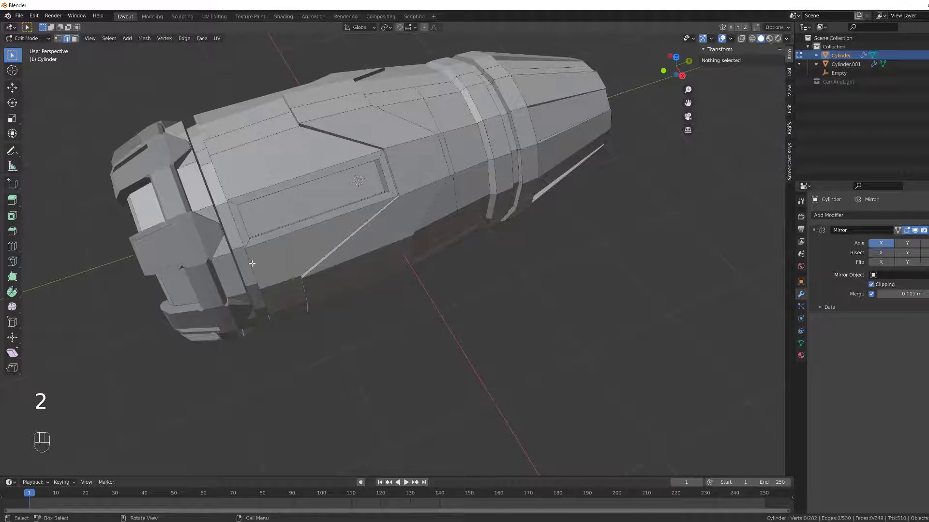
key("alt")
left_click(252, 264, "alt")
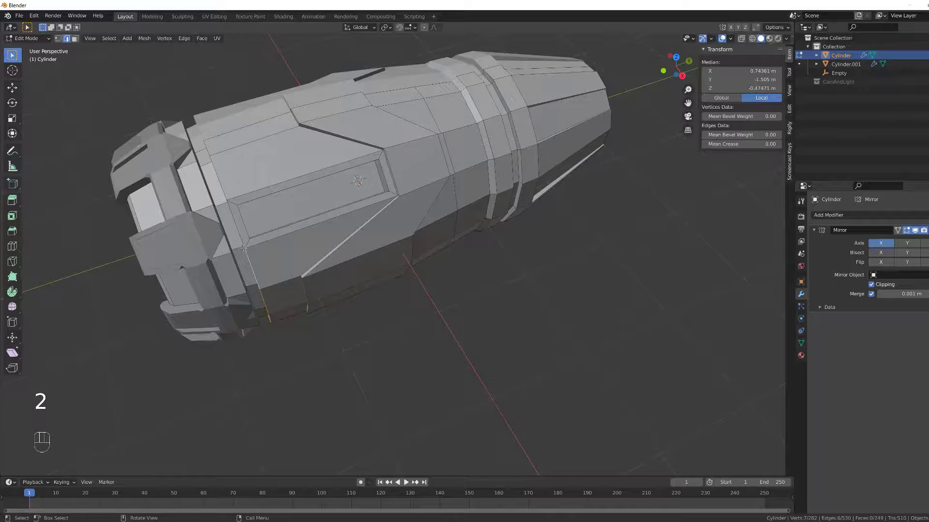
middle_click_drag(243, 248, 208, 218)
scroll(207, 218, "up", 3)
left_click(465, 116, "alt+shift")
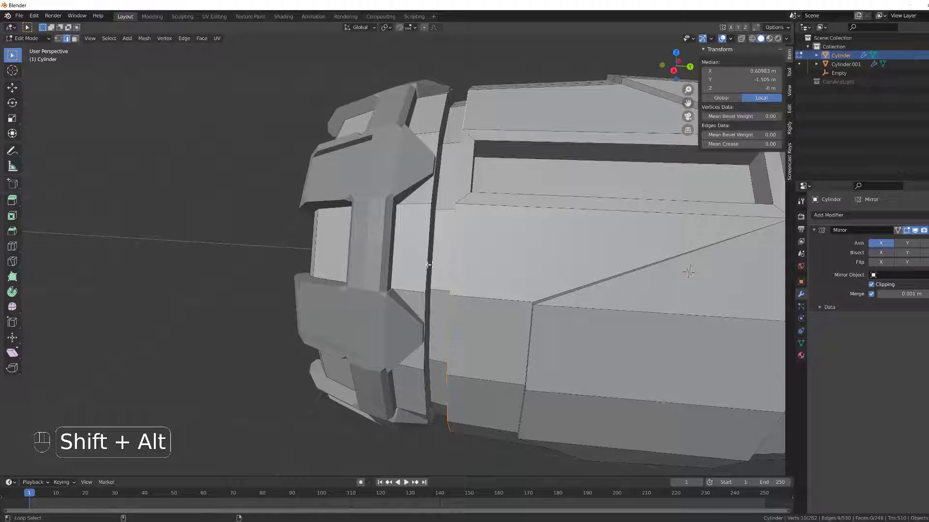
left_click(426, 265, "alt+shift")
middle_click_drag(427, 265, 435, 270)
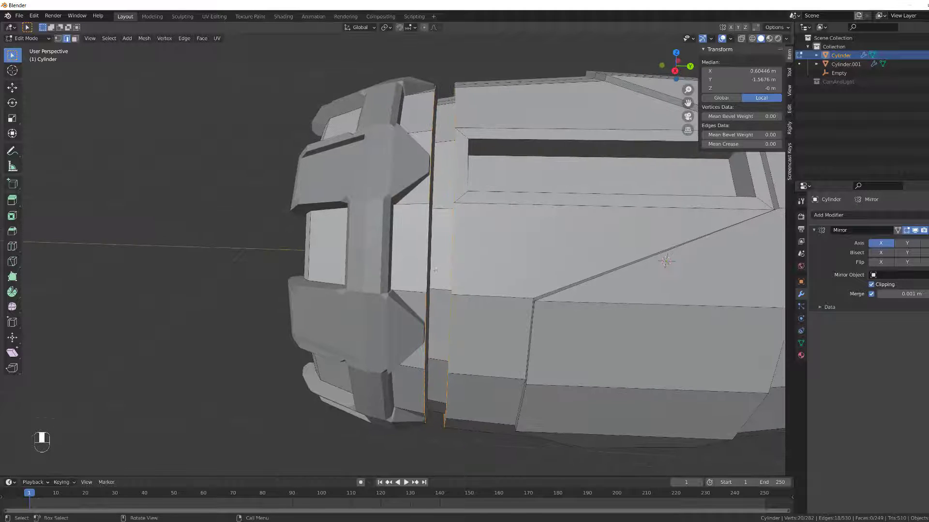
key("ctrl+b")
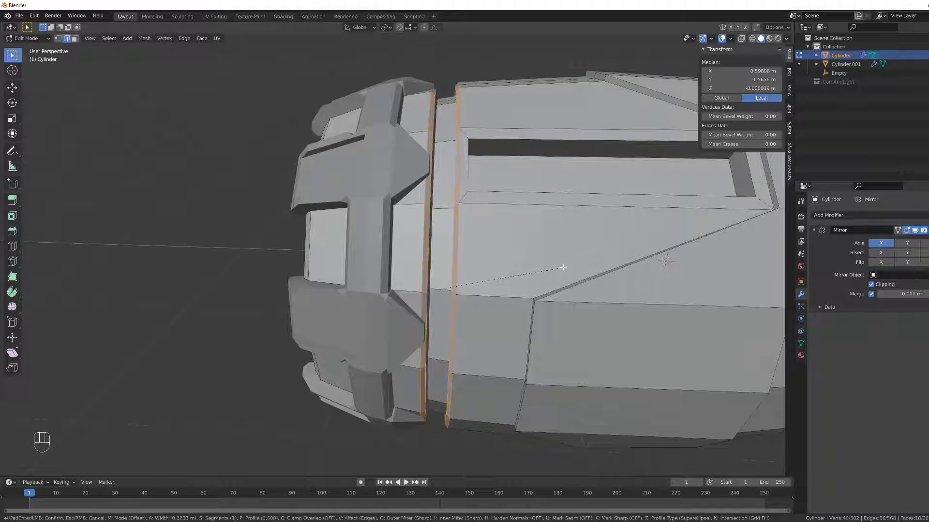
left_click(563, 267)
left_click(253, 220)
- Duplicate the floor face of the long recess in place and separate the copy into its own object
middle_click_drag(241, 234, 335, 290)
scroll(285, 234, "down", 5)
scroll(355, 222, "up", 2)
scroll(312, 258, "up", 2)
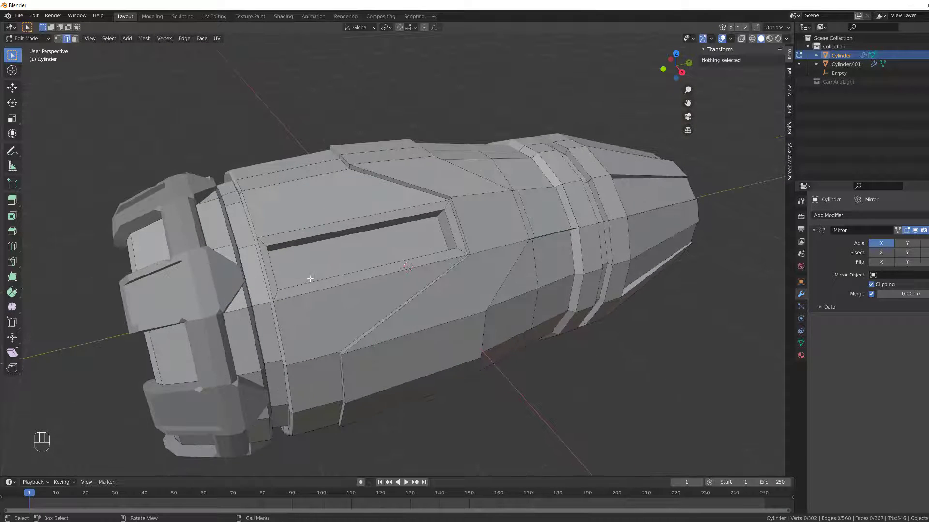
key("3")
left_click(337, 253)
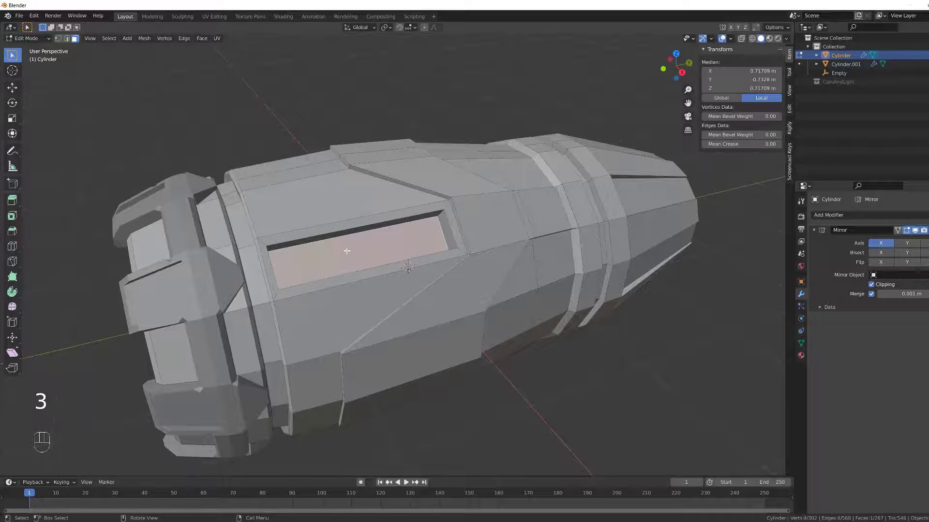
middle_click_drag(344, 251, 392, 260)
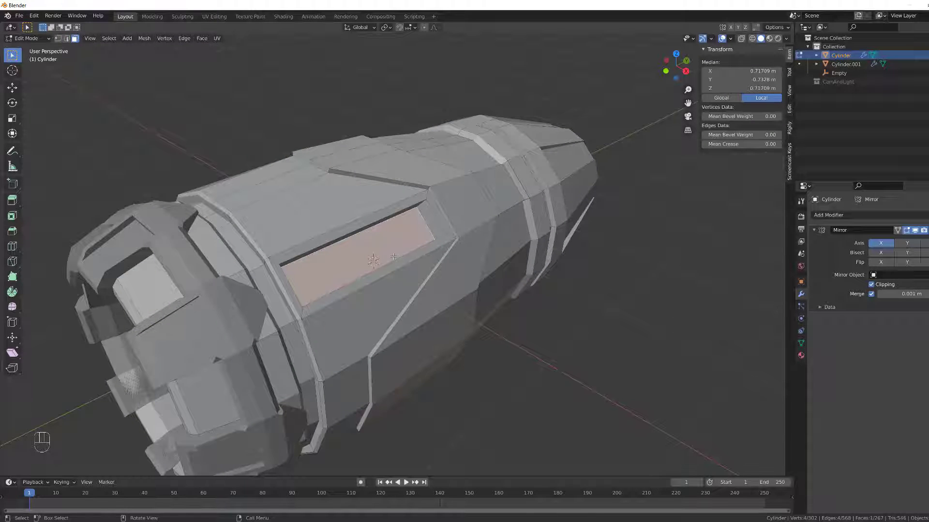
key("shift+d")
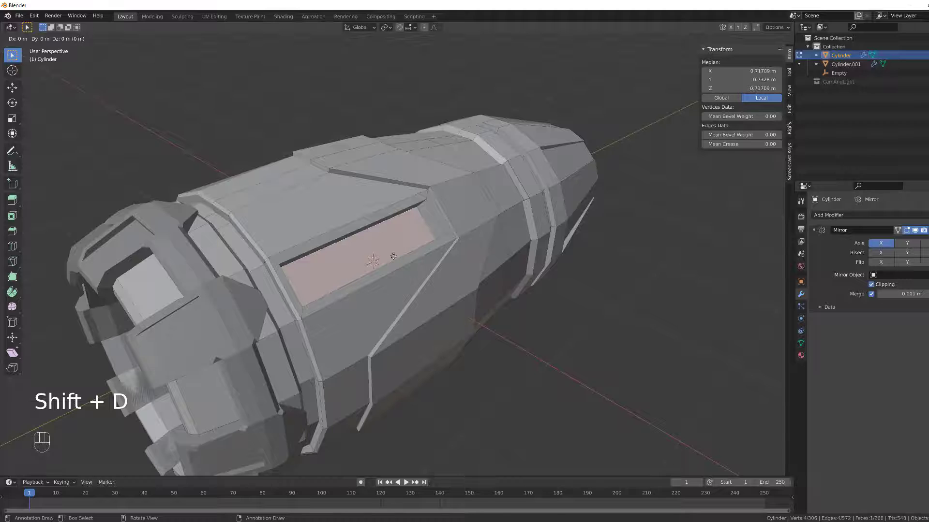
right_click(393, 256)
key("p")
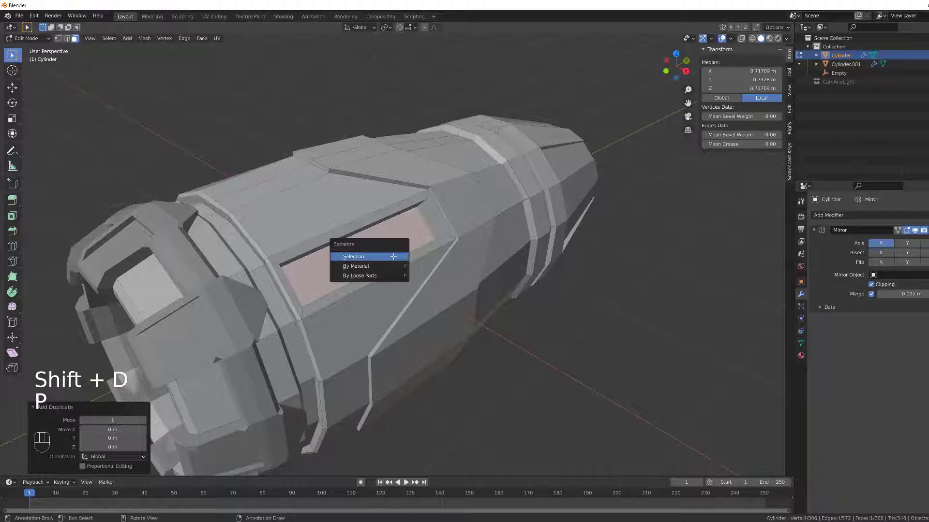
left_click(393, 256)
- Edit the separated recess face and add eight evenly spaced crosswise loop cuts along its length
key("Tab")
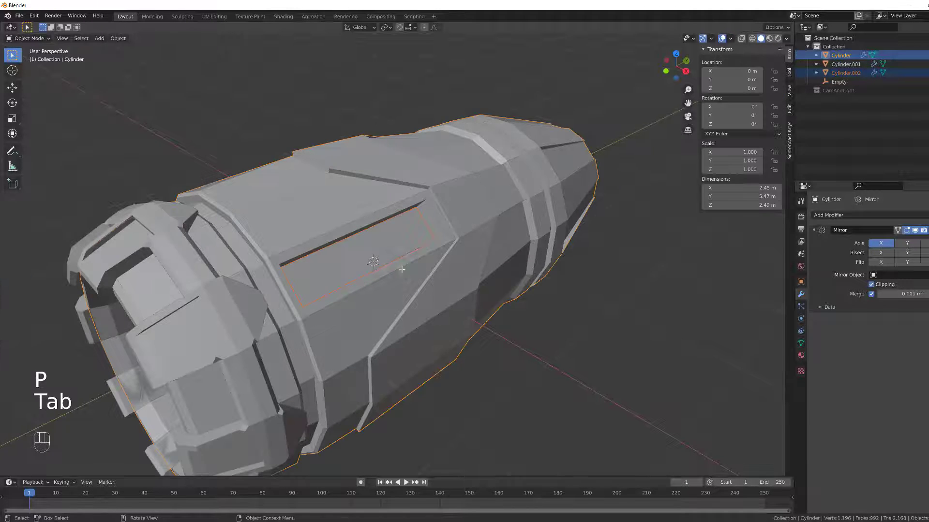
left_click(383, 251)
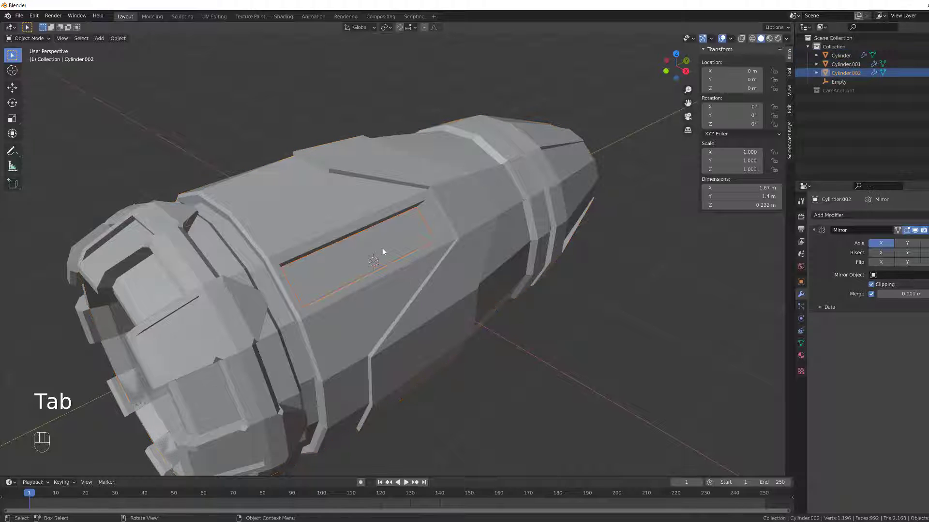
key("Tab")
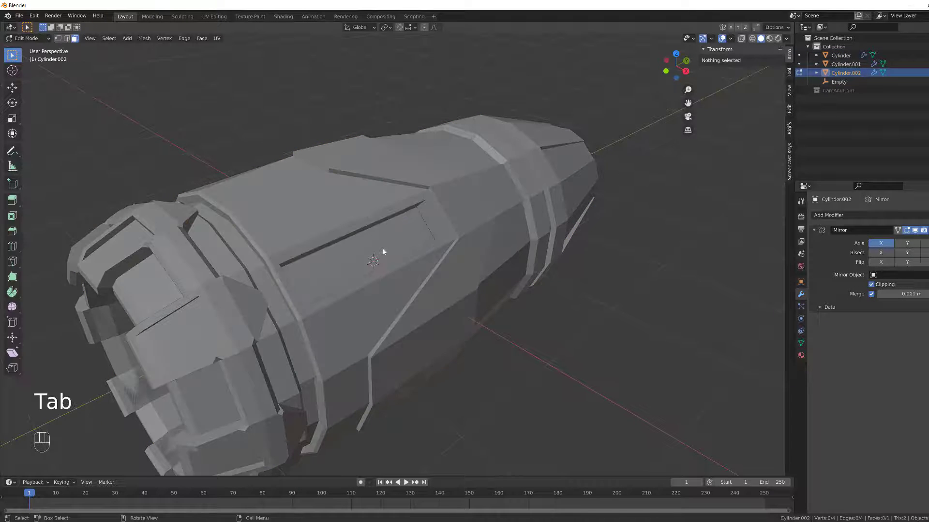
middle_click_drag(383, 251, 331, 246)
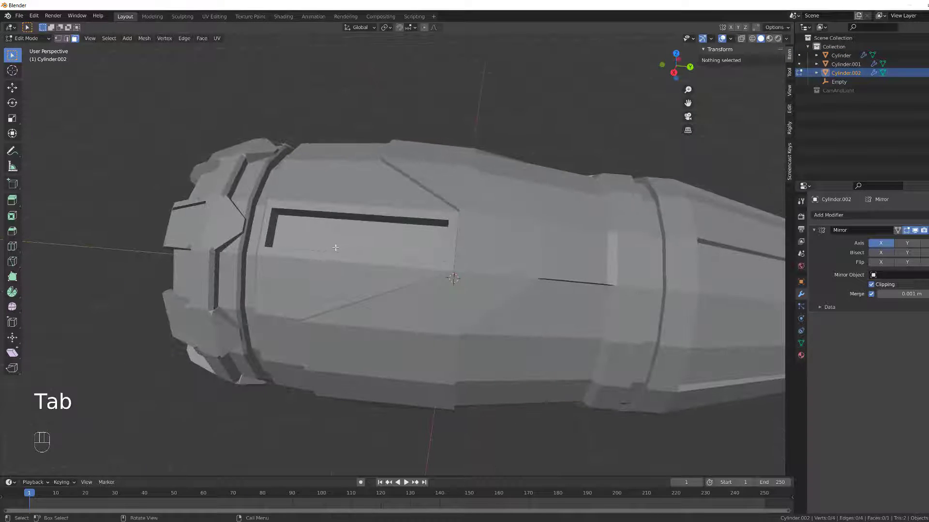
middle_click_drag(333, 204, 491, 199)
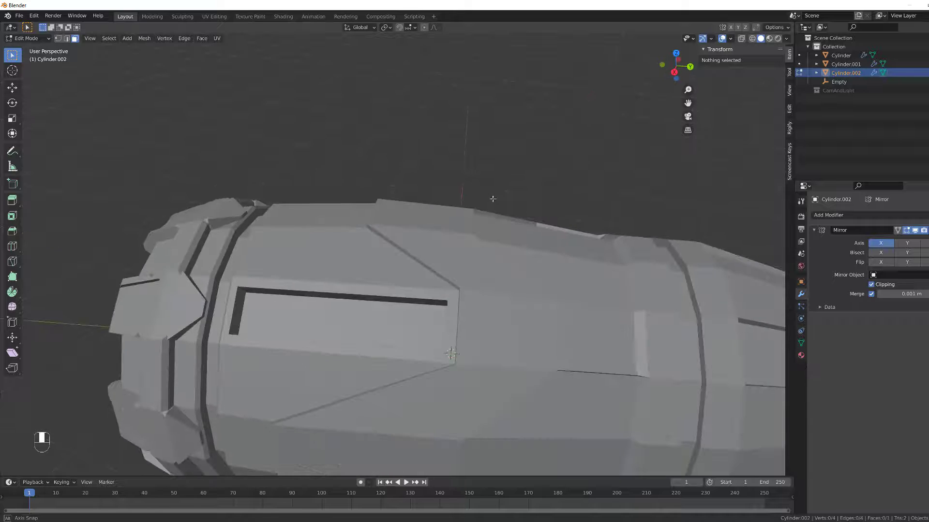
scroll(357, 325, "up", 2)
middle_click_drag(357, 325, 351, 328)
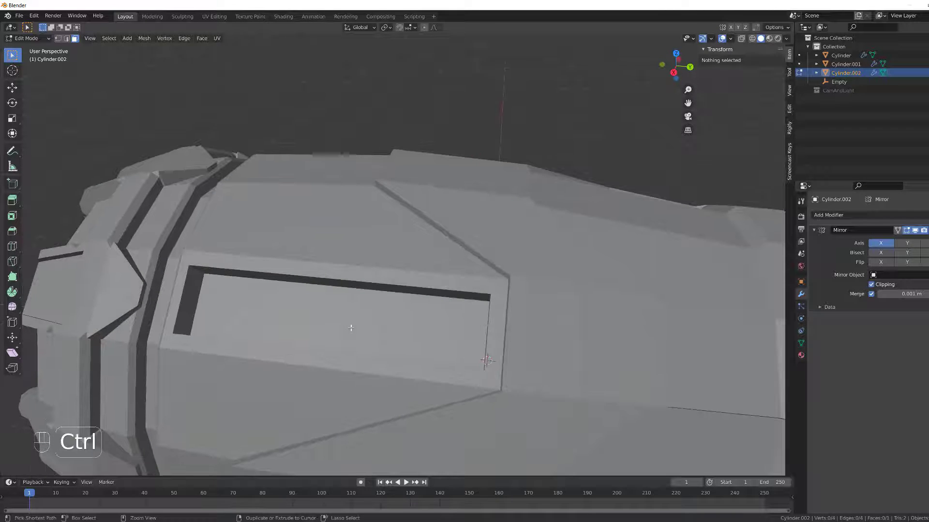
key("ctrl+r")
scroll(339, 290, "up", 3)
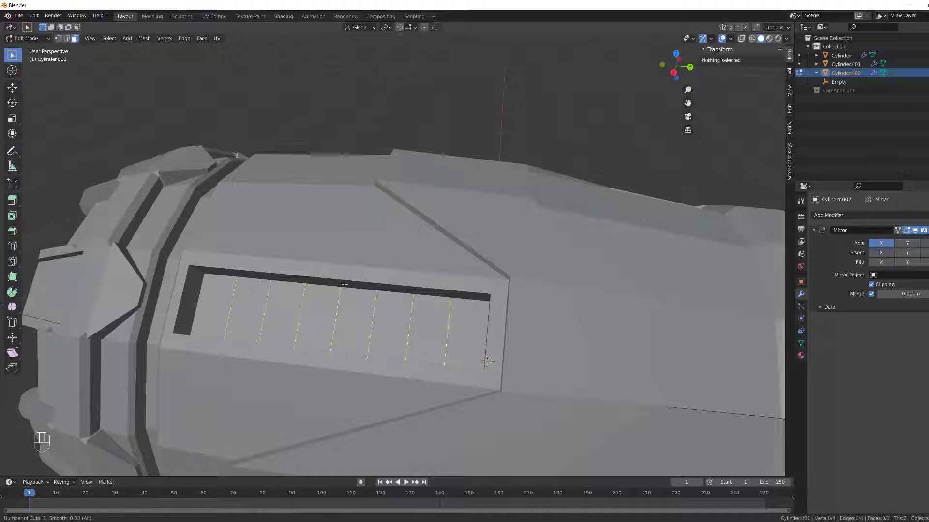
left_click(344, 284)
right_click(345, 284)
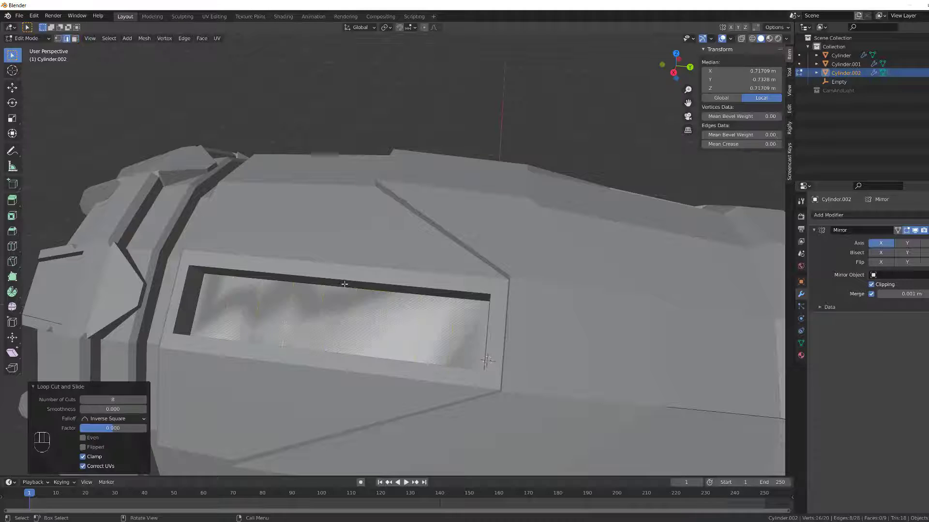
- Select the second, fourth and sixth strips from the intake end and extrude them outward by about 0.12 m
scroll(337, 317, "down", 1)
left_click(252, 305)
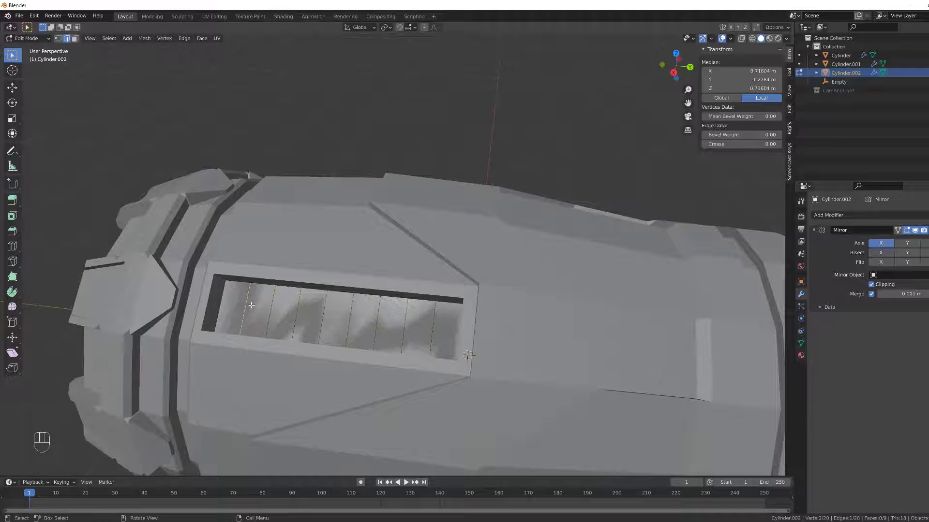
key("3")
left_click(257, 310, "shift")
left_click(309, 317, "shift")
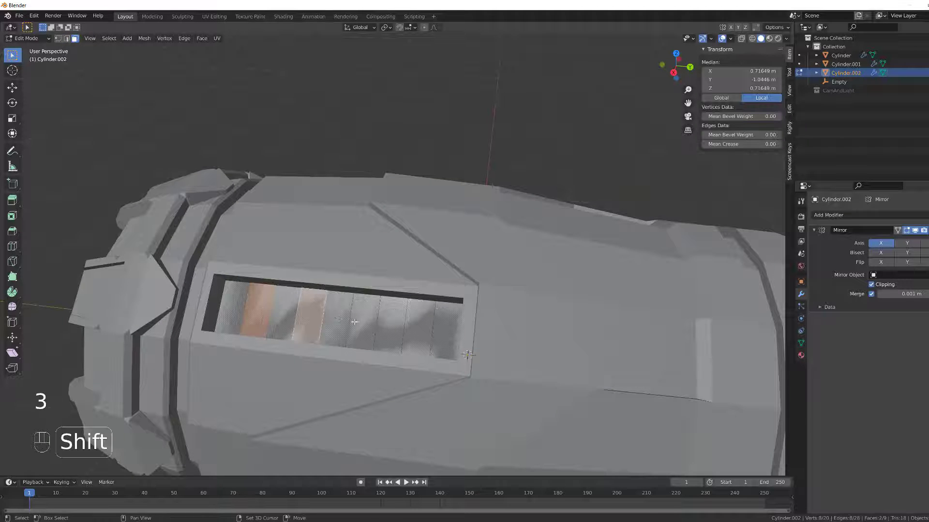
left_click(363, 322, "shift")
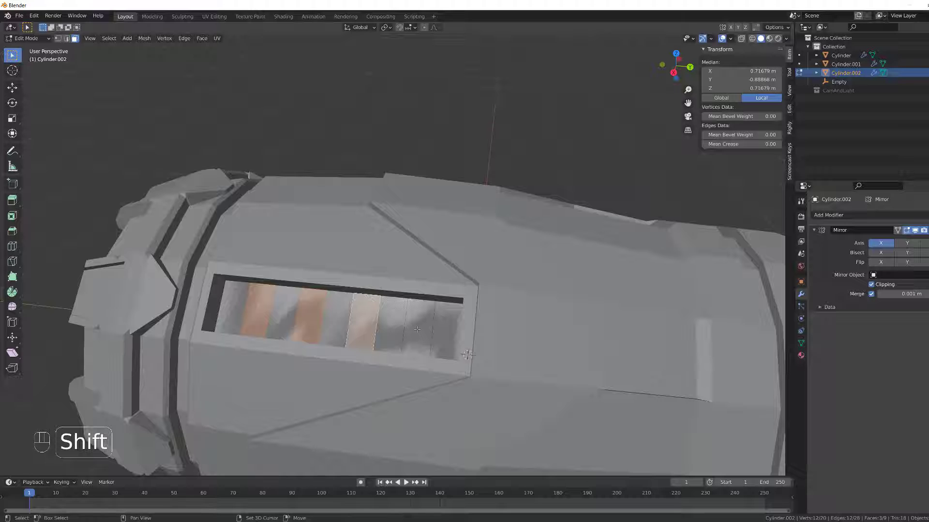
left_click(417, 330, "shift")
left_click(455, 326, "shift")
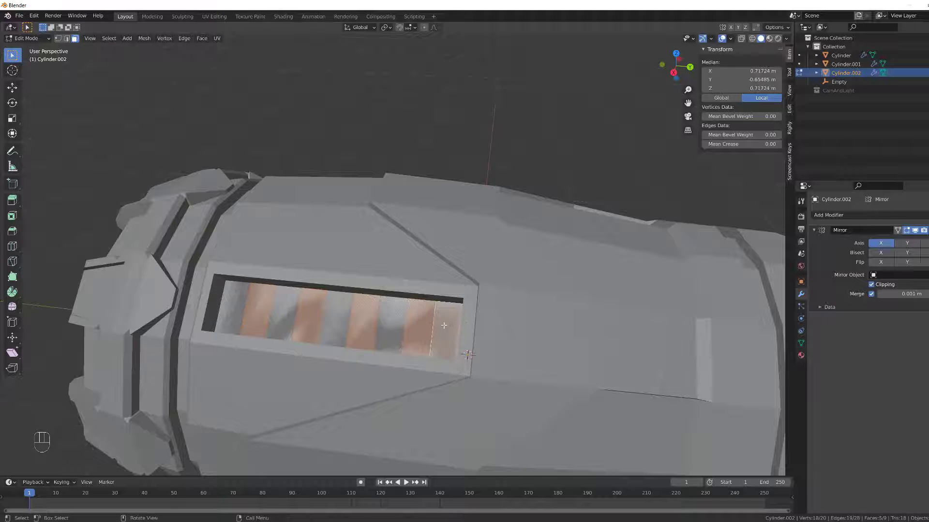
mouse_move(455, 325)
middle_mouse_down()
mouse_move(437, 317)
mouse_move(455, 305)
mouse_move(436, 321)
mouse_move(444, 323)
middle_mouse_up()
left_click(446, 323, "shift")
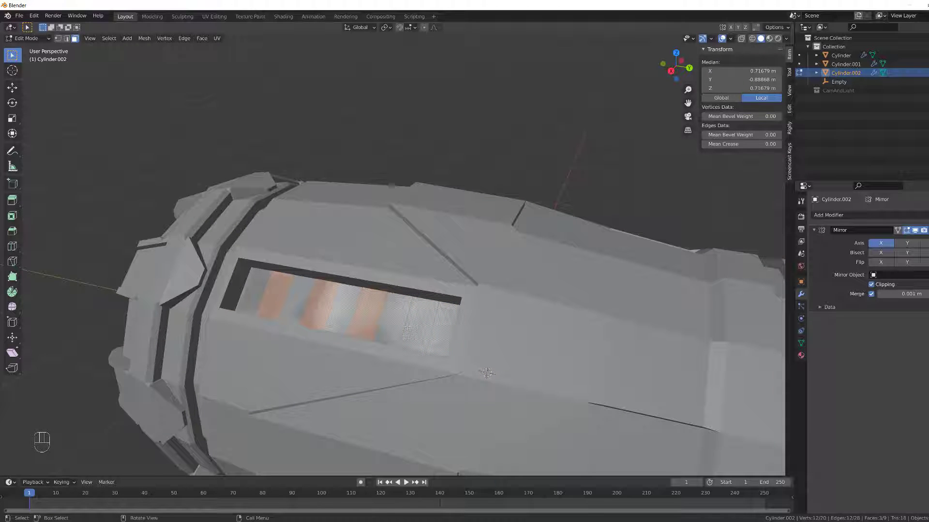
key("e")
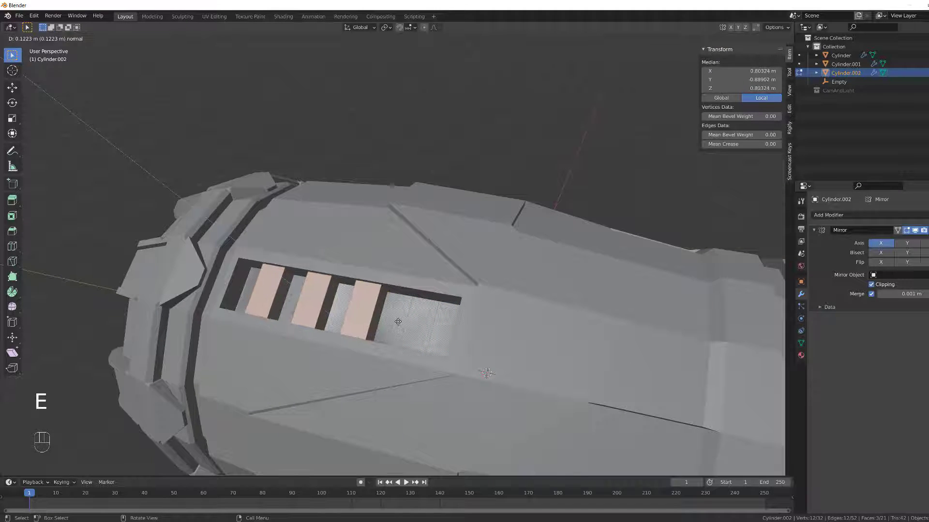
left_click(397, 321)
- Select the last two adjacent strips at the end farthest from the intake and extrude them outward level with the raised slats
left_click(417, 323)
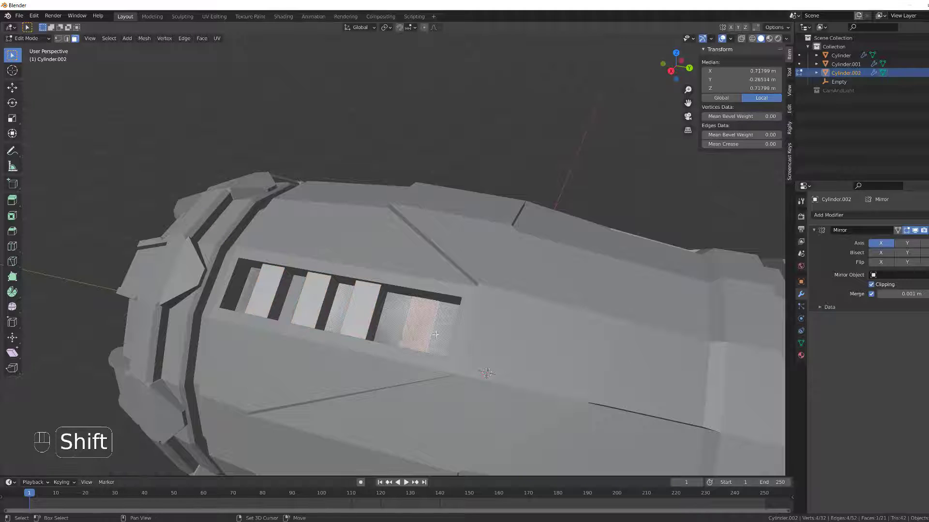
left_click(446, 333, "shift")
key("e")
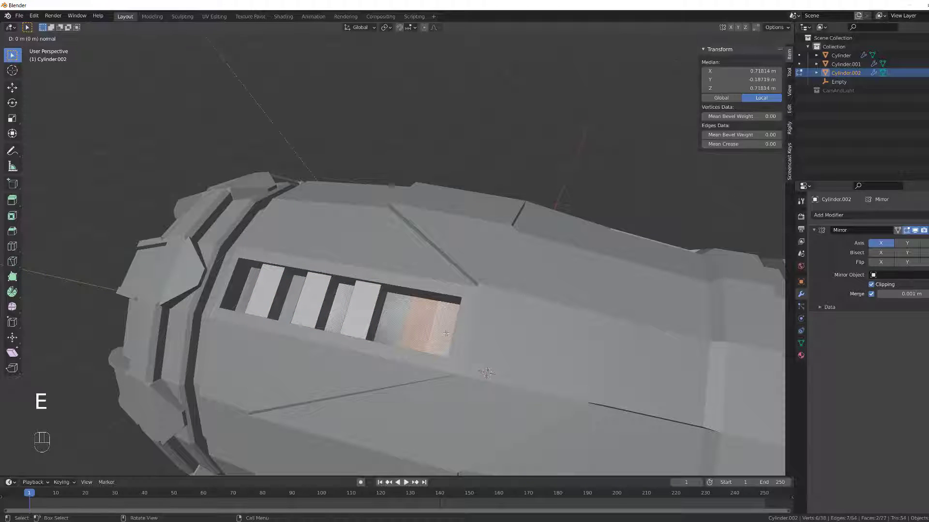
left_click(443, 332)
- Slide the intake-side top edge of the double-width block about halfway across its first strip to slope that side
key("2")
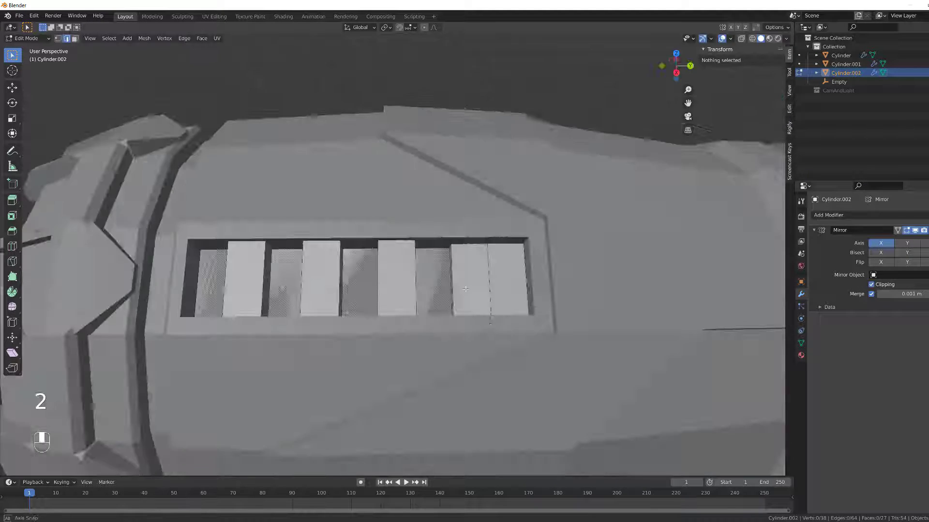
middle_click_drag(430, 302, 462, 283)
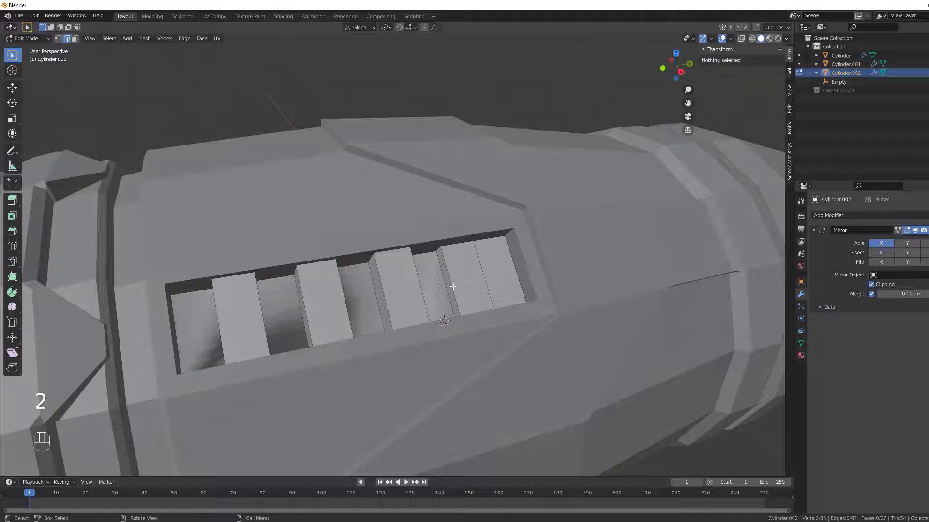
left_click(452, 286)
key("g")
key("g")
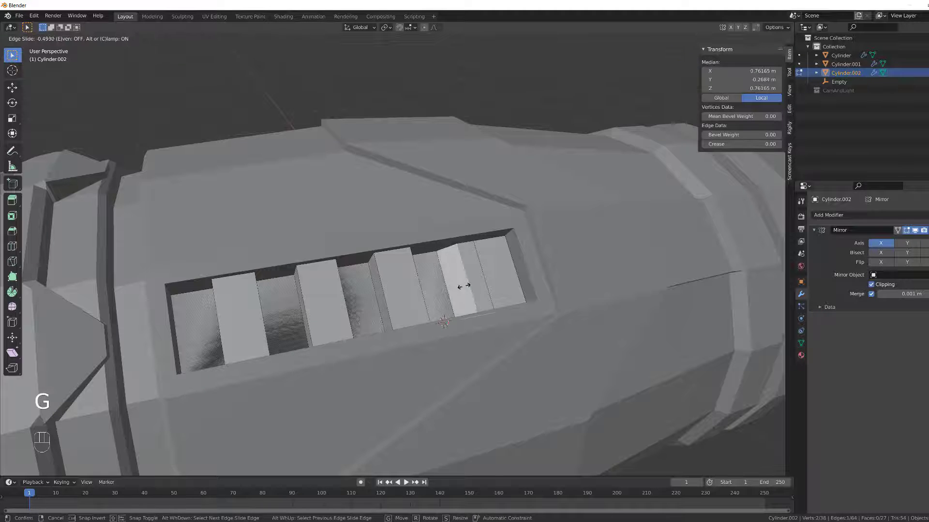
left_click(472, 292)
- Extrude the narrow top face beside the sloped side inward by about 0.043 m
middle_click_drag(471, 292, 502, 285)
key("3")
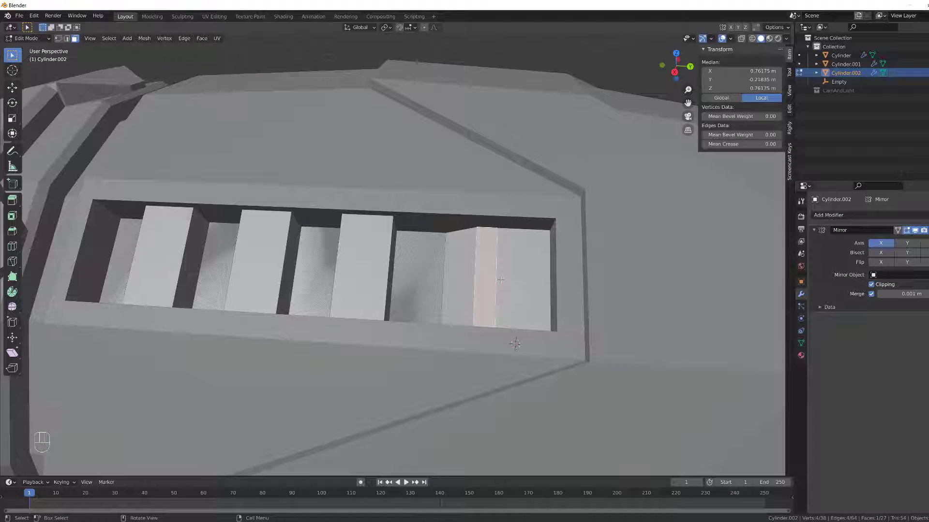
key("e")
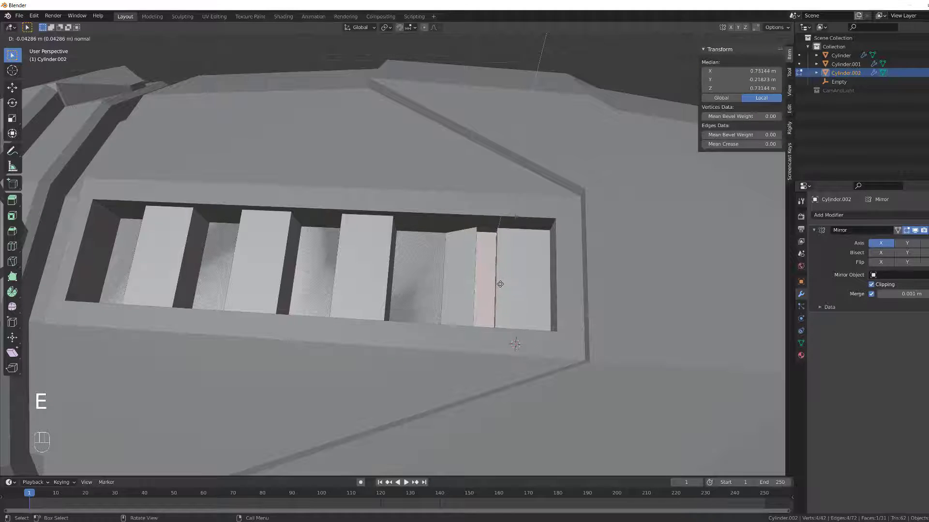
left_click(500, 284)
- Inset the top face of the last block in the recess by about 0.039 m
left_click(535, 282)
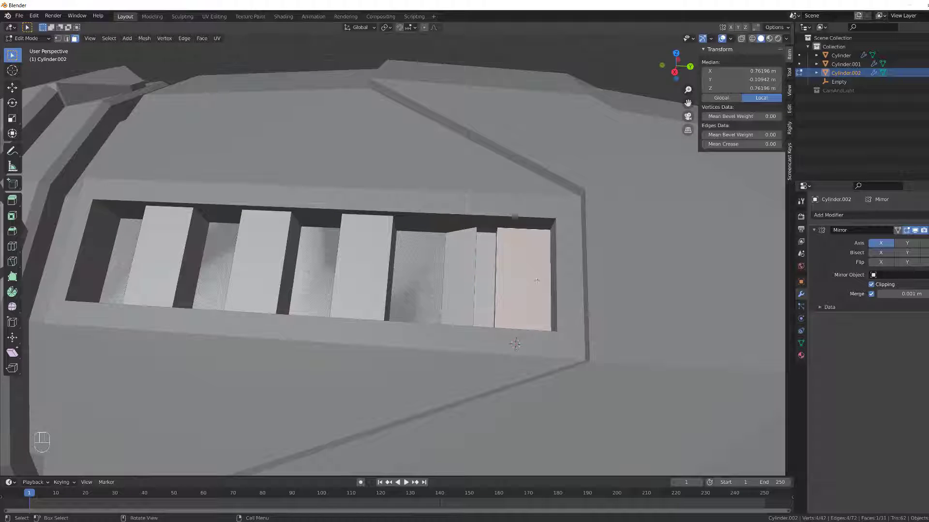
key("i")
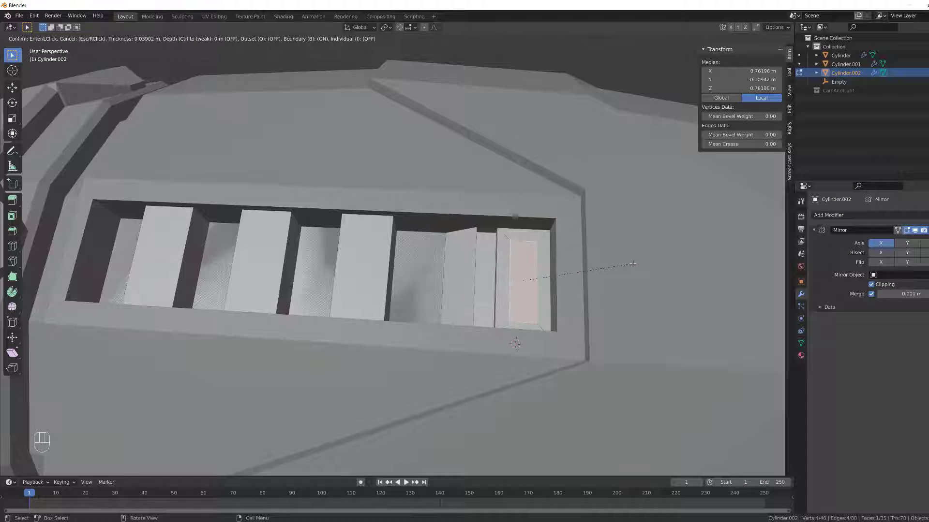
- Inset the face of the vent's end block by about 0.04 m and extrude it inward about 0.059 m
left_click(632, 264)
key("e")
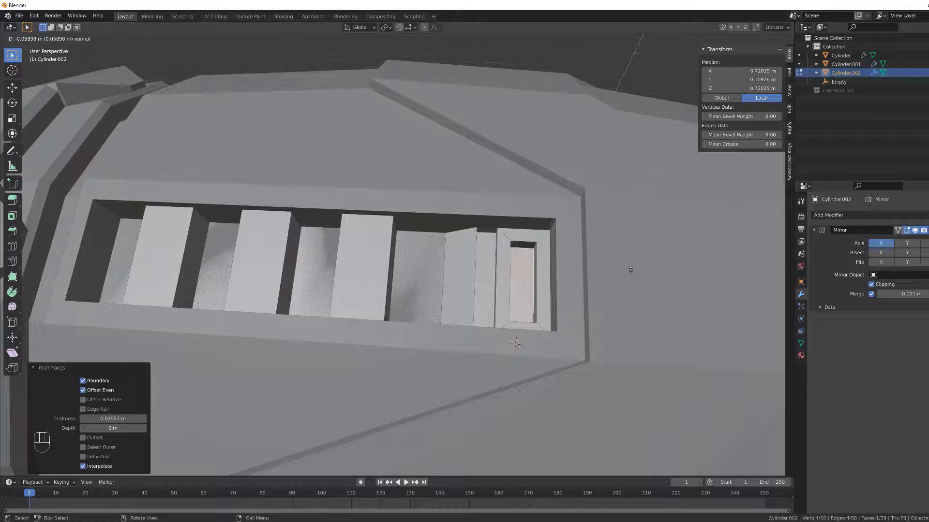
left_click(631, 270)
middle_click_drag(626, 265, 273, 260)
key("alt+a")
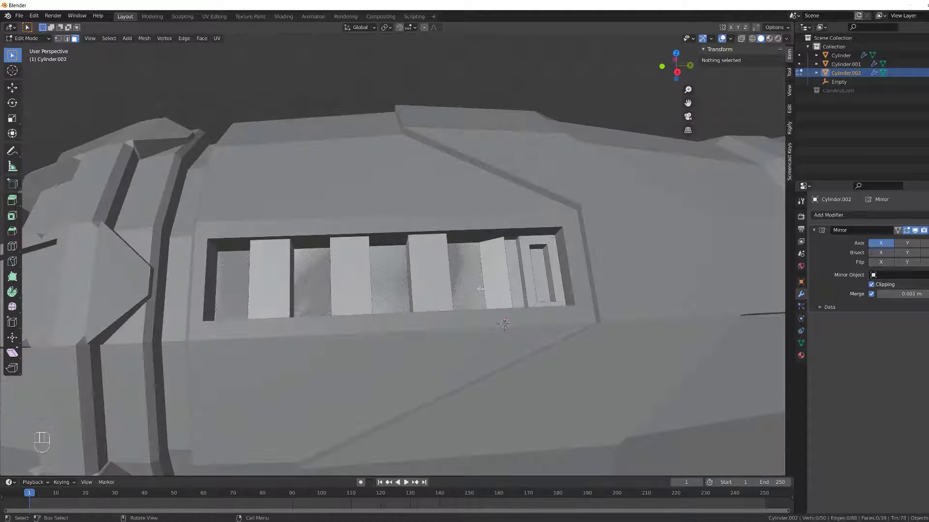
- Bevel the long front edges of the three raised vent slats with one segment, about 0.038 m wide
key("2")
left_click(249, 265)
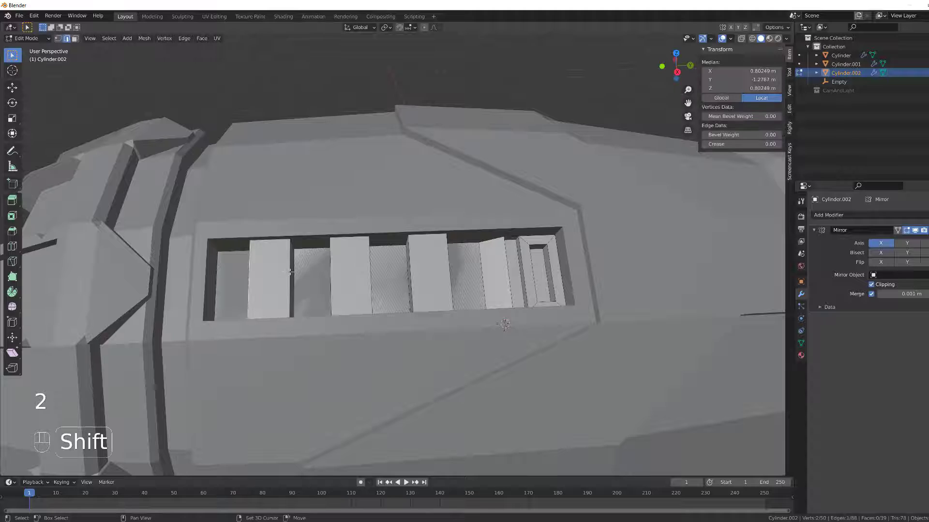
left_click(291, 272, "shift")
left_click(331, 275, "shift")
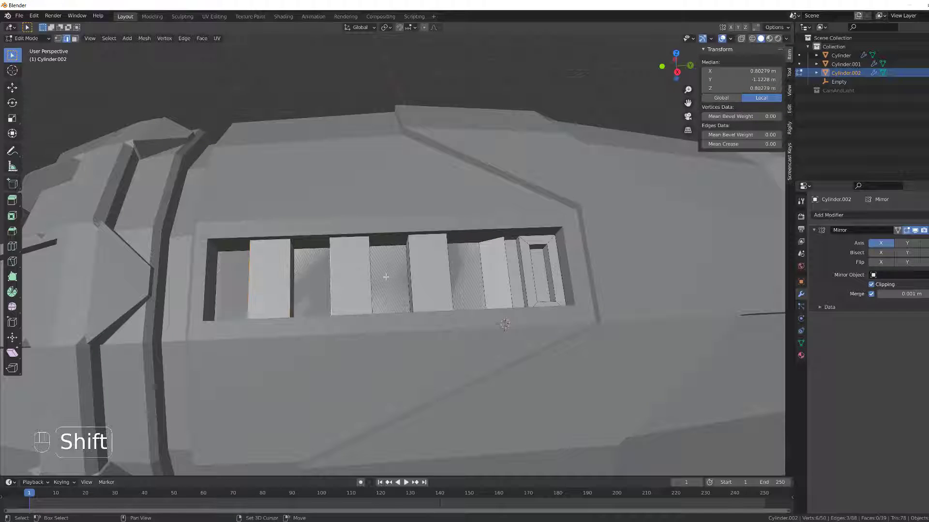
left_click(370, 276, "shift")
left_click(409, 274, "shift")
left_click(449, 277, "shift")
key("ctrl+b")
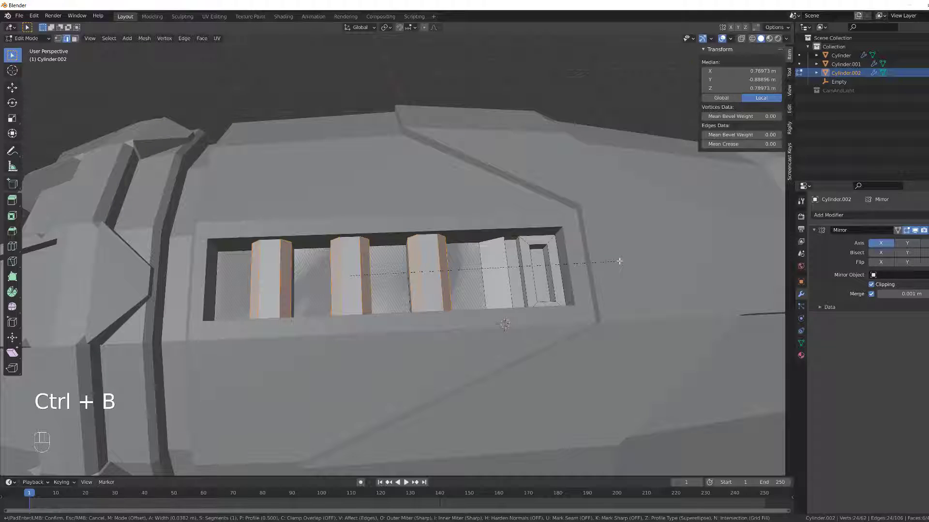
left_click(620, 261)
key("alt+a")
- Examine the finished vent detail and the whole thruster body from the sides and both open ends
middle_click_drag(503, 319, 527, 258)
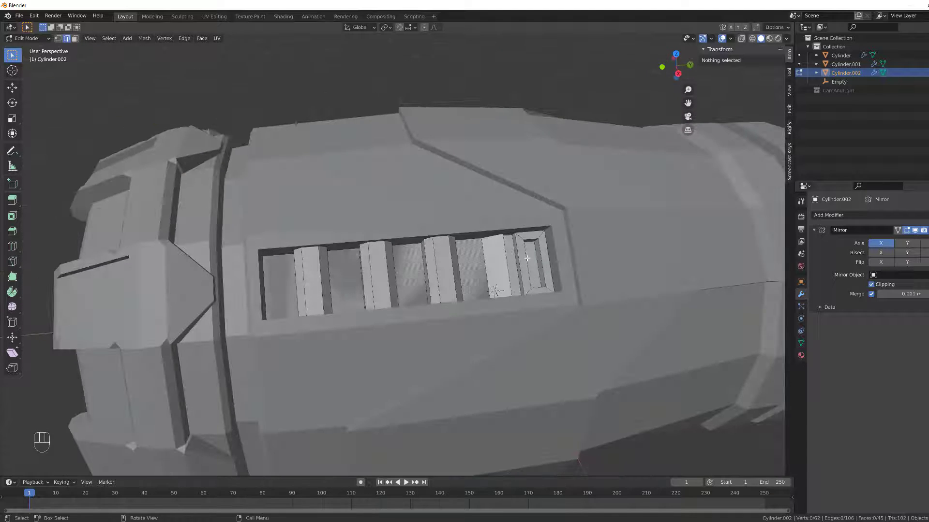
scroll(529, 271, "down", 2)
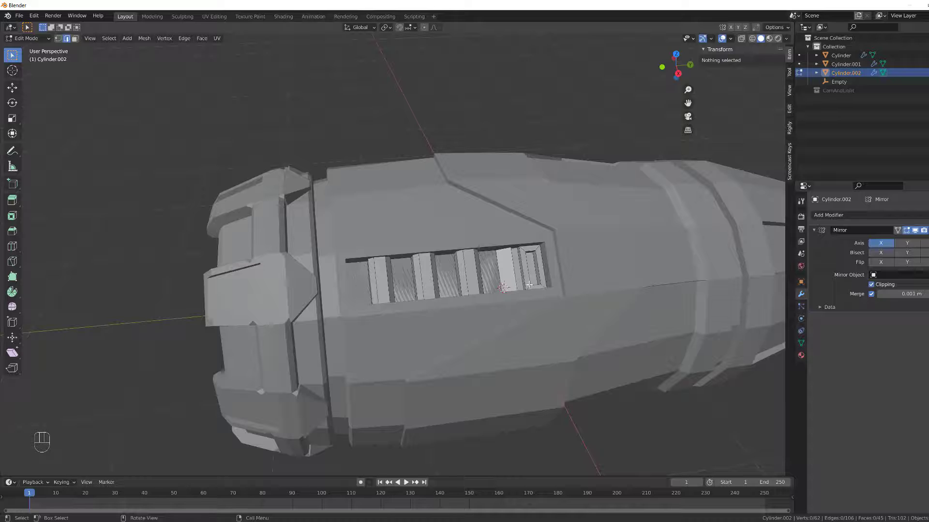
middle_click_drag(528, 276, 482, 291)
scroll(483, 320, "down", 2)
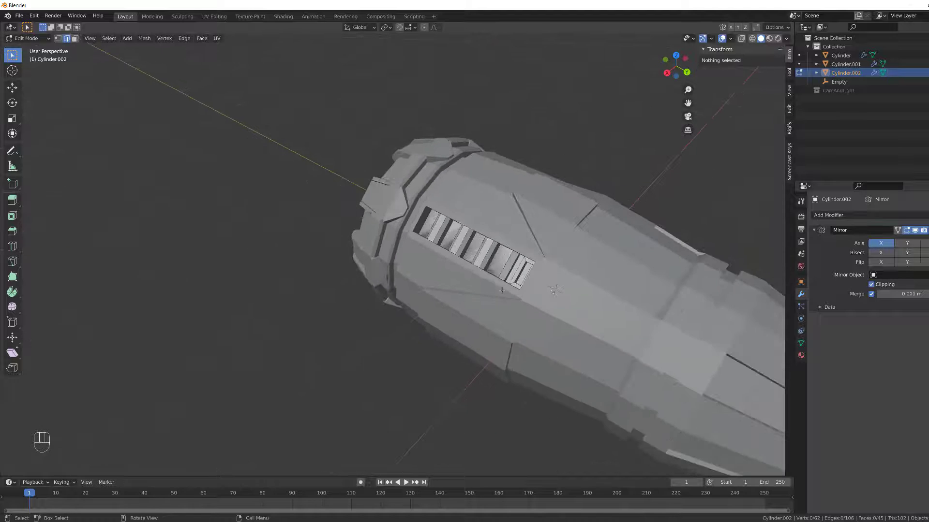
middle_click_drag(483, 347, 610, 325, "shift")
middle_click_drag(566, 277, 721, 264)
scroll(483, 353, "down", 1)
middle_click_drag(395, 424, 547, 334, "shift")
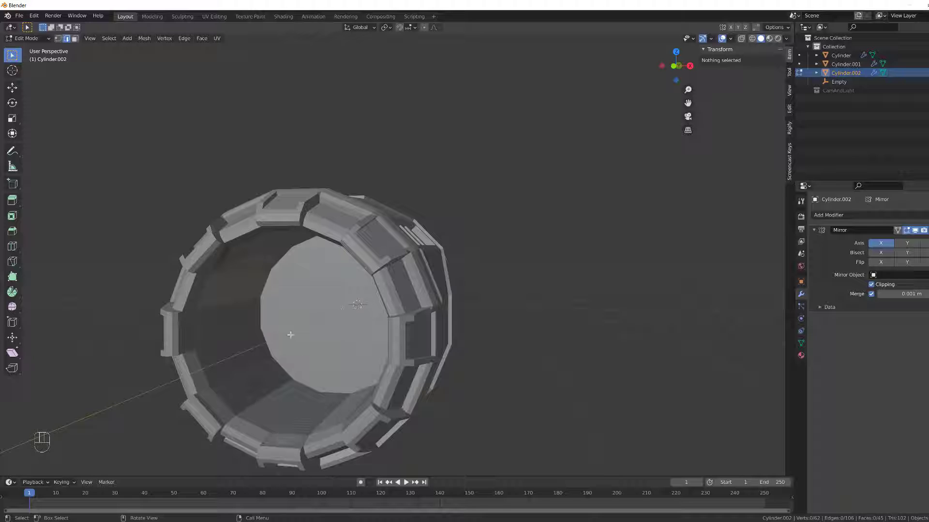
middle_click_drag(290, 335, 432, 351)
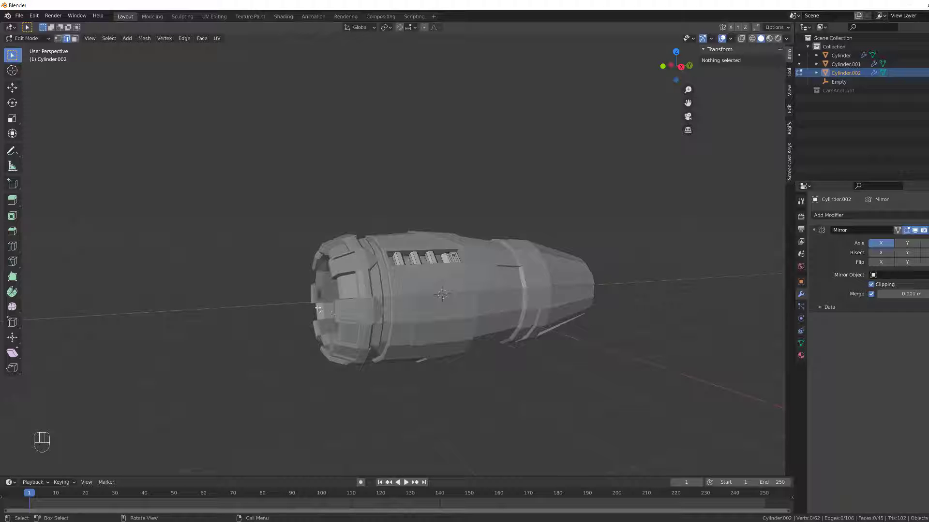
middle_click_drag(334, 298, 299, 362)
scroll(345, 318, "up", 3)
middle_click_drag(341, 311, 383, 288)
middle_click_drag(494, 309, 462, 330)
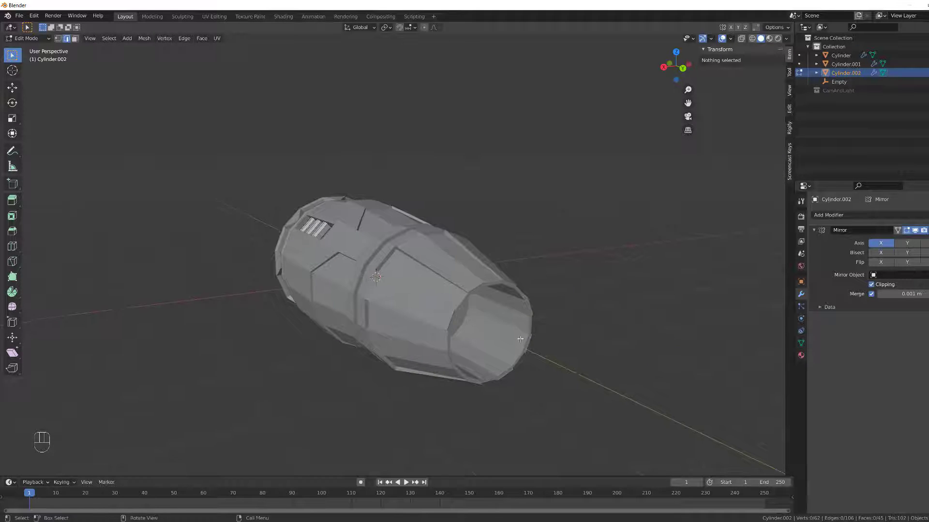
middle_click_drag(520, 339, 446, 322)
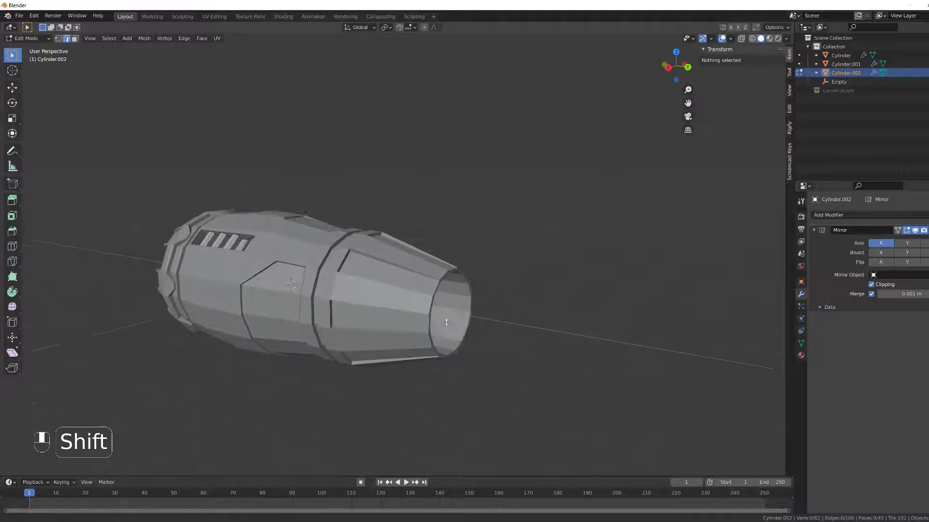
scroll(446, 322, "up", 2)
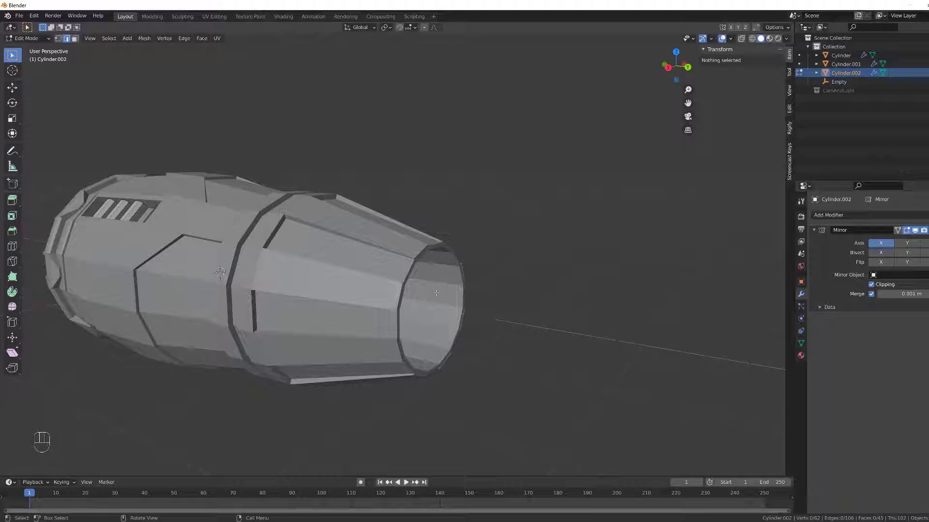
scroll(428, 320, "down", 2)
middle_click_drag(428, 320, 356, 311, "shift")
scroll(356, 310, "down", 2)
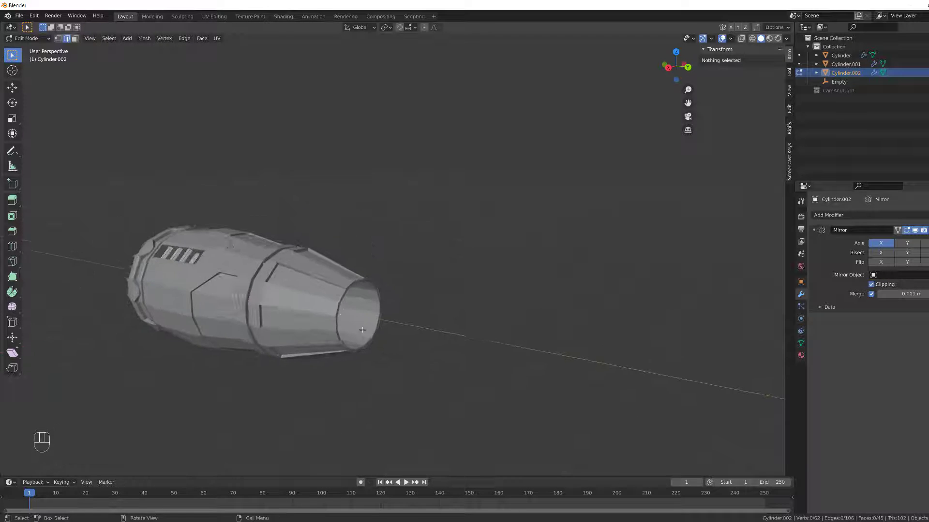
middle_click_drag(462, 310, 375, 306, "shift")
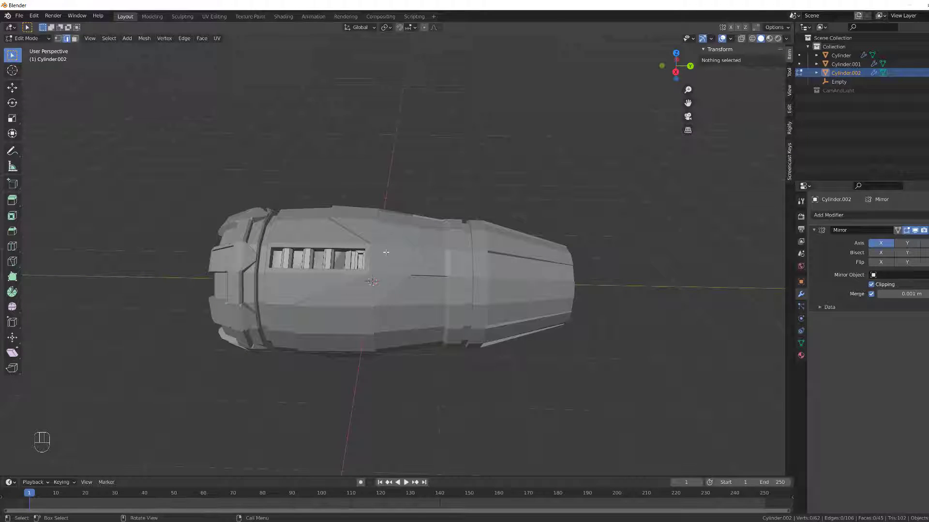
middle_click_drag(386, 252, 426, 296)
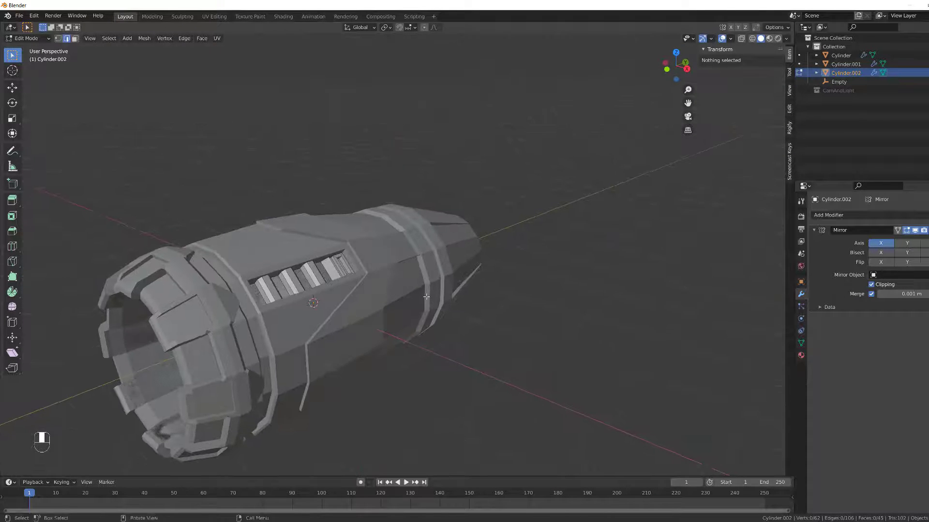
scroll(342, 339, "down", 2)
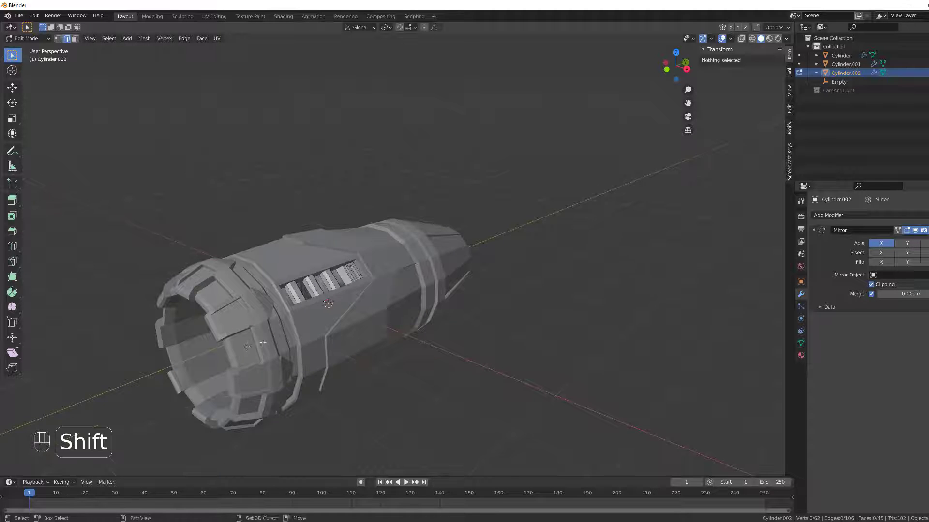
middle_click_drag(247, 346, 126, 212)
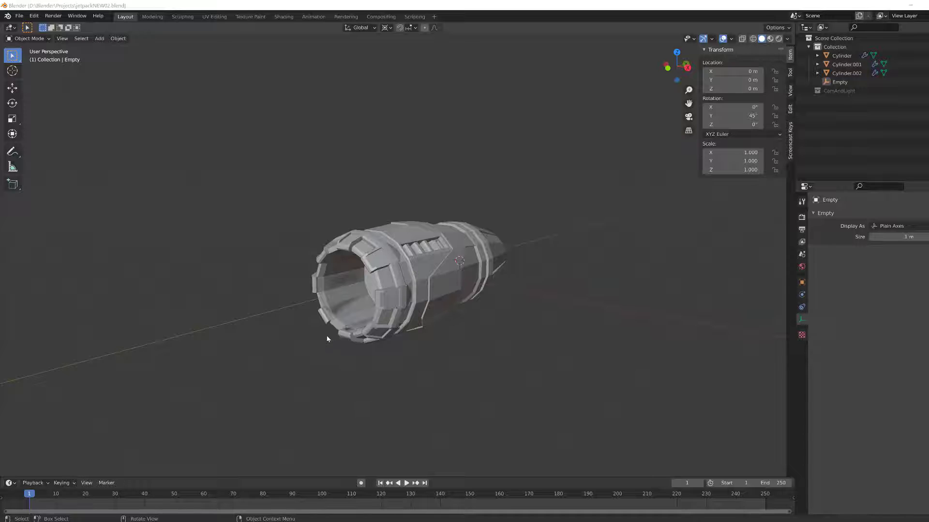
- Review the thruster's outer panels and the hollow interior behind the segmented ring in Object Mode
middle_click_drag(327, 339, 348, 333)
scroll(364, 331, "up", 2)
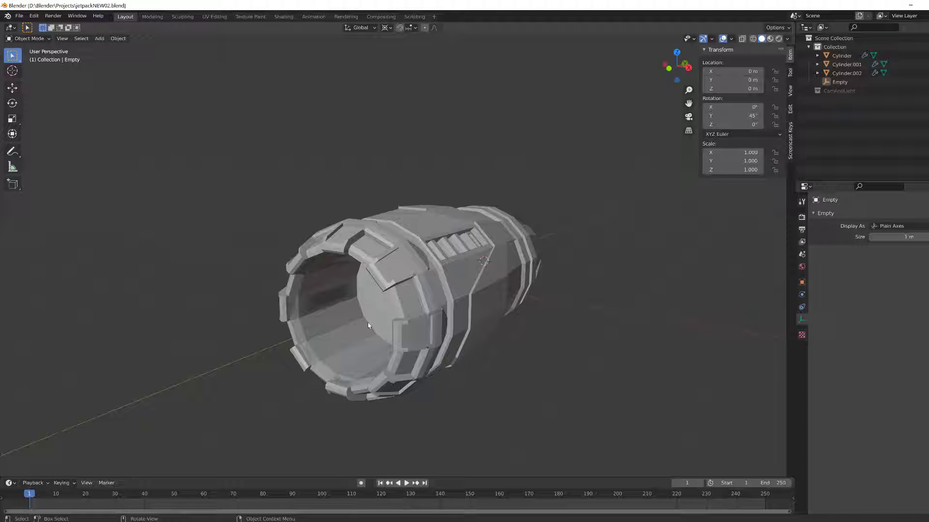
middle_click_drag(388, 344, 206, 305)
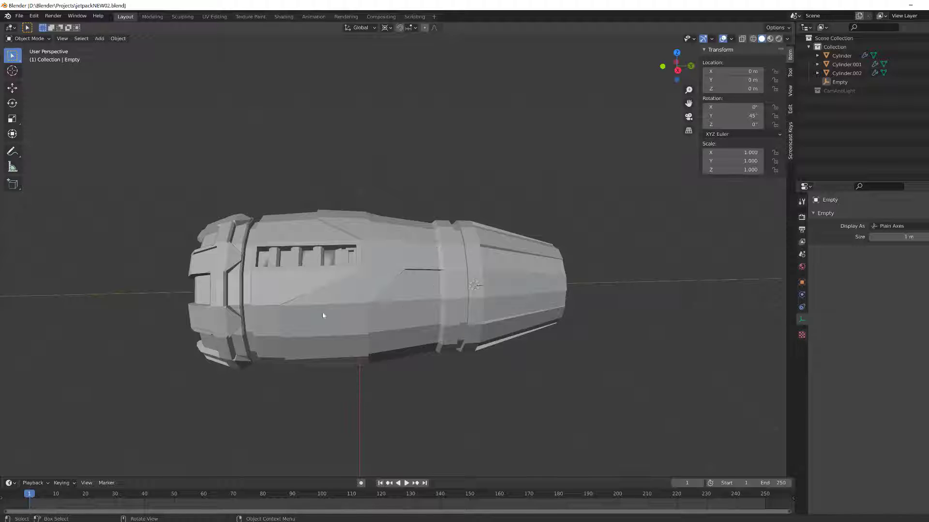
middle_click_drag(323, 315, 420, 291)
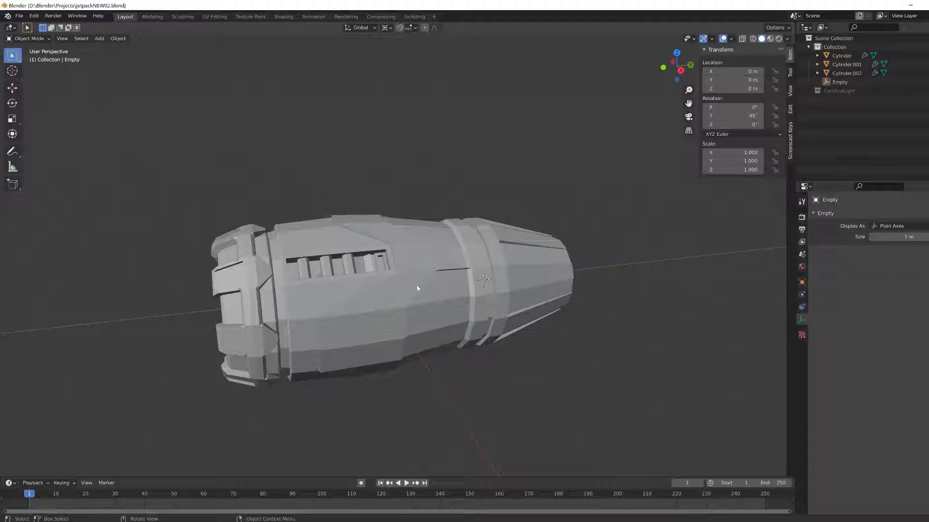
middle_click_drag(437, 280, 461, 273)
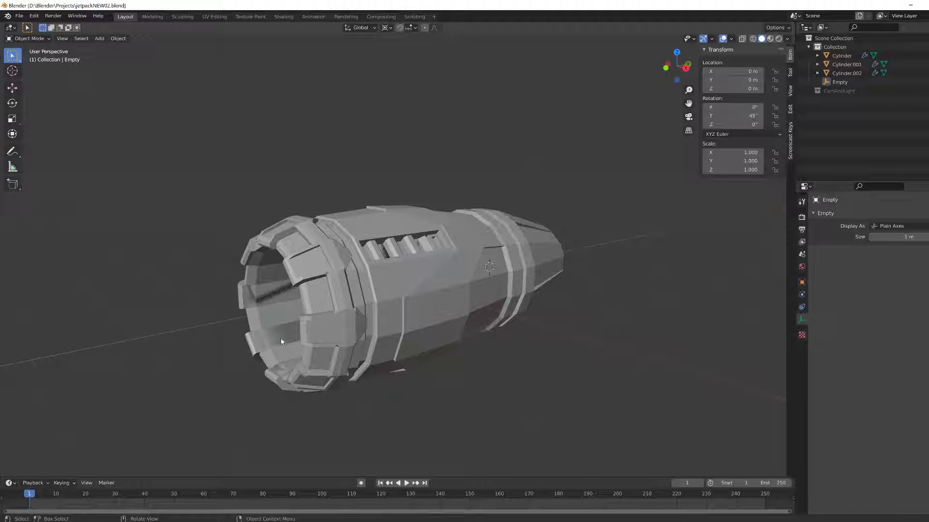
scroll(302, 340, "down", 2)
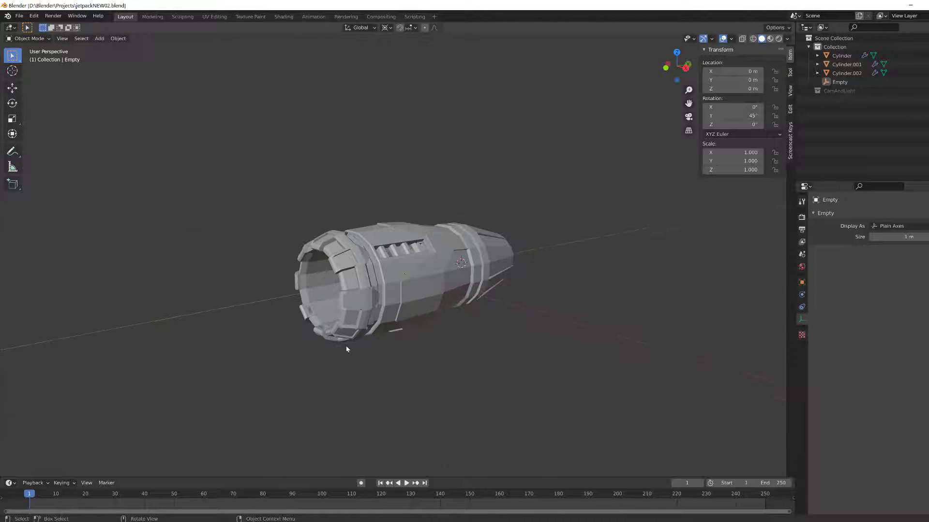
middle_click_drag(418, 317, 432, 334)
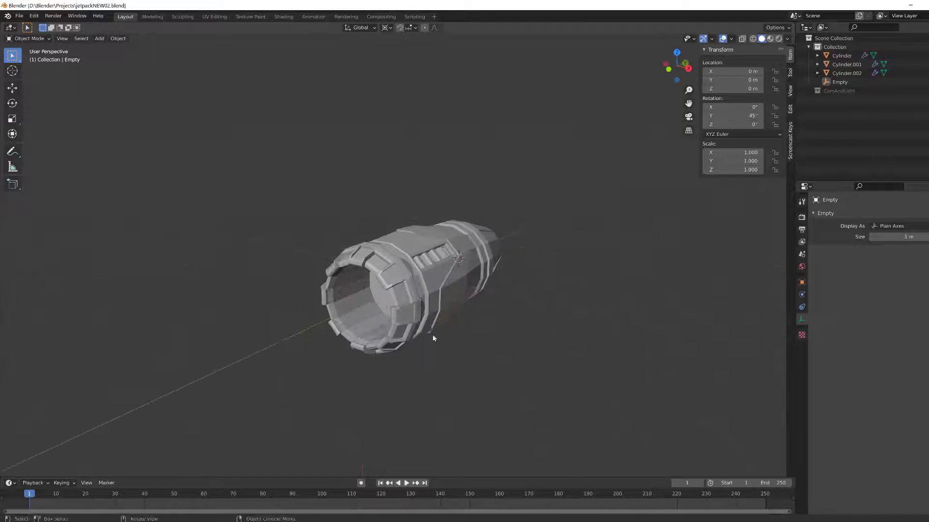
scroll(423, 407, "up", 3)
scroll(424, 409, "down", 2)
scroll(404, 419, "up", 1)
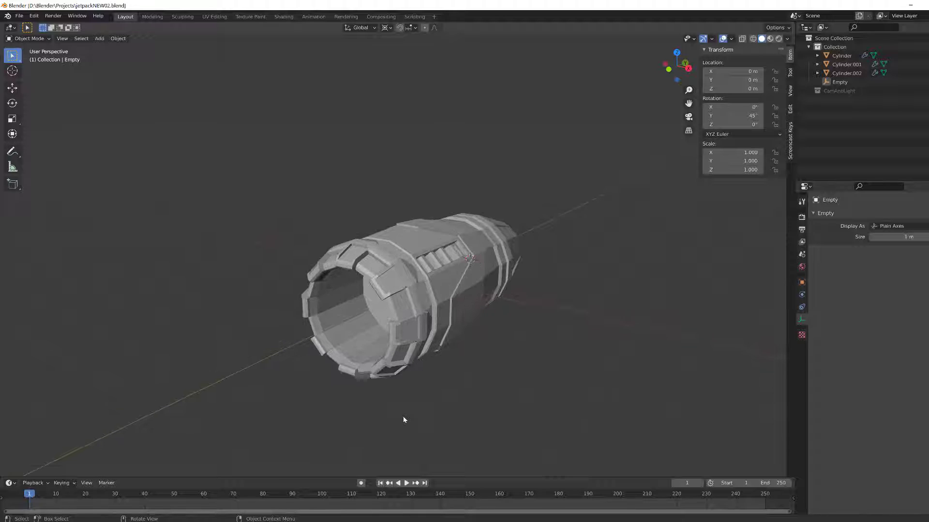
middle_click_drag(404, 421, 404, 304)
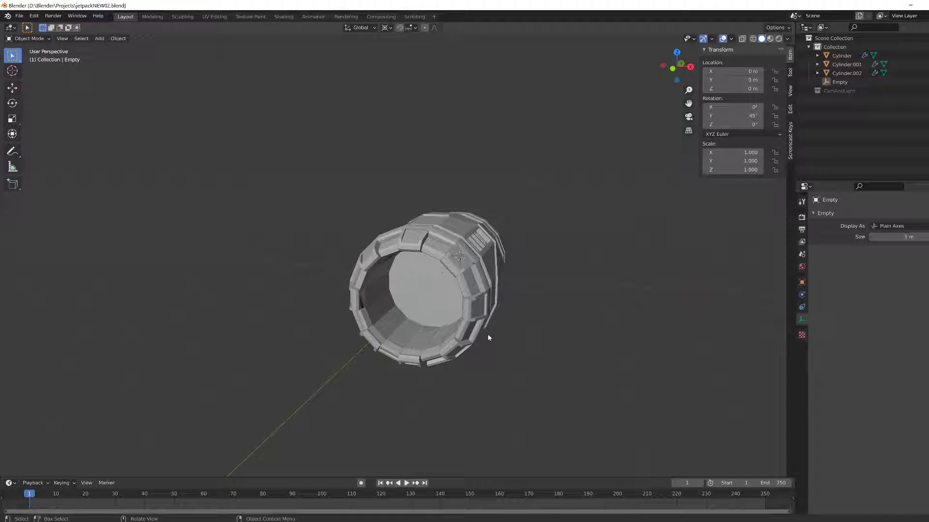
middle_click_drag(488, 337, 496, 384)
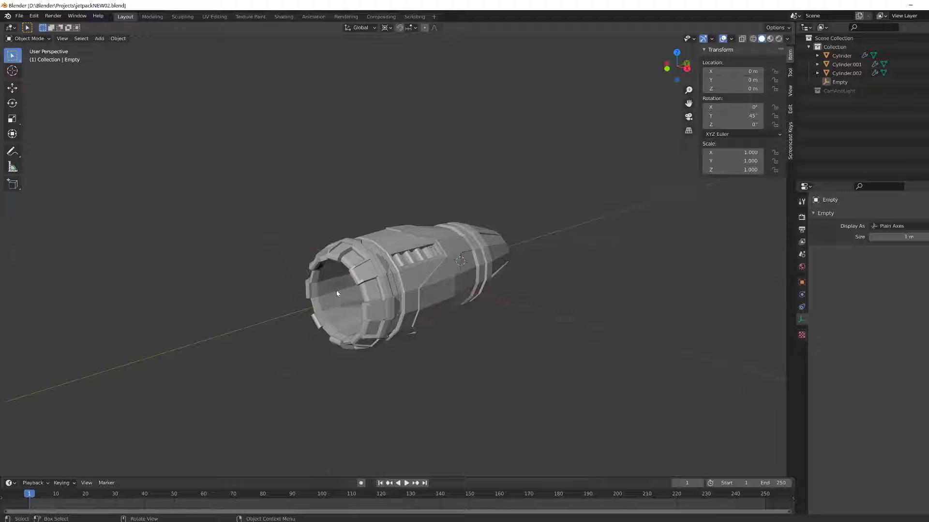
mouse_move(339, 327)
middle_mouse_down()
mouse_move(285, 329)
mouse_move(442, 315)
mouse_move(348, 316)
middle_mouse_up()
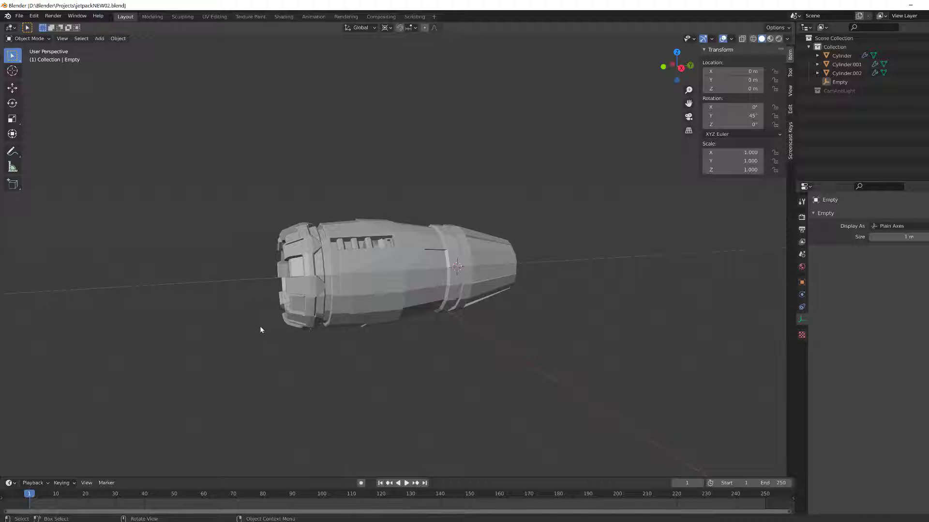
- Delete the inner wall face and the adjoining narrow face near the rim of Cylinder.001 in Edit Mode
middle_click_drag(260, 326, 436, 336)
scroll(387, 368, "up", 2)
left_click(561, 311)
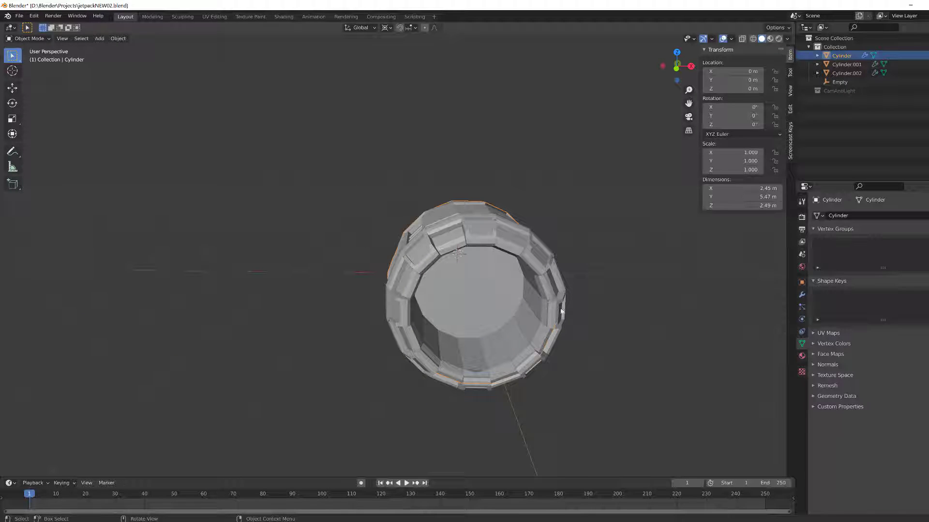
left_click(561, 303)
scroll(555, 334, "up", 2)
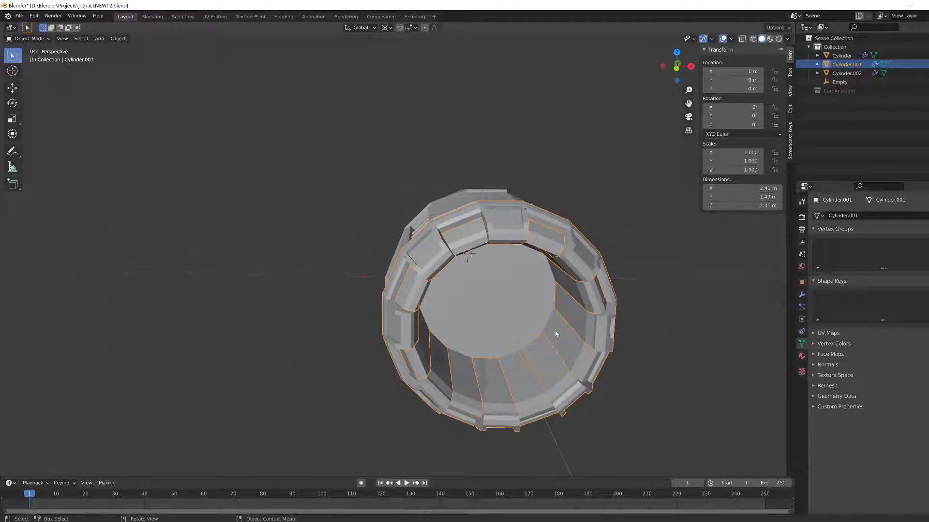
key("Tab")
middle_click_drag(555, 338, 592, 302)
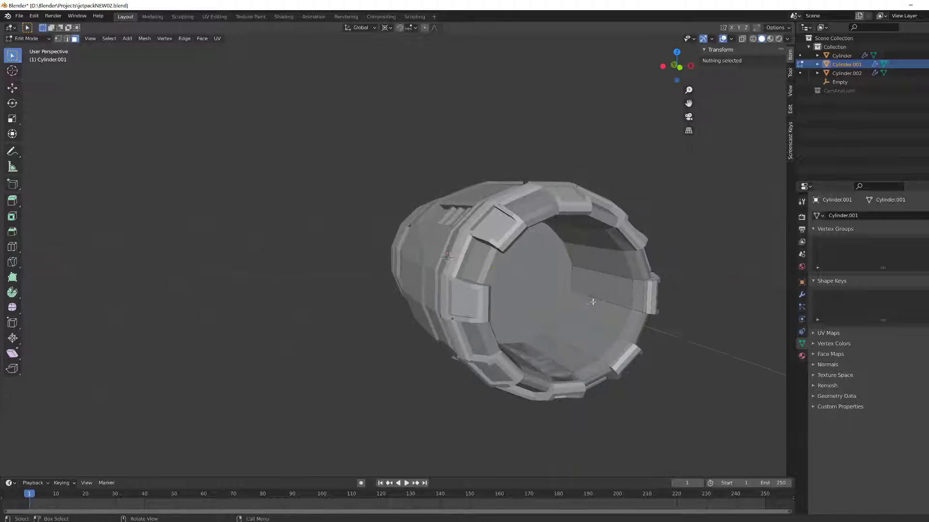
left_click(600, 289)
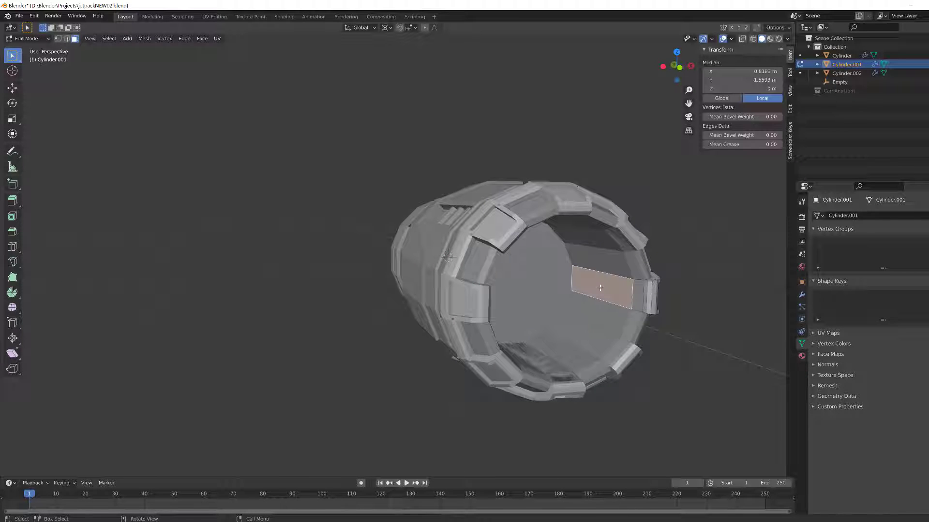
left_click(637, 296, "shift")
key("x")
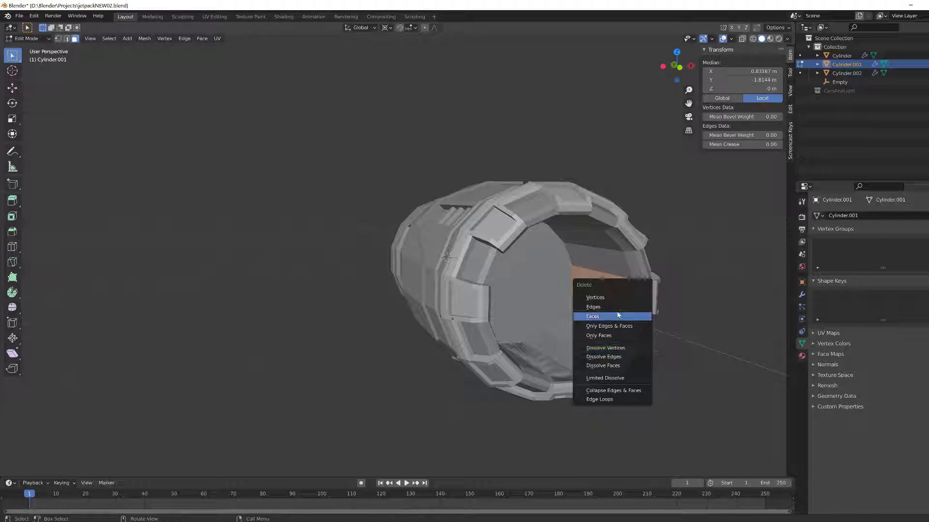
left_click(617, 315)
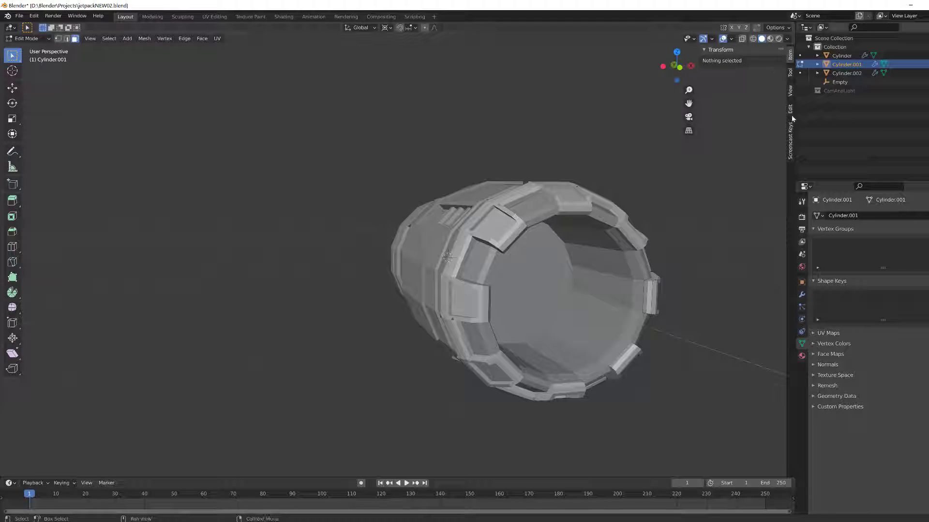
- Turn on the Screencast Keys display and return Cylinder.001 to Object Mode
left_click(790, 140)
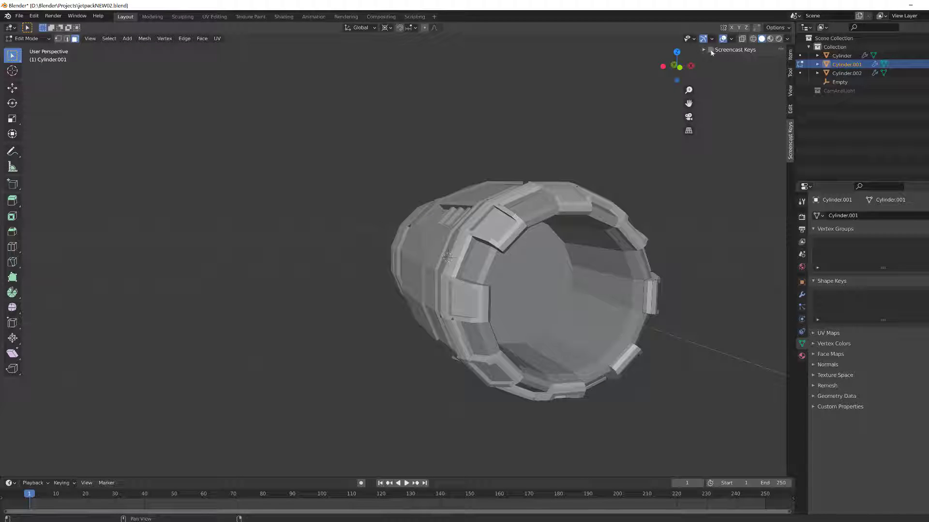
middle_click_drag(478, 388, 394, 292)
key("Tab")
scroll(513, 387, "down", 3)
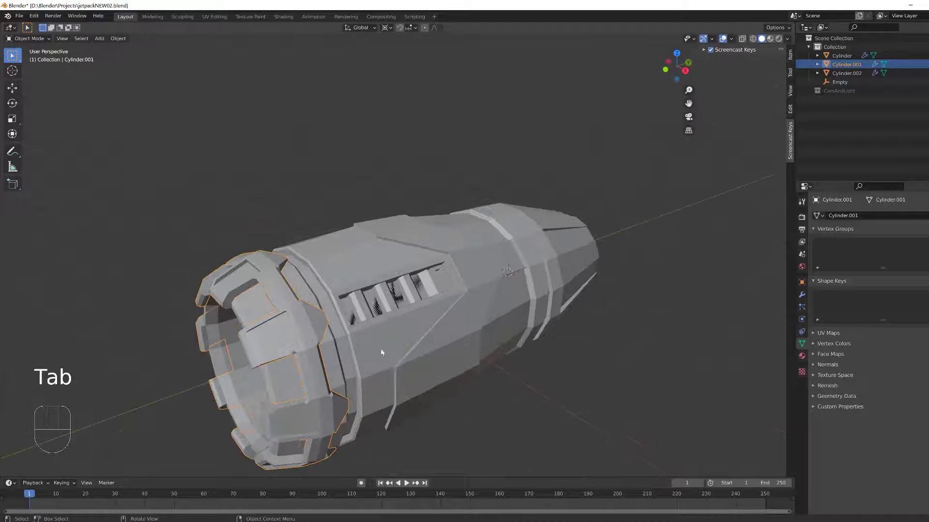
- Delete the main Cylinder body's face lying behind the vent slats in Edit Mode, and return to Object Mode
left_click(390, 264)
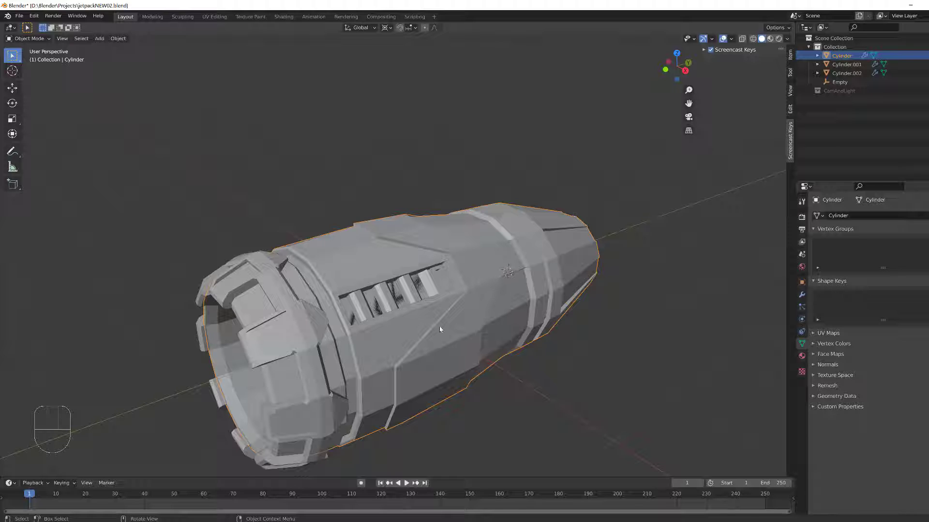
key("Tab")
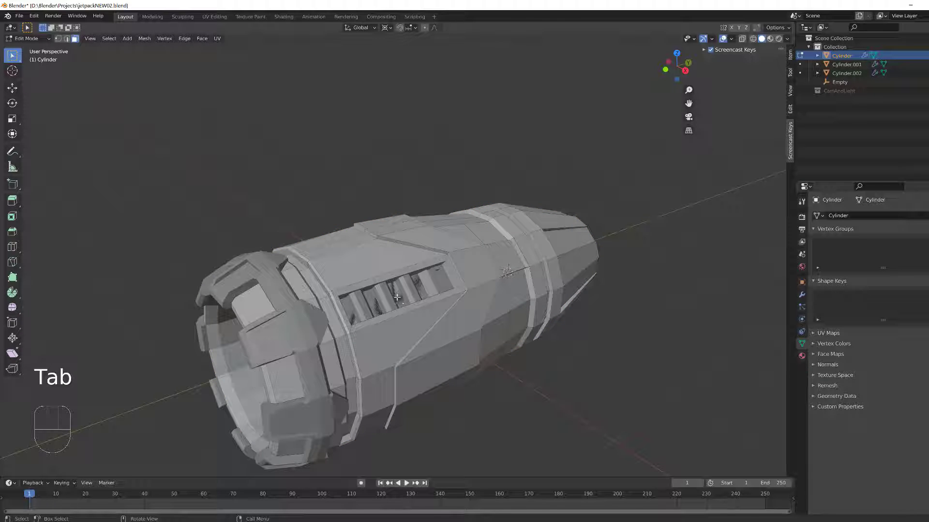
key("x")
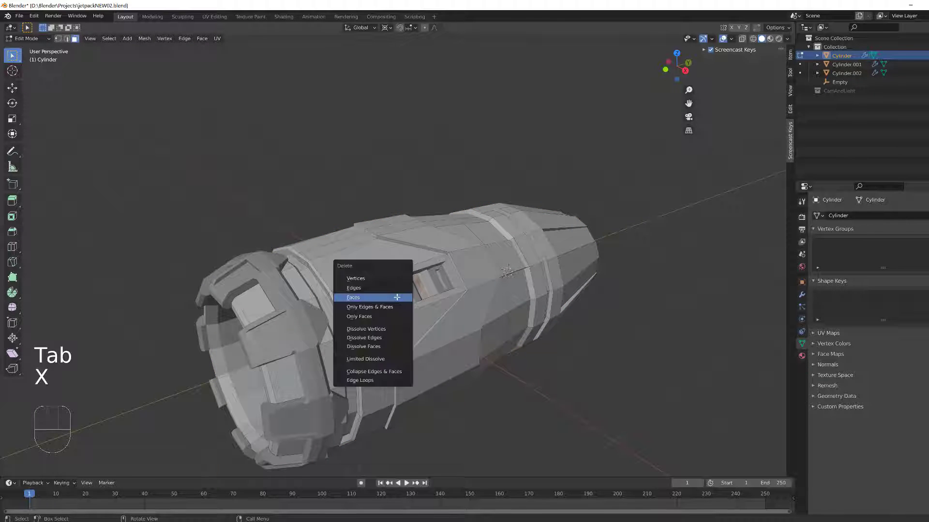
left_click(398, 300)
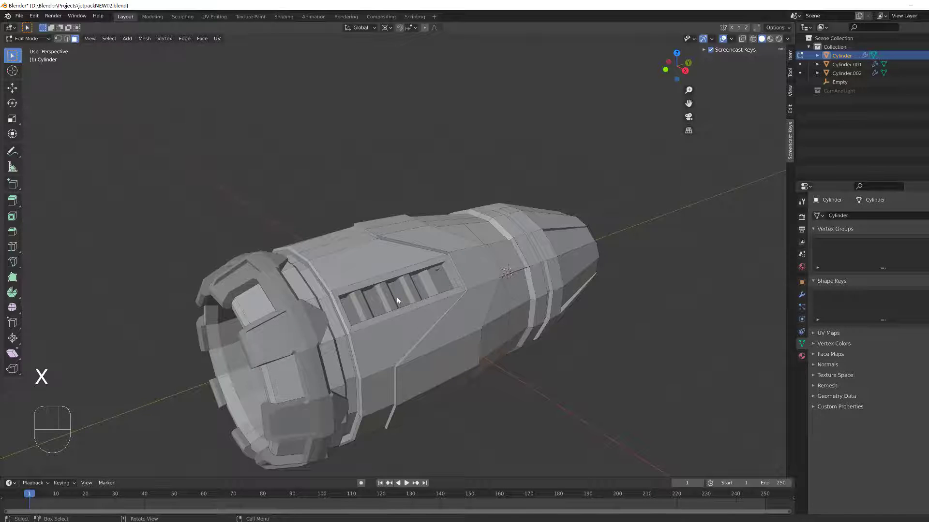
key("Tab")
- Rename the main thruster object Cylinder as Body
scroll(369, 384, "down", 2)
middle_click_drag(369, 383, 375, 365)
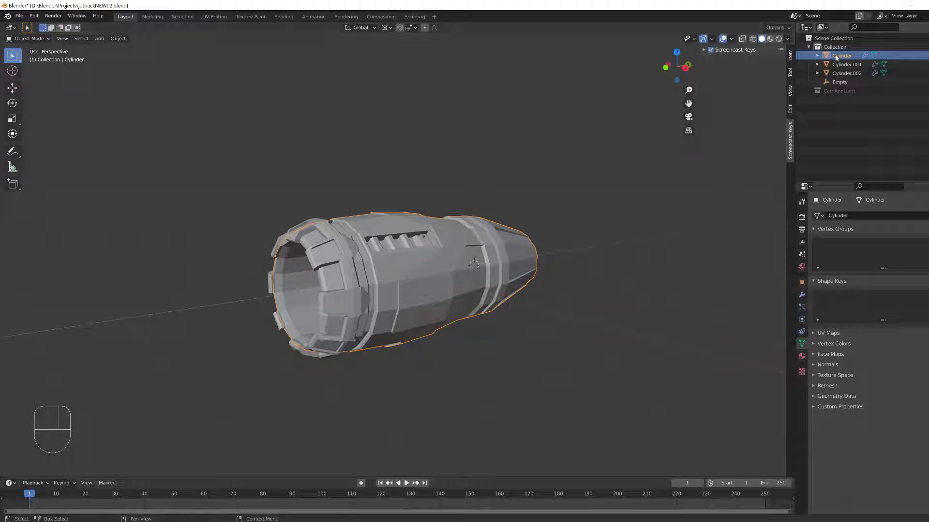
double_click(842, 56)
type("Ex")
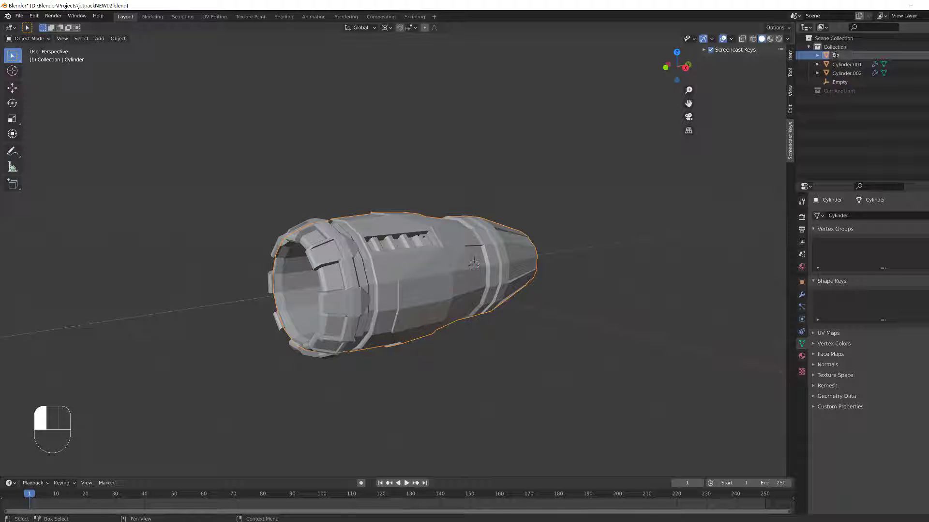
type("dy")
key("Return")
- Rename the segmented ring object Cylinder.001 as TopRing
left_click(842, 65)
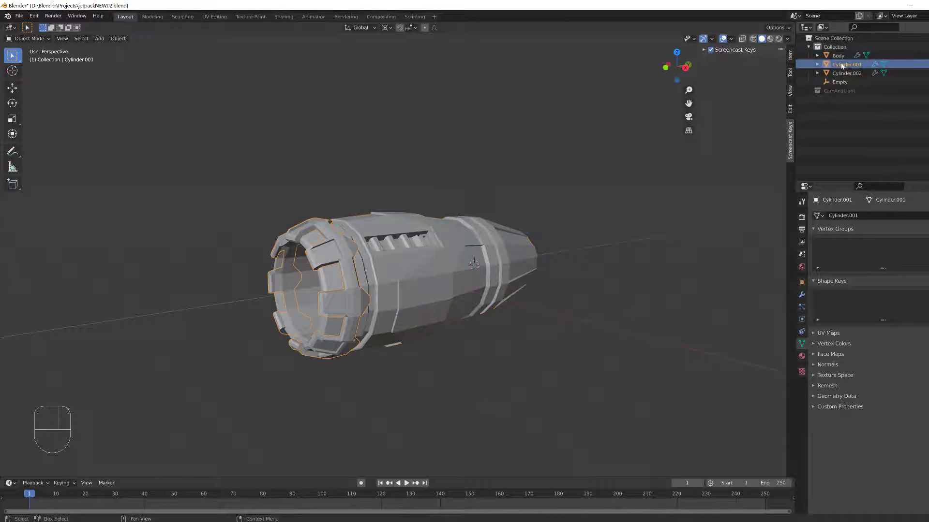
key("F2")
type("TopRing")
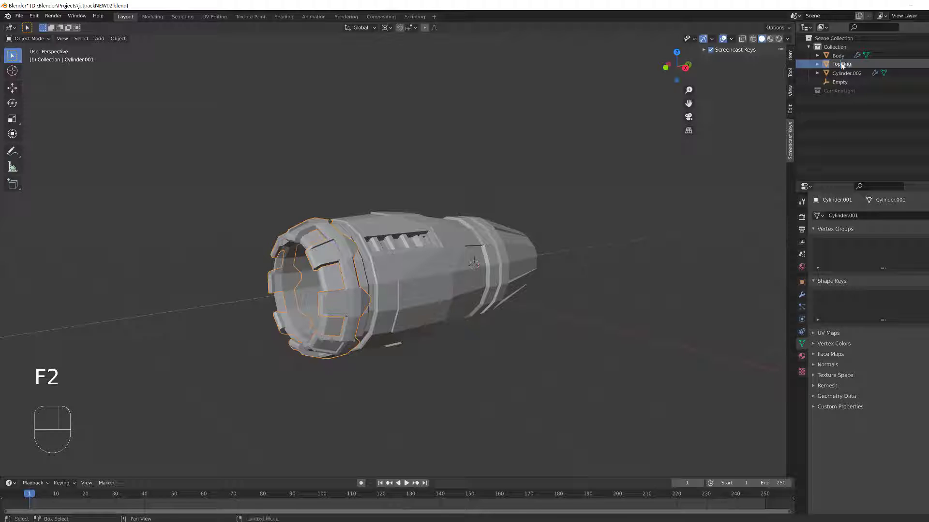
key("Return")
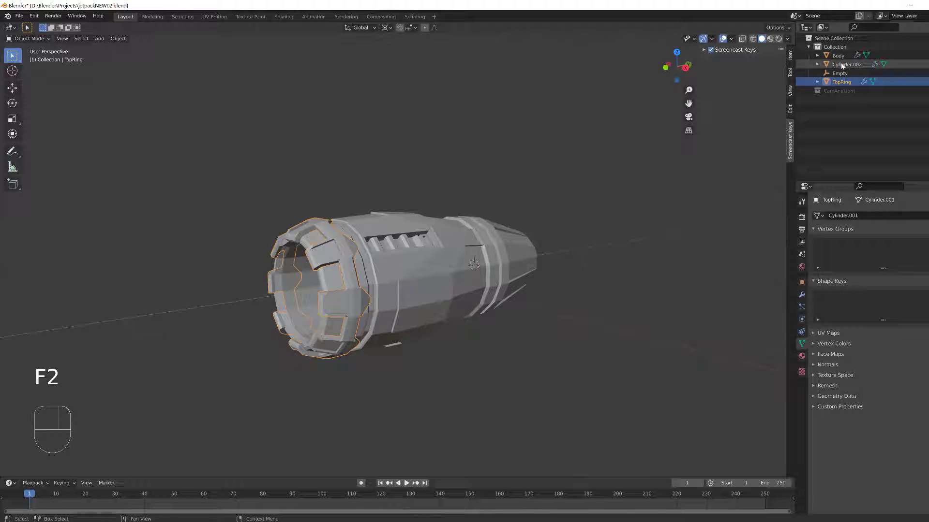
- Rename the vent slat object Cylinder.002 as SideThings
left_click(866, 66)
key("F2")
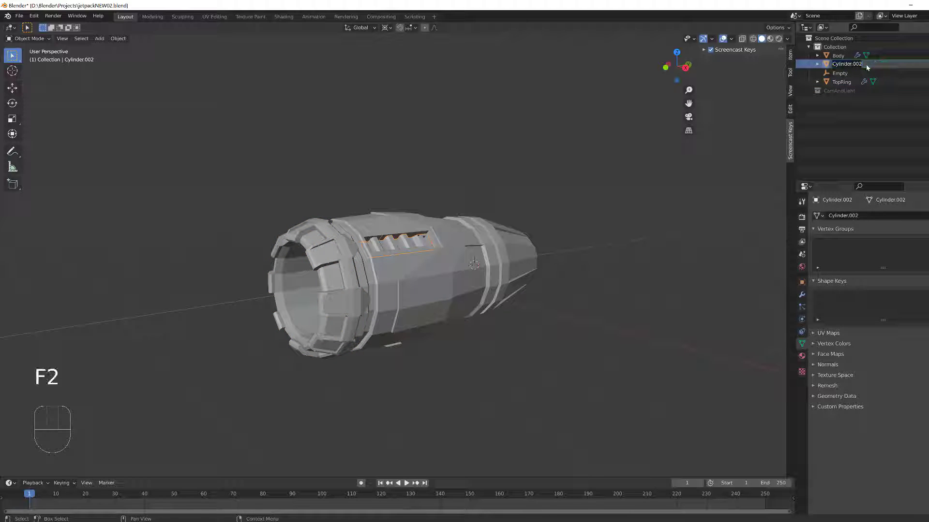
type("SideThings")
key("Return")
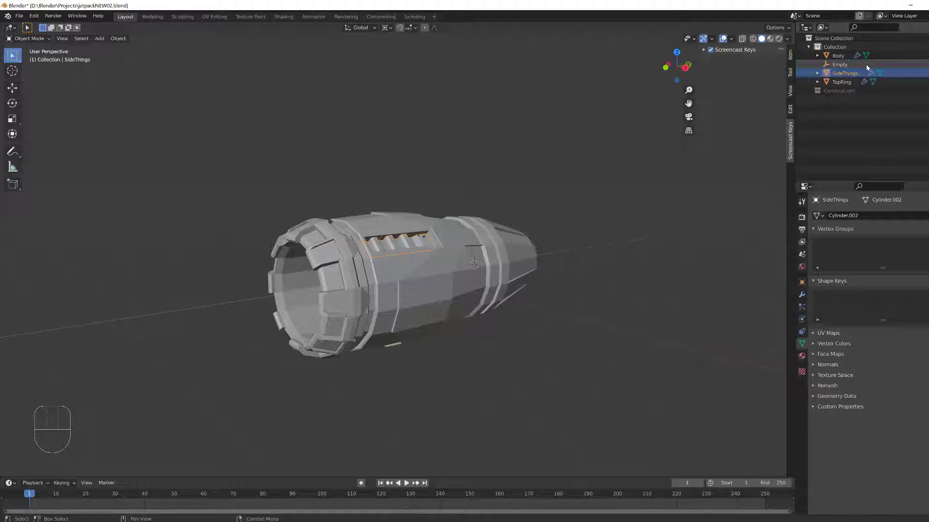
- Rename the Empty as TopRingAxis and deselect everything
left_click(856, 65)
key("F2")
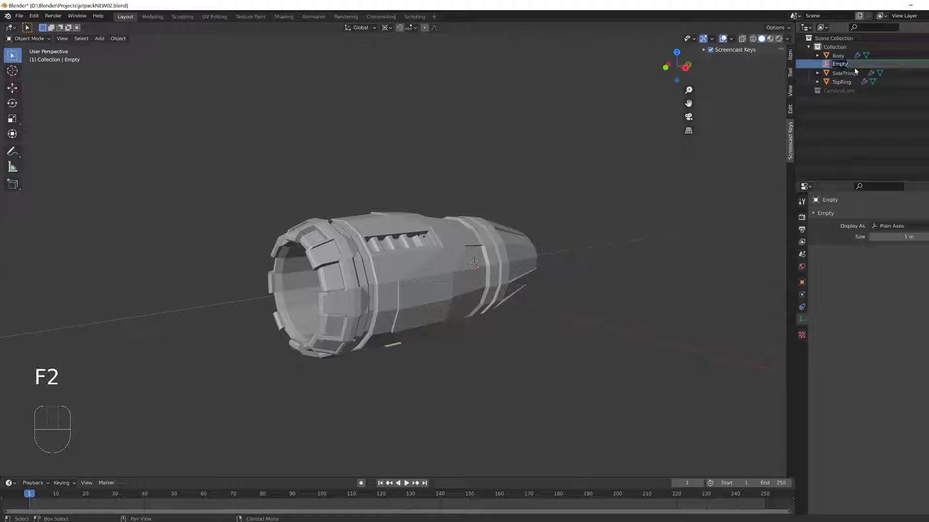
type("TopRingAxis")
key("Return")
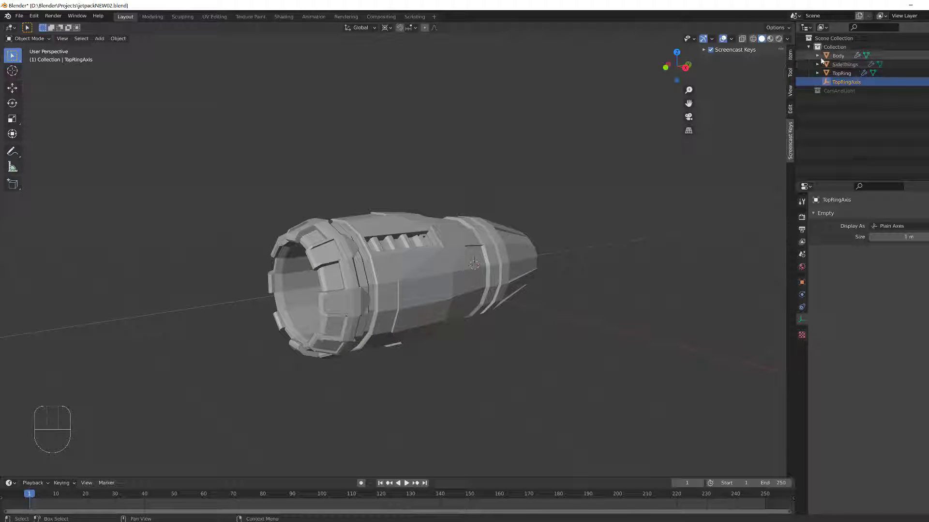
left_click(451, 379)
- Snap the 3D cursor to the central edge of the end face inside the Body's hollow, and return to Object Mode
middle_click_drag(377, 363, 538, 340)
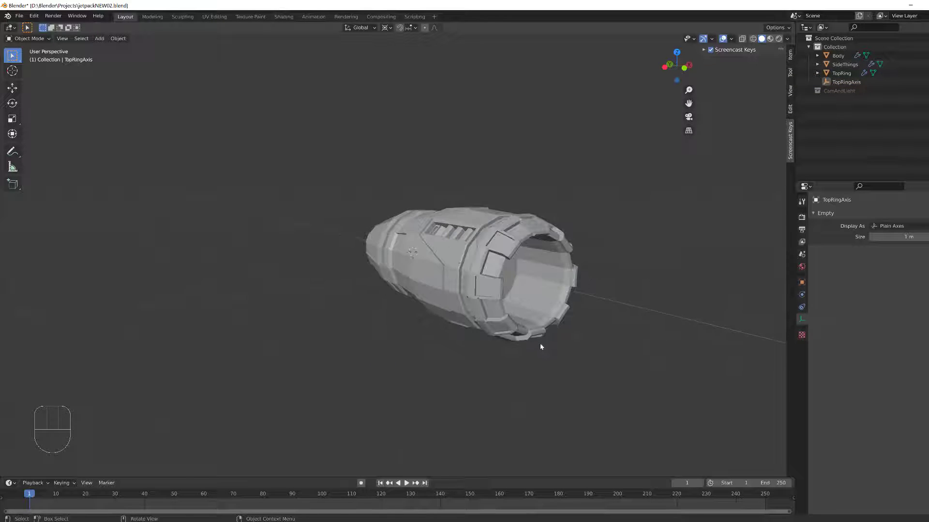
middle_click_drag(522, 306, 410, 297, "shift")
scroll(435, 309, "up", 2)
scroll(380, 291, "up", 2)
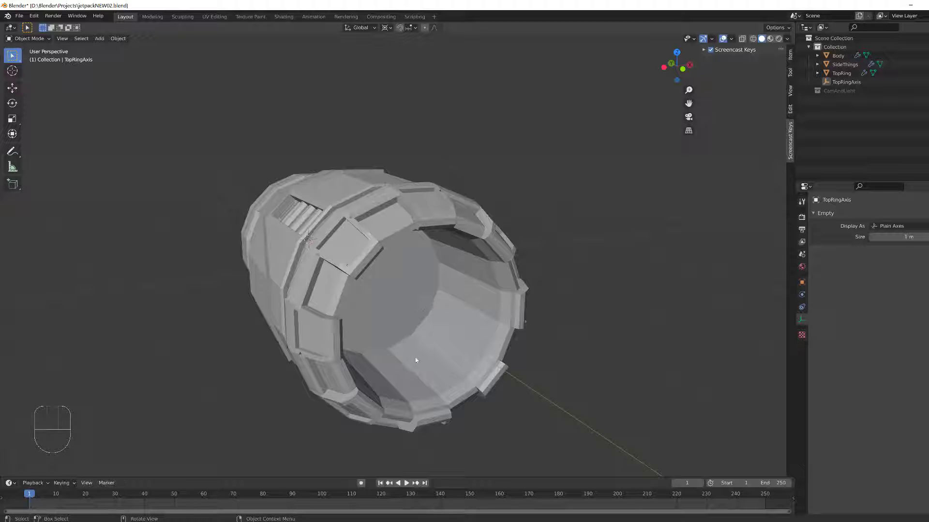
middle_click_drag(416, 361, 364, 282)
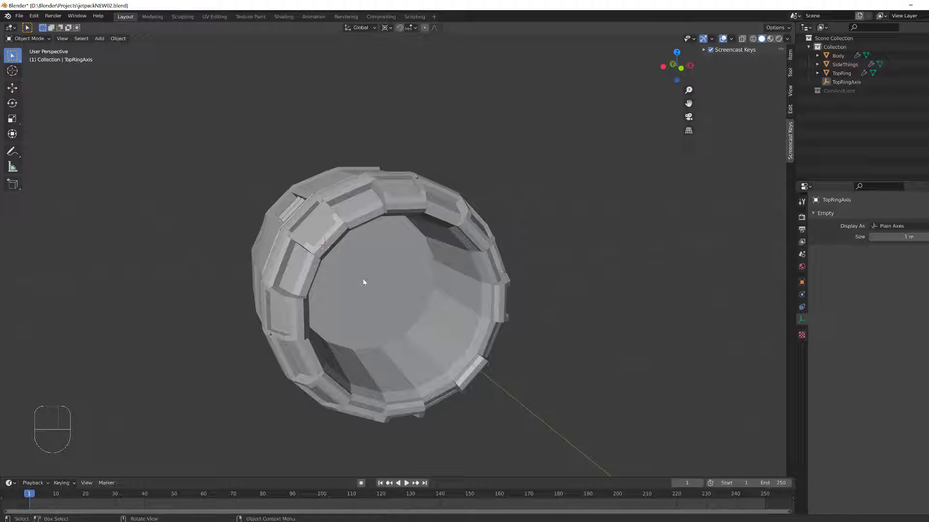
left_click(365, 313)
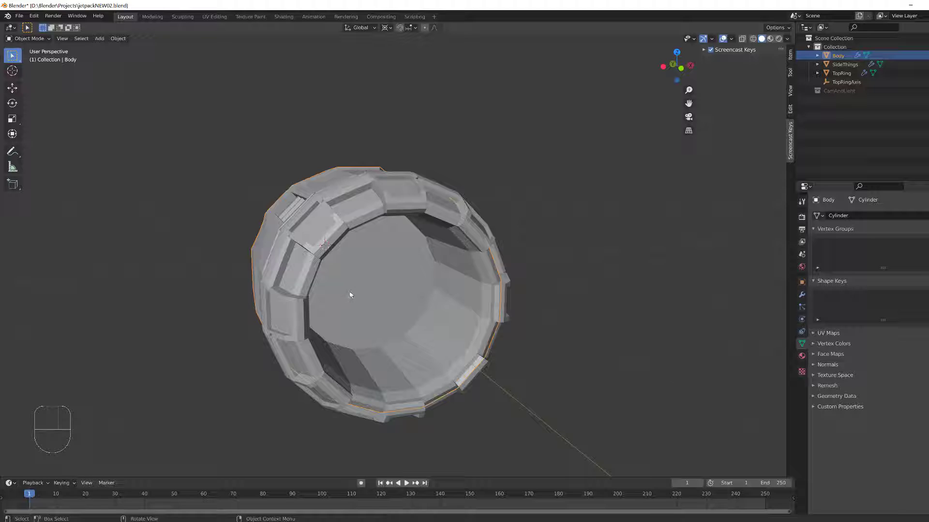
key("Tab")
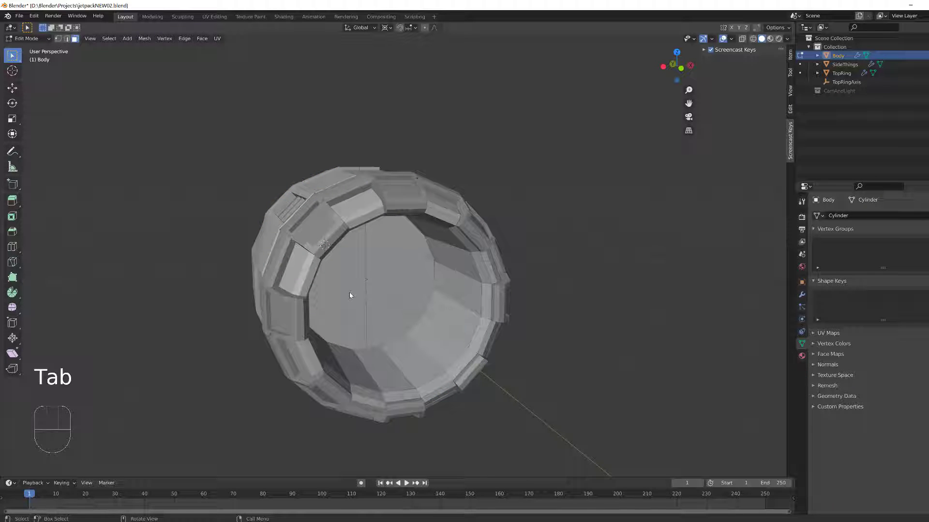
key("2")
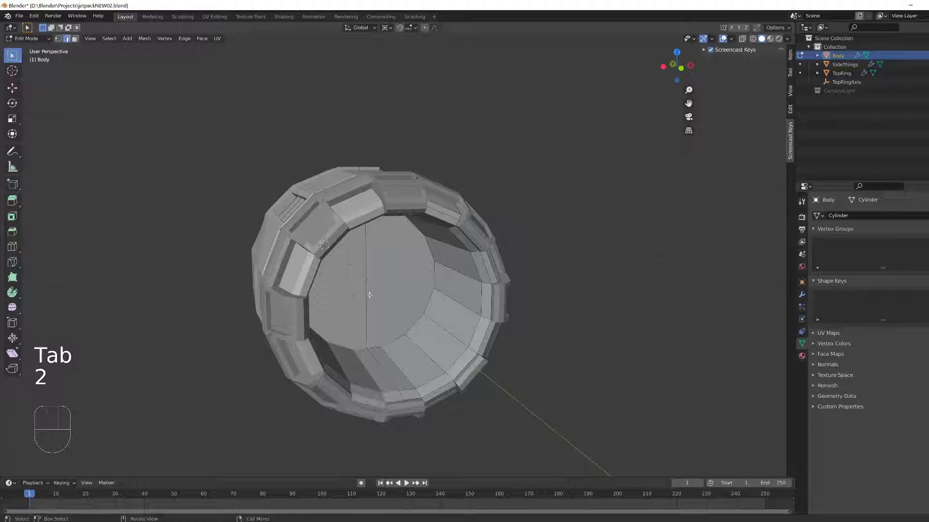
left_click(366, 297)
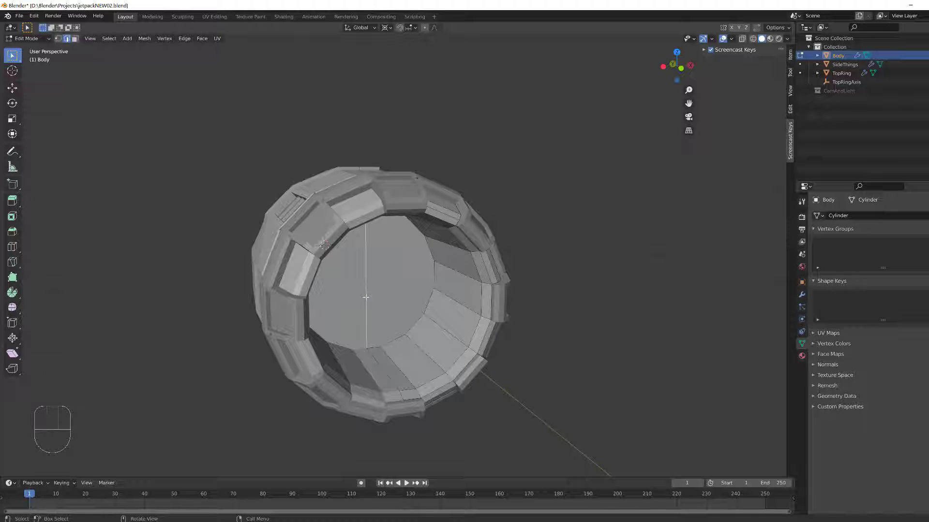
key("shift+s")
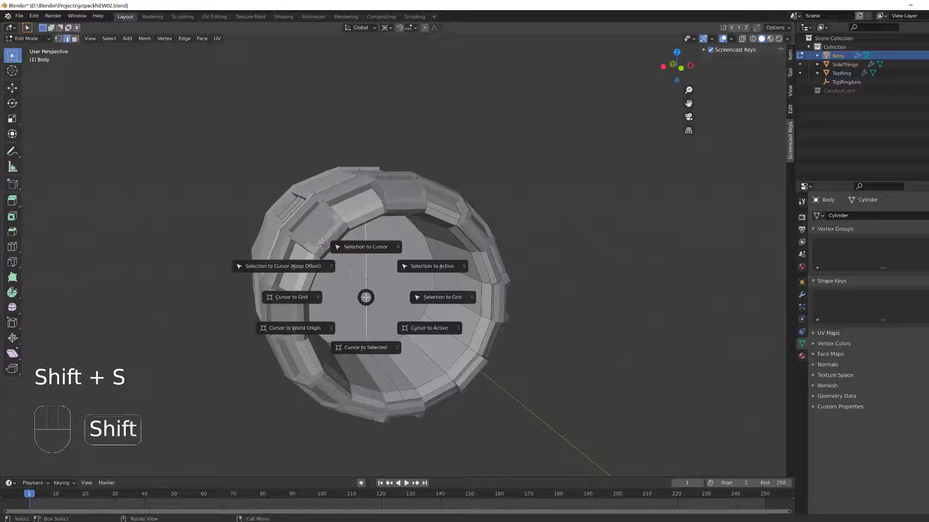
left_click(368, 346)
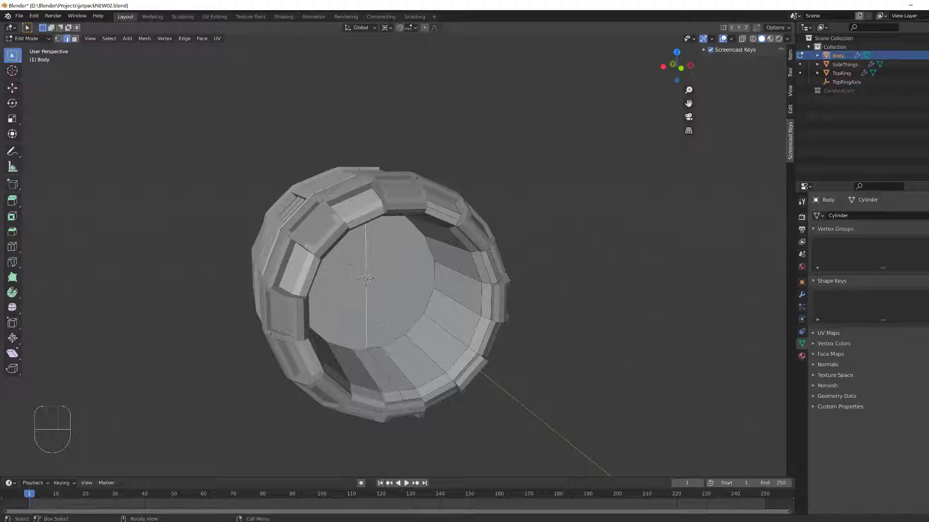
key("Tab")
- Add a cylinder with 8 vertices at the 3D cursor and rotate it 90° about the X axis
scroll(384, 326, "down", 3)
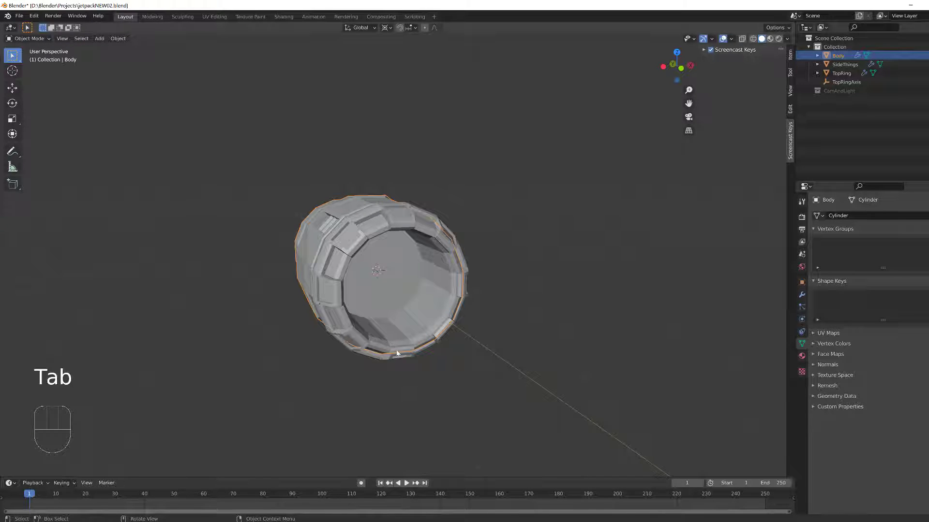
key("shift+a")
mouse_move(396, 349)
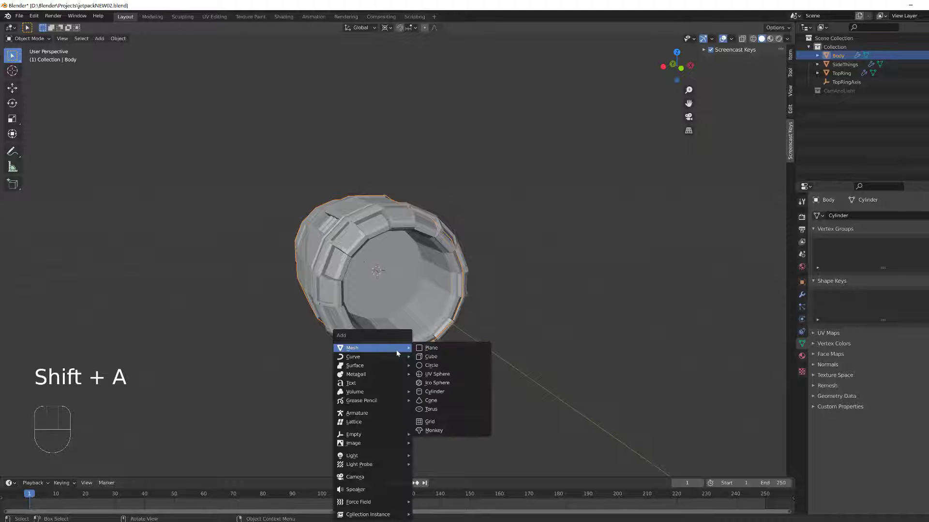
left_click(434, 391)
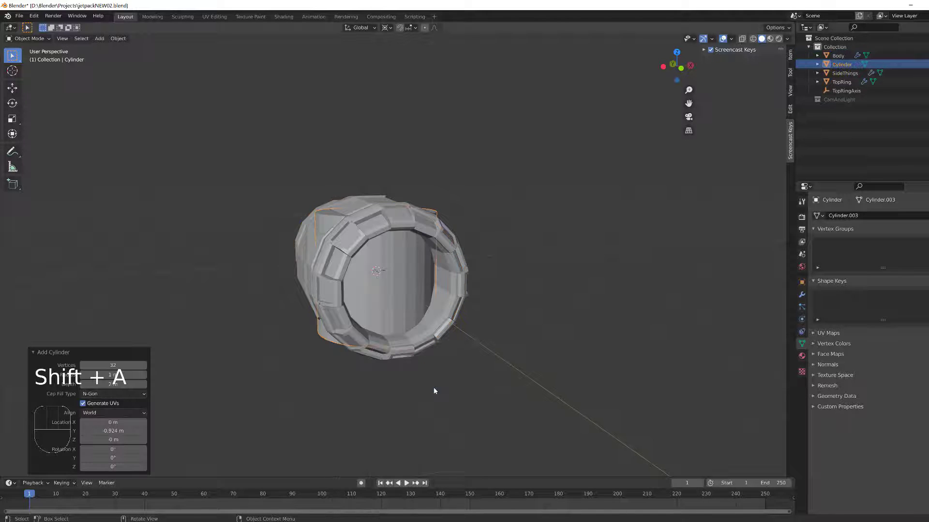
left_click(113, 365)
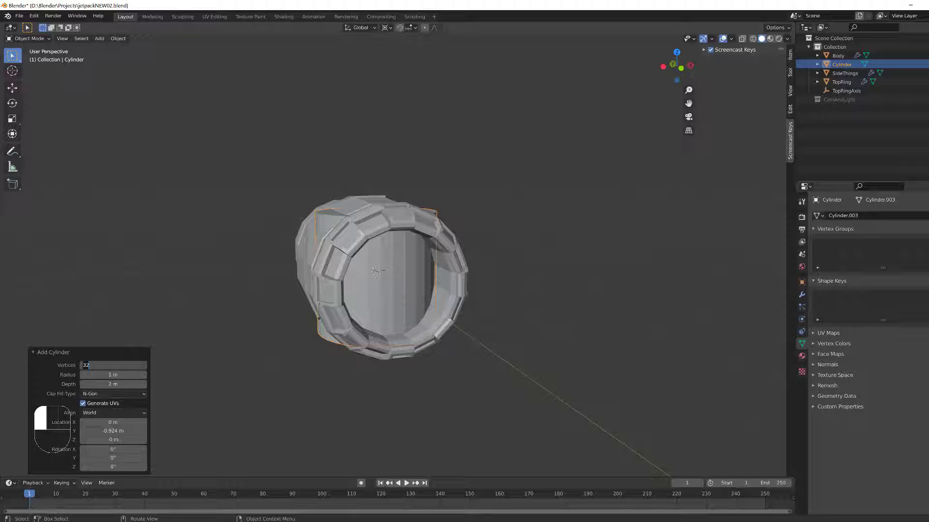
type("8")
key("Return")
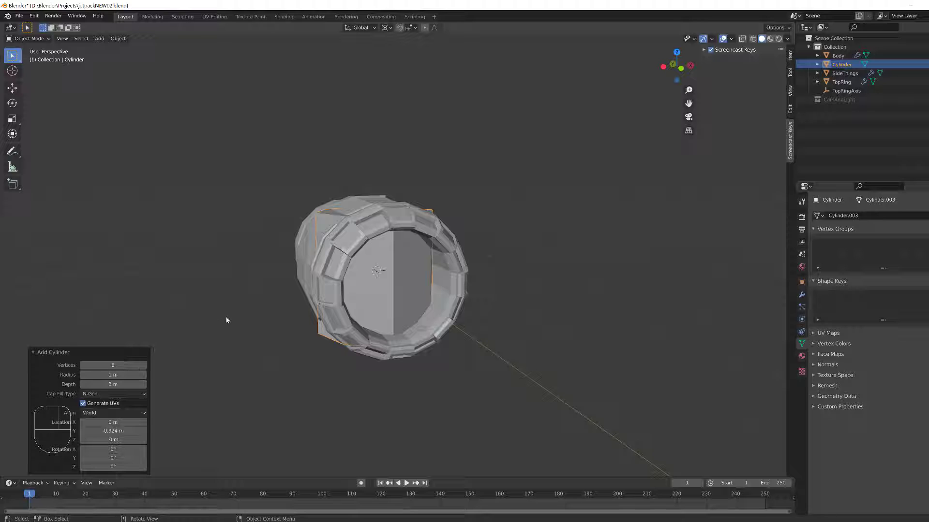
type("rx90")
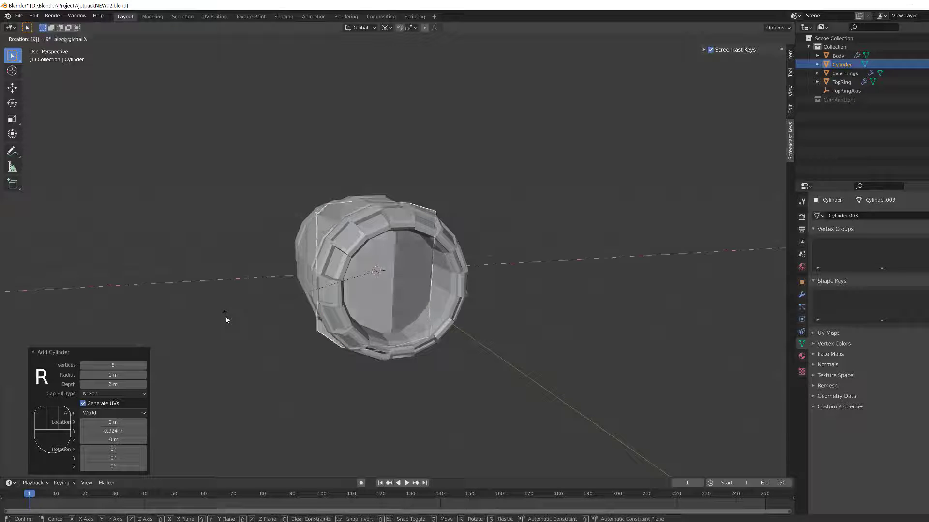
key("Return")
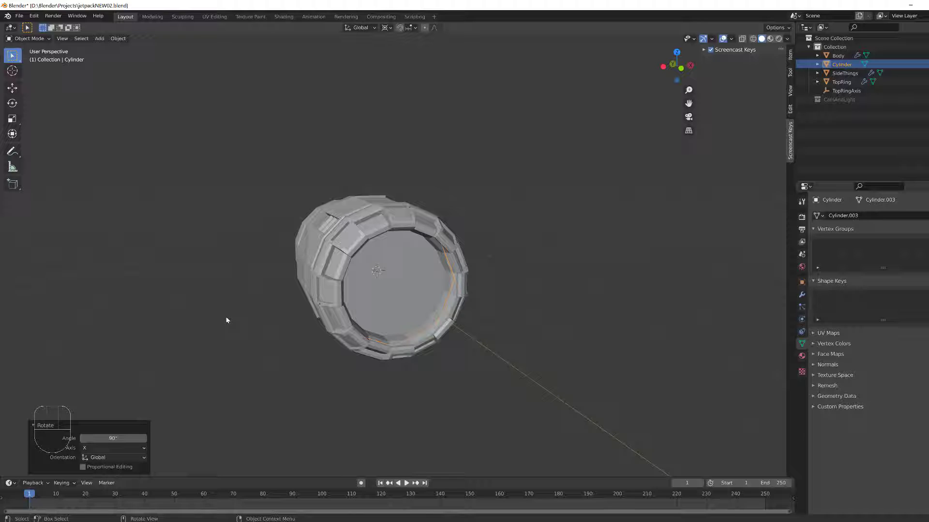
- Try to move the new cylinder 1 m along the global Y axis
key("g")
type("y")
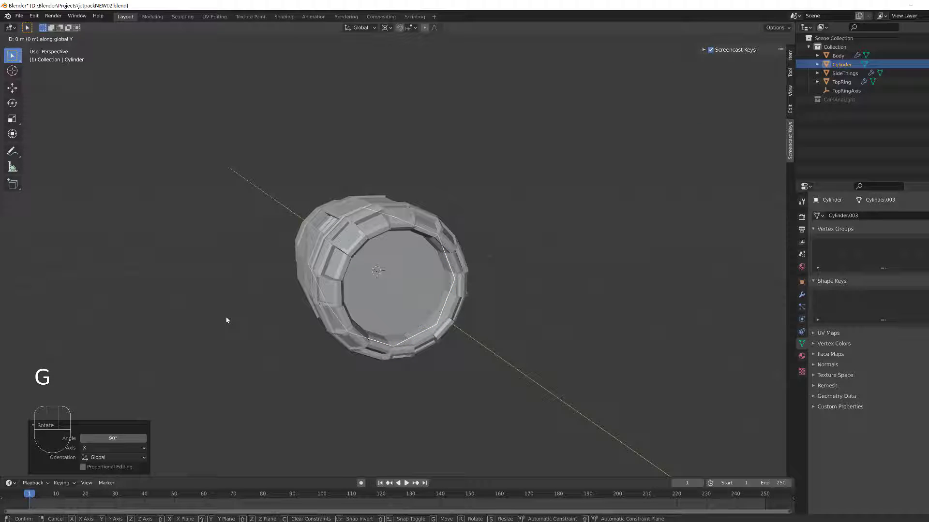
type("1| = 1")
key("Return")
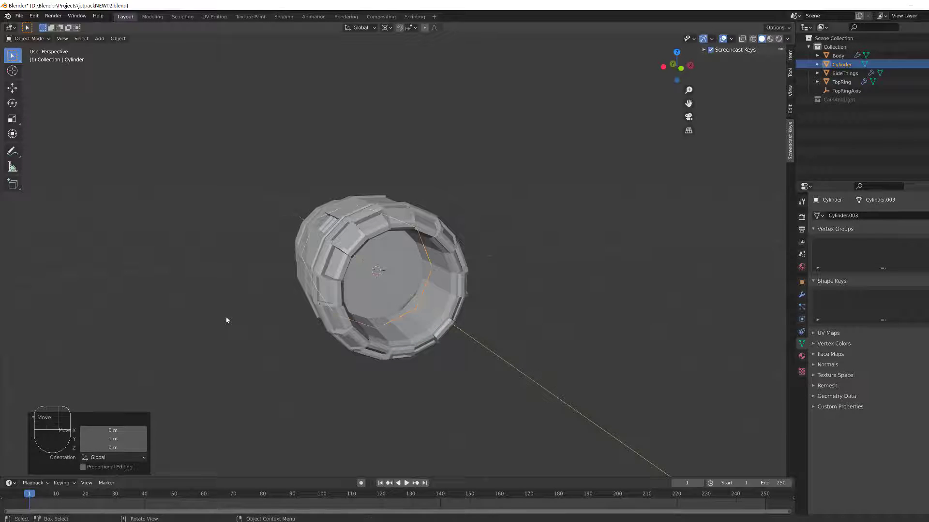
key("F5")
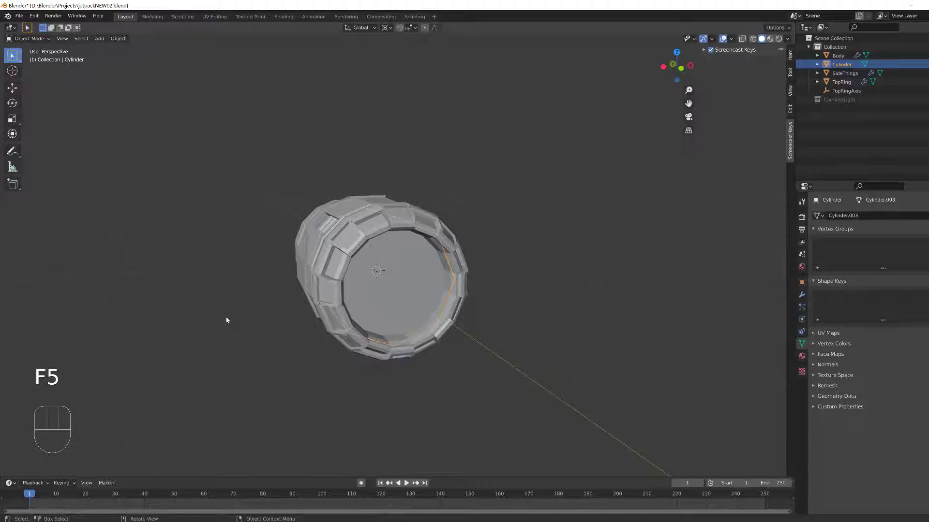
- Move the new cylinder -1 m along the global Y axis
key("g")
key("y")
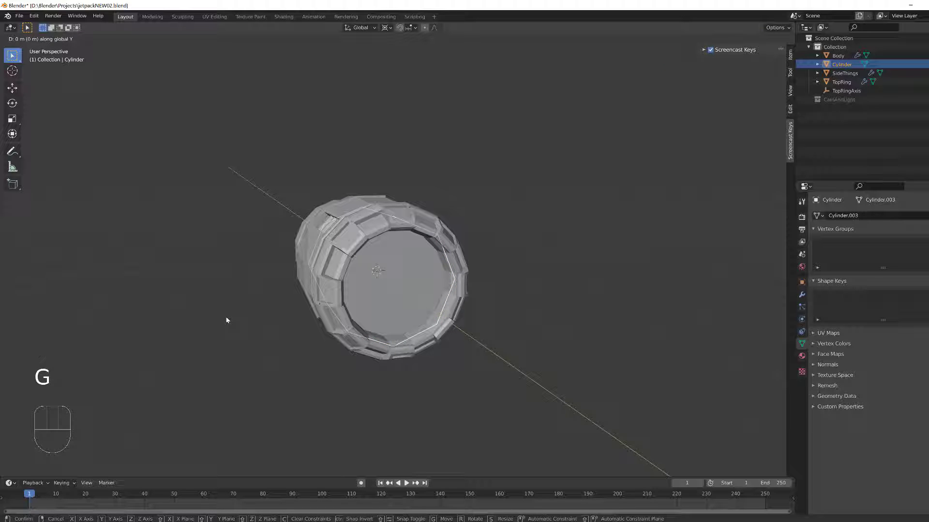
type("-1")
key("Return")
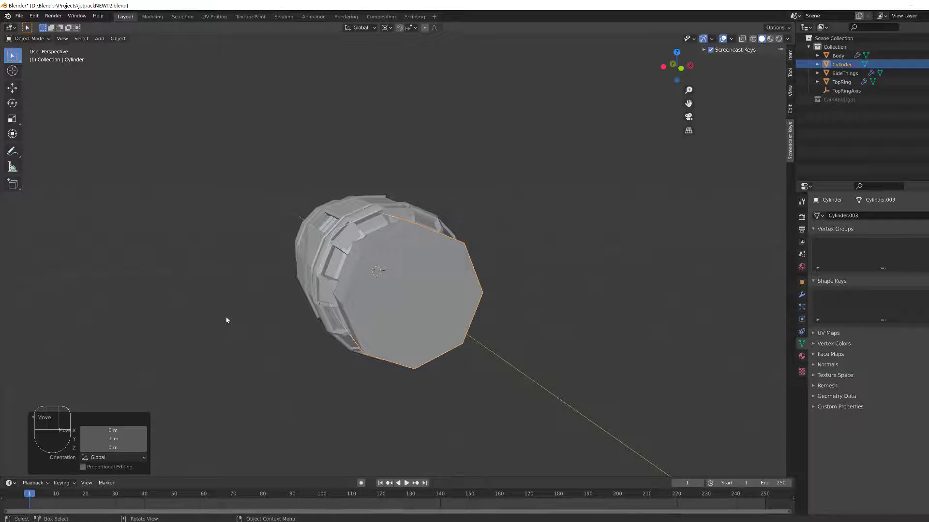
- Set the transform pivot point to the 3D Cursor and scale the cylinder down to about 0.081
left_click(387, 28)
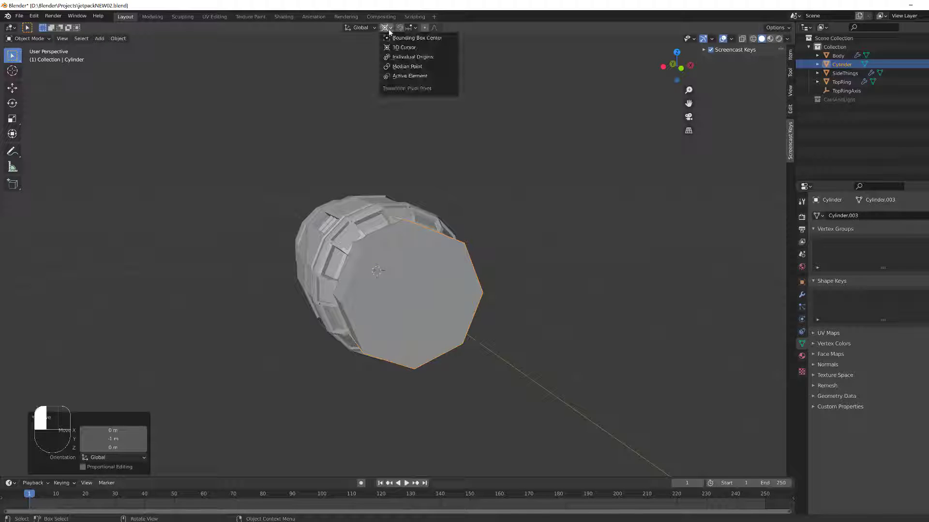
left_click(415, 47)
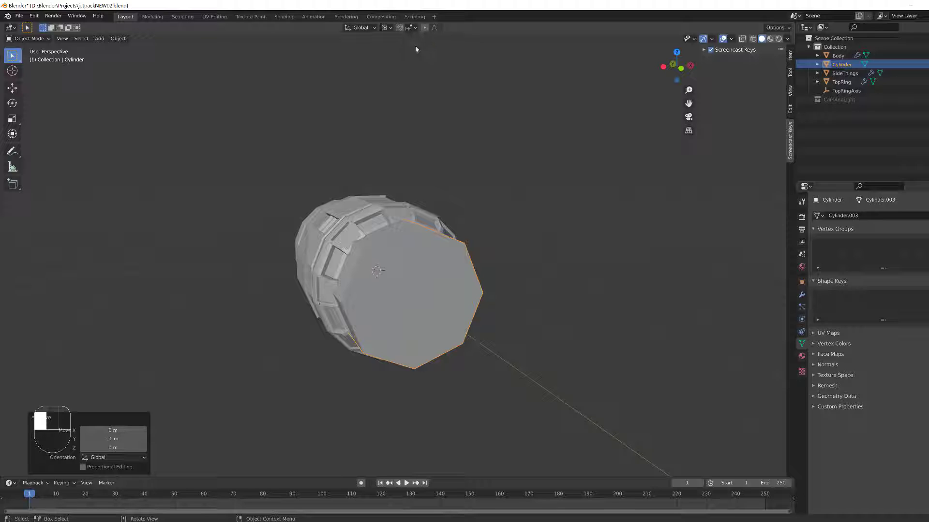
key("s")
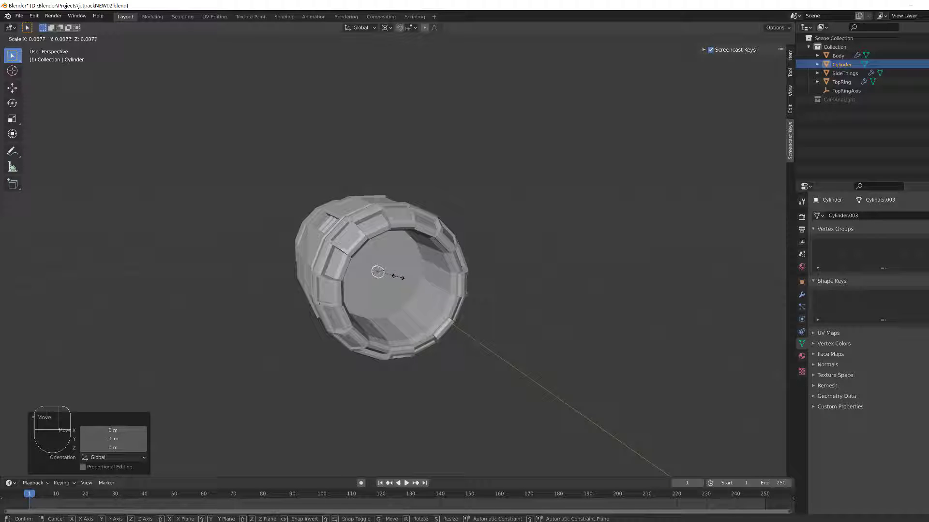
left_click(395, 277)
- In Edit Mode with face selection, move the cylinder's outer end face about -1.73 m along global Y to form a long rod
scroll(409, 306, "up", 1)
scroll(393, 336, "up", 1)
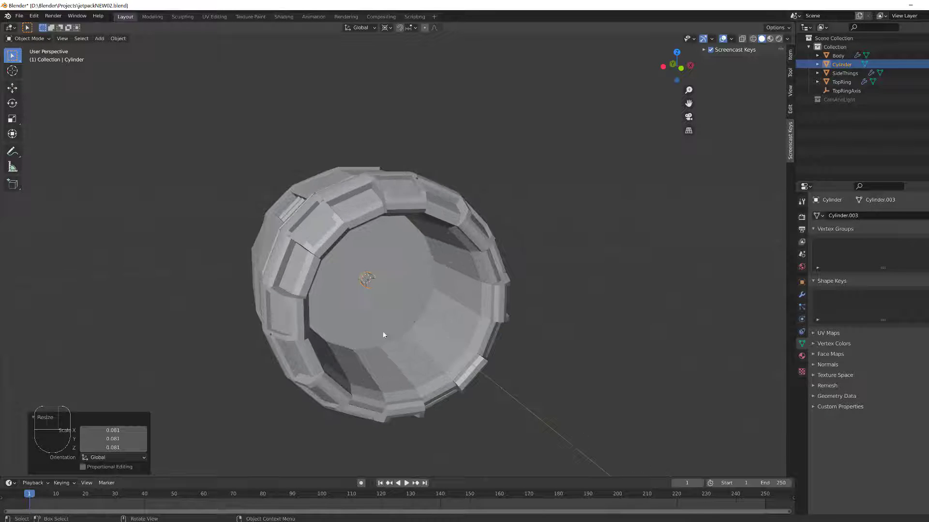
middle_click_drag(383, 336, 335, 267)
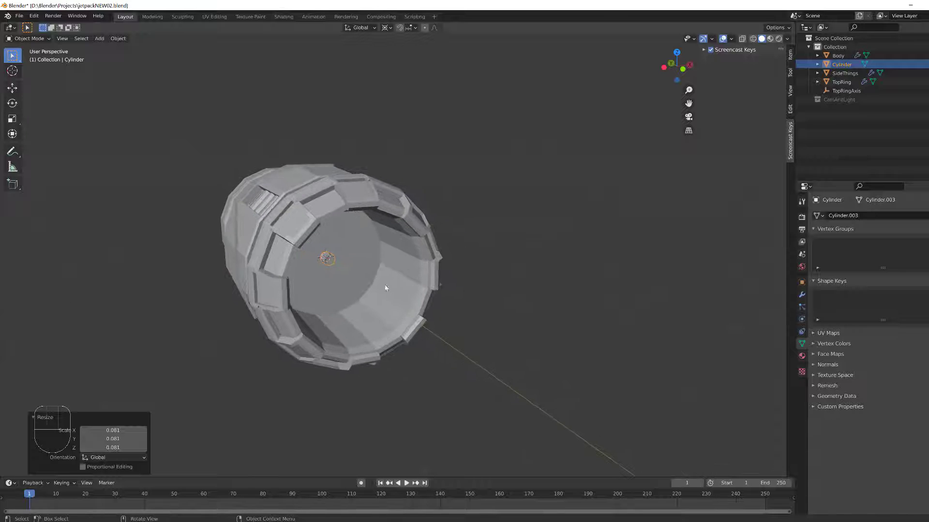
key("Tab")
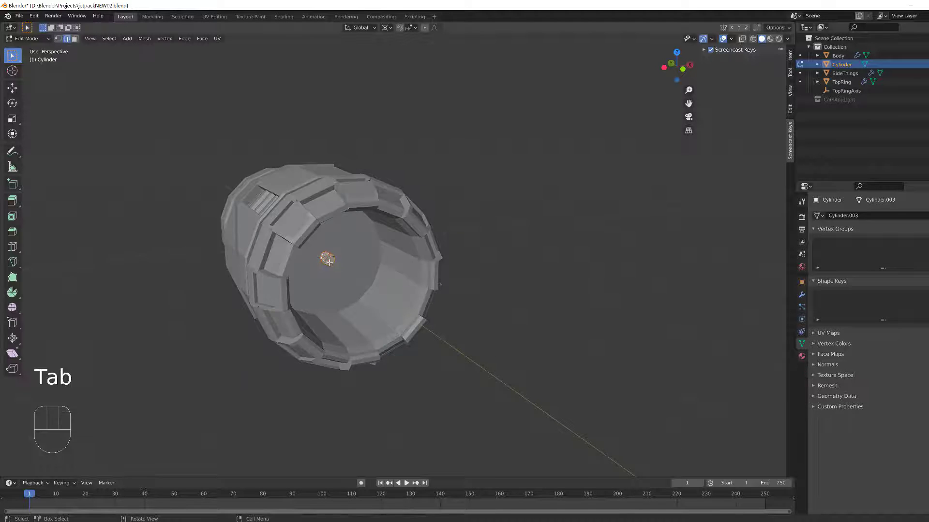
scroll(335, 266, "up", 1)
key("3")
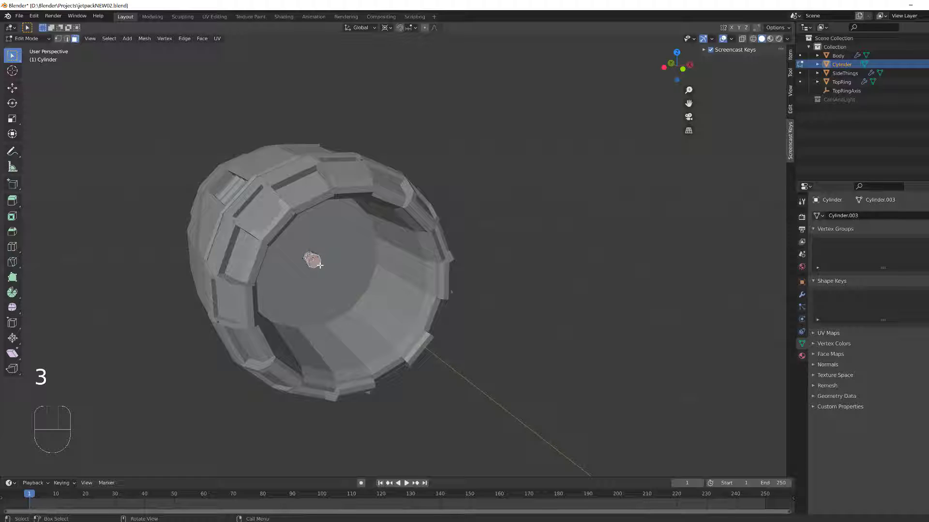
key("g")
key("y")
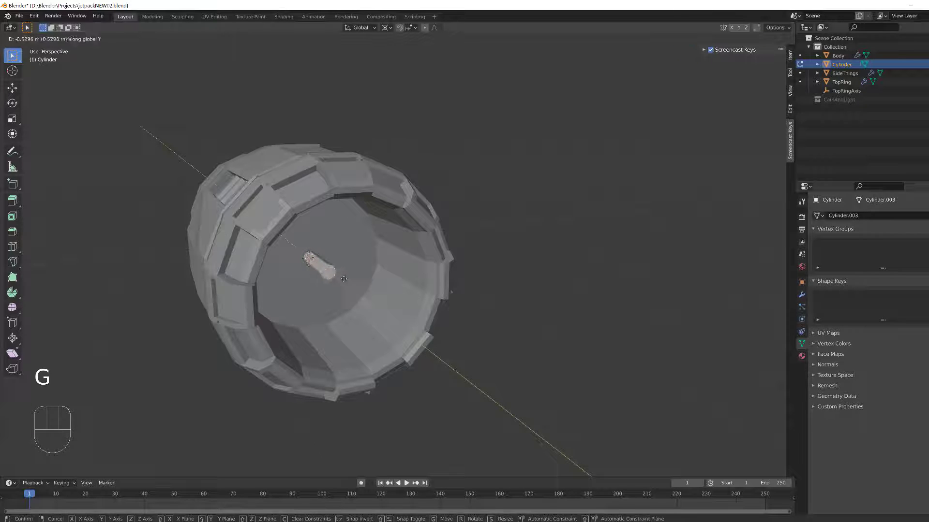
left_click(385, 298)
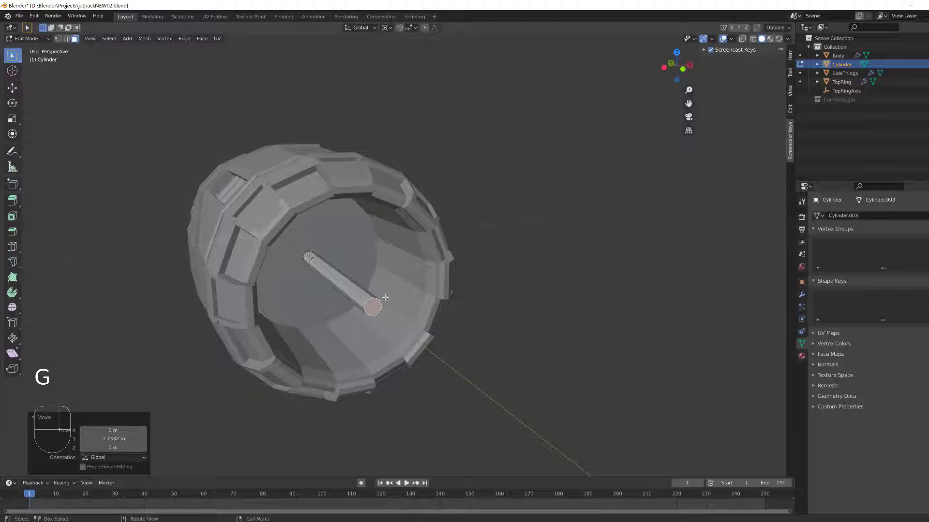
- In the right orthographic view, move the rod's end face back about 0.48 m along global Y to shorten the rod
key("KP_3")
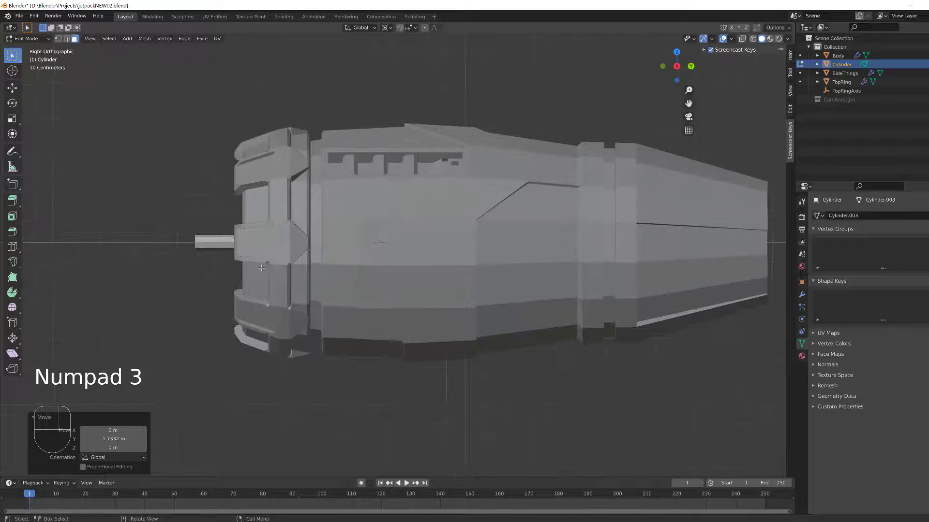
key("g")
key("y")
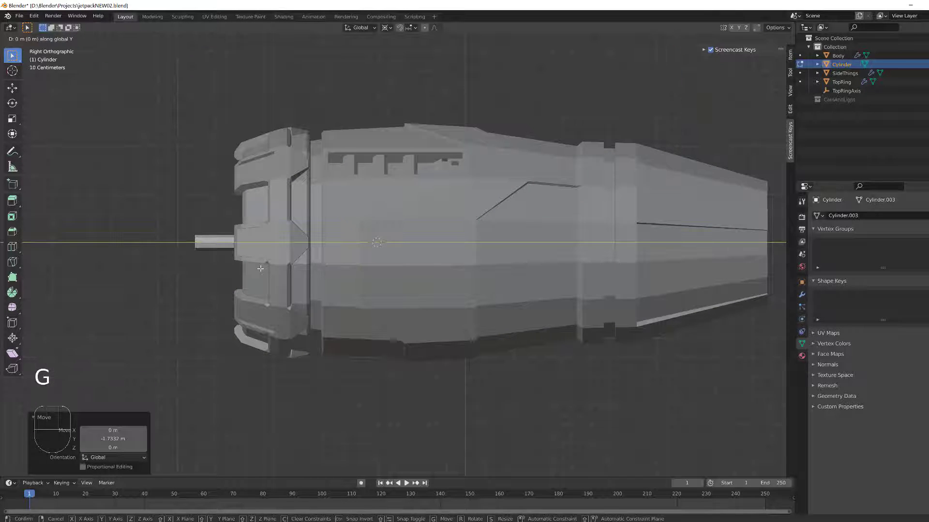
left_click(307, 268)
middle_click_drag(307, 267, 343, 306)
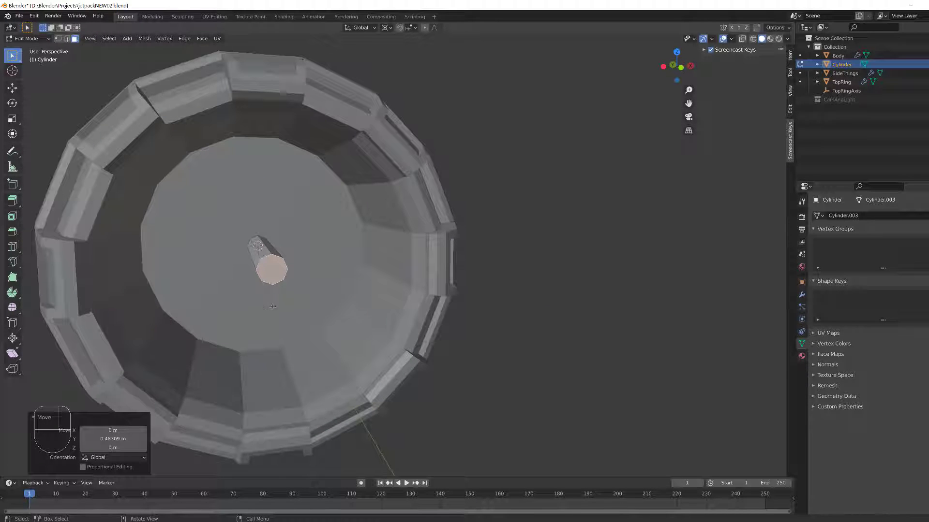
- Extrude the rod's end face in place and set the transform pivot point to Individual Origins
middle_click_drag(272, 307, 428, 280)
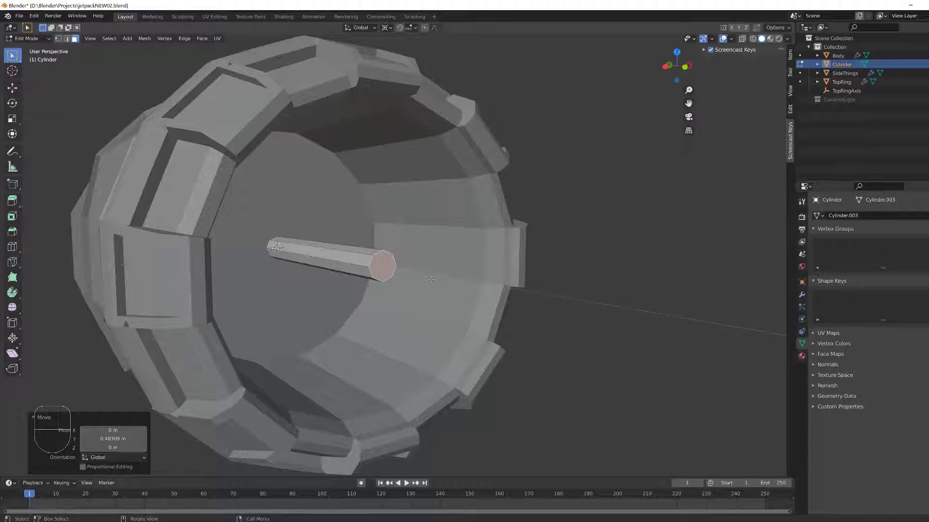
key("e")
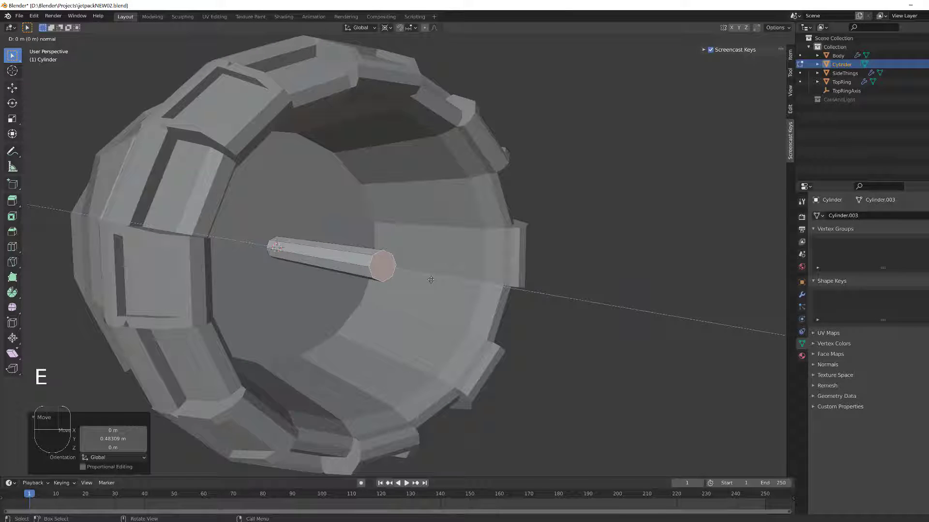
left_click(431, 279)
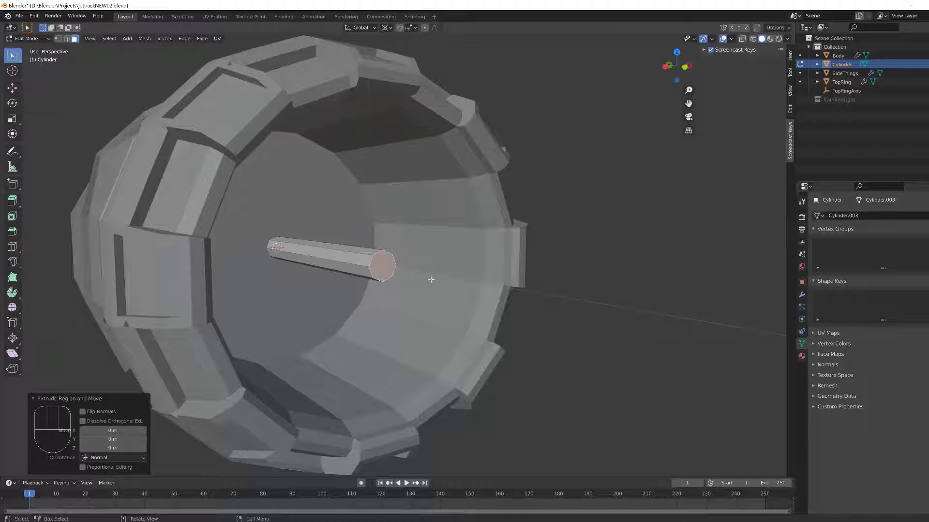
scroll(428, 275, "up", 2)
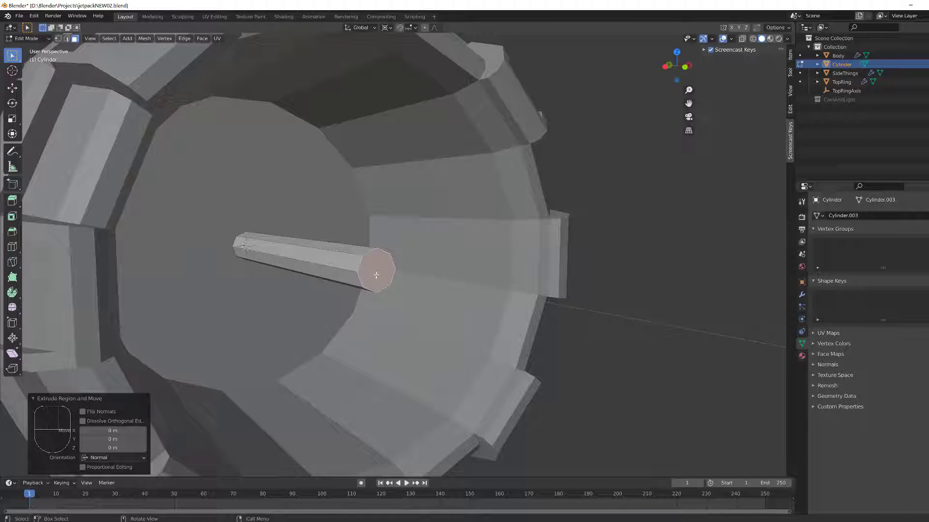
left_click(386, 29)
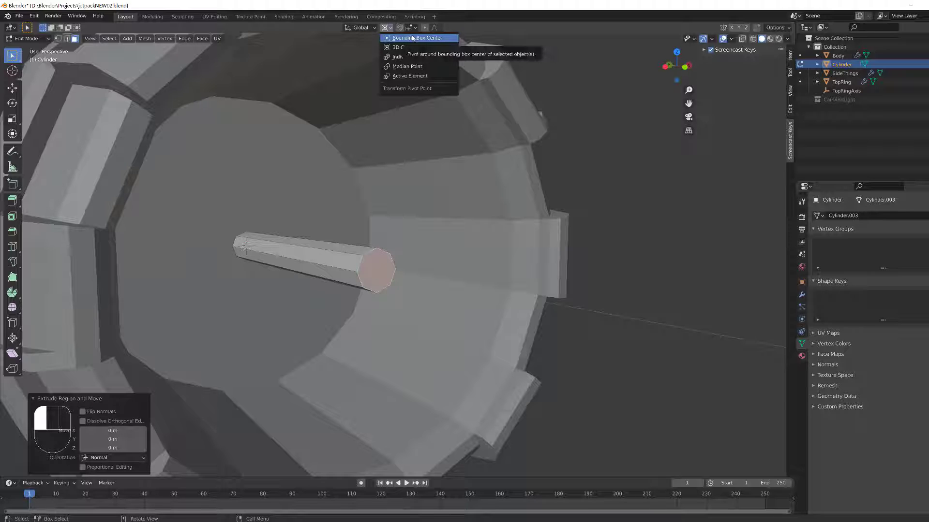
left_click(417, 57)
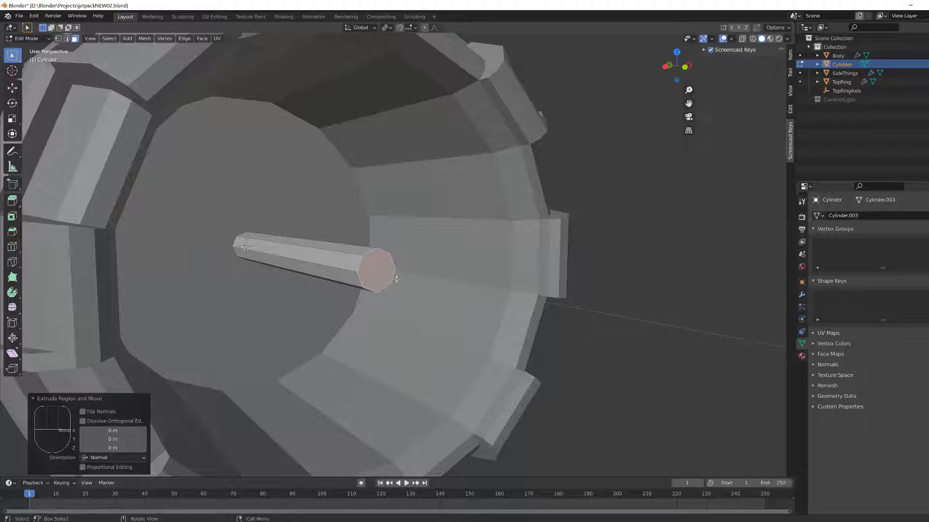
- Scale the extruded end face to about 1.518 and extrude it outward about 0.28 m to form a wider head
key("s")
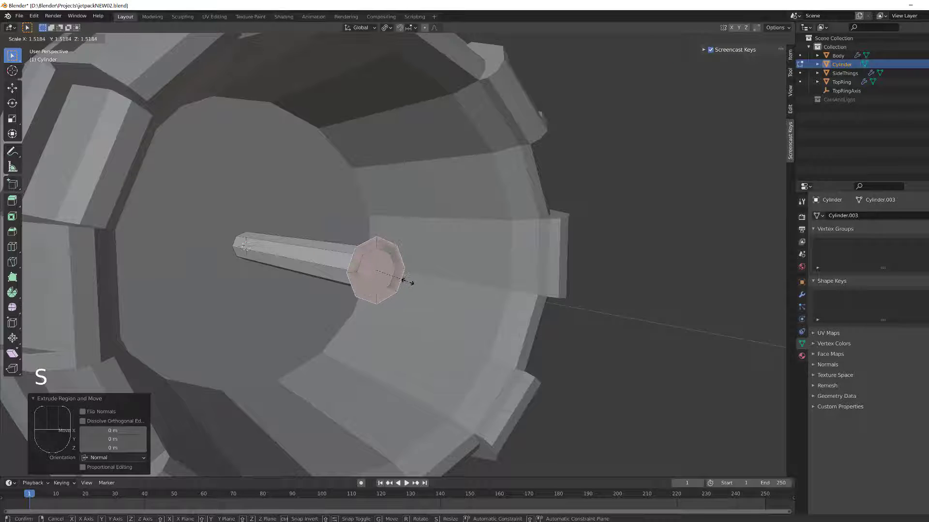
left_click(405, 282)
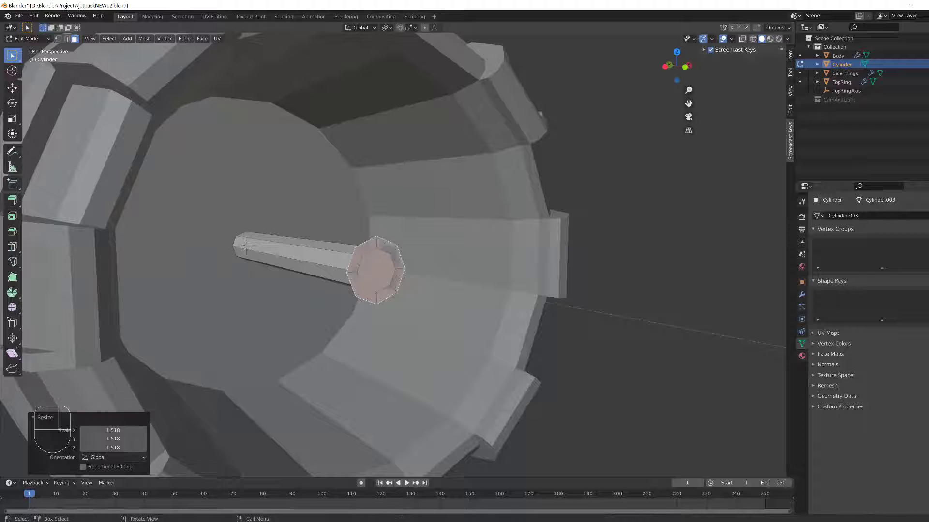
key("e")
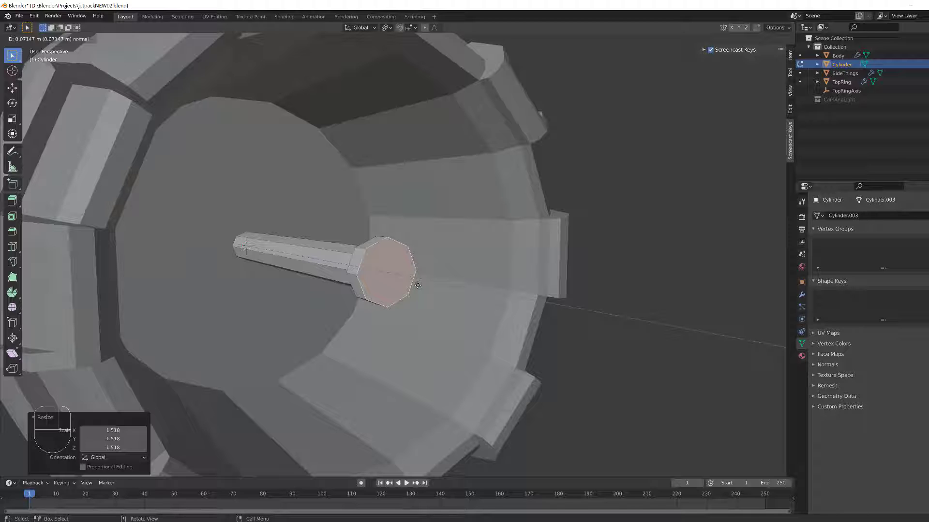
left_click(455, 293)
- Add several evenly spaced loop cuts around the rod's wider head and deselect everything
middle_click_drag(390, 317, 420, 320)
scroll(607, 284, "up", 2)
scroll(608, 284, "down", 3)
middle_click_drag(607, 284, 457, 298, "shift")
scroll(520, 305, "up", 4)
scroll(457, 297, "up", 2)
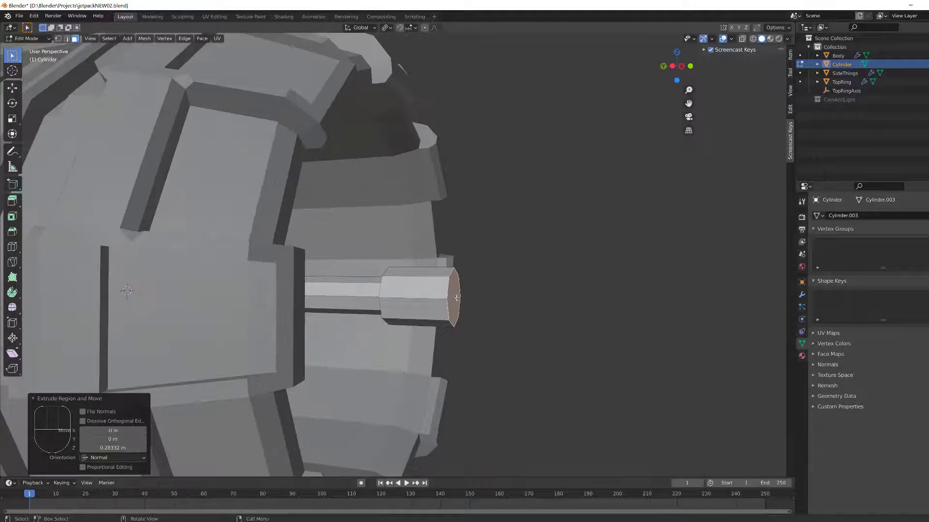
key("ctrl+r")
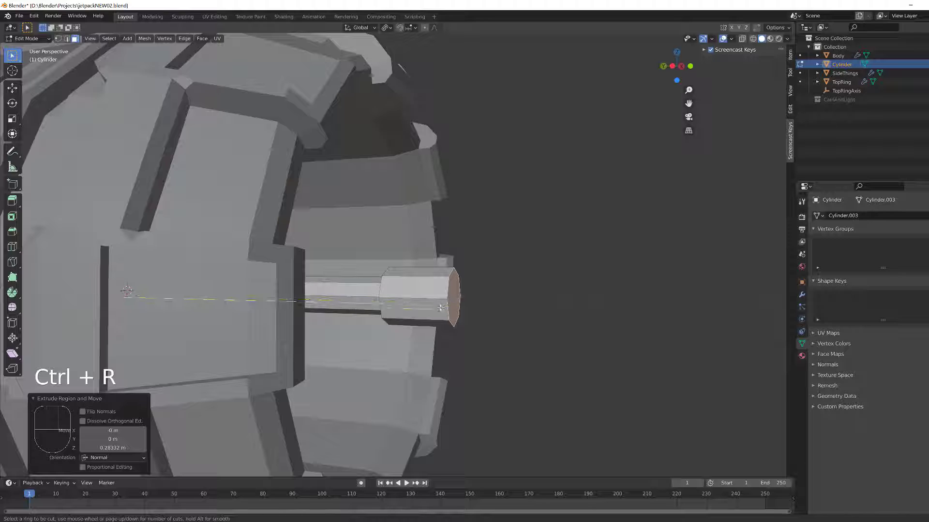
scroll(433, 318, "up", 2)
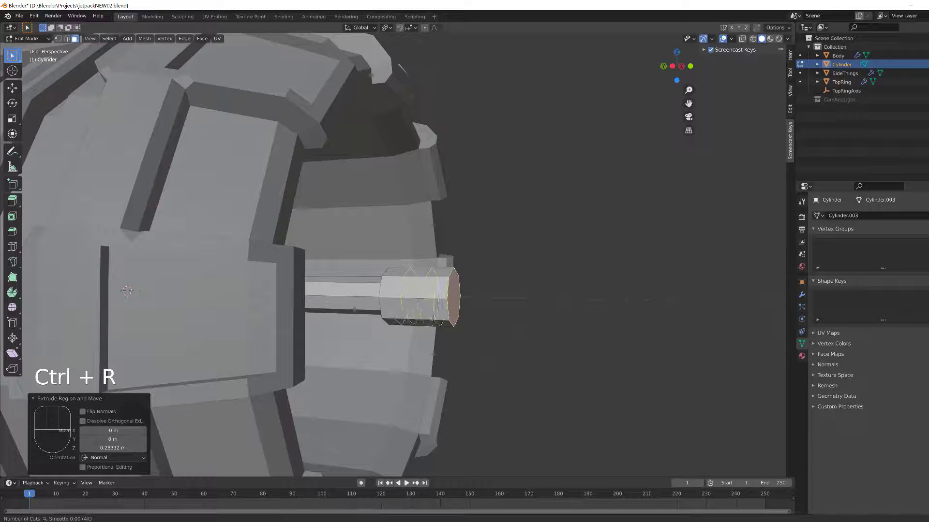
left_click(432, 318)
right_click(428, 320)
left_click(504, 294)
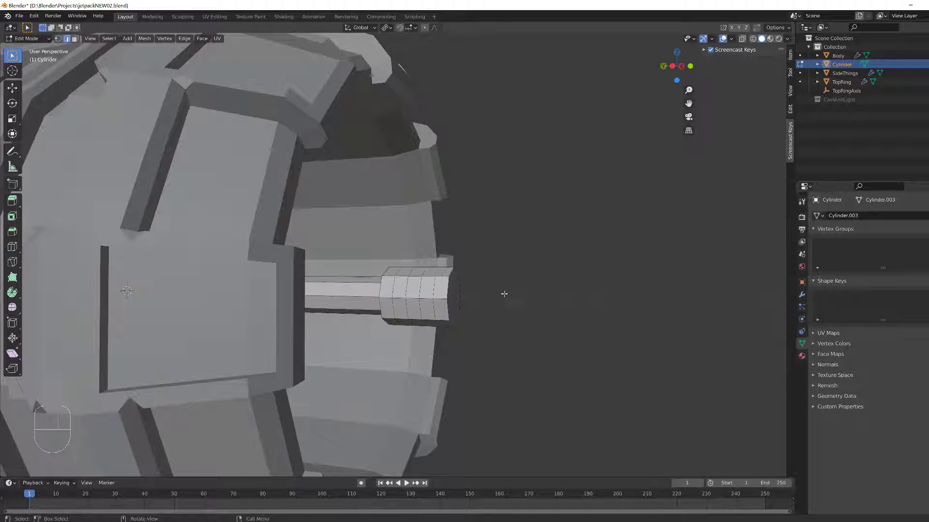
- Enable proportional editing and scale the head's end face to about 0.519 with smooth falloff and a proportional size of about 0.092
key("o")
middle_click_drag(540, 269, 457, 301)
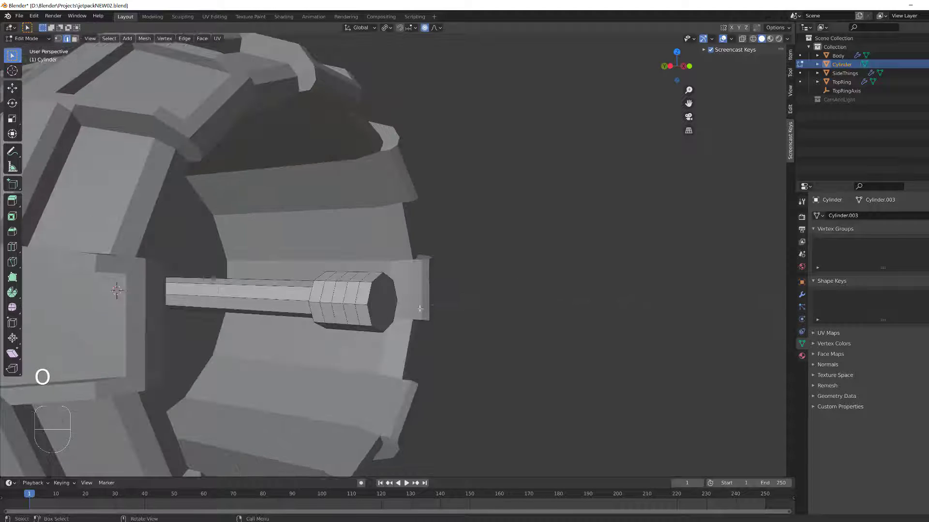
left_click(390, 310)
key("3")
left_click(384, 307)
key("s")
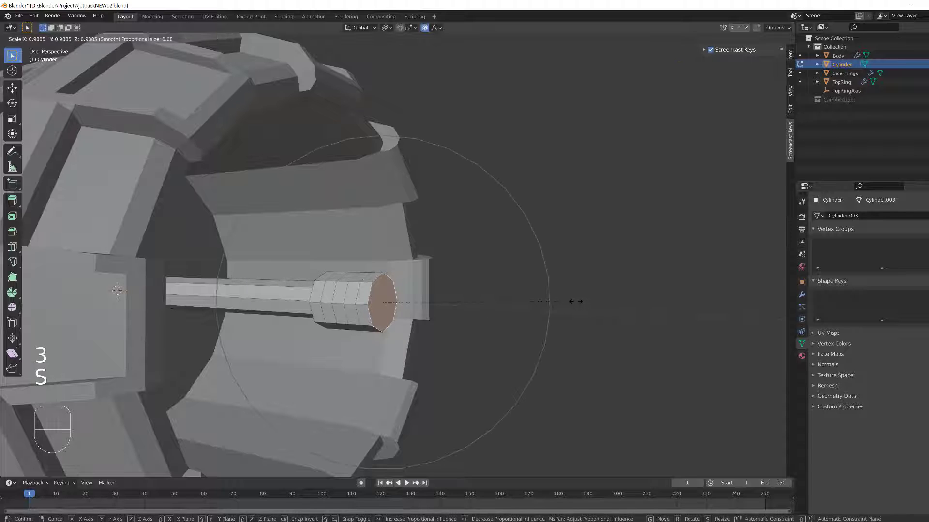
scroll(571, 301, "up", 12)
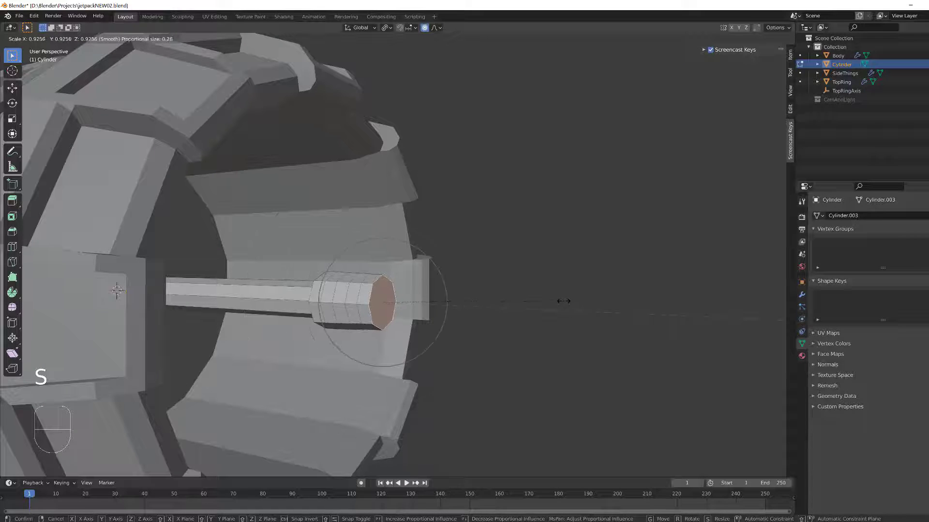
scroll(561, 301, "up", 4)
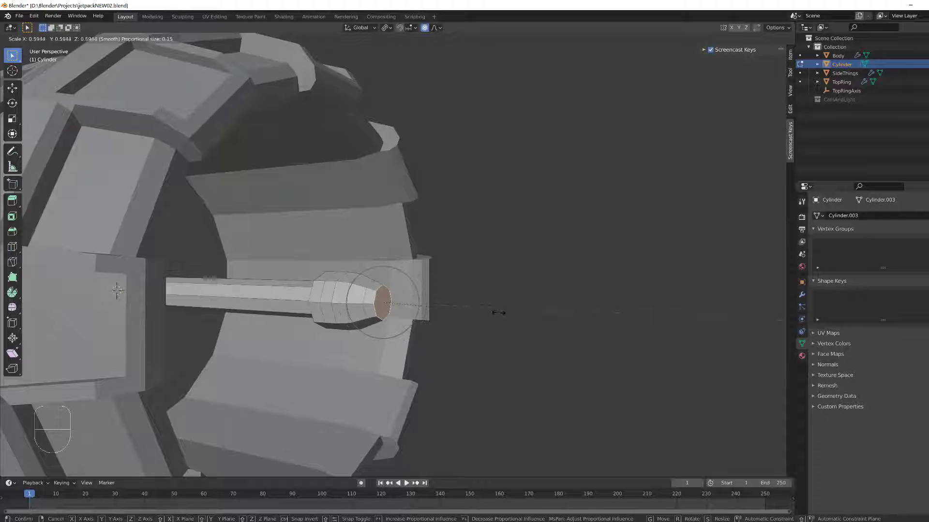
scroll(485, 313, "up", 2)
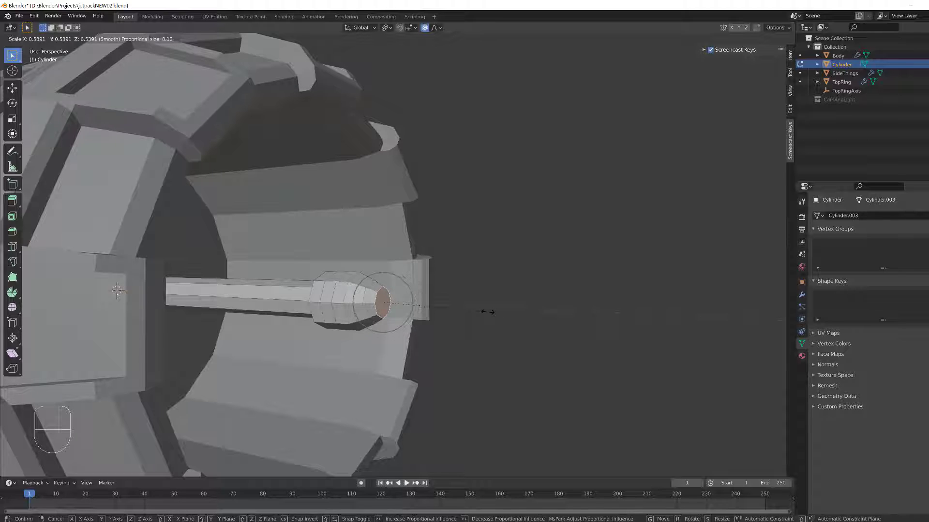
scroll(481, 312, "up", 1)
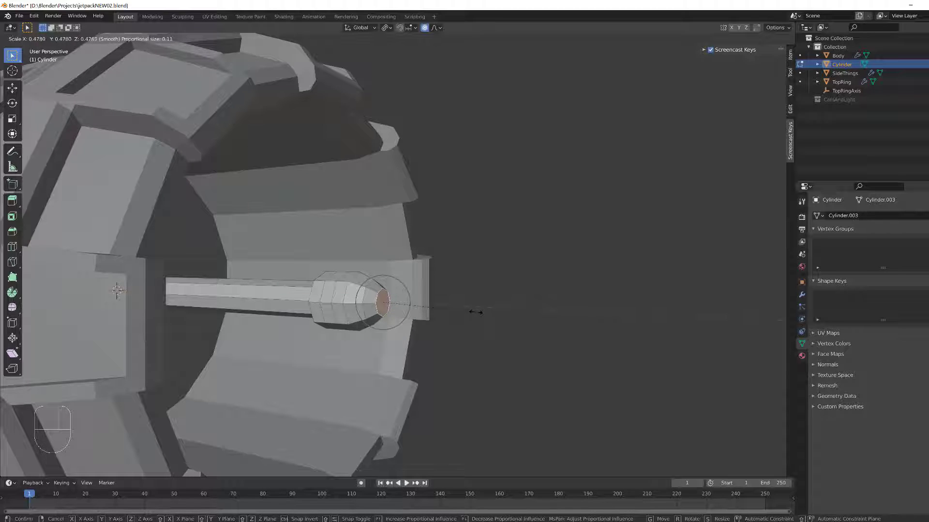
scroll(481, 312, "down", 3)
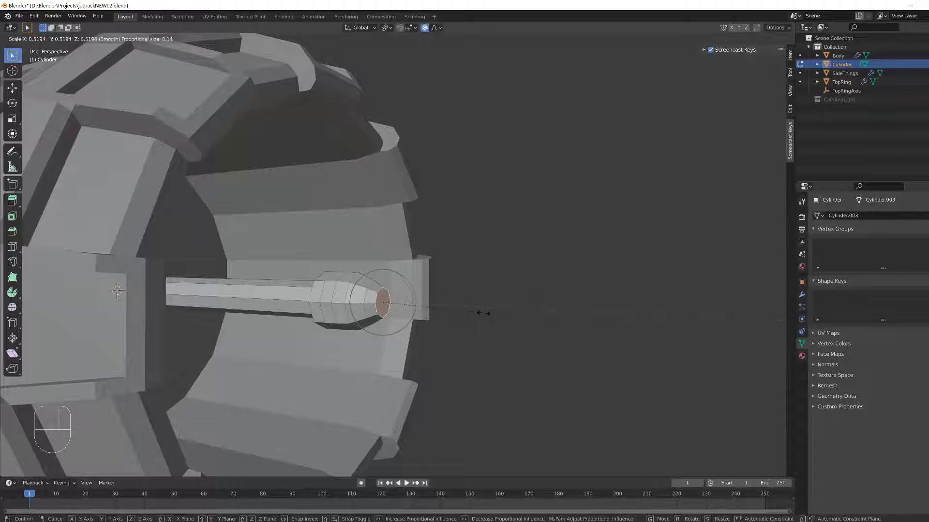
scroll(484, 313, "up", 4)
middle_click_drag(506, 319, 417, 349)
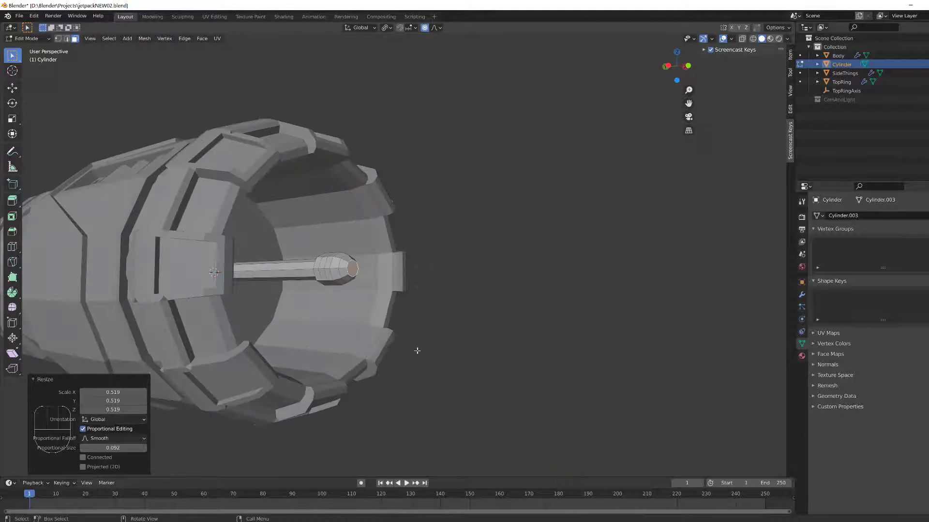
- Inspect the rod and its rounded head inside the thruster's hollow opening from several angles
middle_click_drag(514, 327, 315, 325)
scroll(290, 312, "up", 3)
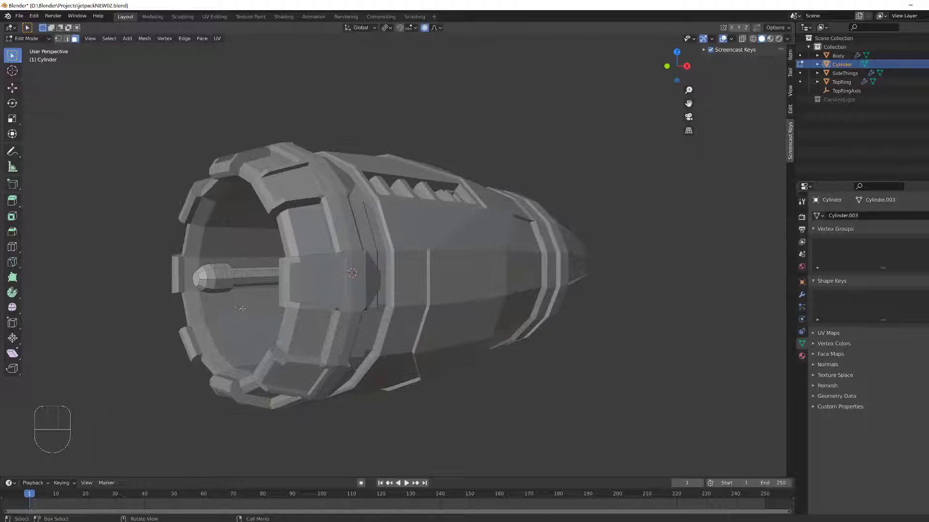
middle_click_drag(241, 308, 288, 300)
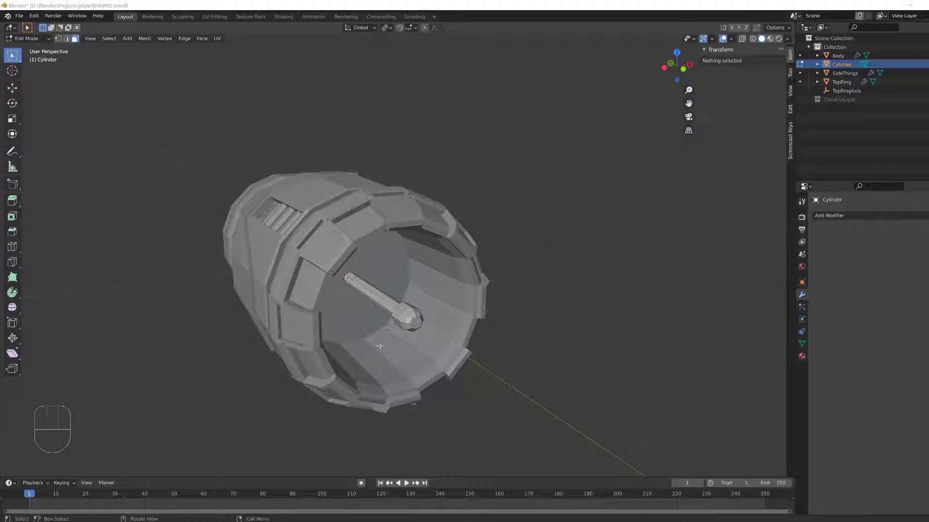
middle_click_drag(399, 237, 405, 355)
scroll(402, 363, "up", 2)
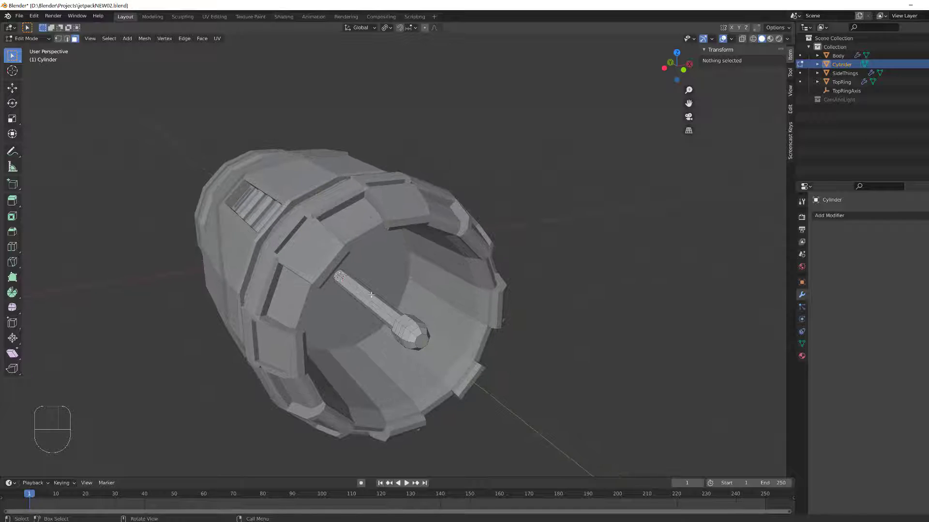
scroll(413, 339, "down", 1)
middle_click_drag(413, 342, 354, 339, "shift")
scroll(328, 313, "up", 1)
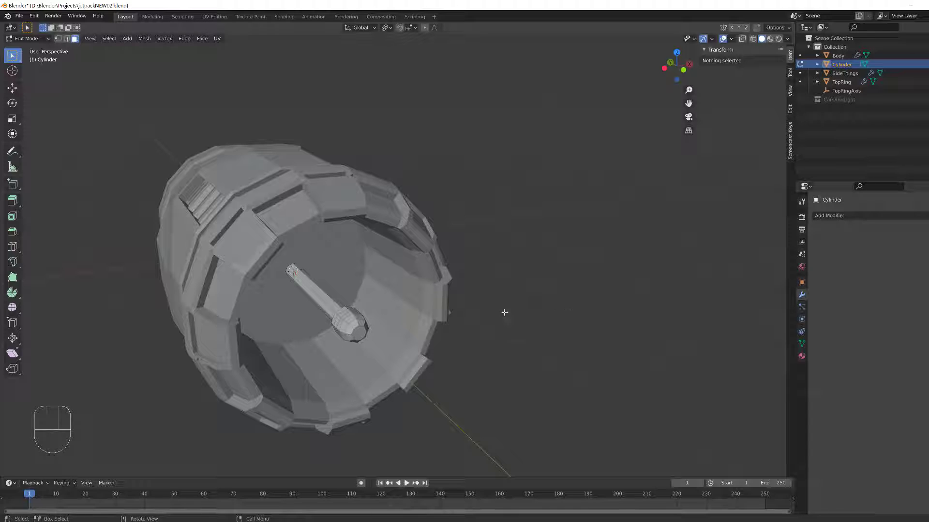
- Add a plain axes empty at the rod's base in Object Mode and rename it BladeAxis
key("Tab")
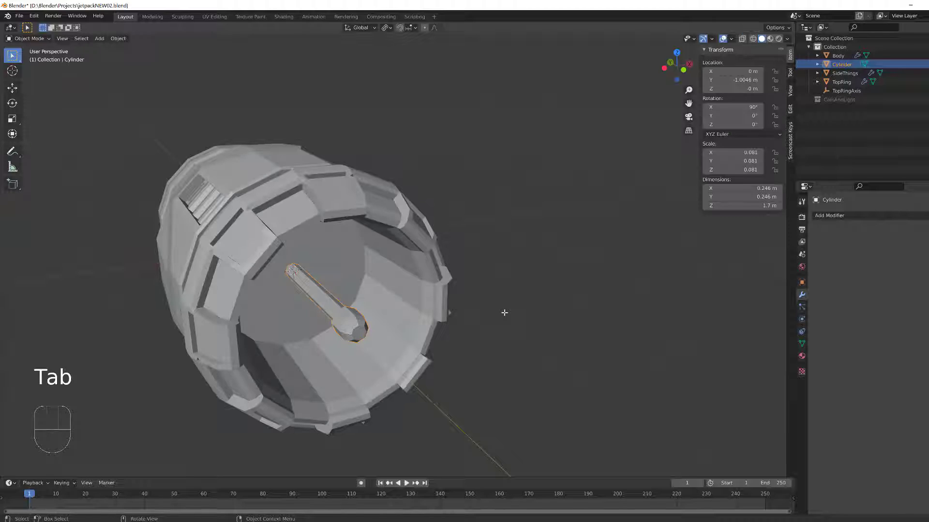
left_click(519, 308)
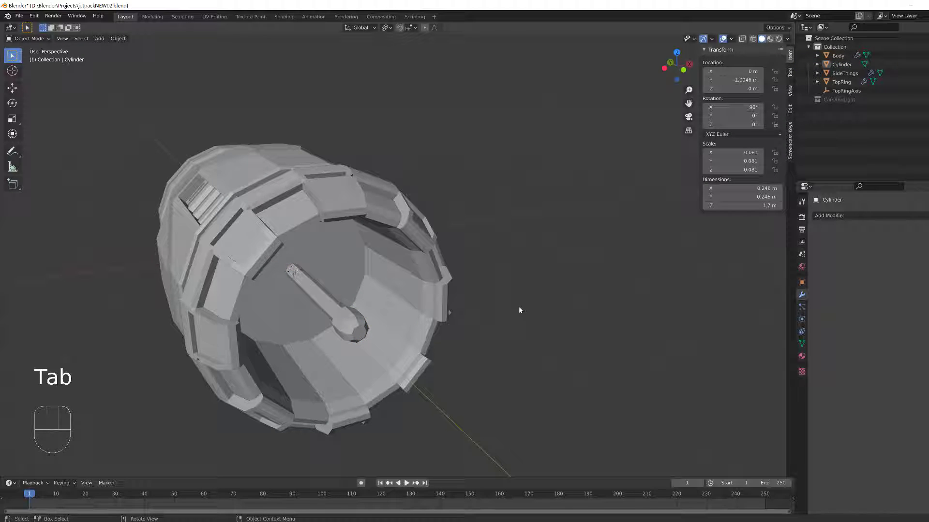
key("shift+a")
mouse_move(519, 308)
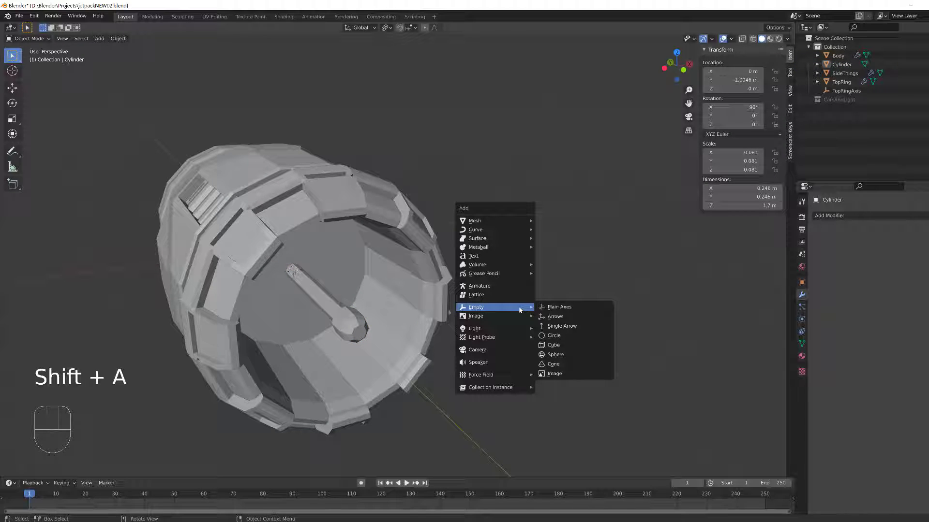
left_click(552, 309)
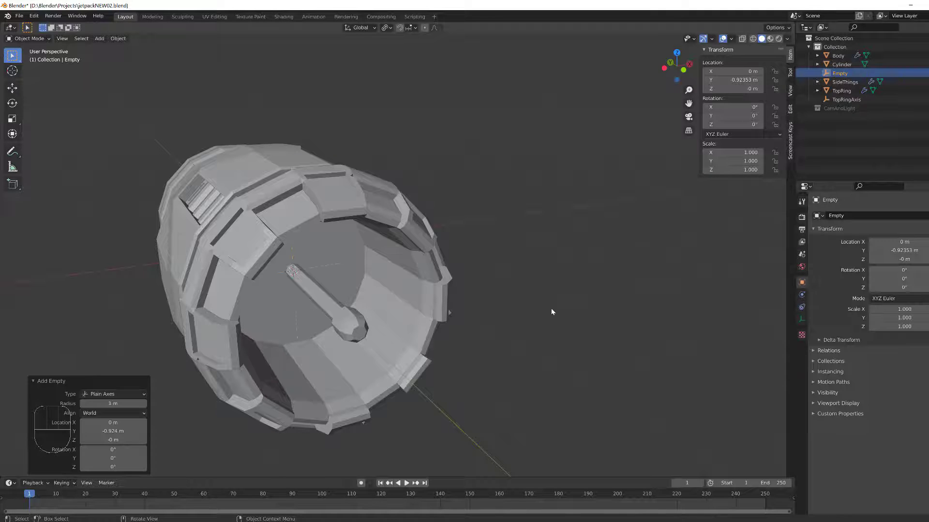
double_click(839, 73)
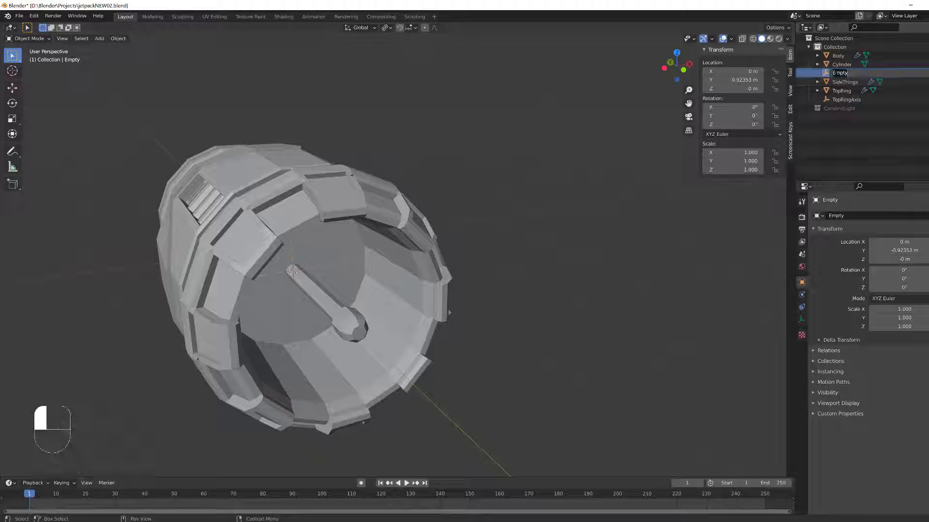
type("EladeAx")
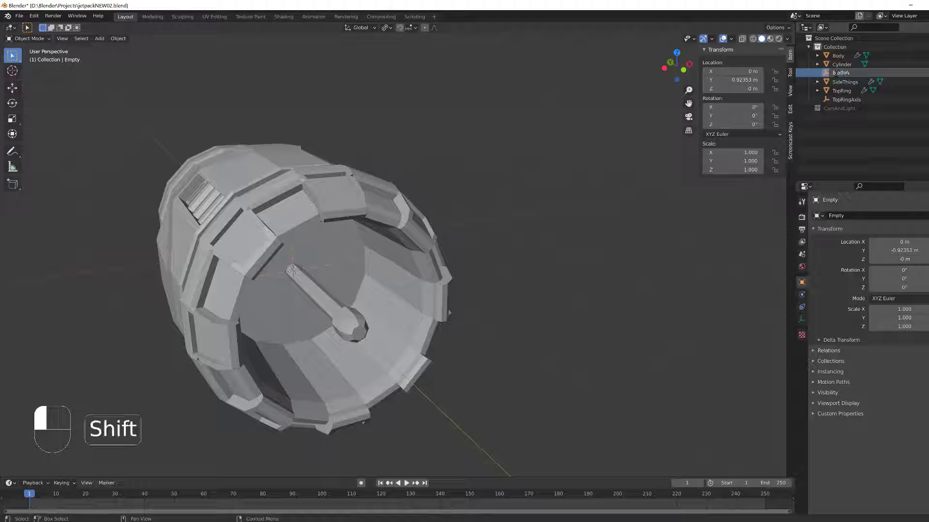
type("is")
key("Return")
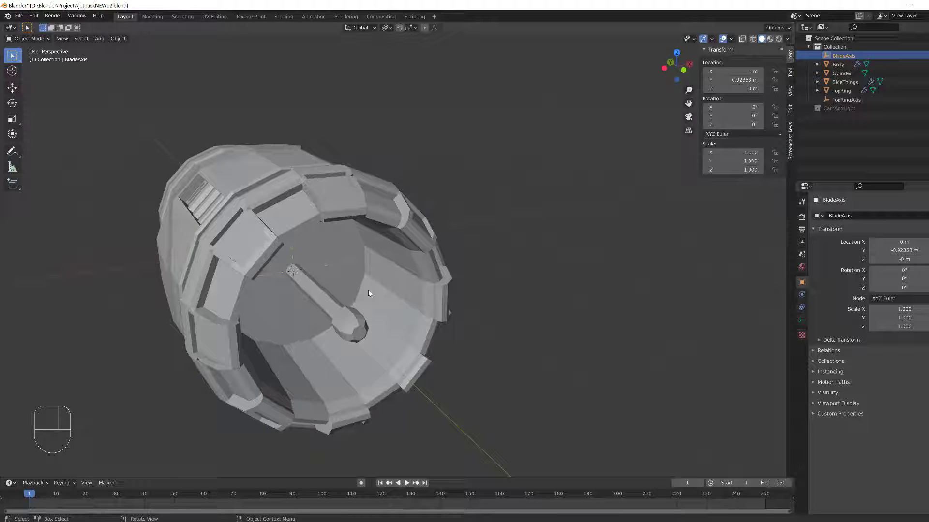
- Add a mesh plane at the rod's base and rotate it 90° about the global X axis
key("shift+a")
mouse_move(369, 293)
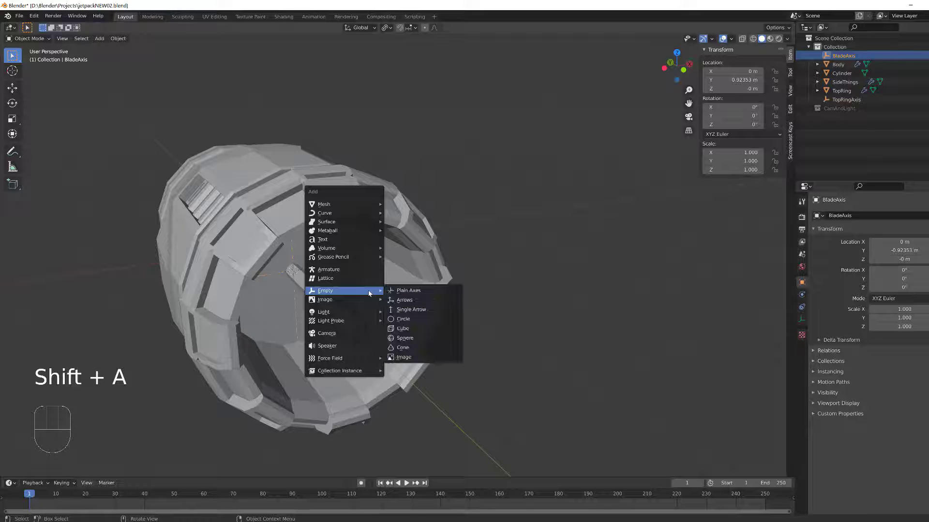
mouse_move(363, 206)
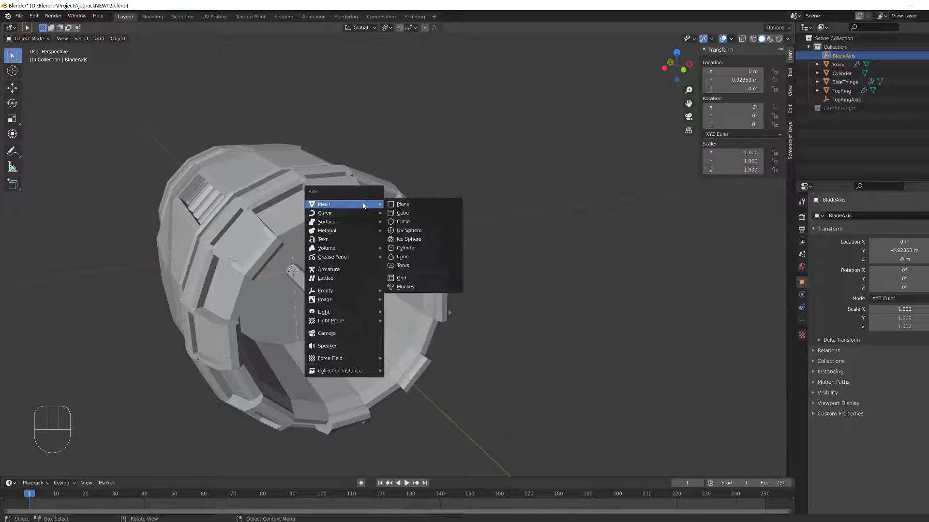
left_click(415, 204)
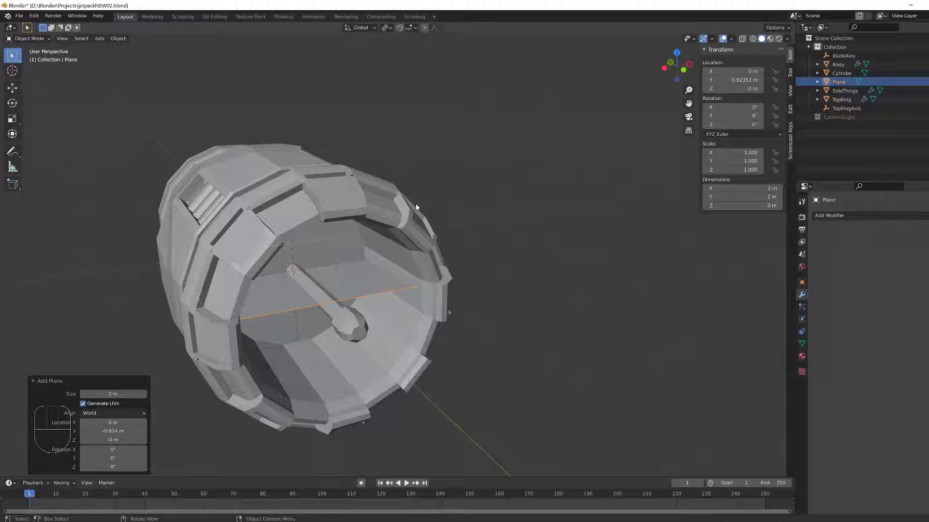
type("rx")
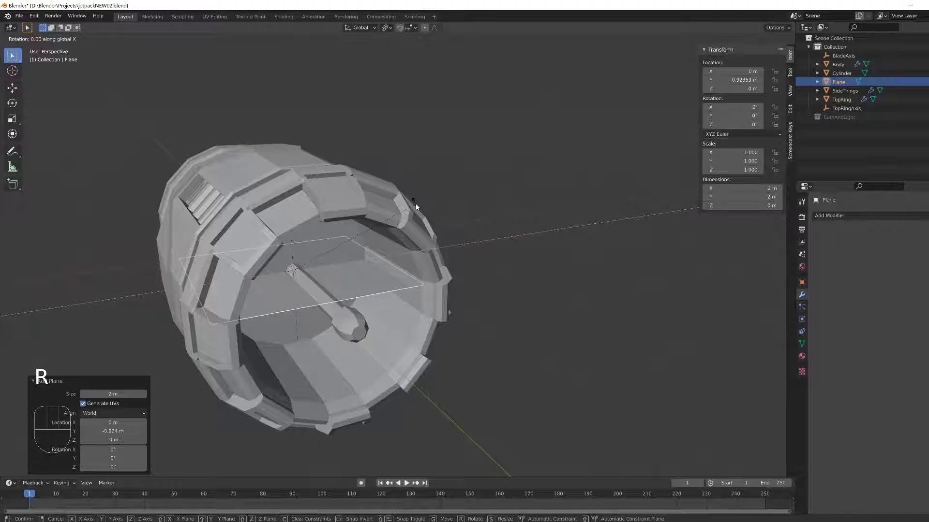
type("90")
key("Return")
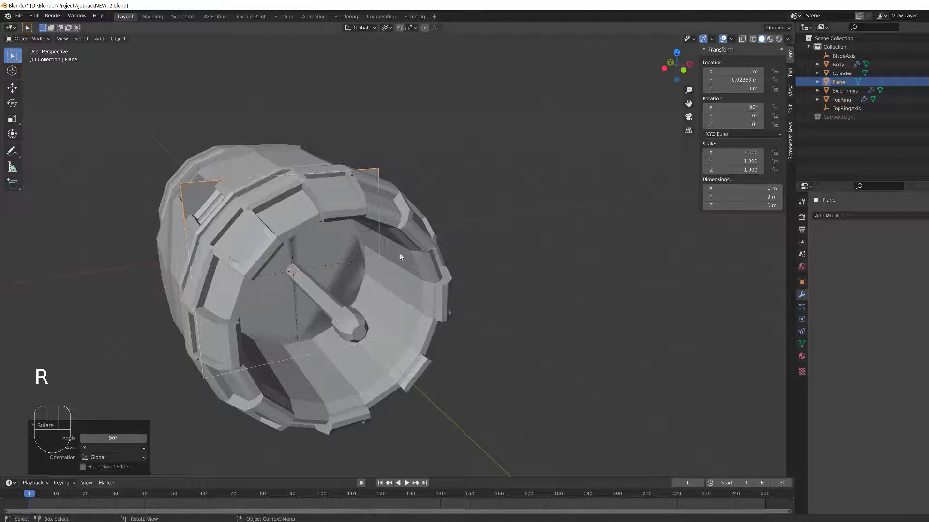
- Scale the plane down to about 0.411 and apply its rotation and scale
key("s")
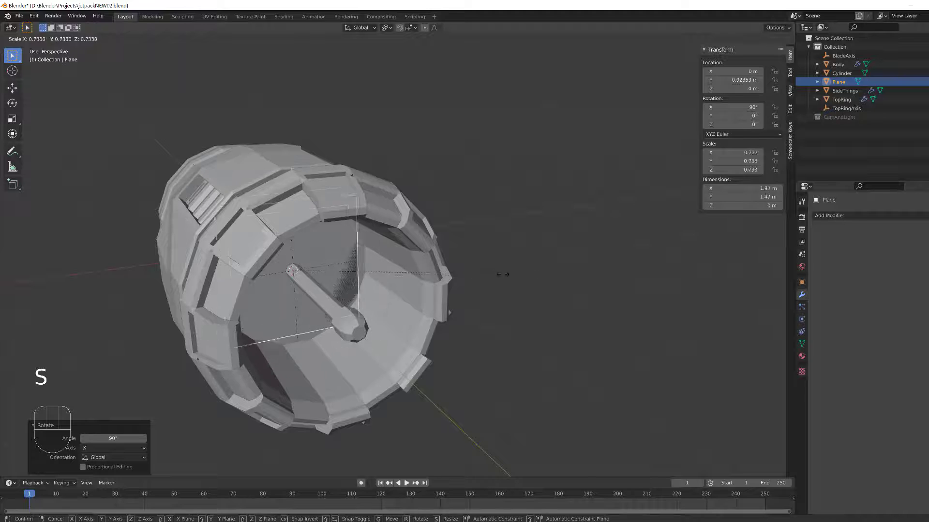
left_click(411, 276)
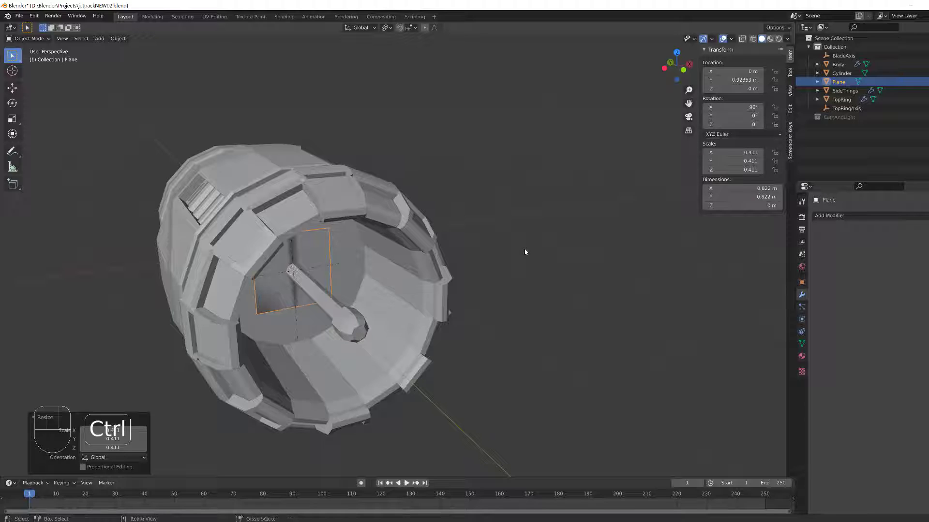
key("ctrl+a")
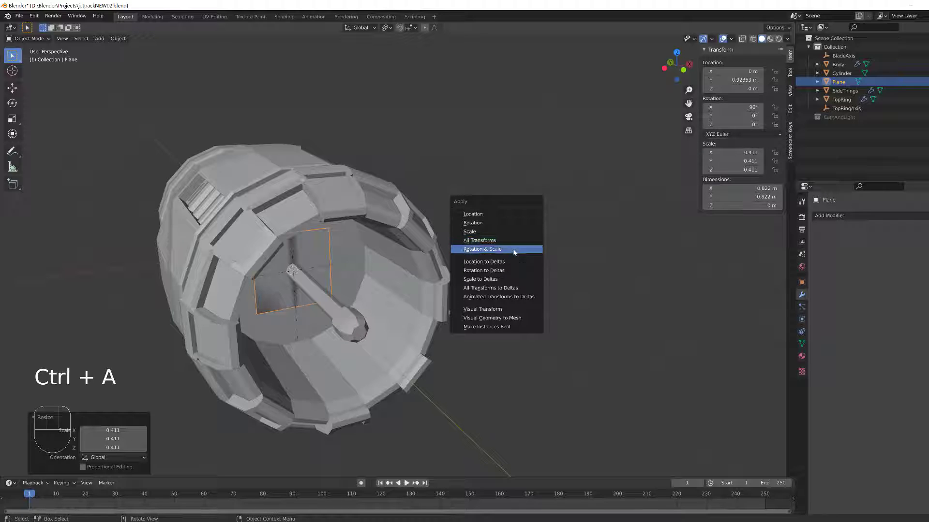
left_click(513, 248)
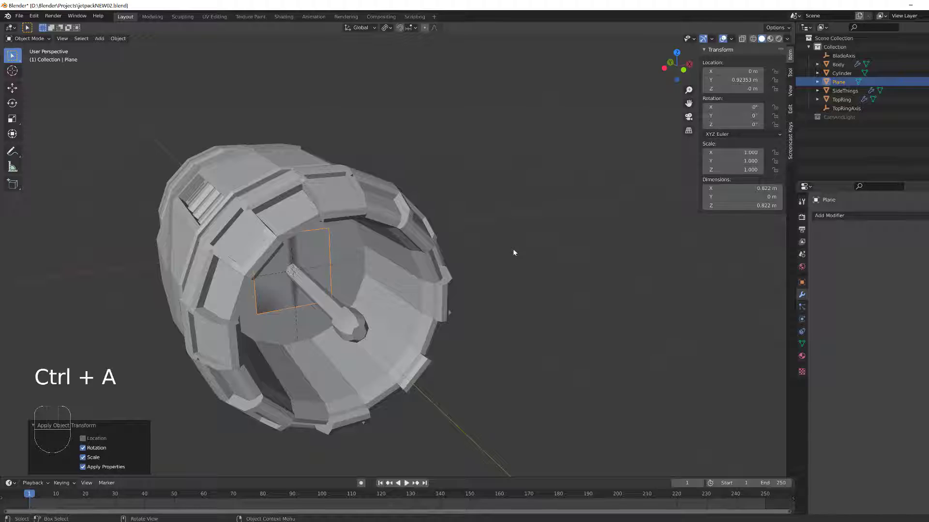
- Rename the plane Blade and parent it to the BladeAxis empty
double_click(840, 84)
type("Blad")
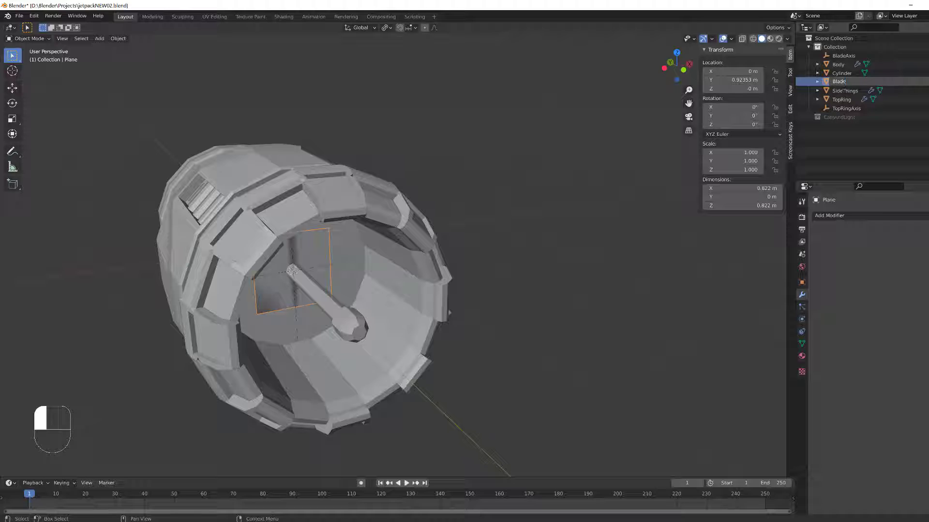
key("Return")
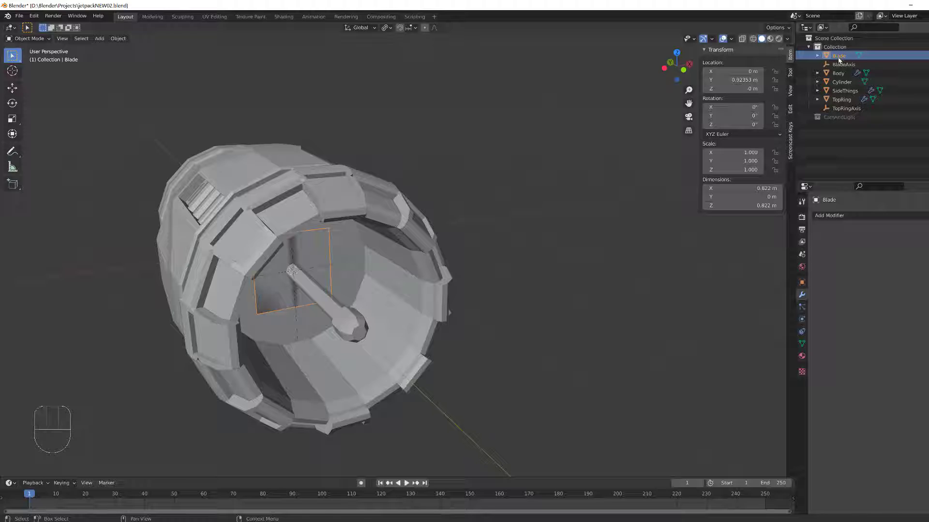
left_click(841, 64, "shift")
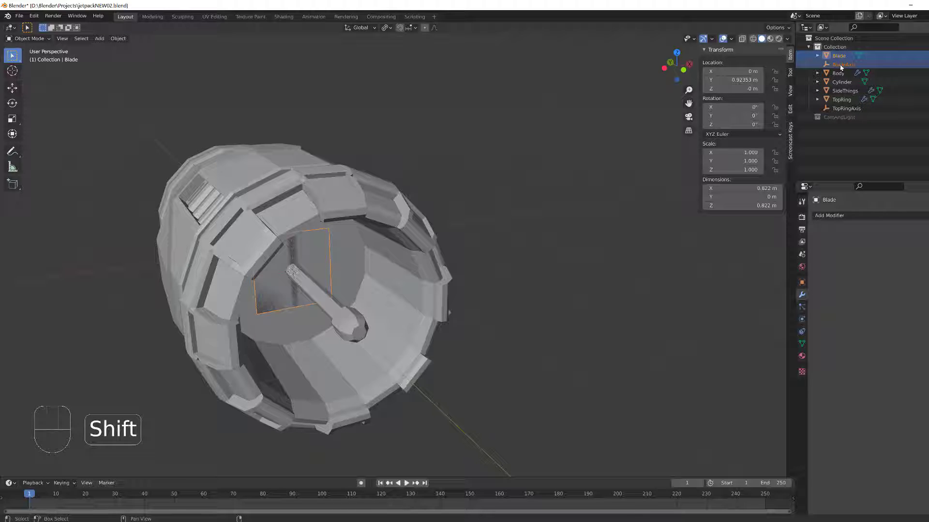
left_click_drag(841, 66, 838, 68)
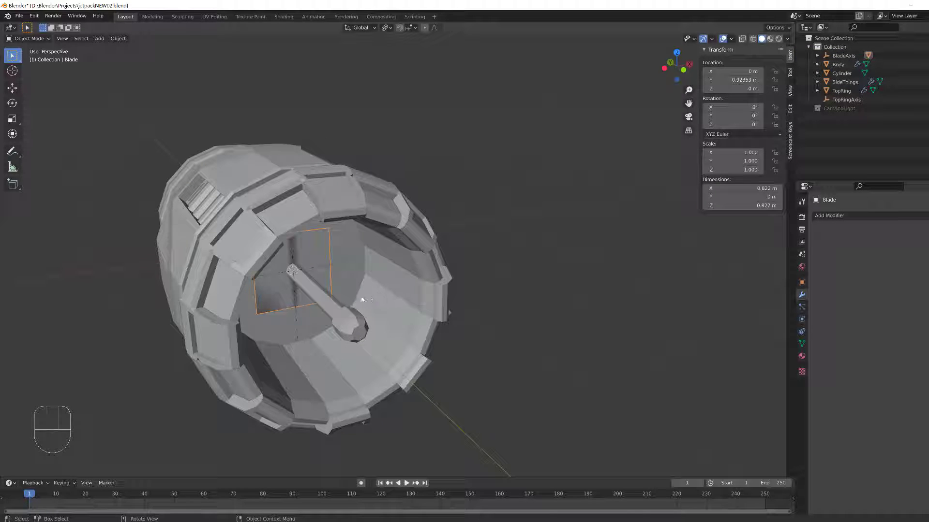
- Move the BladeAxis empty about -1.43 m along global Y to bring the blade to the rod's head
left_click(844, 55)
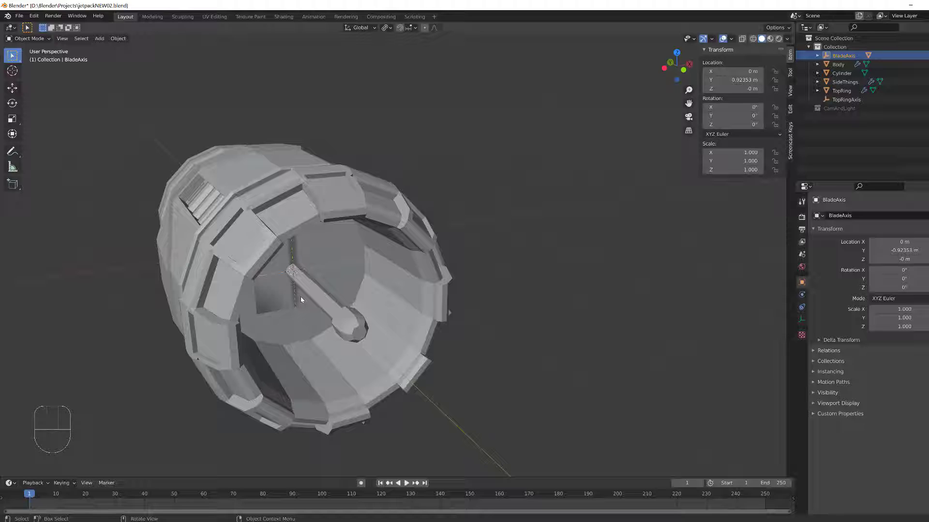
key("g")
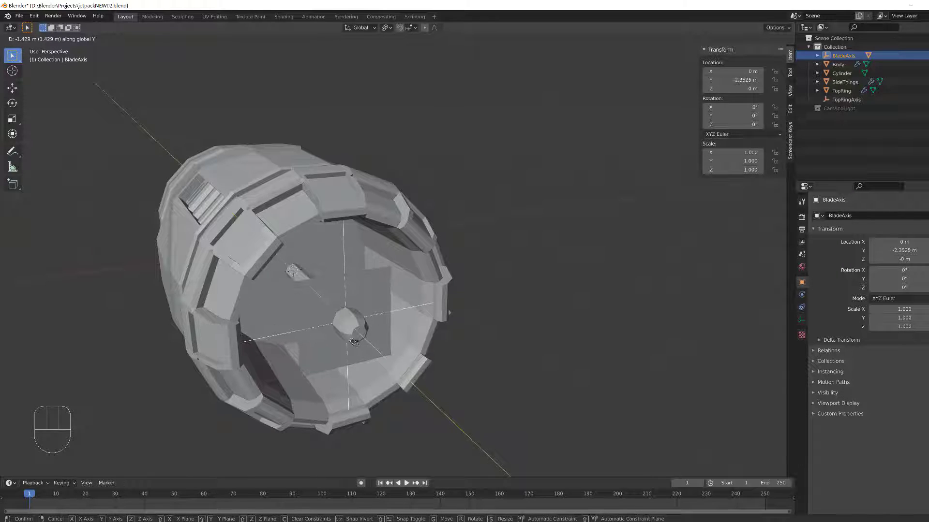
left_click(353, 341)
mouse_move(353, 342)
middle_mouse_down()
mouse_move(357, 389)
mouse_move(339, 338)
middle_mouse_up()
- Edit the Blade plane in front view and move its left edge vertices along X out to the ring's inner wall
left_click(326, 285)
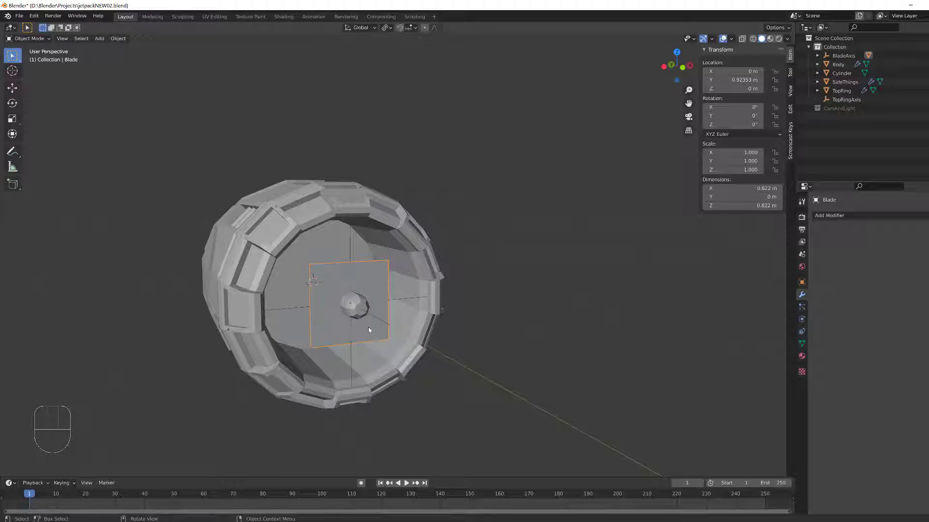
key("Tab")
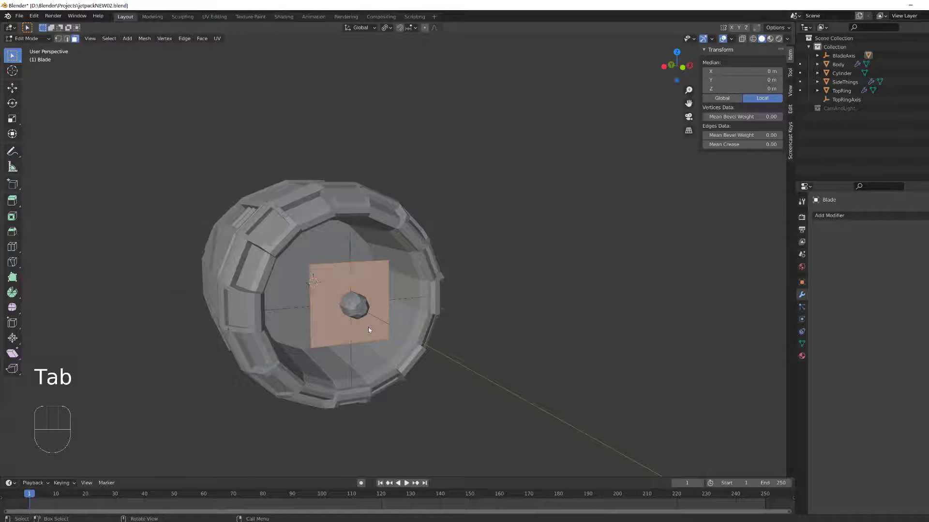
key("KP_1")
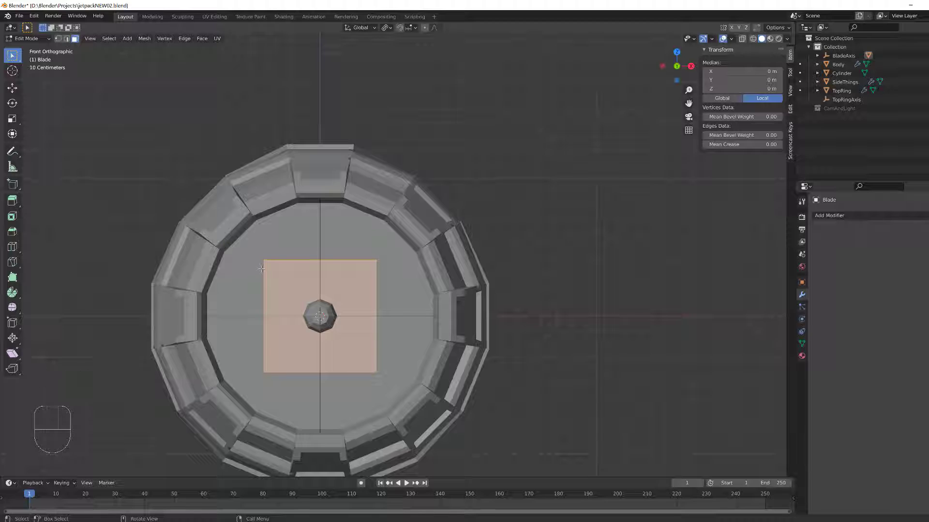
key("1")
left_click_drag(273, 262, 235, 392)
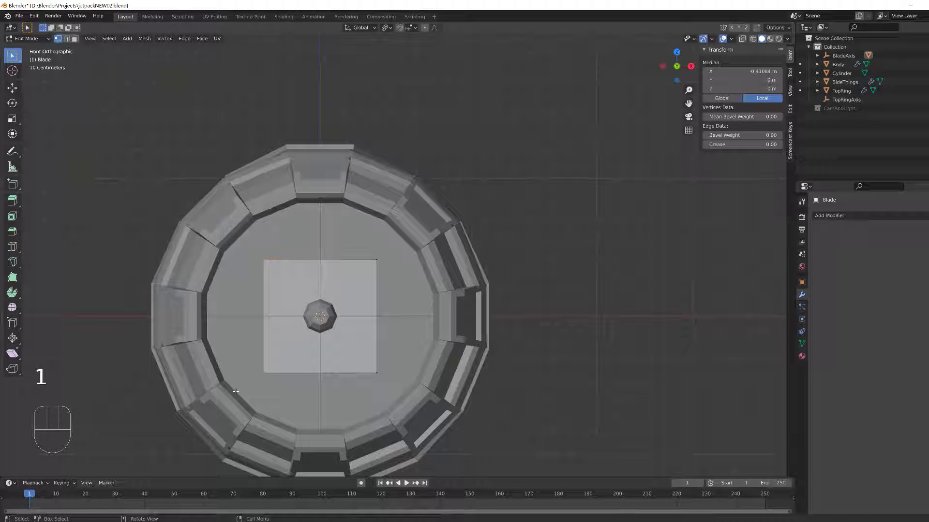
key("g")
key("x")
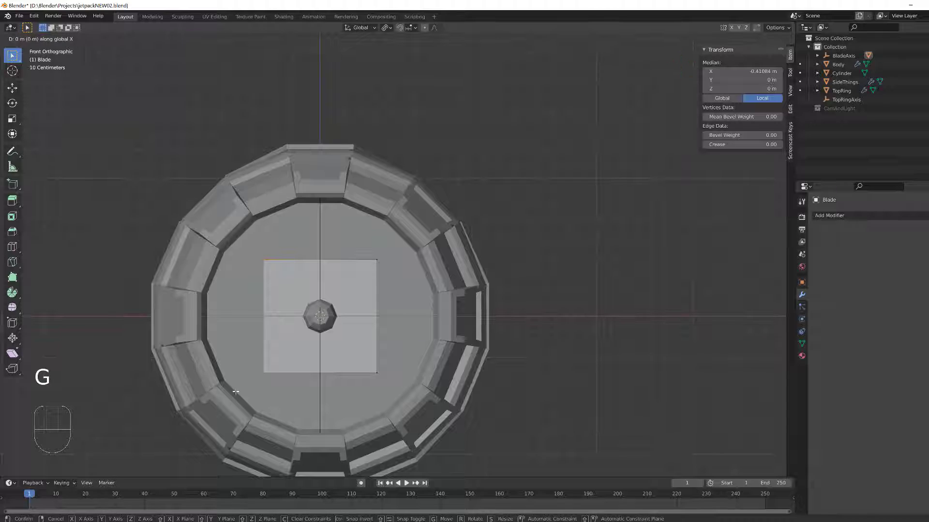
left_click(173, 391)
- Scale the whole blade mesh to about 0.429 along Z to narrow it into a strip
key("a")
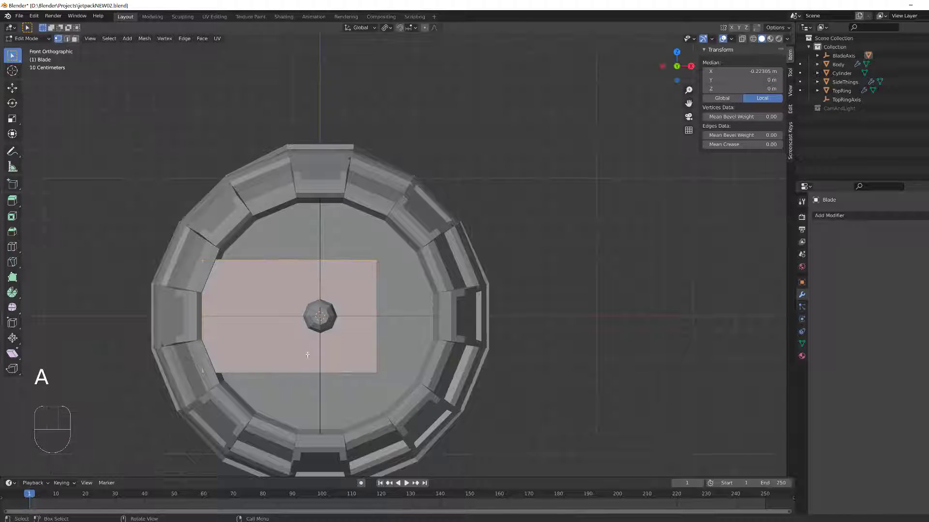
key("s")
key("z")
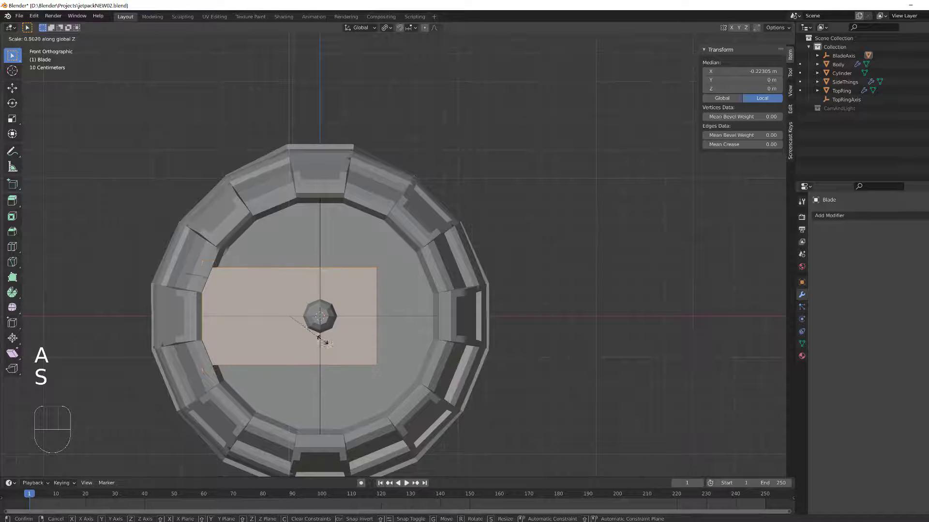
left_click(308, 326)
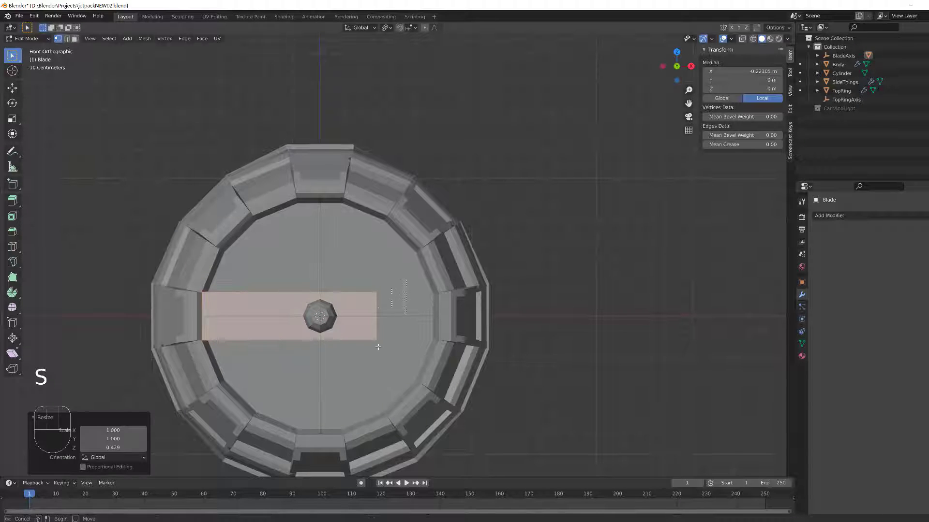
- Move the blade's inner edge vertices about -0.408 m along X to the centre of the rod
left_click(369, 360)
key("g")
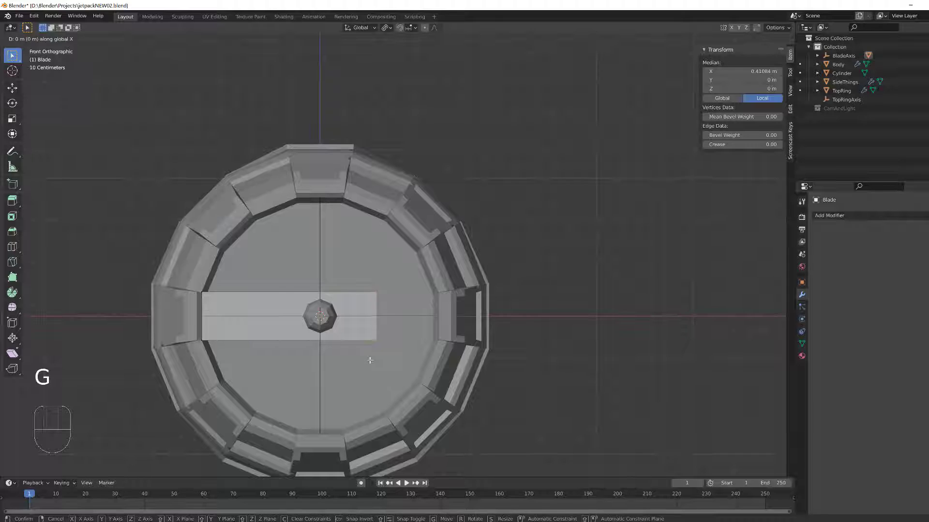
left_click(313, 355)
scroll(413, 350, "up", 2)
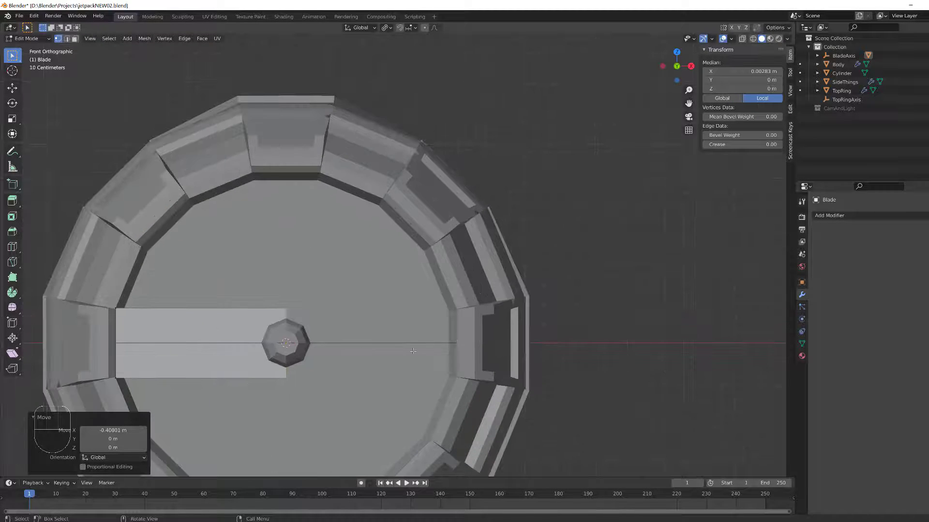
scroll(455, 341, "down", 1)
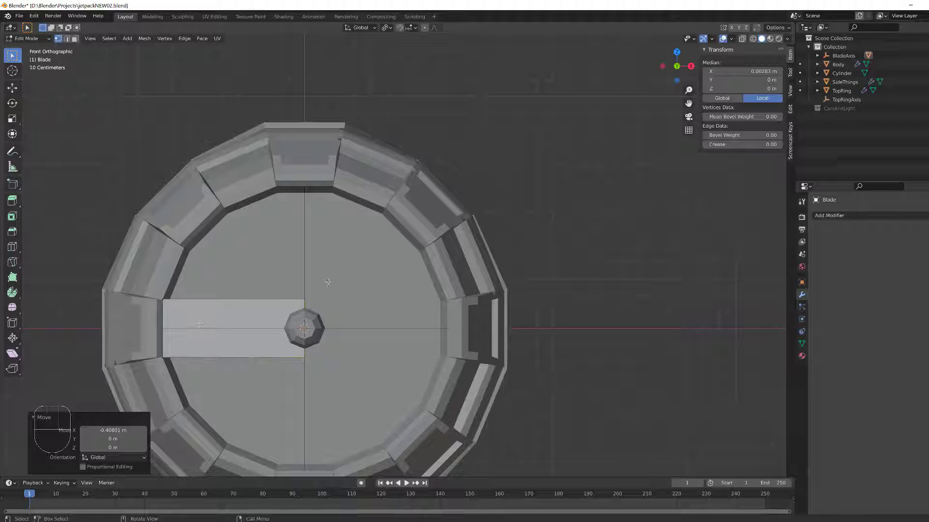
- Scale the blade's inner edge vertices to about 0.26 along Z so the blade tapers toward the rod
left_click_drag(328, 283, 291, 369)
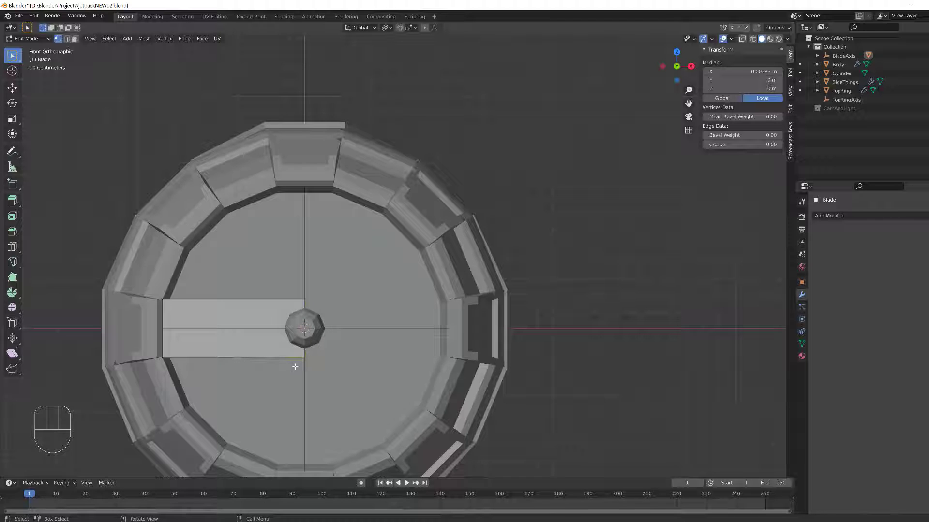
key("s")
key("z")
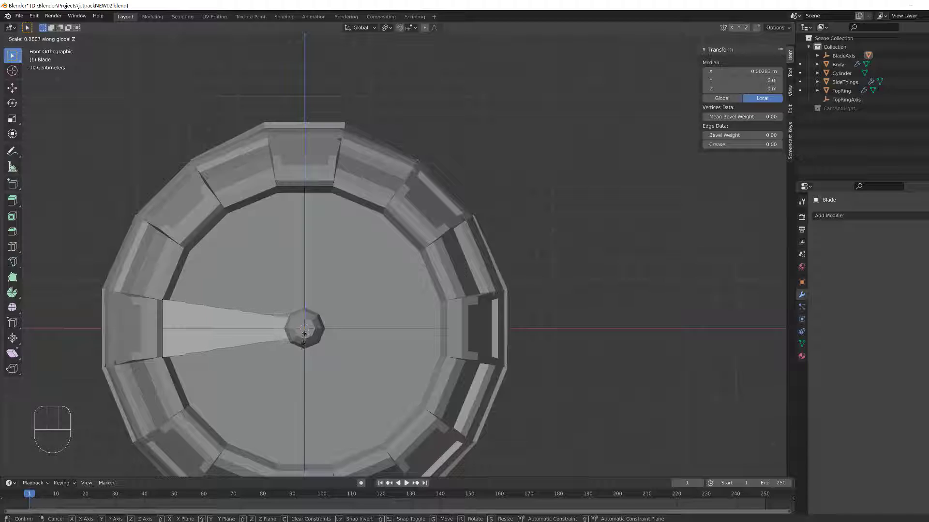
left_click(303, 339)
- Narrow the blade's outer edge along Z and shift it about -0.033 m along X toward the ring's inner wall
left_click(139, 390)
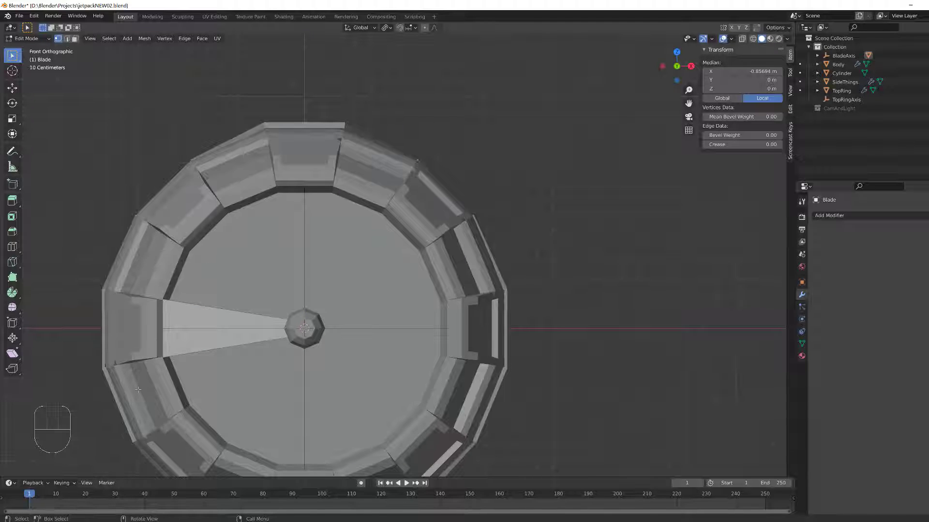
key("s")
key("z")
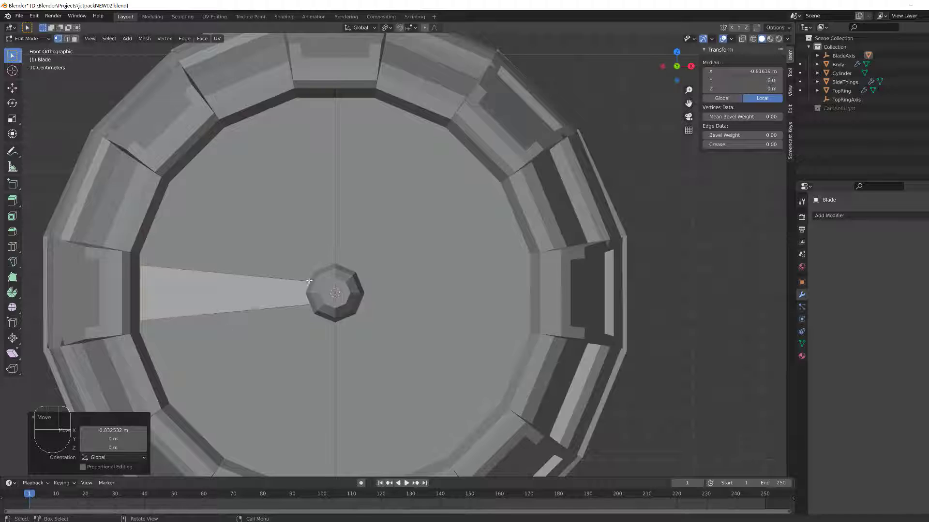
- Extrude the blade's face about 0.0207 m along its normal to give it thickness, and leave mesh editing
middle_click_drag(273, 318, 232, 310)
key("3")
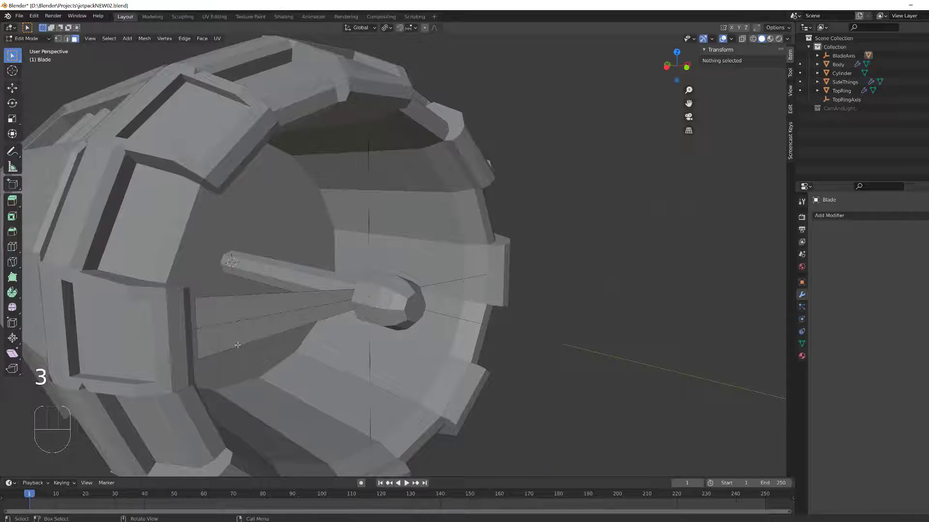
left_click(231, 306)
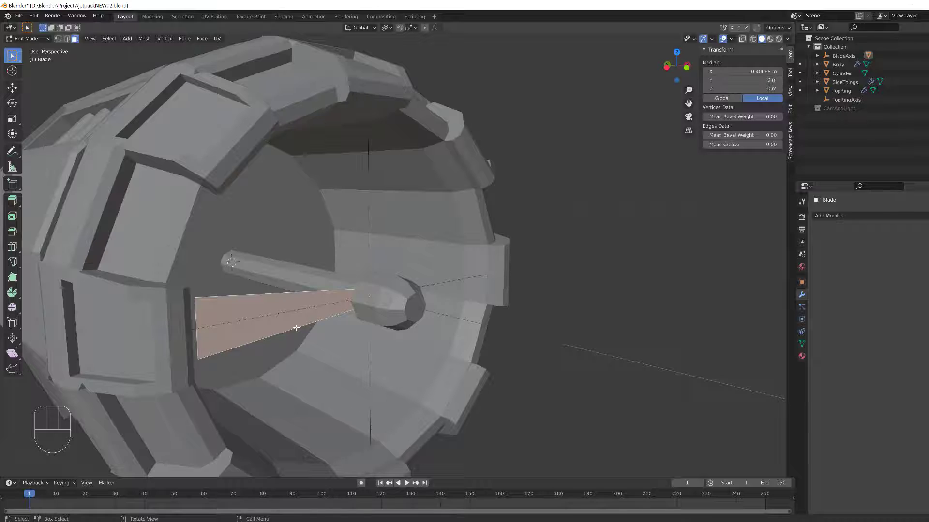
key("e")
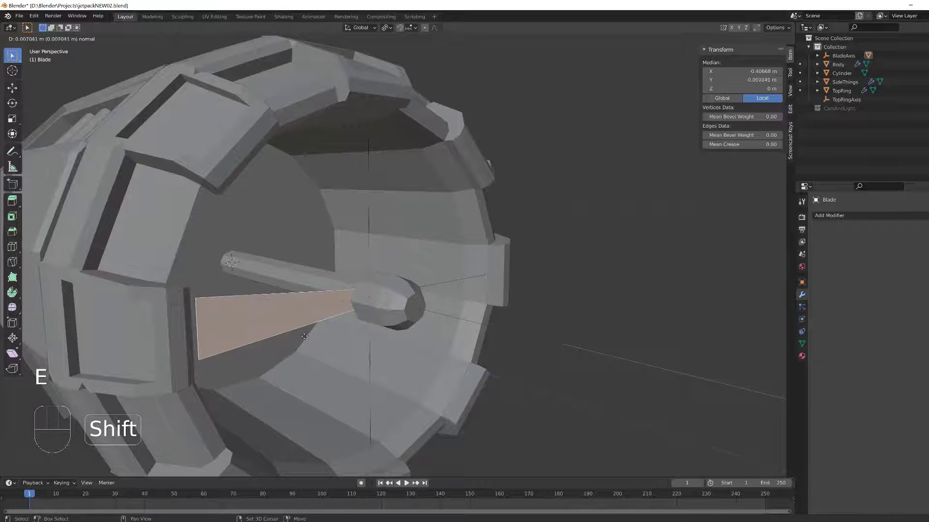
left_click(321, 342)
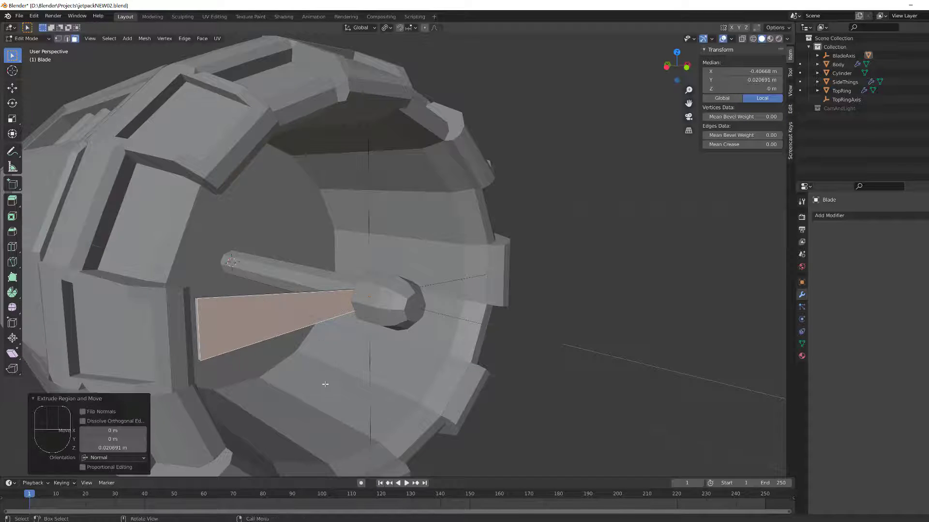
left_click(321, 383)
middle_click_drag(321, 384, 229, 328)
middle_click_drag(215, 289, 207, 331)
scroll(167, 332, "down", 1)
scroll(165, 350, "up", 1)
scroll(176, 354, "down", 1)
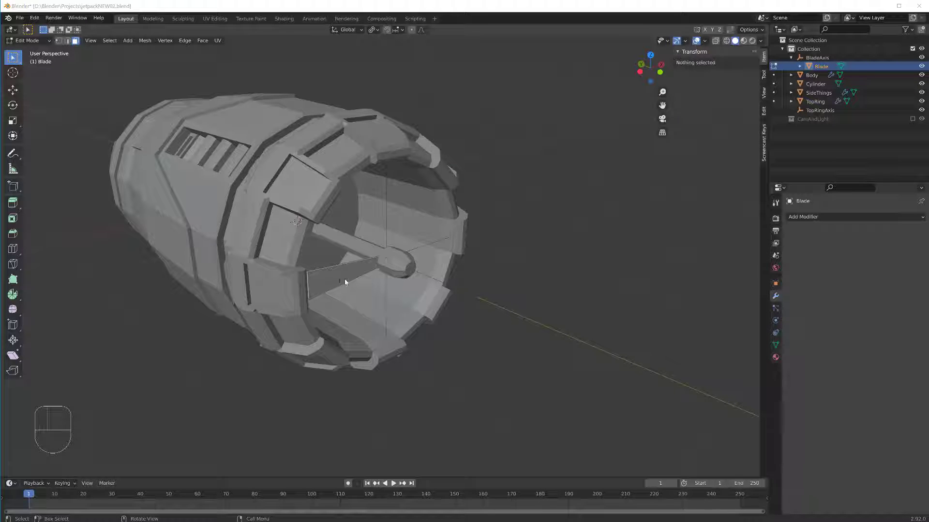
key("Tab")
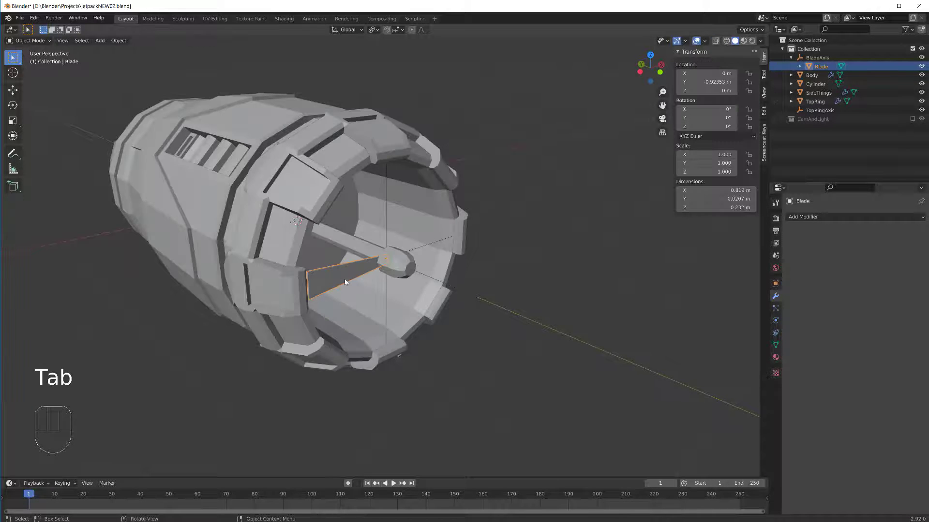
- Add an Array modifier to the Blade with Relative Offset disabled and Object Offset enabled, using BladeAxis as the offset object
left_click(851, 217)
left_click(727, 242)
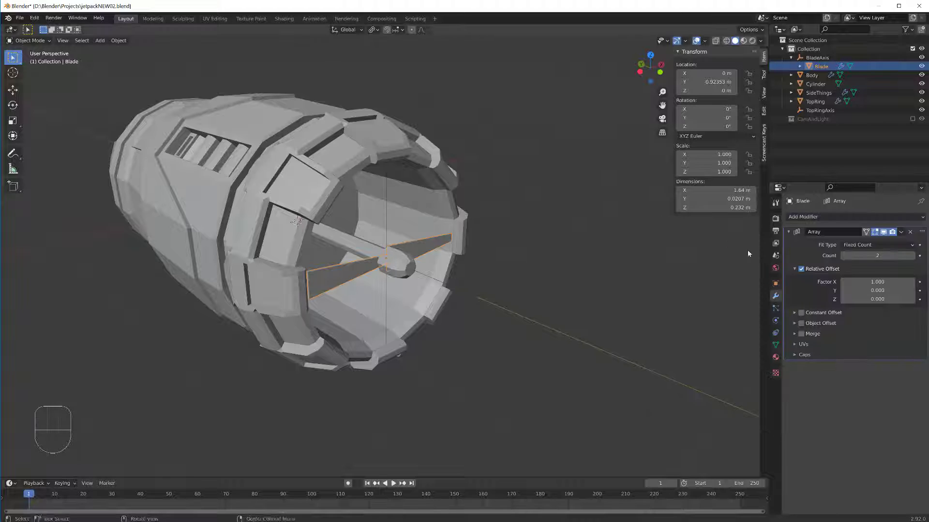
left_click(802, 270)
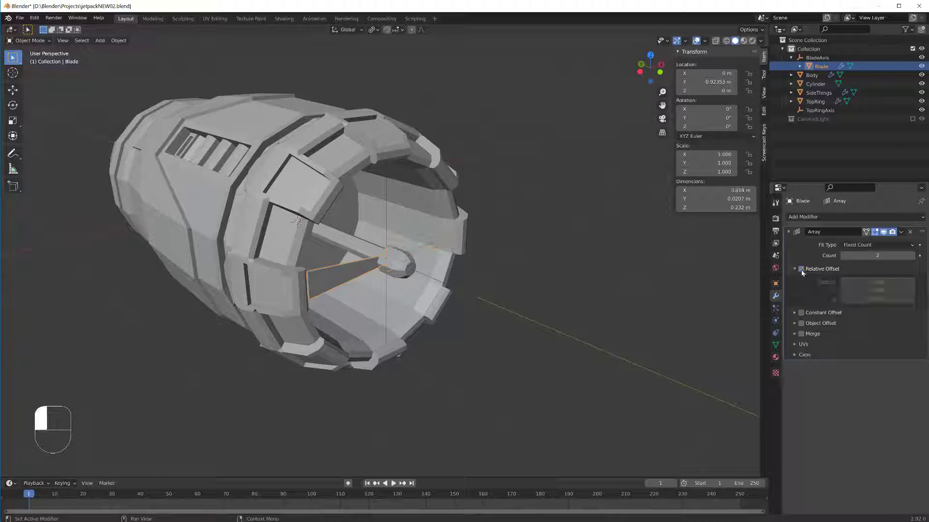
left_click(795, 323)
left_click(801, 323)
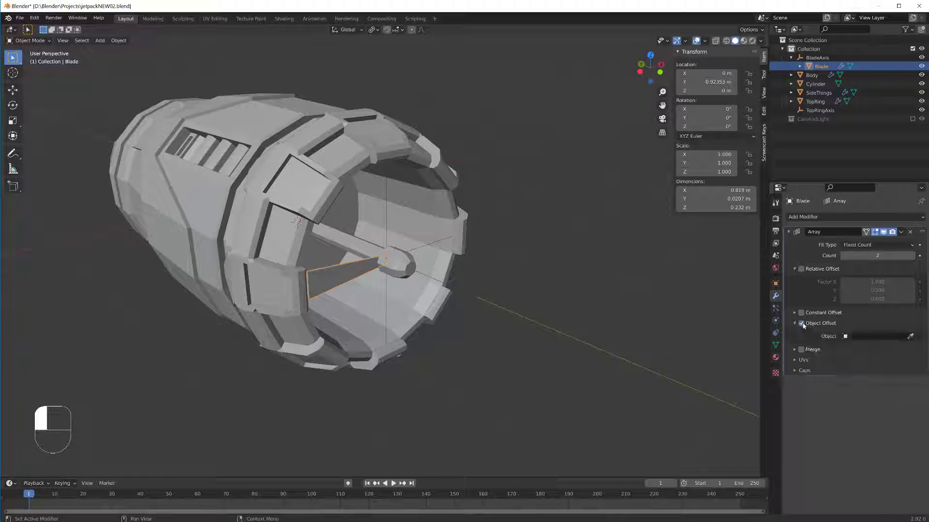
left_click(911, 336)
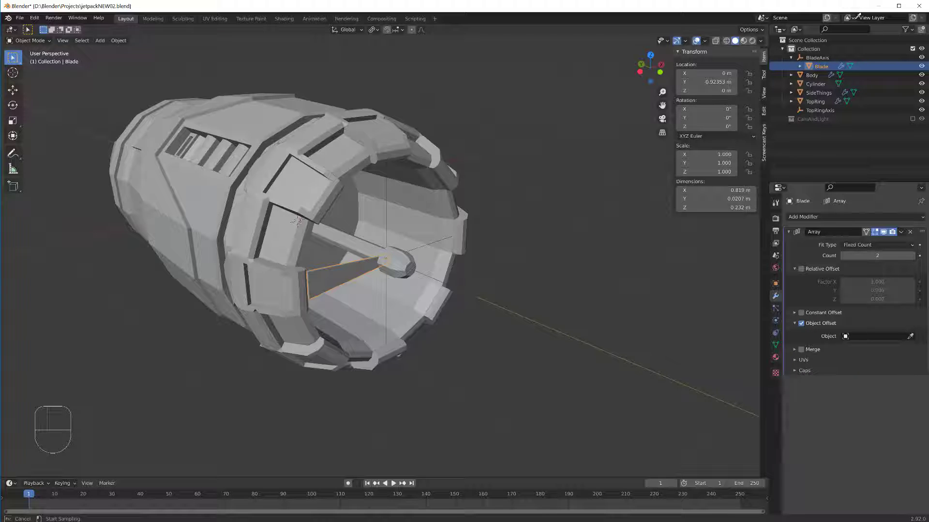
left_click(824, 55)
- Try rotating the BladeAxis empty about 5.2° around Y, and reset that rotation to 0
left_click(817, 58)
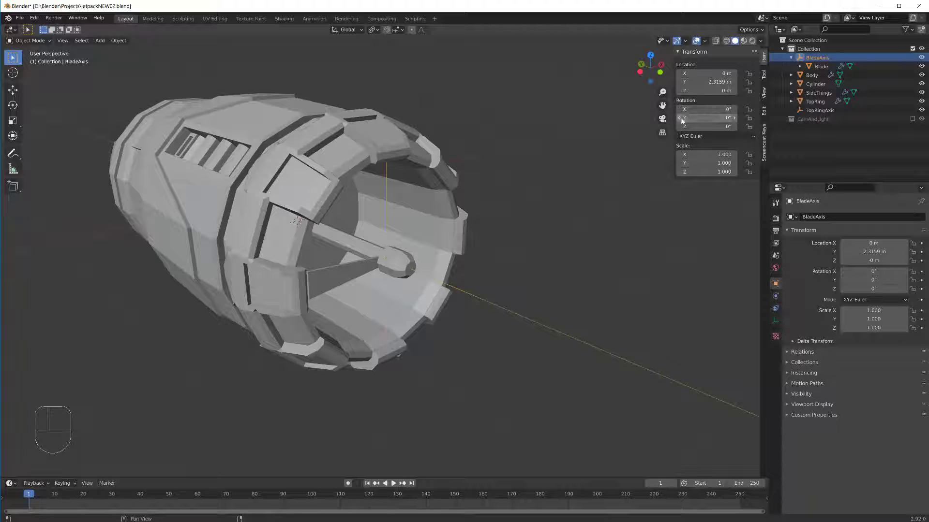
left_click_drag(682, 121, 709, 118)
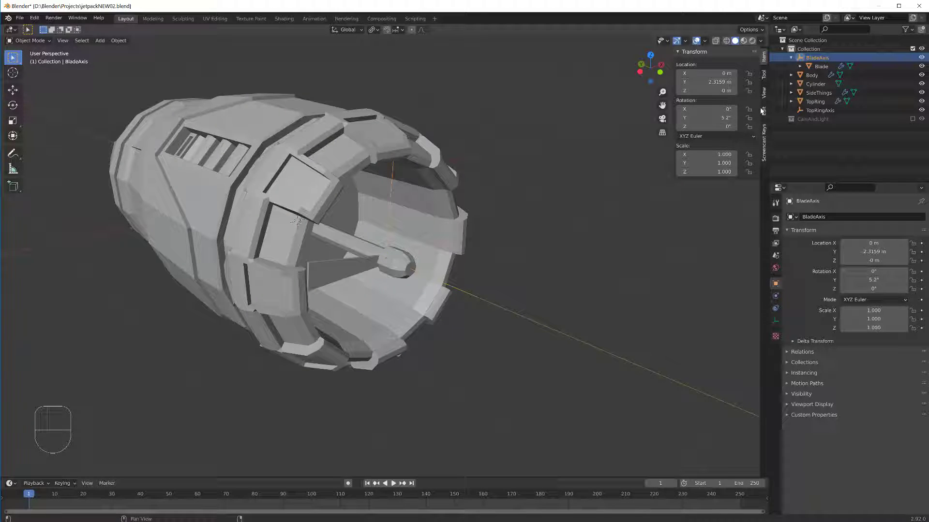
left_click(709, 117)
type("0")
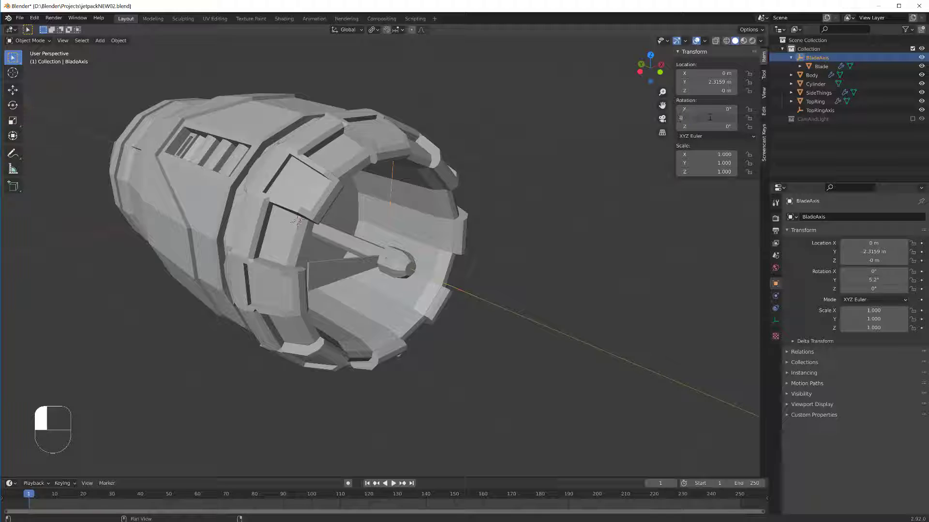
key("Return")
- Set the Blade's array count to 16 and its Y rotation to 360/16 degrees to form a full fan
left_click(821, 66)
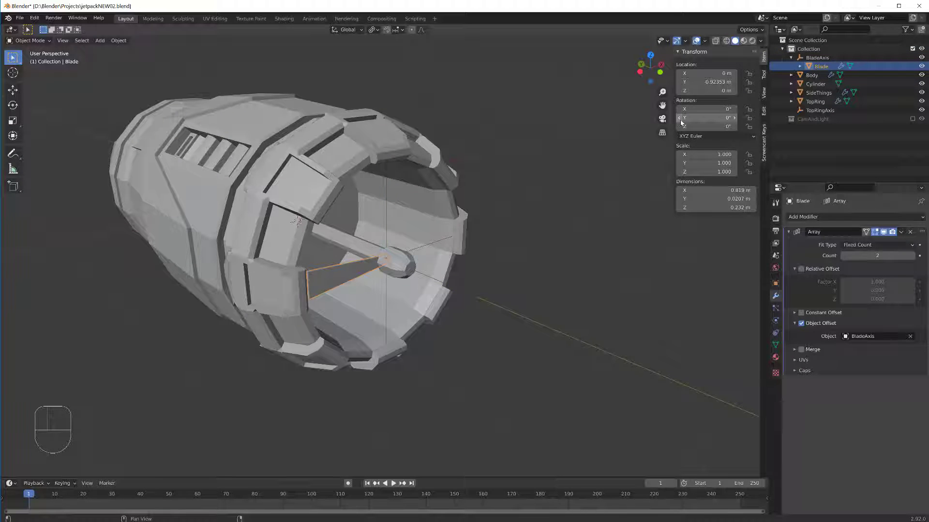
left_click_drag(681, 121, 714, 121)
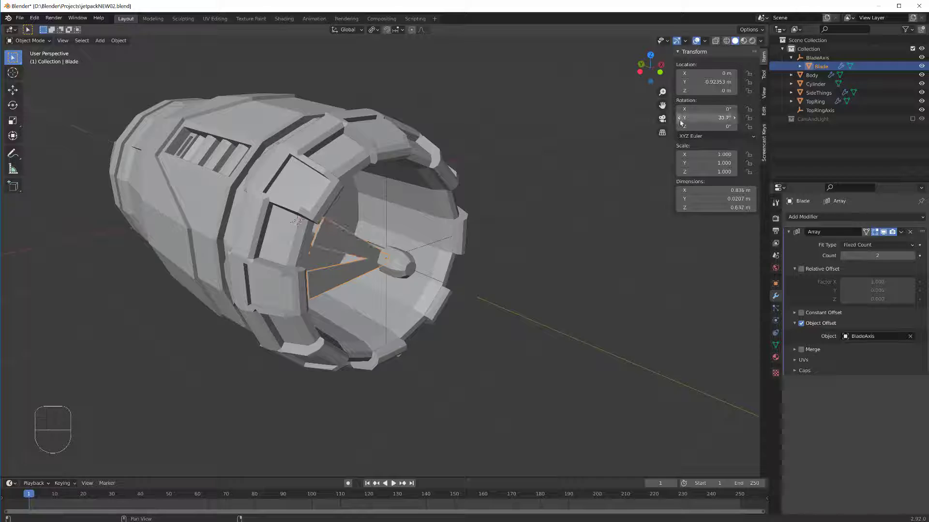
left_click(862, 255)
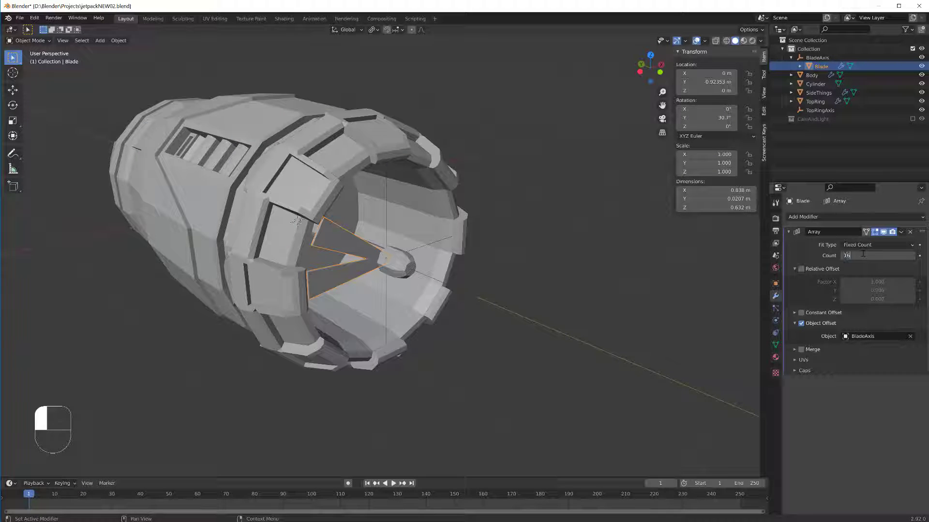
double_click(698, 118)
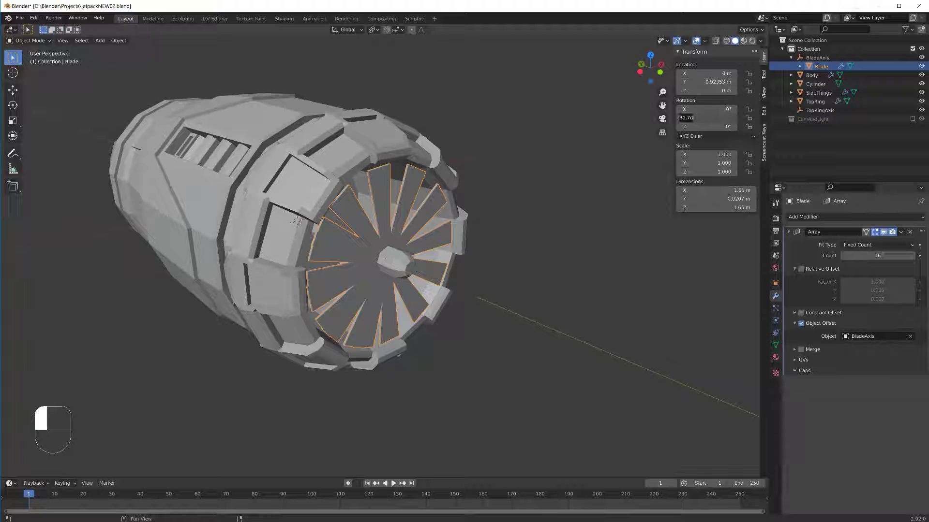
type("360/16")
key("Return")
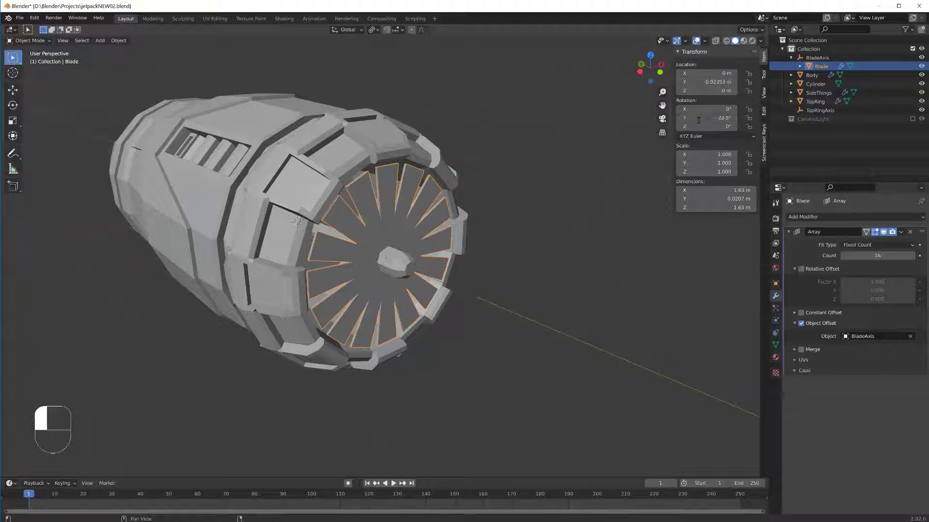
left_click(827, 59)
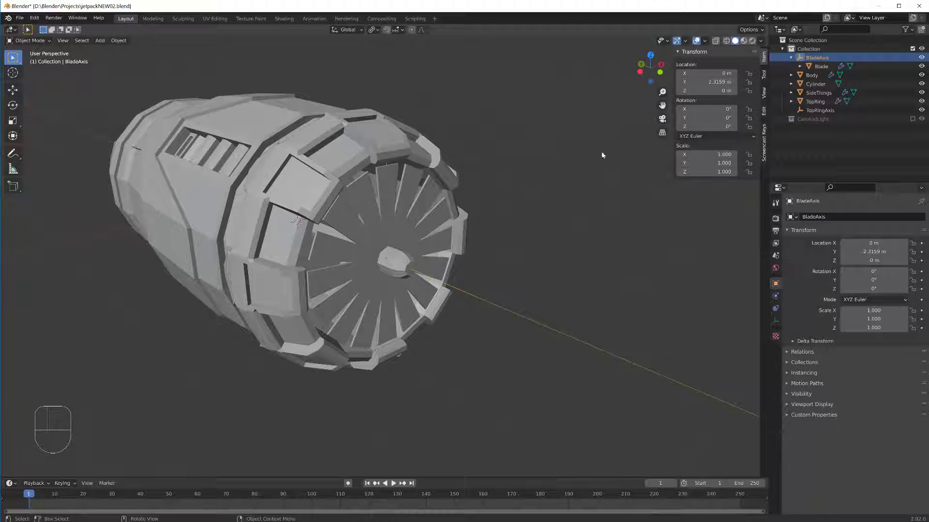
left_click(821, 67)
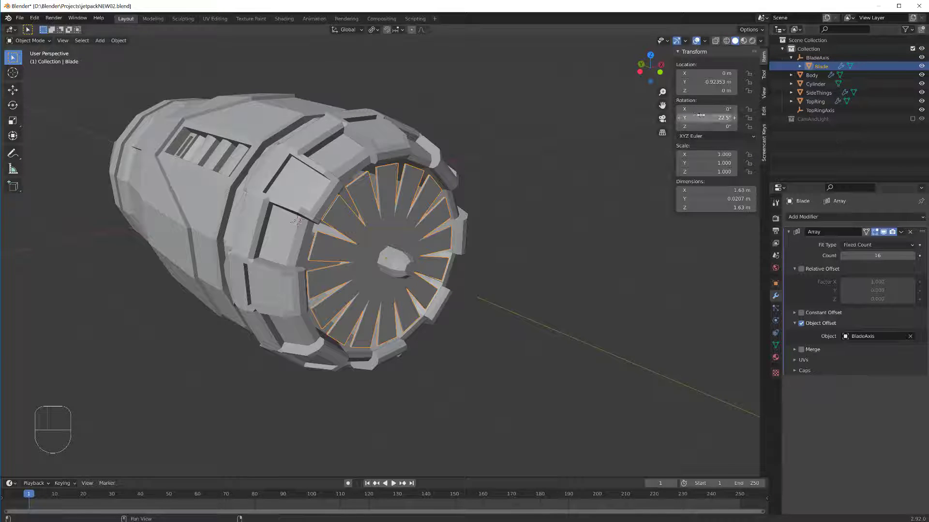
left_click(818, 57)
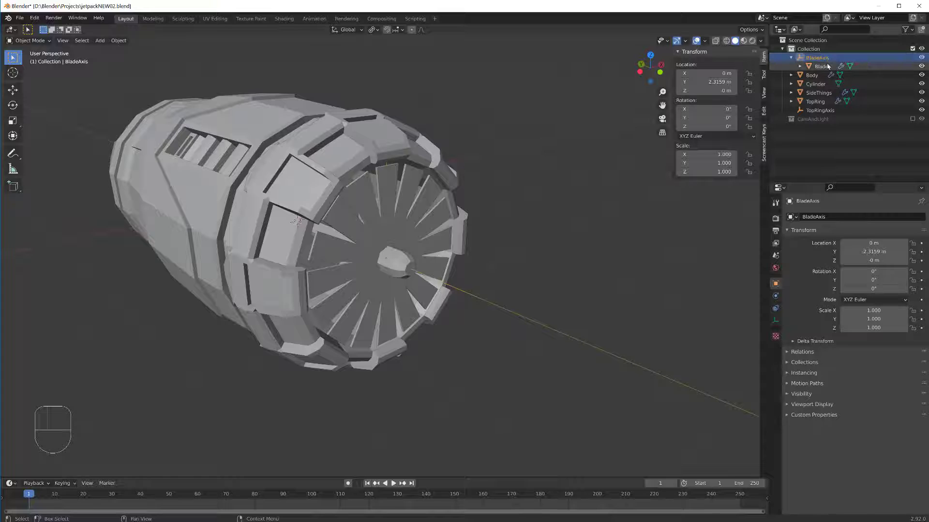
left_click(828, 66)
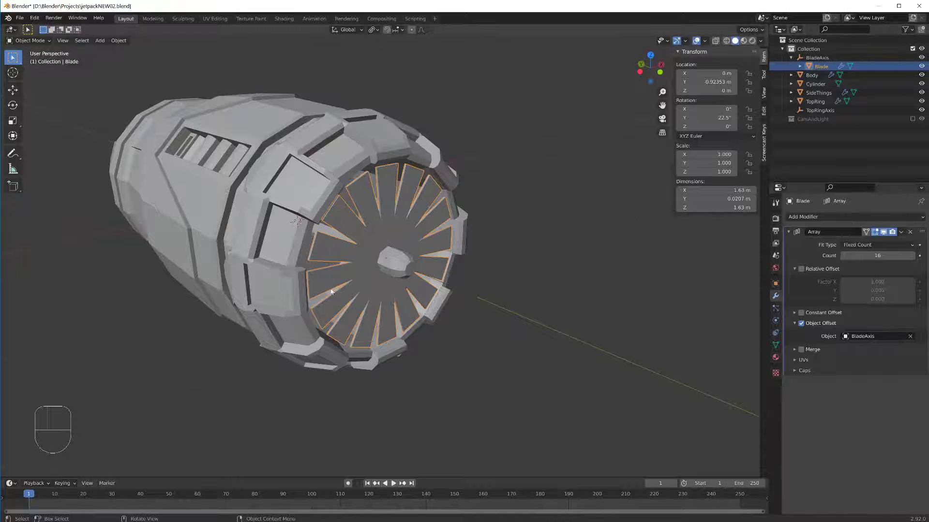
- Enter mesh editing on the Blade and toggle the array's edit-mode display off and back on
scroll(367, 320, "down", 2)
middle_click_drag(390, 310, 358, 303)
scroll(384, 299, "up", 2)
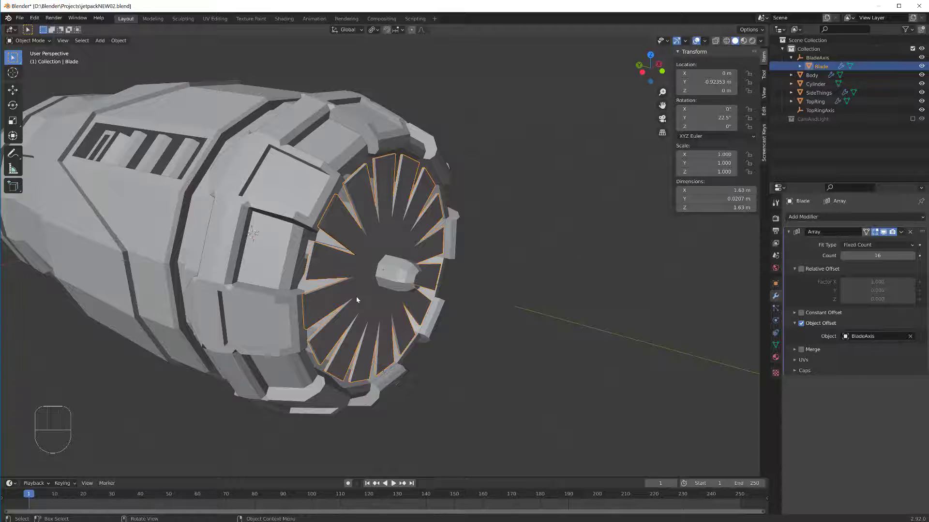
key("Tab")
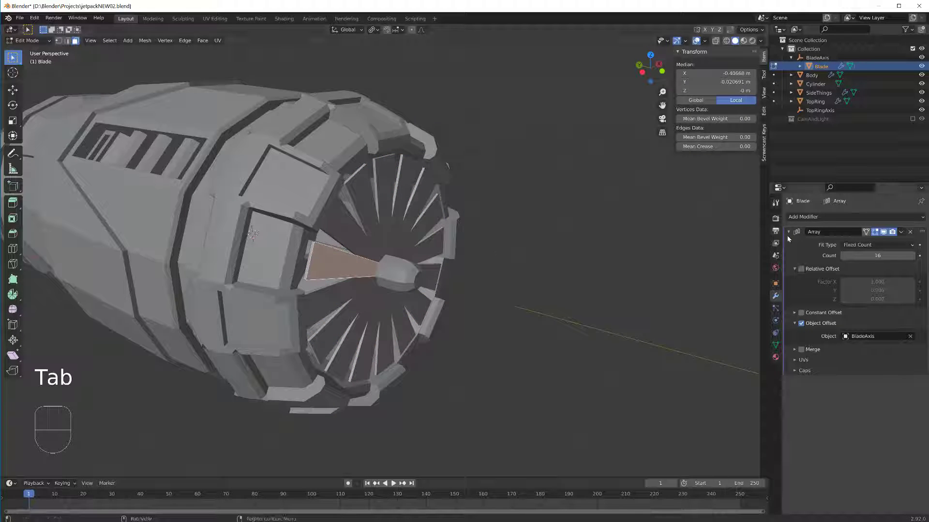
left_click(875, 233)
left_click(874, 233)
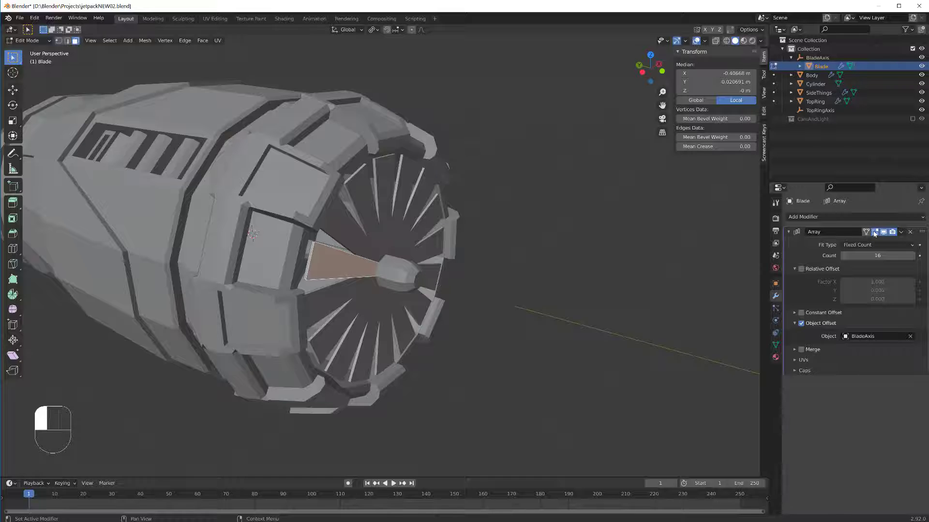
left_click(875, 233)
left_click(875, 233)
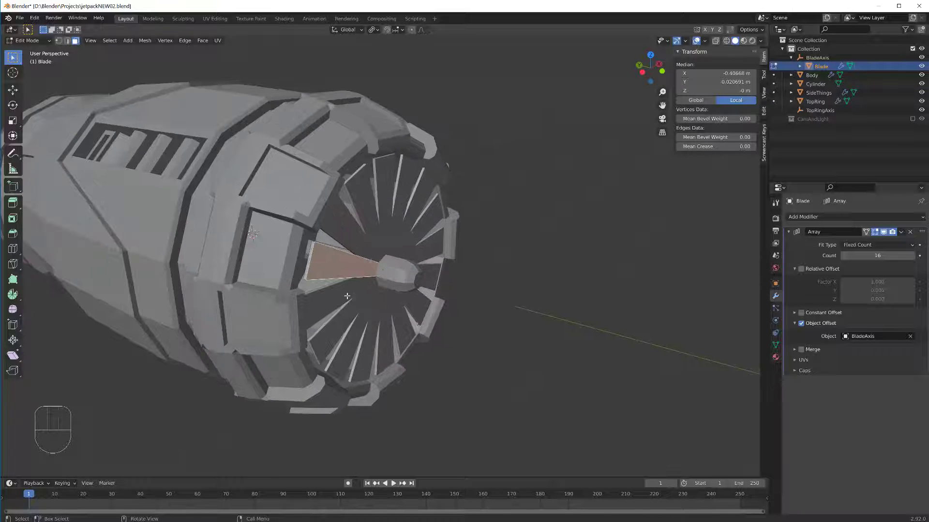
- Rotate the Blade's entire mesh about 15.3° around its local X axis to tilt all the fan blades
key("a")
middle_click_drag(336, 261, 337, 291)
scroll(338, 272, "up", 2)
scroll(338, 272, "down", 1)
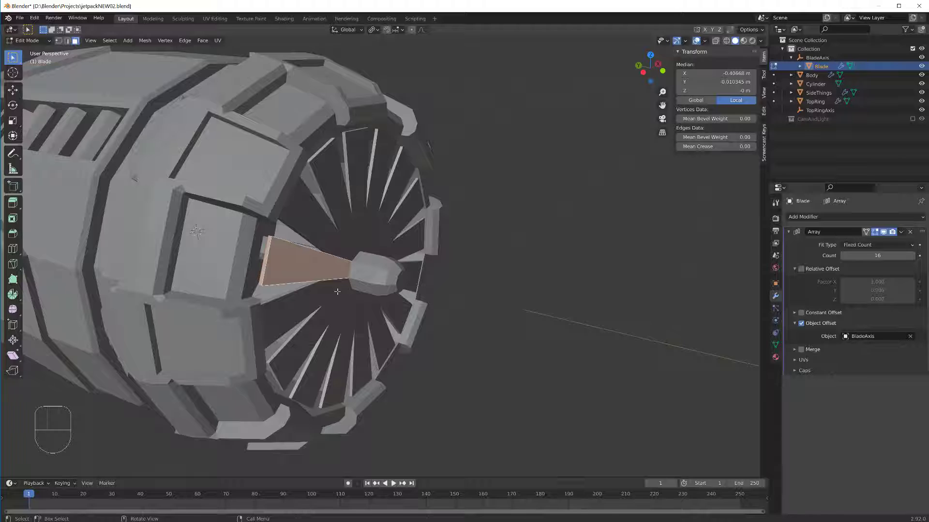
key("r")
key("x")
key("x")
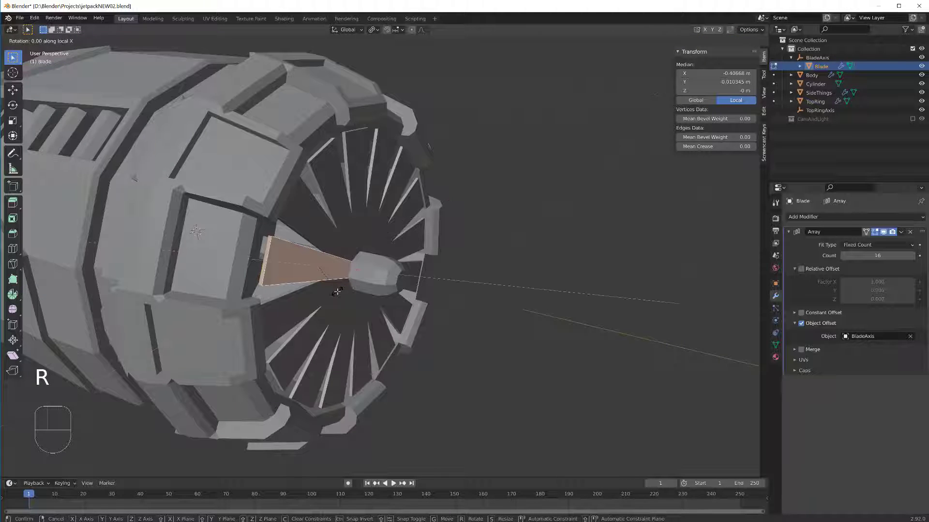
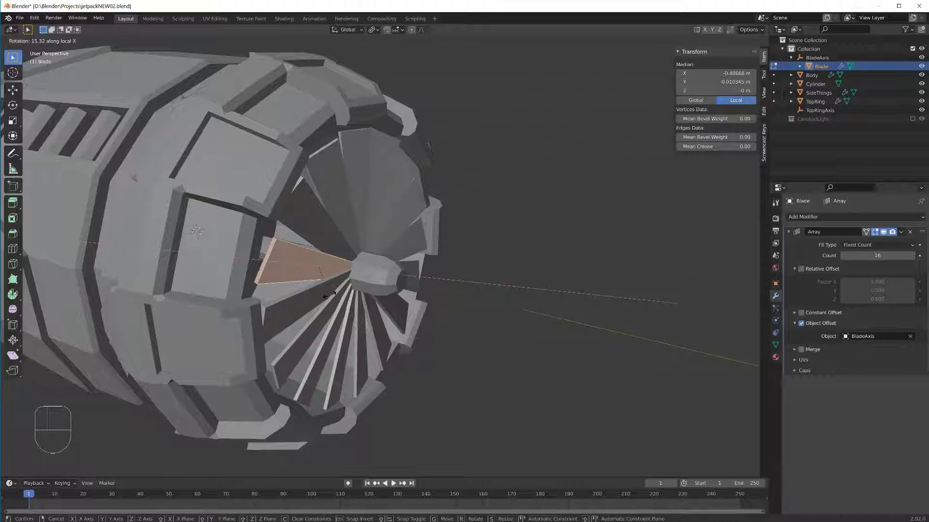
left_click(328, 295)
middle_click_drag(329, 295, 363, 312)
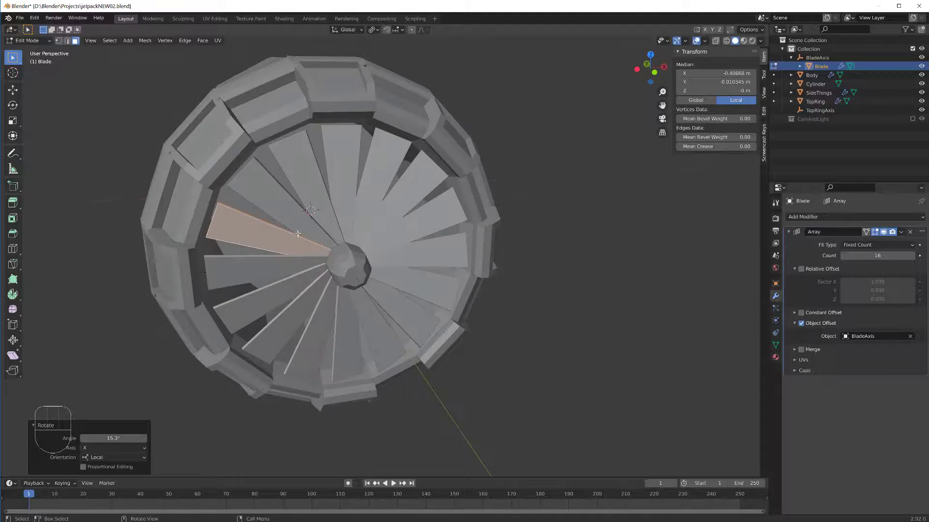
middle_click_drag(297, 233, 374, 275)
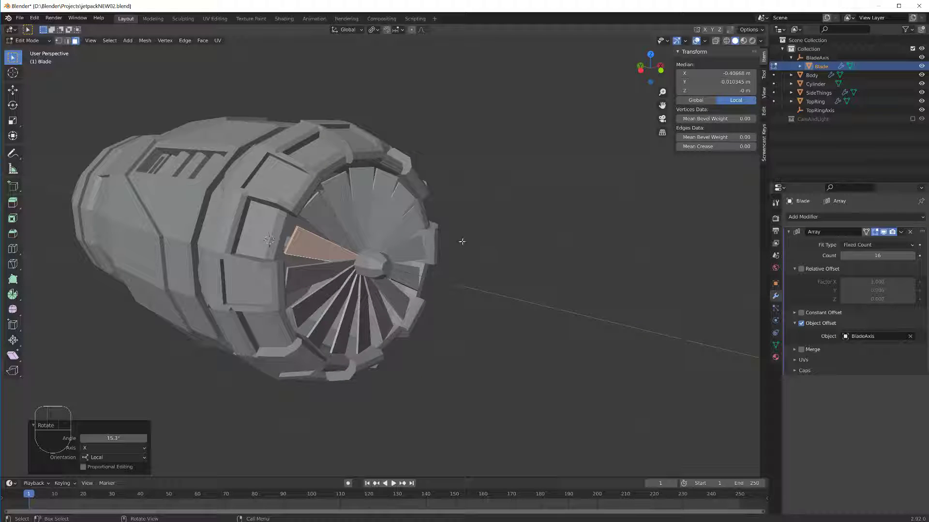
- Enter mesh editing on the central rod in face mode and grow a selection from its tip face by five rings
key("Tab")
left_click(365, 261)
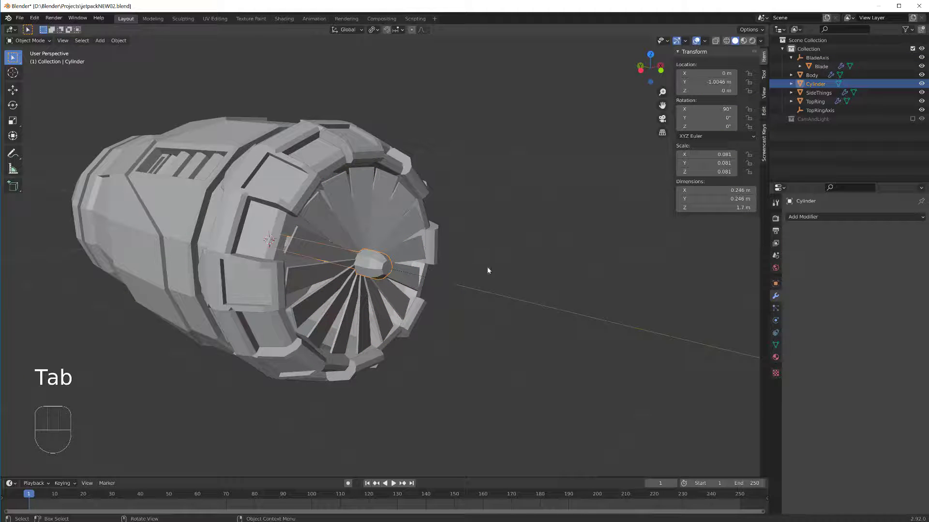
key("Tab")
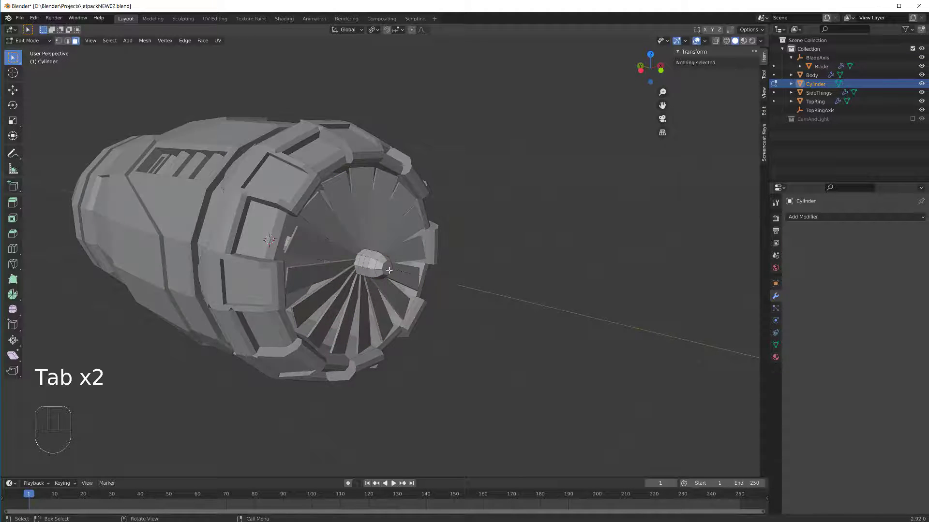
key("3")
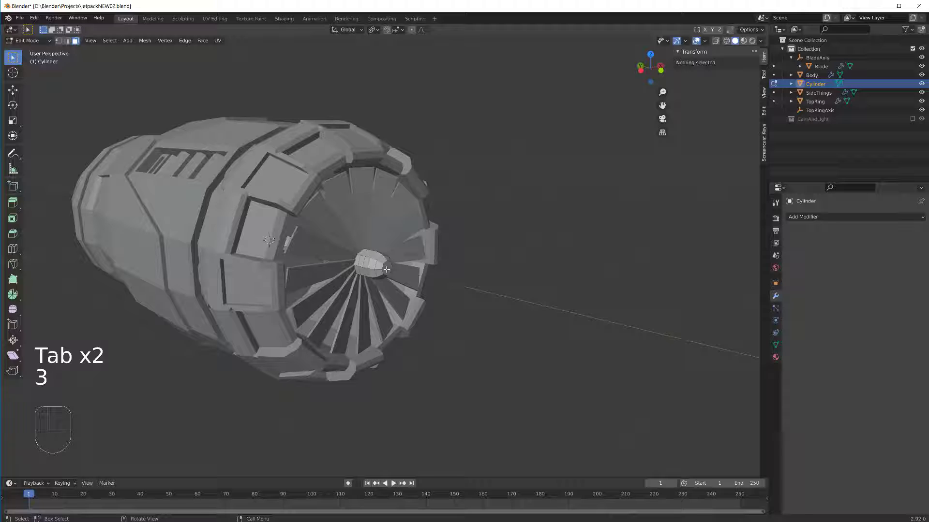
left_click(386, 269)
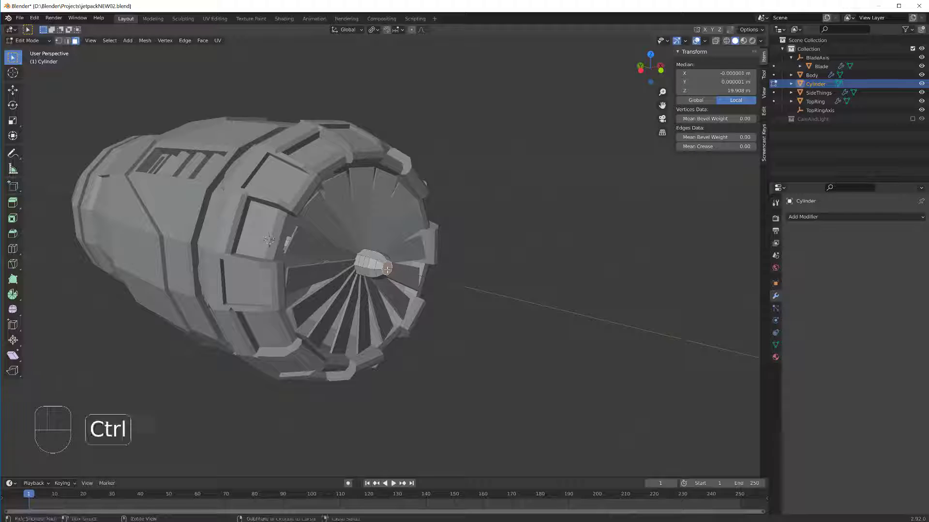
key("ctrl+KP_Add")
key("ctrl+KP_Add")
key("ctrl+KP_Add")
key("ctrl+KP_Add")
key("ctrl+KP_Add")
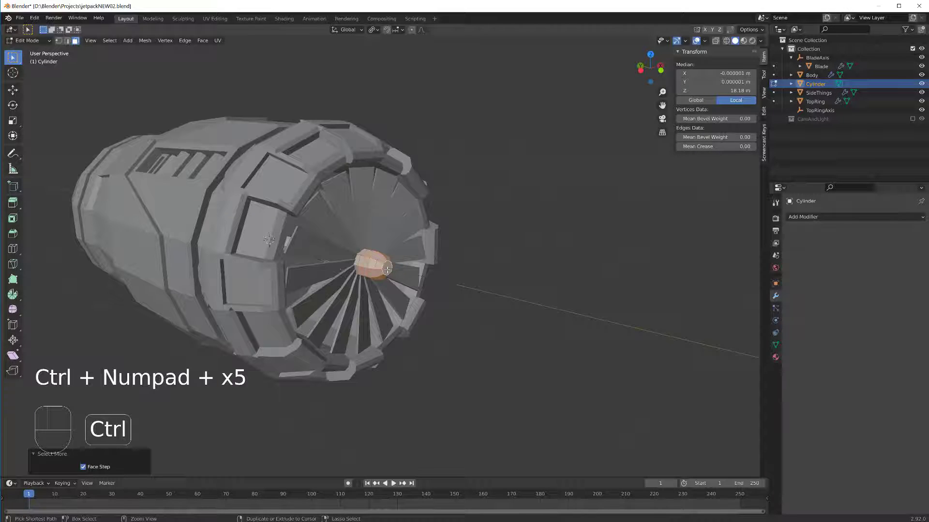
scroll(386, 270, "up", 5)
middle_click_drag(317, 258, 338, 267)
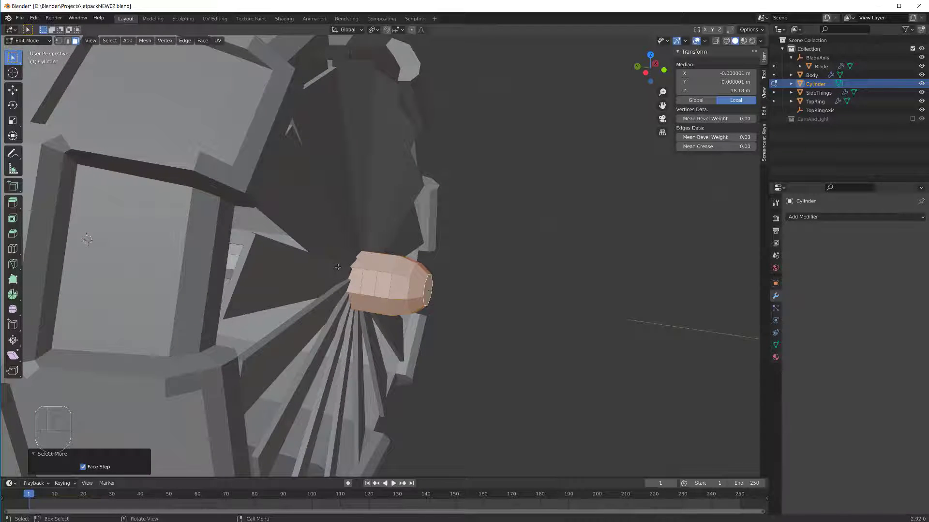
- Isolate the rod to grow its face selection once more, restore the full model, and scale the selected faces to about 0.835
key("KP_Divide")
middle_click_drag(535, 246, 479, 325)
scroll(564, 232, "up", 3)
key("ctrl+KP_Add")
scroll(520, 284, "down", 3)
key("KP_Divide")
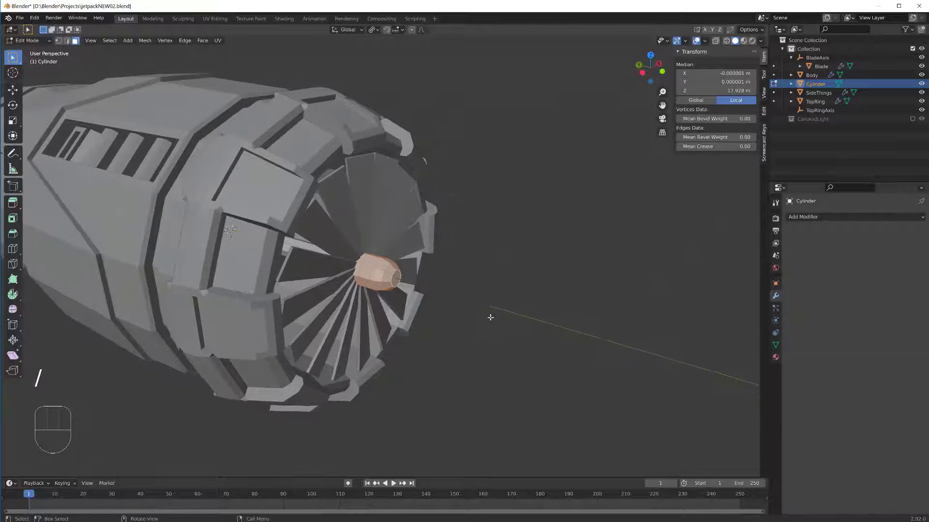
key("s")
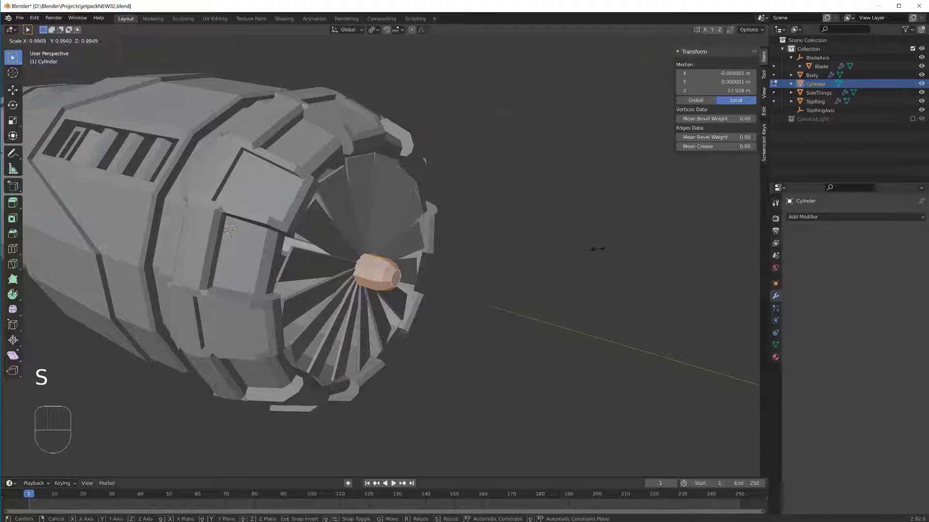
left_click(559, 259)
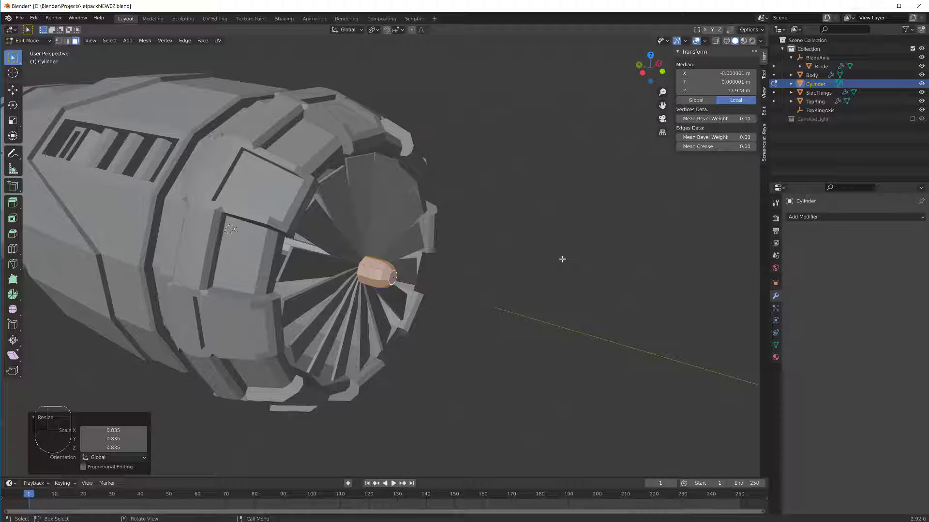
- Enable proportional editing, select the rod's tip face and try moving it freely
key("o")
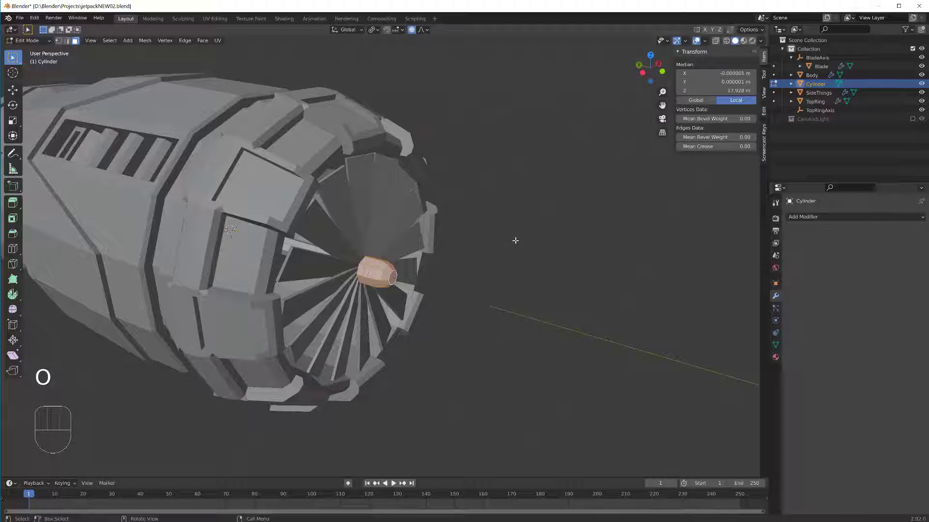
left_click(393, 276)
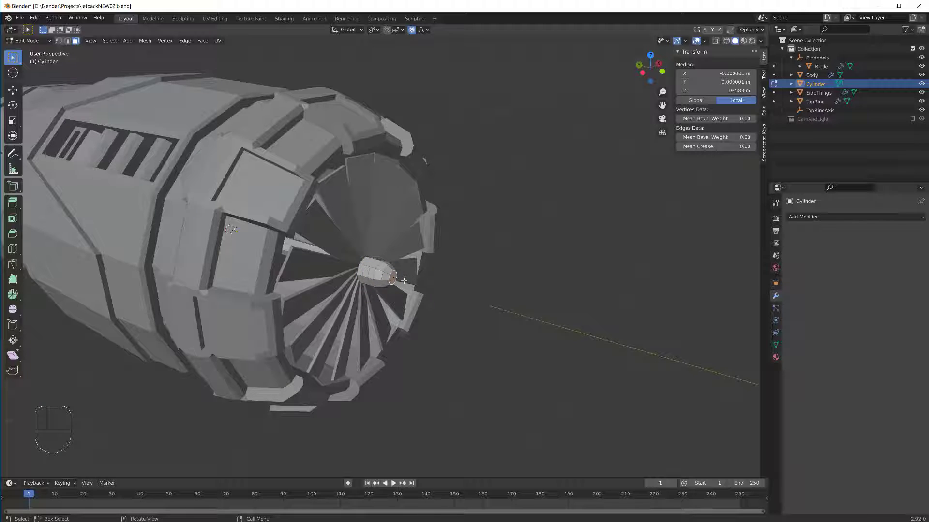
key("g")
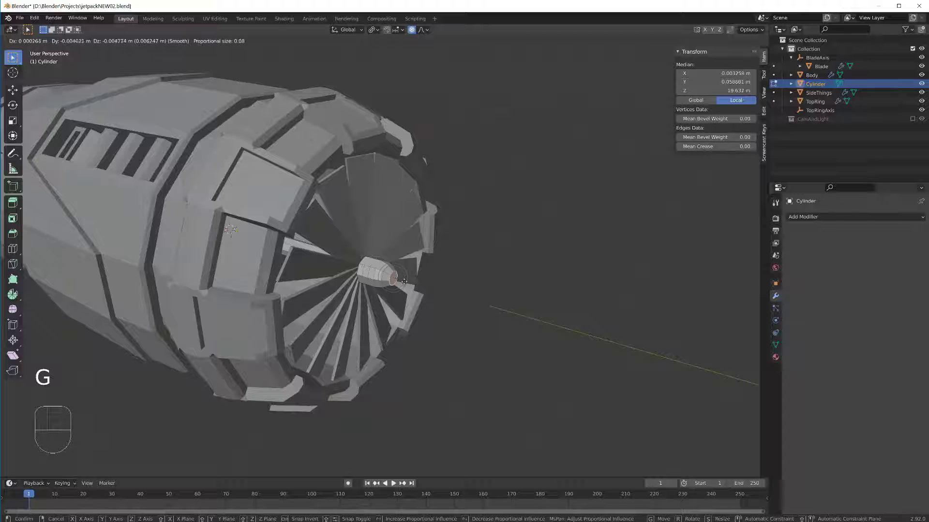
right_click(404, 282)
key("F5")
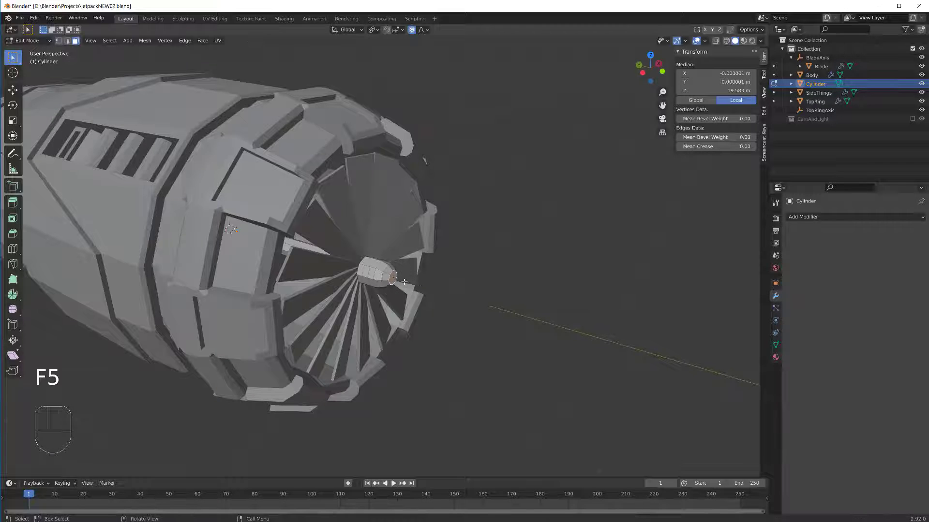
- Move the rod's tip face about 0.055 m along Y with a proportional size of about 0.32
key("g")
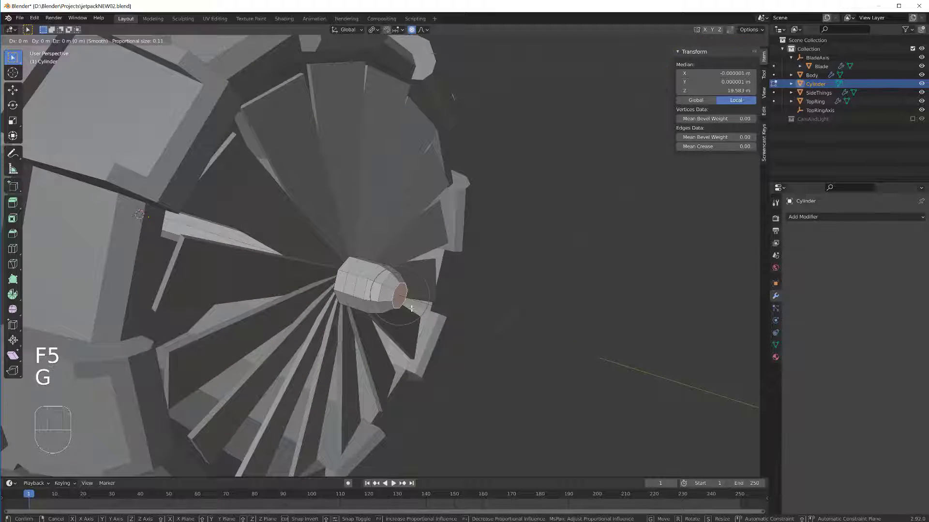
key("y")
scroll(411, 308, "up", 1)
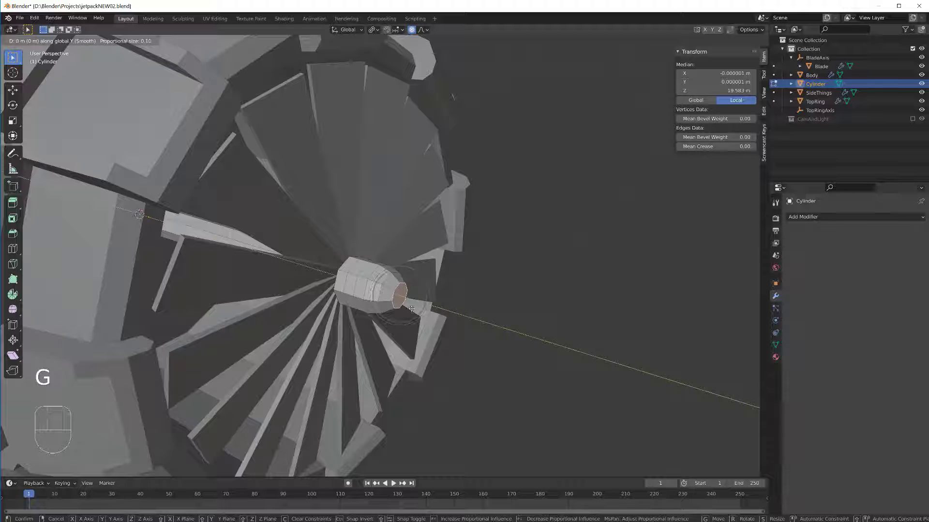
scroll(409, 308, "down", 5)
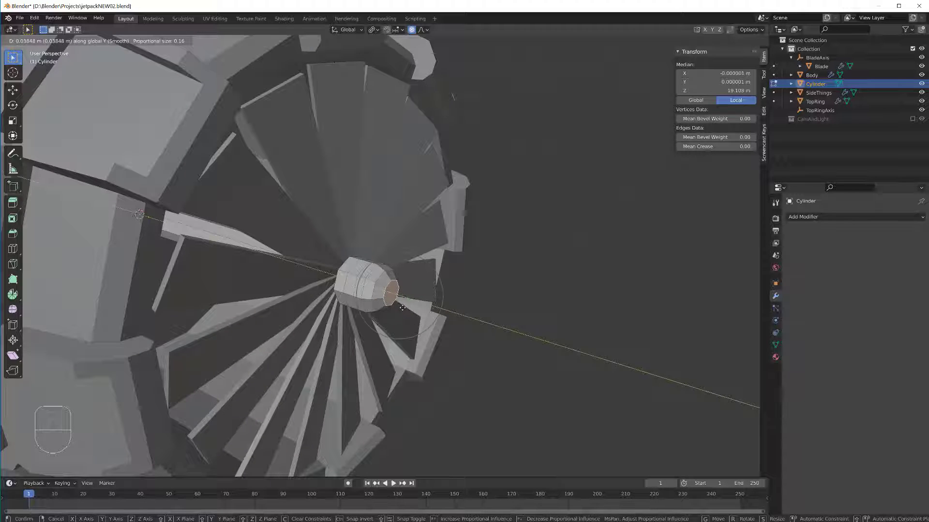
scroll(403, 307, "down", 7)
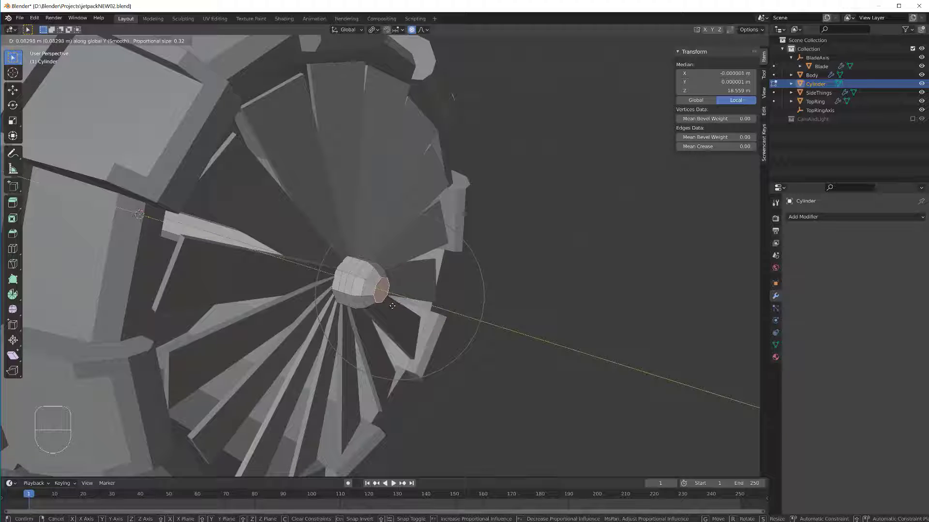
left_click(392, 307)
scroll(391, 307, "down", 4)
middle_click_drag(390, 308, 331, 298)
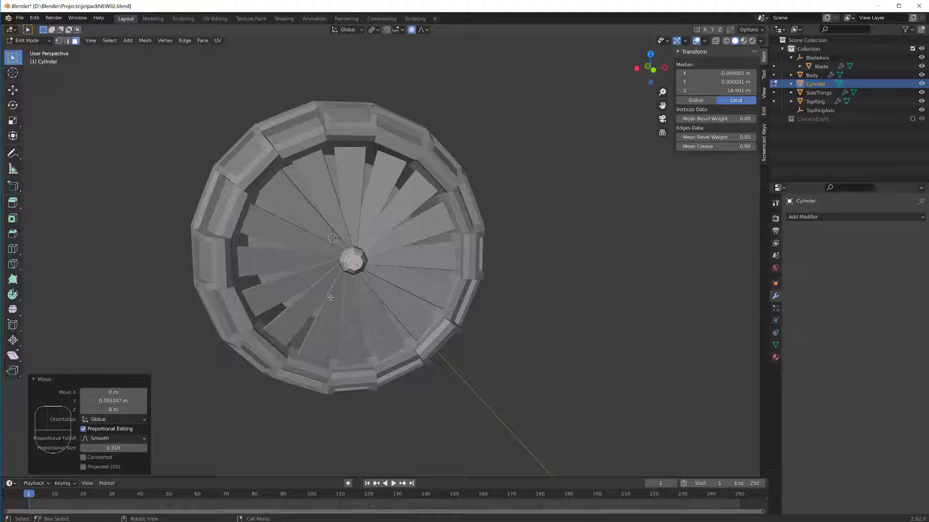
- Grow the selection by six rings from the tip face over the rod's protruding nose
key("ctrl+KP_Add")
key("ctrl+KP_Add")
key("ctrl+KP_Add")
middle_click_drag(331, 297, 383, 301)
key("ctrl+KP_Add")
key("ctrl+KP_Add")
key("ctrl+KP_Add")
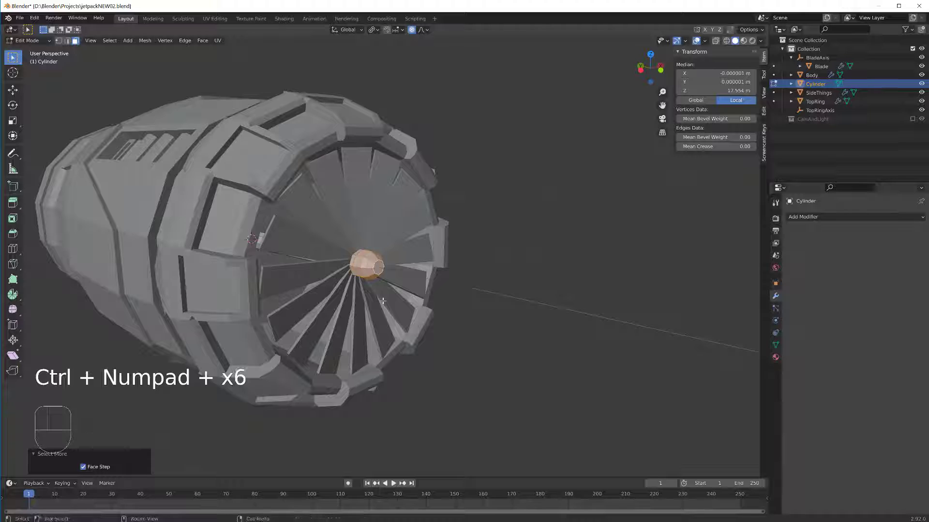
key("s")
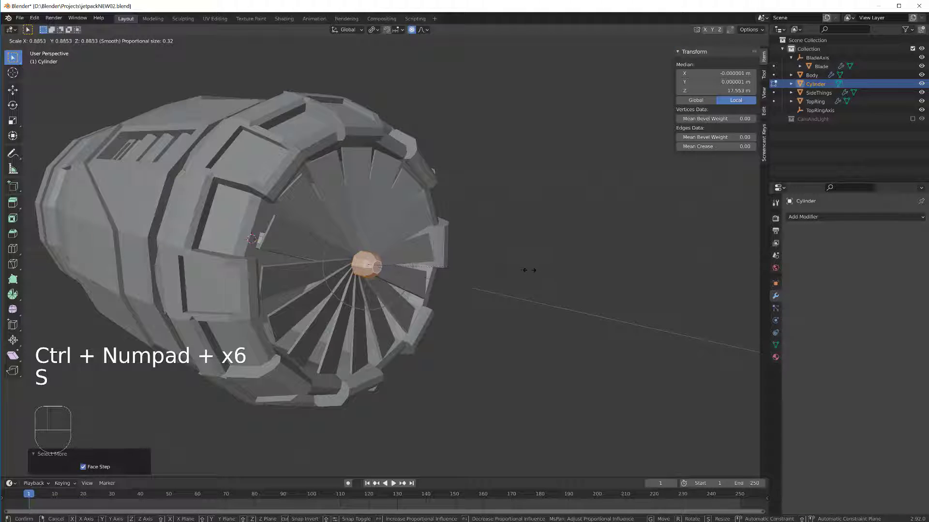
left_click(514, 271)
key("F5")
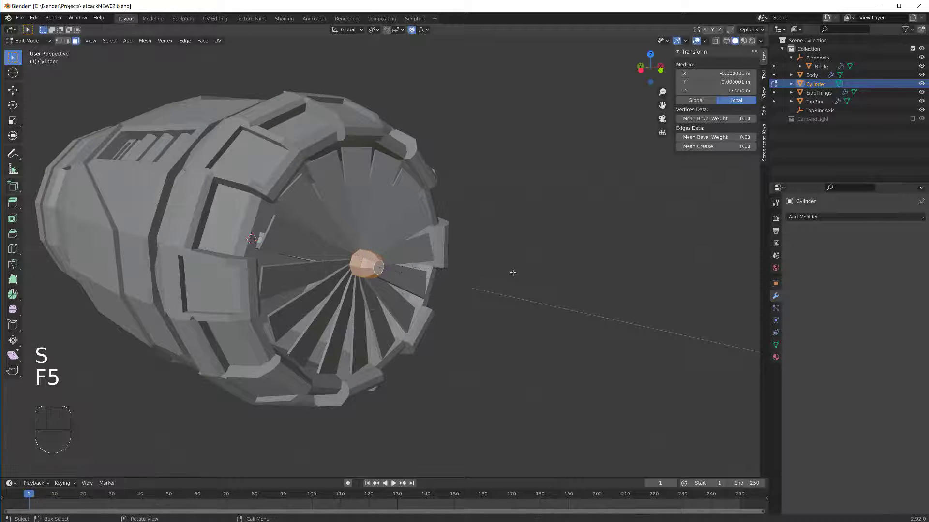
- Turn off proportional editing, scale the rod's selected nose faces to about 0.758, and clear the selection
key("o")
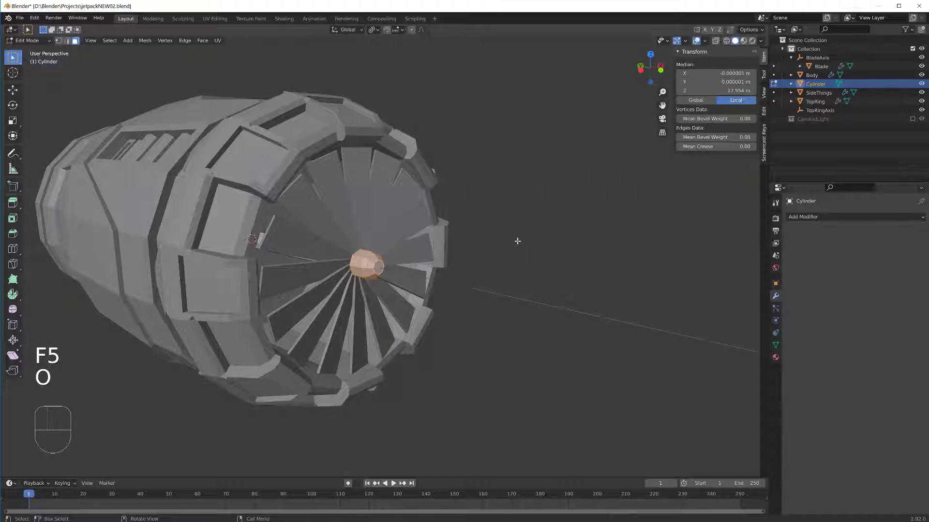
key("s")
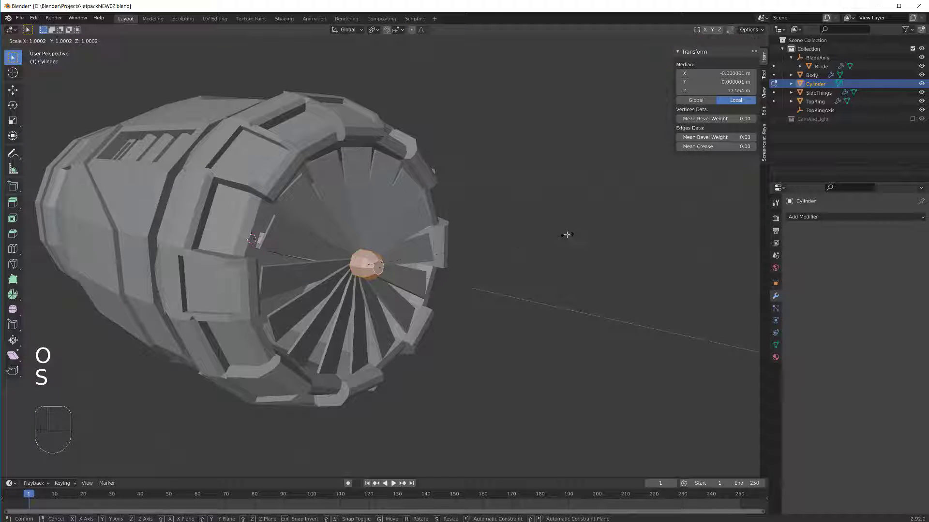
left_click(519, 238)
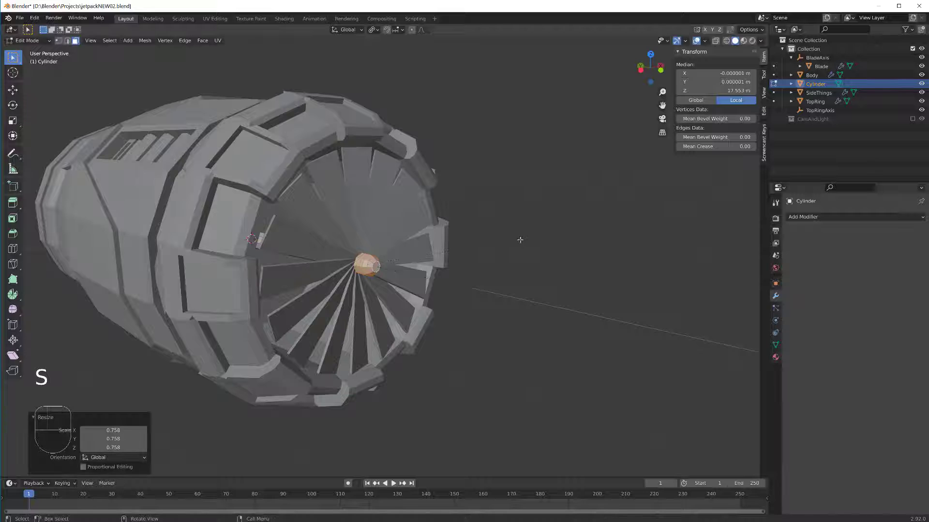
left_click(538, 253)
- Inspect the thruster's bladed intake, side details and tapered open end from several angles
middle_click_drag(539, 252, 386, 262)
scroll(411, 244, "up", 2)
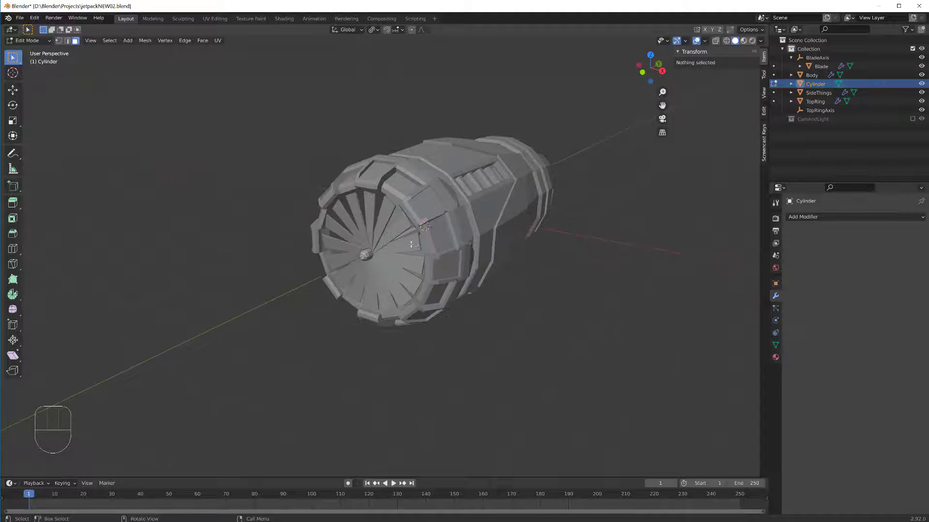
middle_click_drag(450, 198, 411, 233)
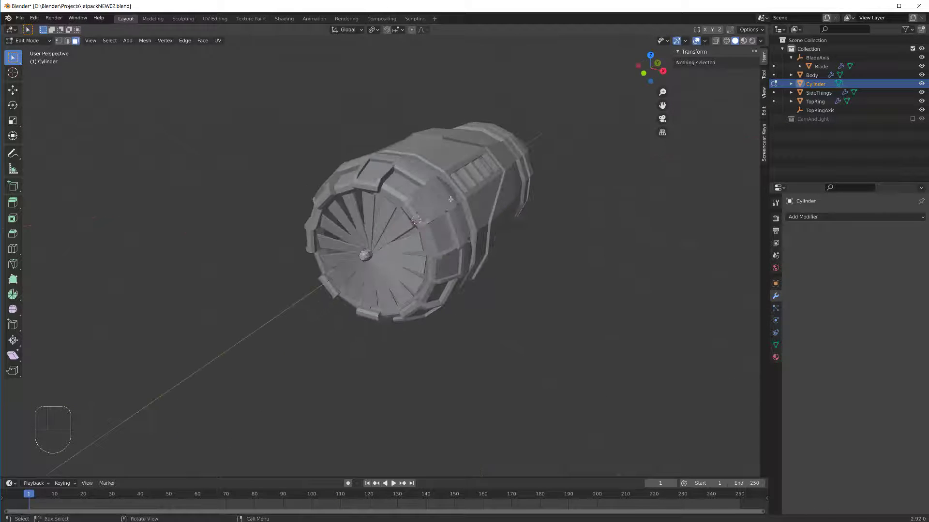
scroll(363, 264, "up", 2)
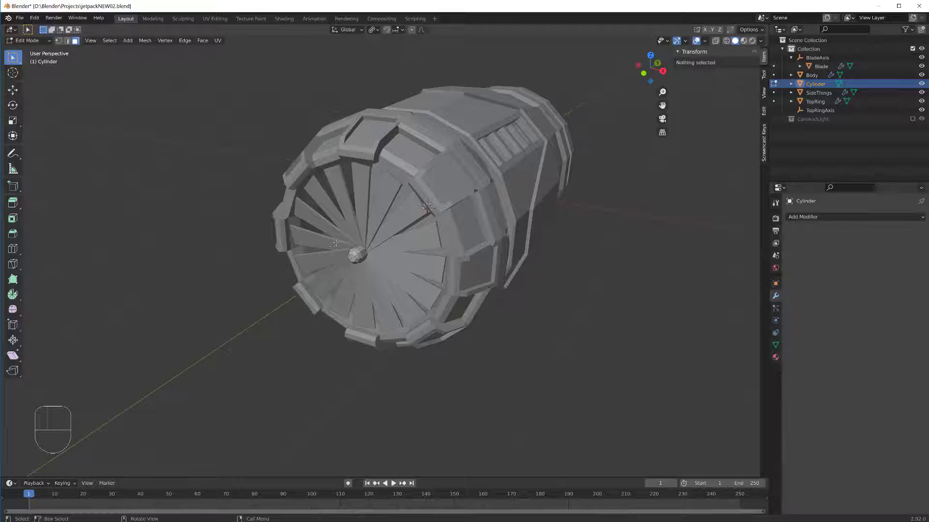
scroll(335, 243, "down", 1)
middle_click_drag(335, 244, 367, 248)
scroll(367, 247, "up", 1)
scroll(367, 247, "down", 1)
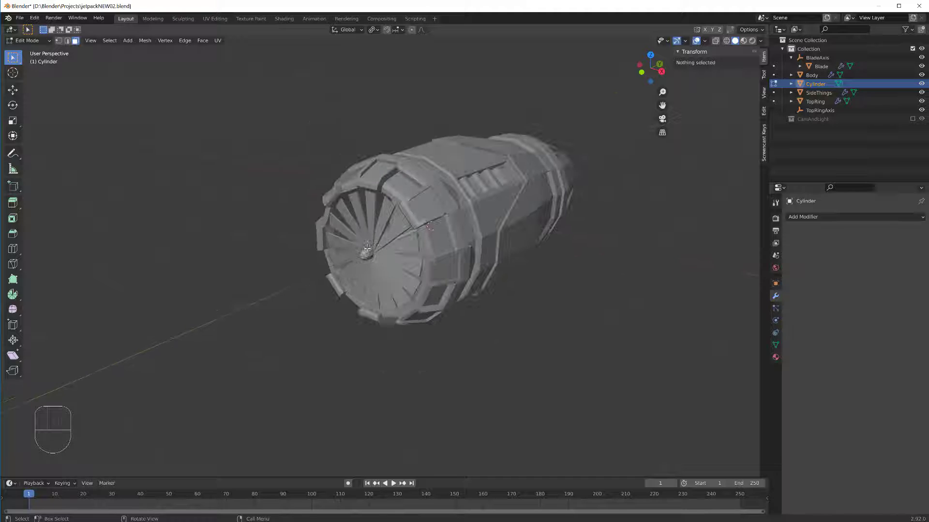
middle_click_drag(415, 205, 189, 263)
scroll(368, 237, "down", 2)
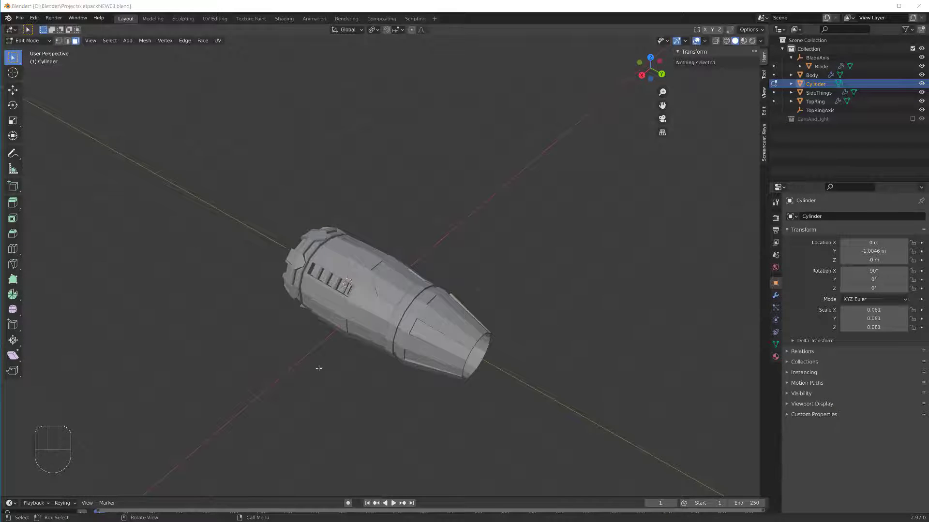
middle_click_drag(321, 397, 301, 379)
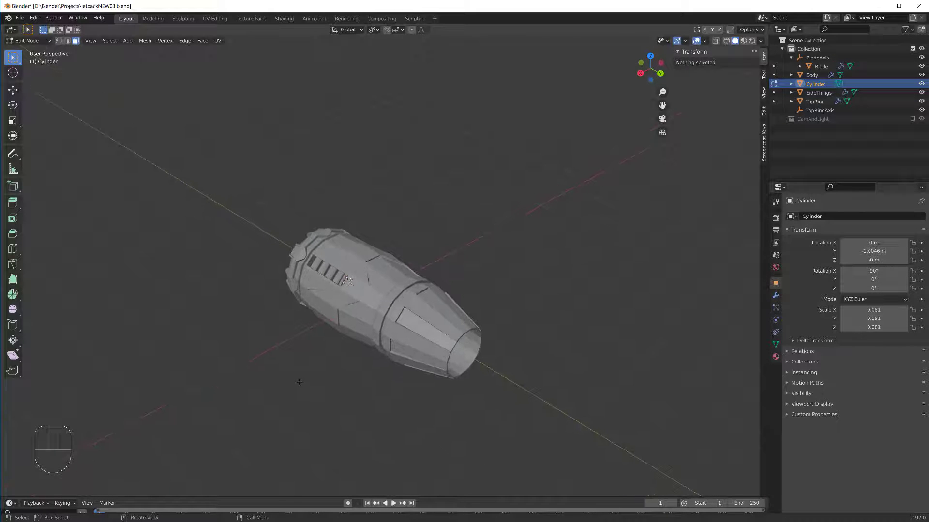
- Import the FBX file Rigged Hand.fbx into the thruster scene
mouse_move(286, 344)
middle_mouse_down()
mouse_move(338, 338)
mouse_move(246, 347)
mouse_move(312, 351)
mouse_move(289, 357)
middle_mouse_up()
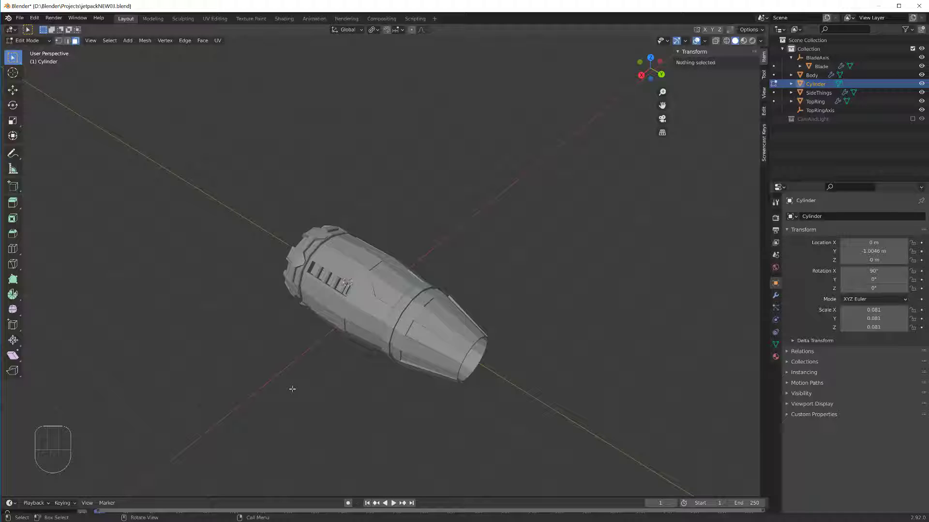
left_click(20, 18)
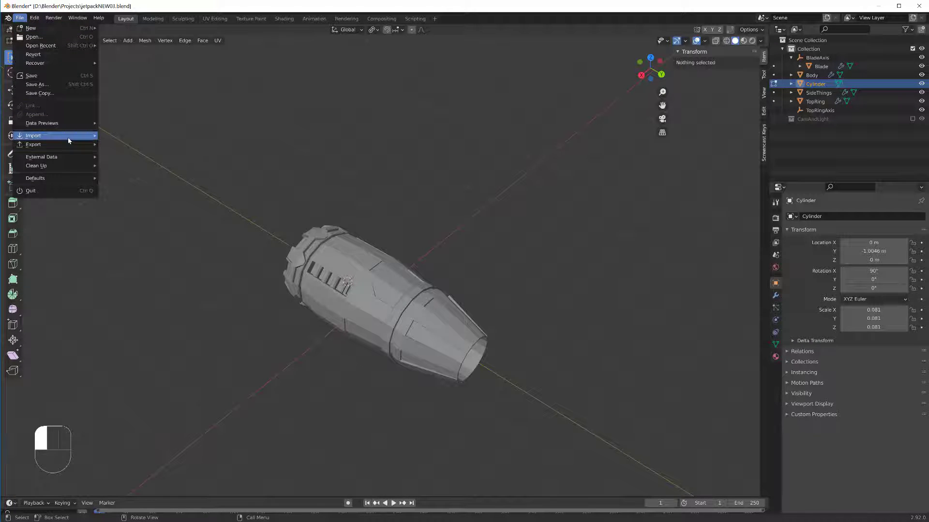
mouse_move(71, 138)
left_click(161, 189)
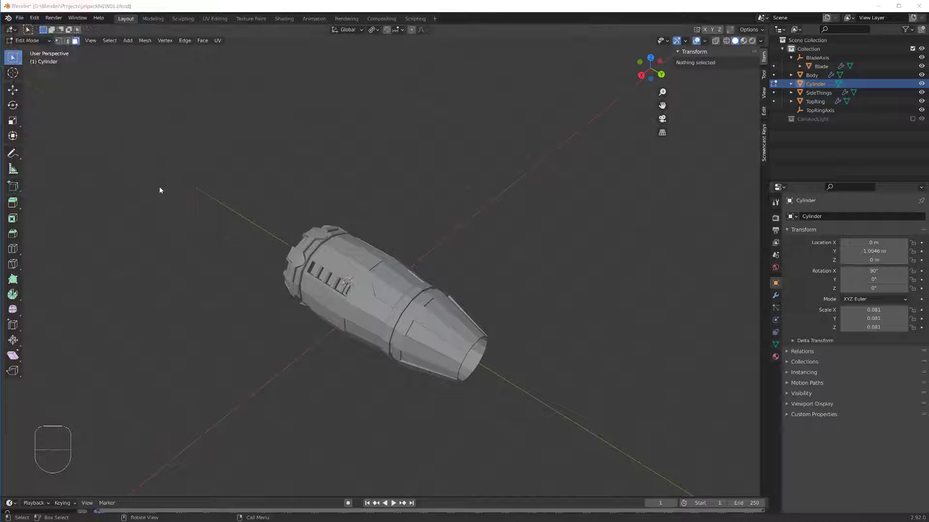
left_click(373, 304)
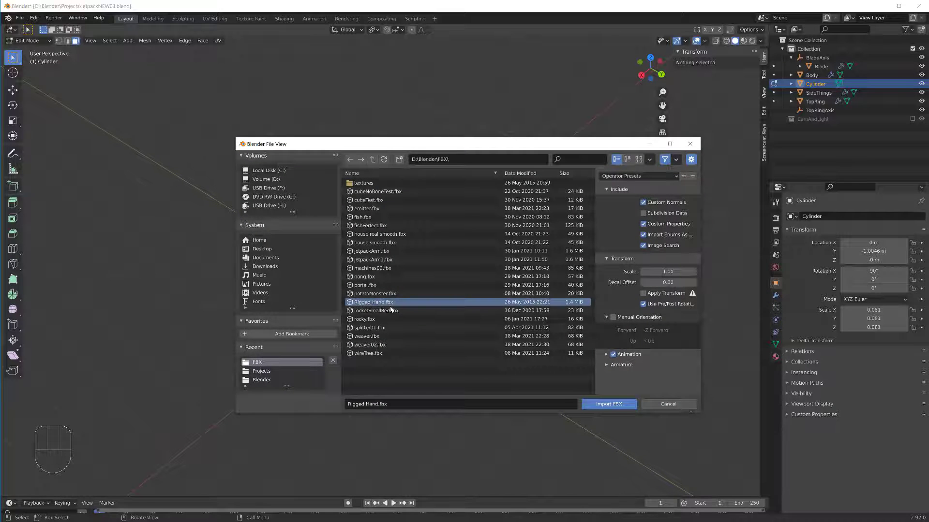
left_click(593, 405)
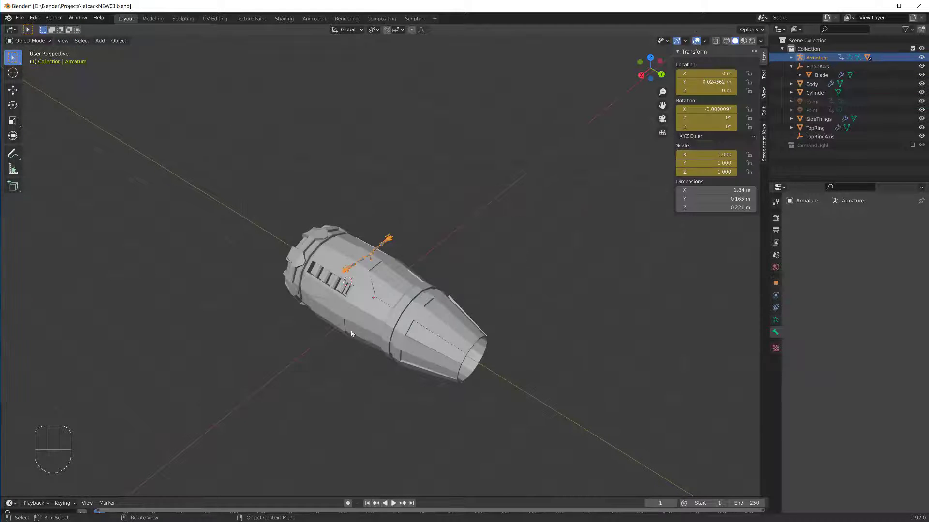
- Delete the imported rig's hand mesh nearest the thruster's slotted side vents, keeping its armature
scroll(331, 278, "up", 8)
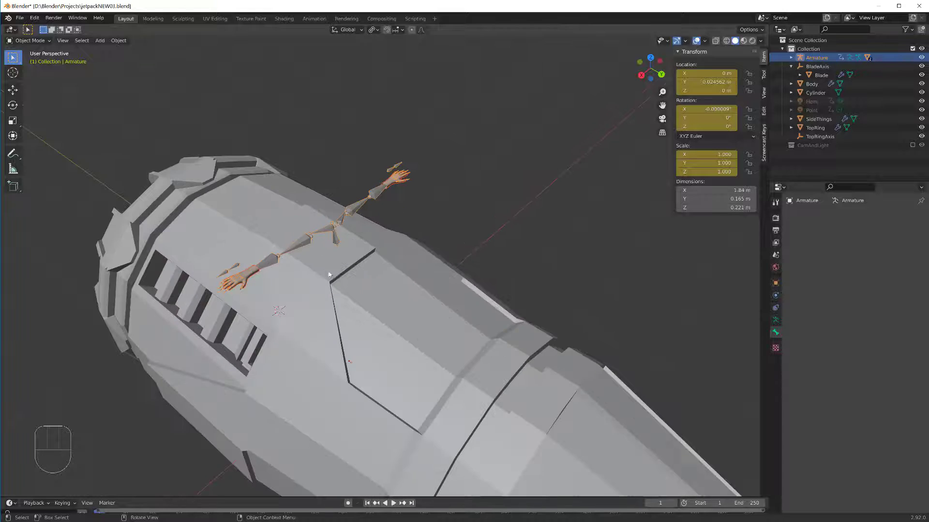
scroll(300, 251, "up", 2)
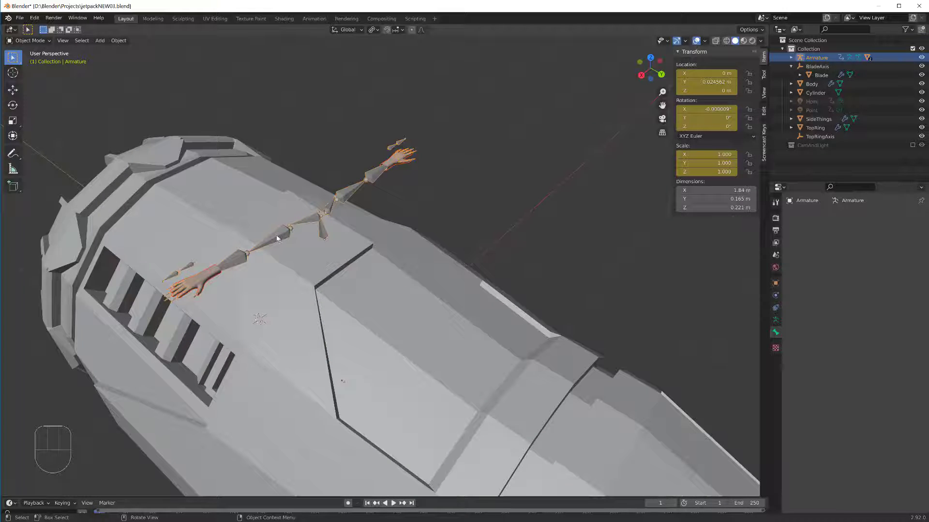
middle_click_drag(276, 238, 302, 302, "shift")
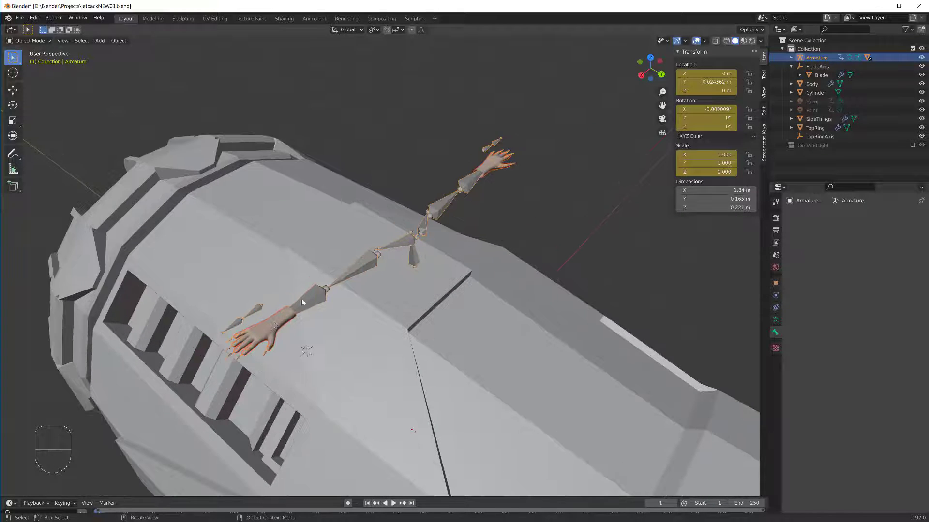
left_click(274, 327)
scroll(263, 329, "up", 2)
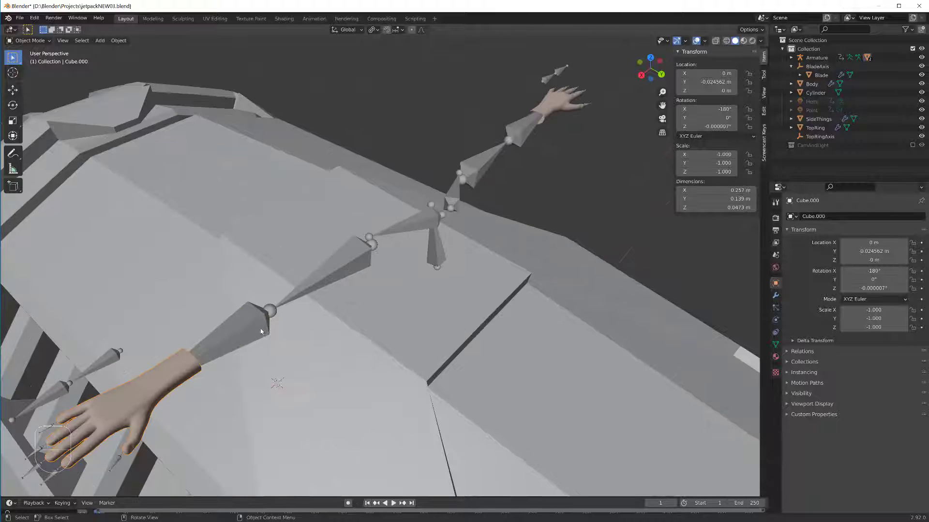
key("Tab")
middle_click_drag(261, 331, 323, 248, "shift")
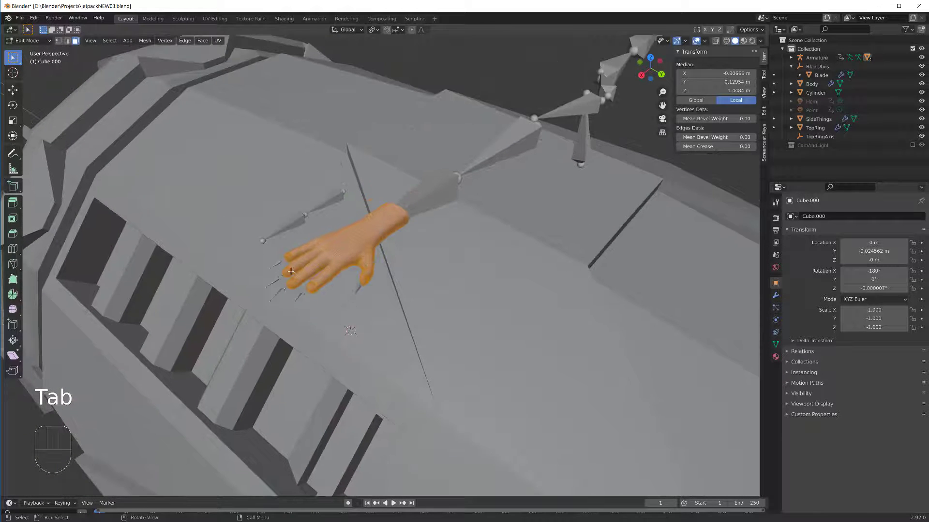
key("Tab")
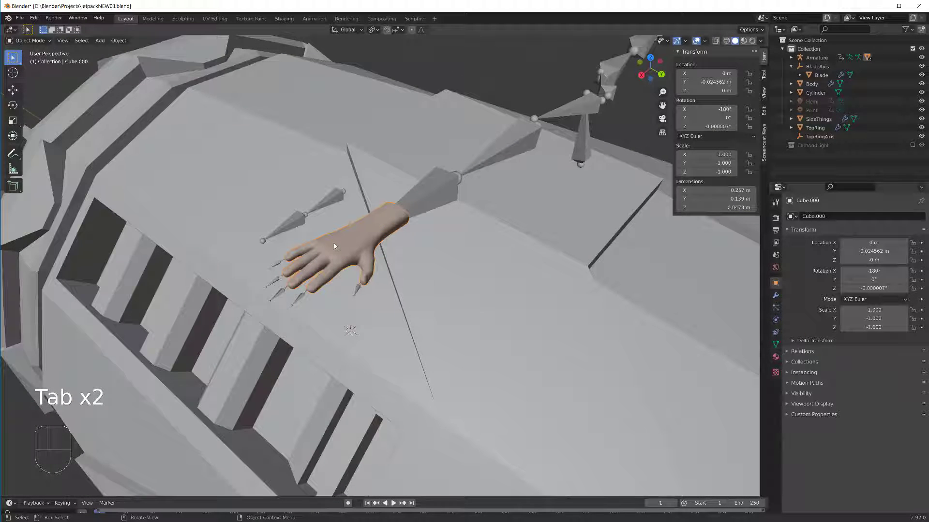
key("Delete")
- Select the remaining hand mesh and examine it with its wrist and finger bones up close
scroll(452, 193, "down", 2)
middle_click_drag(453, 193, 505, 93, "shift")
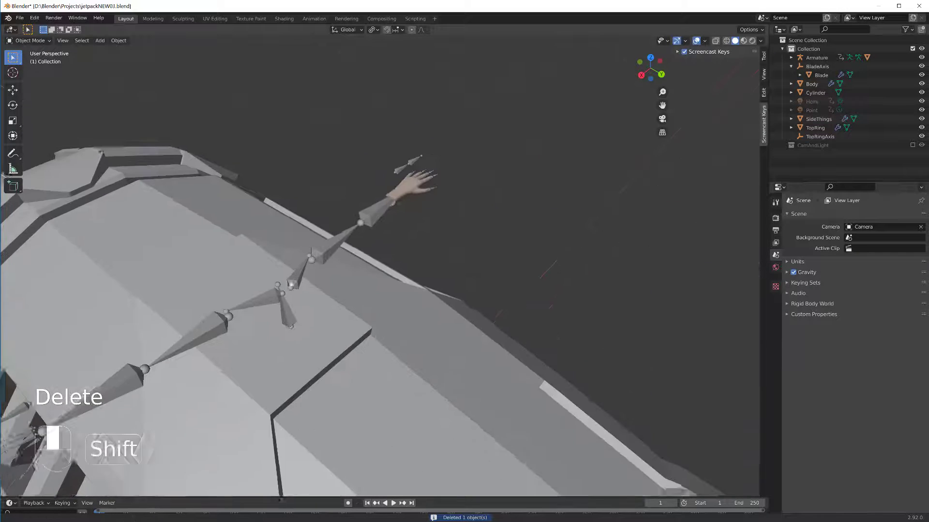
scroll(413, 166, "down", 4)
scroll(274, 315, "up", 5)
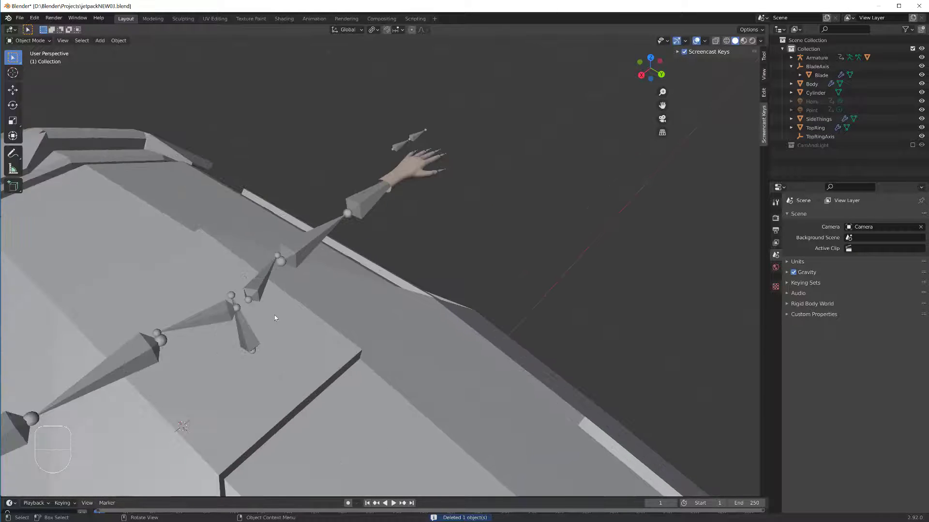
scroll(274, 318, "down", 3)
scroll(205, 333, "up", 2)
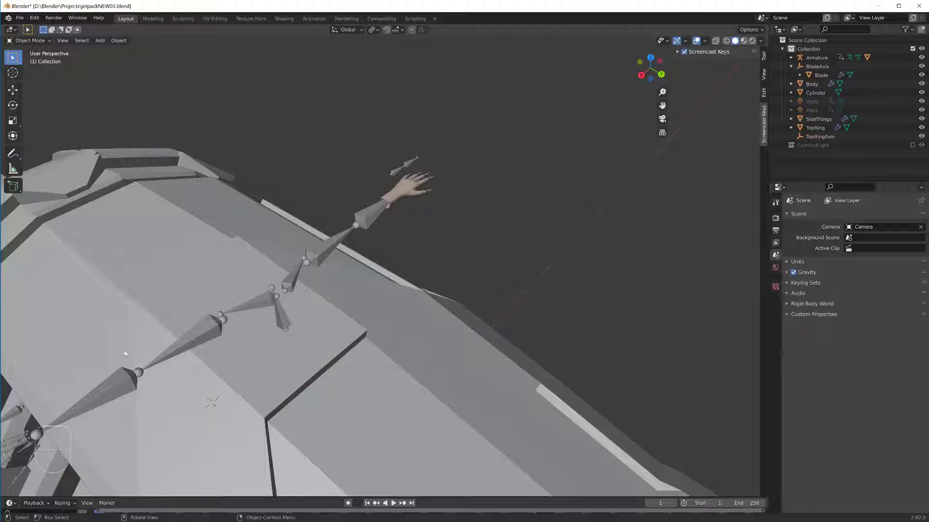
scroll(274, 293, "up", 2)
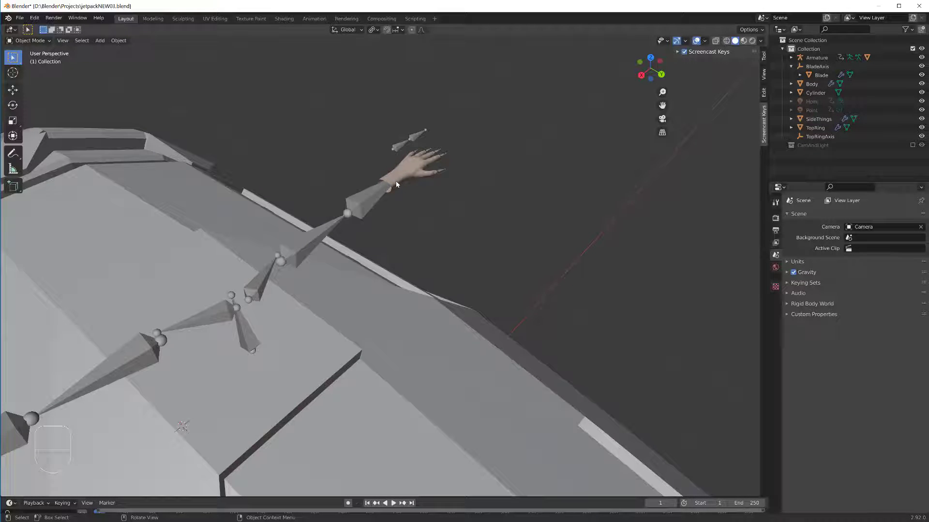
left_click(396, 184)
middle_click_drag(395, 184, 340, 241, "shift")
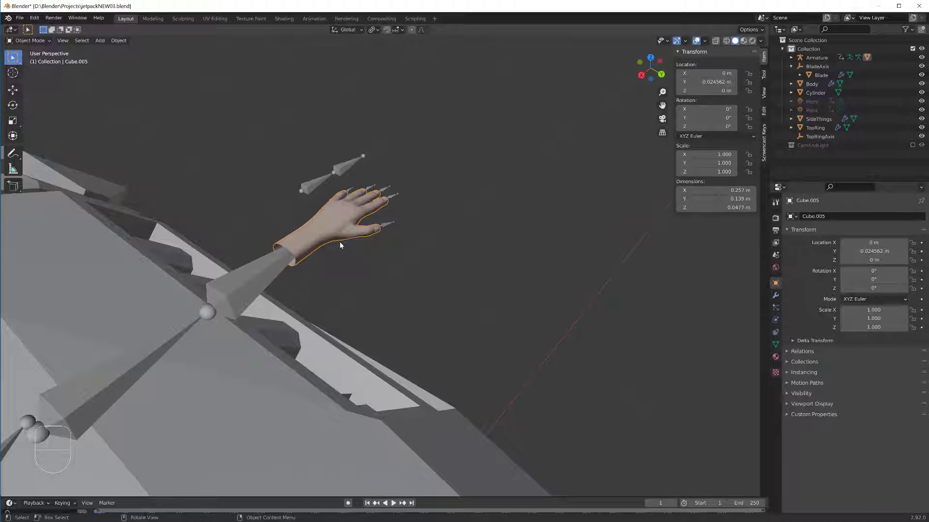
middle_click_drag(341, 241, 321, 231)
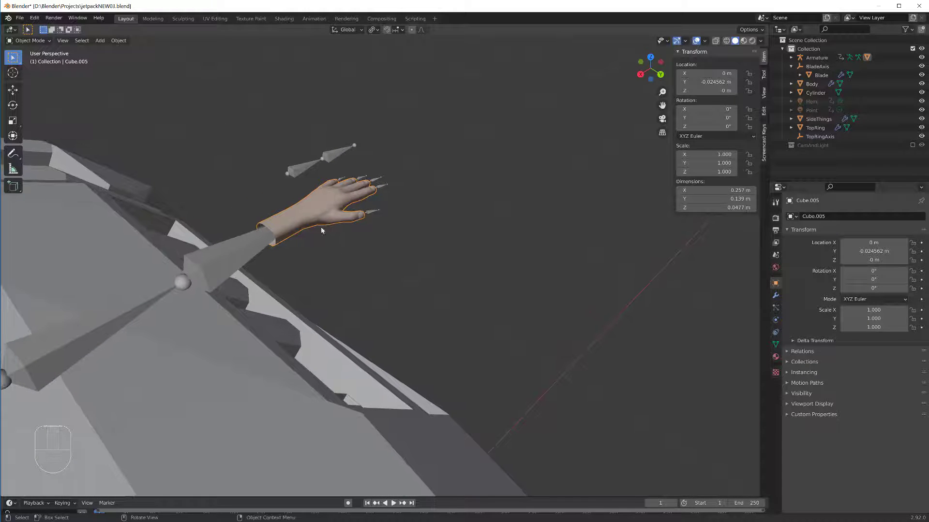
middle_click_drag(260, 217, 277, 226)
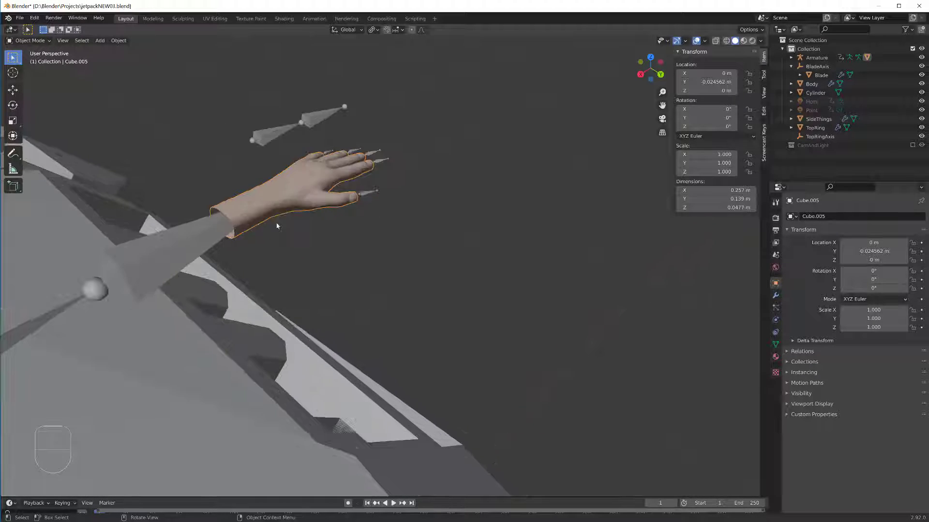
scroll(279, 222, "down", 4)
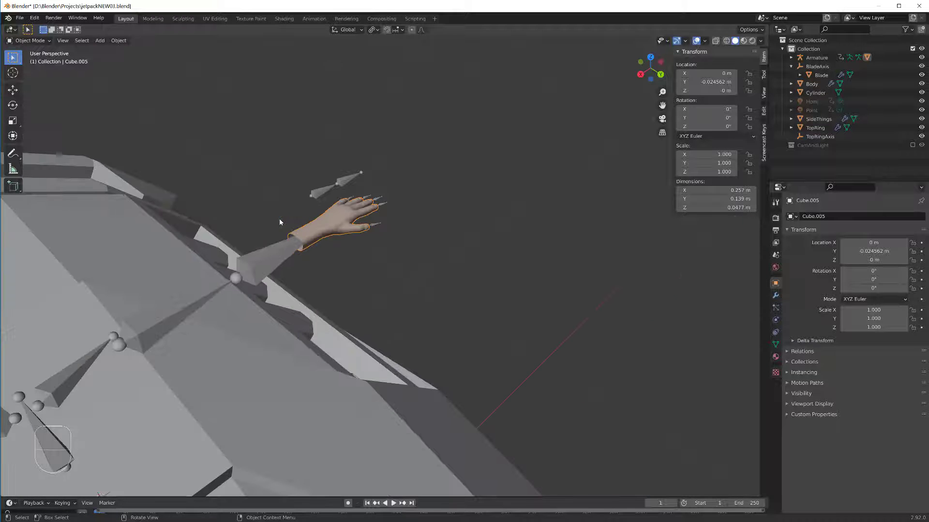
scroll(280, 222, "up", 2)
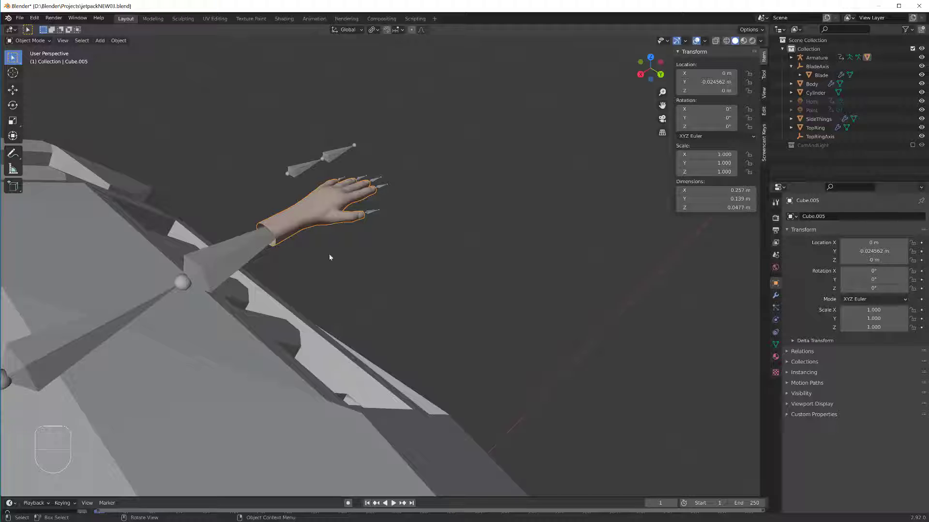
- Replace the timeline with an enlarged Dope Sheet in Action Editor mode, with the hand's armature selected
left_click(9, 503)
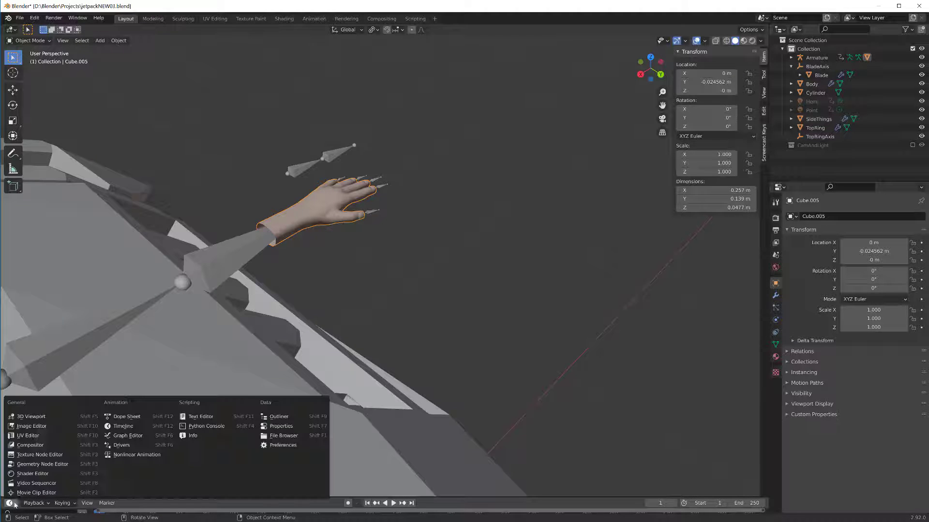
left_click(128, 417)
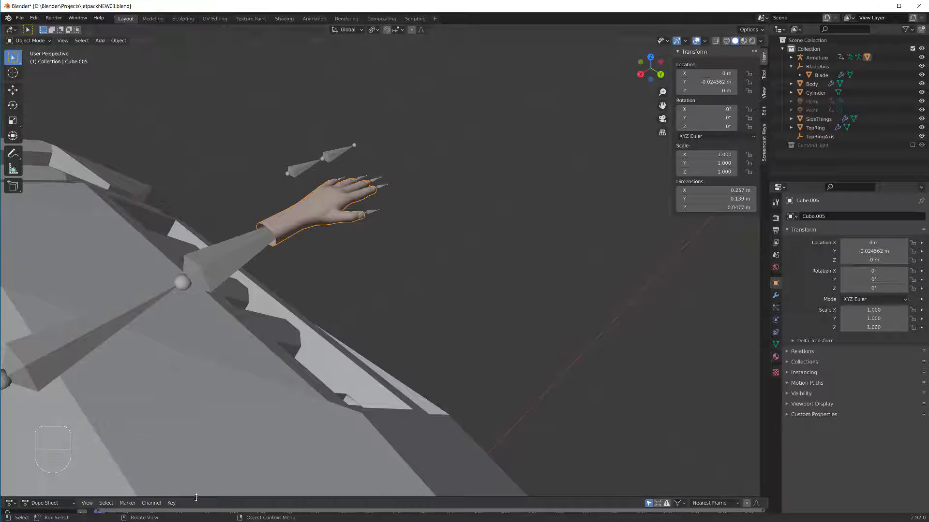
left_click_drag(195, 497, 169, 425)
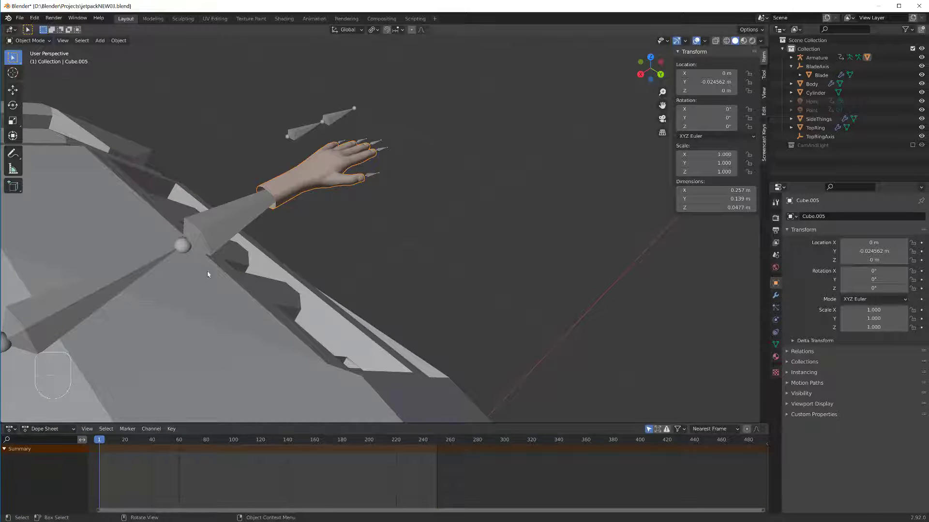
left_click(216, 230)
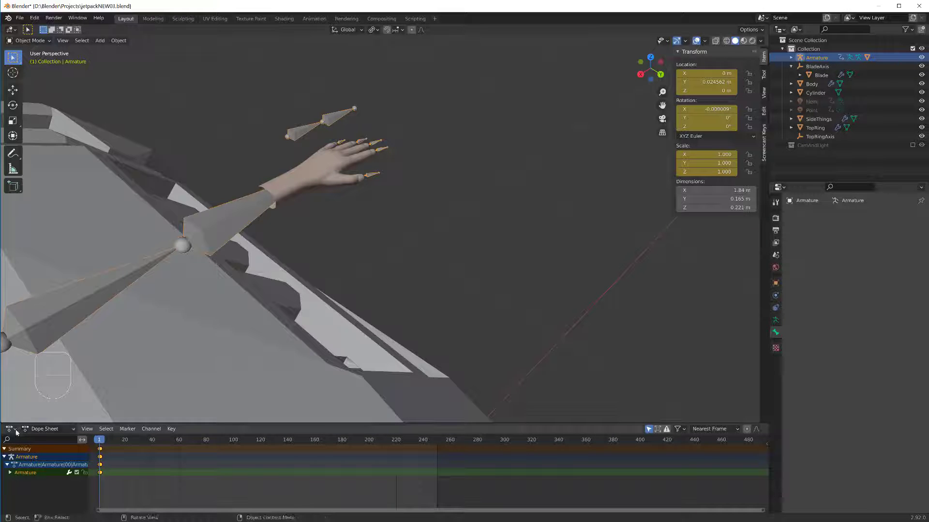
left_click(51, 431)
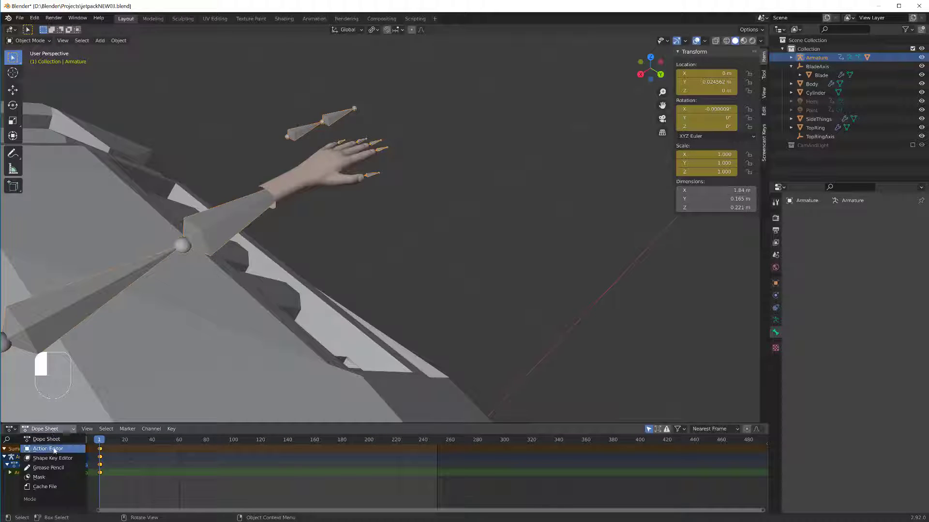
left_click(53, 448)
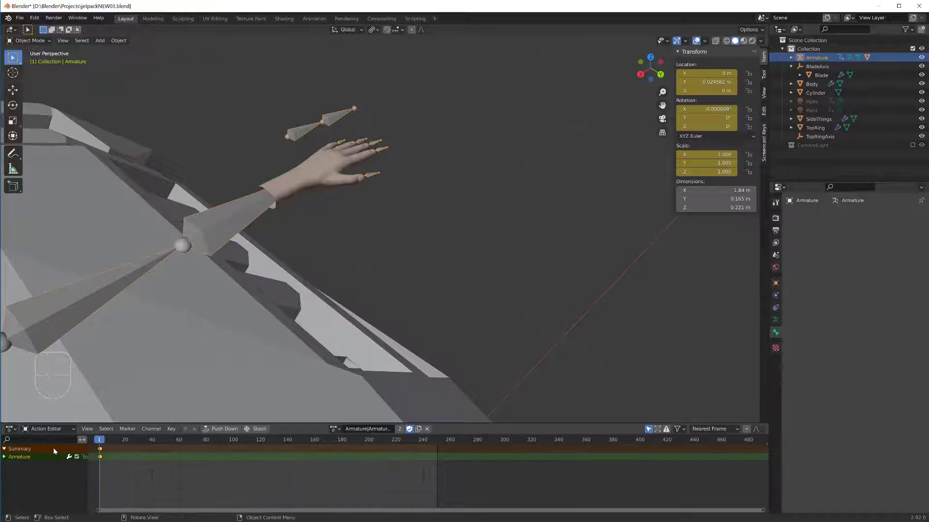
- Assign the Hand_roll_1 action to the armature and move the playhead to frame 8
left_click(337, 430)
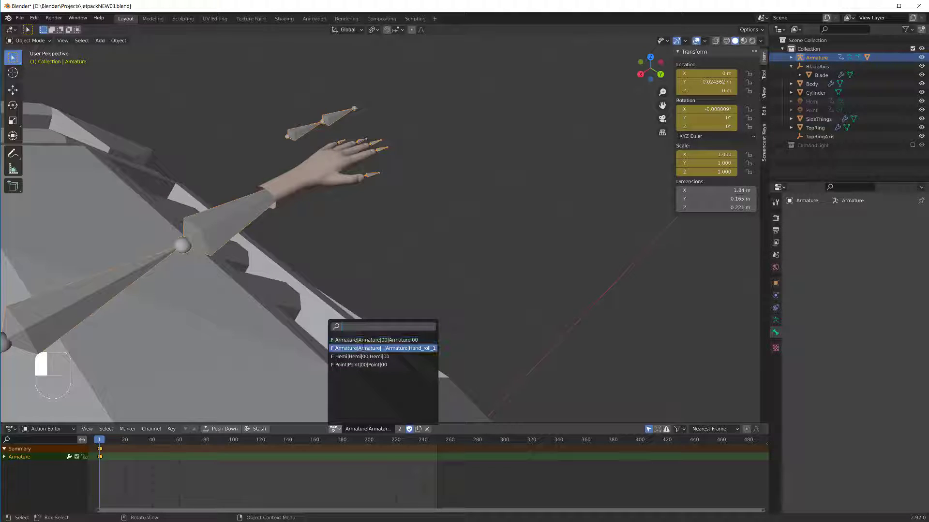
left_click(363, 348)
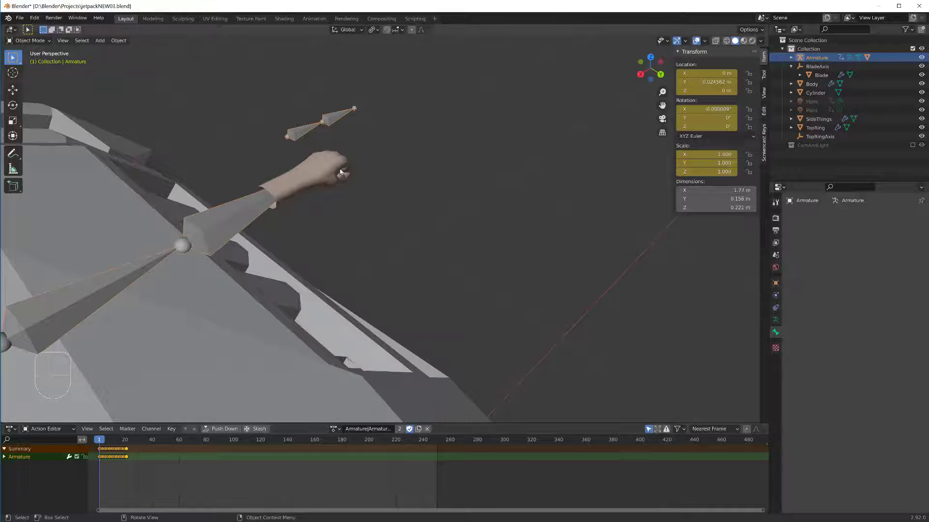
left_click(100, 441)
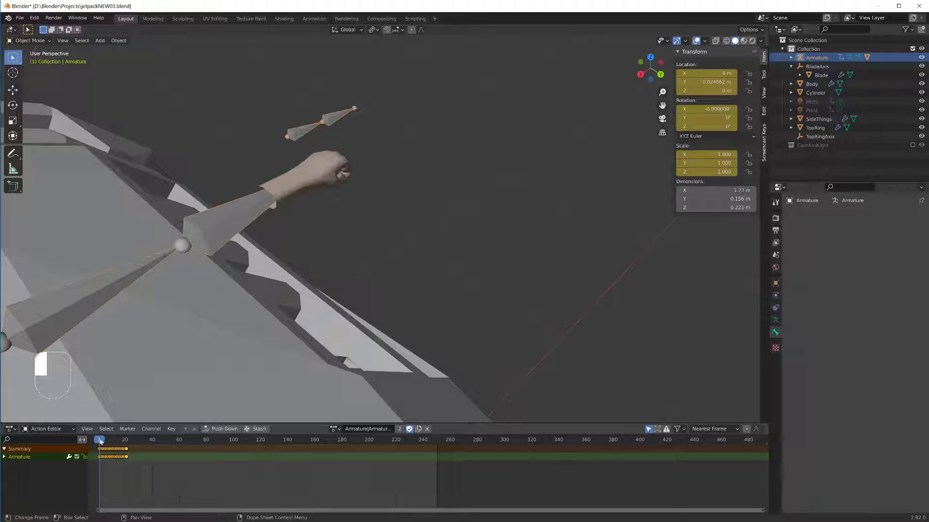
left_click_drag(100, 441, 109, 442)
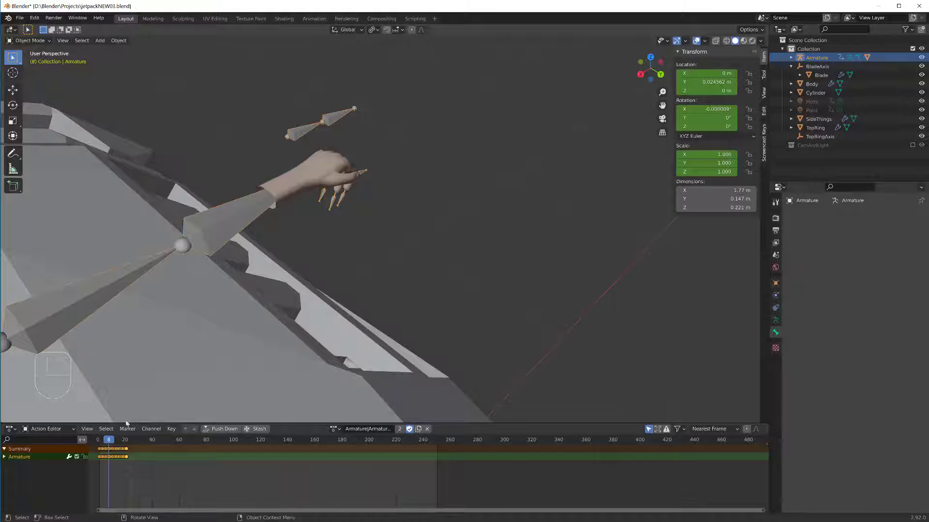
- Examine the posed arm rig's size and placement against the whole thruster
scroll(306, 201, "down", 3)
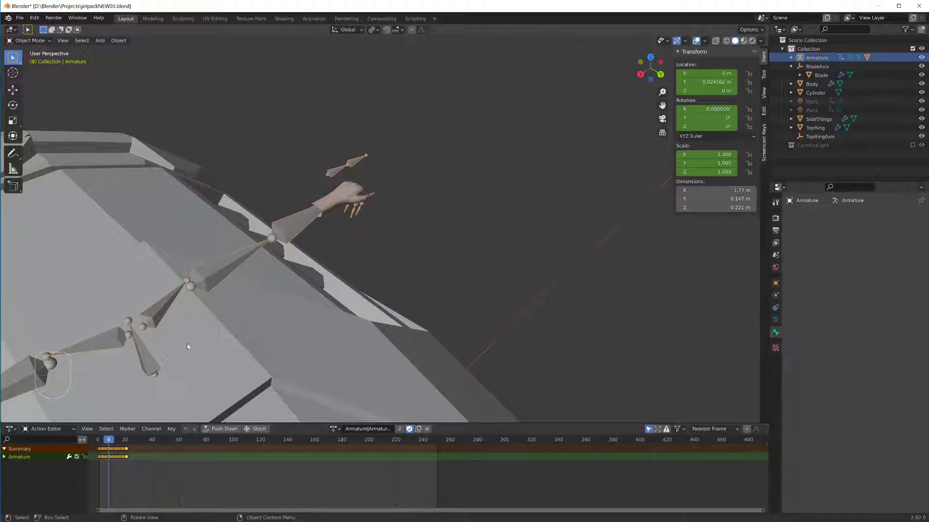
scroll(167, 360, "down", 2)
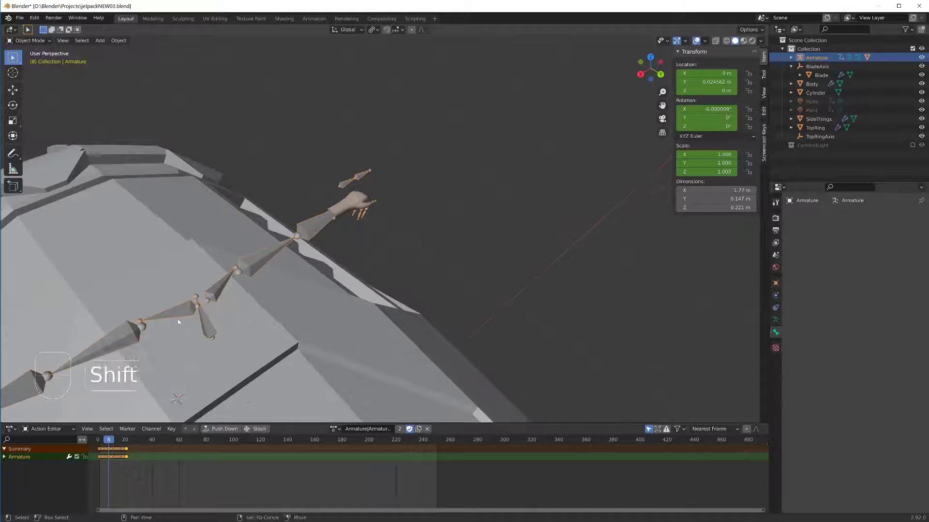
middle_click_drag(170, 337, 232, 220, "shift")
scroll(239, 242, "down", 5)
scroll(247, 220, "down", 4)
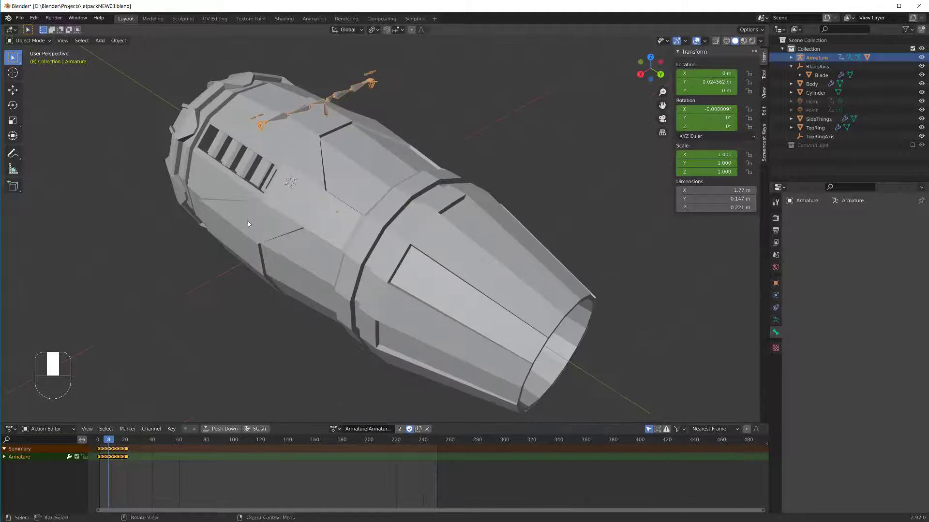
scroll(248, 227, "down", 5)
scroll(321, 219, "up", 1)
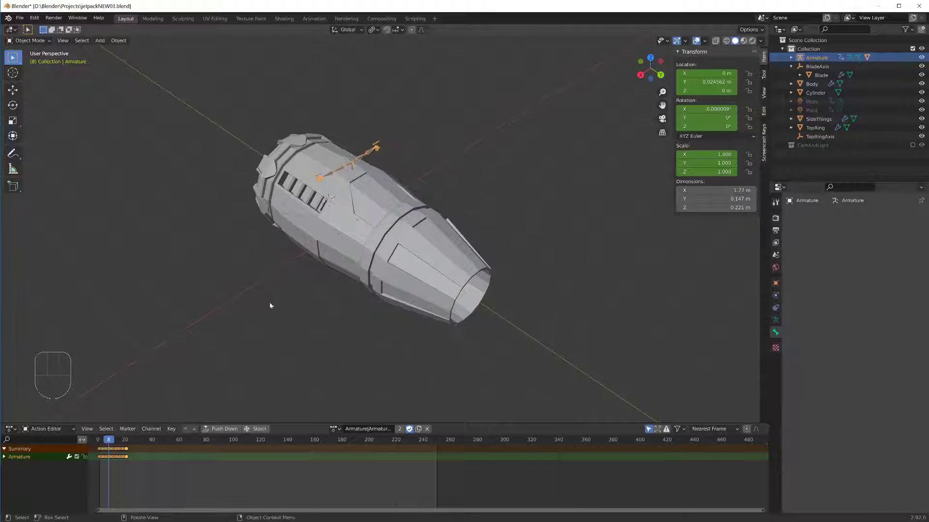
scroll(237, 287, "up", 2)
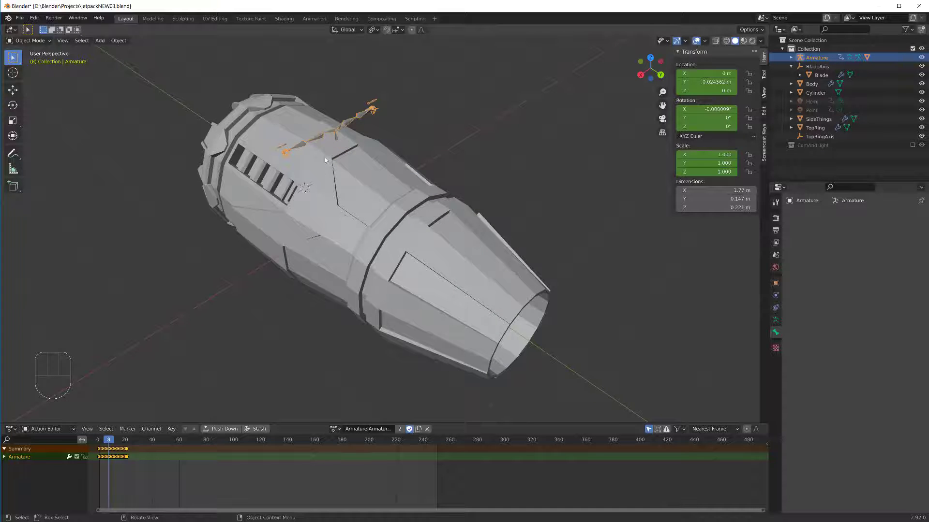
- Move the playhead to frame 10 and examine the posed arm rig's size against the thruster
scroll(254, 290, "up", 2)
middle_click_drag(324, 203, 337, 256, "shift")
scroll(319, 219, "up", 3)
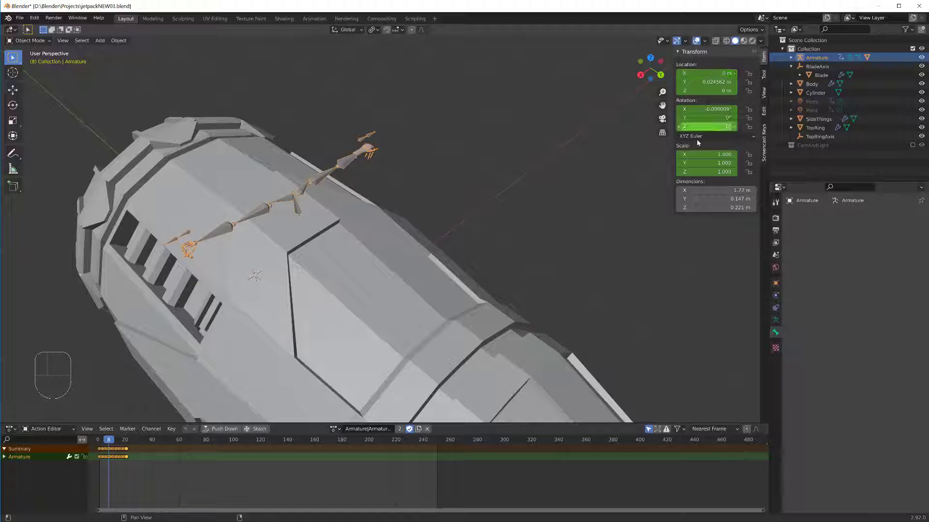
scroll(399, 235, "down", 1)
scroll(399, 235, "down", 1)
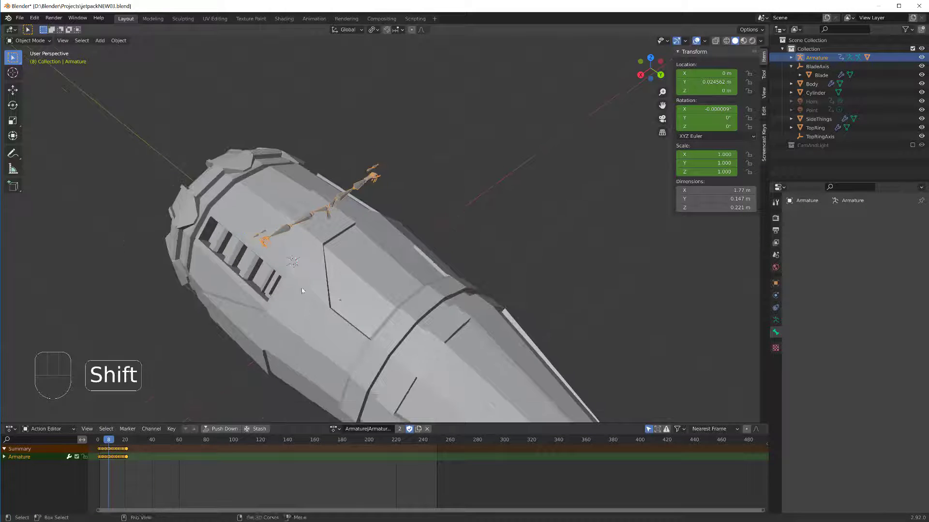
middle_click_drag(324, 246, 338, 144, "shift")
scroll(337, 144, "down", 2)
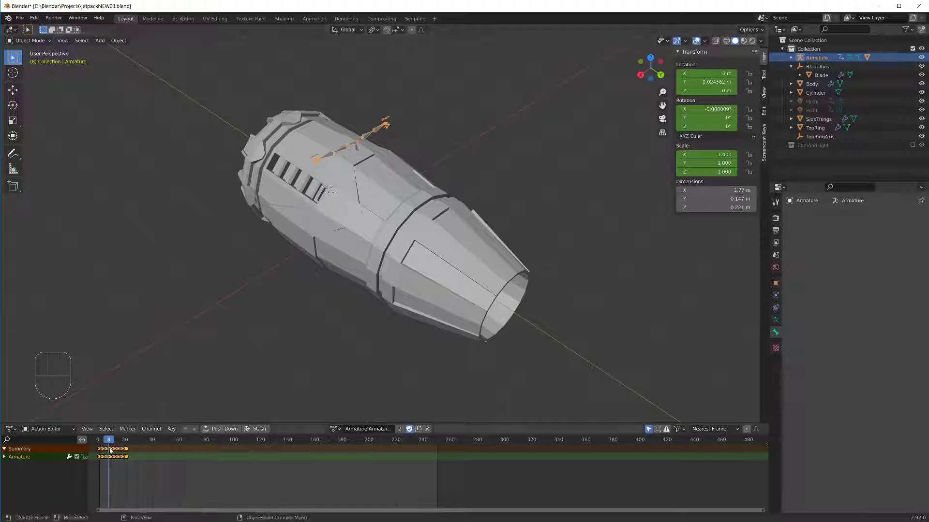
left_click_drag(108, 443, 111, 442)
scroll(342, 124, "up", 3)
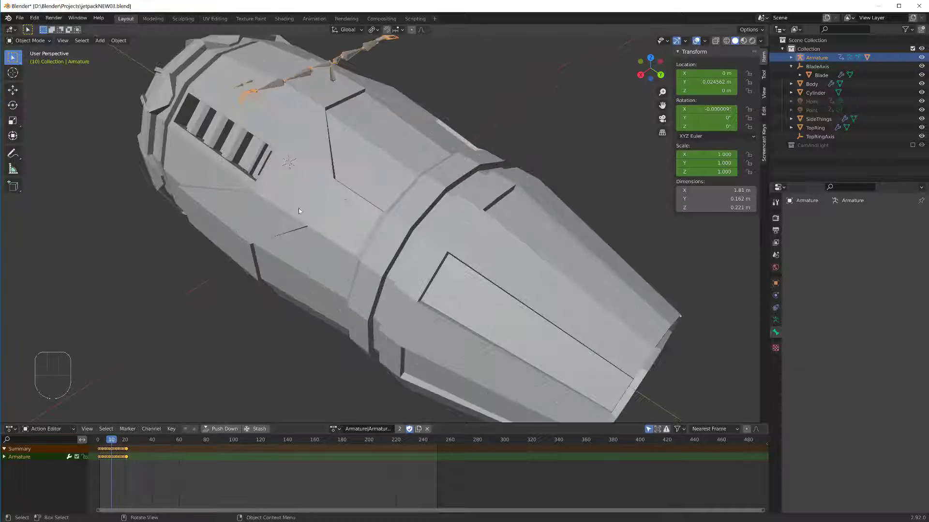
scroll(343, 123, "down", 2)
scroll(343, 124, "down", 2)
scroll(315, 193, "up", 3)
scroll(290, 208, "down", 2)
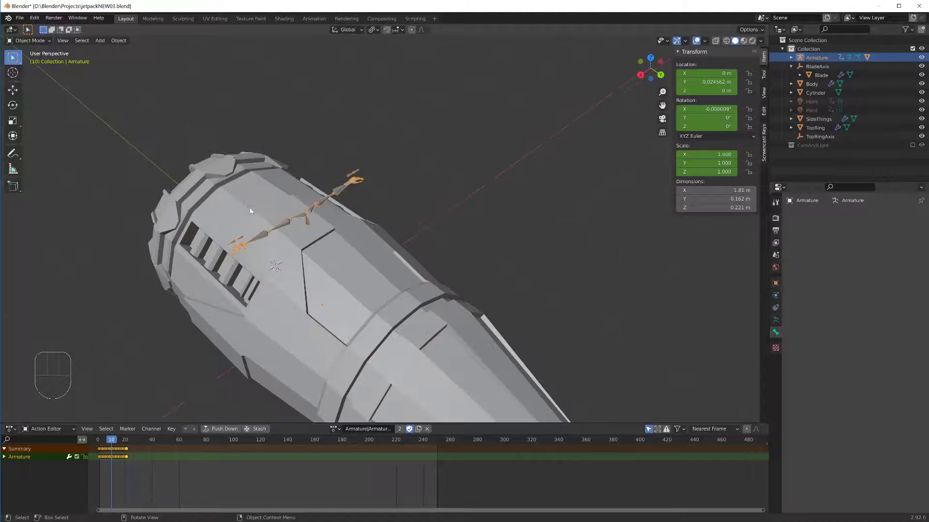
scroll(259, 218, "up", 3)
scroll(290, 213, "up", 3)
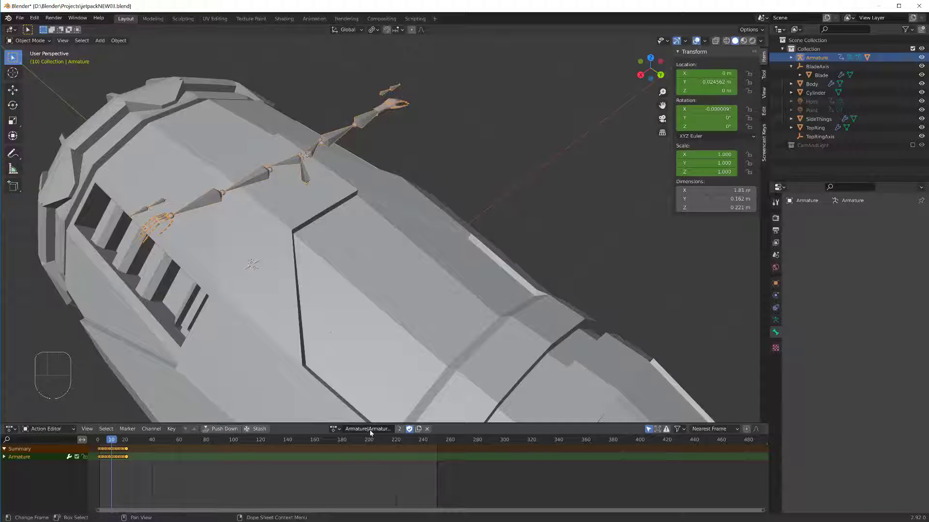
- Expand the armature's action channels and find the object-level location, rotation and scale channels among the bone channels
left_click(3, 457)
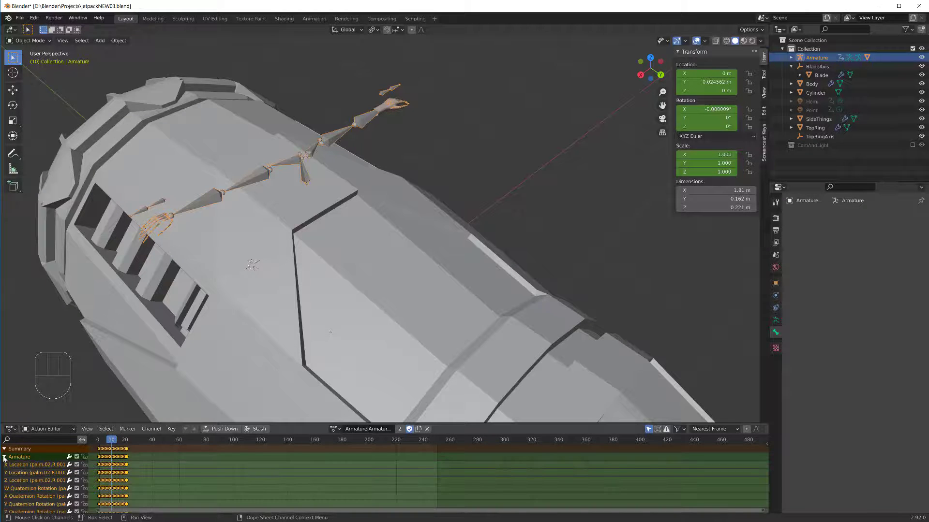
left_click(30, 467)
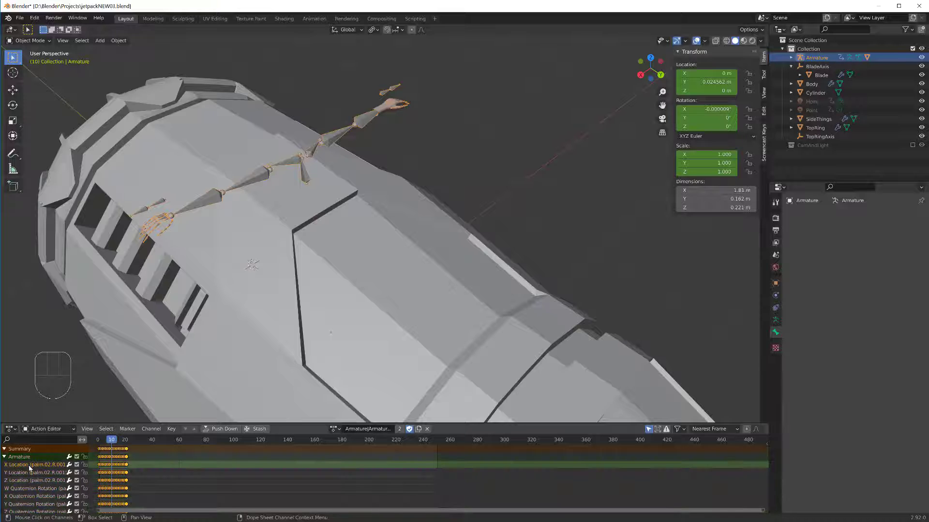
scroll(31, 468, "down", 5)
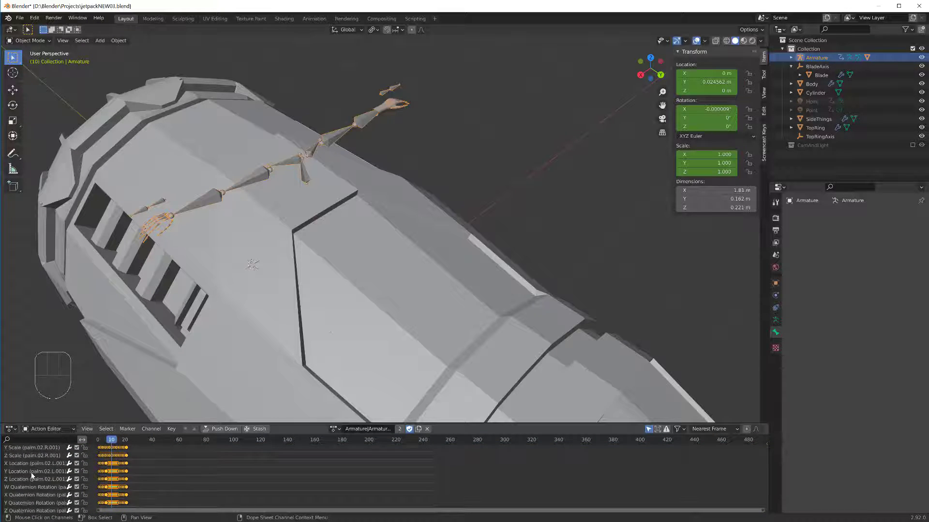
scroll(31, 472, "down", 8)
scroll(33, 476, "down", 10)
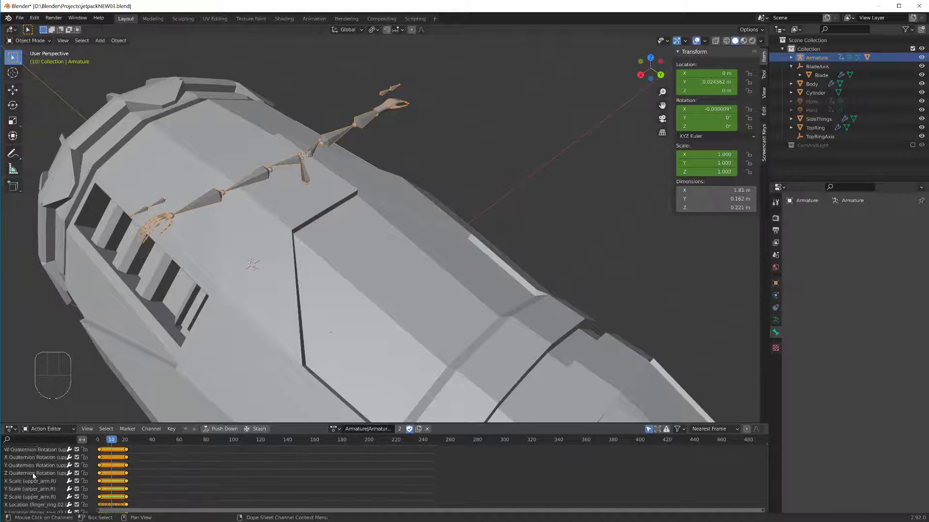
scroll(33, 476, "down", 10)
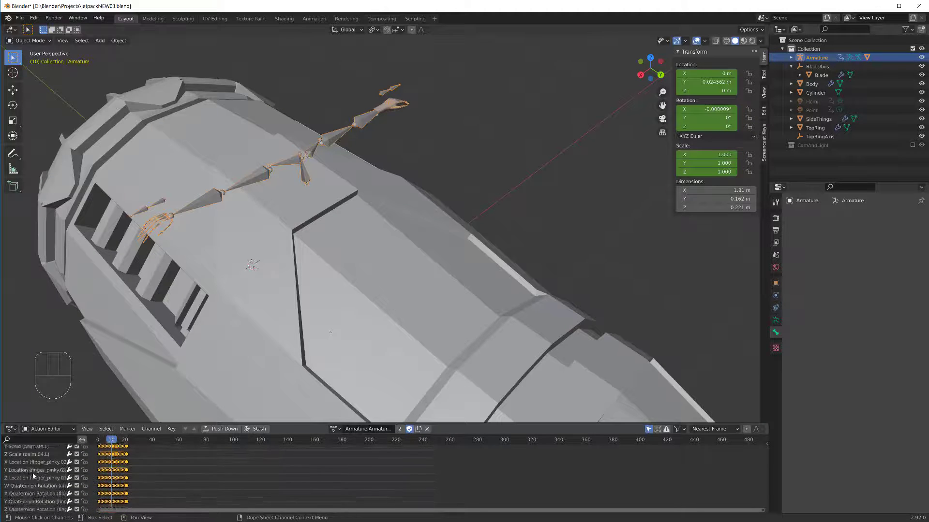
scroll(33, 475, "down", 10)
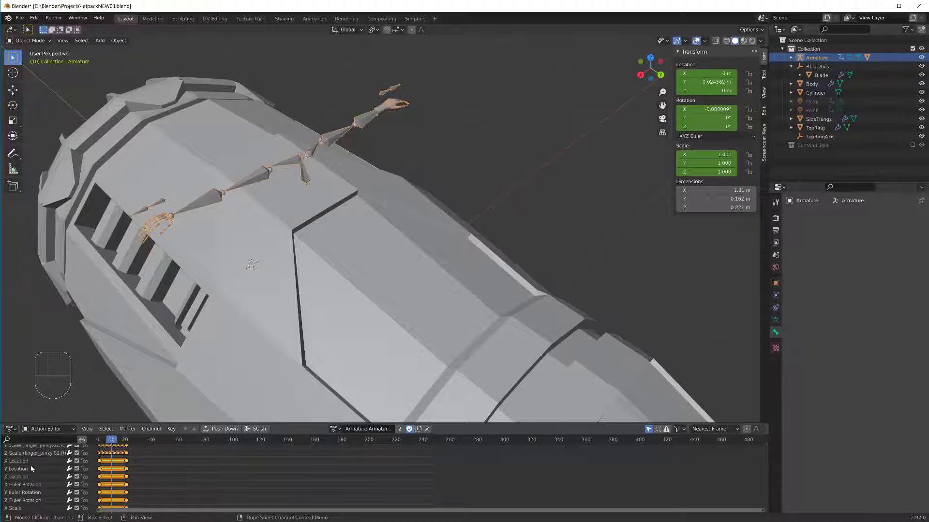
- Delete the armature's object-level X, Y and Z Location, Euler Rotation and Scale channels from the action
left_click(26, 463, "shift")
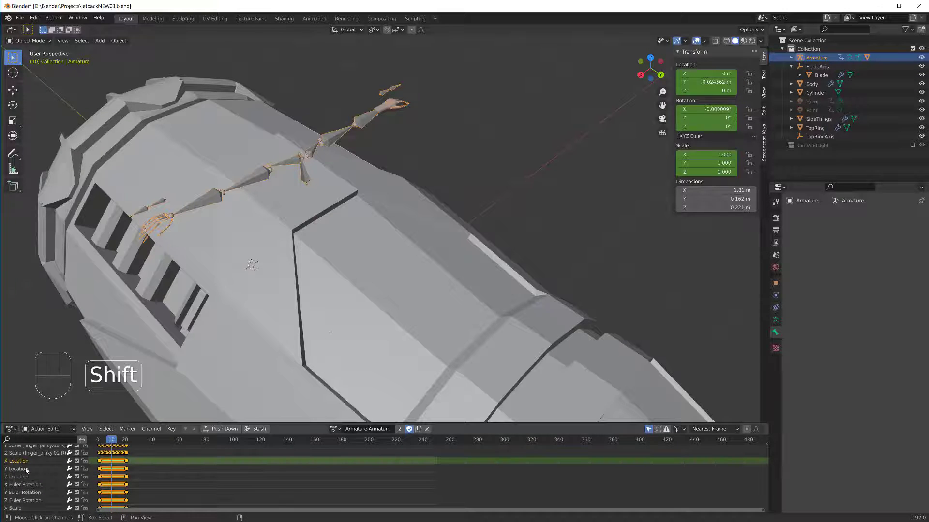
left_click(25, 469, "shift")
left_click(25, 477, "shift")
left_click(31, 485, "shift")
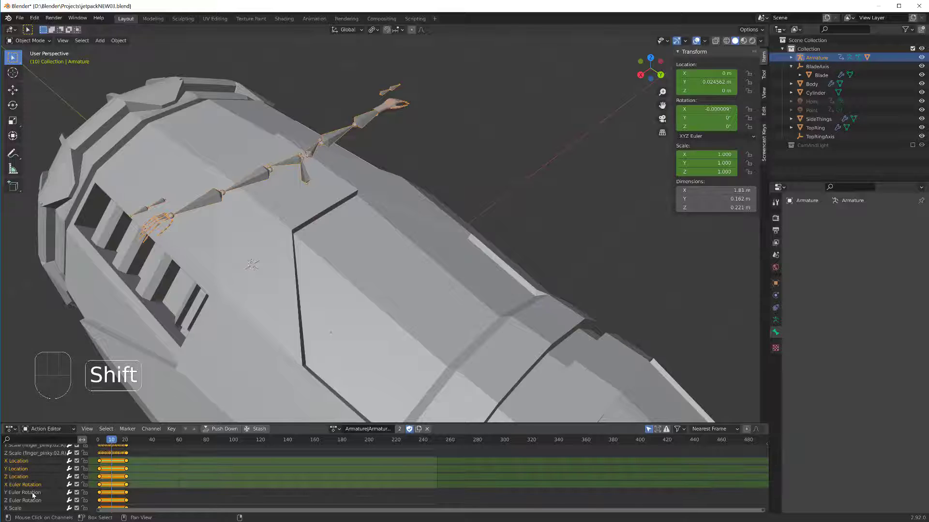
left_click(35, 493, "shift")
left_click(36, 500, "shift")
scroll(39, 492, "down", 1)
left_click(35, 498, "shift")
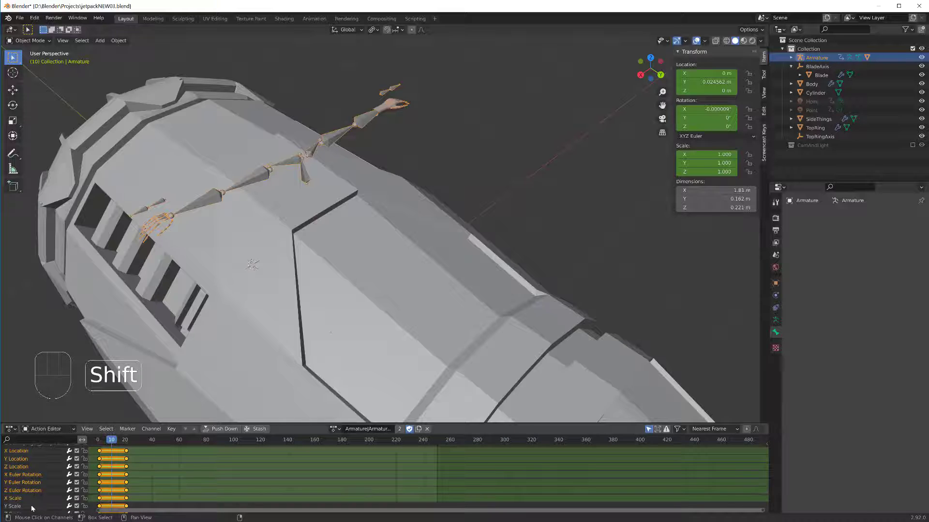
left_click(38, 506, "shift")
scroll(36, 499, "down", 1)
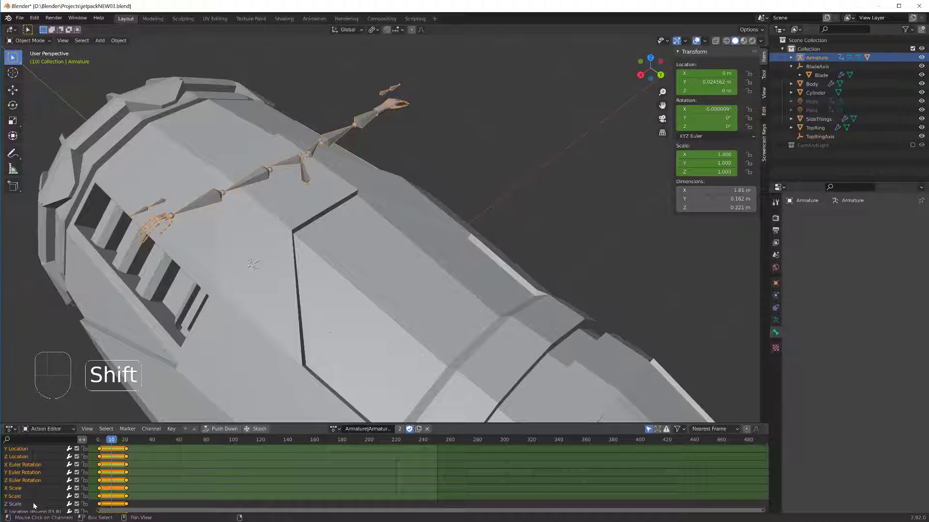
left_click(33, 503, "shift")
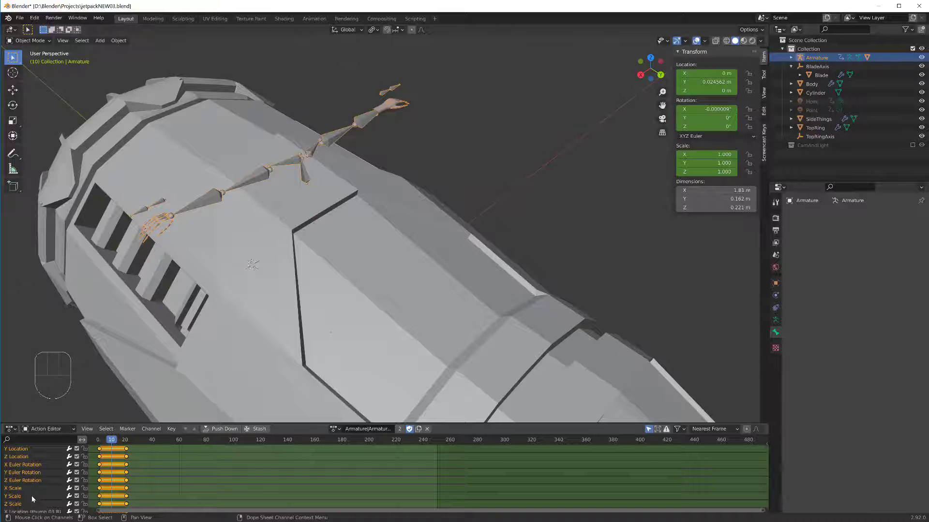
key("Delete")
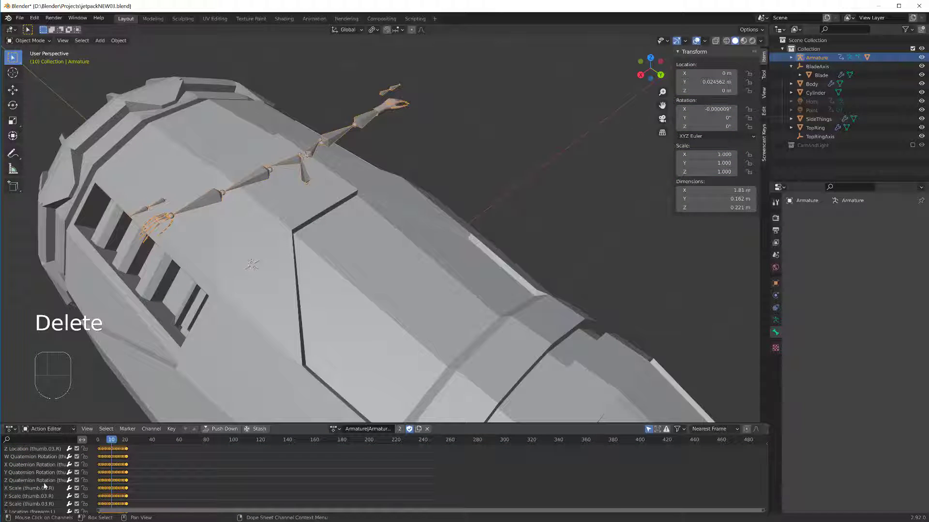
- Move the armature away from the thruster's top to about X -0.79 m, Y 0.45 m, Z 0.28 m
scroll(247, 217, "down", 2)
middle_click_drag(267, 202, 245, 253, "shift")
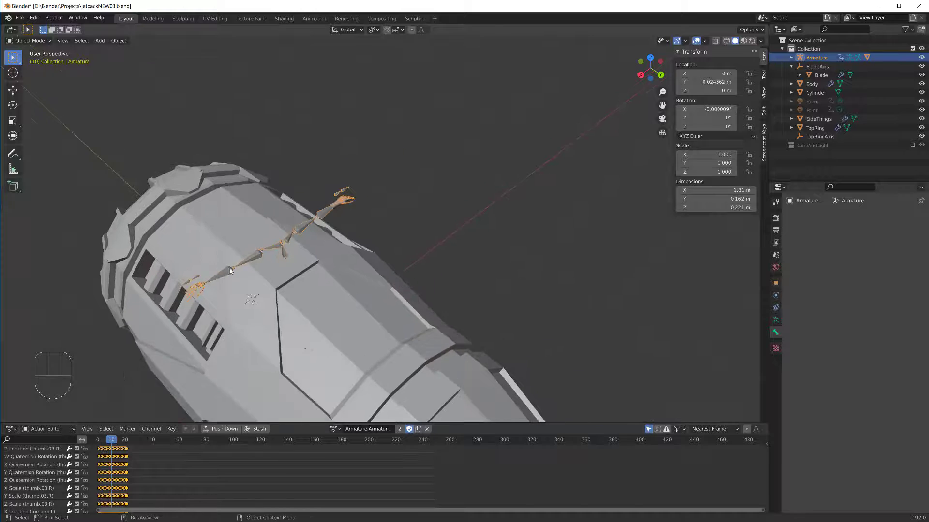
left_click(257, 263)
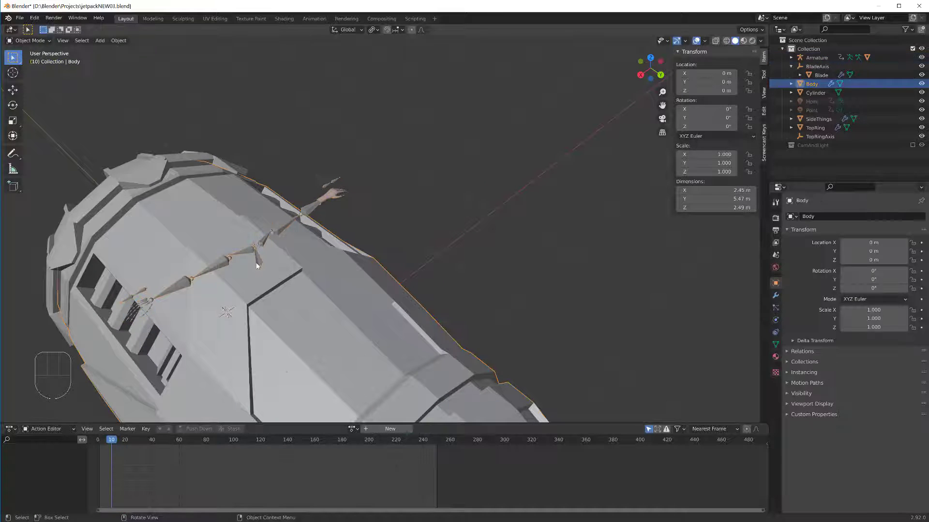
left_click(256, 265)
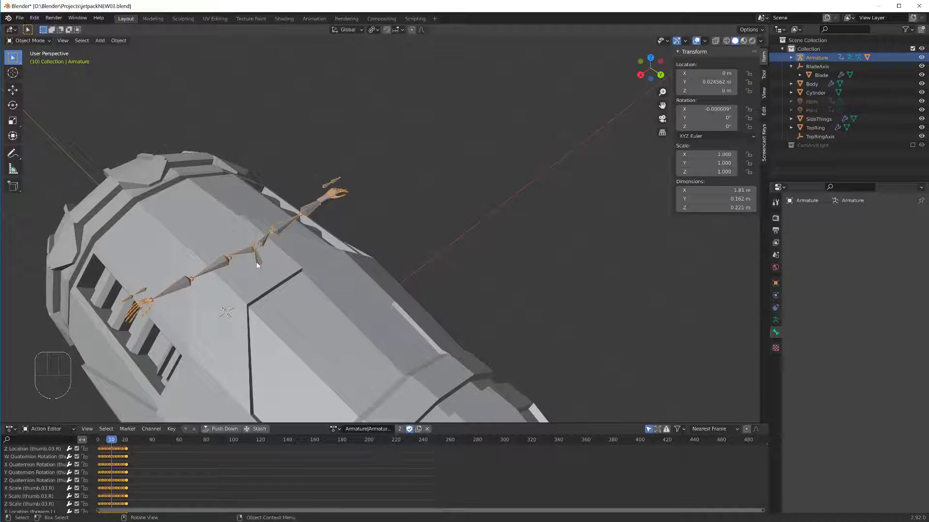
key("g")
left_click(381, 210)
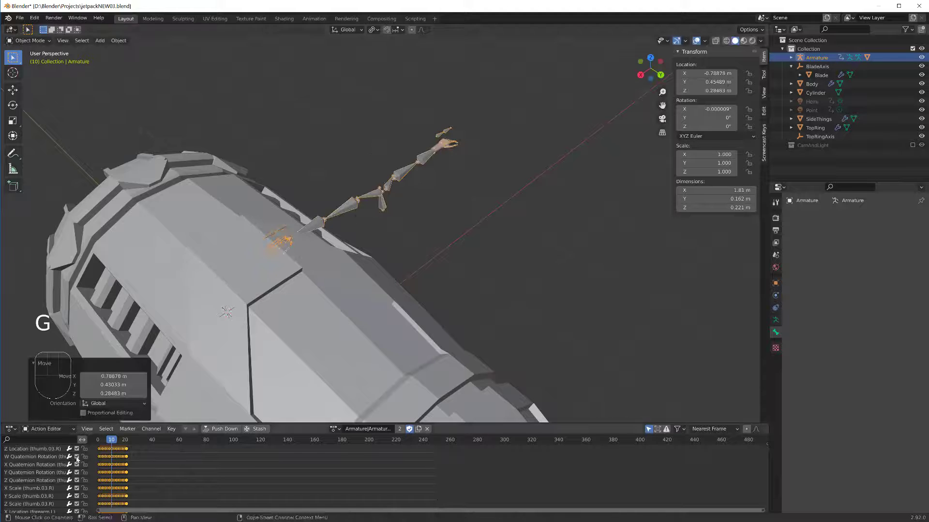
- Set the playhead to frame 0 and replace the Action Editor with a compact Timeline
left_click(113, 441)
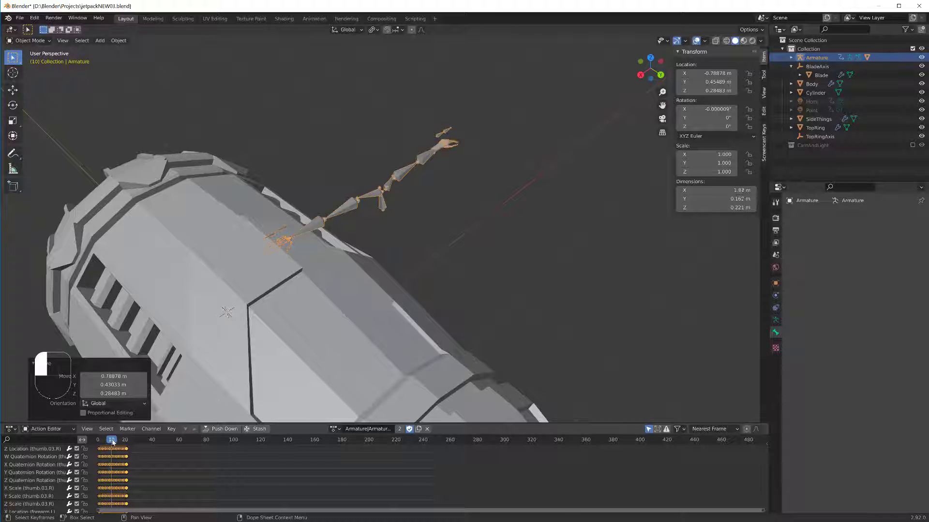
left_click_drag(113, 441, 110, 441)
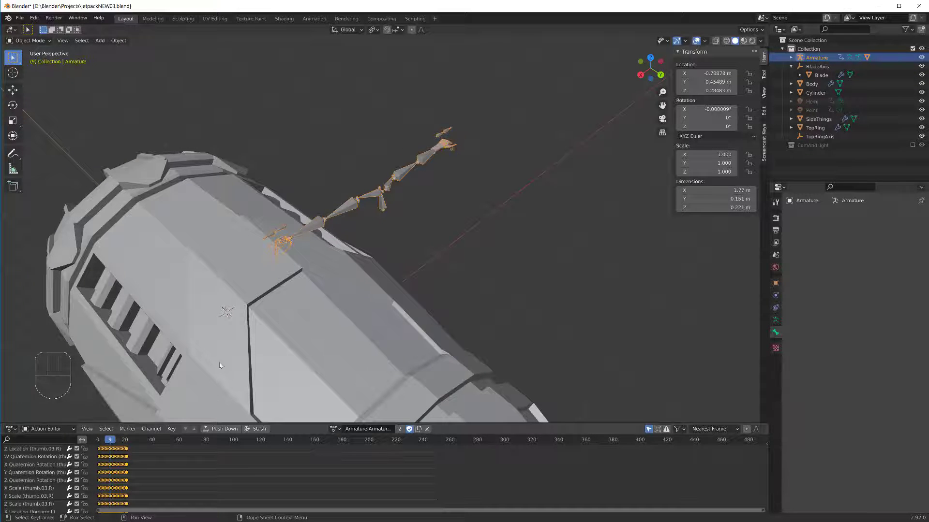
scroll(203, 387, "down", 3)
key("F5")
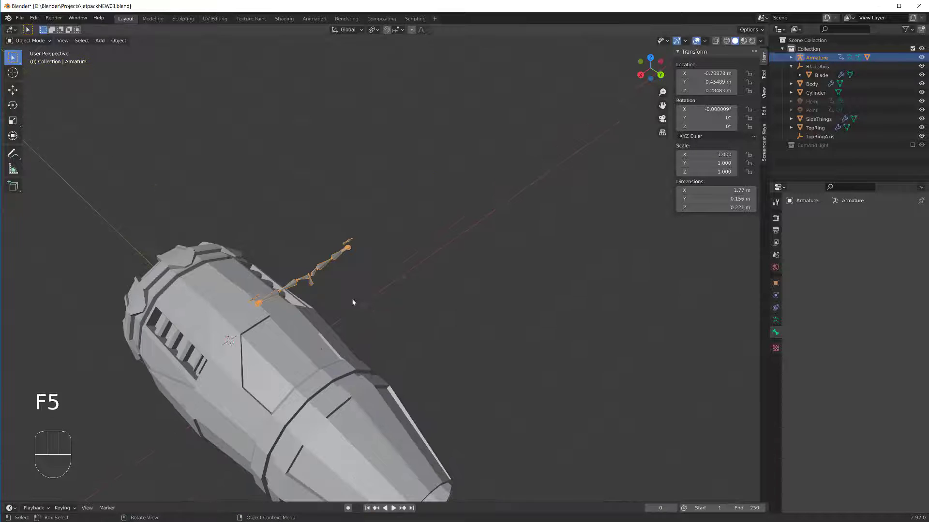
- Examine the moved arm rig and its hand mesh next to the thruster, with the armature selected
scroll(138, 350, "down", 3)
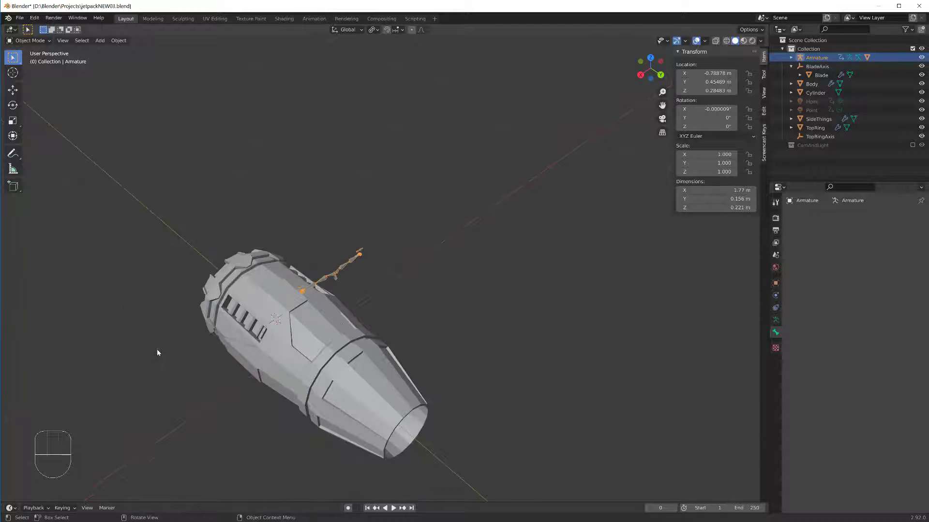
scroll(333, 259, "up", 5)
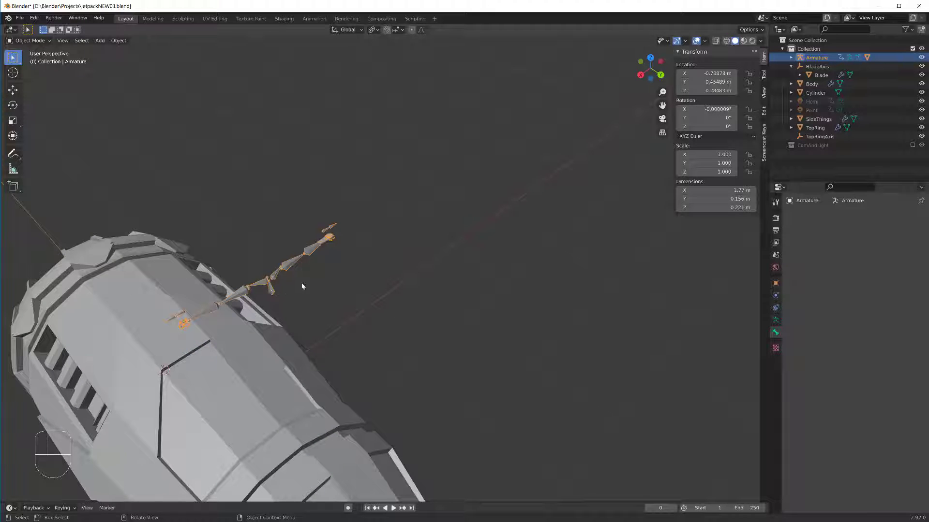
left_click(279, 303)
scroll(307, 305, "down", 2)
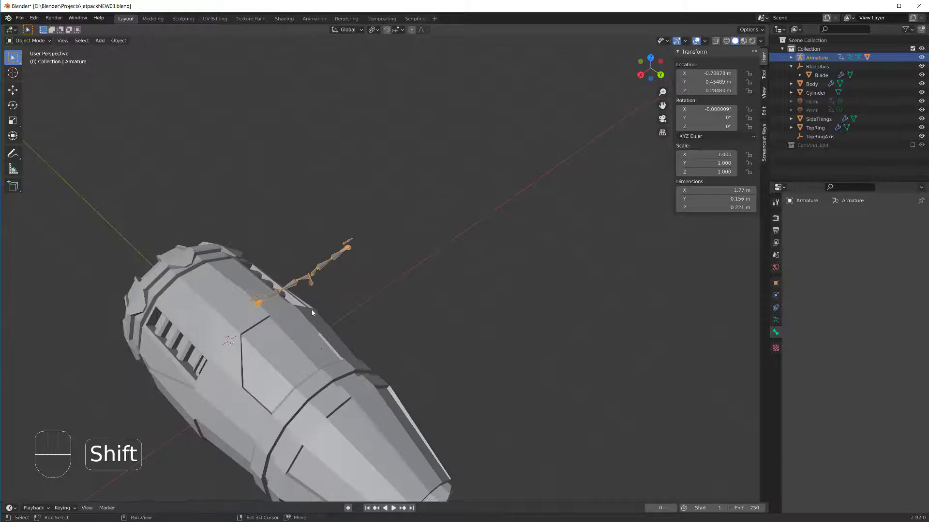
middle_click_drag(312, 305, 338, 217, "shift")
scroll(323, 193, "down", 3)
scroll(338, 193, "up", 5)
scroll(337, 213, "up", 3)
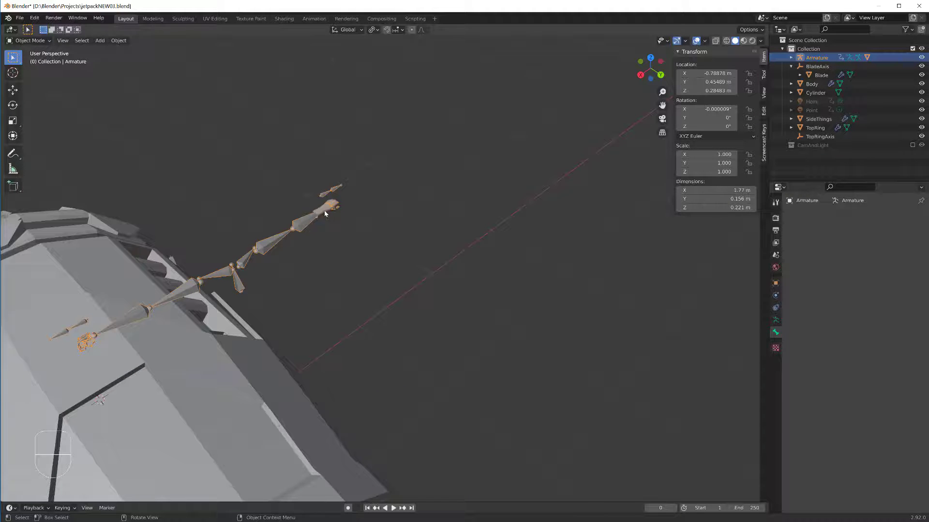
left_click(325, 213)
key("g")
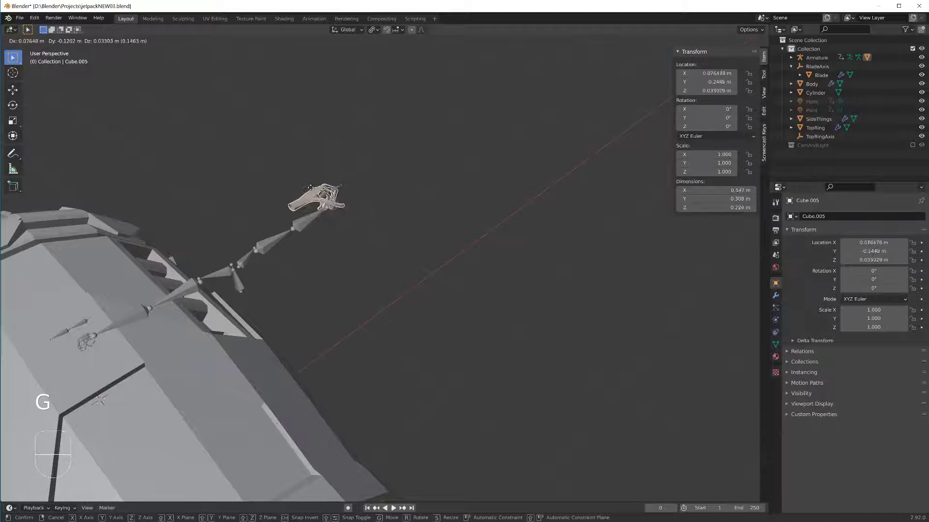
left_click(260, 184)
key("F5")
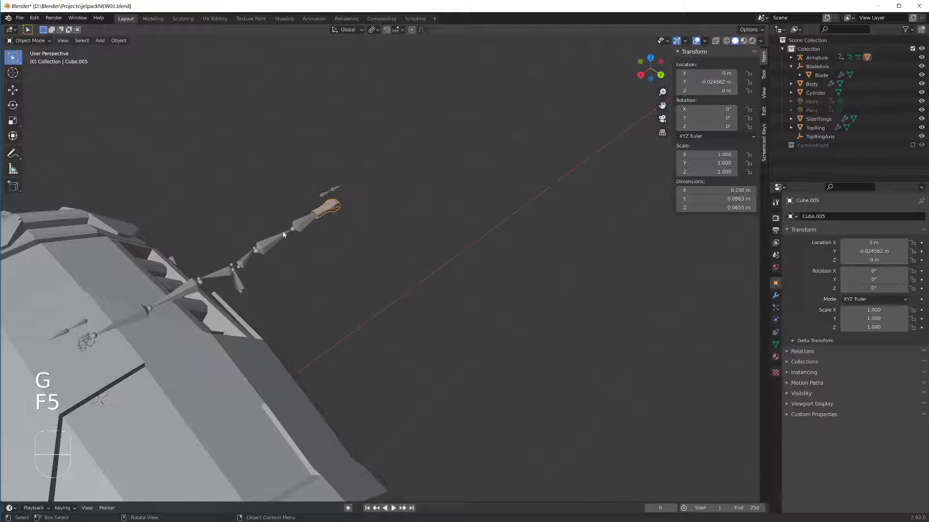
- Set the armature's origin to its geometry and scale the whole armature up by about 5.84
middle_click_drag(283, 234, 290, 196)
left_click(268, 281)
scroll(269, 278, "down", 1)
scroll(296, 208, "down", 3)
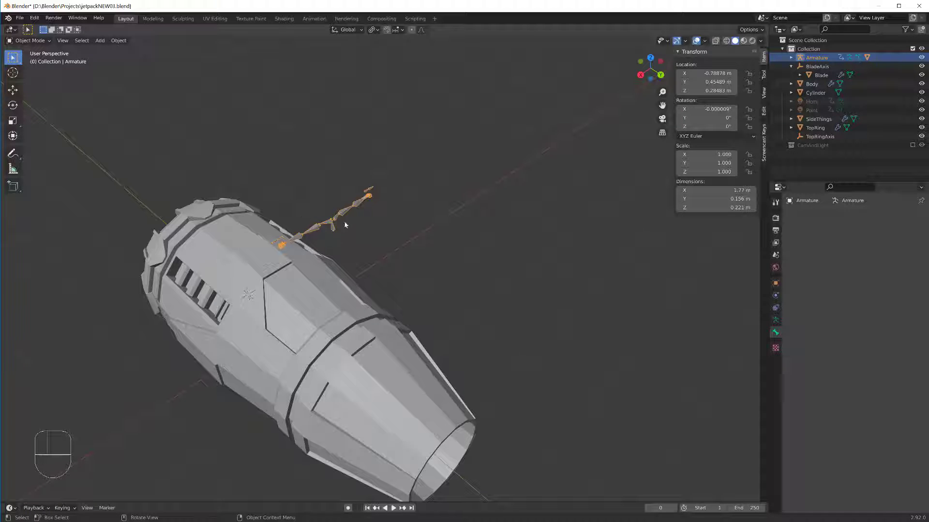
left_click(119, 40)
mouse_move(160, 59)
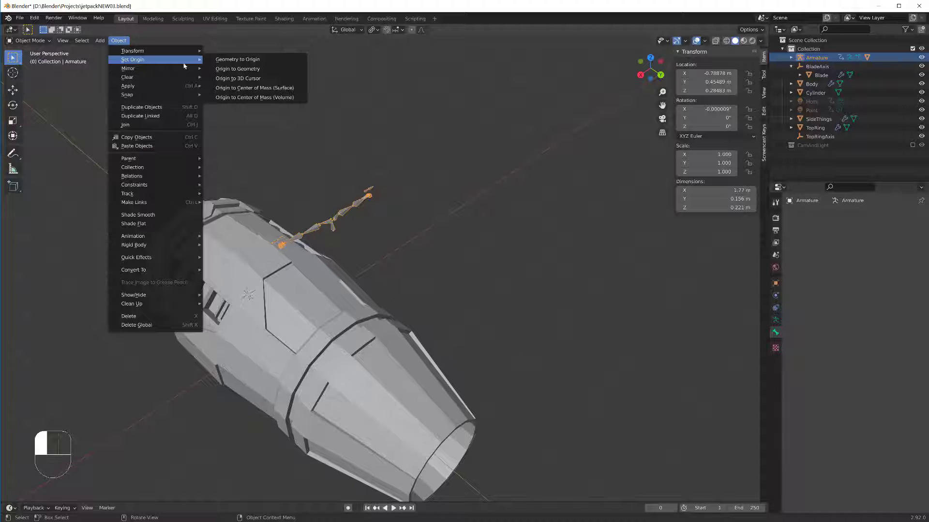
left_click(249, 69)
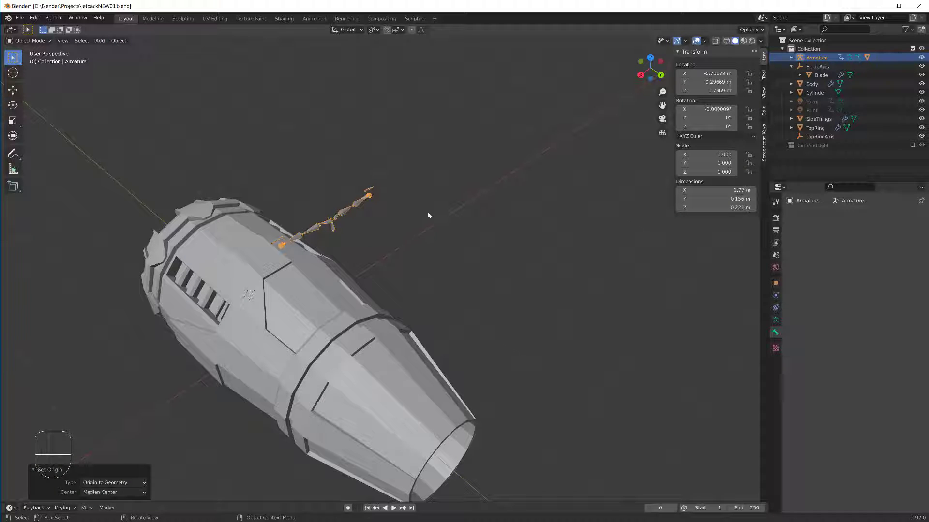
key("s")
left_click(619, 211)
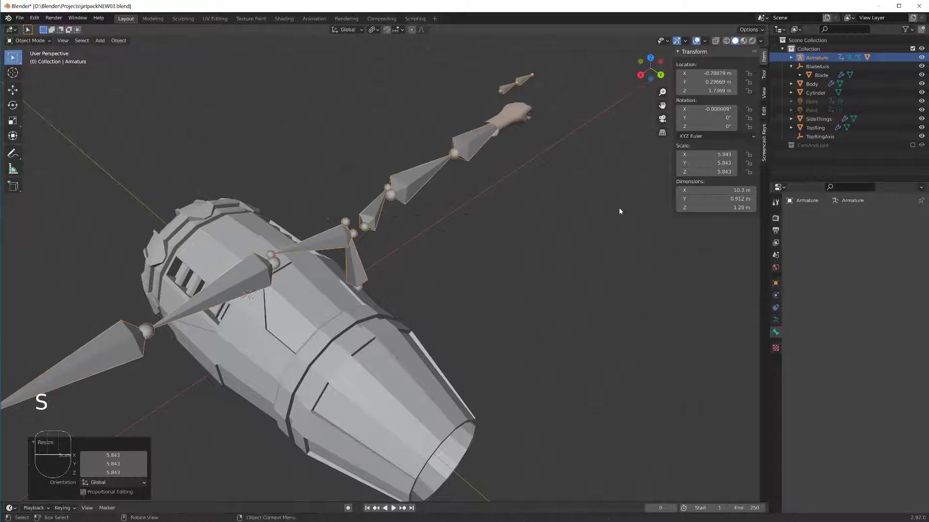
- Move the armature along the global X axis to about X 7.38 m, off to the side of the thruster
scroll(512, 247, "down", 3)
key("g")
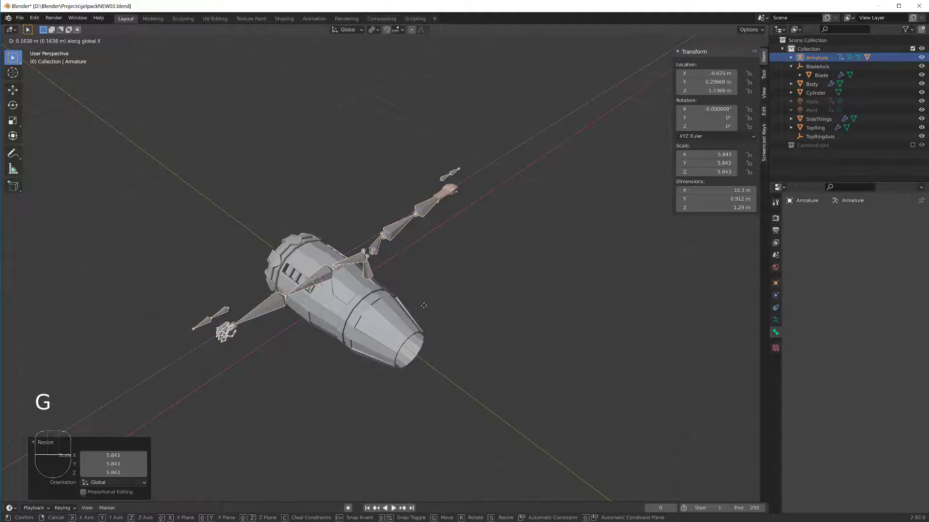
left_click(257, 414)
- Mirror the armature along the global X axis by scaling it by -1
scroll(256, 415, "down", 2)
middle_click_drag(278, 374, 340, 320, "shift")
scroll(286, 321, "up", 1)
middle_click_drag(270, 317, 406, 250)
middle_click_drag(365, 220, 387, 224)
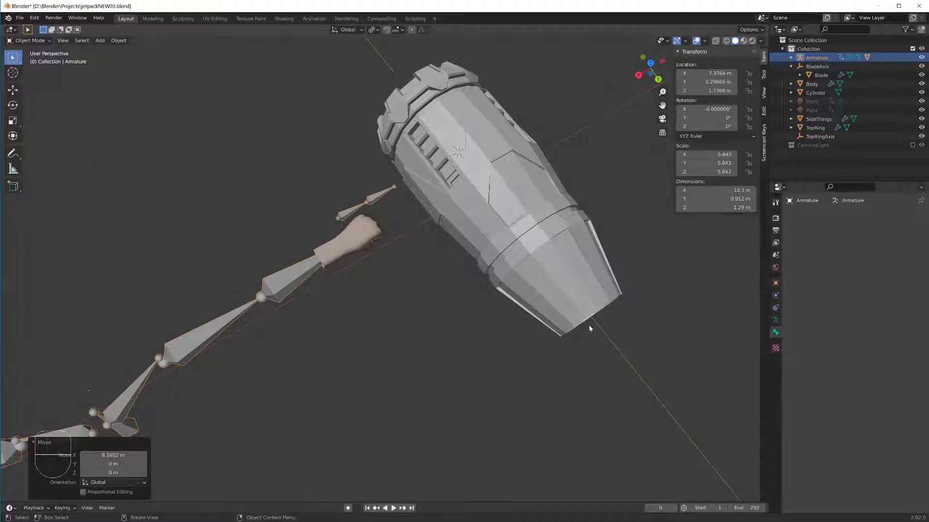
middle_click_drag(342, 260, 351, 145)
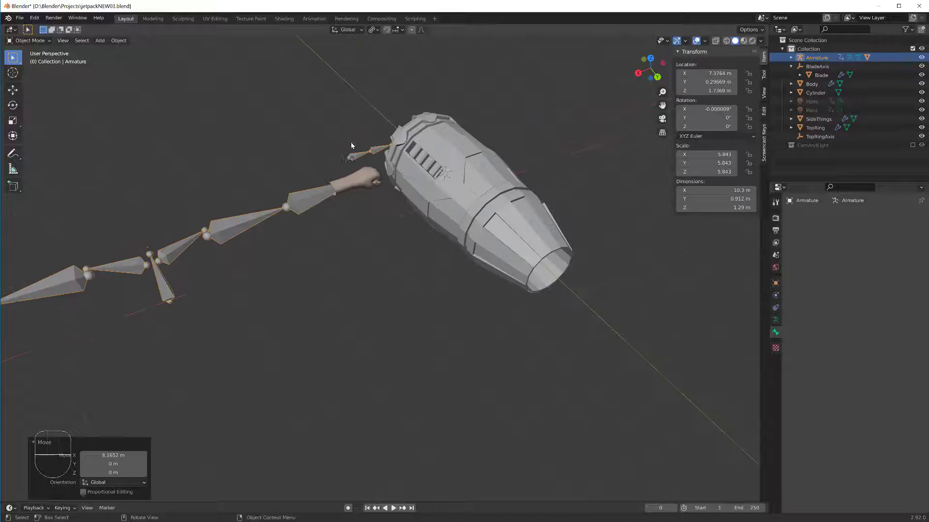
middle_click_drag(319, 218, 387, 211, "shift")
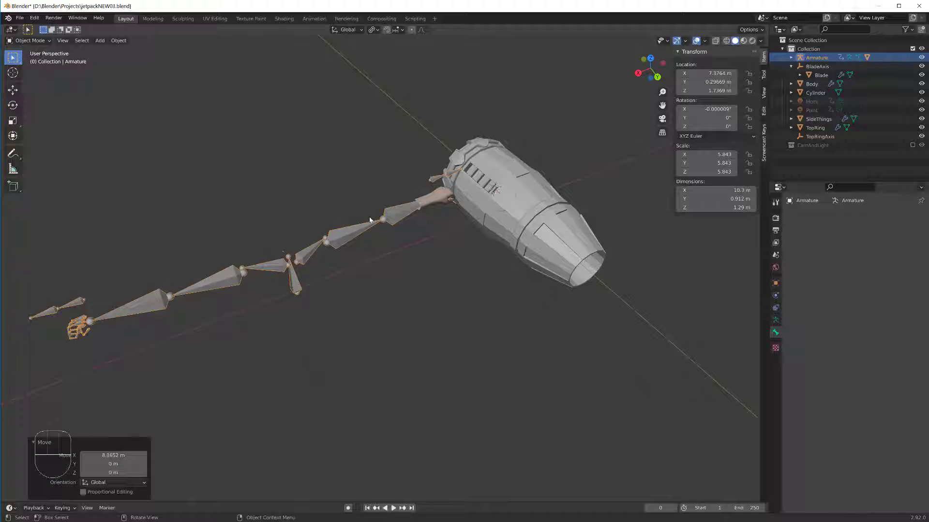
key("s")
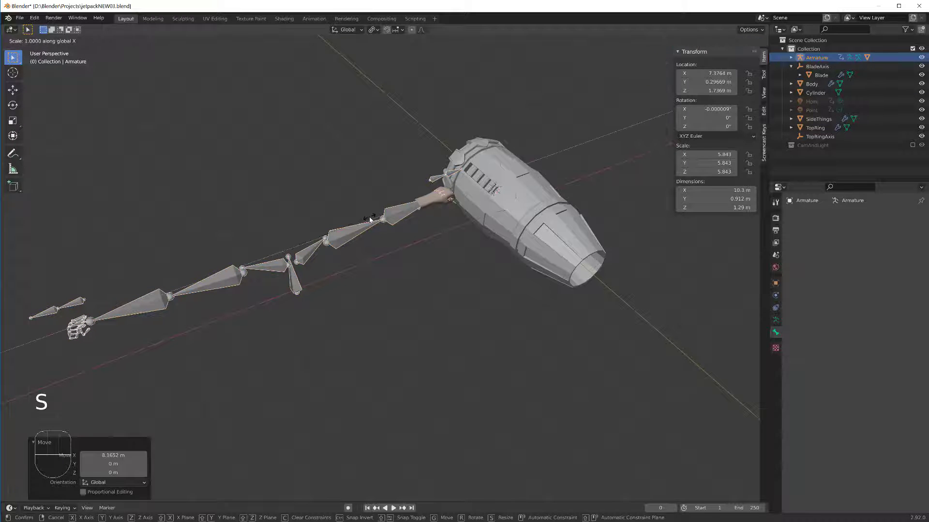
type("-1")
key("Return")
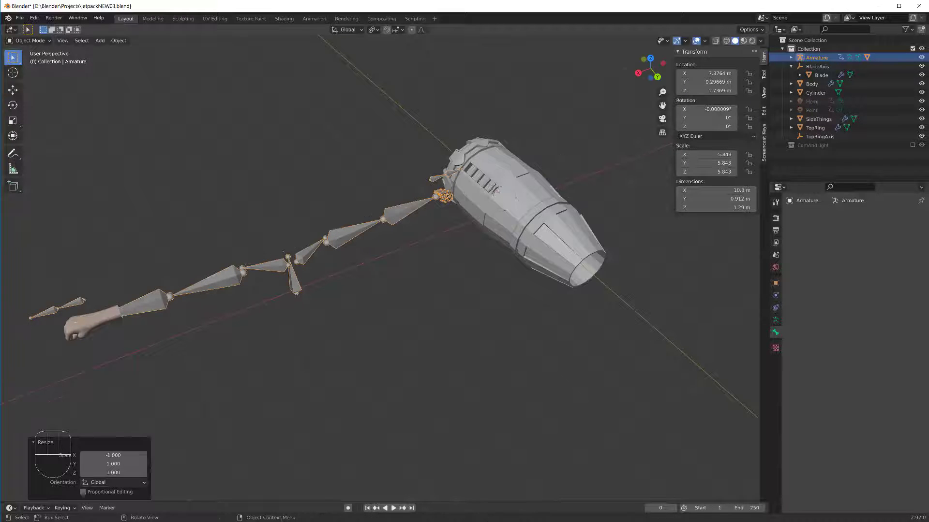
- Move the armature along X to about 3.34 m and rotate it -90° about the global Z axis
key("g")
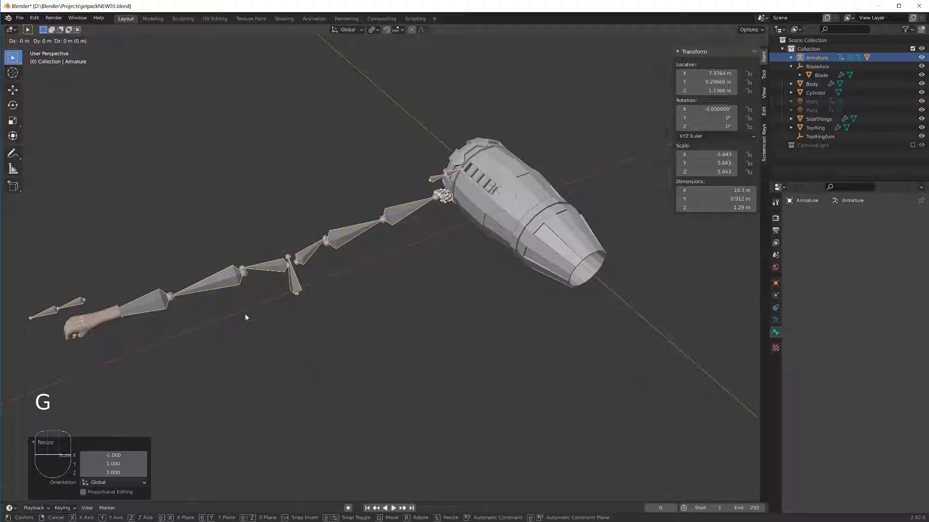
left_click(392, 261)
key("F5")
key("r")
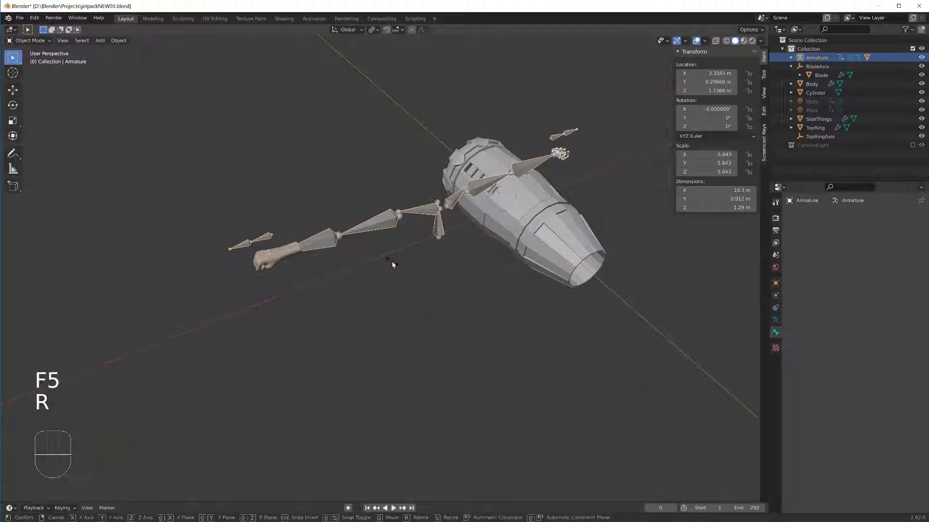
type("z-90")
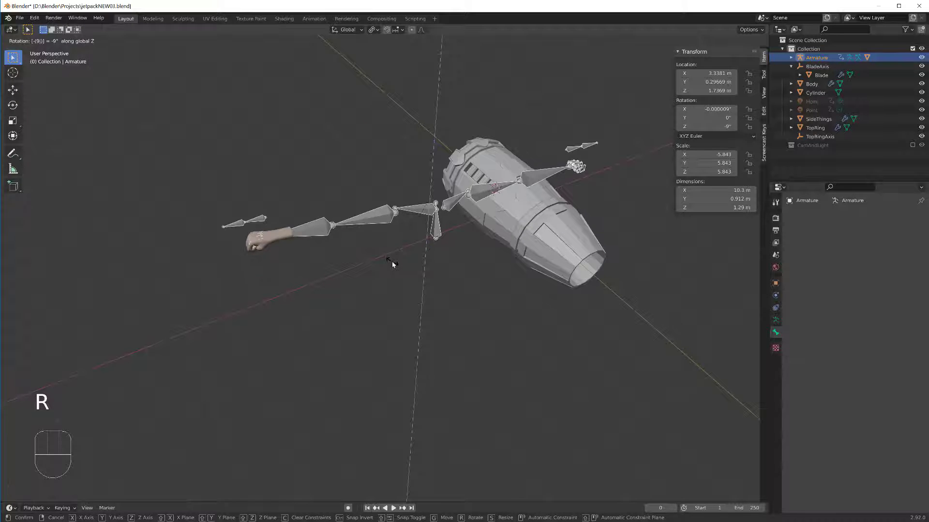
key("Return")
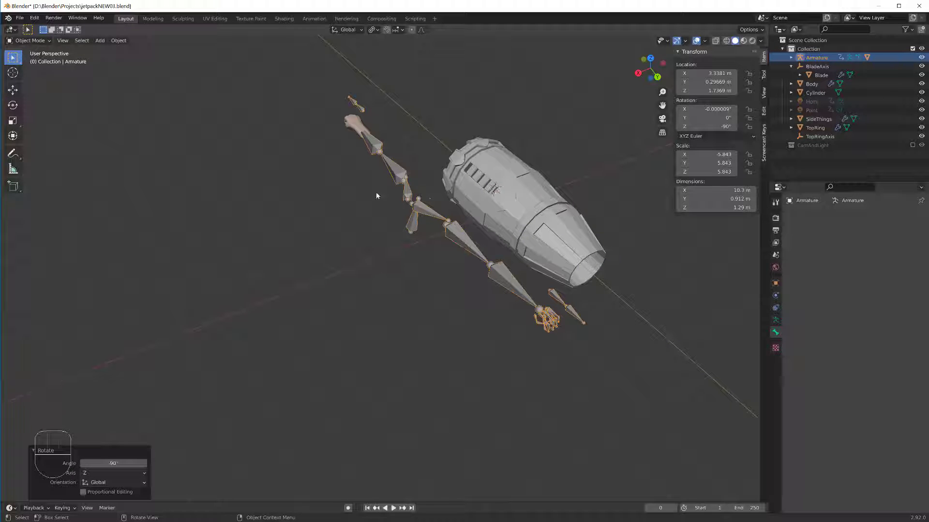
mouse_move(343, 179)
middle_mouse_down()
mouse_move(398, 132)
mouse_move(427, 135)
mouse_move(356, 177)
middle_mouse_up()
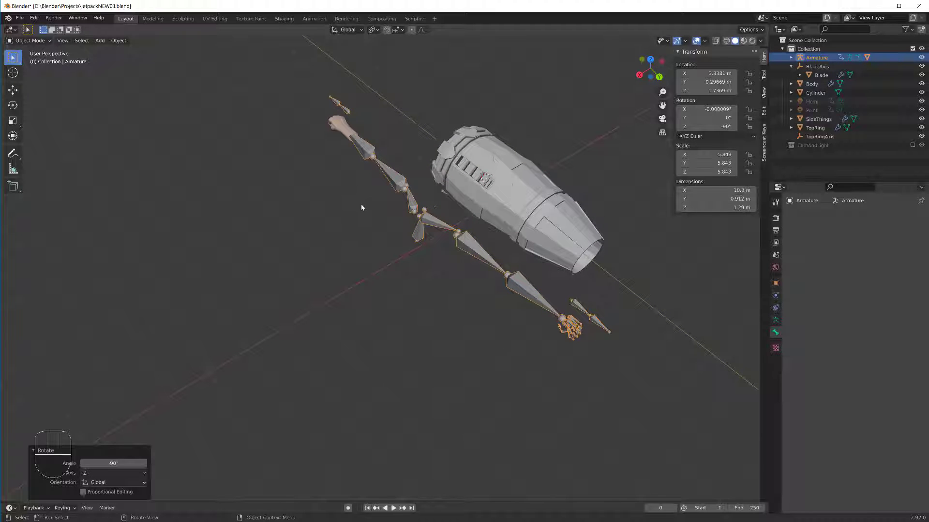
key("r")
key("y")
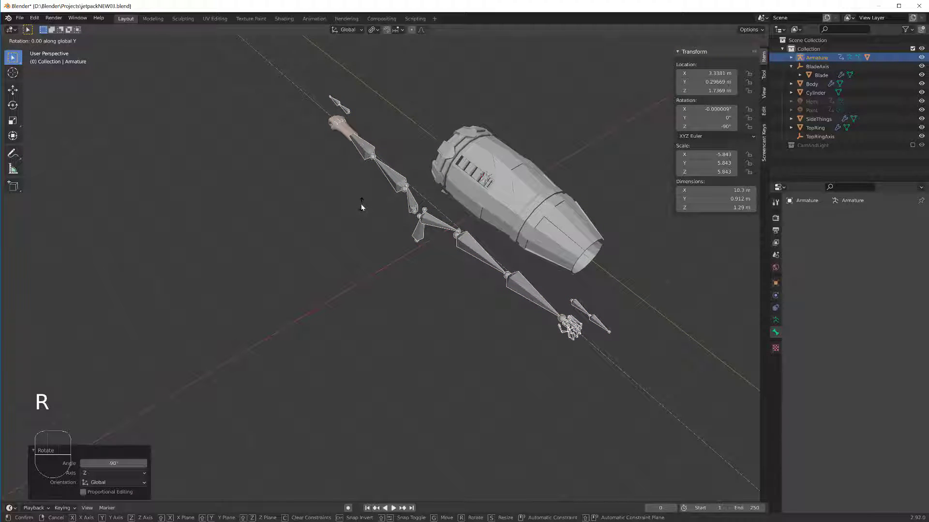
right_click(361, 204)
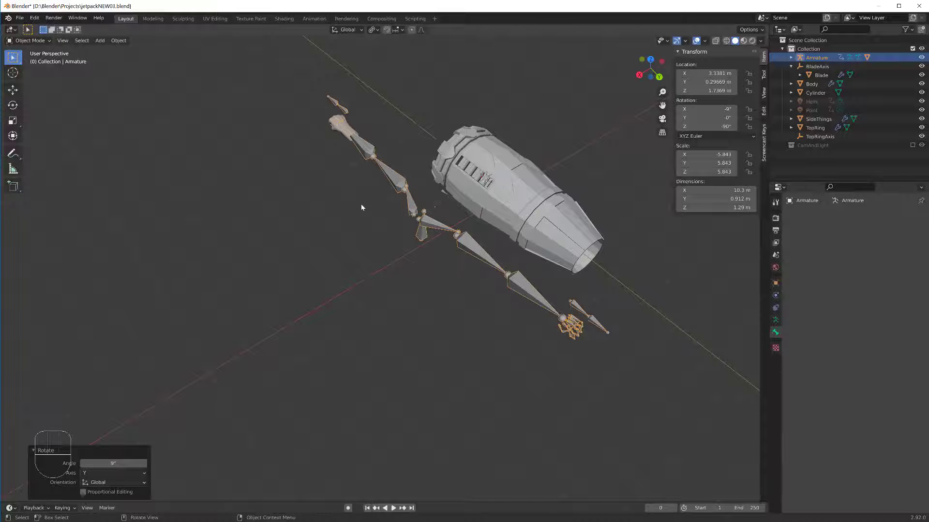
key("F5")
- Rotate the armature -90° about the global Y axis
key("r")
type("y")
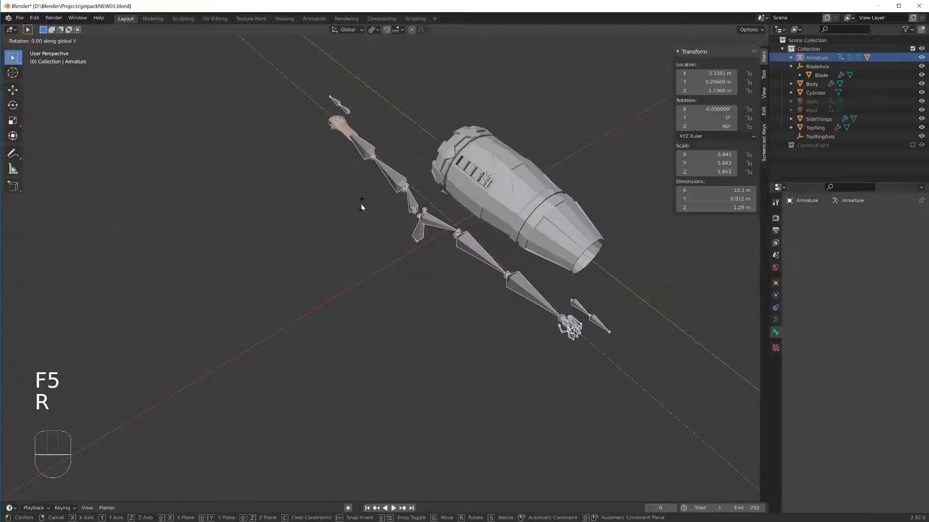
type("-90")
key("Return")
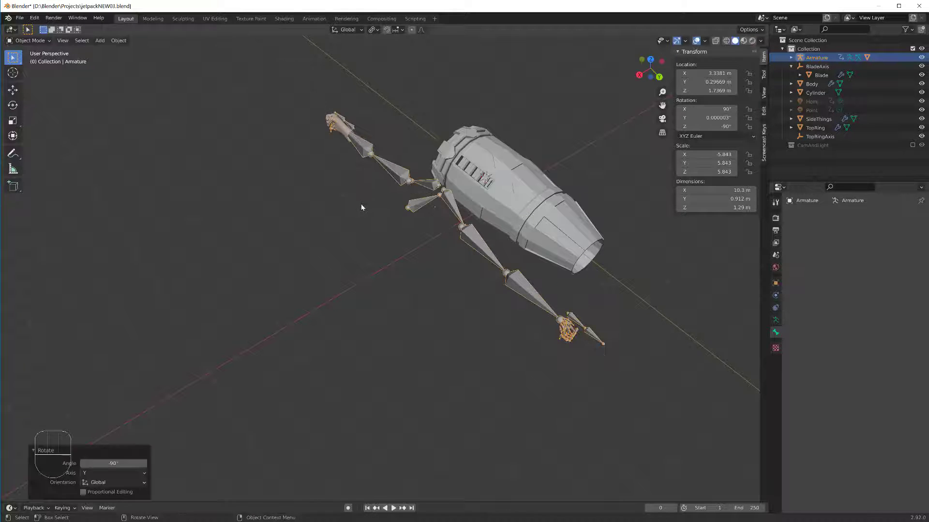
- Move the armature along the global Y axis to about Y 3.51 m, bringing the hand beside the thruster
scroll(372, 194, "down", 1)
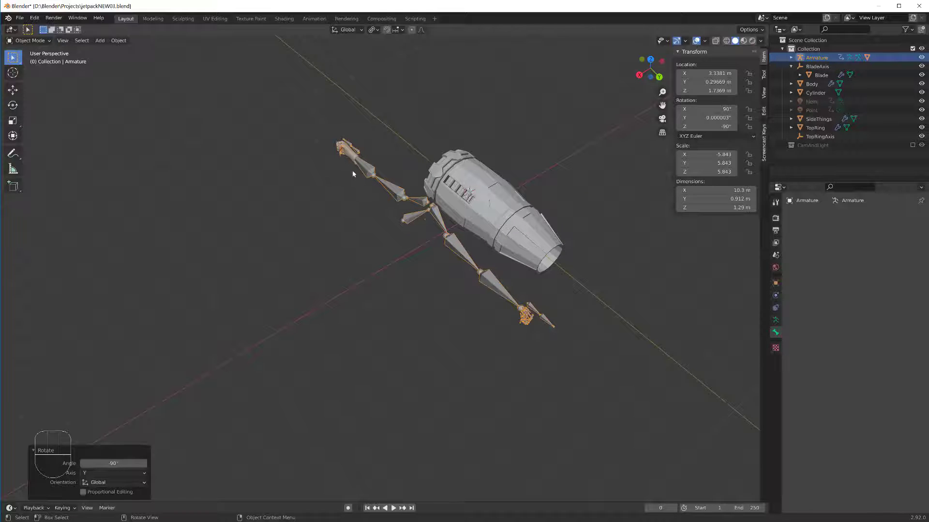
middle_click_drag(353, 171, 370, 207, "shift")
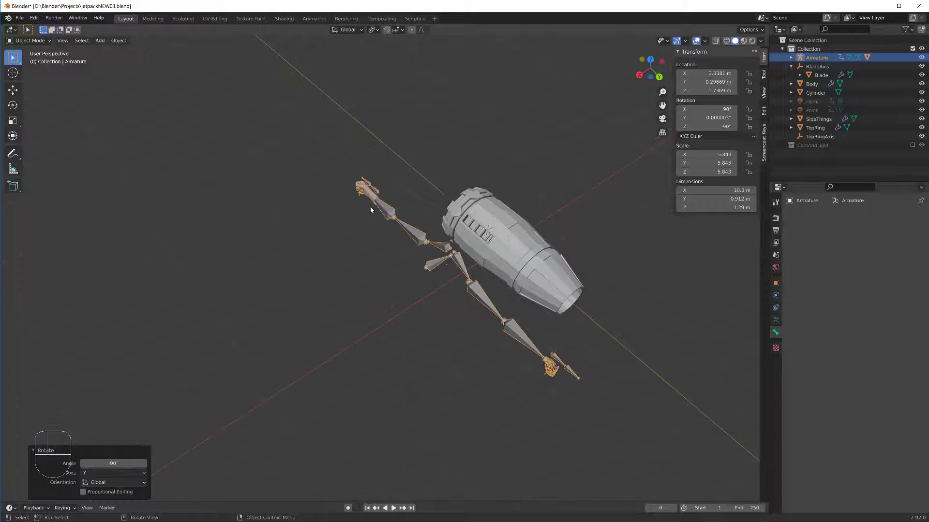
key("g")
left_click(464, 254)
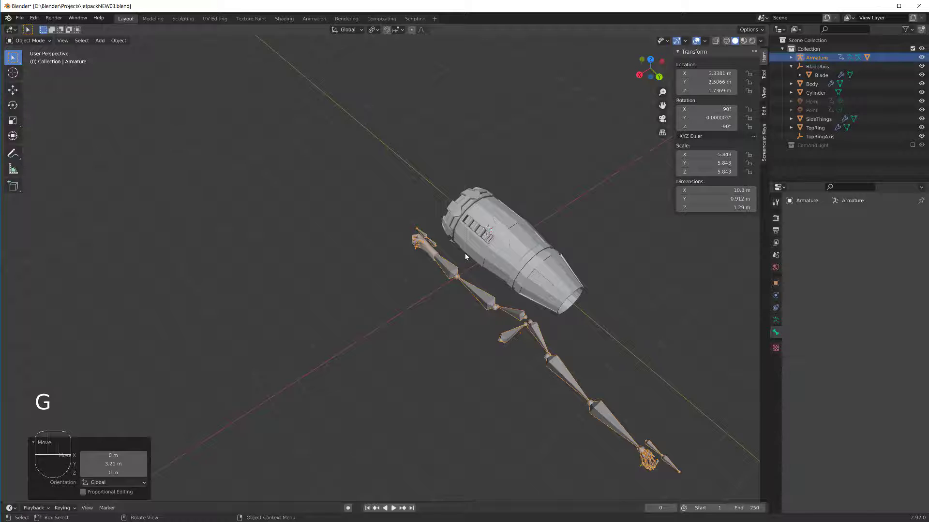
- Scale the whole armature up by about 2.82 and move it along the global Y axis to about Y 12.88 m
key("s")
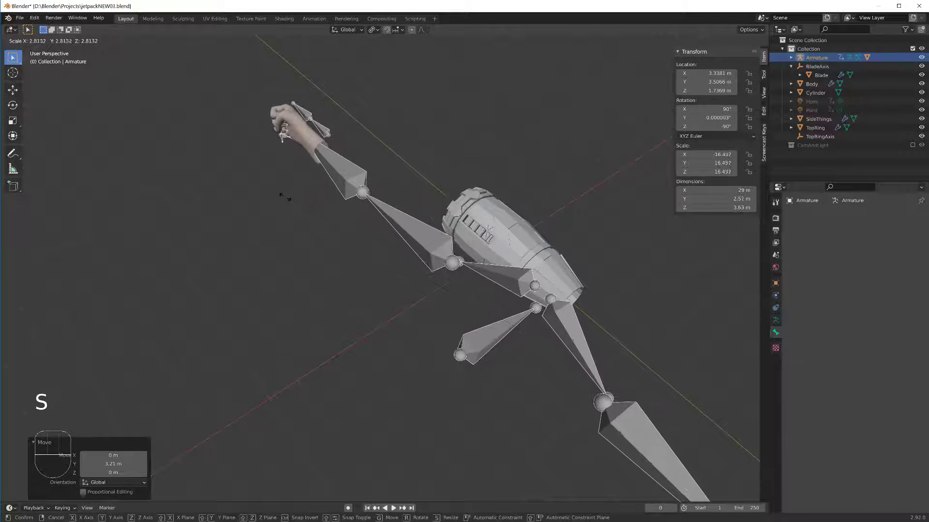
left_click(284, 196)
key("g")
key("y")
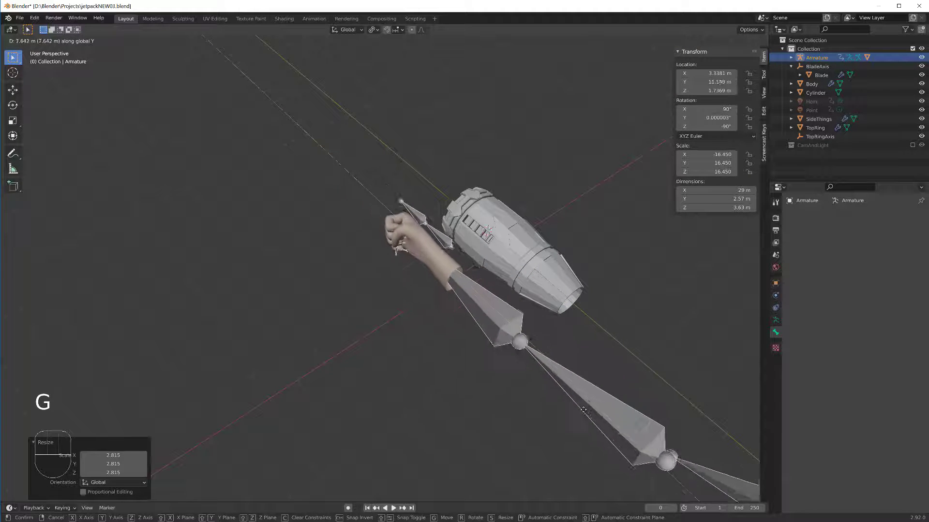
left_click(593, 394)
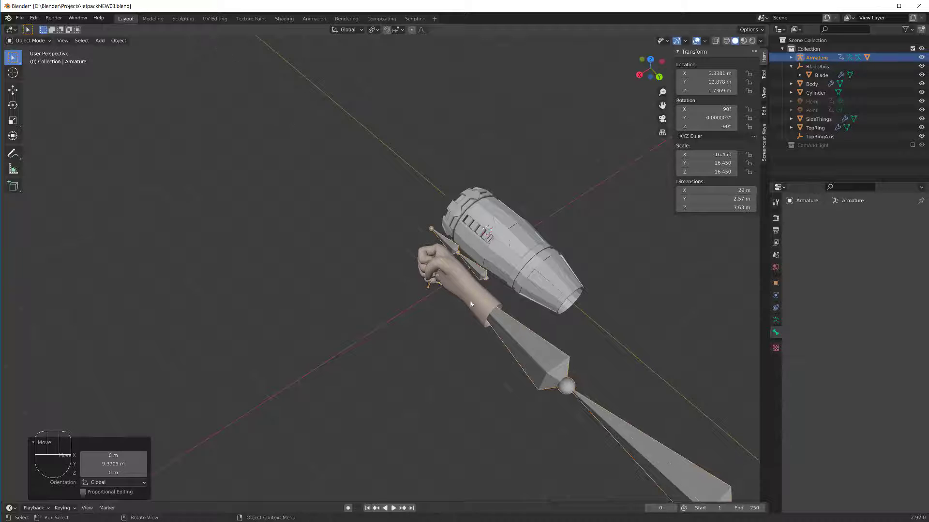
- In the right orthographic view, lower the armature to about Z 0.11 m and shift it along Y to about 12.03 m
middle_click_drag(471, 304, 507, 235)
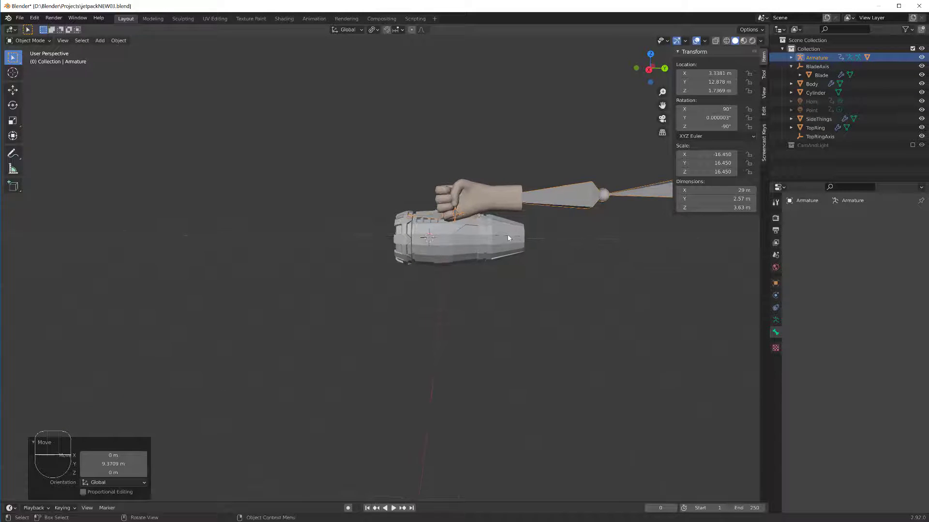
key("KP_3")
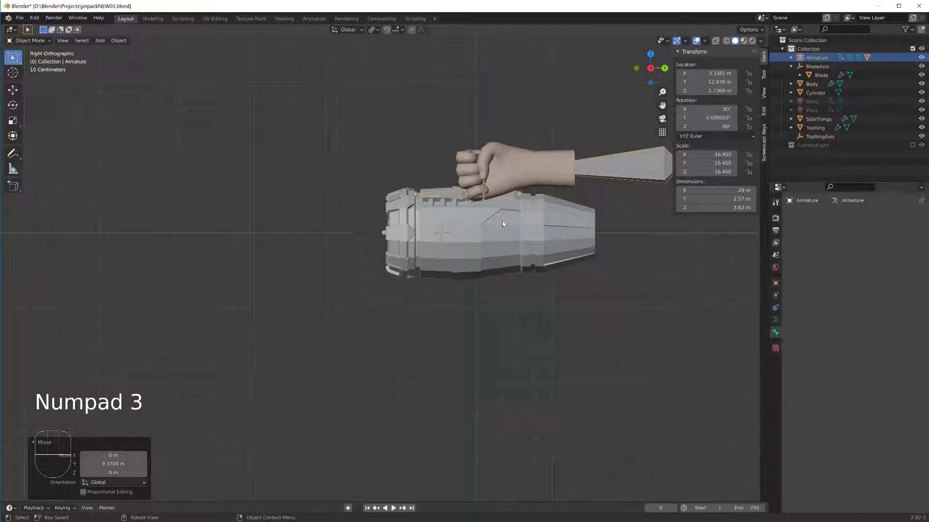
key("g")
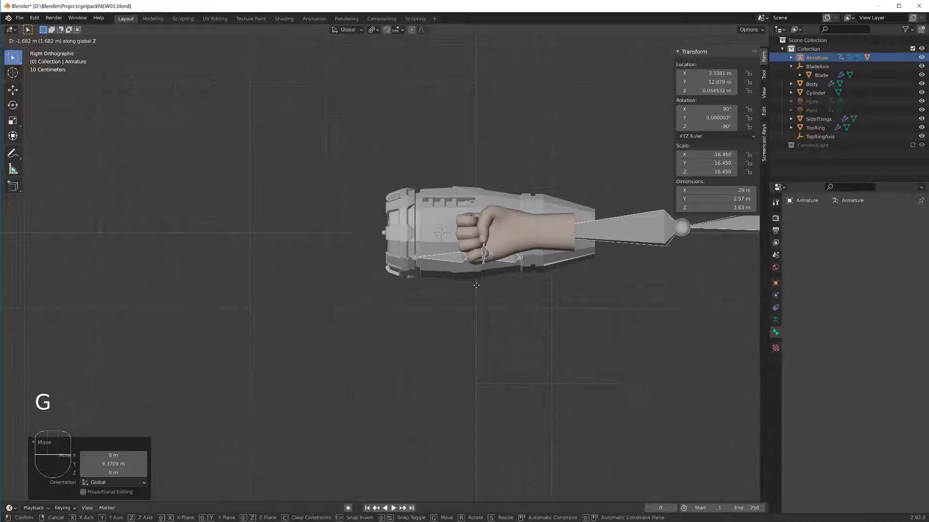
left_click(476, 283)
key("g")
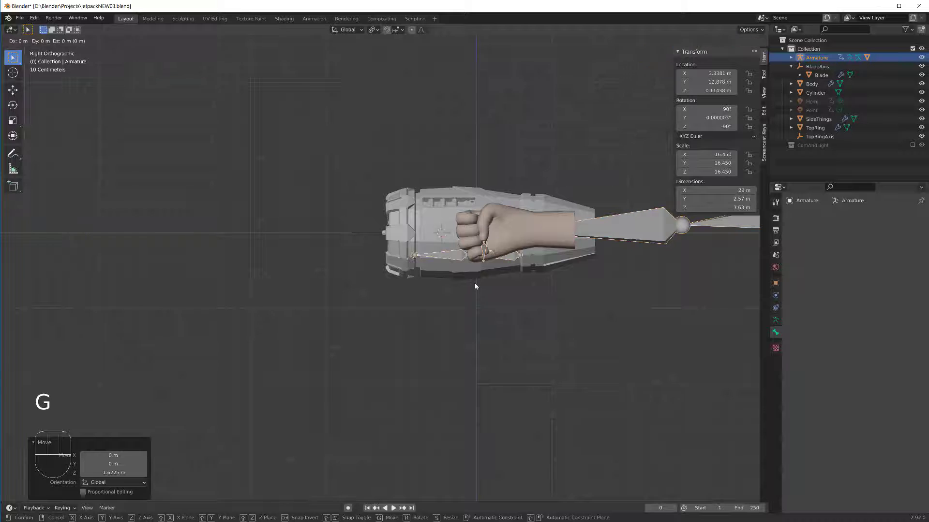
key("y")
left_click(443, 288)
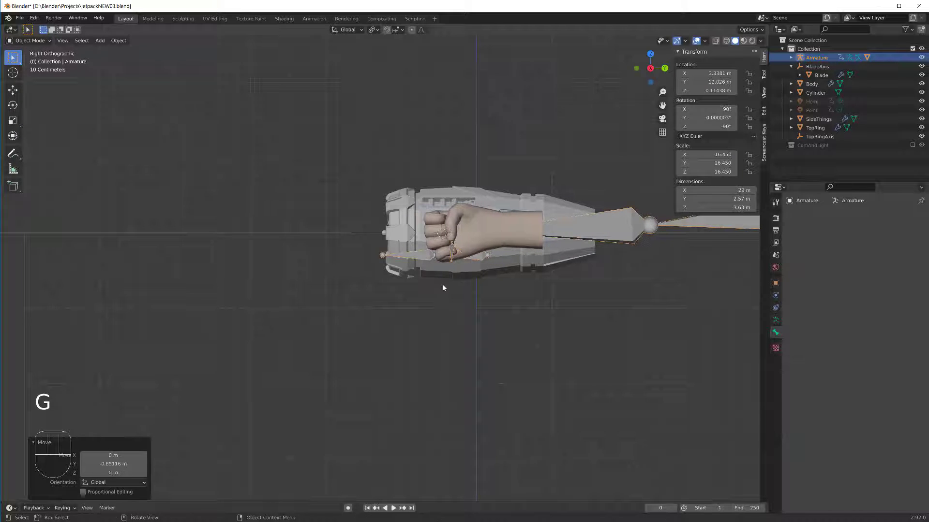
key("s")
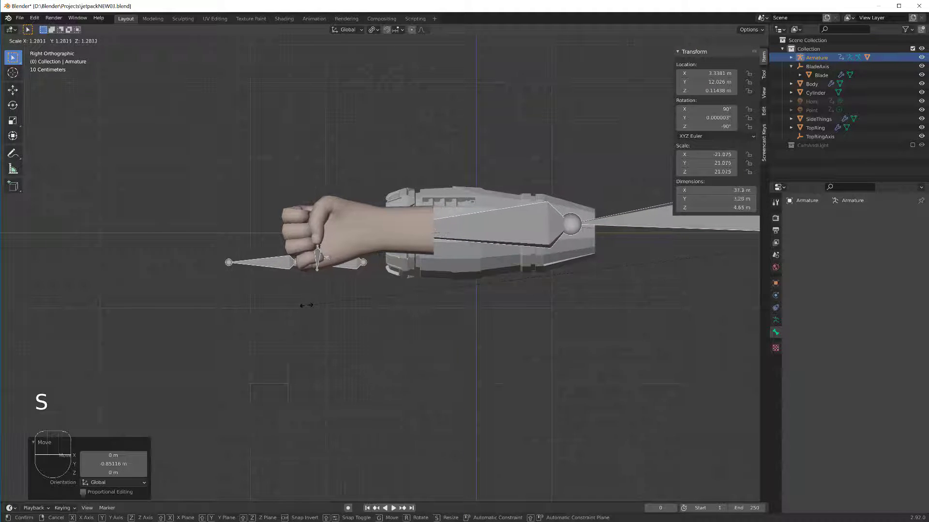
left_click(306, 305)
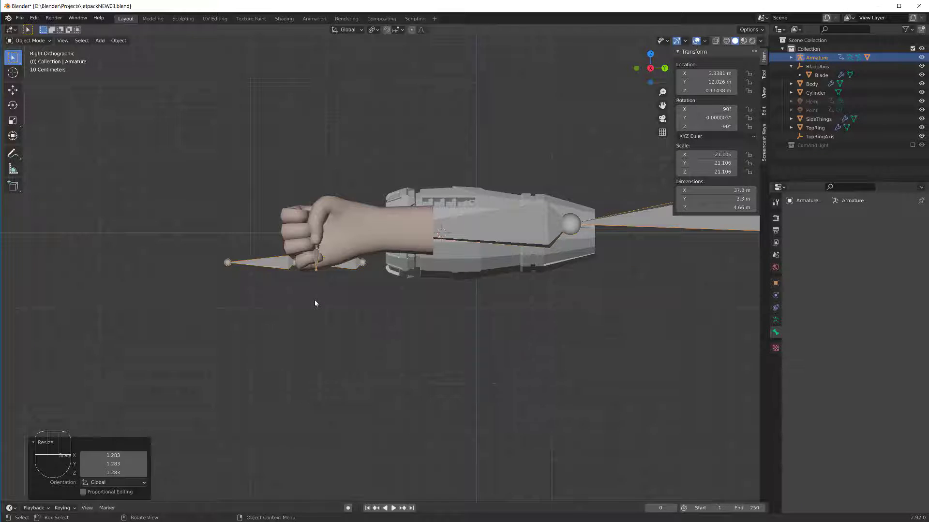
key("F5")
- Scale the armature up by about 1.14 so the hand better matches the thruster's size
key("s")
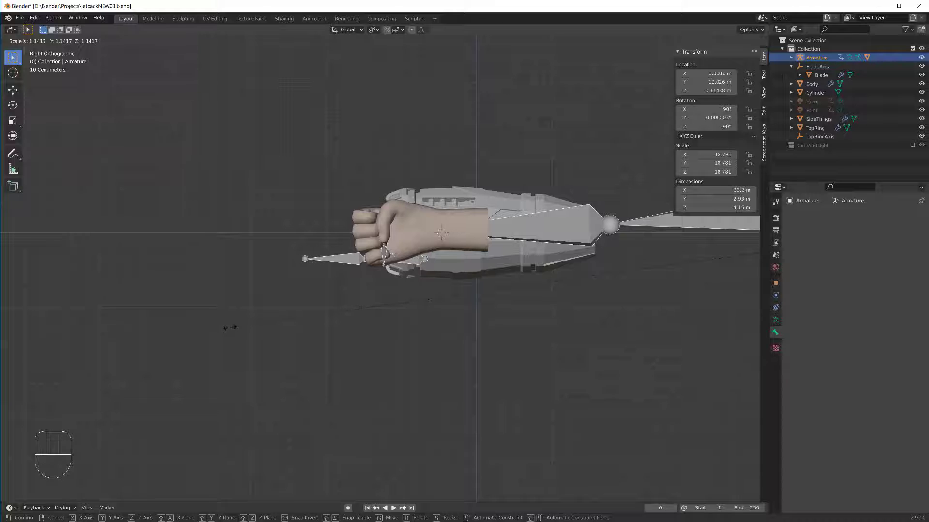
left_click(245, 288)
middle_click_drag(245, 288, 398, 324)
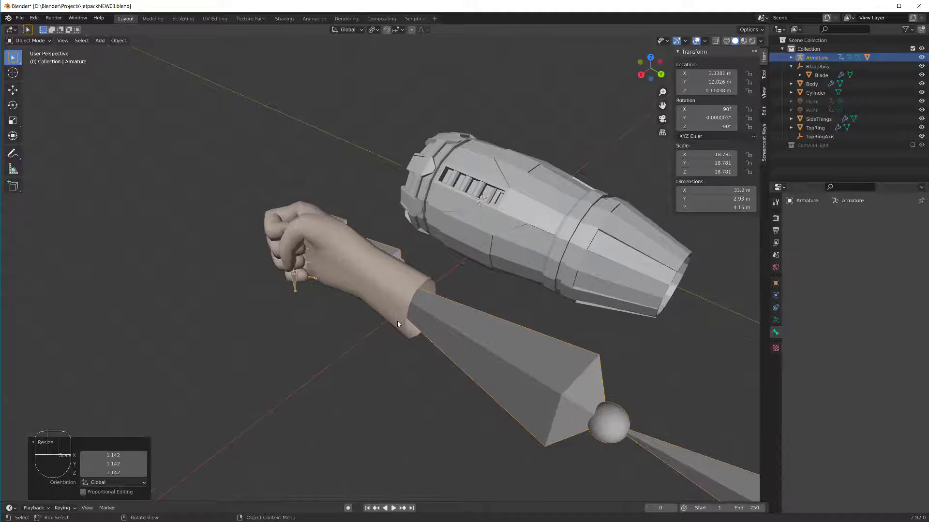
- Rename the hand mesh under the armature as Hand
left_click(398, 281)
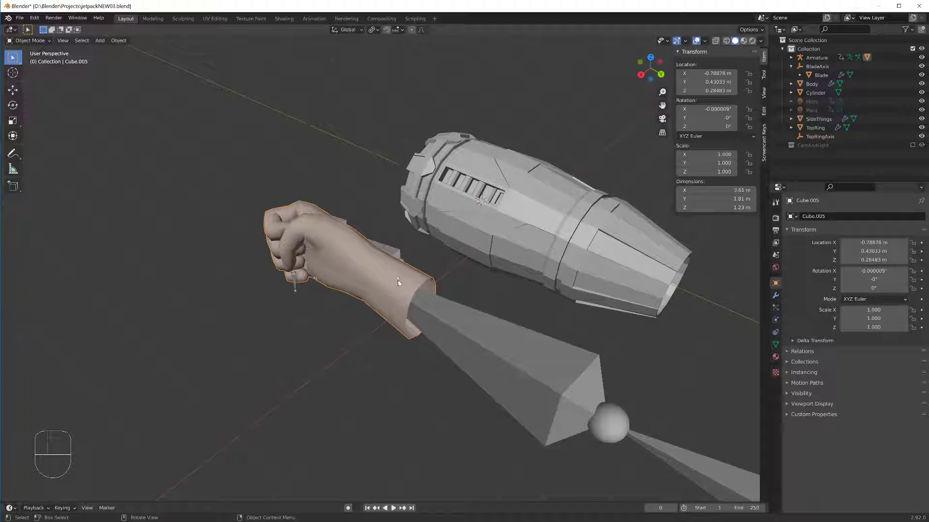
left_click(791, 57)
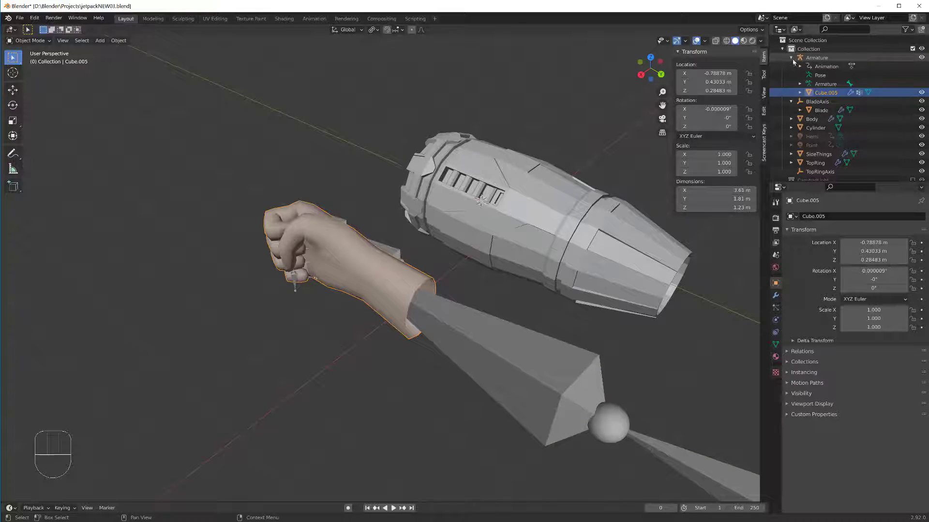
double_click(821, 95)
type("Hel")
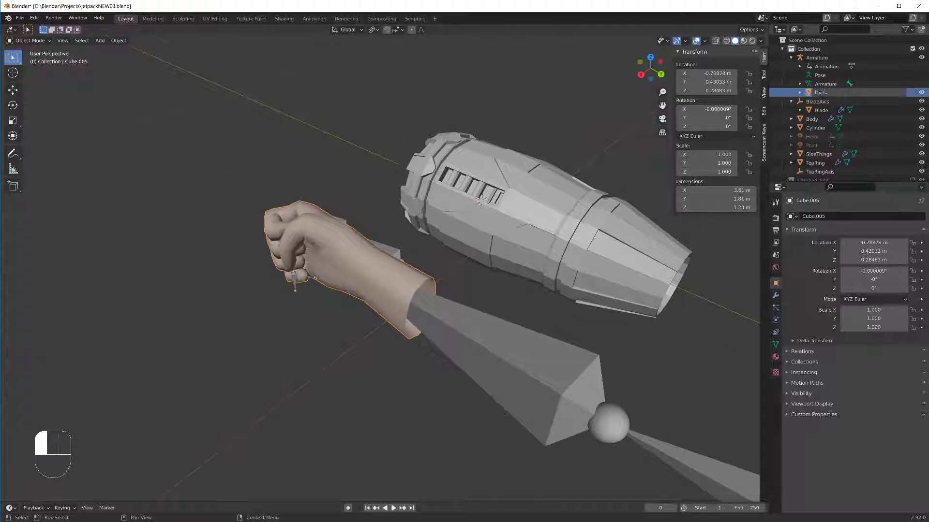
key("Return")
- Remove the imported skin material slot from the Hand mesh
mouse_move(382, 283)
middle_mouse_down()
mouse_move(418, 283)
mouse_move(378, 290)
middle_mouse_up()
scroll(378, 304, "up", 1)
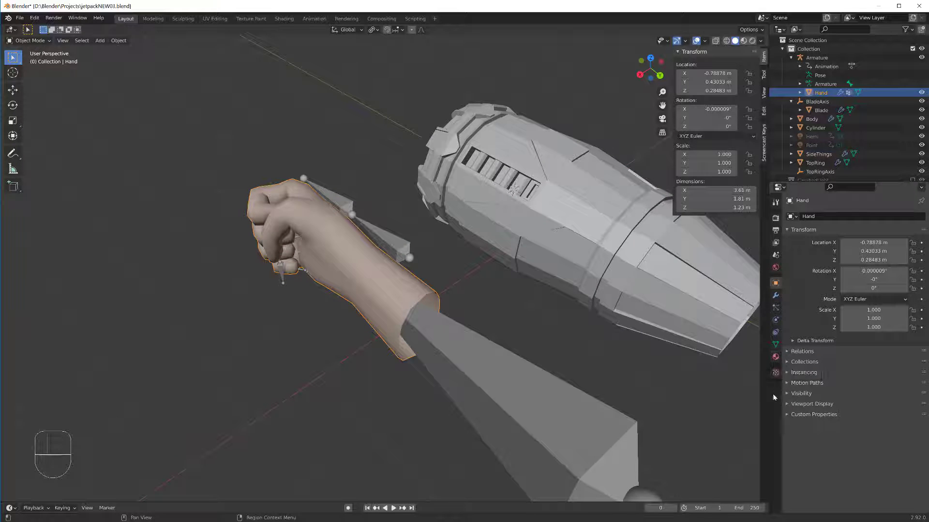
left_click(776, 358)
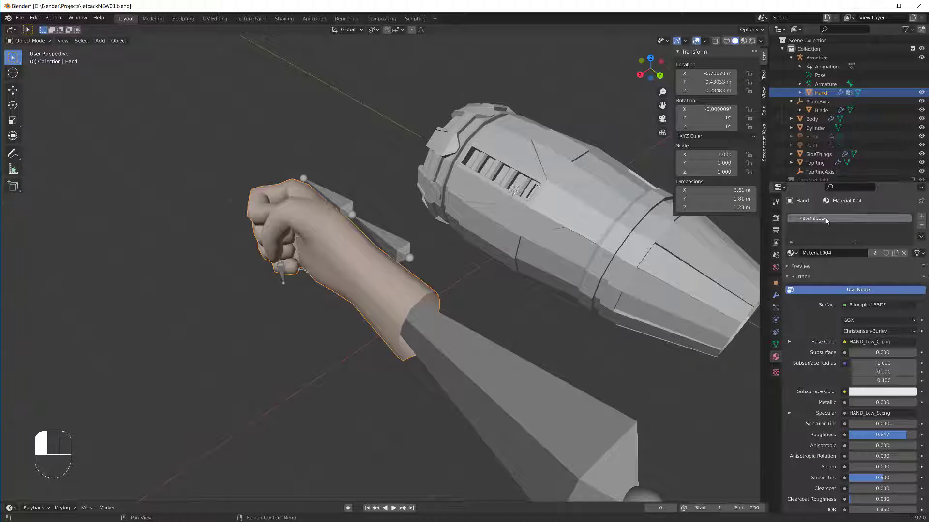
left_click(921, 226)
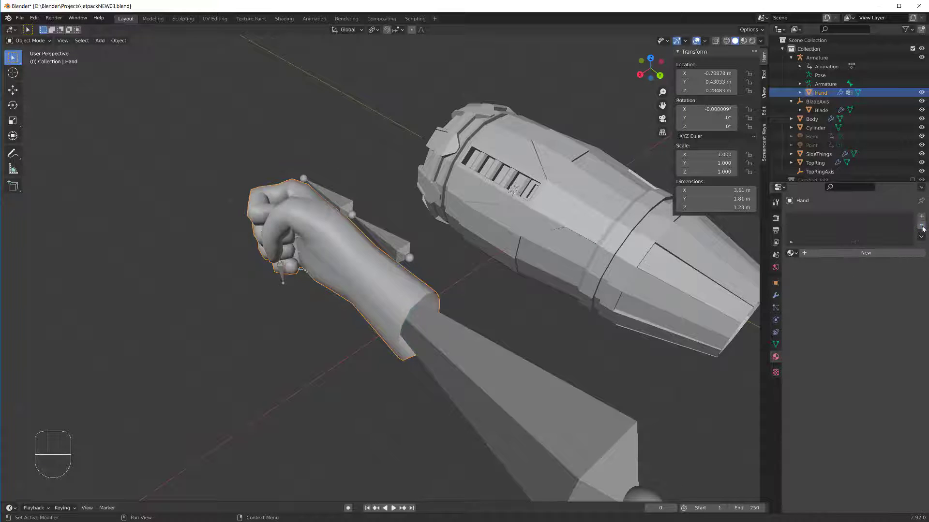
- Select the open edge loop at the hand mesh's wrist end and move it about 1.59 m along global Y to lengthen the forearm
middle_click_drag(295, 305, 315, 283)
key("Tab")
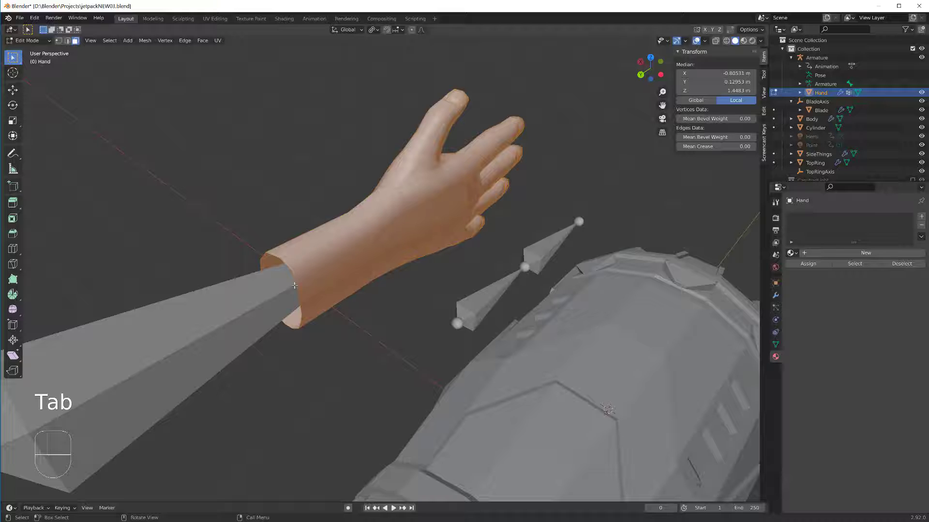
key("2")
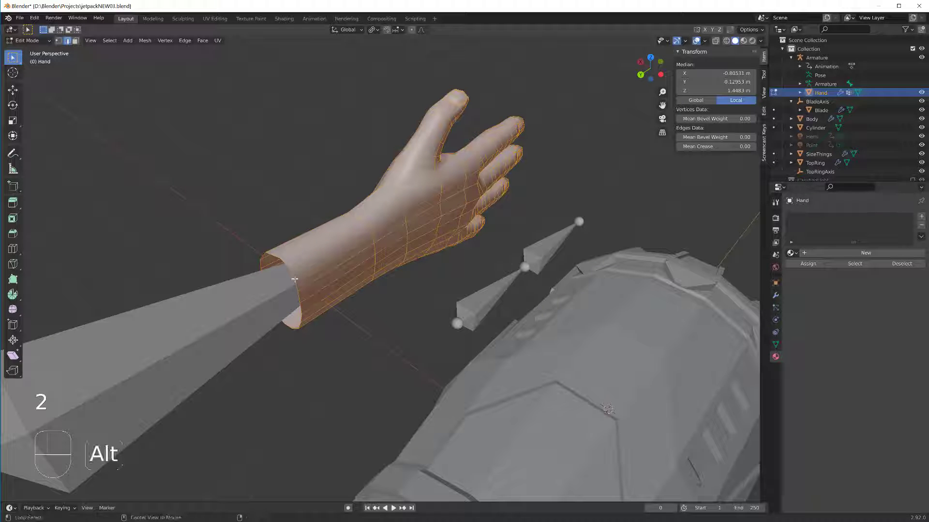
left_click(295, 280, "alt")
middle_click_drag(295, 282, 368, 278)
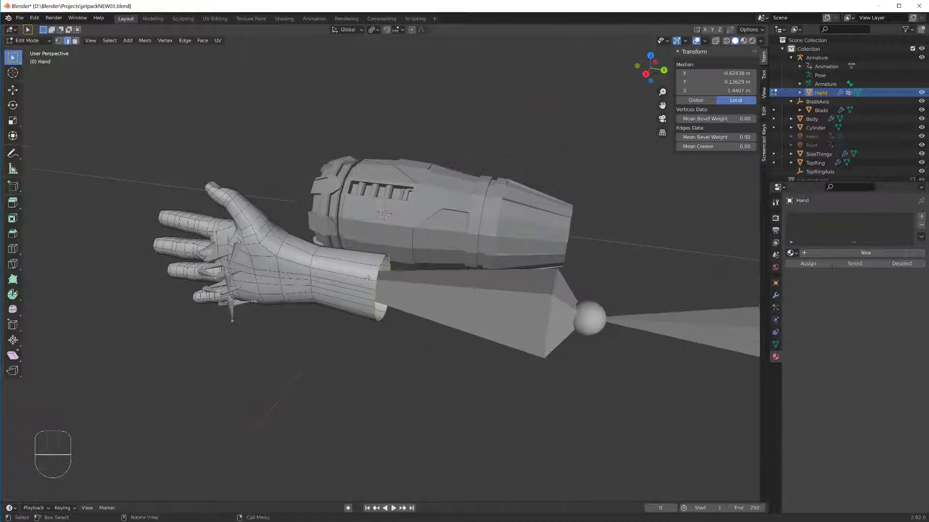
key("g")
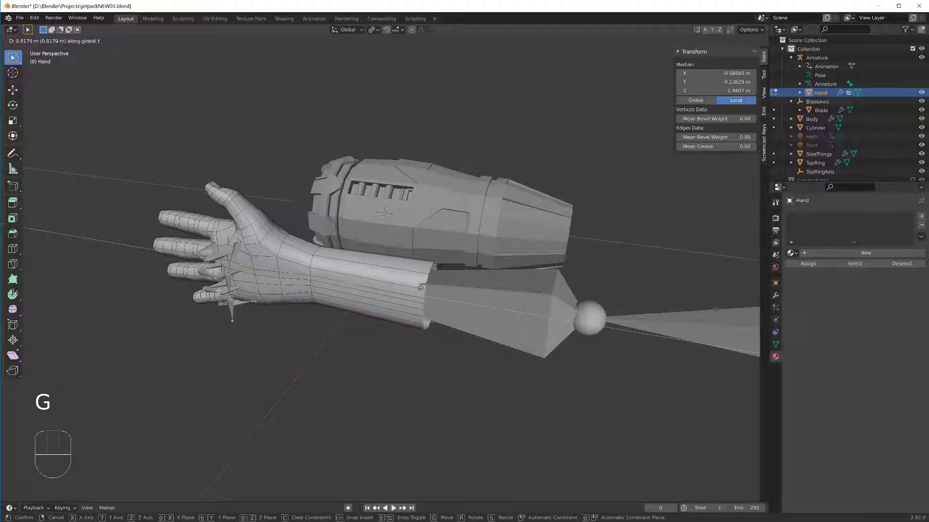
left_click(461, 291)
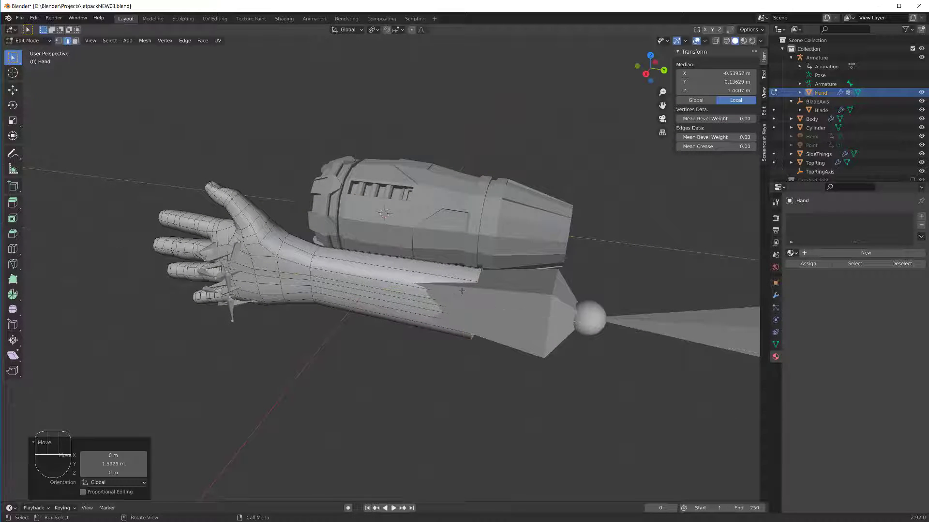
- Scale the forearm's open end loop up by about 1.49, then reduce it by a factor of about 0.918
key("s")
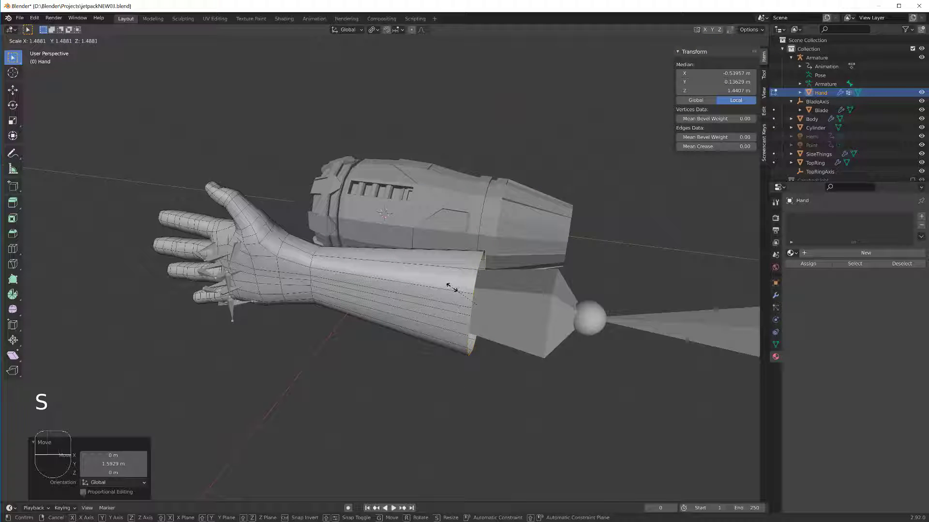
left_click(451, 287)
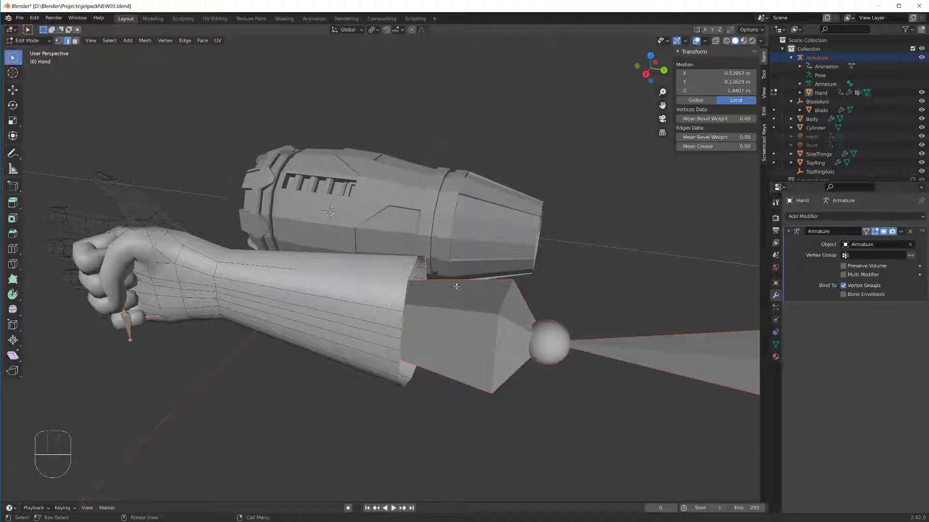
key("s")
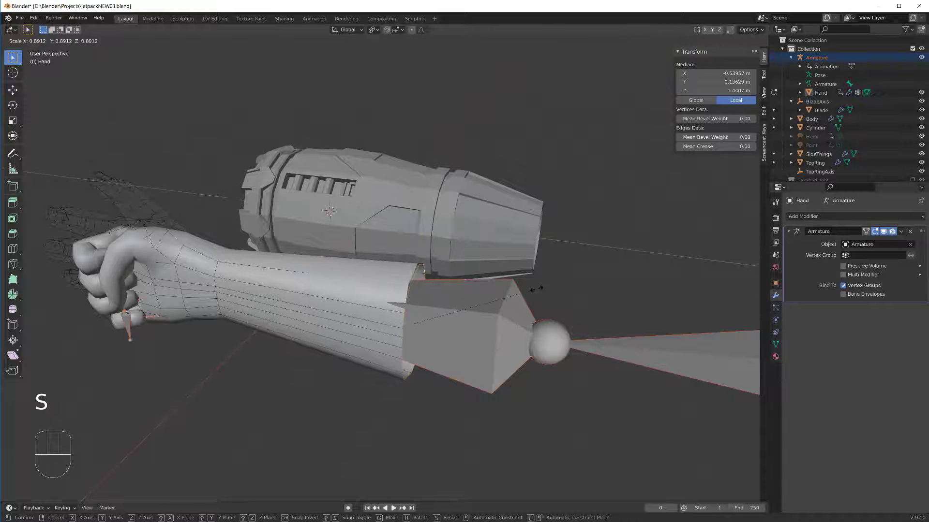
left_click(541, 288)
key("e")
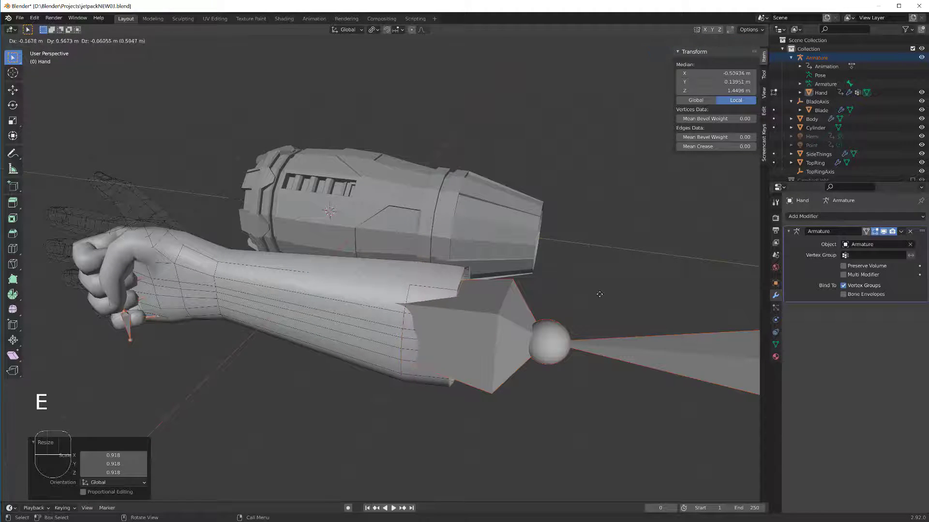
left_click(637, 304)
key("F5")
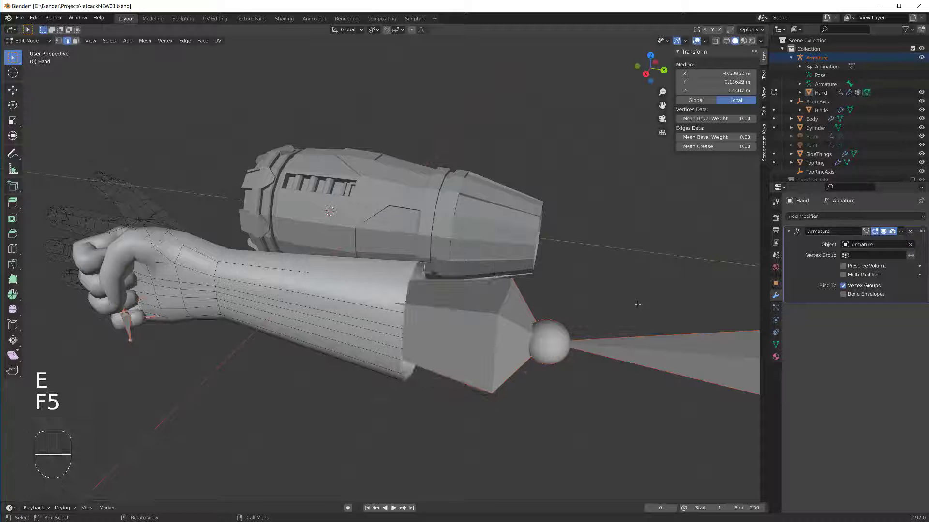
- Extrude the forearm's open end loop about 0.63 m along the global Y axis
key("e")
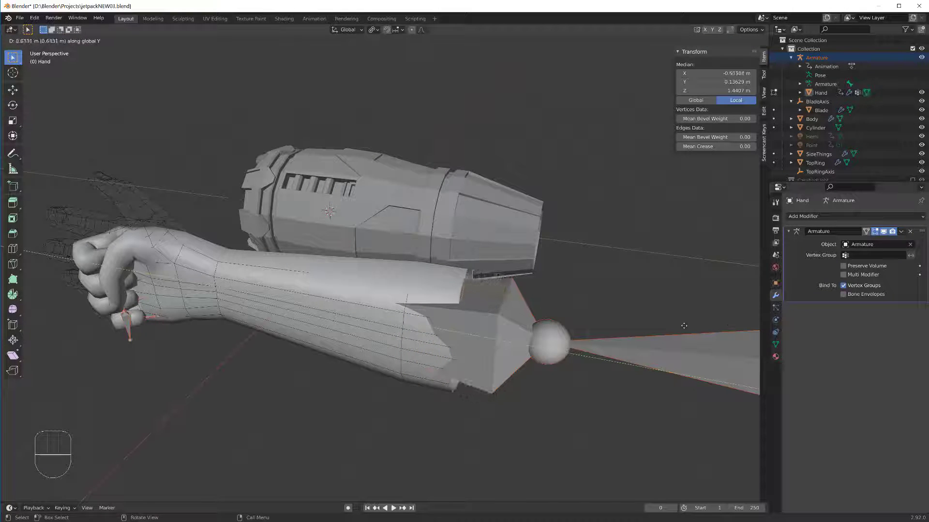
left_click(683, 326)
scroll(604, 290, "down", 2)
middle_click_drag(606, 290, 277, 336)
scroll(278, 336, "up", 2)
scroll(213, 351, "down", 1)
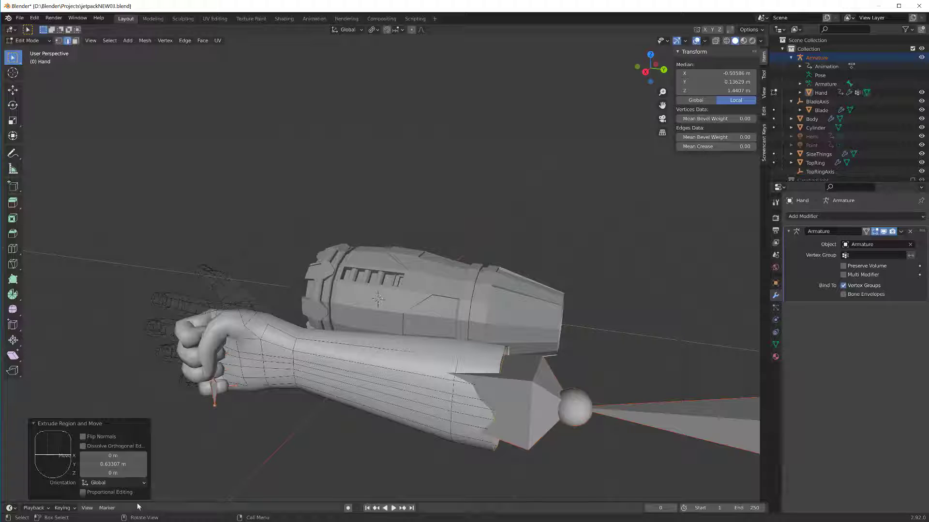
- Enlarge the timeline and stop the hand animation at frame 8 for a half-open finger pose
left_click_drag(138, 504, 129, 478)
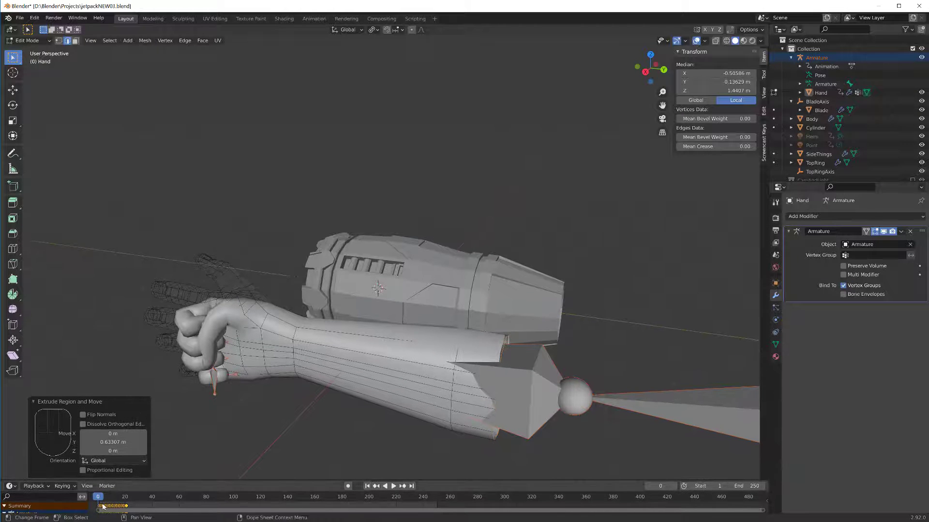
key("space")
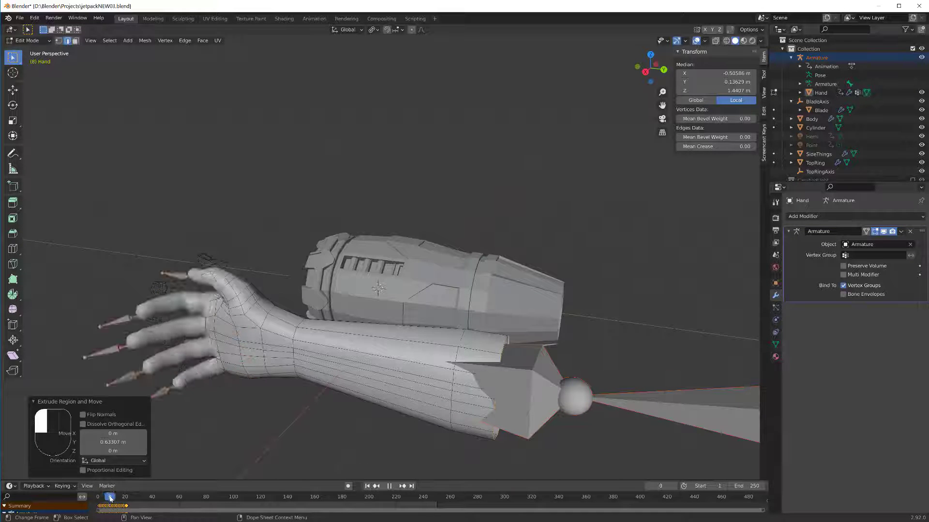
left_click(389, 486)
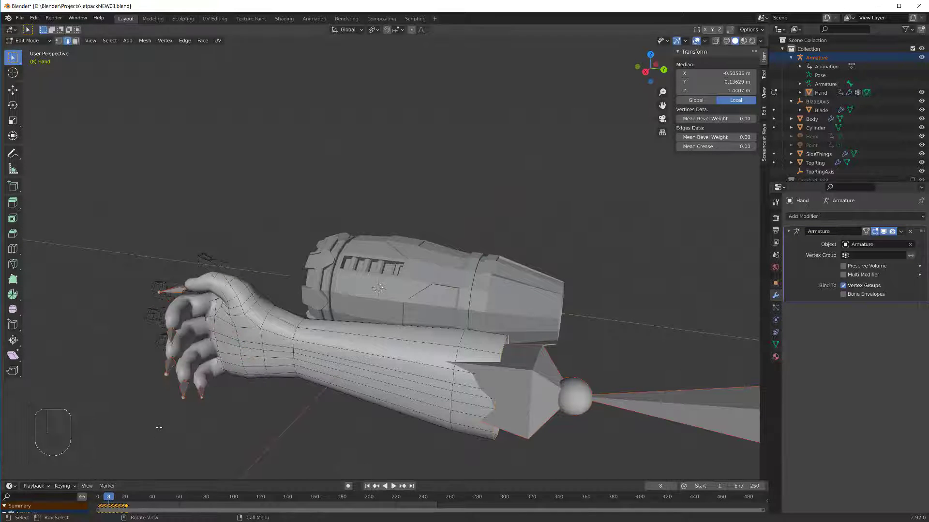
- Hide the armature so that only the hand mesh and the thruster are displayed
middle_click_drag(145, 360, 300, 365)
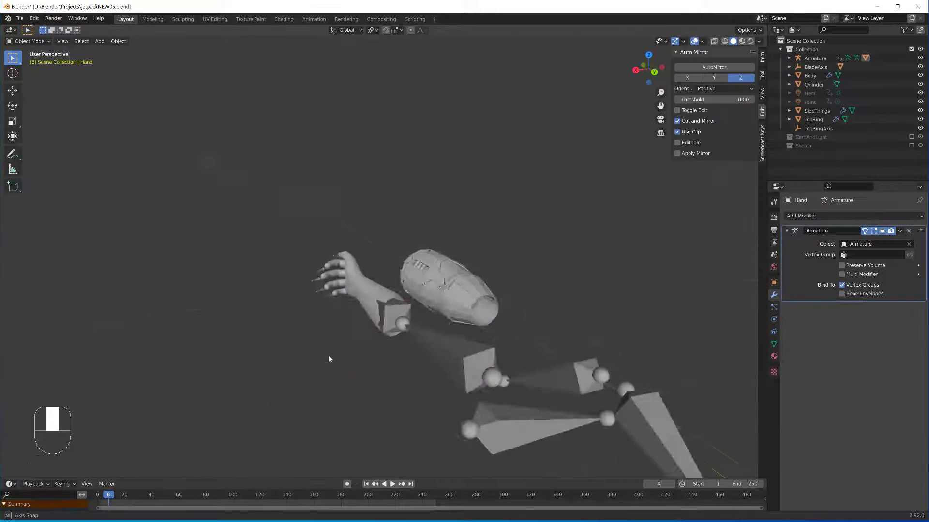
middle_click_drag(329, 355, 424, 323, "shift")
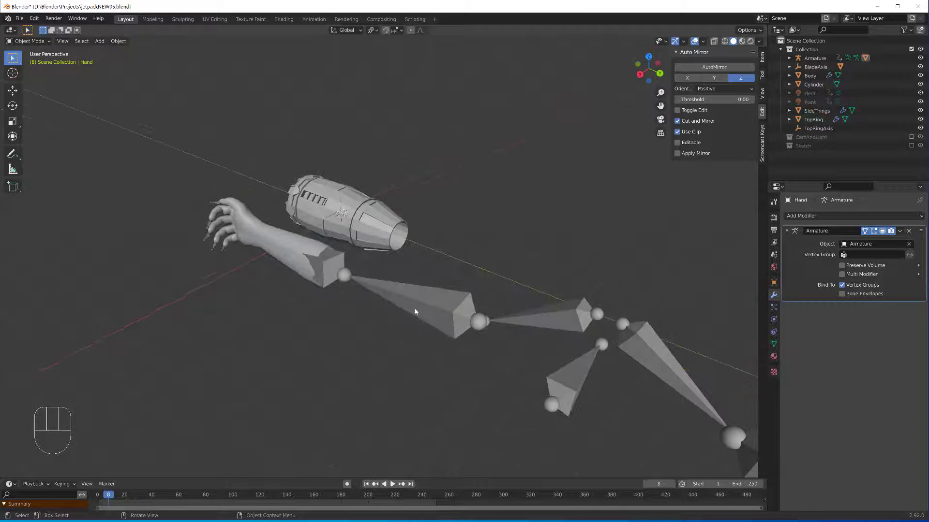
left_click(415, 311)
key("h")
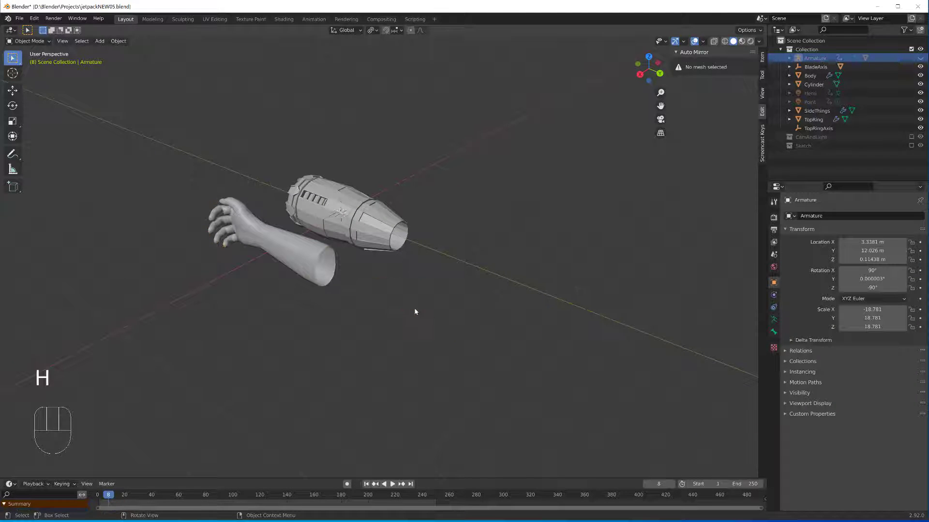
- Snap the 3D cursor to the edge loop around the Hand mesh's wrist and return to Object Mode
scroll(395, 310, "up", 2)
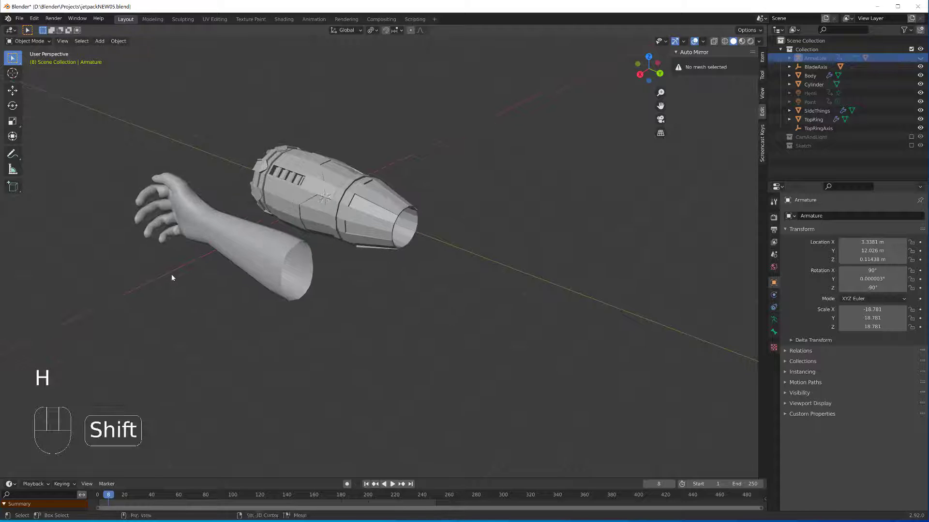
middle_click_drag(172, 274, 400, 324, "shift")
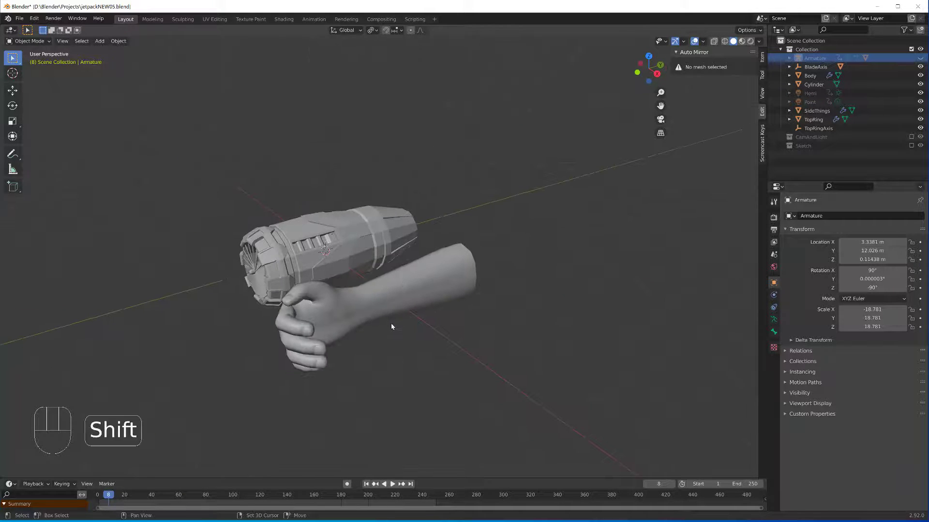
scroll(387, 325, "up", 2)
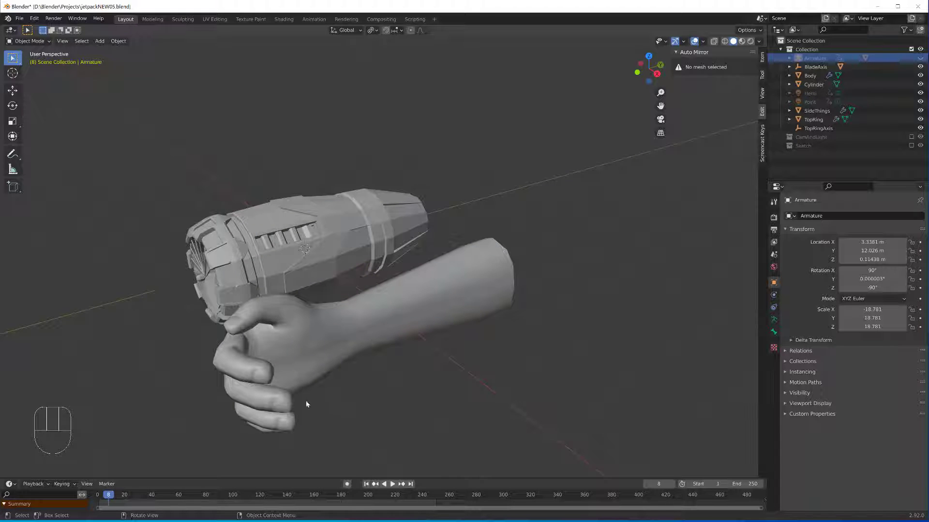
left_click(335, 348)
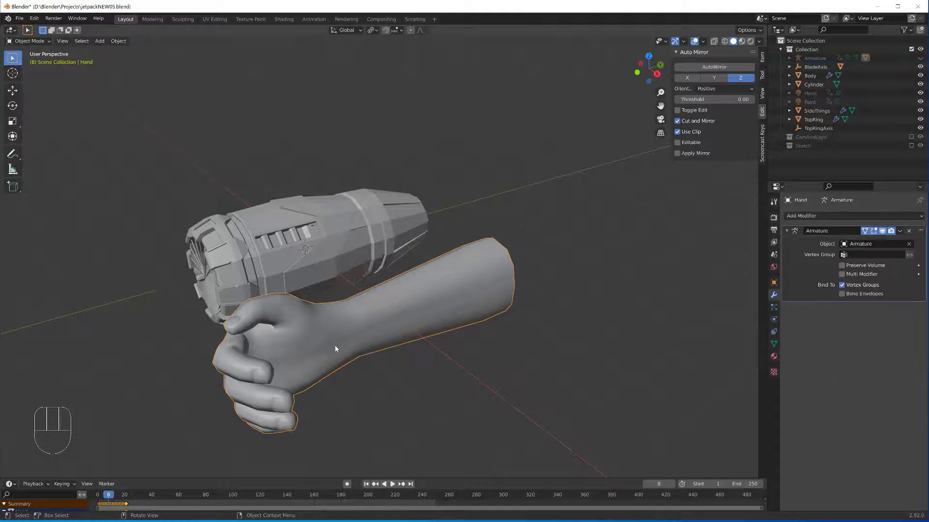
key("Tab")
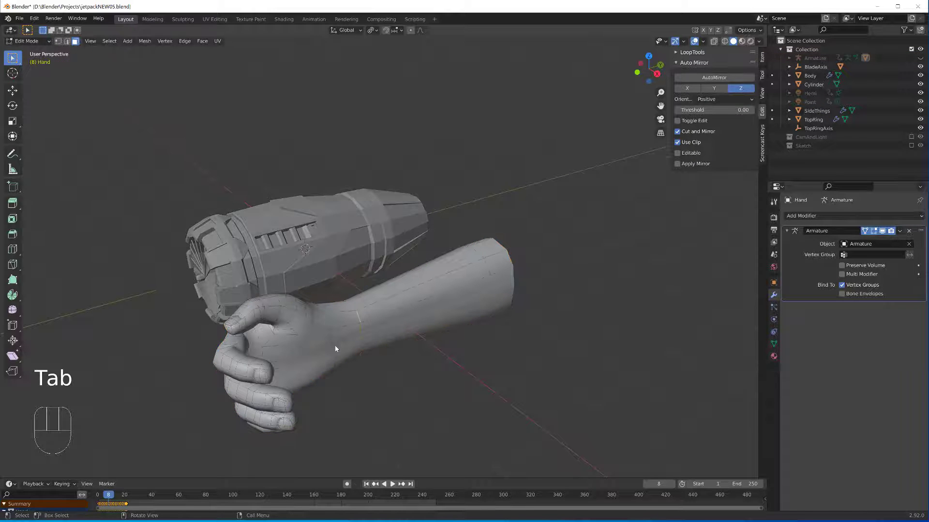
key("2")
left_click(360, 331, "alt")
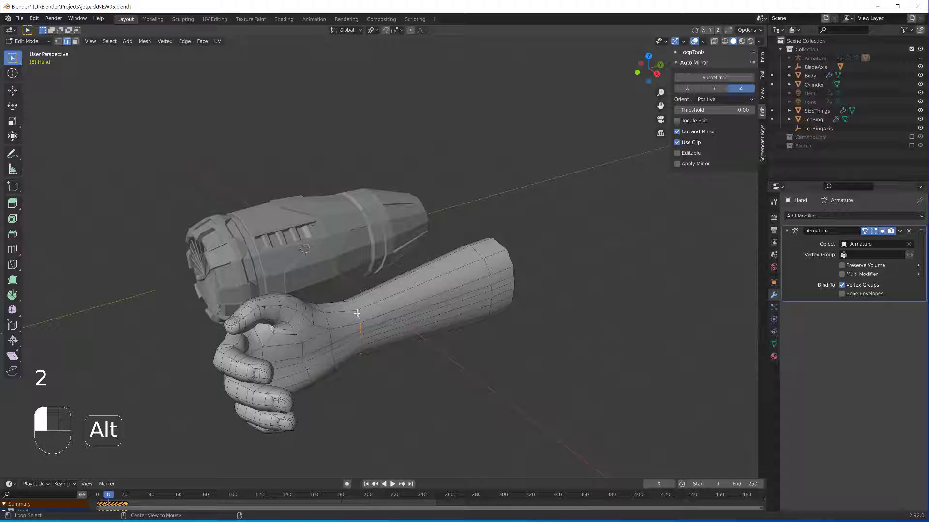
scroll(370, 405, "up", 3)
middle_click_drag(363, 417, 369, 346, "shift")
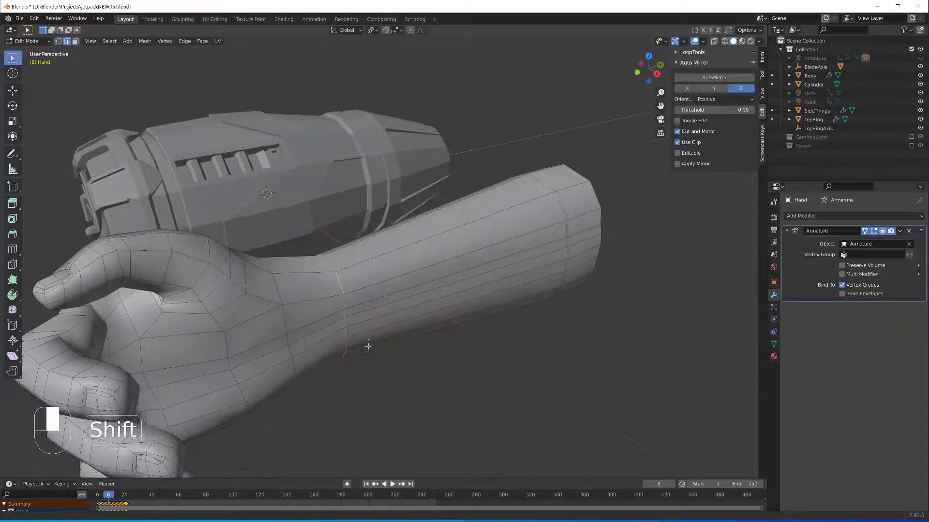
key("shift+s")
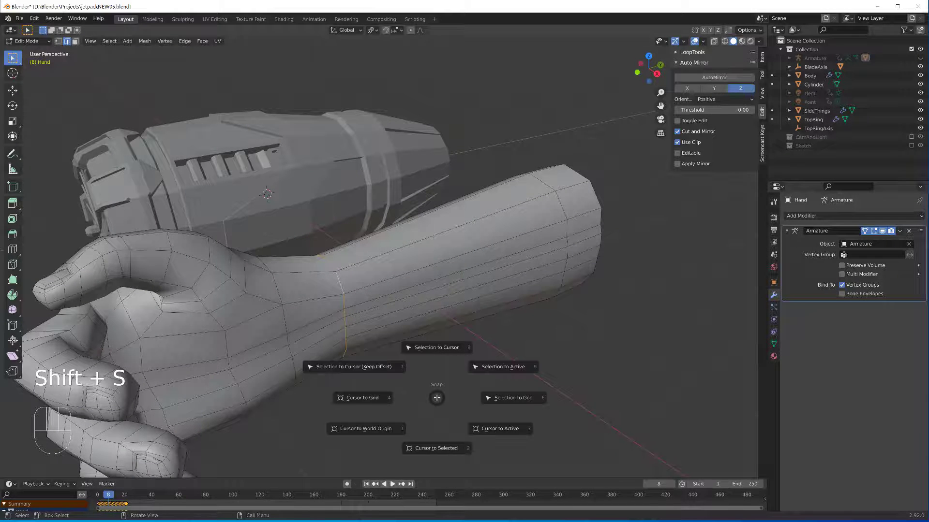
left_click(442, 448)
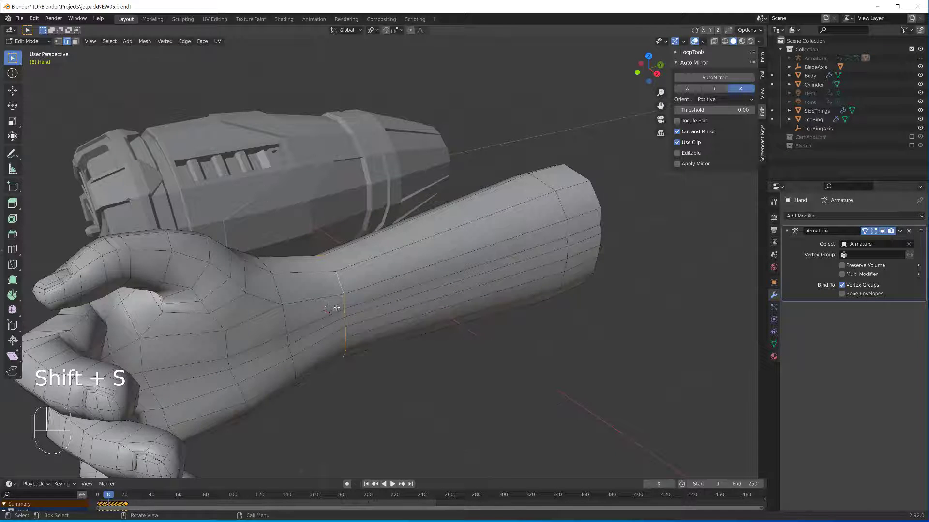
mouse_move(336, 307)
middle_mouse_down()
mouse_move(281, 280)
mouse_move(314, 309)
mouse_move(348, 312)
middle_mouse_up()
key("Tab")
- Add a 16-vertex mesh circle with a 1 m radius at the 3D cursor in the wrist
scroll(370, 327, "down", 3)
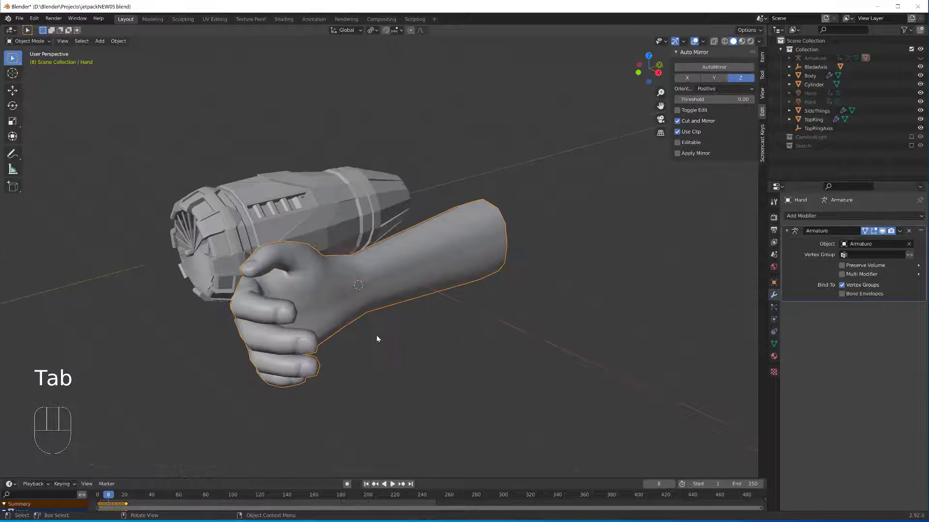
key("shift+a")
mouse_move(377, 337)
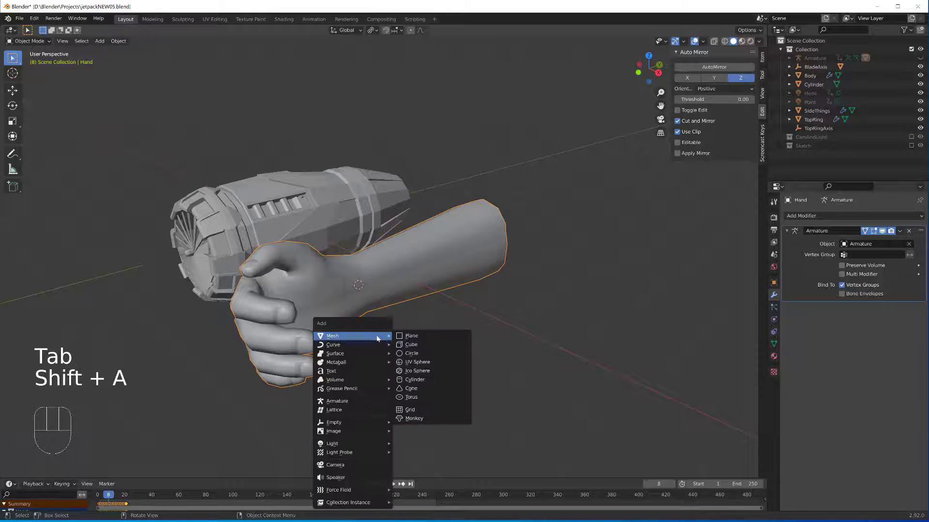
left_click(411, 353)
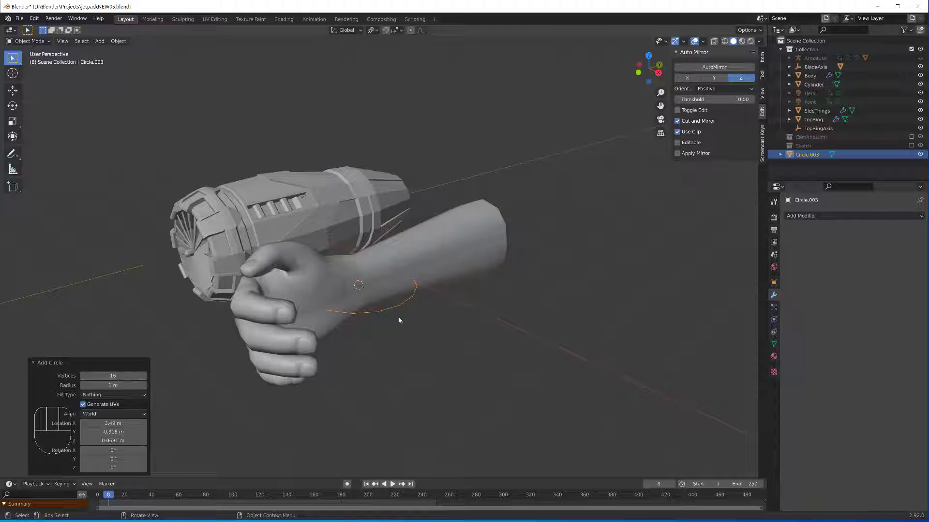
- Rotate the new circle by -90° about the global X axis so it encircles the wrist
scroll(394, 363, "up", 2)
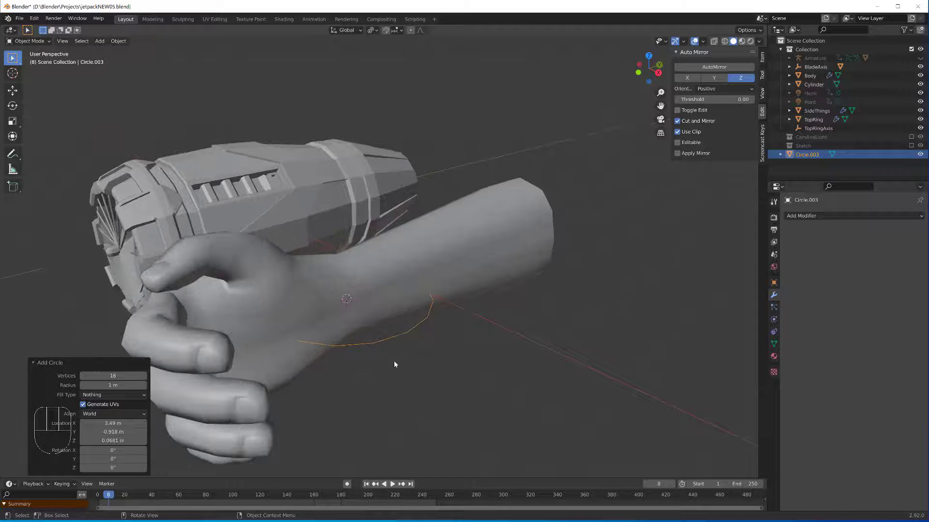
key("r")
type("x")
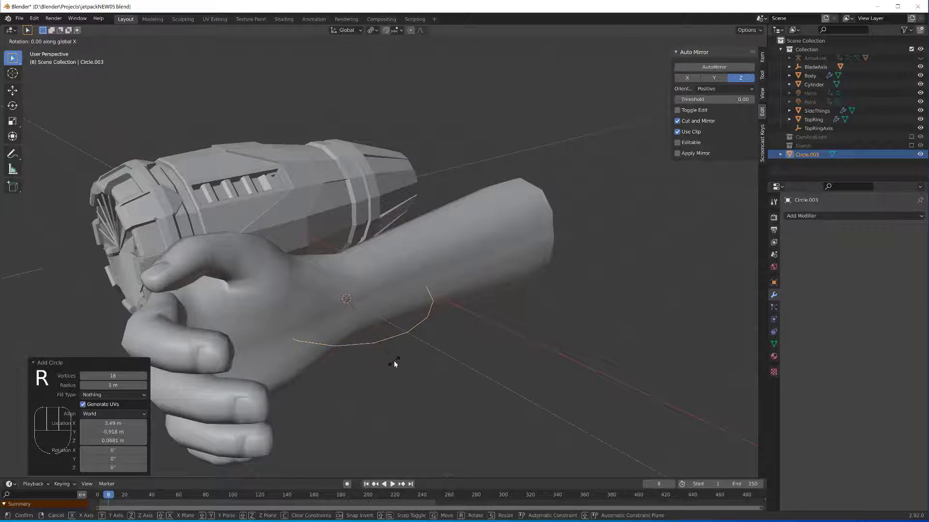
type("-90")
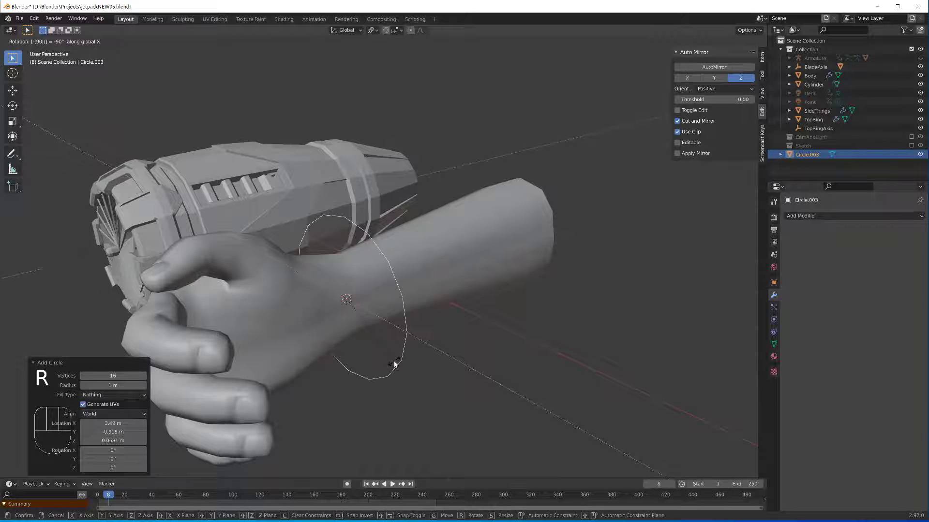
key("Return")
scroll(394, 362, "down", 1)
scroll(394, 360, "up", 1)
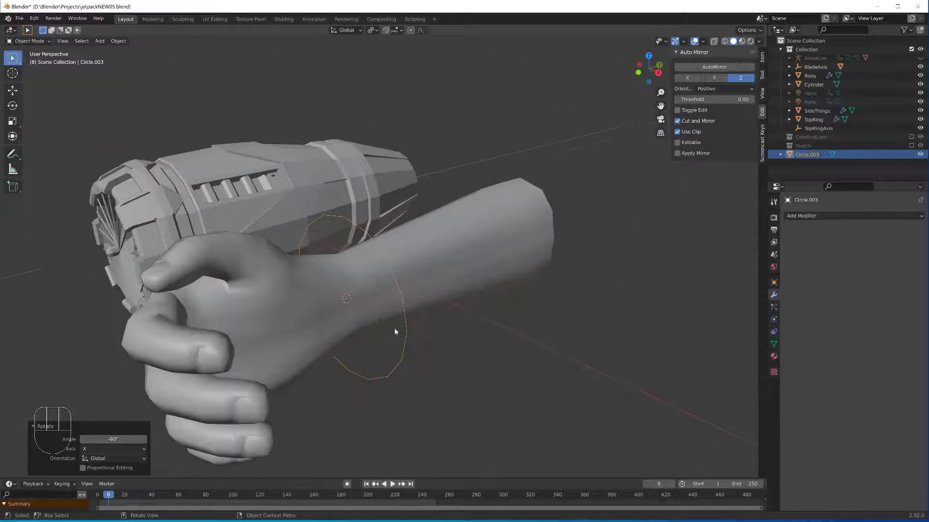
middle_click_drag(394, 328, 319, 275, "shift")
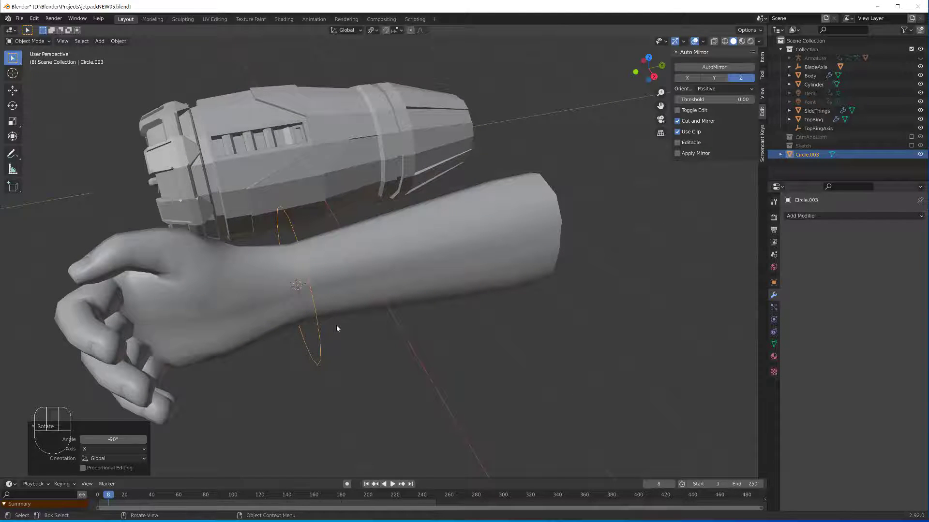
key("KP_3")
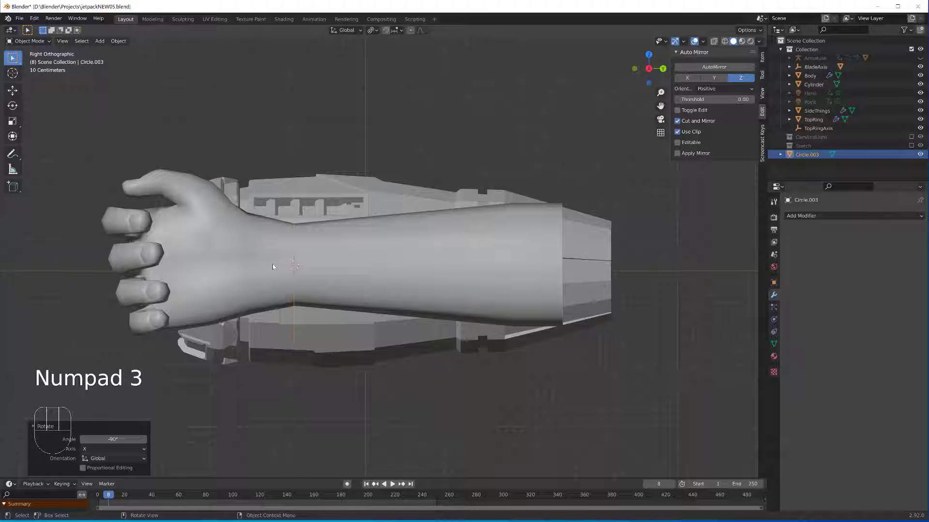
- Scale the circle around the wrist to about 0.65 and apply its rotation and scale
scroll(272, 262, "up", 2)
middle_click_drag(271, 262, 334, 305, "shift")
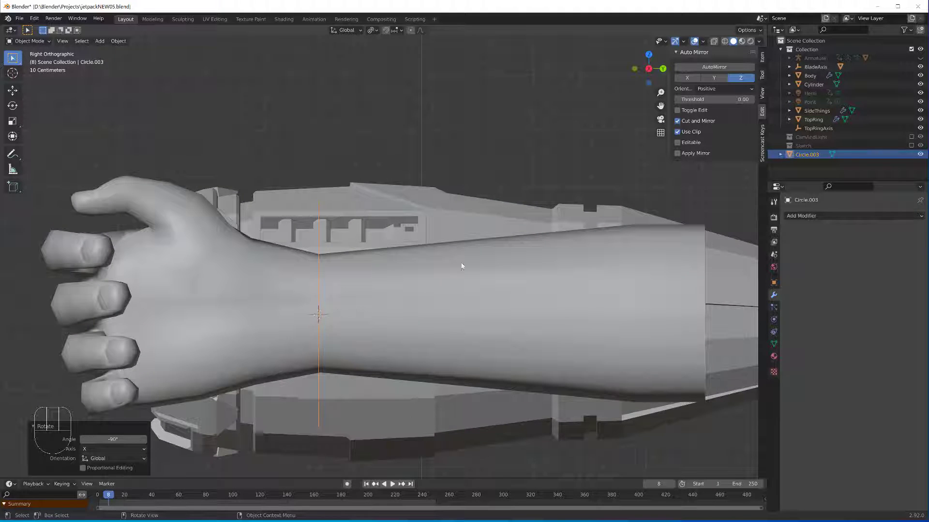
key("s")
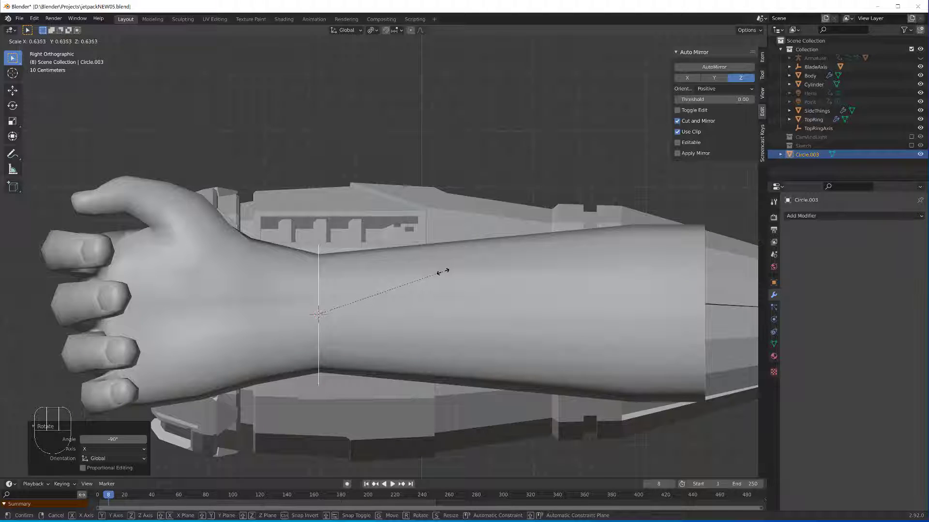
left_click(446, 272)
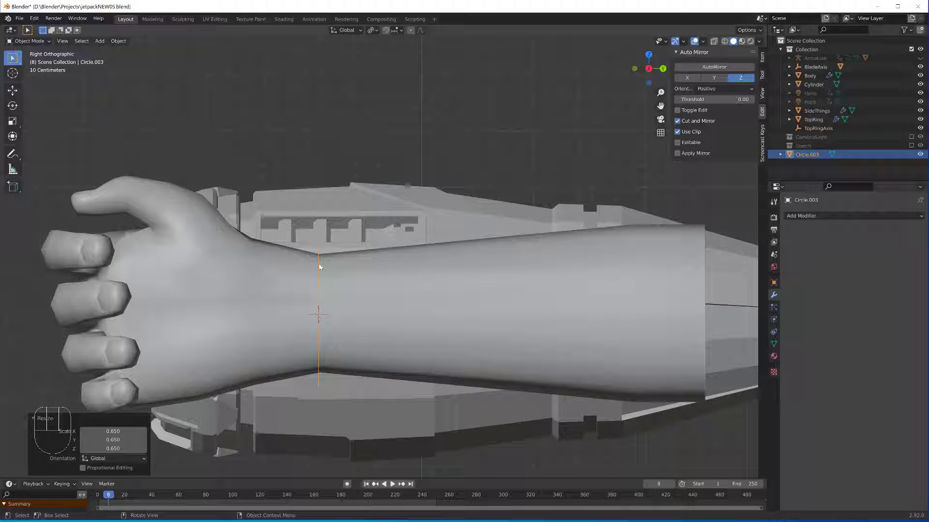
middle_click_drag(319, 267, 391, 298)
scroll(399, 309, "down", 2)
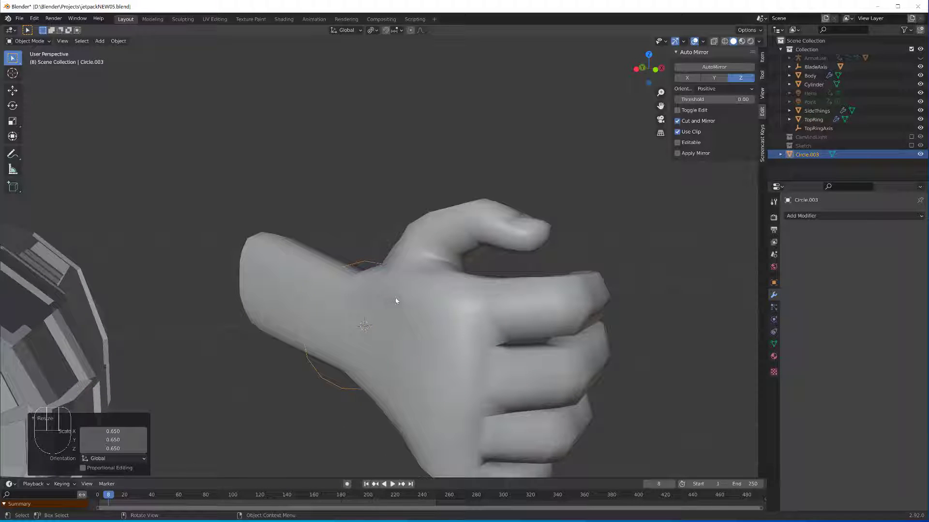
key("ctrl+a")
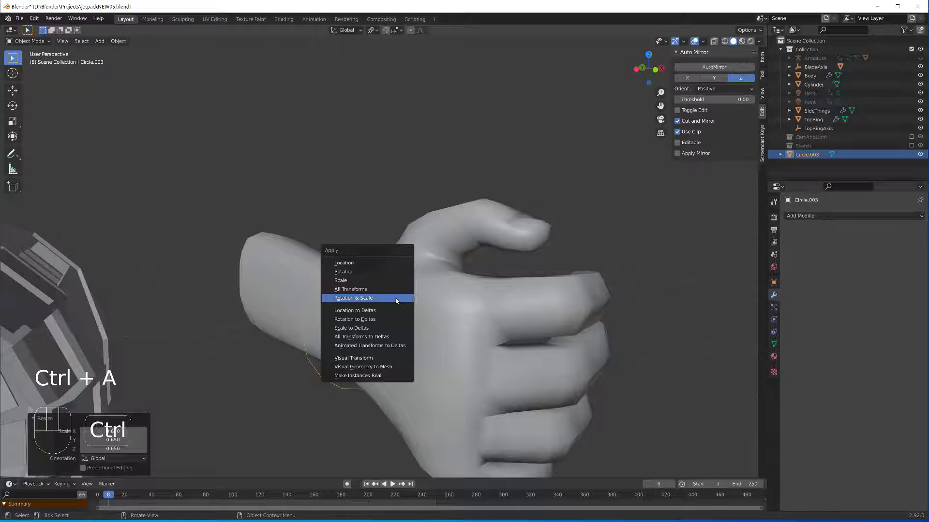
left_click(368, 298)
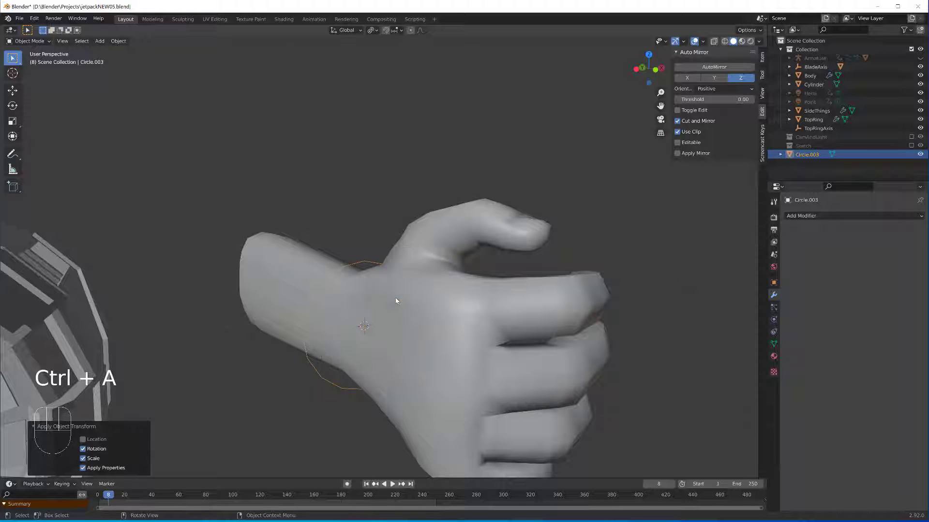
- In edit mode, dissolve the vertices on one side of the wrist circle, and return to object mode
scroll(395, 301, "down", 4)
middle_click_drag(396, 301, 364, 324)
scroll(352, 333, "up", 2)
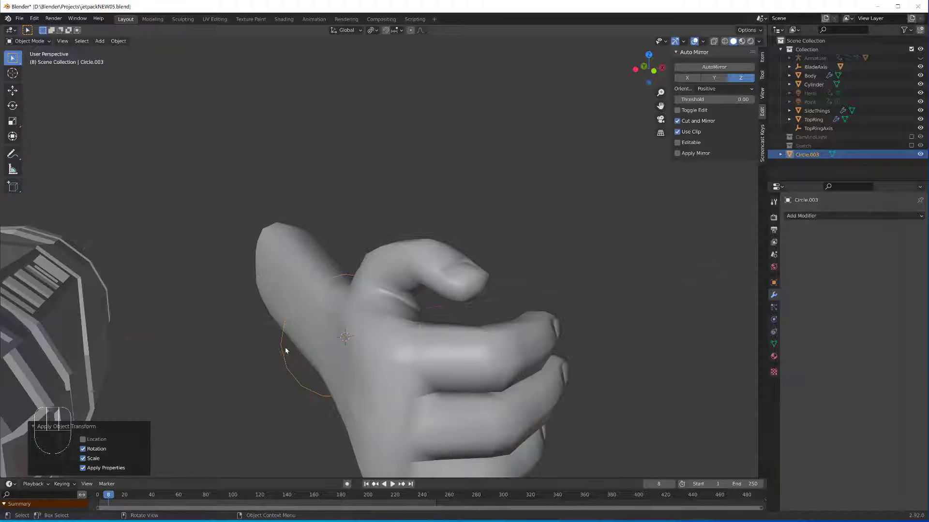
key("Tab")
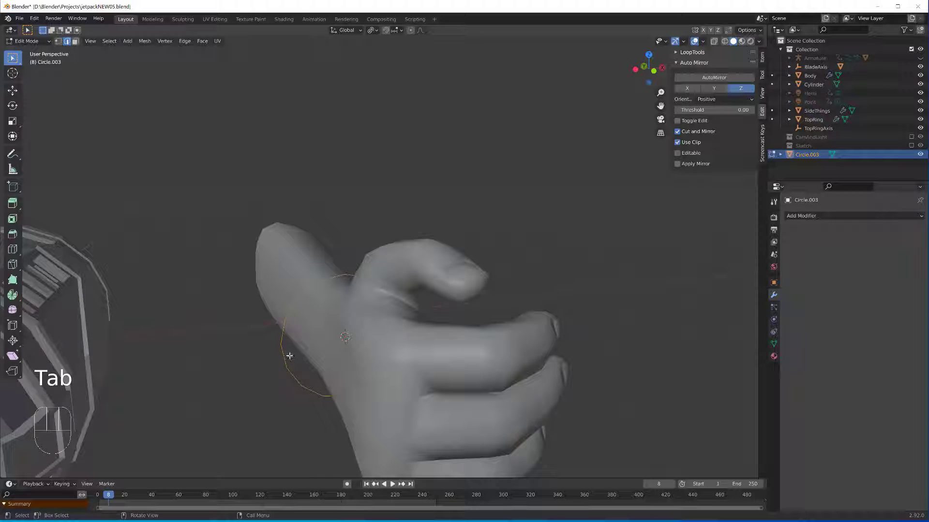
key("1")
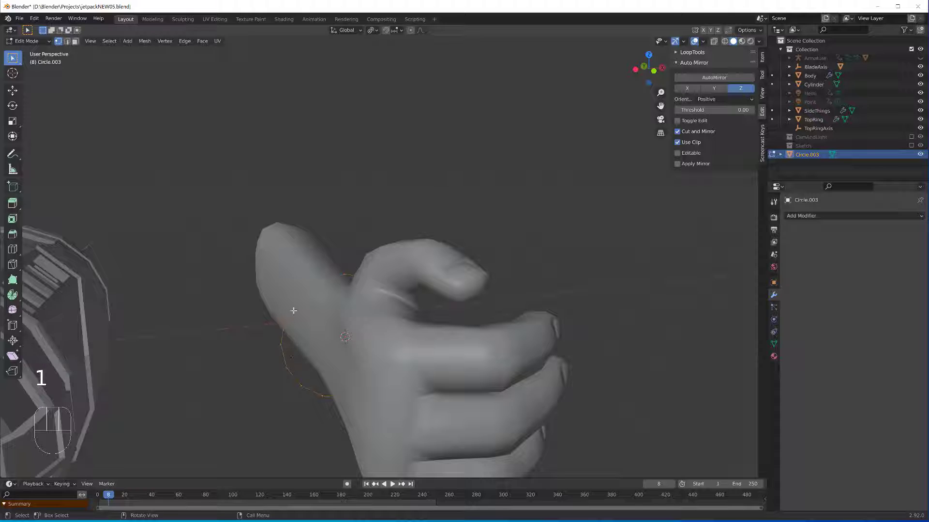
left_click_drag(293, 311, 267, 376)
key("ctrl+x")
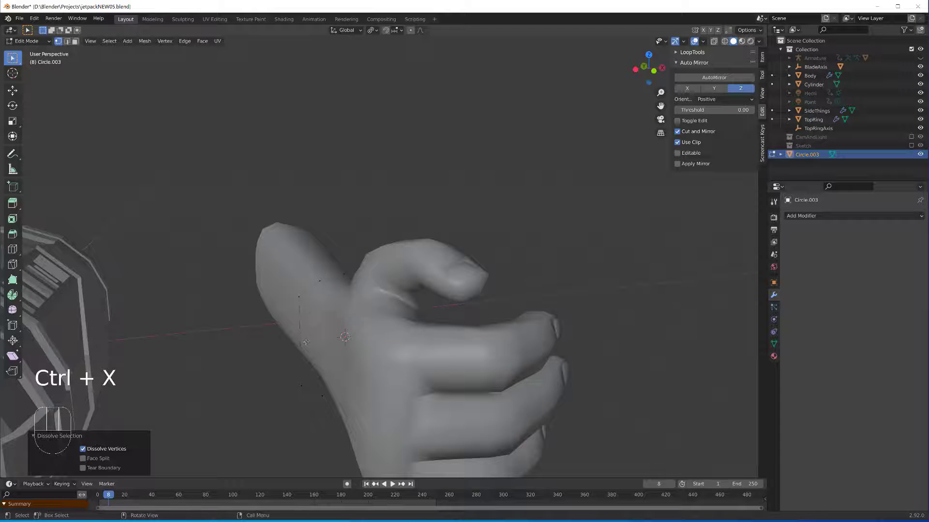
middle_click_drag(306, 342, 277, 343)
key("Tab")
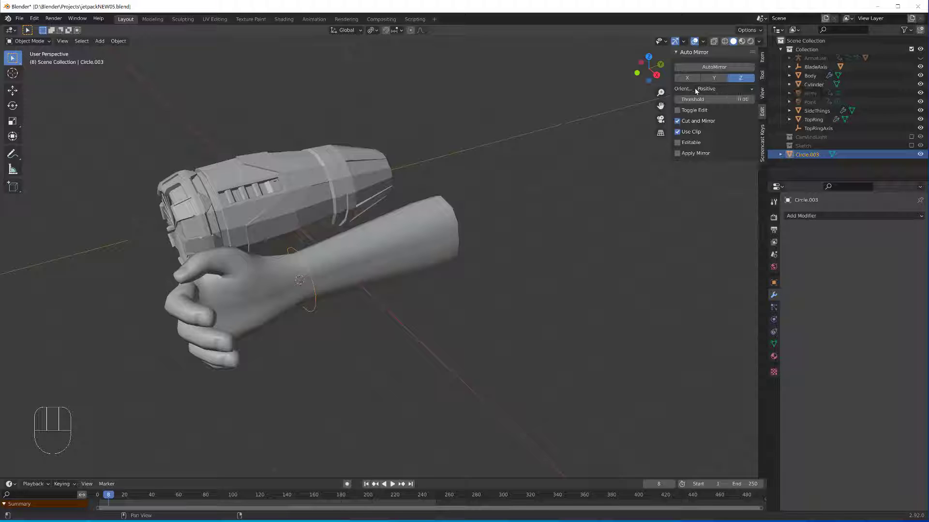
- Try mirroring the wrist circle across the Z axis with AutoMirror, and undo it
scroll(337, 227, "up", 2)
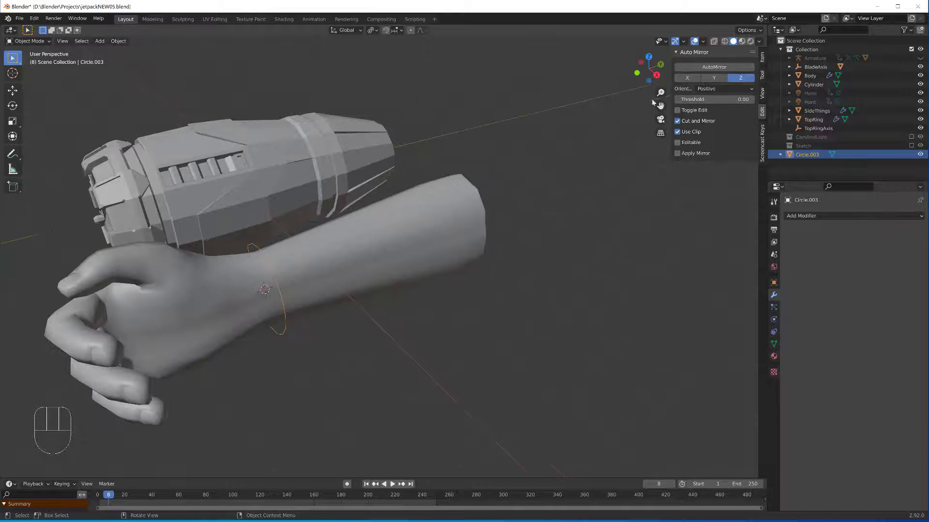
left_click(698, 68)
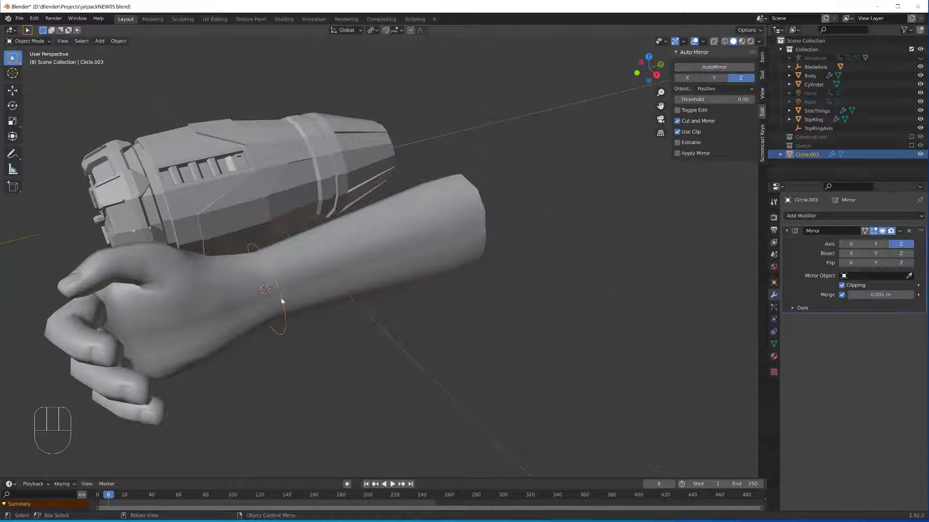
middle_click_drag(282, 301, 300, 307)
key("ctrl+z")
- Extrude all edges of the wrist circle about 0.41 m along Y into a cuff band
key("Tab")
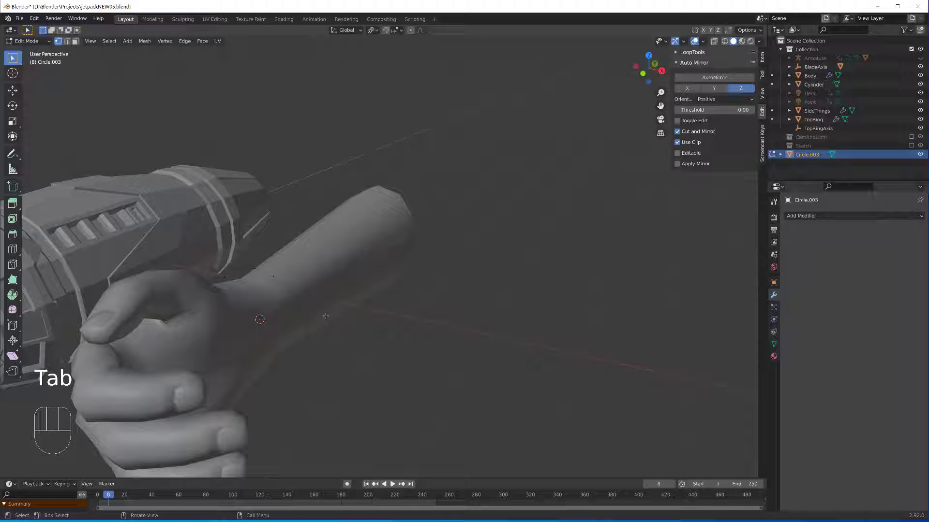
key("2")
key("a")
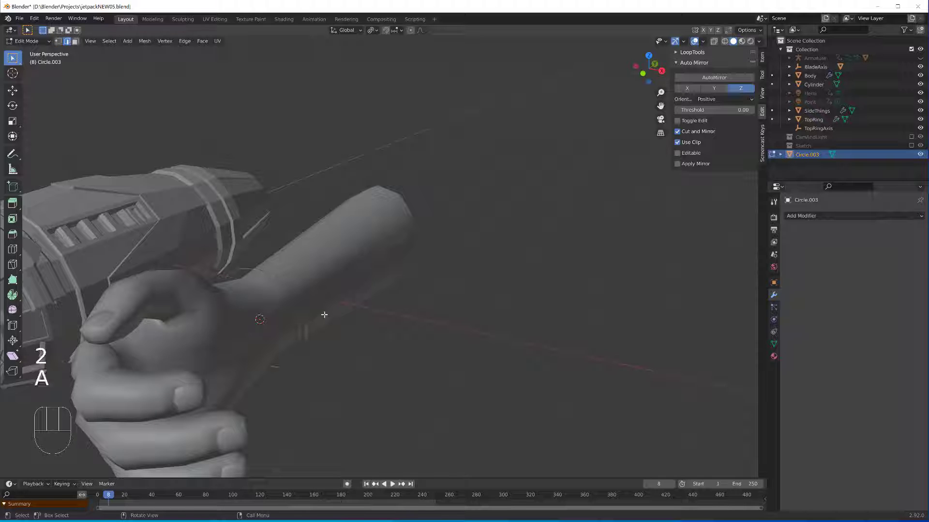
middle_click_drag(324, 315, 283, 316)
key("e")
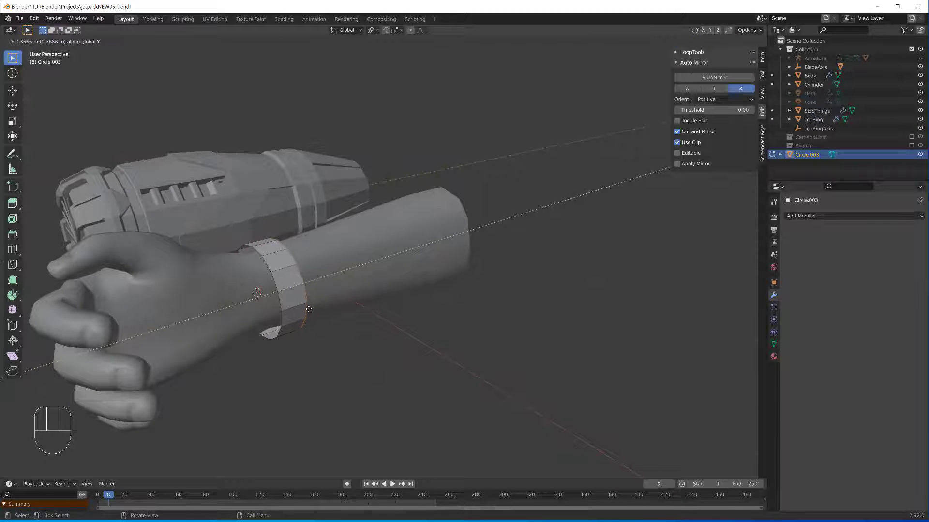
left_click(312, 308)
- Extrude the cuff's edge loop about 2.35 m along Y up the forearm and scale the new loop to about 1.23
middle_click_drag(317, 310, 270, 296)
scroll(312, 273, "up", 2)
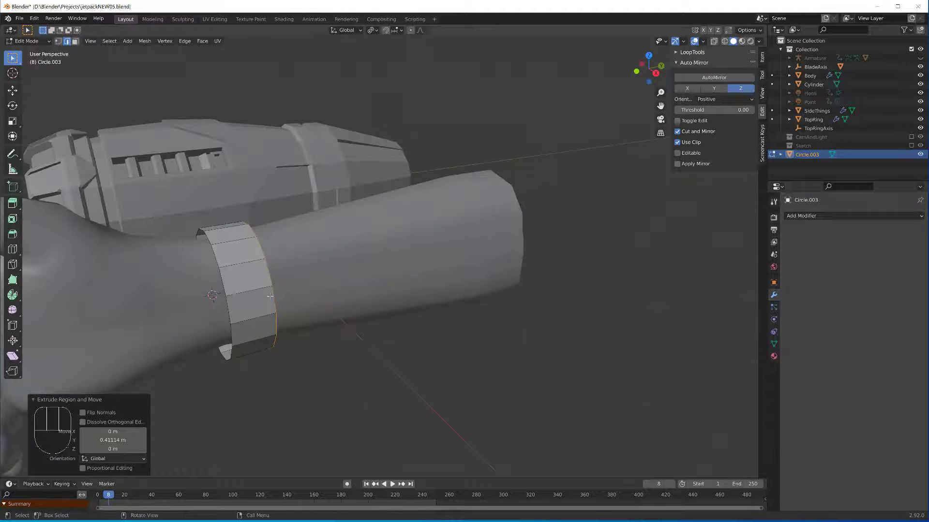
key("e")
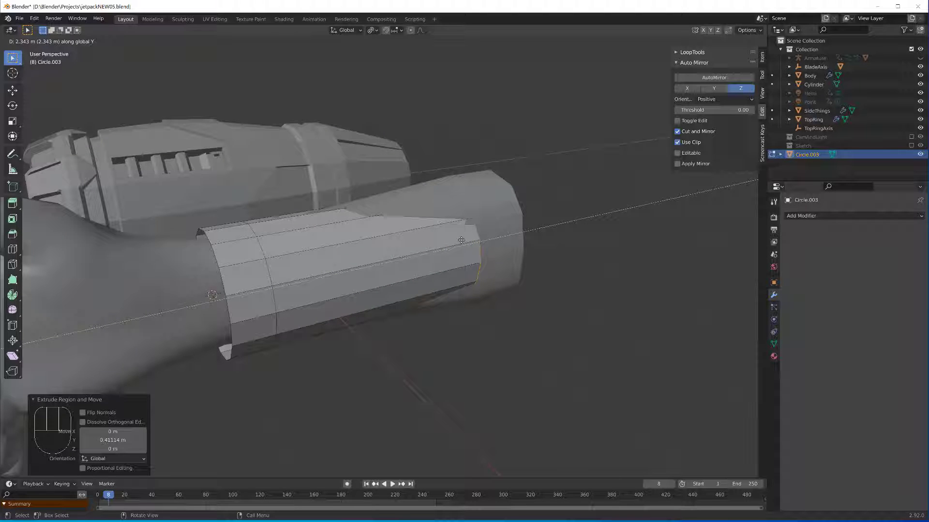
left_click(461, 240)
key("s")
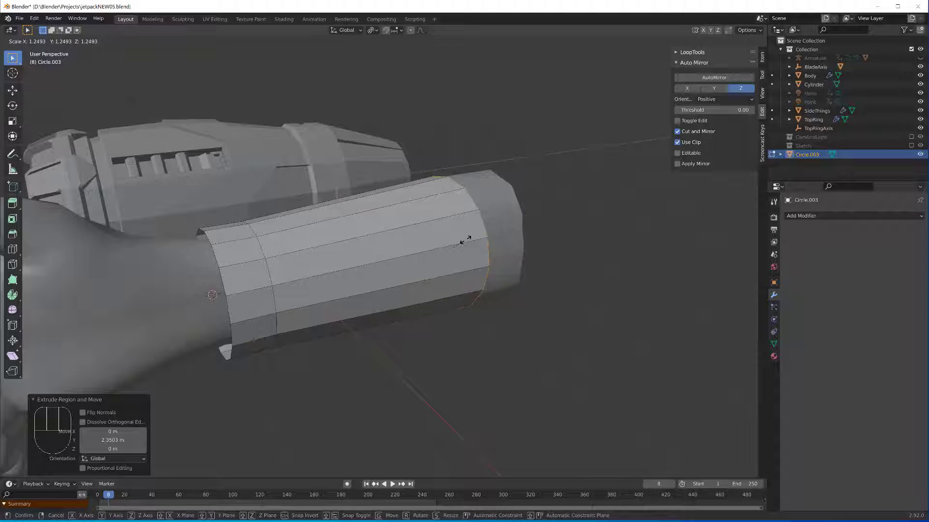
left_click(464, 241)
- Examine how the extruded sleeve fits around the forearm from several sides
scroll(450, 243, "down", 2)
scroll(450, 243, "down", 1)
mouse_move(525, 208)
middle_mouse_down()
mouse_move(455, 213)
mouse_move(513, 212)
middle_mouse_up()
scroll(483, 194, "up", 3)
middle_click_drag(474, 138, 365, 209)
middle_click_drag(429, 251, 319, 307)
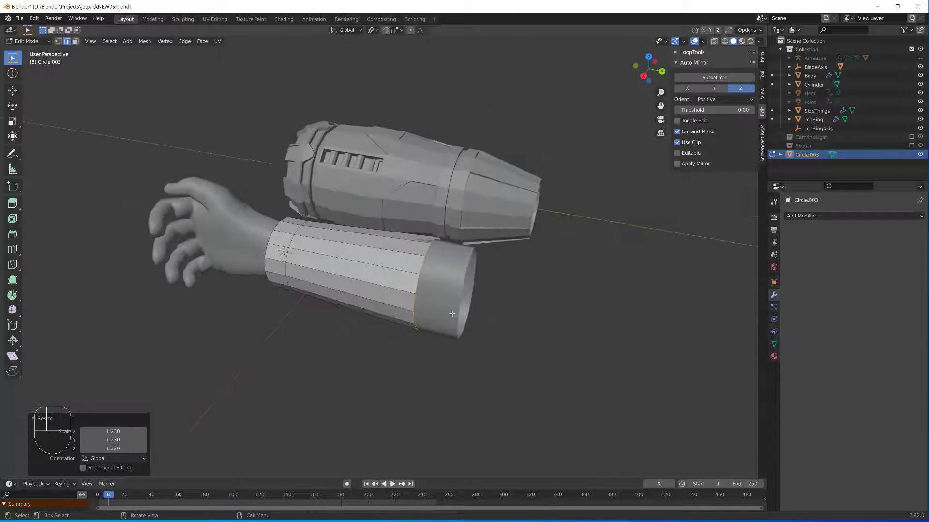
scroll(476, 311, "up", 4)
middle_click_drag(508, 239, 477, 287)
key("shift")
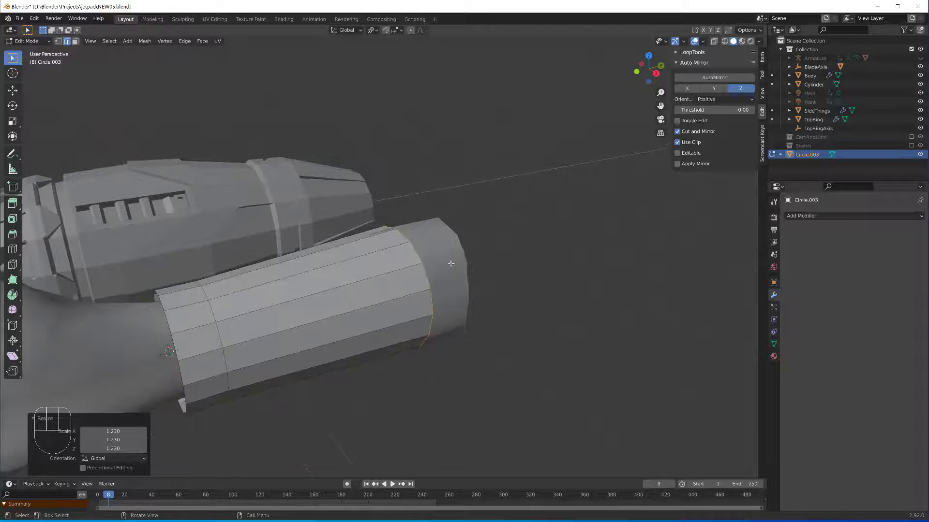
middle_click_drag(425, 240, 376, 259)
scroll(443, 289, "down", 1)
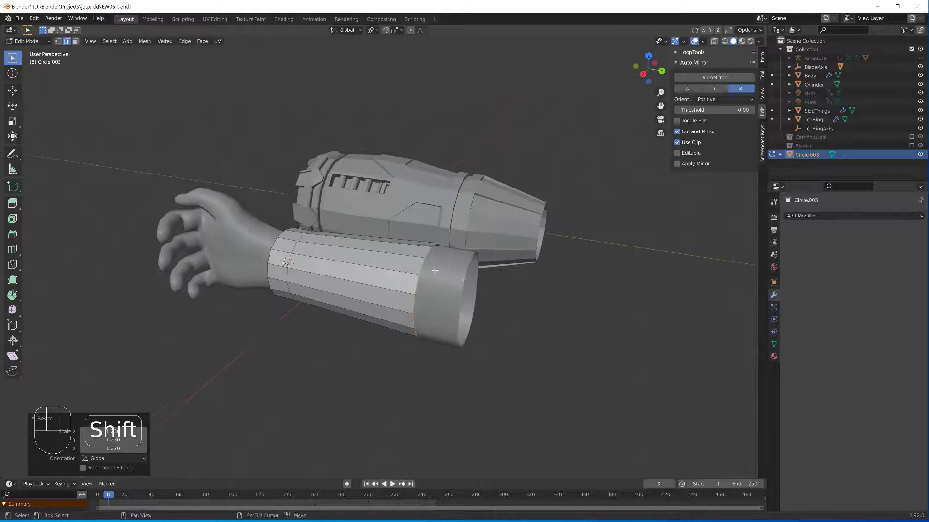
- Extrude the sleeve's end loop about 0.72 m along Y and move the new loop back about 0.12 m along Y
middle_click_drag(433, 288, 348, 288, "shift")
scroll(291, 283, "up", 2)
scroll(320, 314, "down", 3)
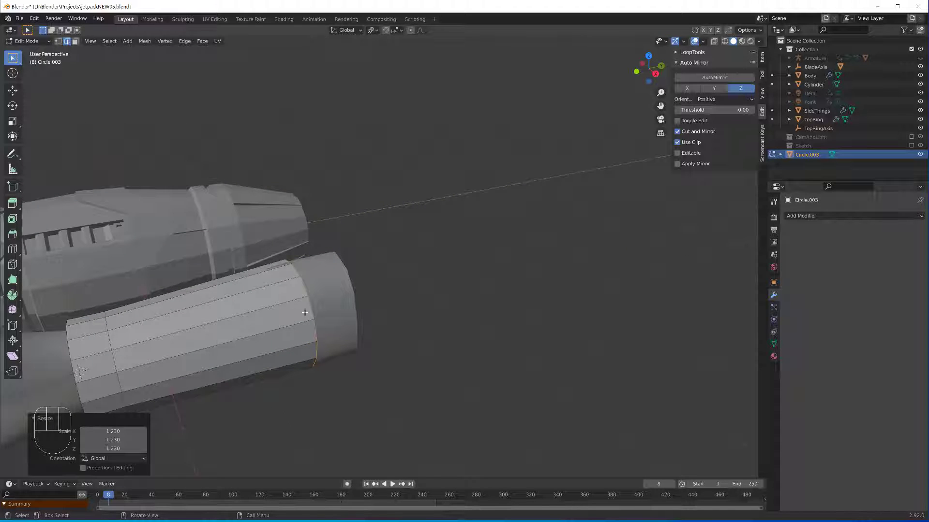
key("e")
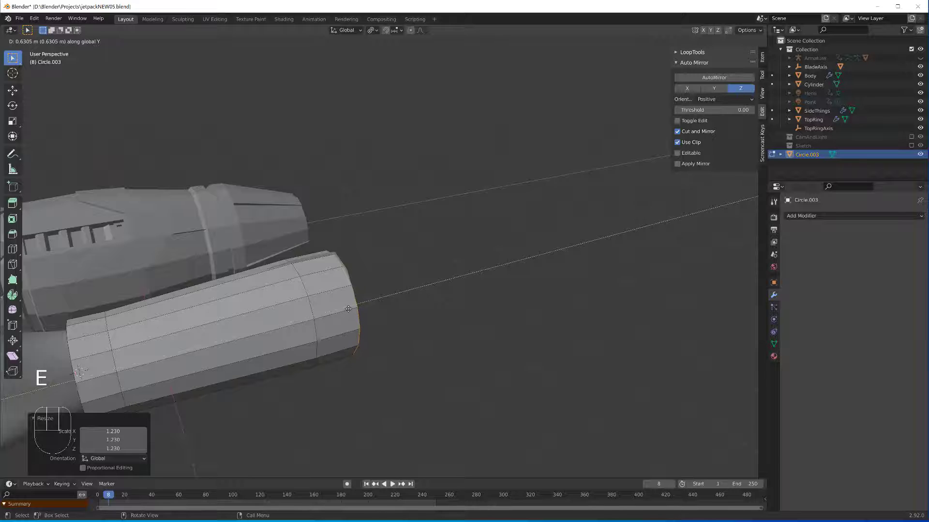
left_click(354, 308)
middle_click_drag(354, 309, 293, 289)
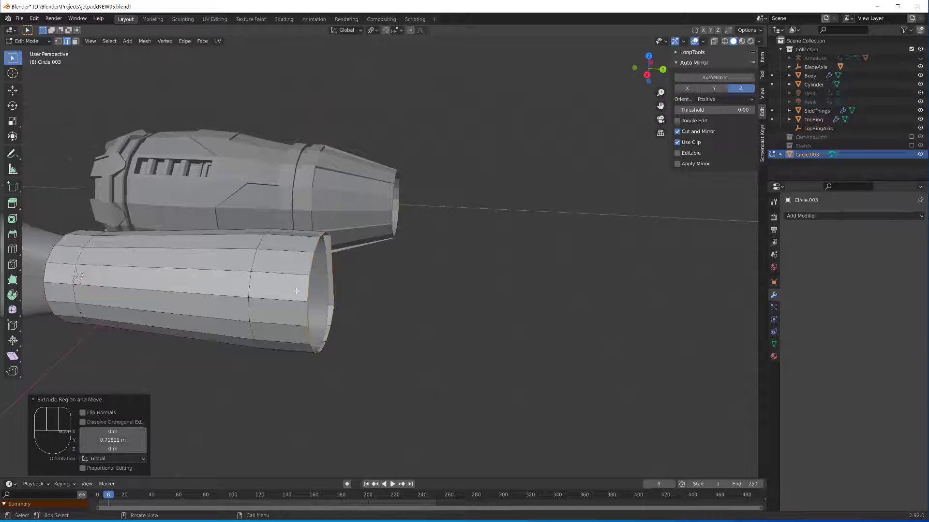
key("g")
key("y")
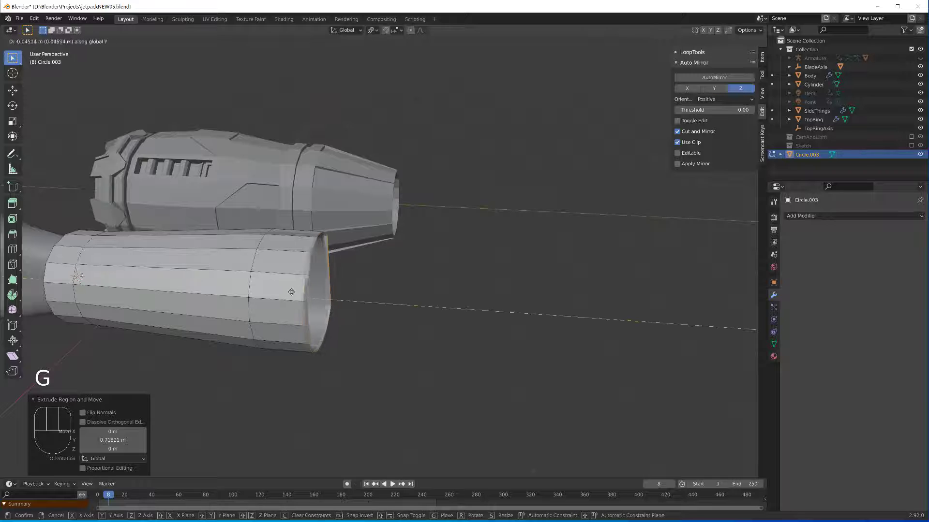
left_click(287, 293)
- Extrude the elbow-side end loop about 0.35 m along Y and scale it down to about 0.865
key("e")
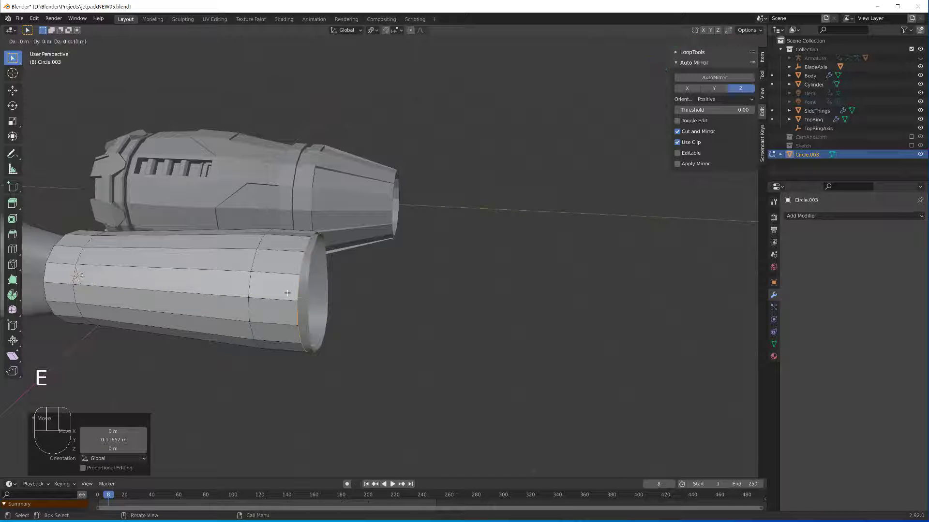
left_click(315, 295)
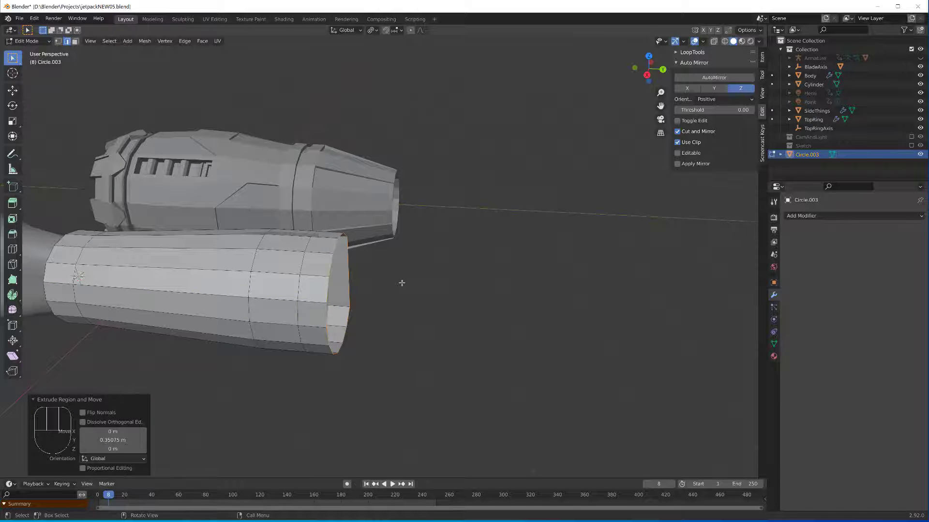
middle_click_drag(402, 283, 455, 285)
key("s")
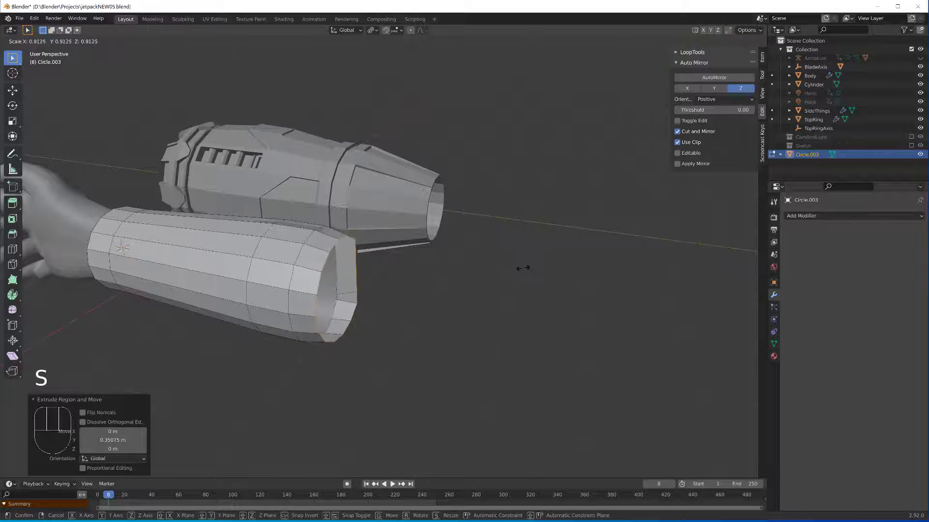
left_click(512, 270)
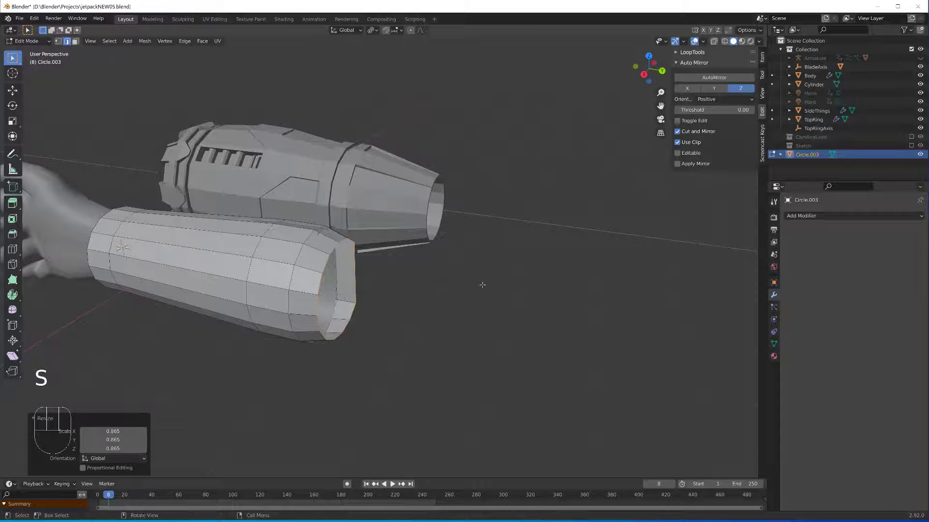
- Thicken the sleeve by extruding all its faces along their normals about 0.077 m
middle_click_drag(384, 290, 304, 308)
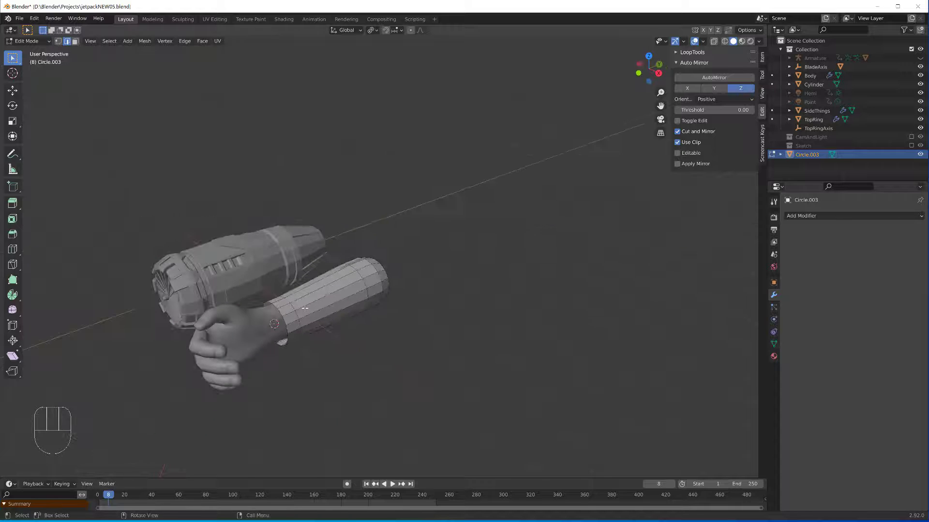
scroll(315, 322, "up", 3)
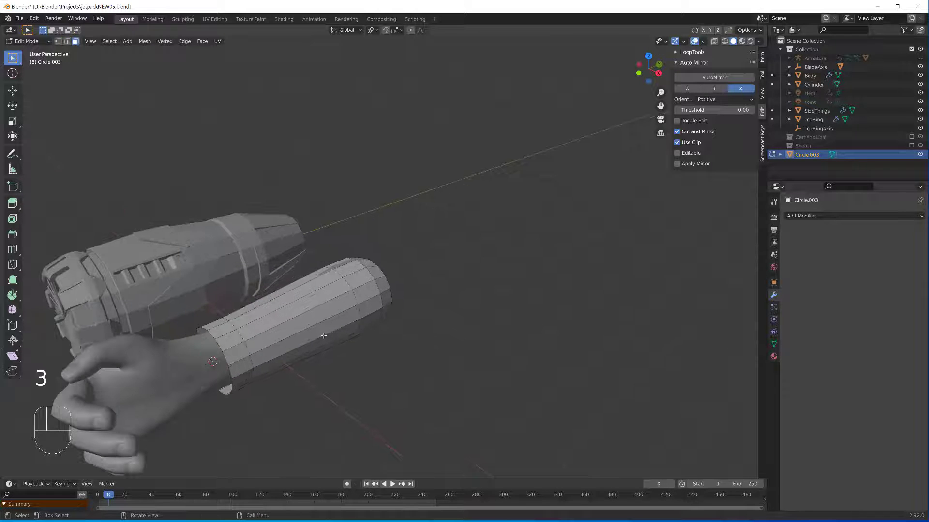
key("a")
middle_click_drag(323, 335, 344, 331)
key("alt+e")
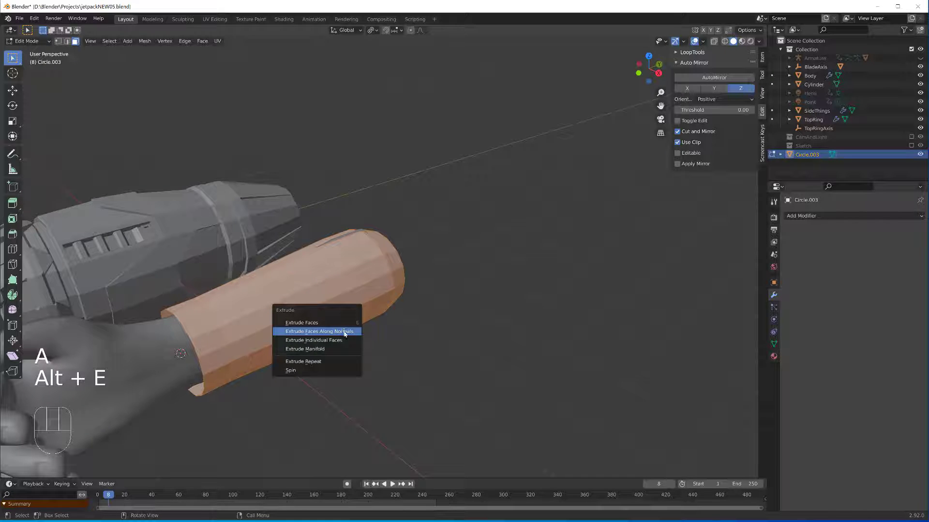
left_click(344, 333)
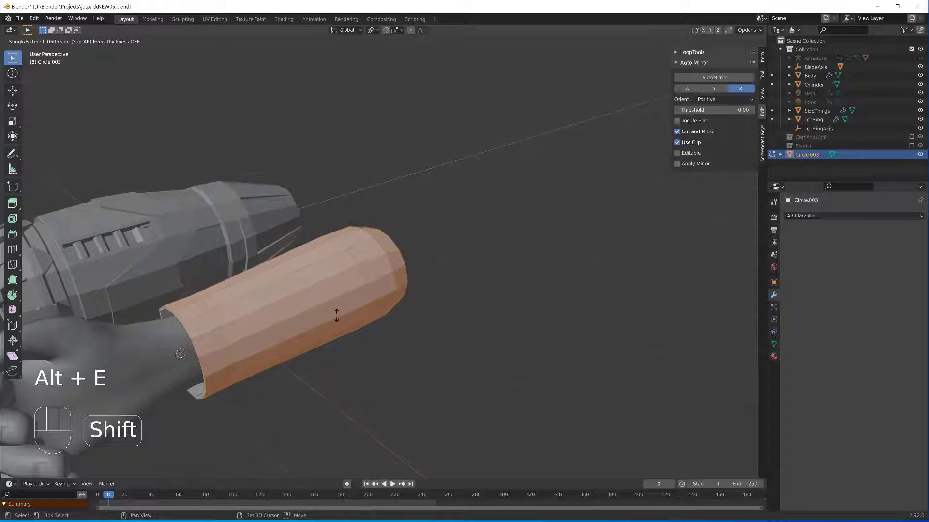
left_click(329, 353)
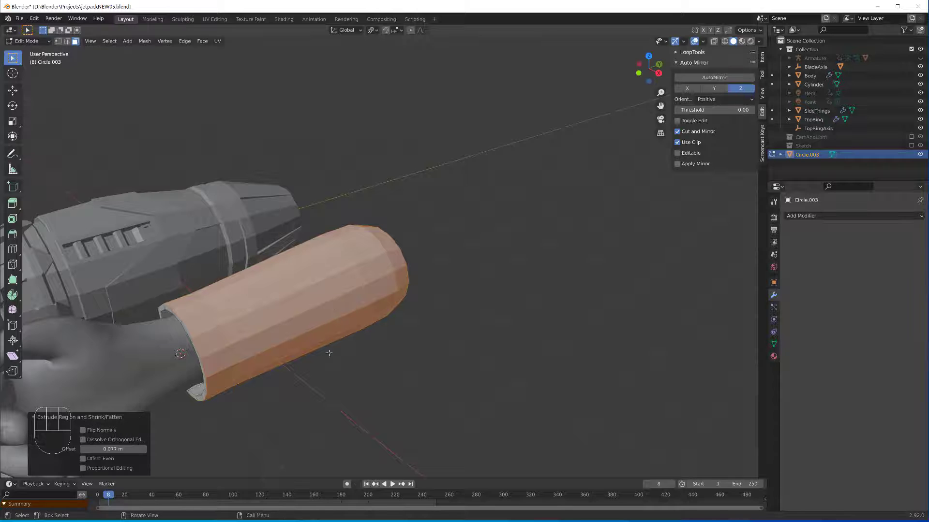
- Extrude the wrist-end ring, the elbow-side ring and the lengthwise faces facing the jetpack along their normals about 0.09 m
left_click(305, 366)
middle_click_drag(253, 406, 334, 292)
middle_click_drag(233, 278, 291, 292, "shift")
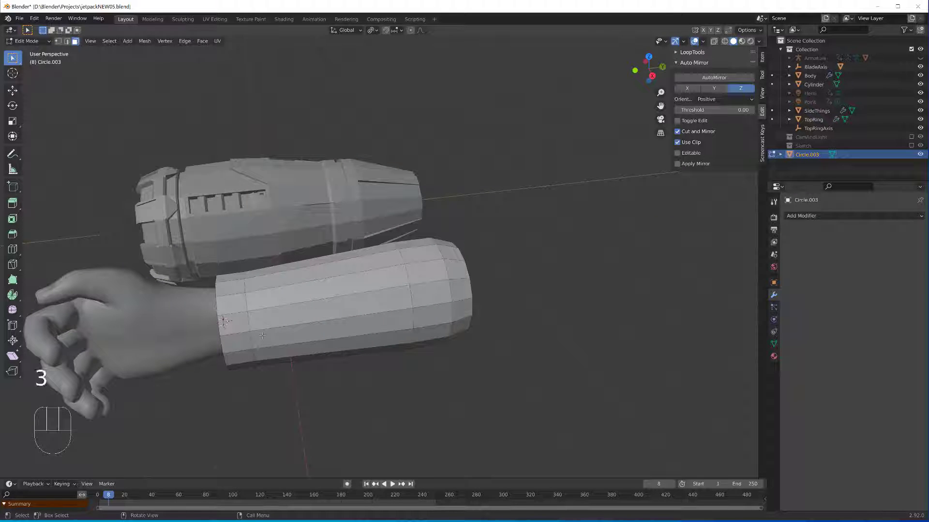
left_click(238, 314, "alt")
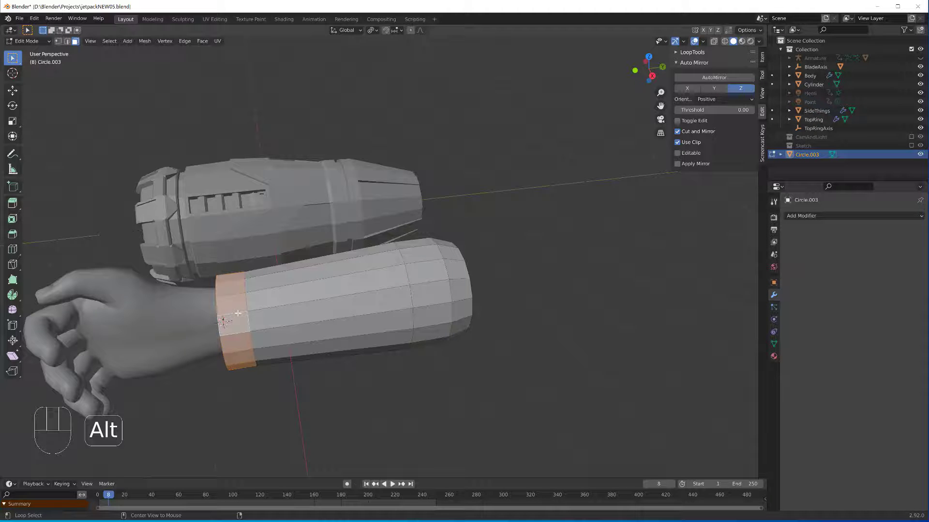
left_click(421, 283, "alt+shift")
middle_click_drag(421, 283, 331, 324)
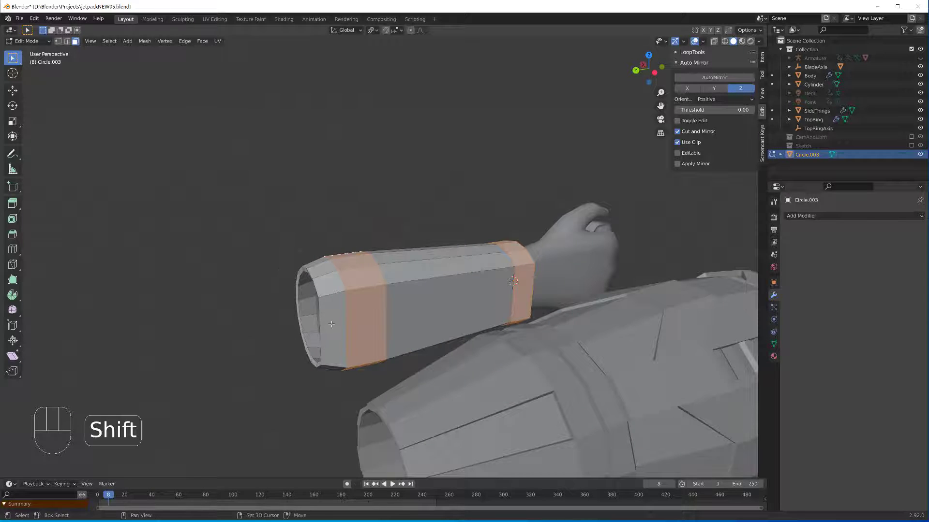
left_click(331, 324, "shift")
left_click(435, 303, "shift")
middle_click_drag(399, 313, 367, 377)
left_click(412, 320, "shift")
left_click(319, 320, "shift")
left_click(372, 301, "shift")
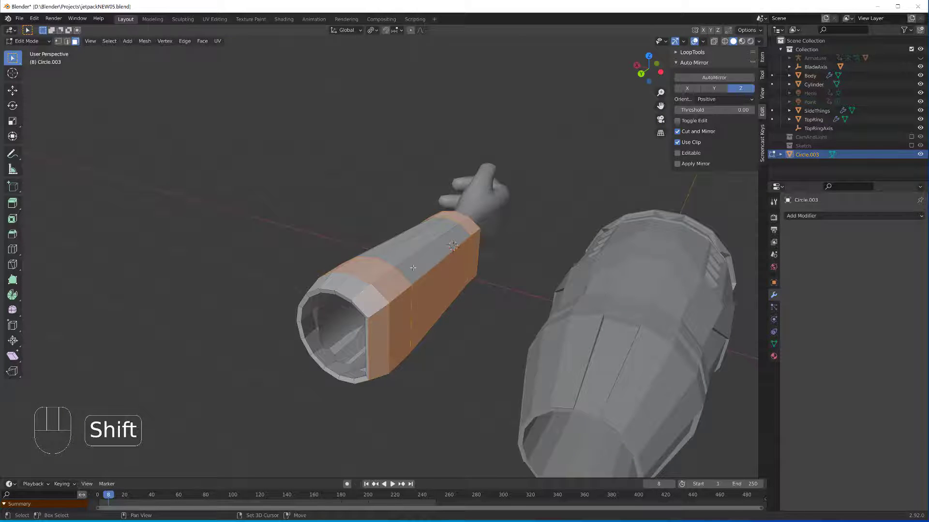
left_click(414, 266, "shift")
middle_click_drag(422, 272, 466, 277)
key("alt+e")
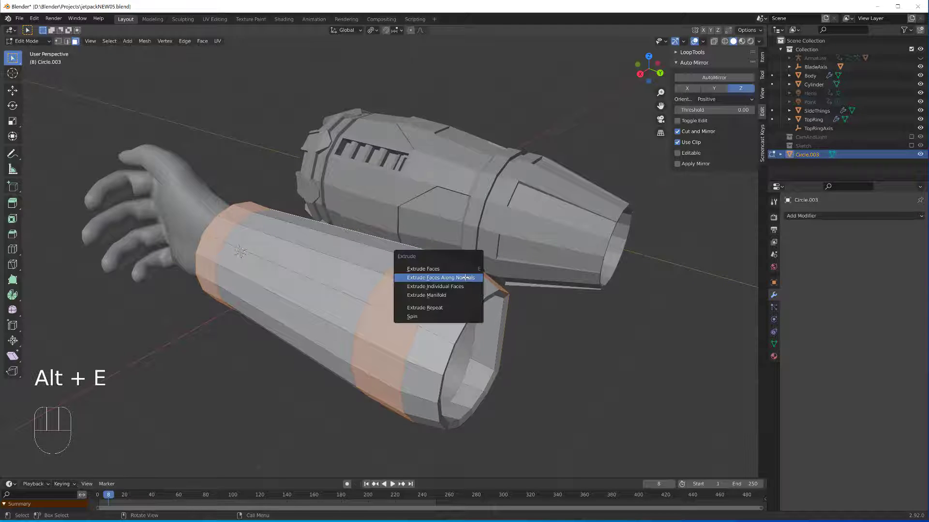
left_click(465, 278)
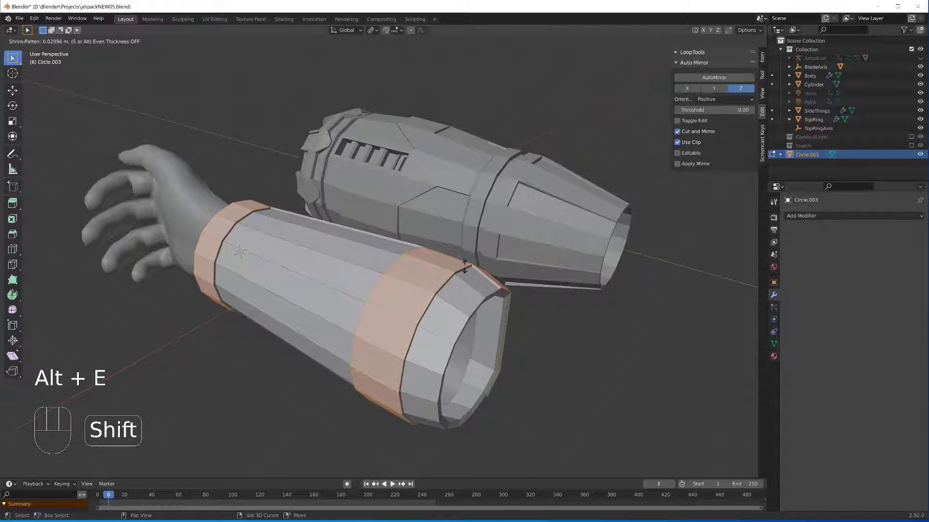
left_click(456, 240)
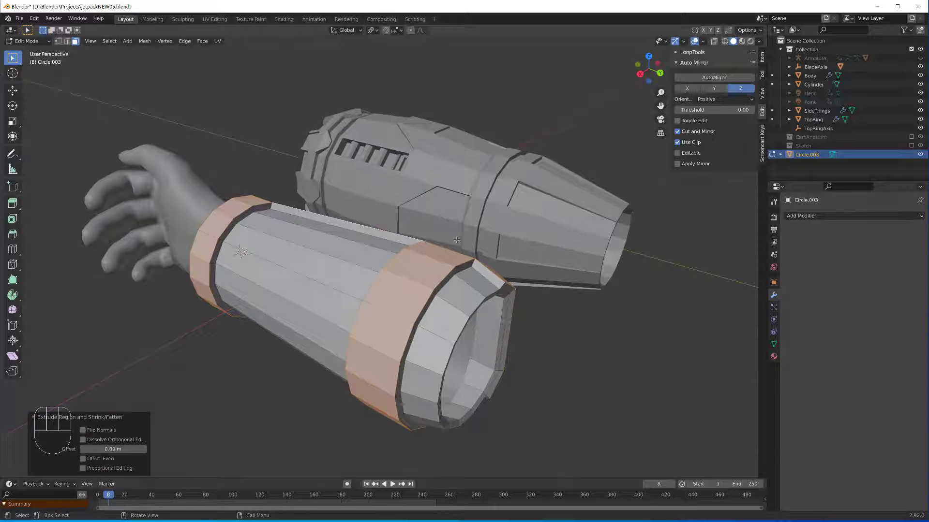
left_click(388, 218)
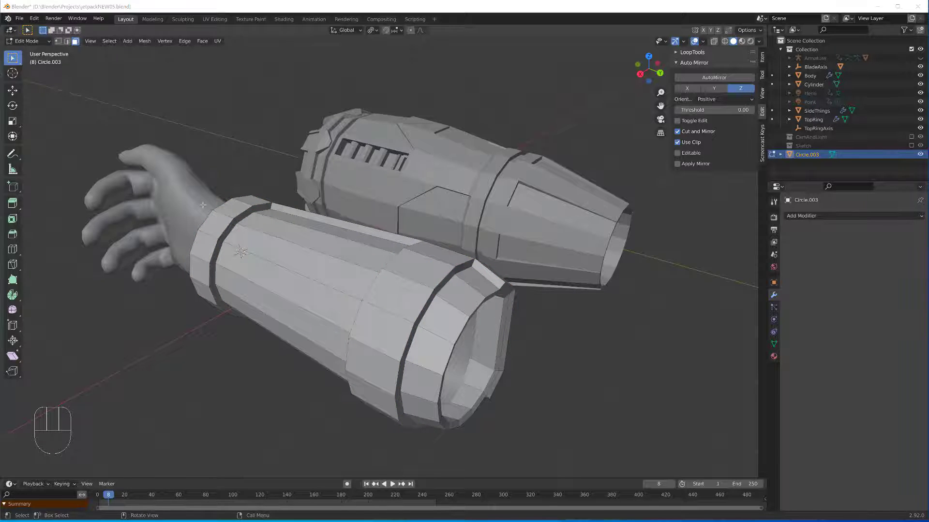
- Add one loop cut around the sleeve's recessed middle section, slid toward the wrist with a factor of about 0.23
middle_click_drag(202, 205, 335, 286)
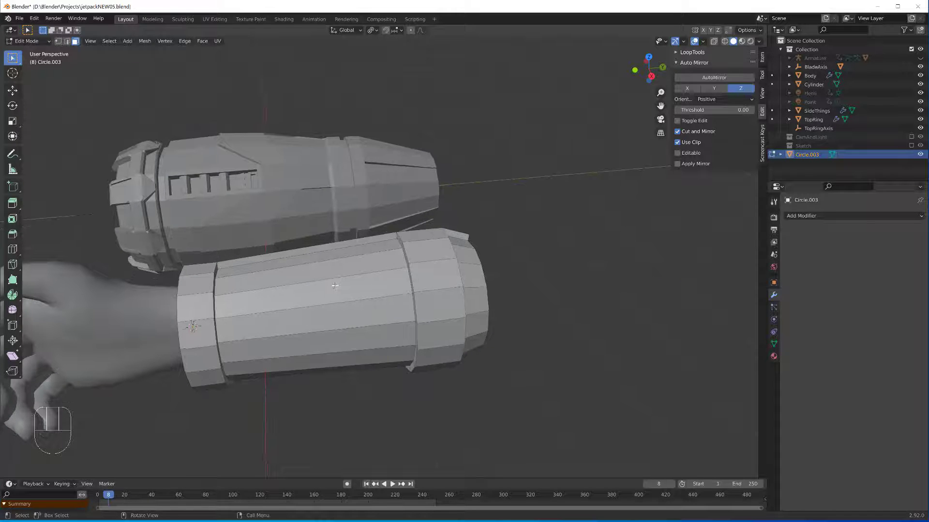
key("ctrl+r")
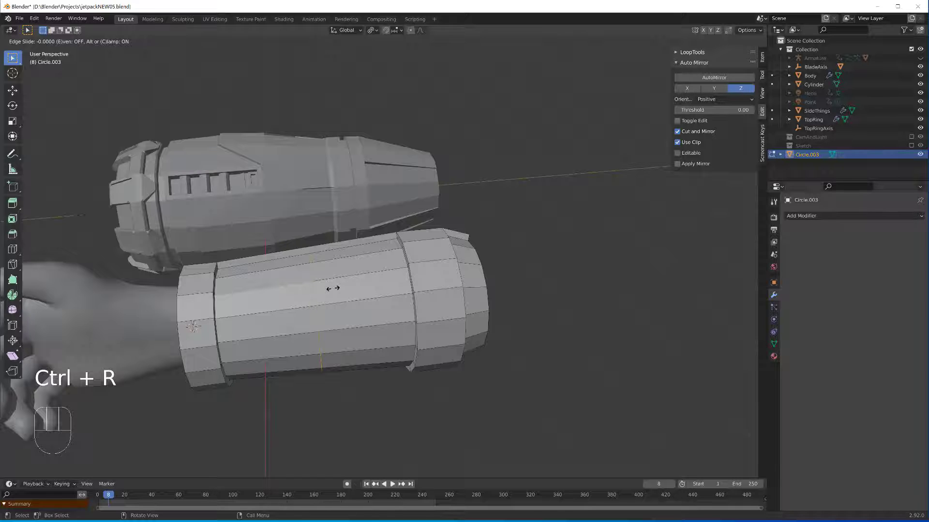
left_click(310, 290)
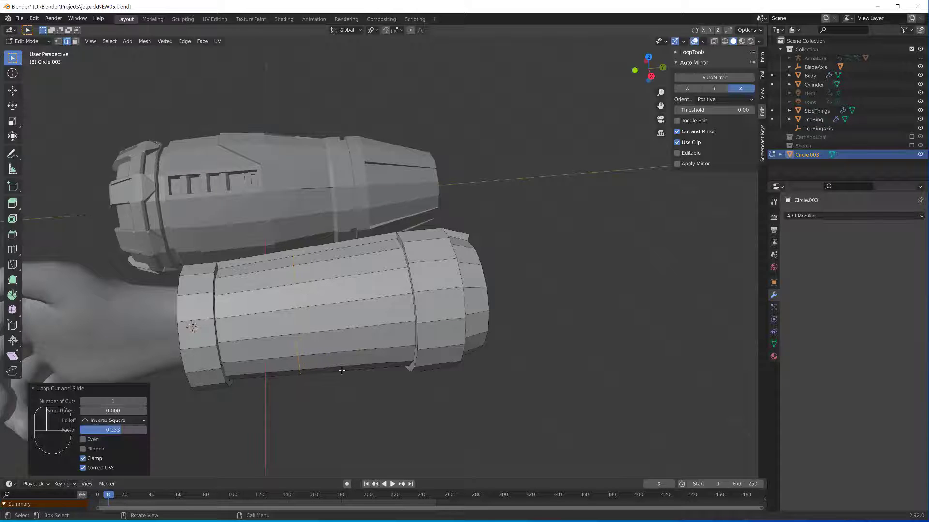
- Mirror the sleeve across its Z axis with AutoMirror
middle_click_drag(343, 406, 240, 335)
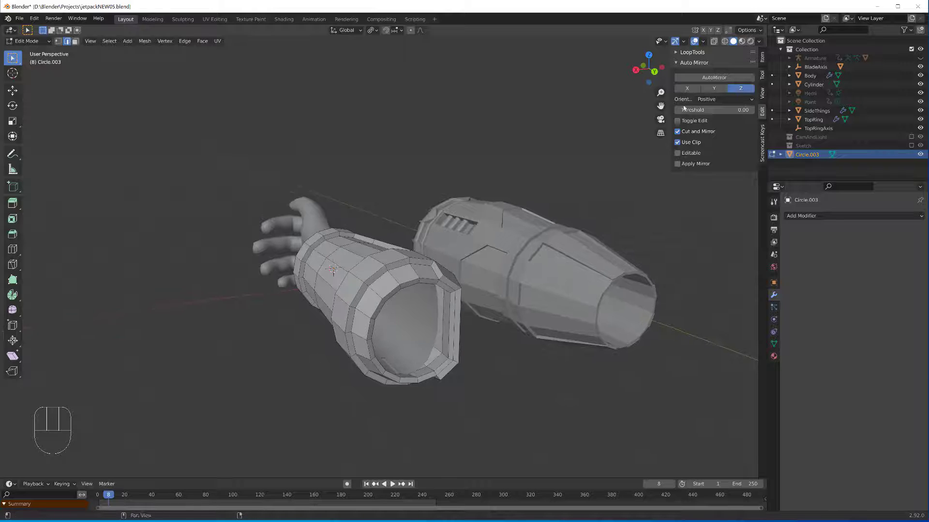
left_click(707, 79)
scroll(268, 269, "down", 2)
middle_click_drag(267, 269, 291, 317)
scroll(290, 316, "up", 2)
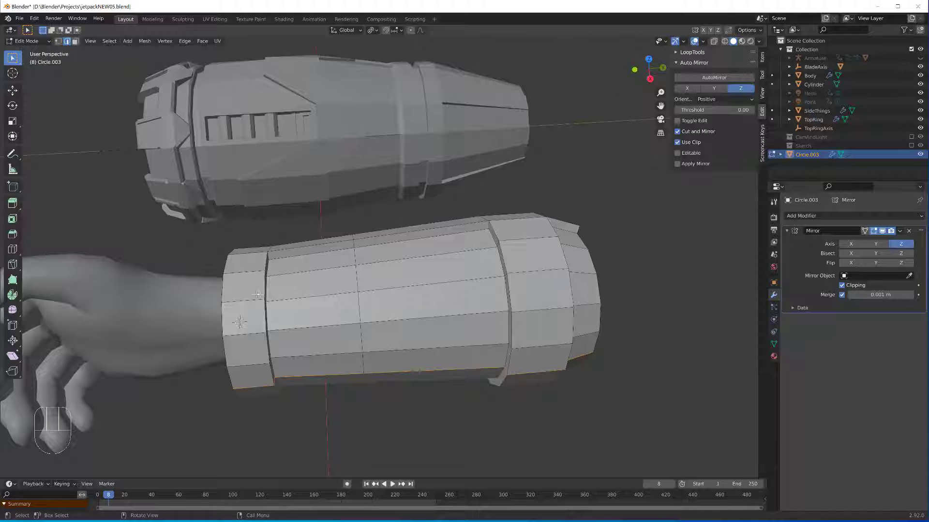
- Try to bevel the edge loop between the wrist cuff and the recessed section with a width of about 0.033 m
key("2")
key("alt")
left_click(264, 261, "alt")
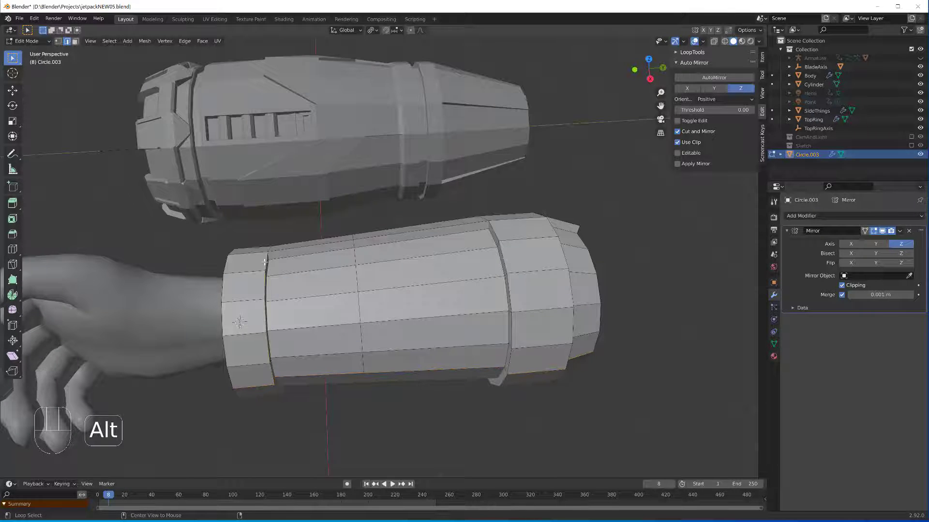
key("ctrl+b")
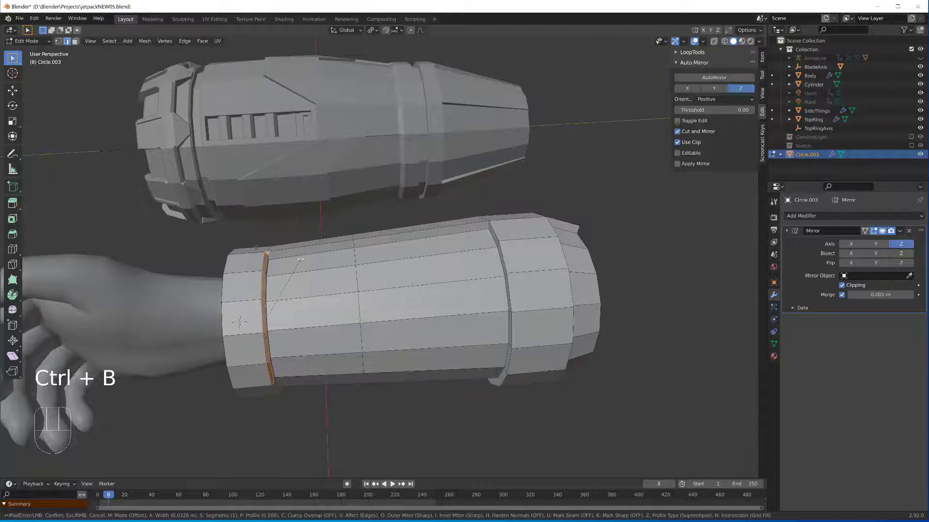
left_click(290, 247)
scroll(256, 263, "up", 2)
middle_click_drag(256, 264, 232, 286)
scroll(216, 289, "up", 2)
scroll(199, 289, "down", 1)
key("ctrl")
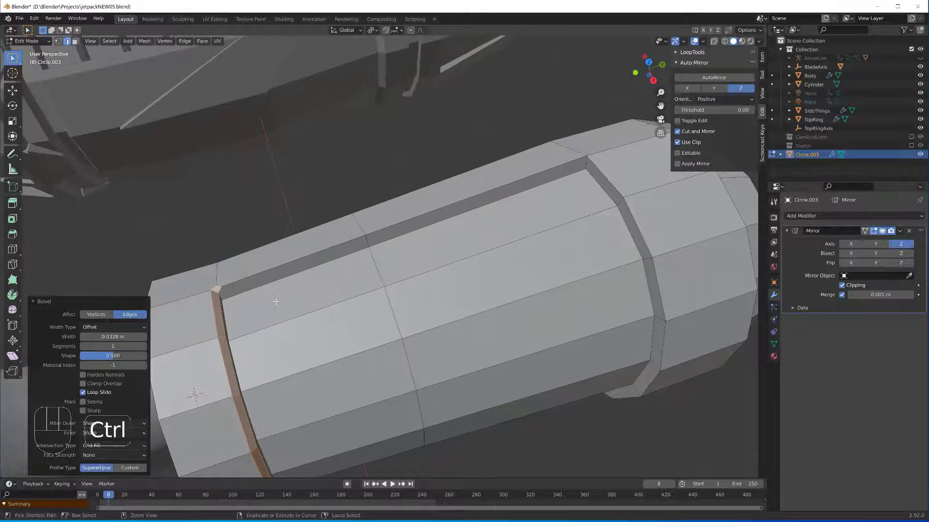
key("ctrl+r")
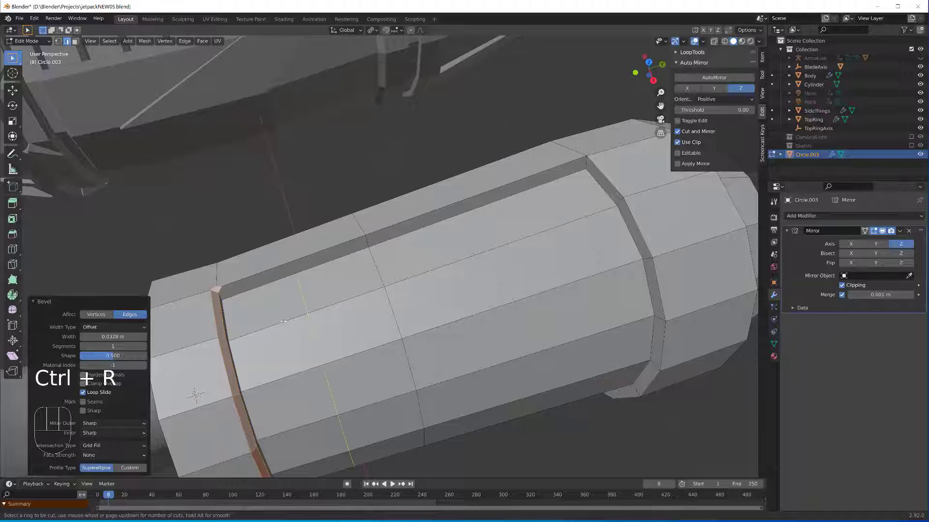
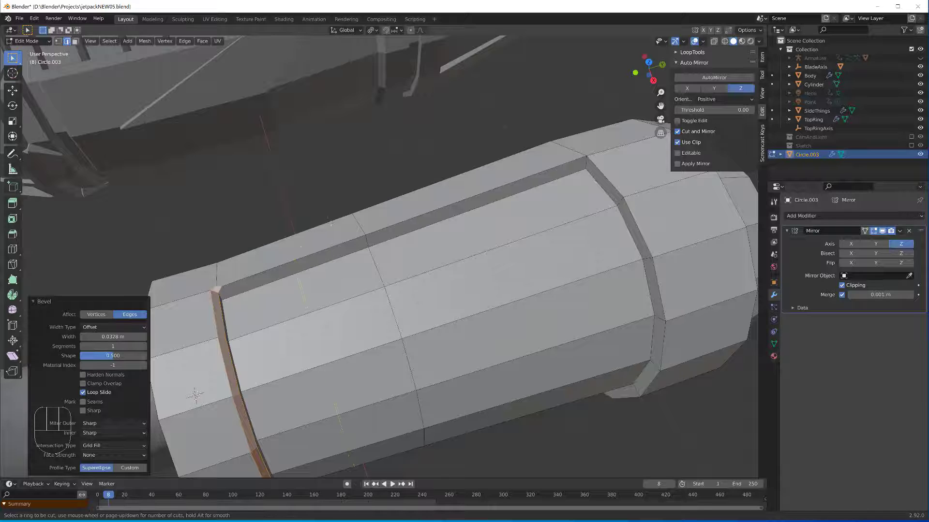
key("Escape")
right_click(299, 192)
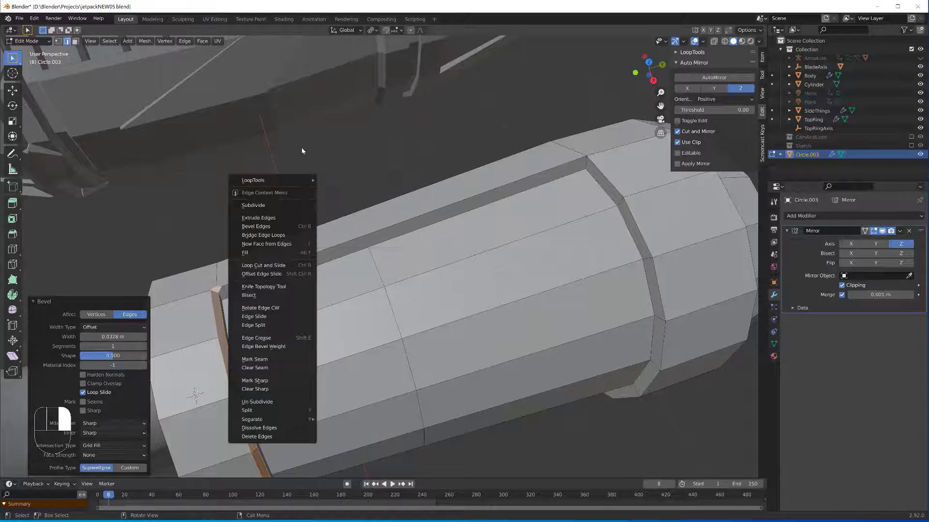
key("F5")
scroll(356, 354, "down", 4)
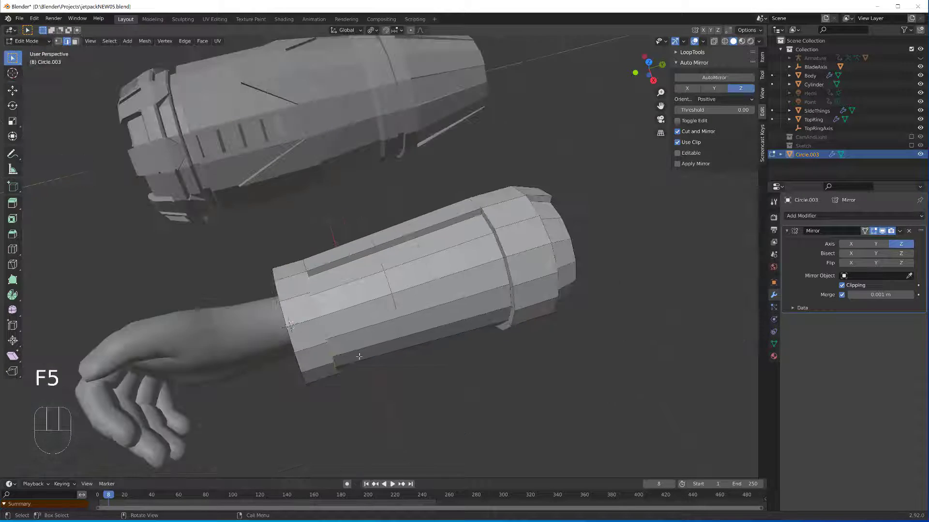
- Slide the middle edge loop's segments around the sleeve's mirror centre toward the wrist so the loop steps diagonally
middle_click_drag(357, 354, 296, 314)
scroll(287, 313, "up", 3)
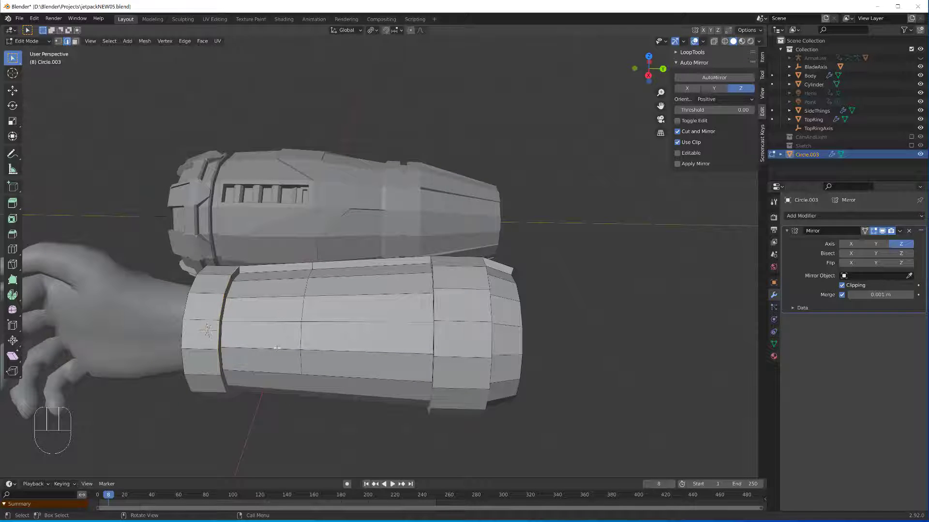
key("2")
middle_click_drag(294, 350, 308, 308)
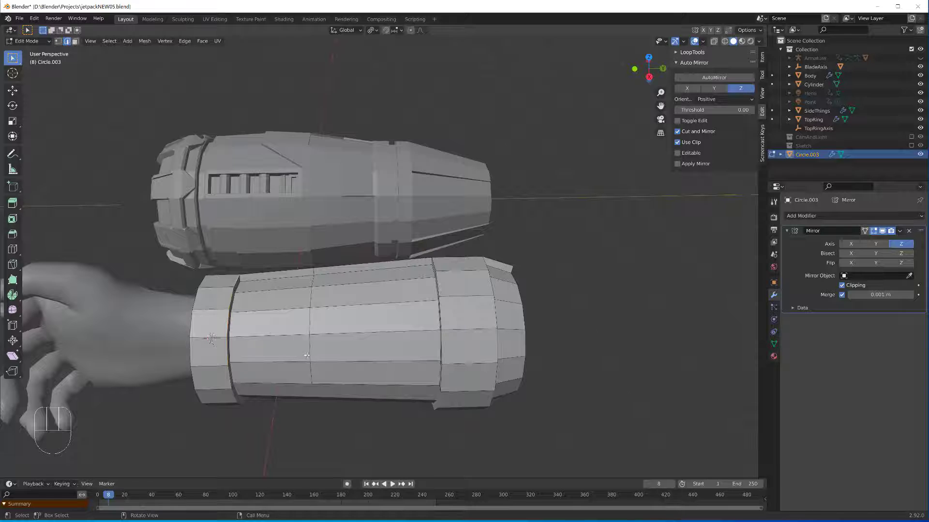
middle_click_drag(307, 358, 304, 350)
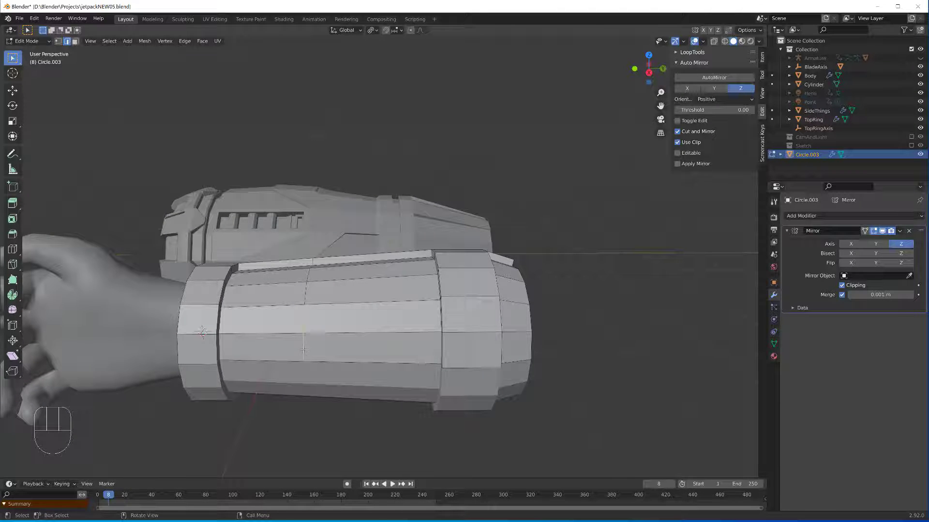
key("g")
key("g")
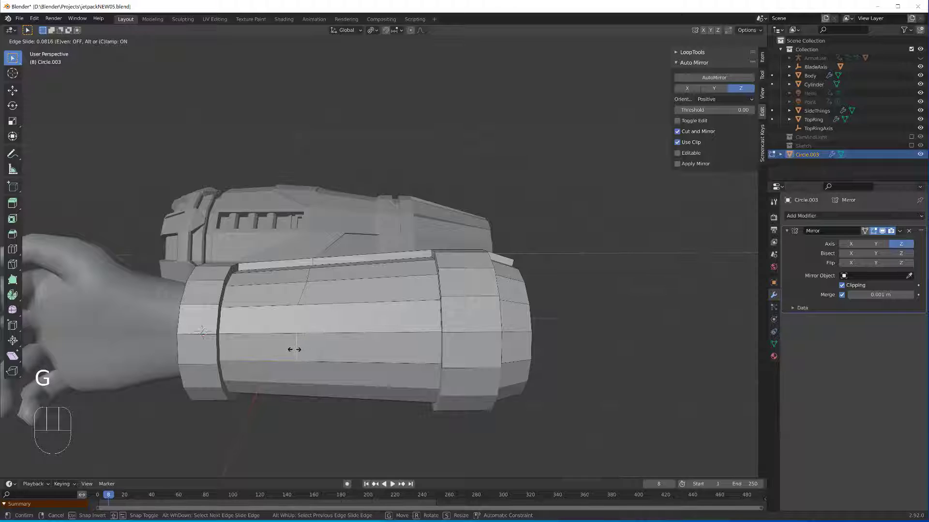
key("Tab")
key("Tab")
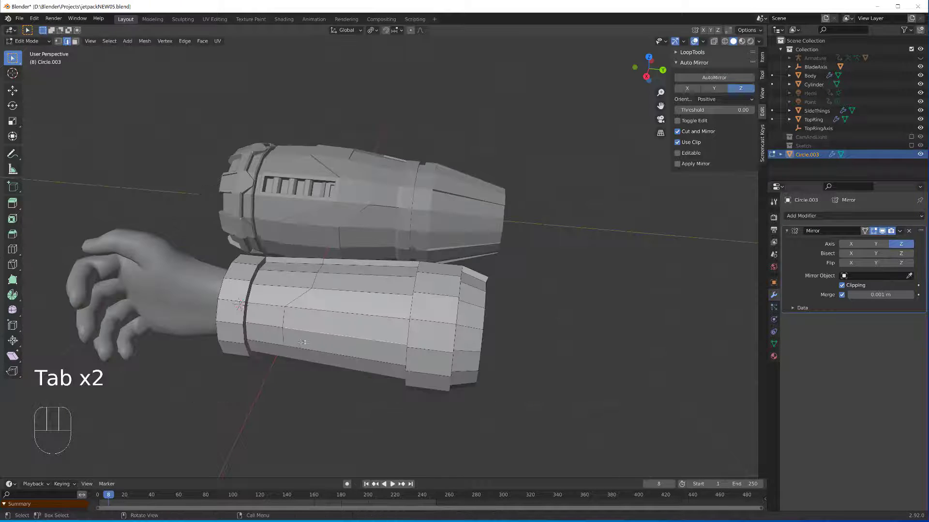
- Duplicate the recessed faces between the wrist cuff and the stepped edge loop in place and separate them into a new object
scroll(298, 341, "up", 1)
key("3")
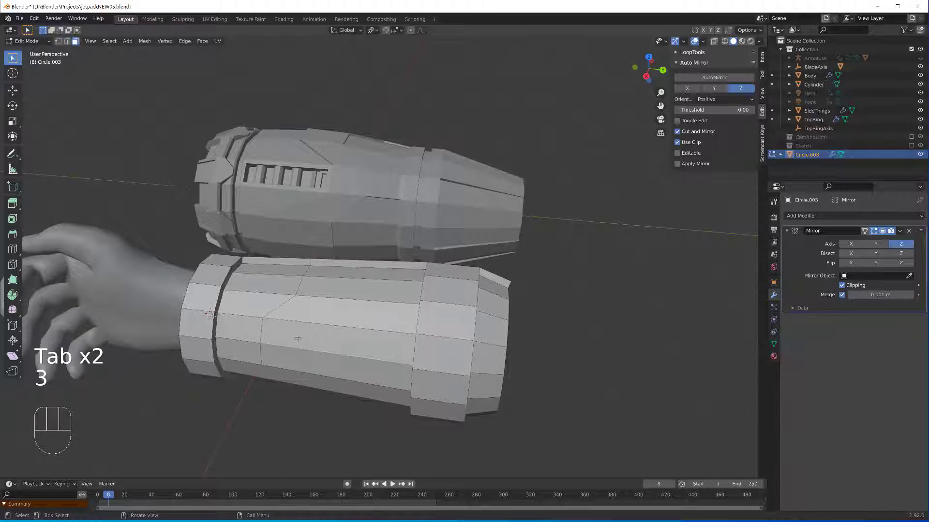
middle_click_drag(301, 325, 396, 309, "shift")
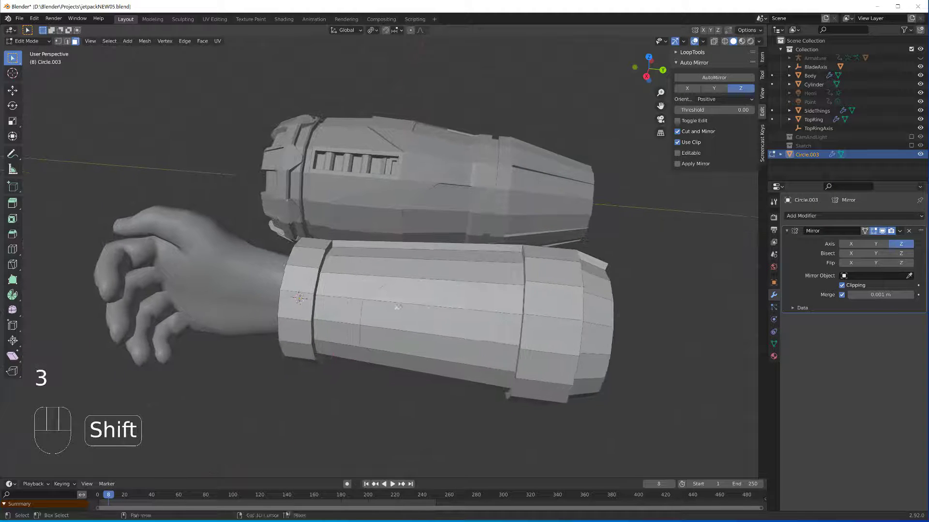
scroll(347, 348, "up", 1)
left_click(338, 351)
left_click(329, 321, "shift")
left_click(349, 293, "shift")
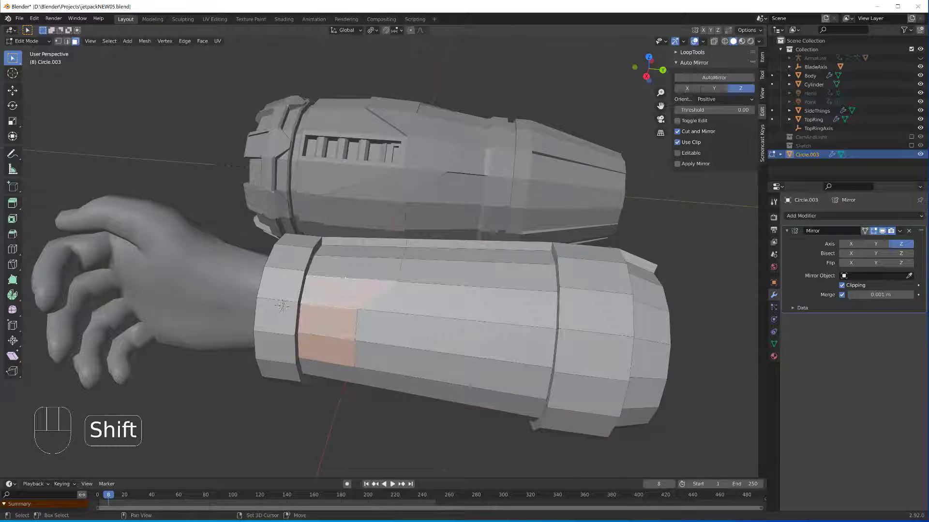
left_click(348, 256, "shift")
left_click(348, 254, "shift")
middle_click_drag(348, 254, 434, 322)
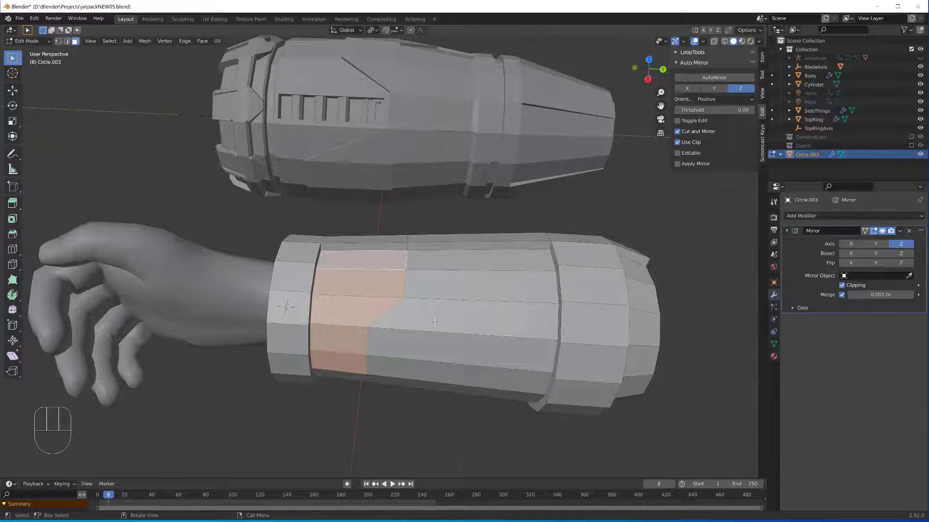
key("shift+d")
right_click(435, 322)
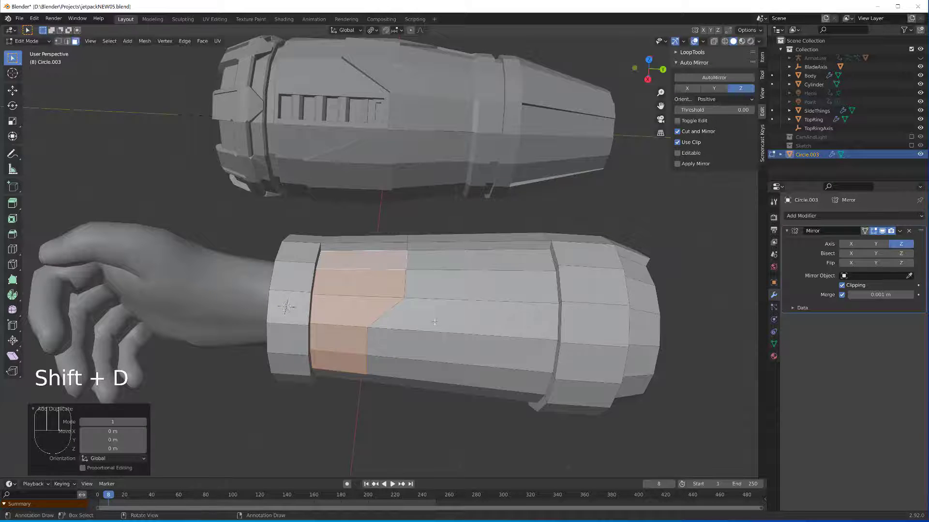
key("p")
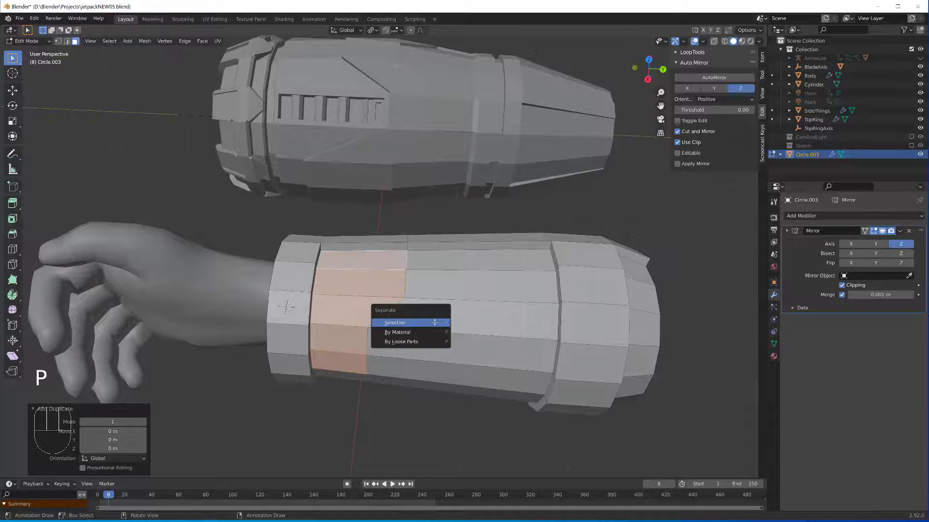
left_click(435, 323)
- Cut an edge loop through the separated wrist panel parallel to its stepped edge, slid close to the wrist cuff with a factor of about 0.9
key("Tab")
left_click(363, 297)
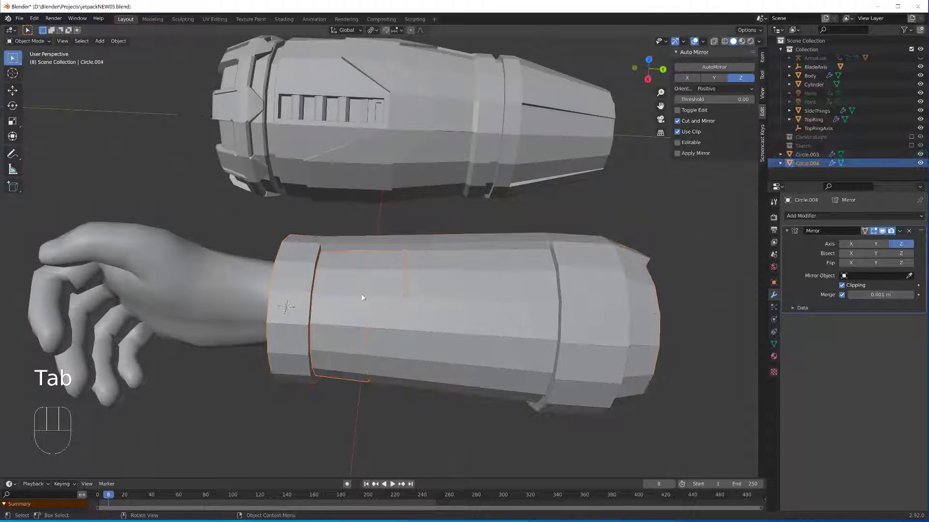
key("Tab")
middle_click_drag(375, 368, 400, 310)
middle_click_drag(400, 309, 402, 356, "shift")
scroll(402, 356, "up", 1)
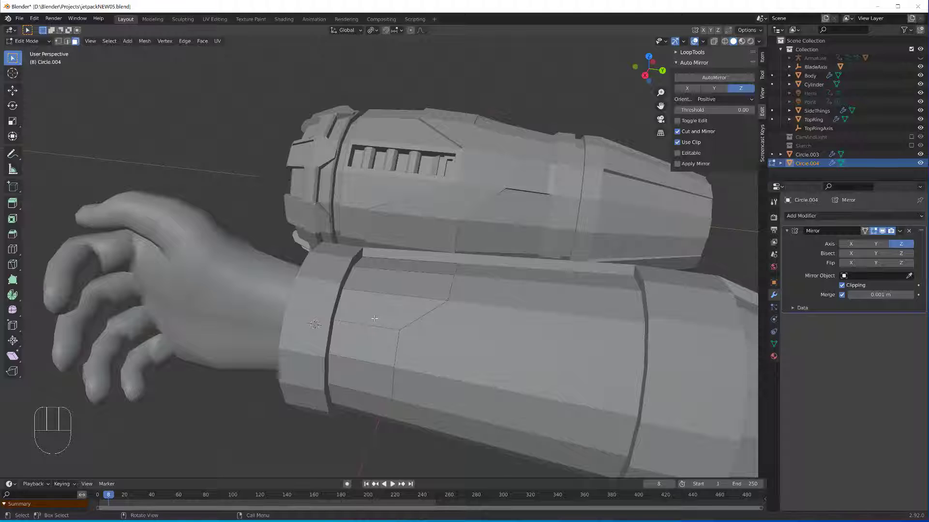
key("ctrl+r")
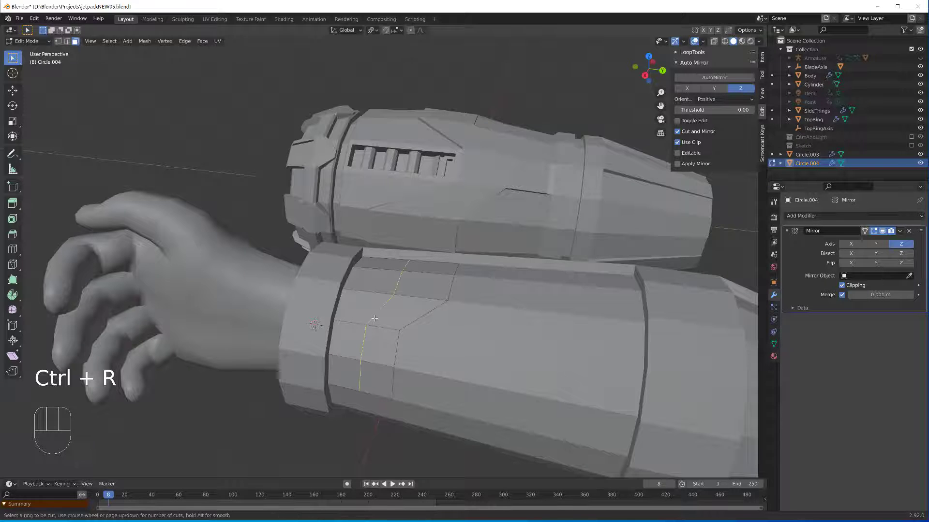
left_click(375, 319)
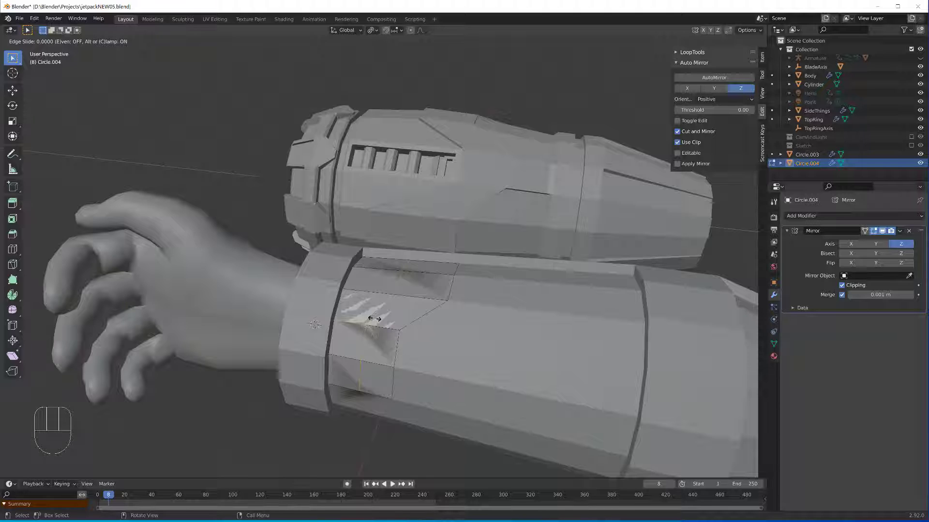
key("e")
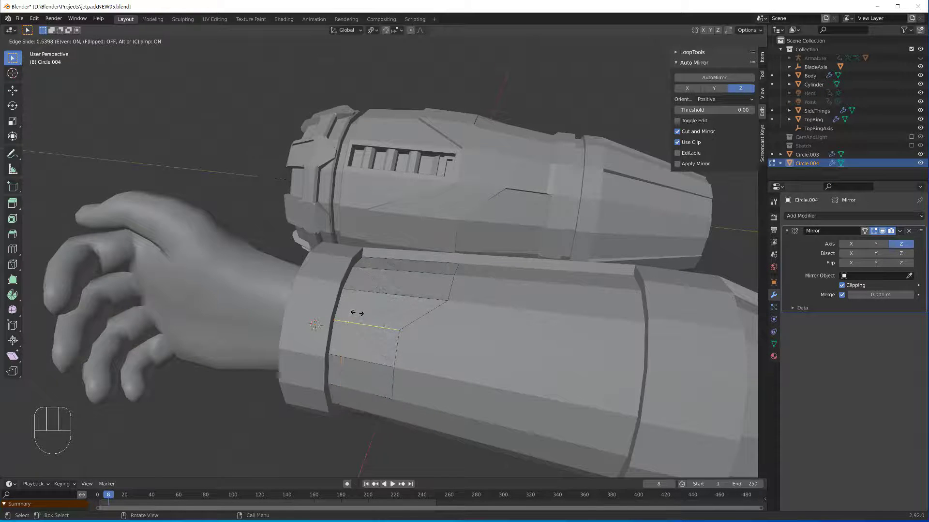
key("f")
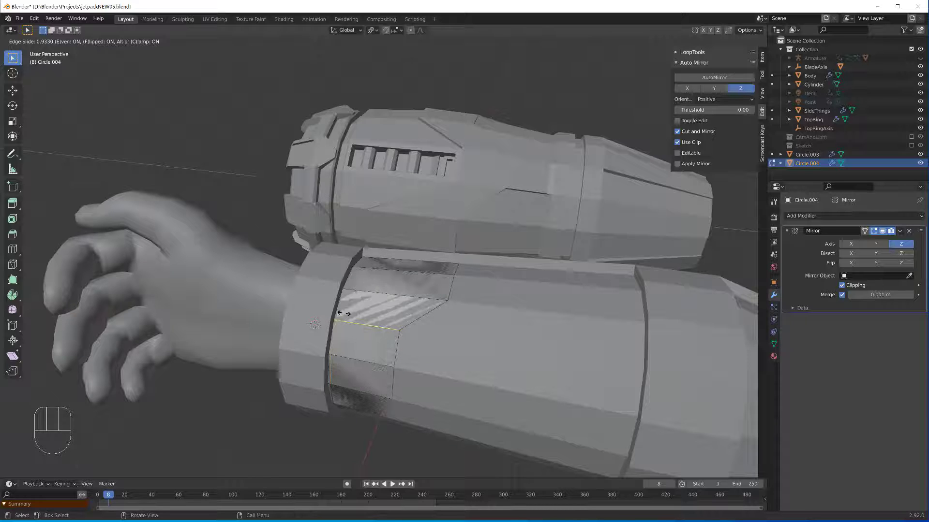
left_click(345, 314)
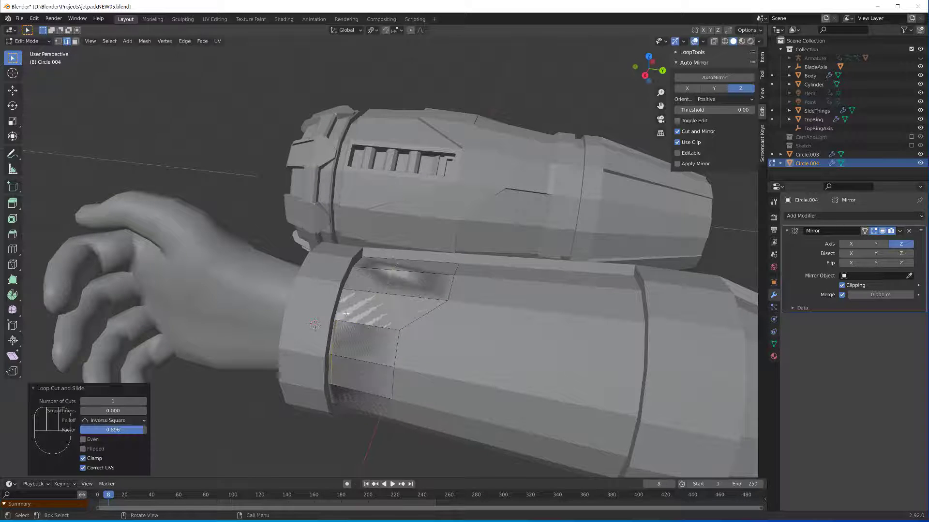
- Add three evenly spaced edge loops between the wrist panel's new loop and its stepped edge
key("ctrl+r")
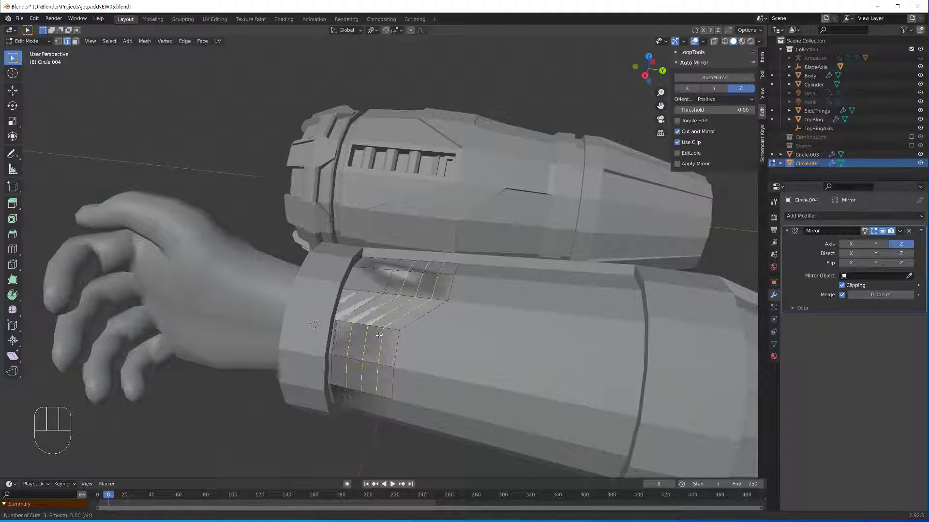
left_click(379, 334)
left_click(378, 334)
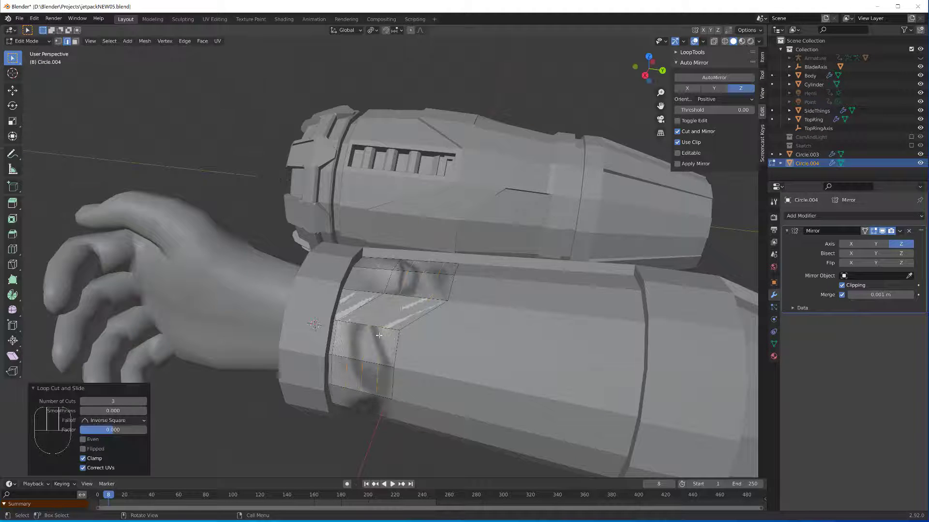
left_click(440, 355)
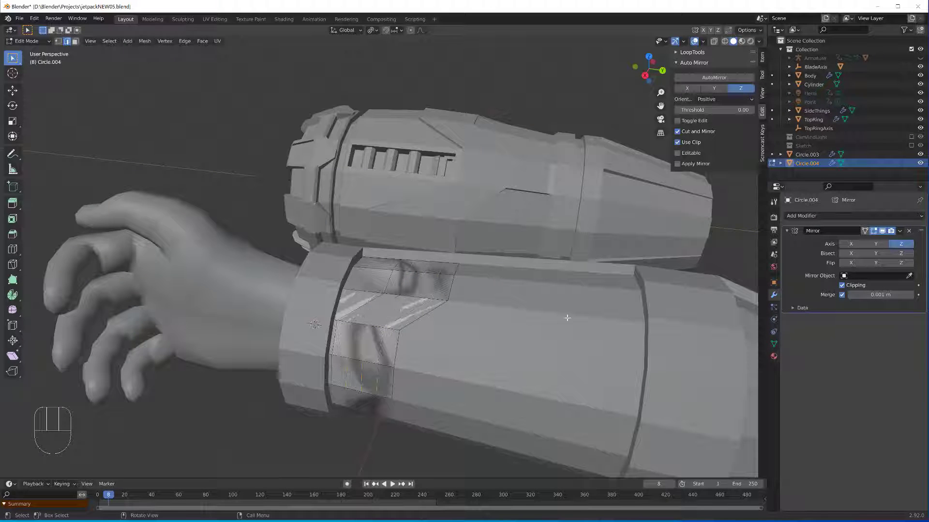
- Bevel the three new edge loops on the wrist panel with a width of about 0.012 m
key("ctrl")
key("ctrl+b")
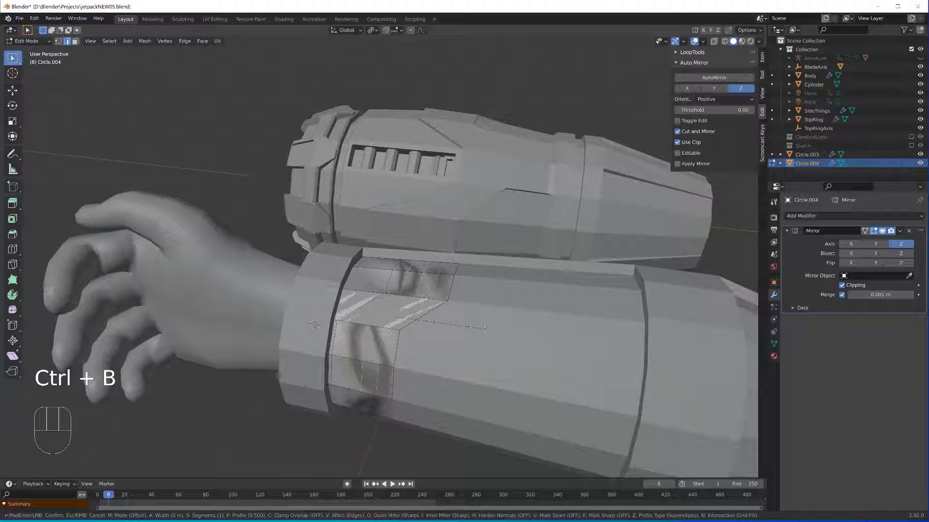
key("shift")
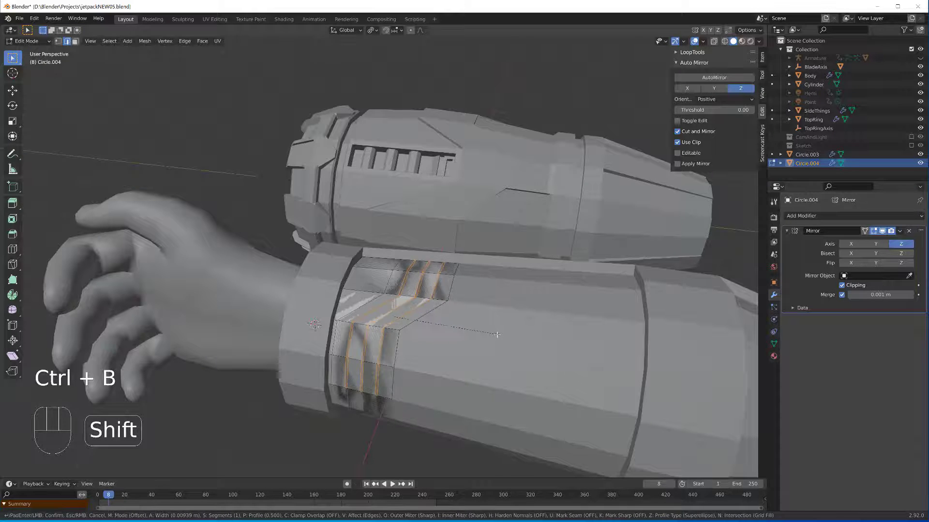
left_click(499, 335)
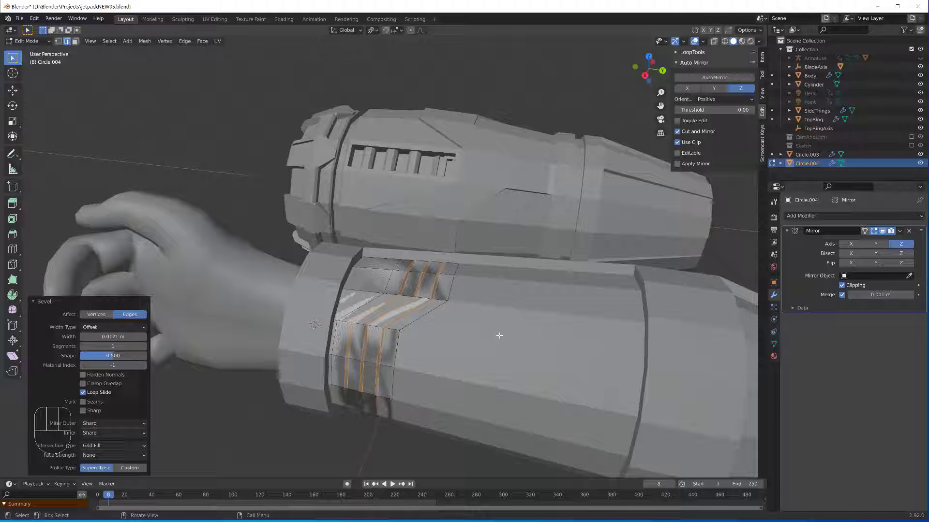
- Select the faces of the four stepped strips, leaving out the narrow bevelled gaps and the remaining faces beside the wrist cuff
key("3")
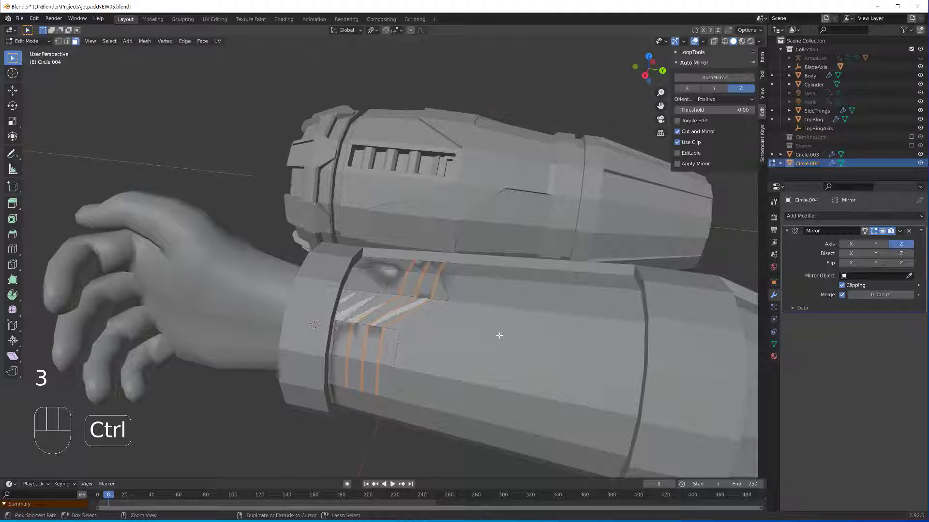
key("ctrl+i")
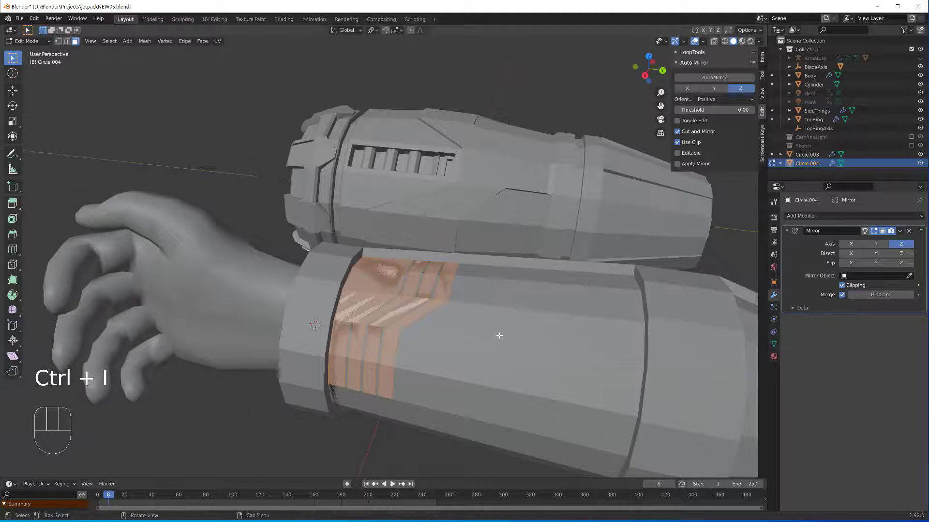
left_click(369, 266, "shift")
left_click(369, 277, "shift")
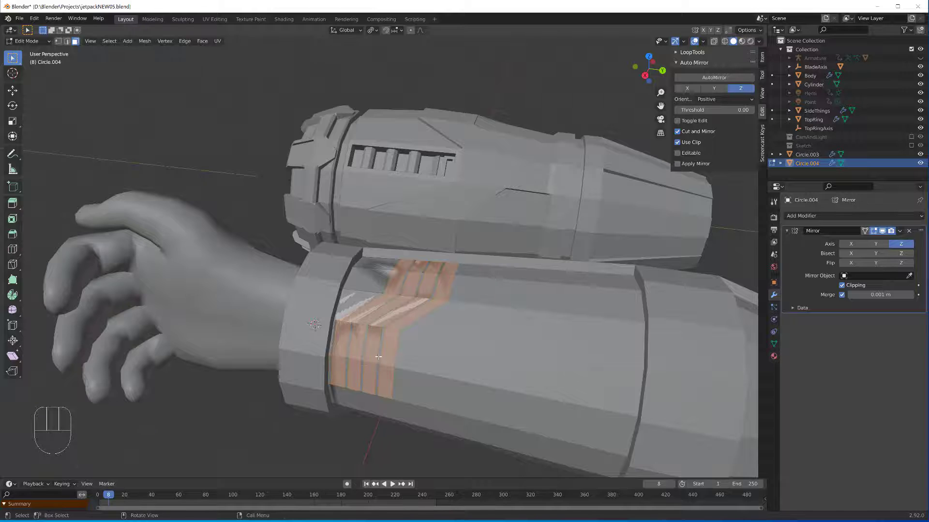
middle_click_drag(328, 368, 423, 340)
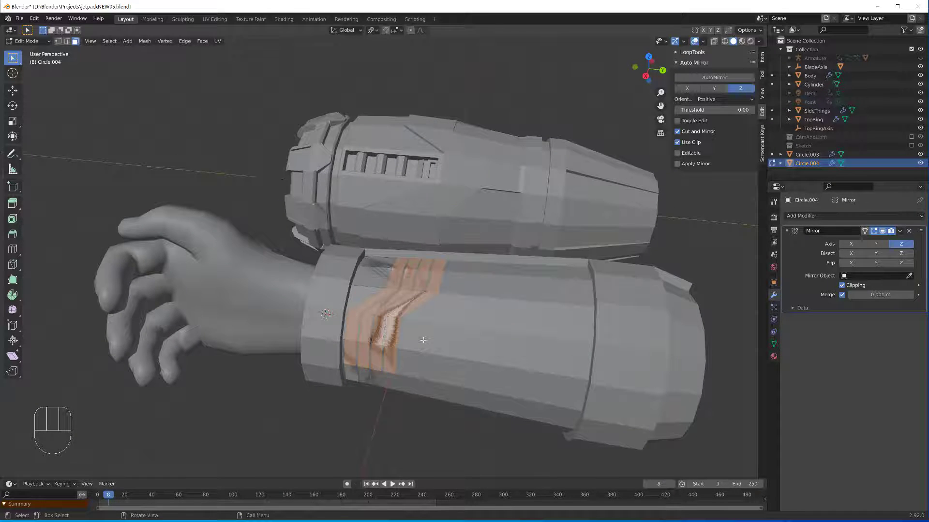
- Try to extrude the four strips outward along their normals by about 0.76 m, and undo it
key("alt+e")
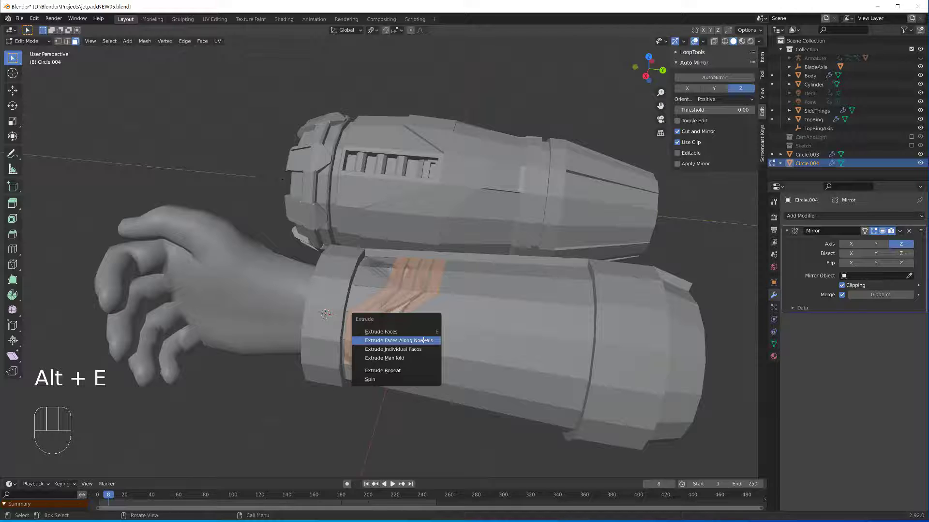
left_click(397, 341)
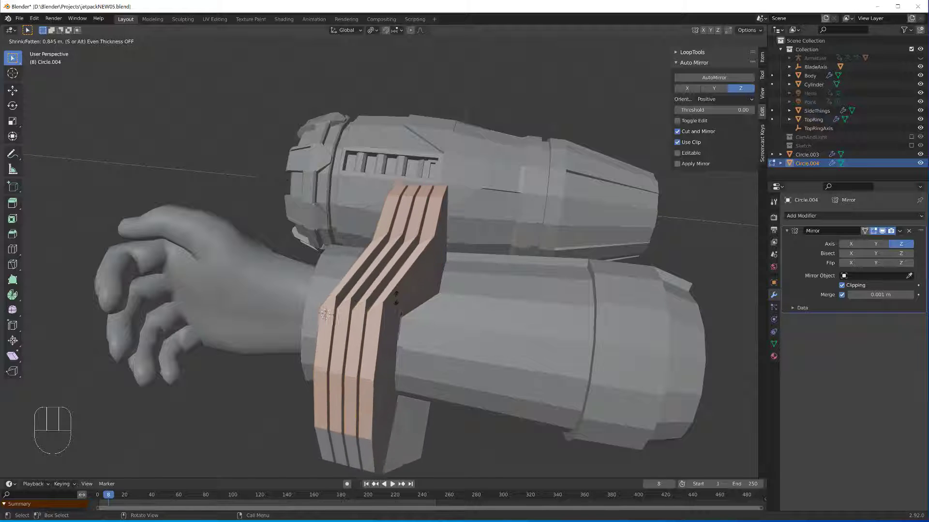
left_click(396, 302)
middle_click_drag(396, 303, 320, 310)
middle_click_drag(338, 271, 319, 230)
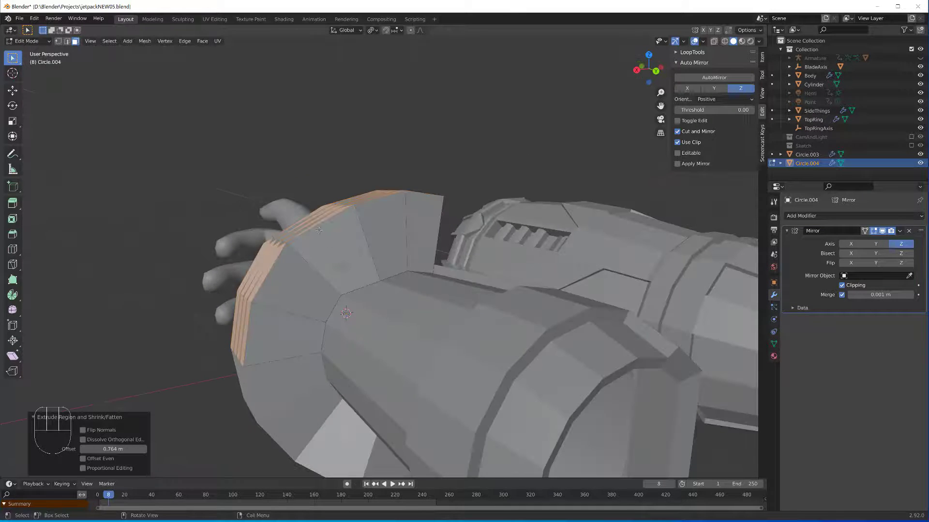
middle_click_drag(352, 277, 428, 323)
key("F5")
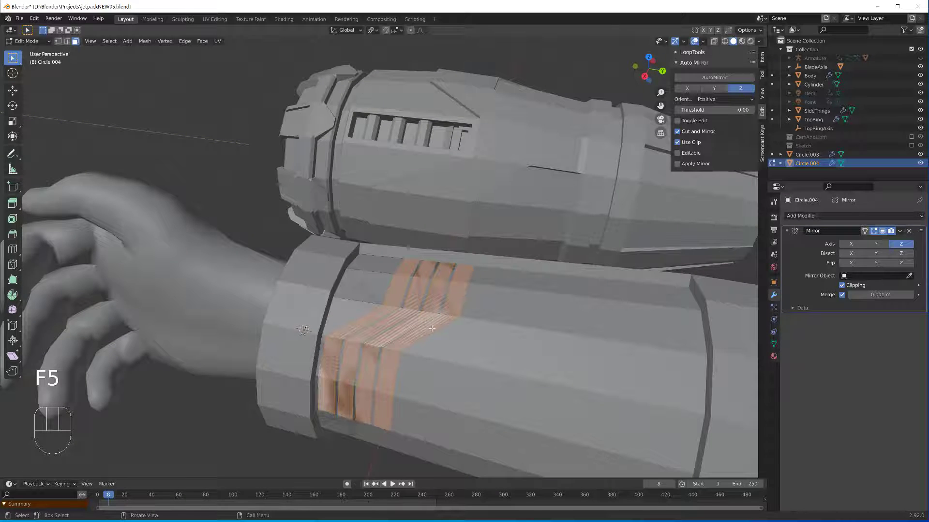
- Try to extrude the strip faces outward as individual faces by about 0.18 m
key("alt+e")
left_click(430, 337)
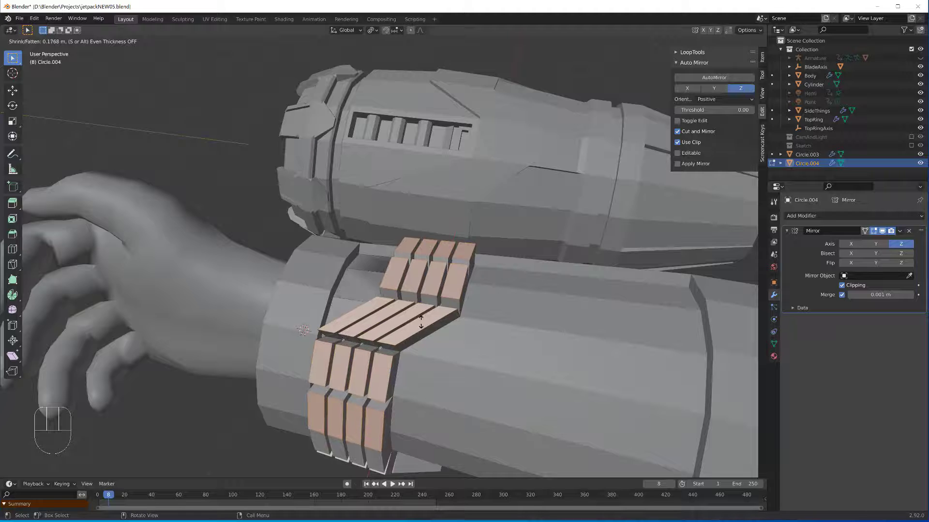
left_click(421, 320)
middle_click_drag(422, 320, 359, 318)
scroll(332, 319, "up", 2)
- Try to fill the gap between two neighbouring extruded blocks with new faces
left_click(362, 317)
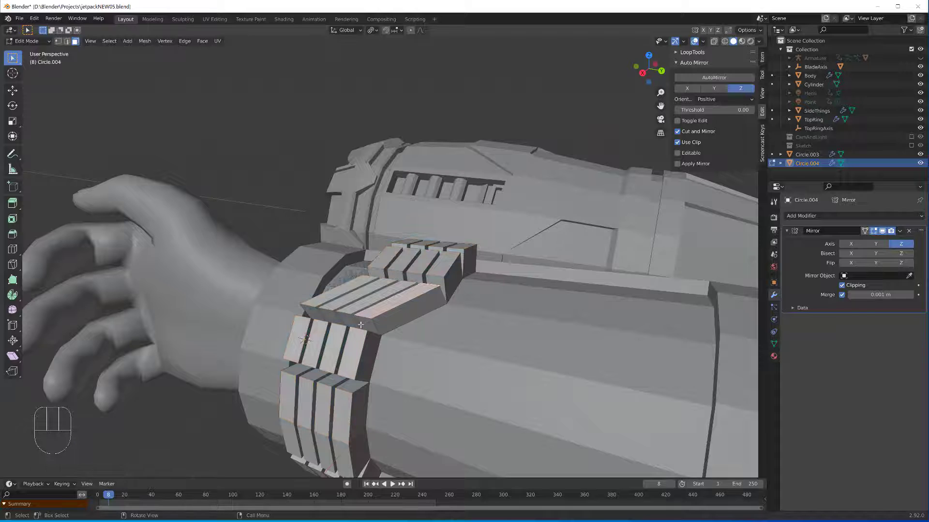
key("2")
left_click(362, 317)
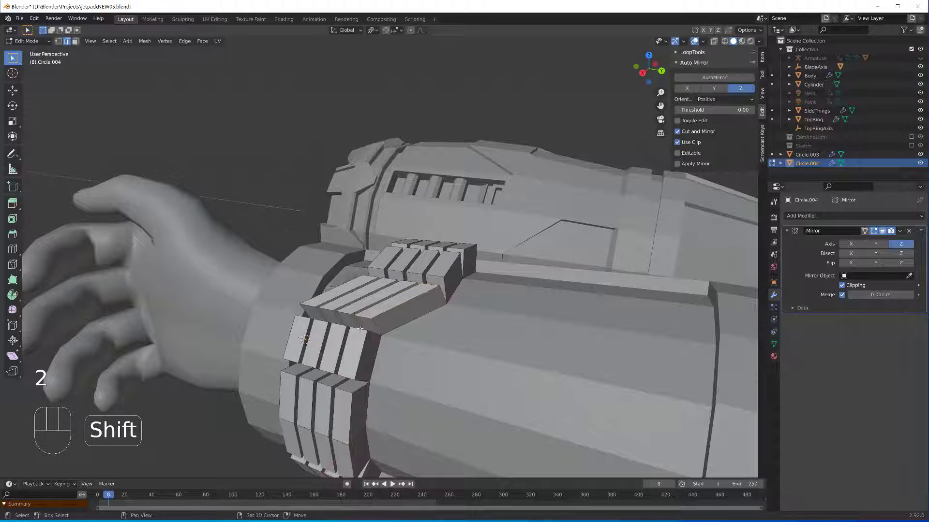
left_click(429, 286, "shift")
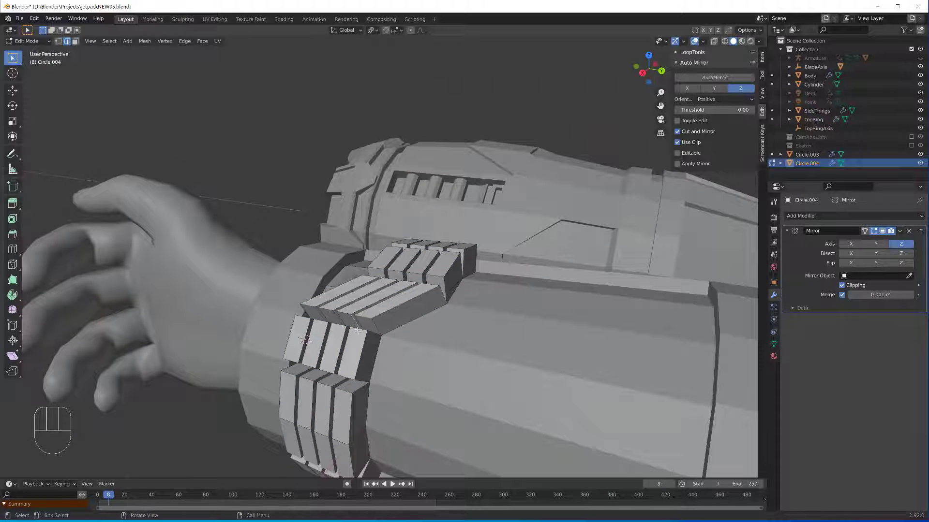
left_click(362, 319, "shift")
key("f")
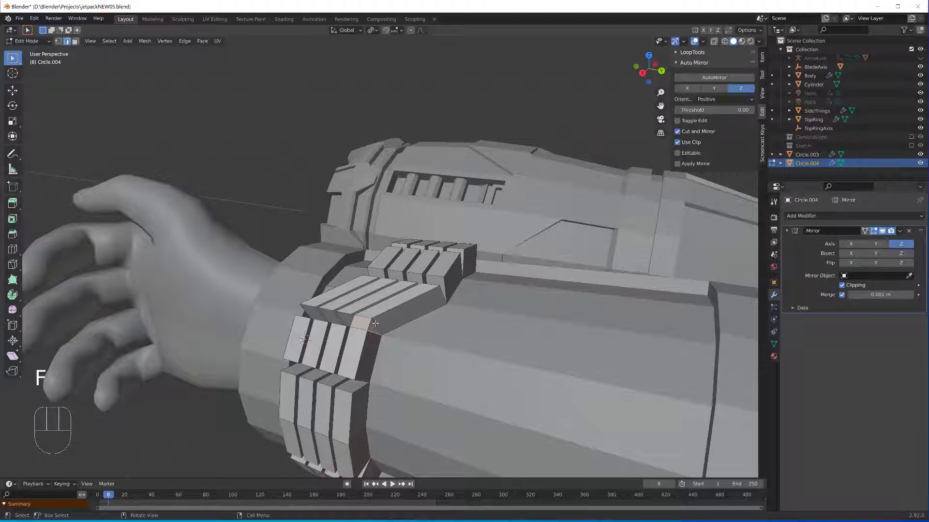
key("f")
scroll(375, 323, "down", 2)
middle_click_drag(375, 323, 446, 278)
scroll(382, 334, "up", 3)
scroll(451, 250, "down", 3)
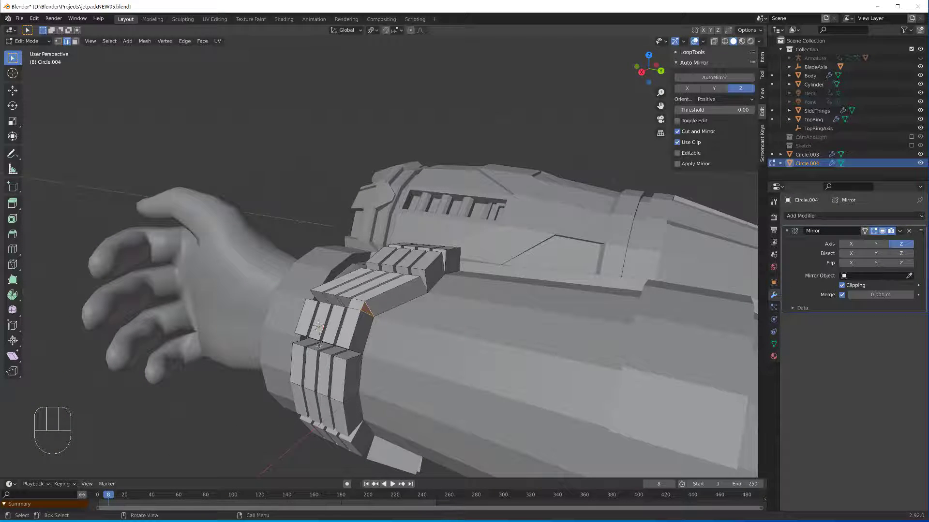
- Undo the gap filling and the individual-face extrusion, back to the flat selected strips
key("F5")
key("F5")
key("F5")
key("F5")
key("F5")
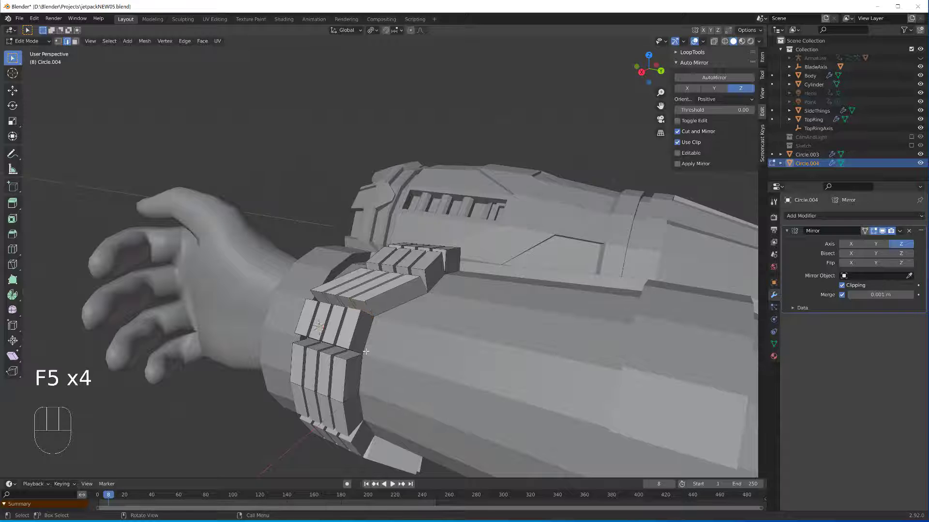
key("F5")
key("F5")
key("F5")
key("F5")
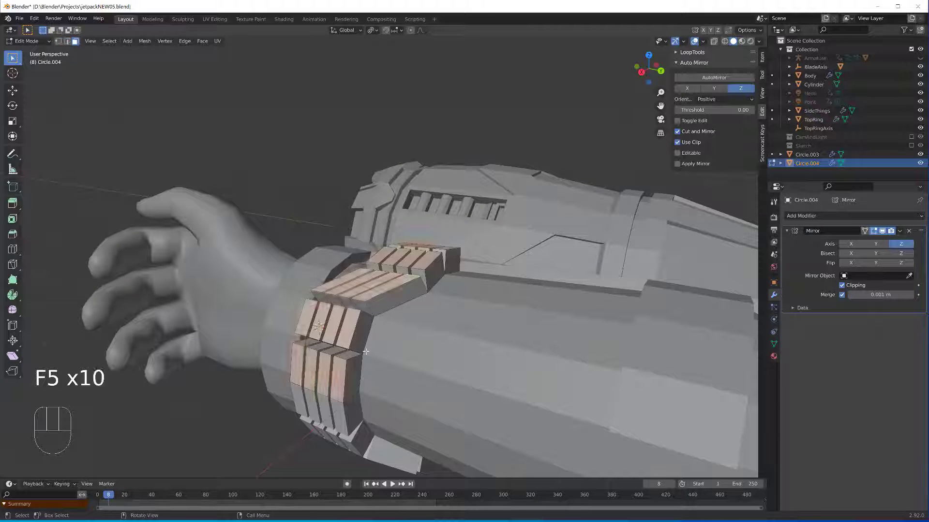
key("F5")
- Extrude the four selected strips outward as continuous ridges by about 0.11 m, clear the selection and finish editing the wrist panel
key("alt+e")
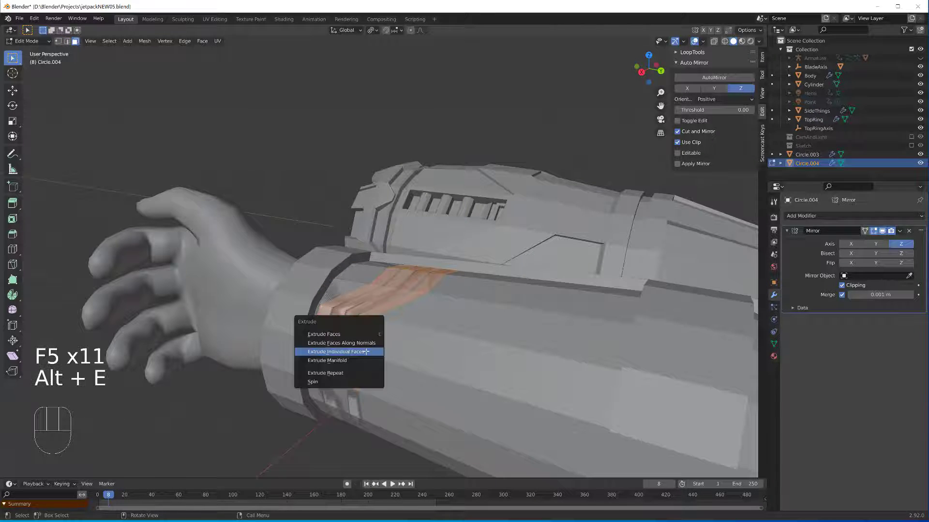
left_click(356, 356)
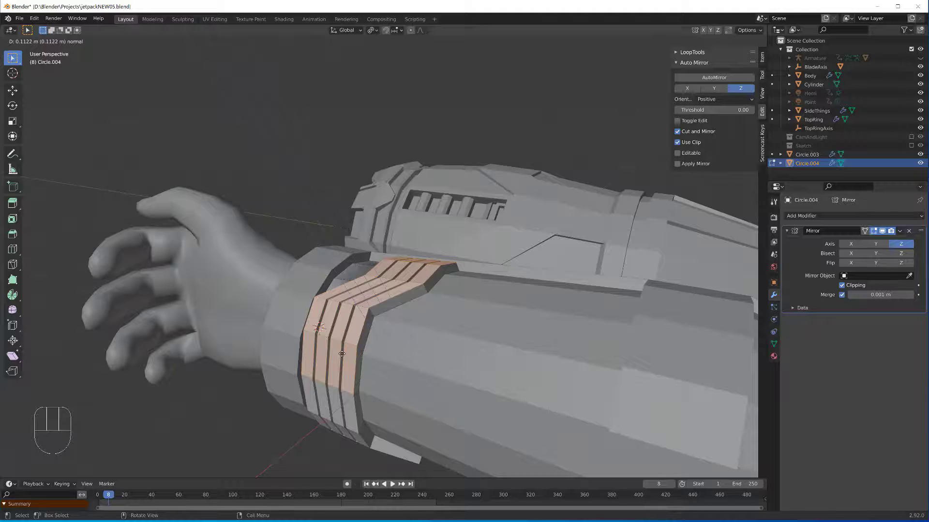
left_click(342, 354)
middle_click_drag(342, 354, 421, 363)
middle_click_drag(439, 405, 397, 284, "shift")
scroll(396, 291, "down", 2)
mouse_move(398, 359)
middle_mouse_down()
mouse_move(430, 320)
mouse_move(324, 376)
mouse_move(392, 361)
middle_mouse_up()
key("alt+a")
key("2")
key("Tab")
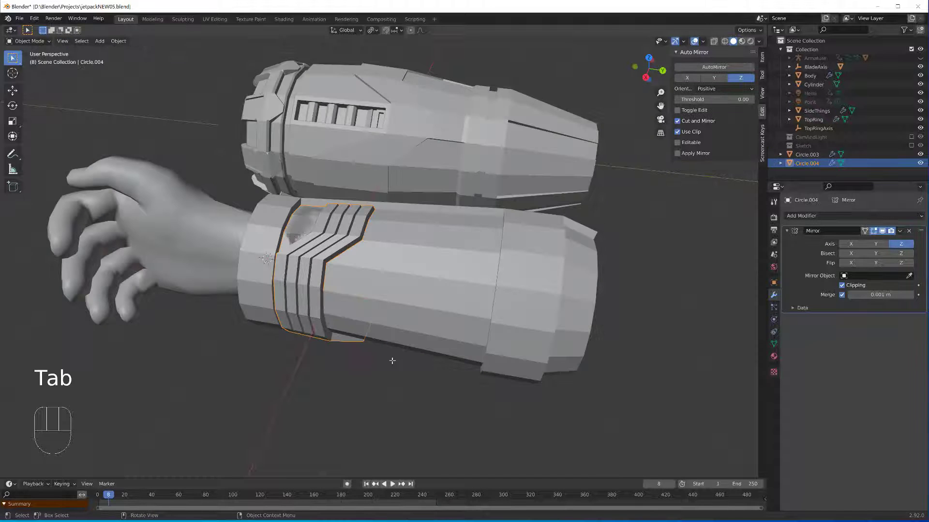
- Add two edge loops around the sleeve's recessed section between the ridged wrist panel and the elbow cuff
left_click(426, 296)
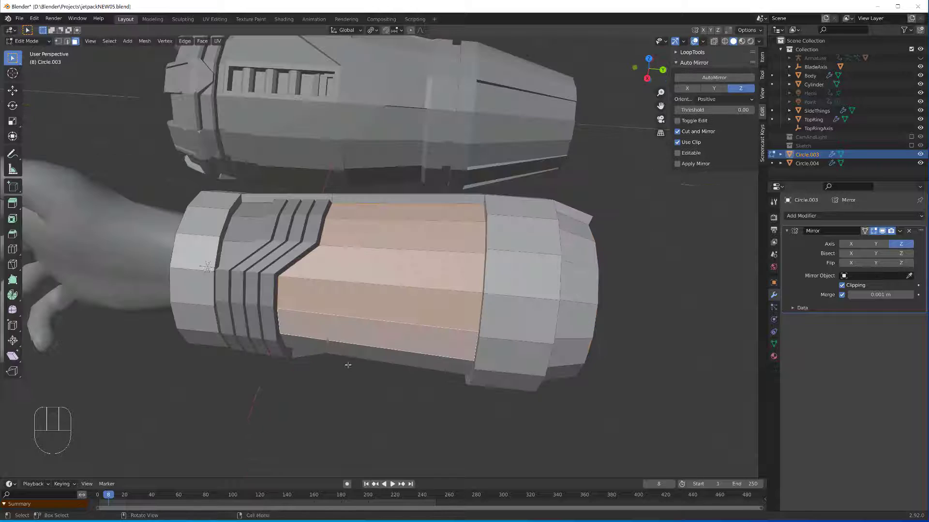
key("ctrl+r")
scroll(399, 251, "up", 1)
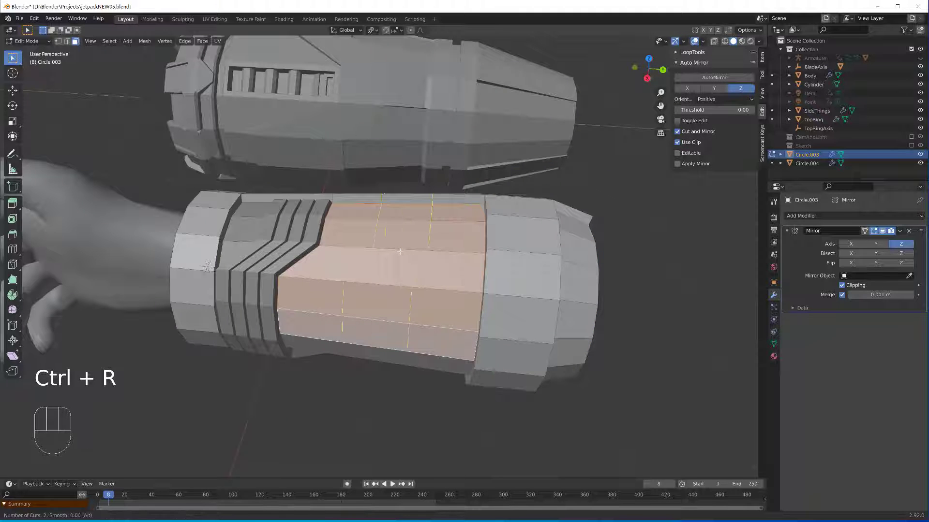
left_click(399, 251)
key("2")
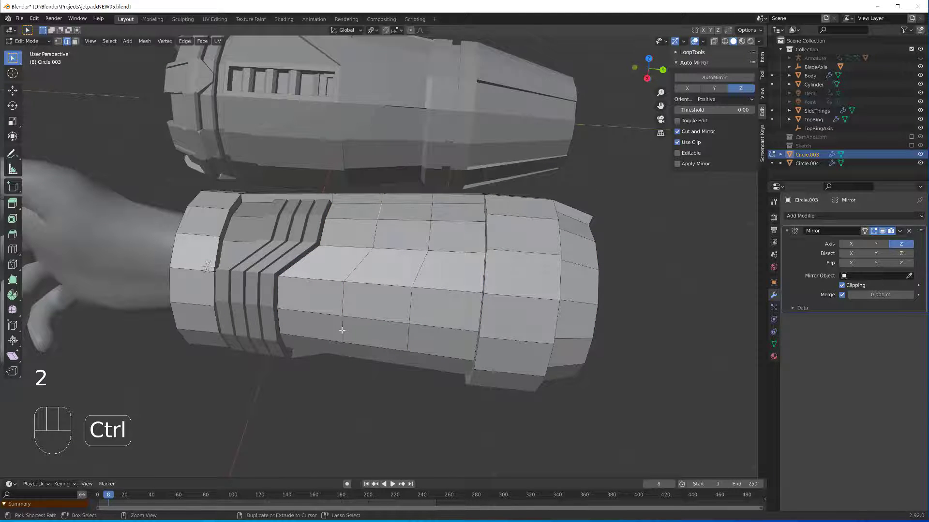
- Slide the two new loops' edges toward the elbow cuff on the sleeve's upper side and toward the wrist lower down, forming a diagonal band
left_click(342, 330, "ctrl")
key("g")
key("g")
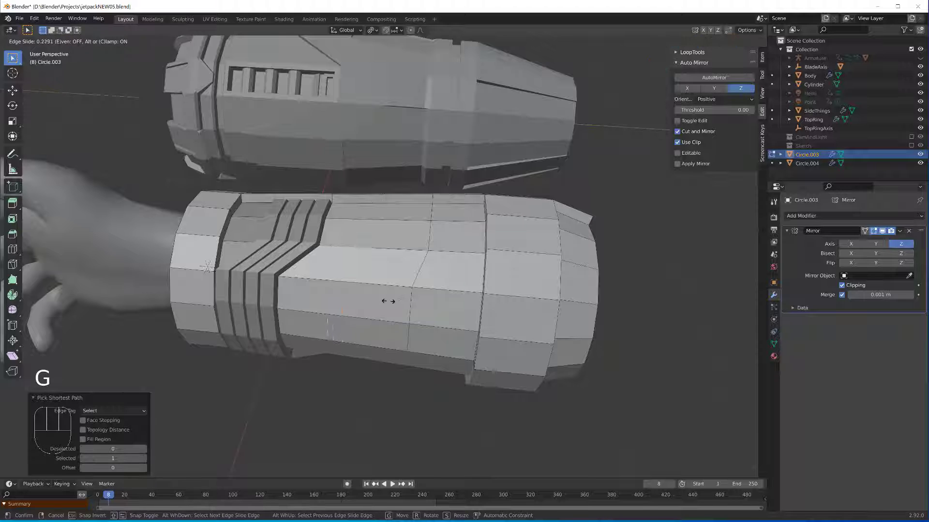
left_click(397, 304)
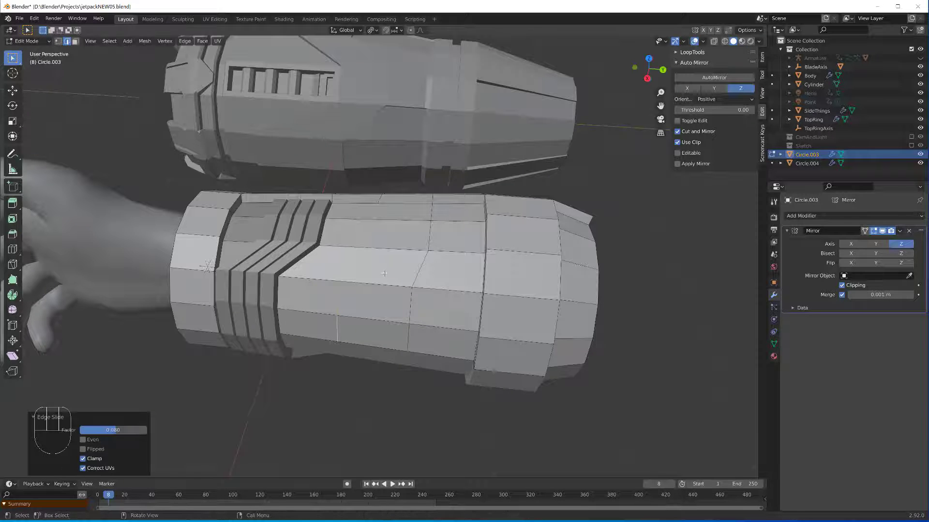
left_click(372, 230)
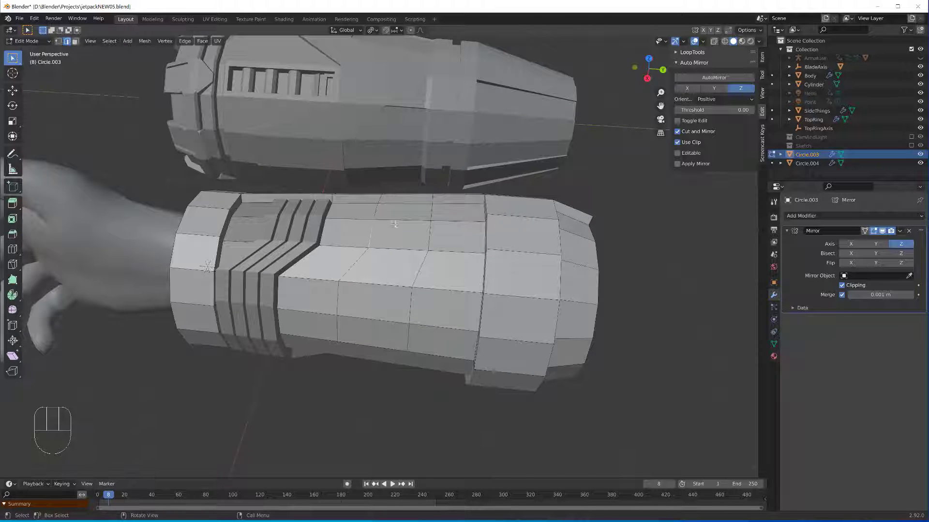
key("g")
key("g")
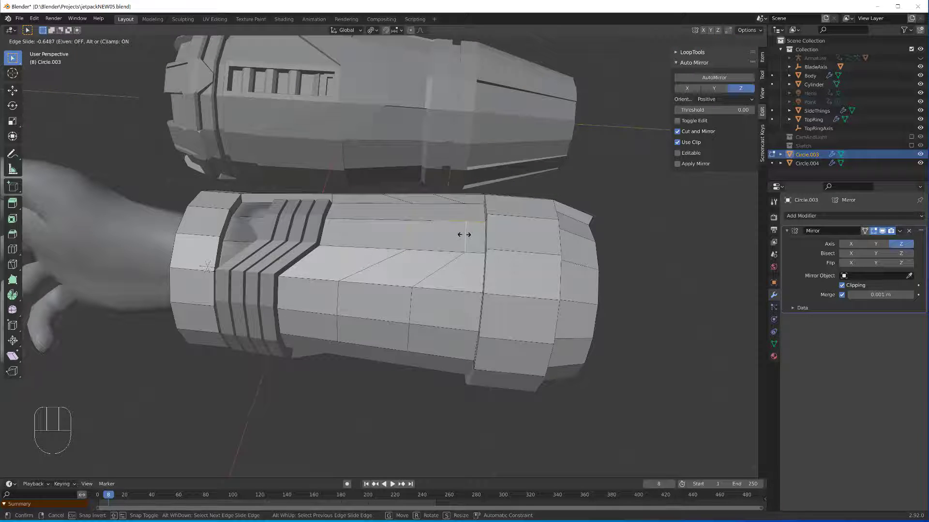
left_click(464, 235)
left_click(340, 298, "shift")
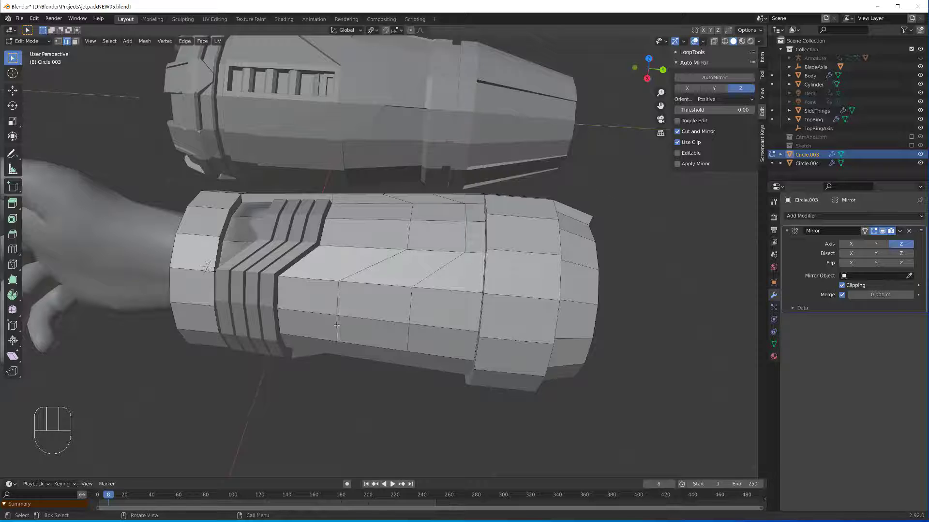
key("g")
key("g")
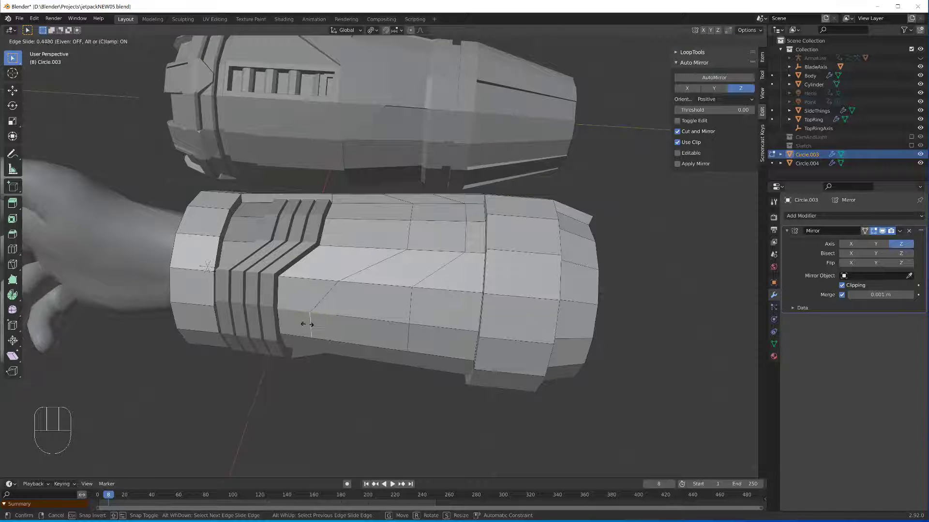
- Extrude the diagonal band of faces between the two loops outward along normals by about 0.04 m and clear the selection
key("3")
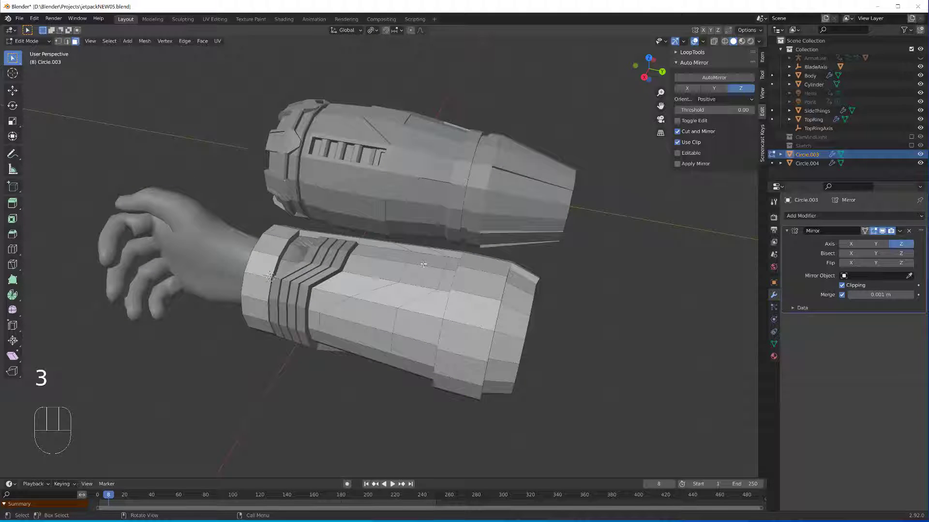
left_click(423, 264, "shift")
left_click(370, 317, "shift")
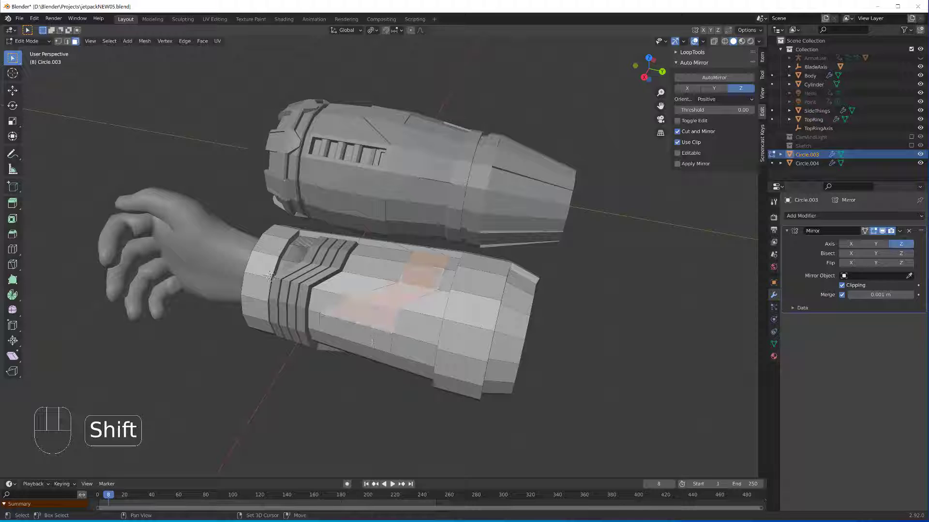
middle_click_drag(371, 342, 440, 320)
key("alt+e")
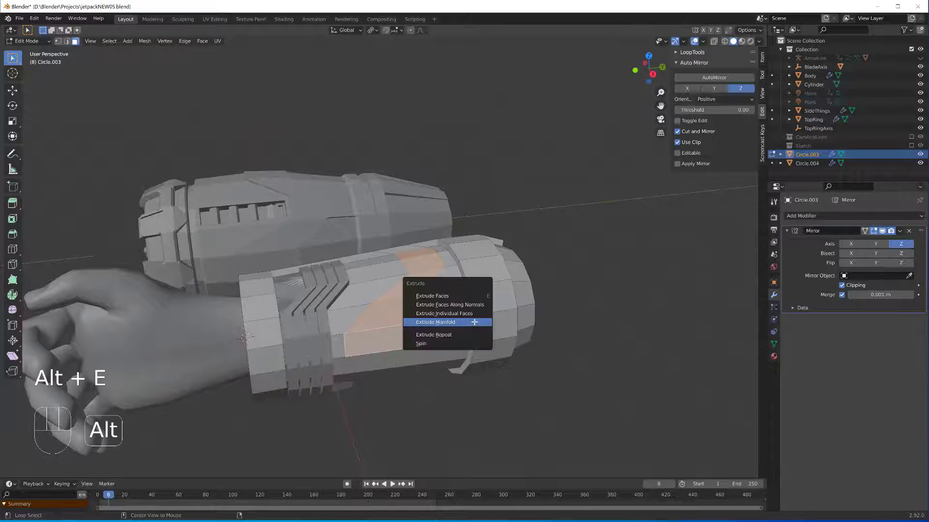
left_click(476, 304)
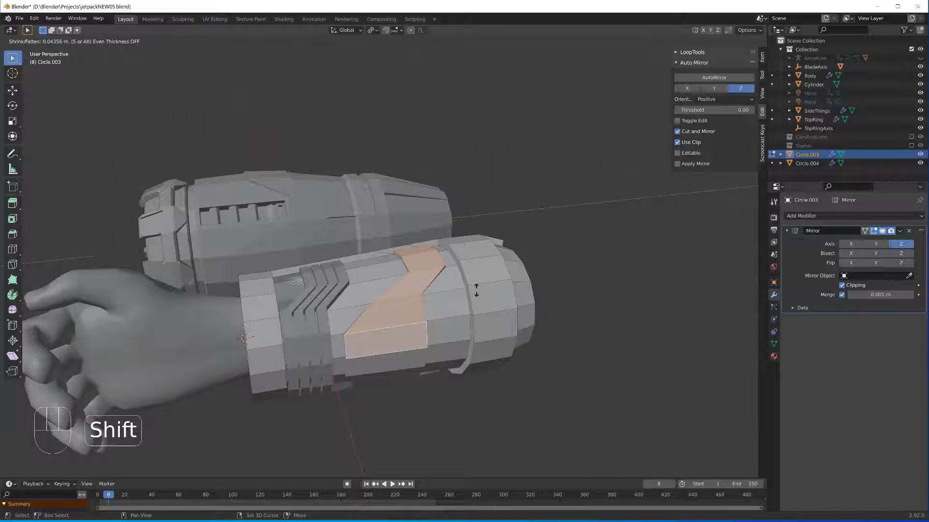
left_click(476, 288)
left_click(572, 254)
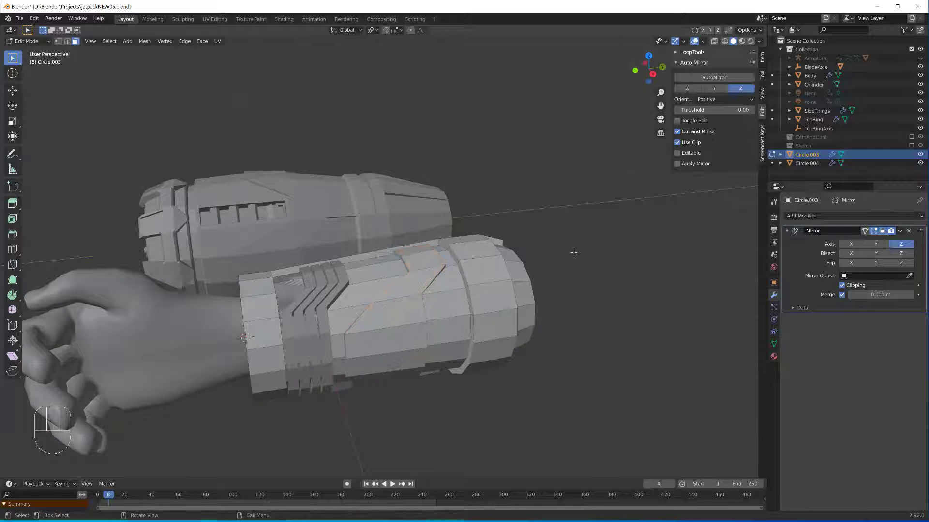
- Inset the two upper faces of the raised band individually by about 0.063 m and extrude them inward along normals as recessed windows
middle_click_drag(545, 266, 456, 294)
left_click(428, 258)
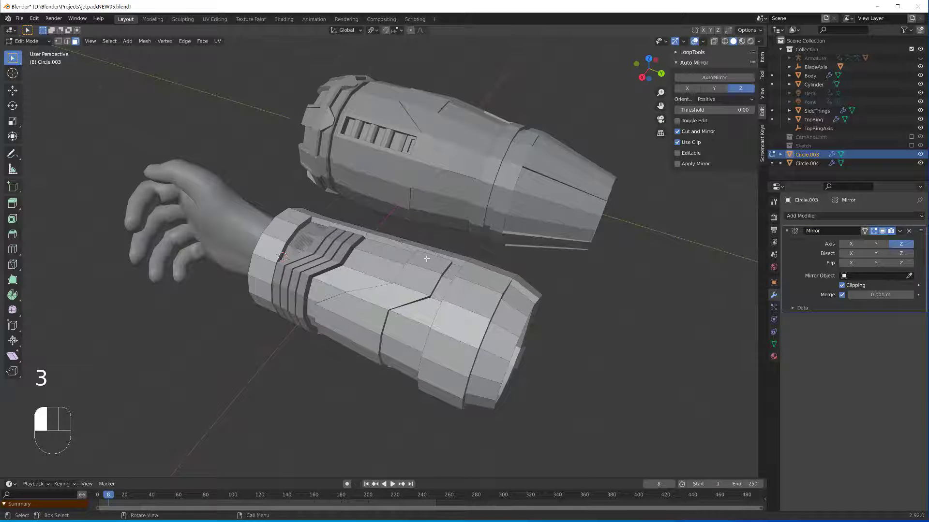
left_click(427, 277, "shift")
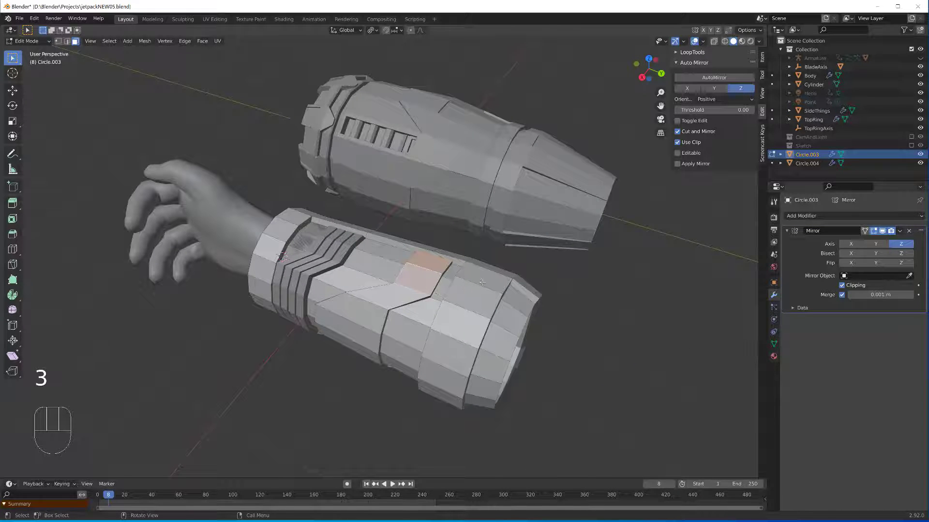
key("i")
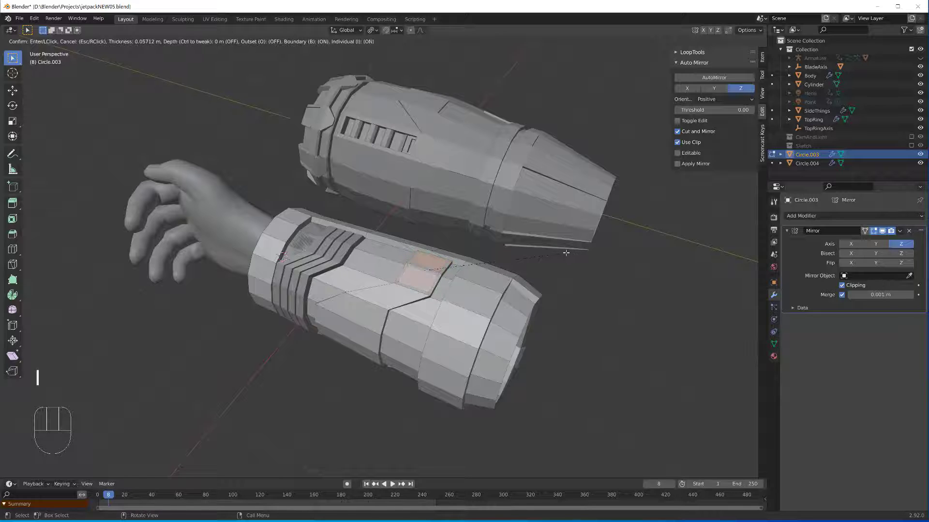
left_click(565, 252)
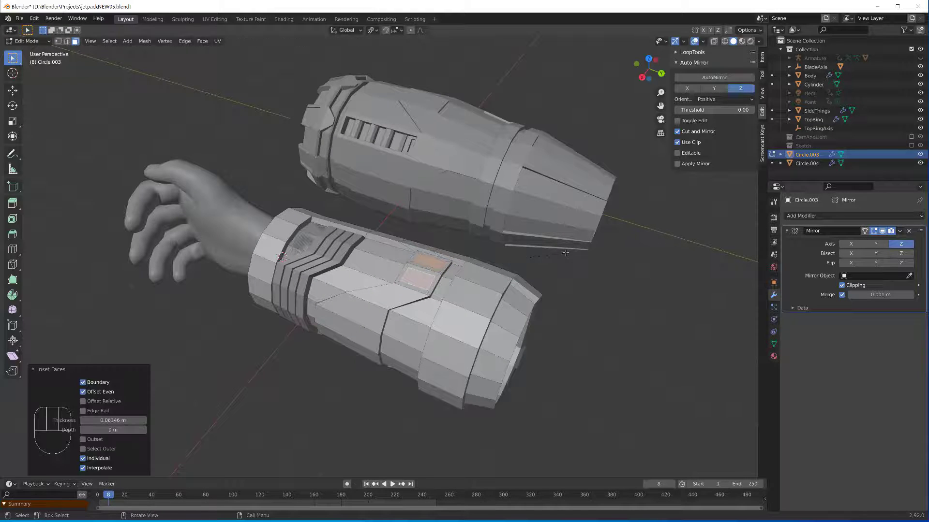
key("alt+e")
left_click(565, 253)
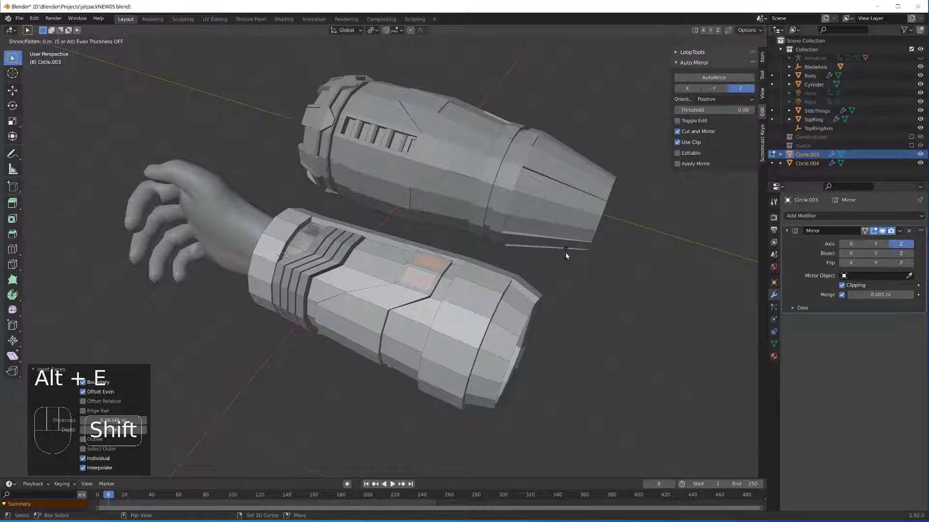
left_click(569, 264)
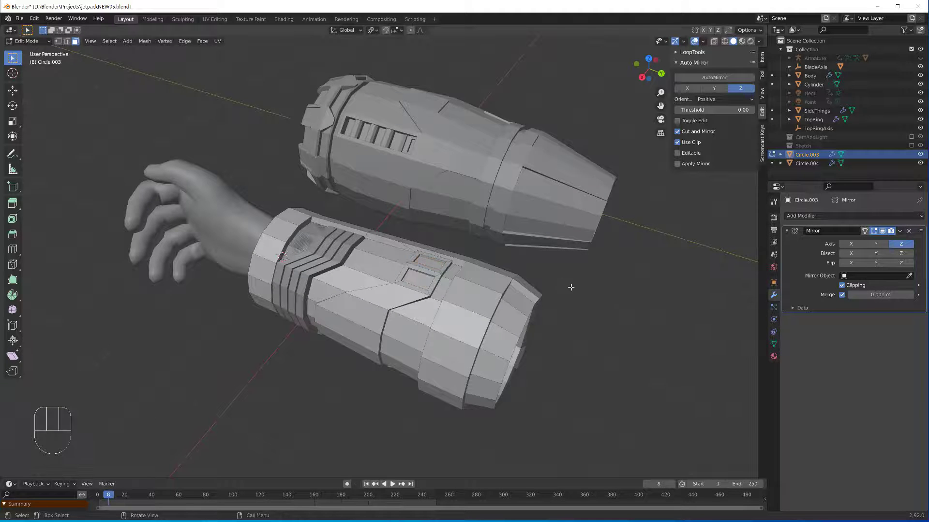
- Examine the sleeve's raised band and its recessed windows, the flat mirrored side and the open elbow end
middle_click_drag(571, 288, 397, 229)
scroll(373, 197, "up", 2)
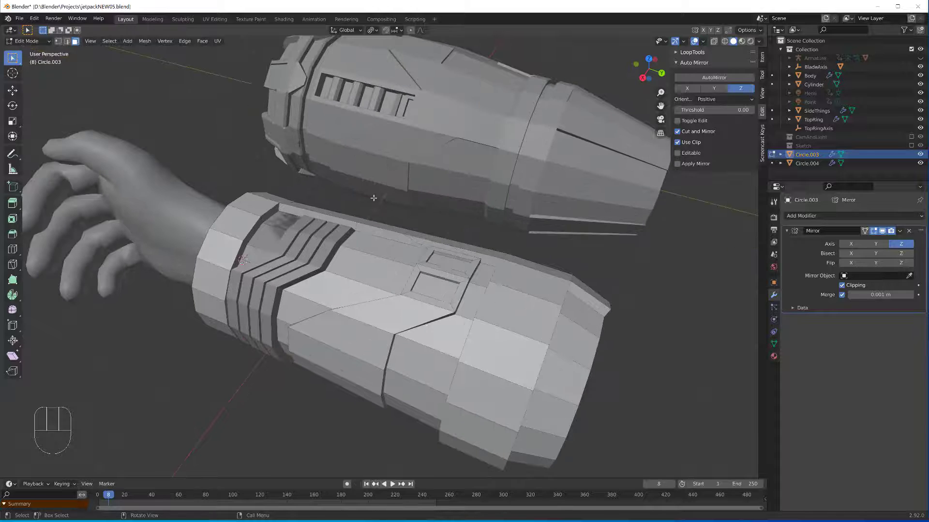
key("2")
middle_click_drag(427, 267, 461, 163)
middle_click_drag(290, 211, 343, 266)
scroll(281, 224, "up", 2)
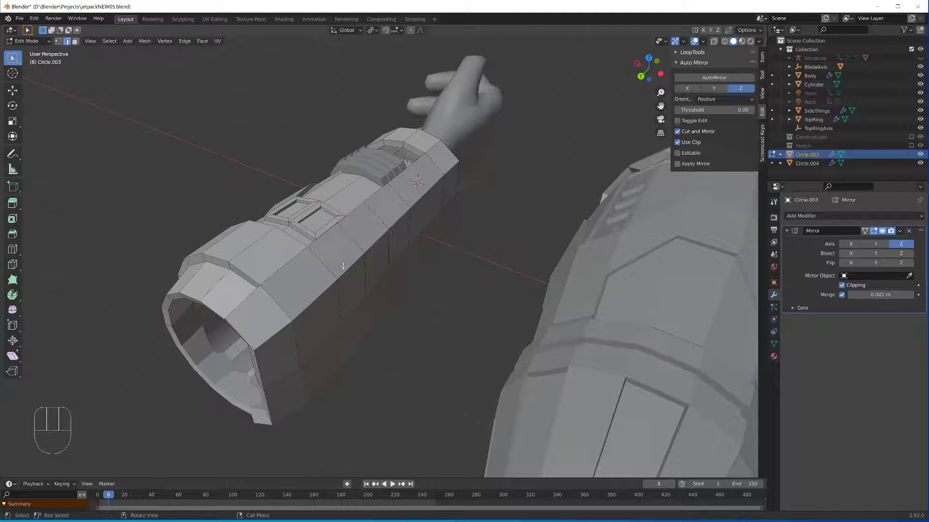
key("Tab")
key("Tab")
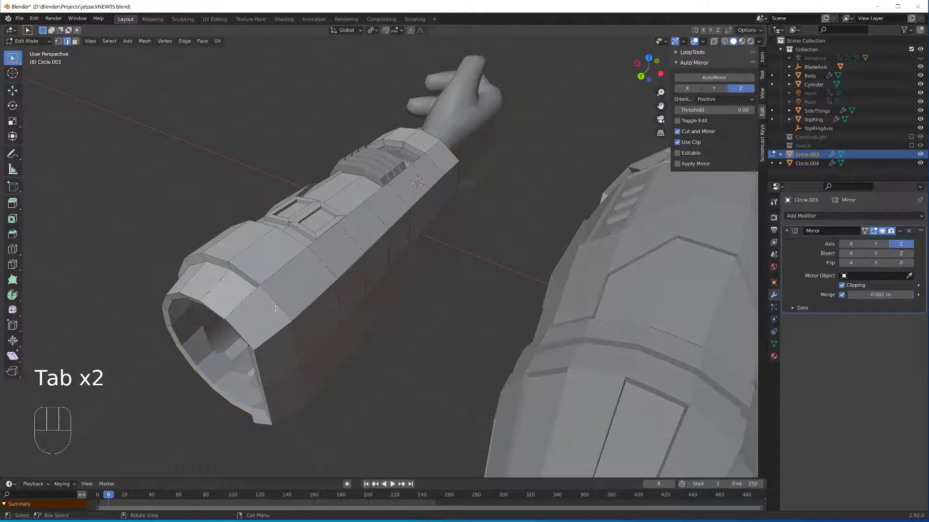
- Duplicate in place the two full-length rows of faces along the sleeve's plain side and separate the copy into its own object
key("3")
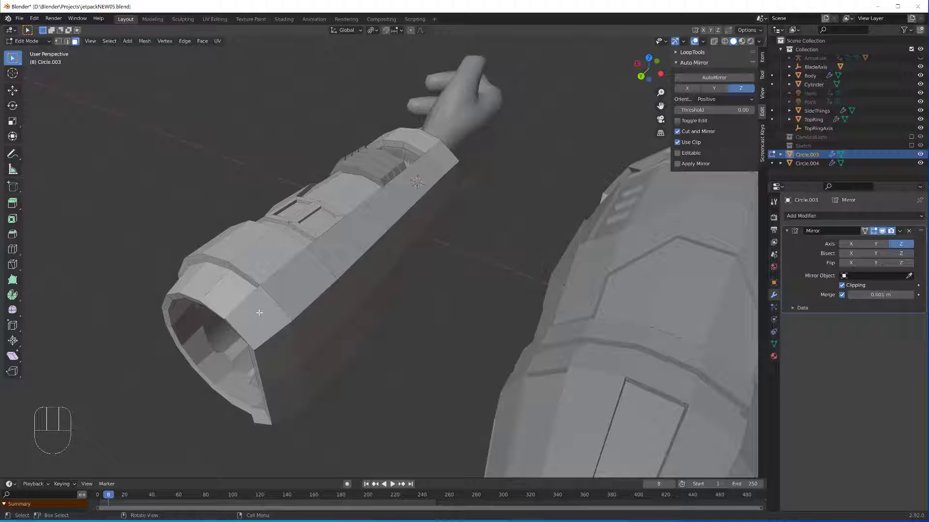
left_click(259, 313)
left_click(449, 178, "ctrl")
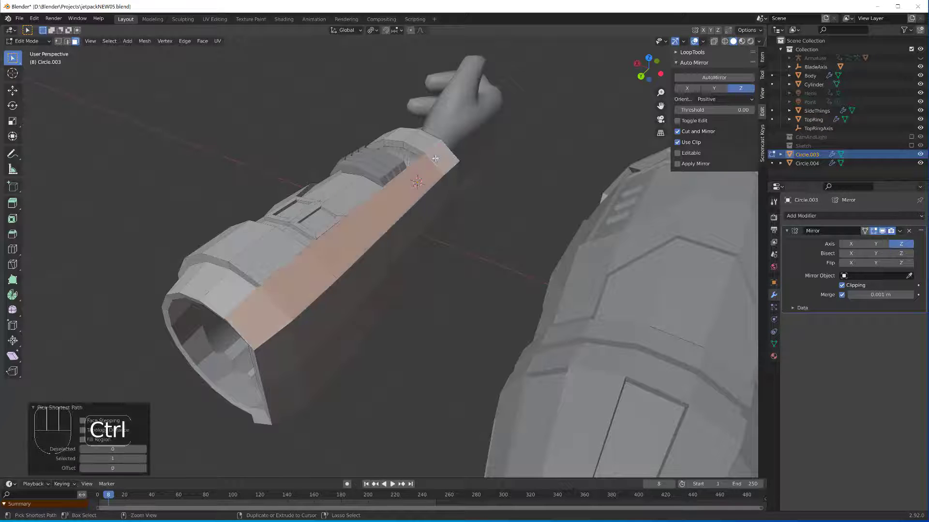
left_click(450, 180, "shift")
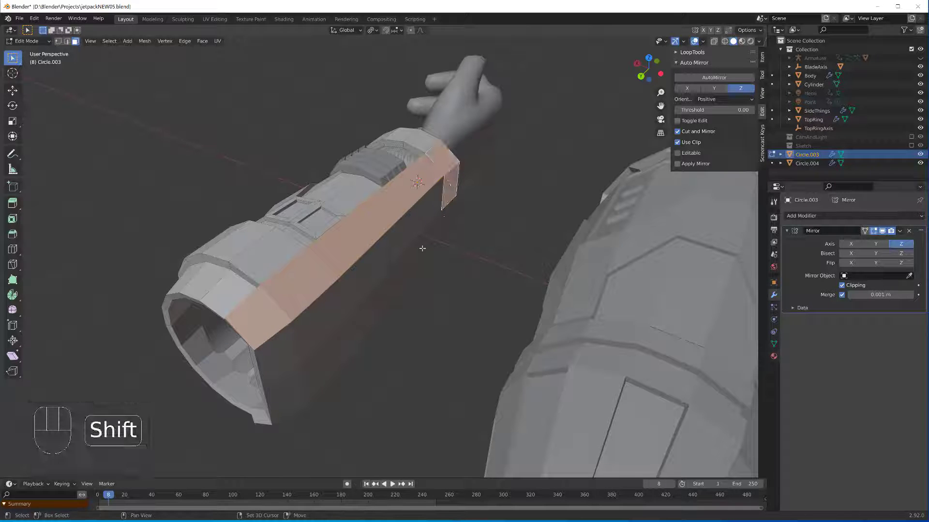
left_click(285, 345, "ctrl+shift")
middle_click_drag(317, 332, 333, 322)
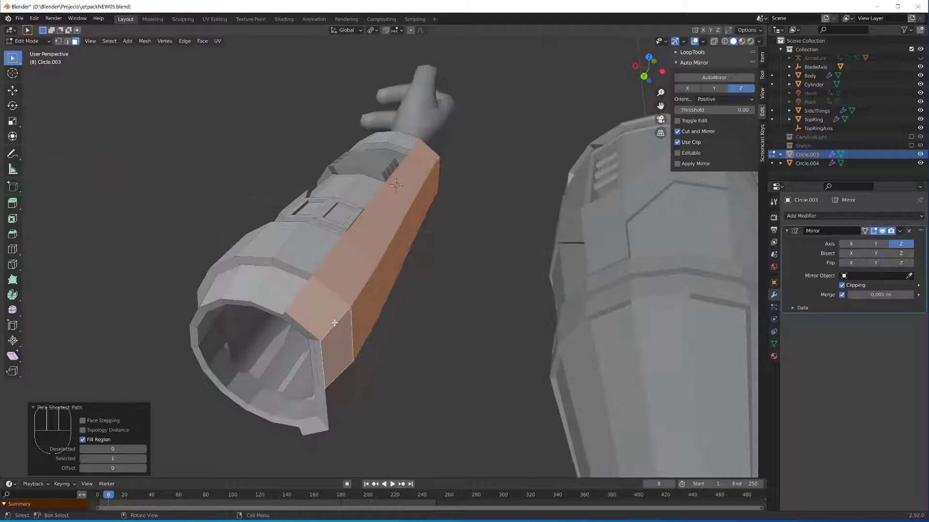
key("shift+d")
right_click(335, 323)
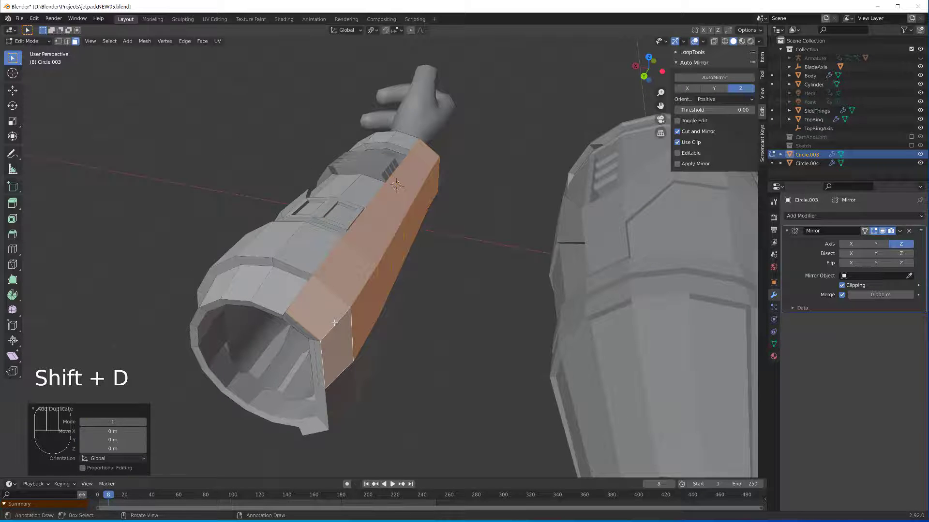
key("p")
left_click(334, 323)
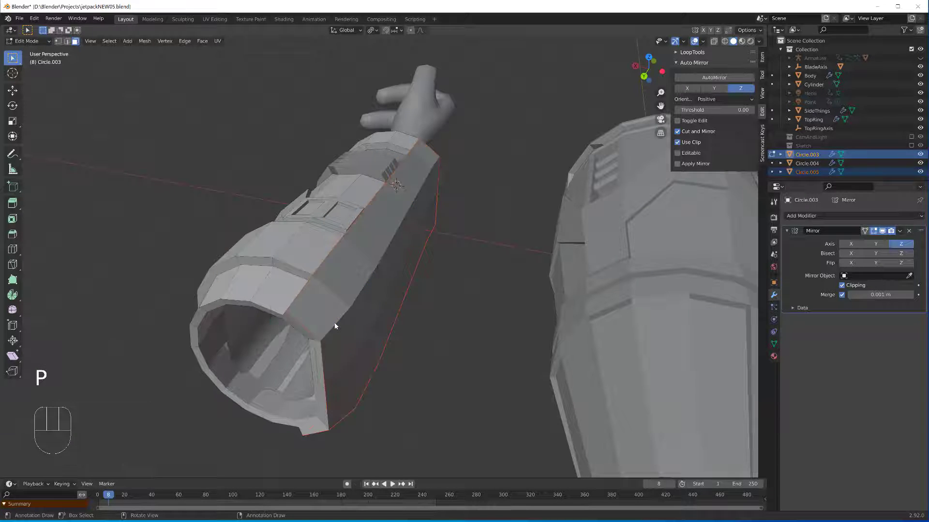
- Scale the inner edge loop of the wrist opening to 0.774, move it about 0.079 m along Y into the sleeve and clear the selection
middle_click_drag(295, 300, 398, 281)
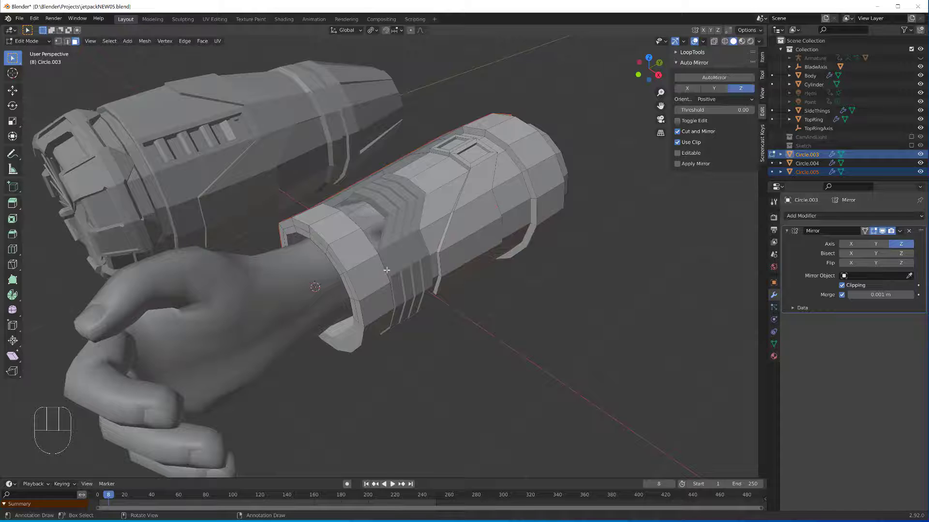
key("2")
scroll(386, 270, "up", 4)
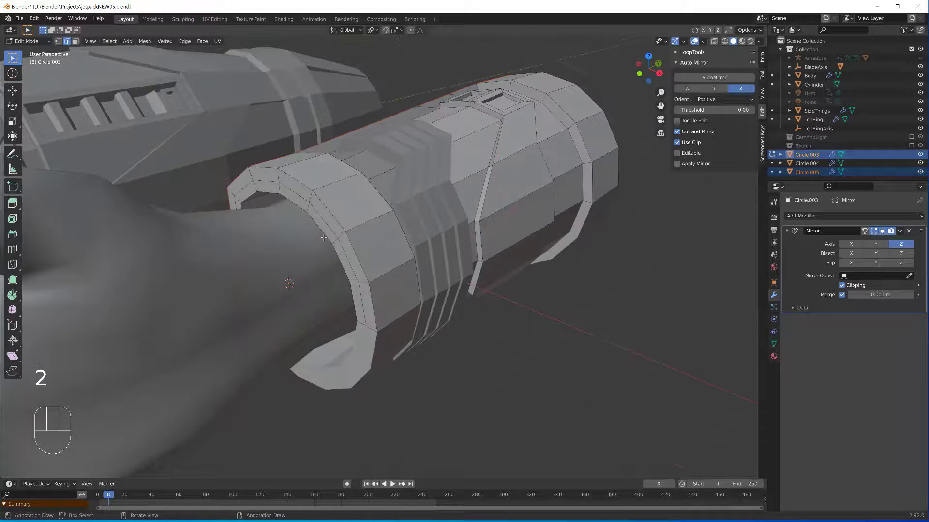
left_click(322, 235, "alt")
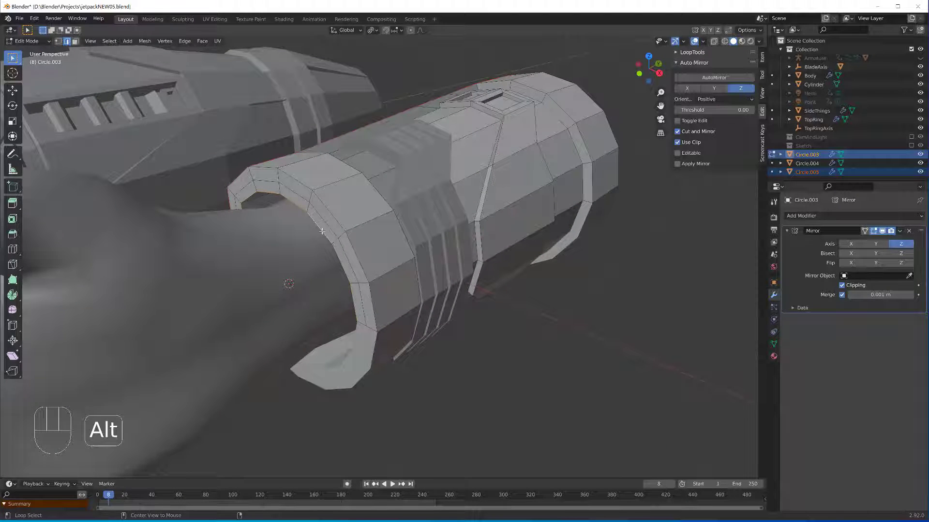
key("s")
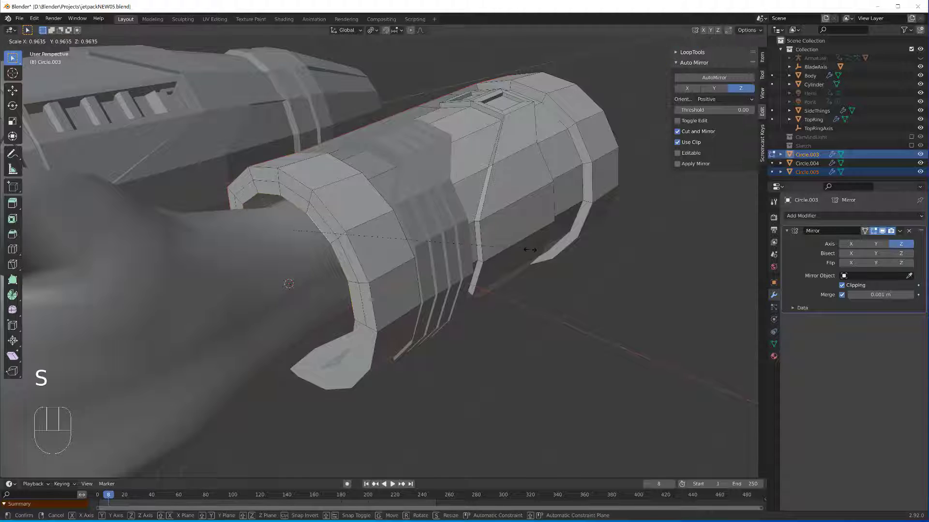
left_click(487, 252)
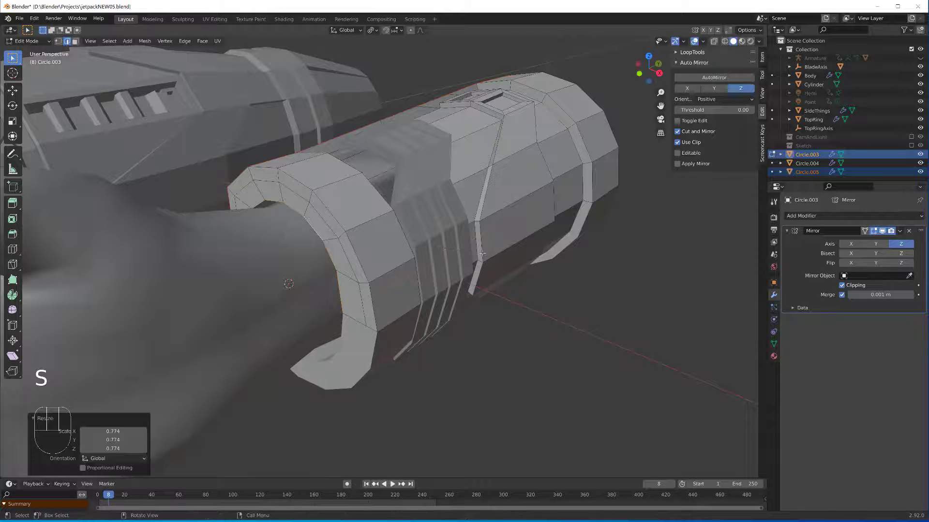
key("g")
left_click(511, 264)
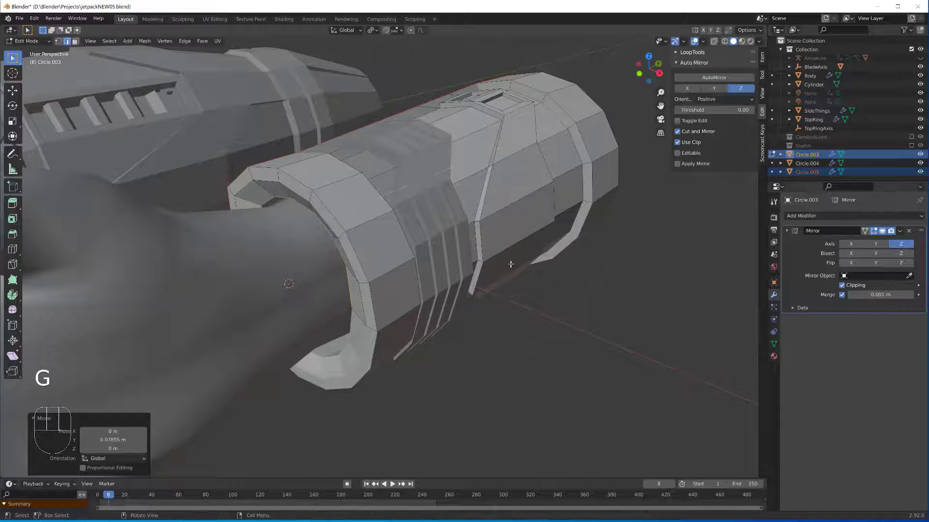
left_click(562, 294)
scroll(560, 287, "down", 2)
middle_click_drag(560, 287, 532, 299)
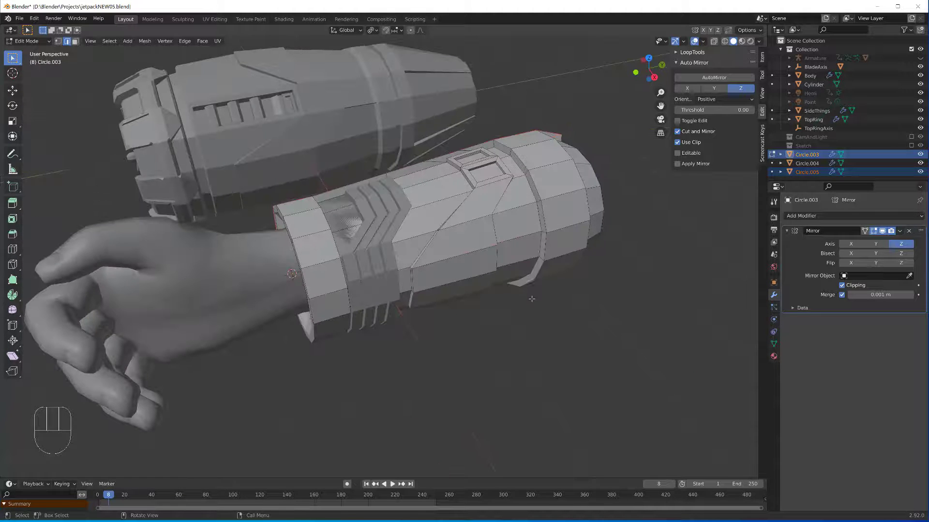
- Select the edge loops around the sleeve's cuffs and raised diagonal band and bevel them by about 0.029 m with one segment
key("2")
scroll(385, 373, "up", 1)
middle_click_drag(400, 377, 433, 353)
key("alt")
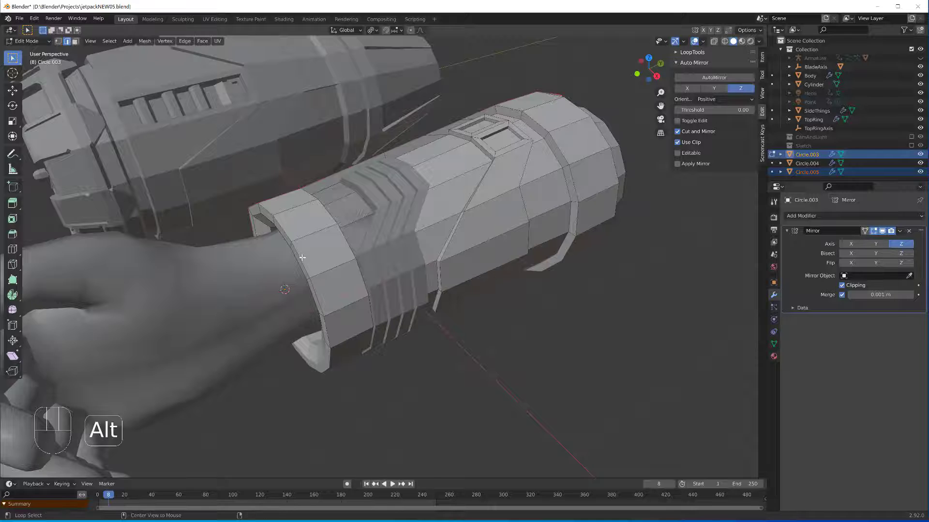
key("shift")
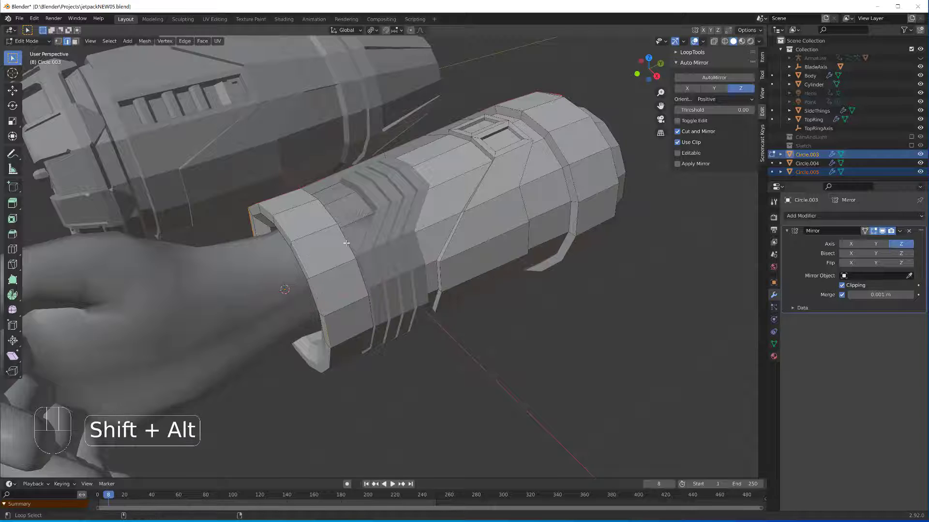
left_click(346, 242, "alt+shift")
middle_click_drag(361, 248, 328, 240)
key("shift+alt")
left_click(438, 249, "alt+shift")
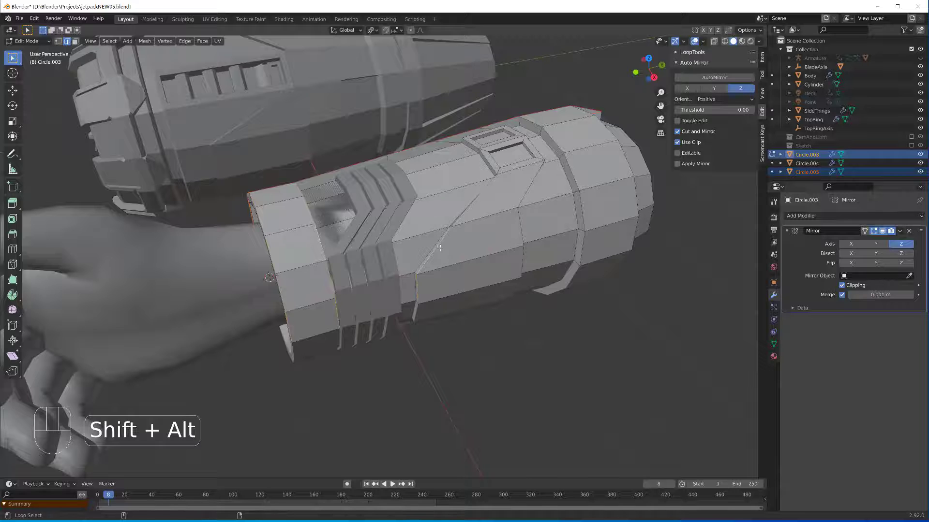
left_click(519, 229, "alt+shift")
left_click(579, 202, "alt+shift")
left_click(635, 195, "alt+shift")
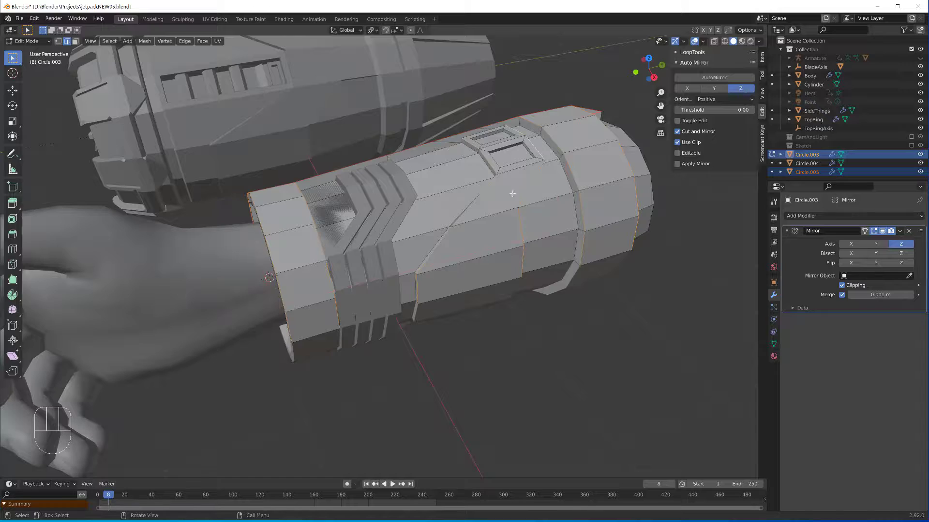
middle_click_drag(534, 147, 481, 211)
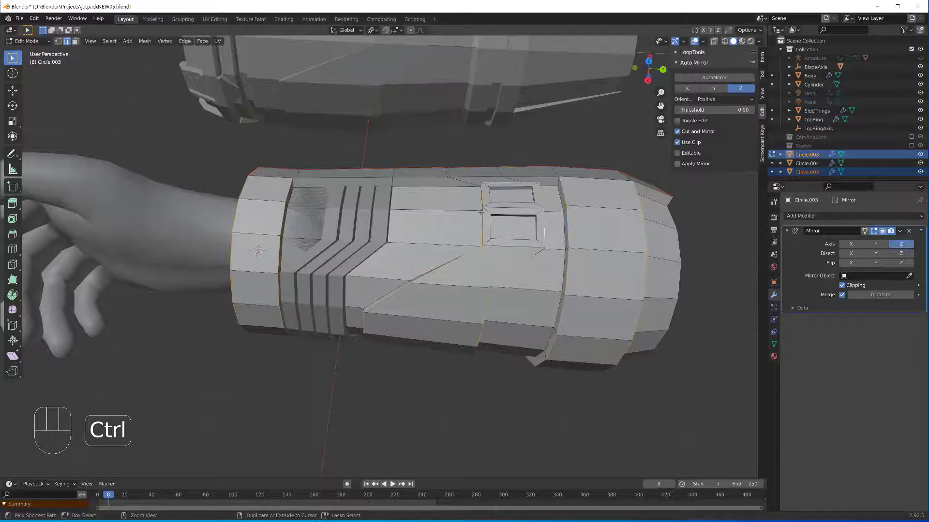
key("ctrl+b")
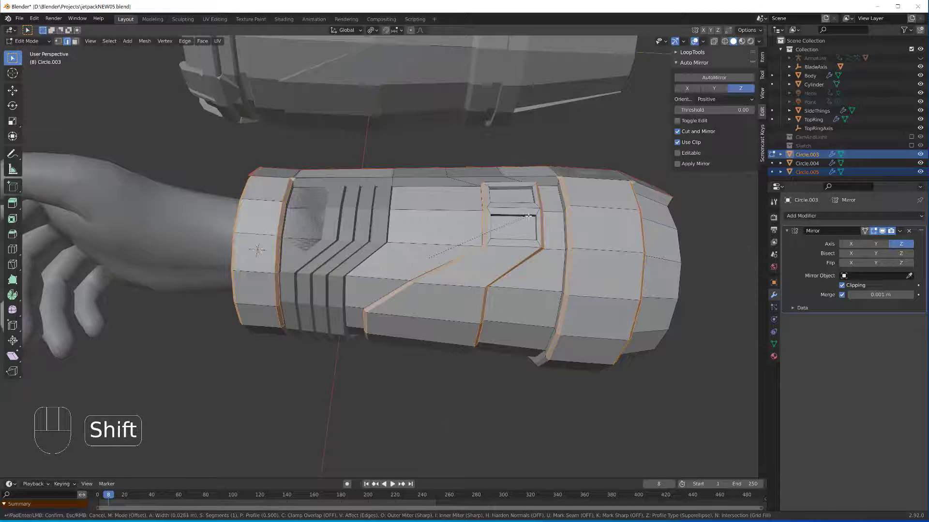
left_click(527, 217)
- Examine the bevelled edges along the windows, diagonal band, wrist ridges and elbow cuff, clearing the edge selection
scroll(522, 236, "up", 4)
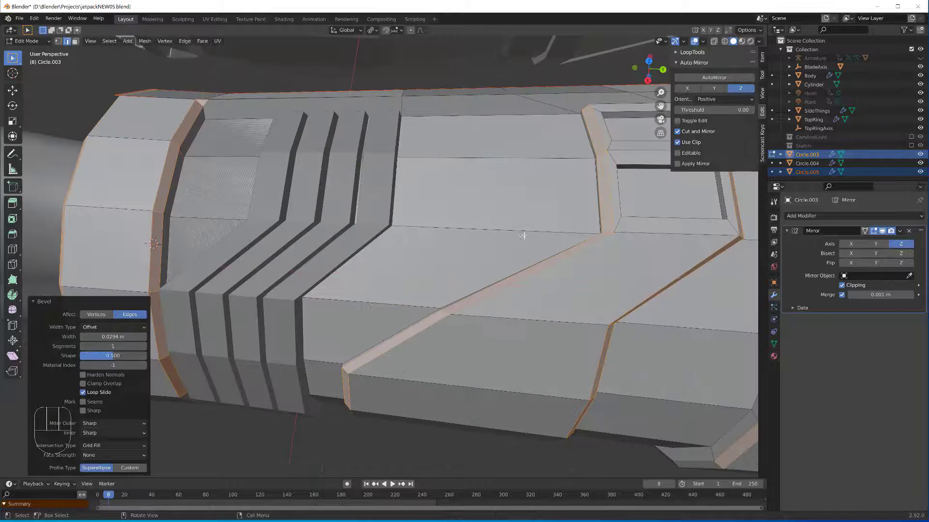
middle_click_drag(526, 191, 421, 244, "shift")
scroll(421, 244, "up", 3)
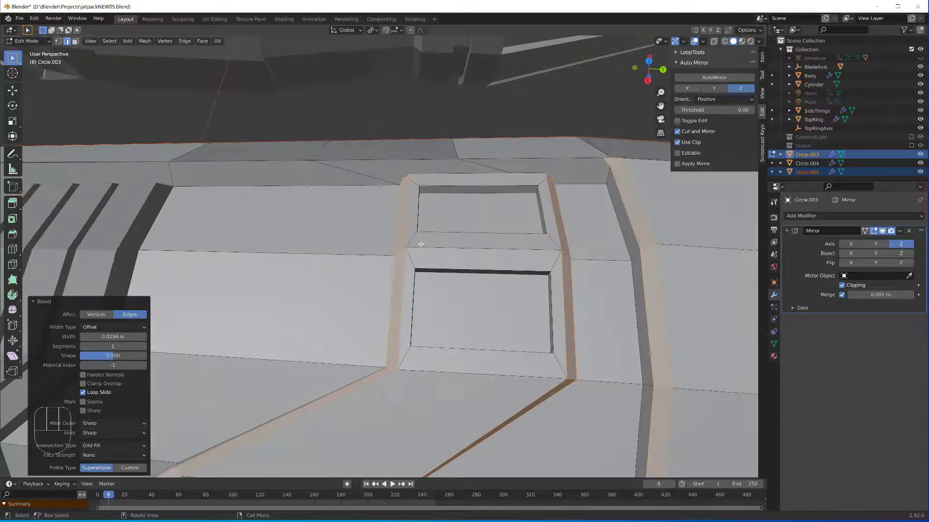
scroll(404, 245, "down", 4)
middle_click_drag(403, 245, 533, 209, "shift")
middle_click_drag(374, 227, 314, 235)
scroll(412, 194, "down", 1)
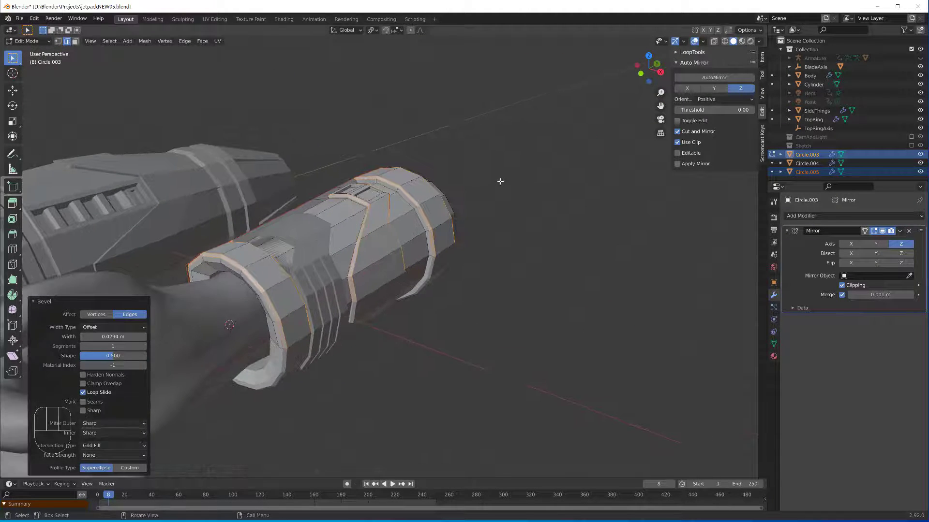
left_click(499, 180)
middle_click_drag(498, 180, 326, 202)
scroll(483, 241, "up", 3)
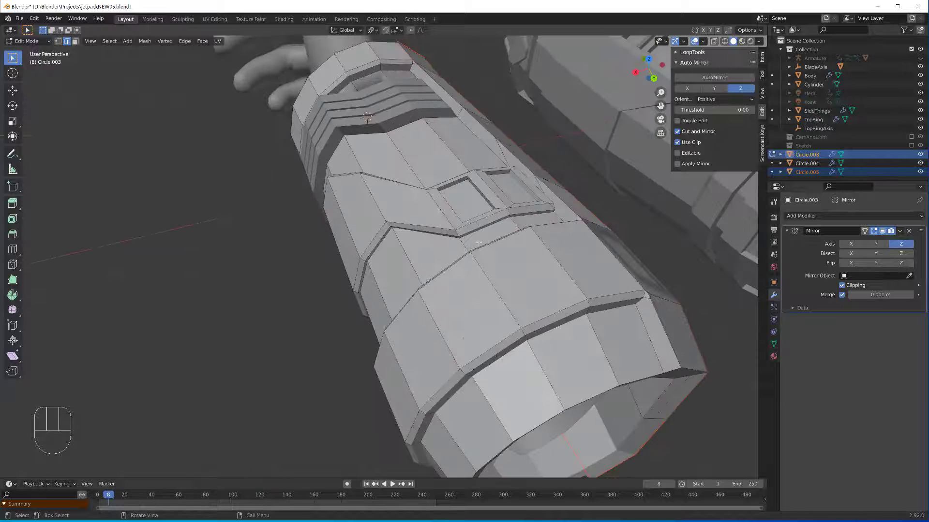
middle_click_drag(524, 244, 381, 345, "shift")
scroll(468, 285, "up", 2)
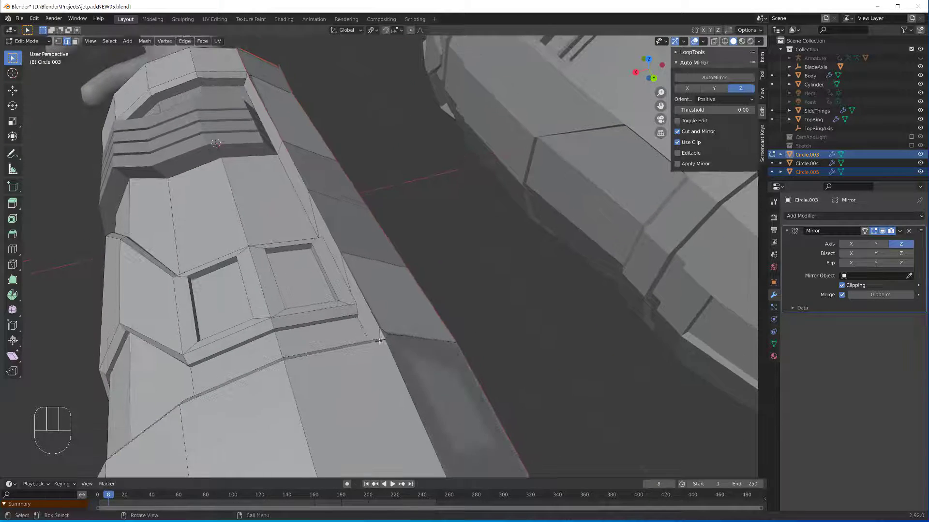
scroll(381, 345, "up", 1)
scroll(372, 346, "down", 1)
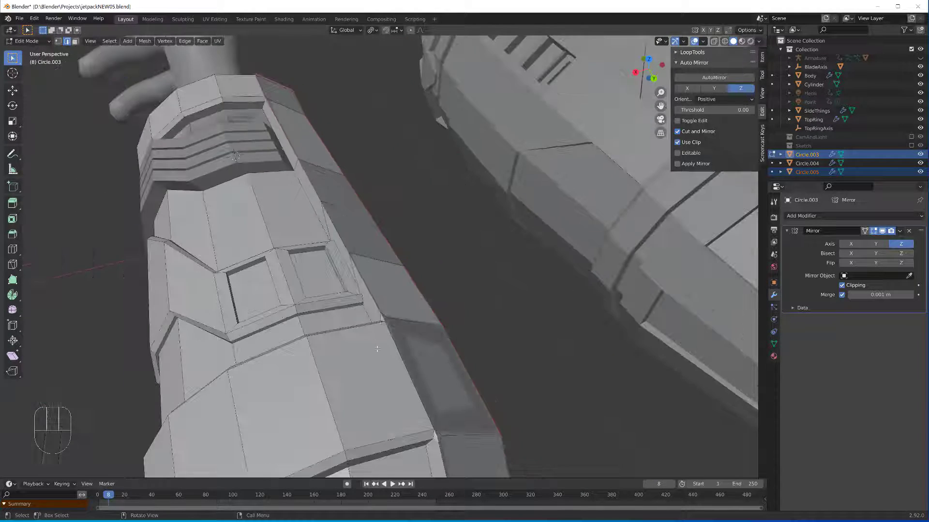
scroll(387, 313, "down", 2)
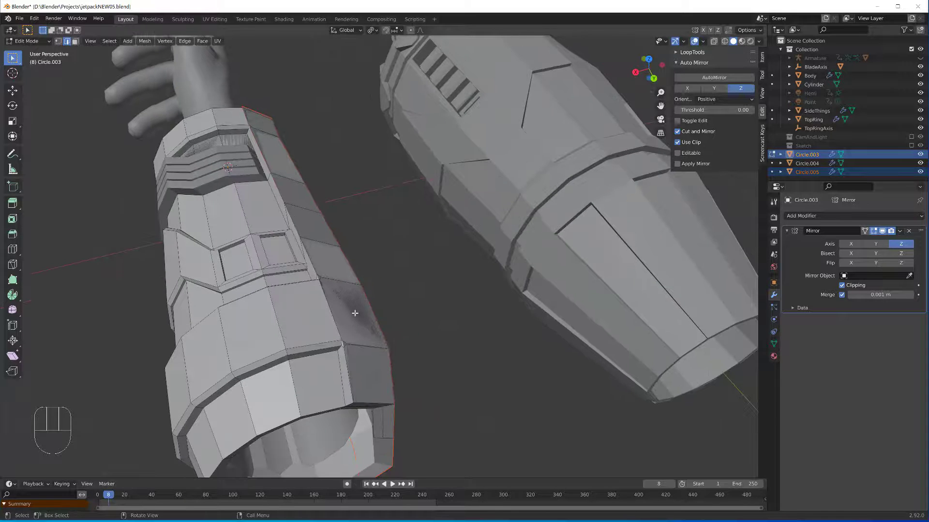
- Switch to editing the separate side panel, select all its faces and move them slightly along negative X
key("Tab")
left_click(359, 306)
middle_click_drag(359, 306, 295, 232)
key("Tab")
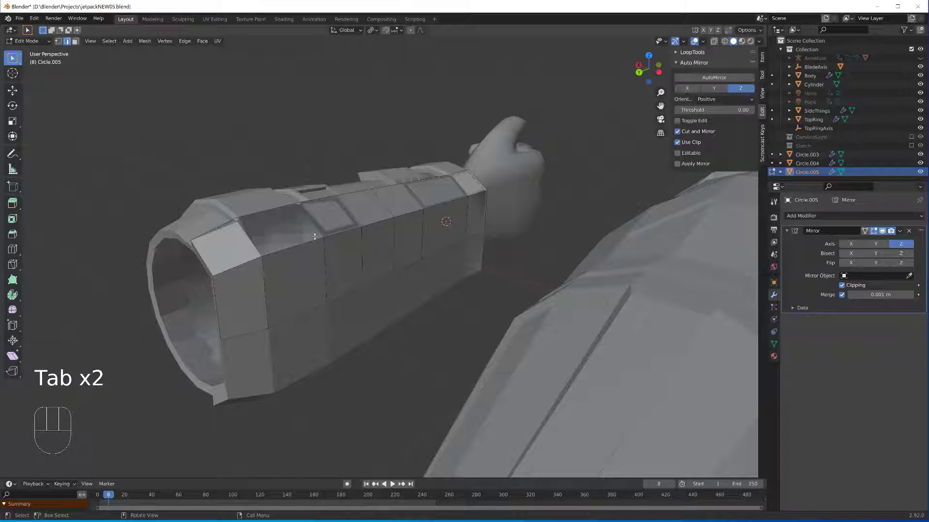
key("3")
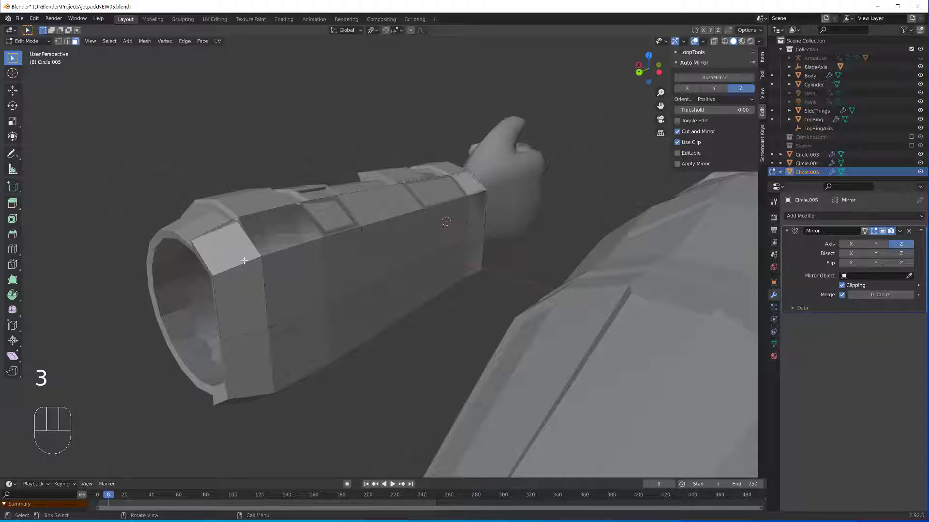
key("a")
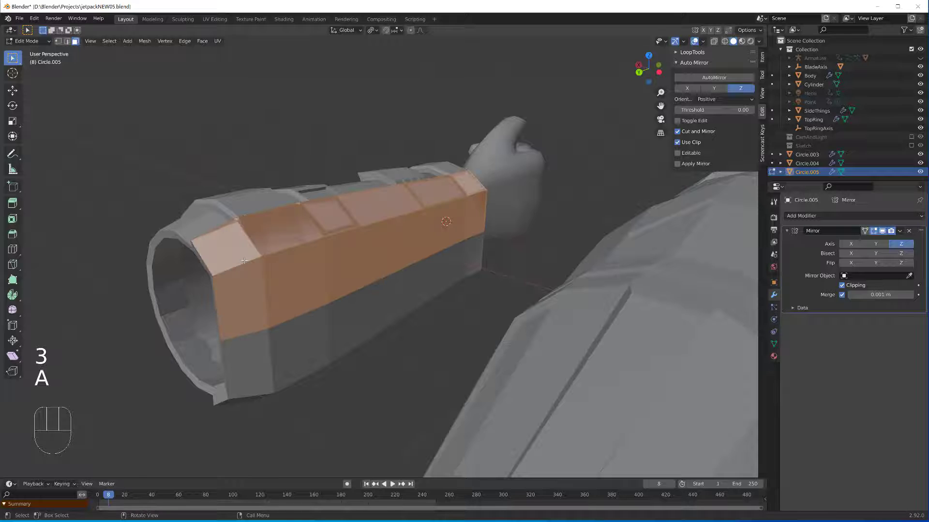
middle_click_drag(245, 261, 299, 252)
key("g")
key("x")
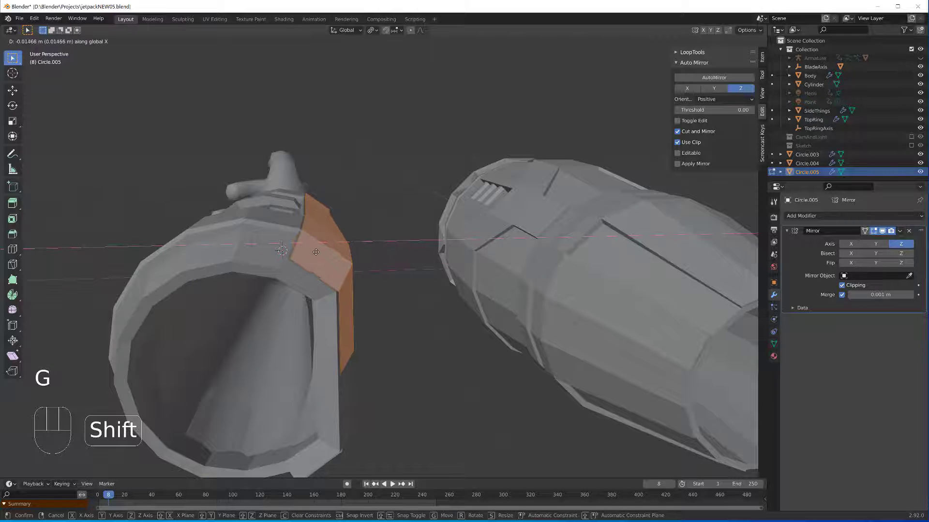
left_click(319, 252)
- Shift the side panel's faces slightly along Y, raise them about 0.024 m along Z and clear the selection
key("g")
key("y")
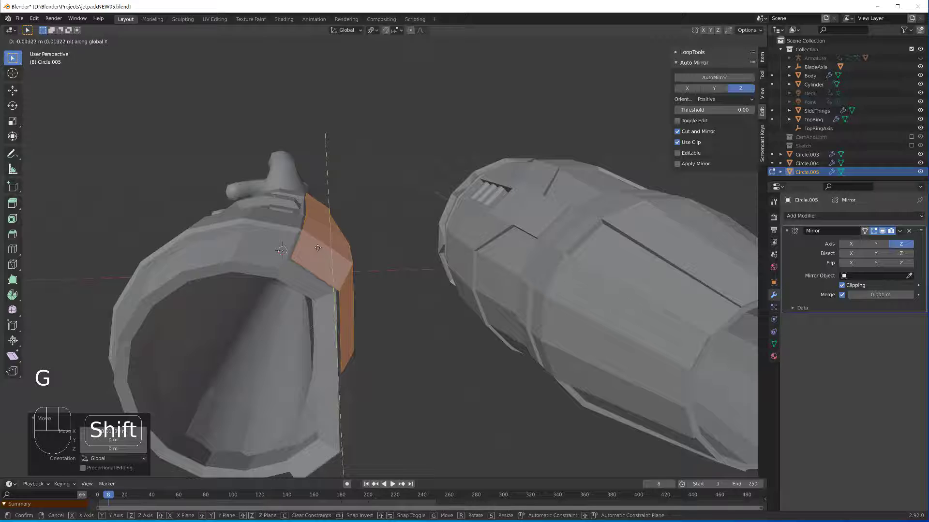
left_click(309, 222)
key("F5")
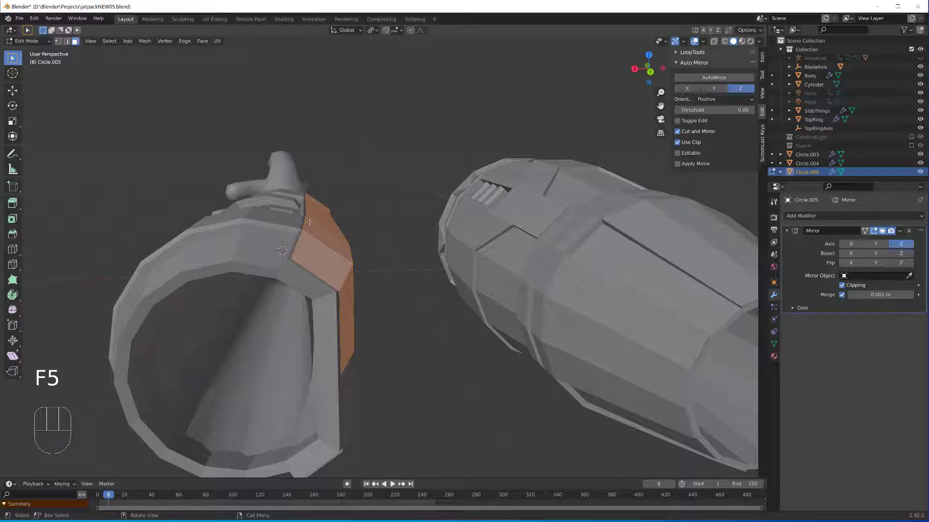
key("g")
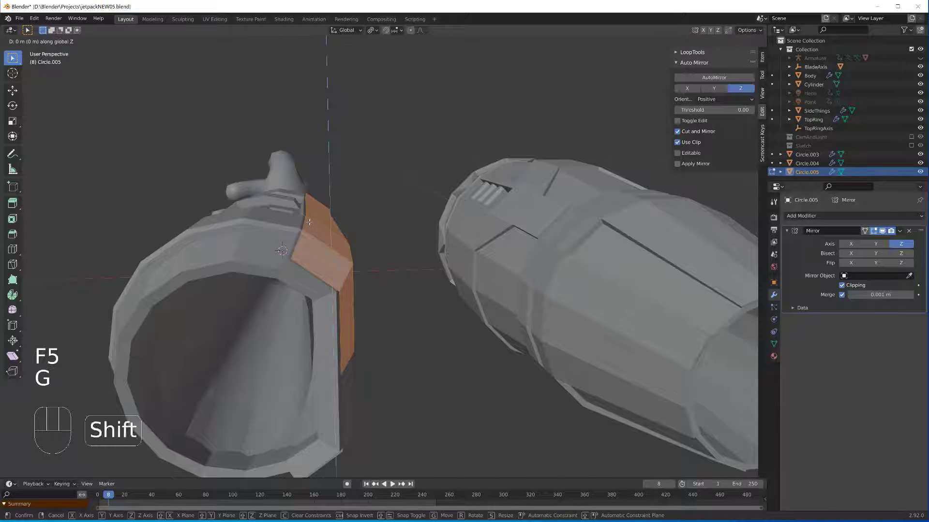
key("z")
left_click(304, 197)
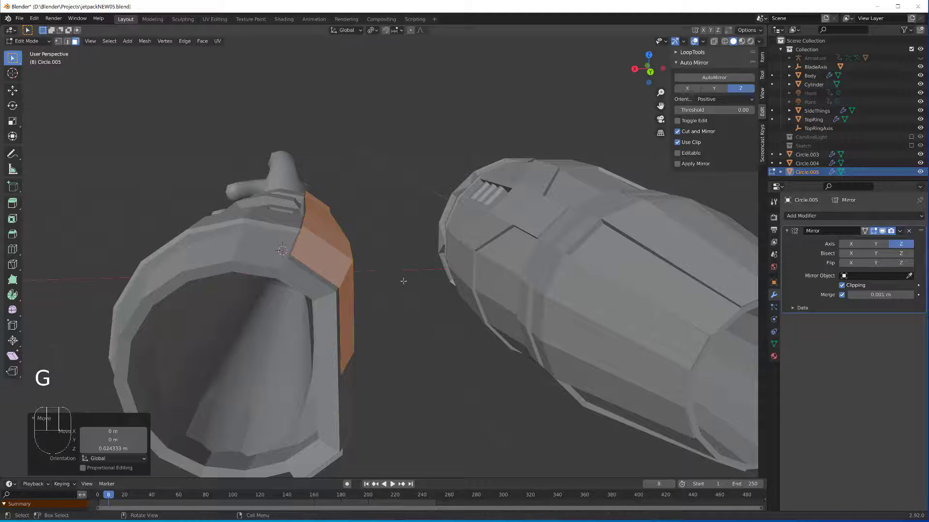
middle_click_drag(379, 280, 316, 296)
left_click(367, 379)
scroll(375, 352, "down", 2)
middle_click_drag(380, 340, 450, 351)
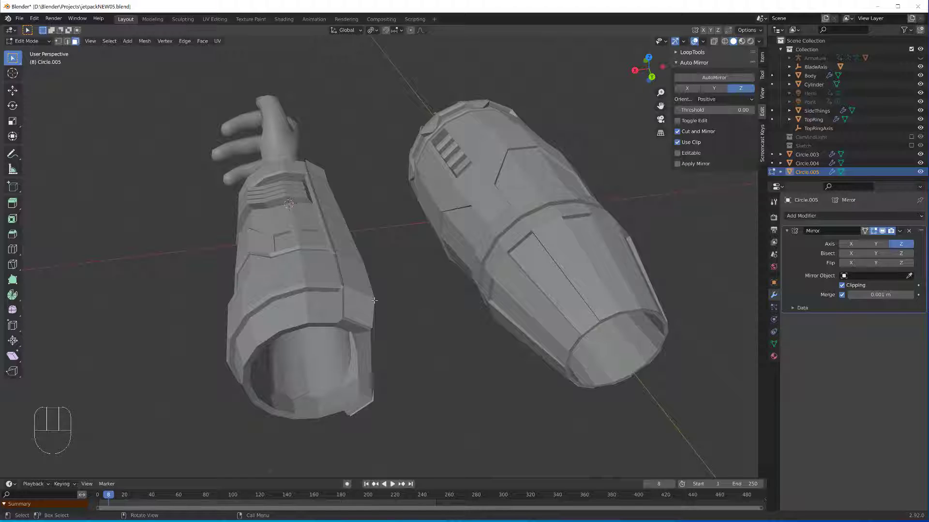
- Select all faces of the side panel, extrude them outward along normals by about 0.062 m and clear the selection
key("3")
key("a")
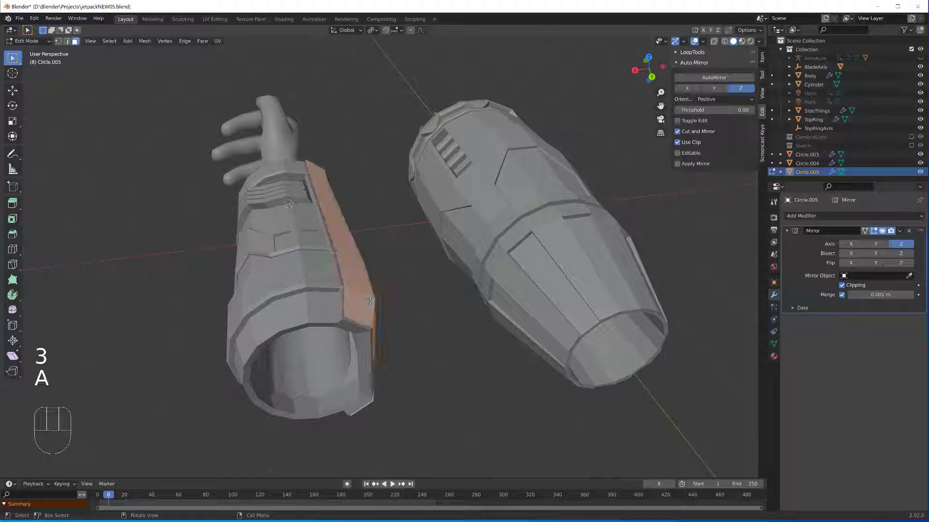
key("alt+e")
left_click(370, 301)
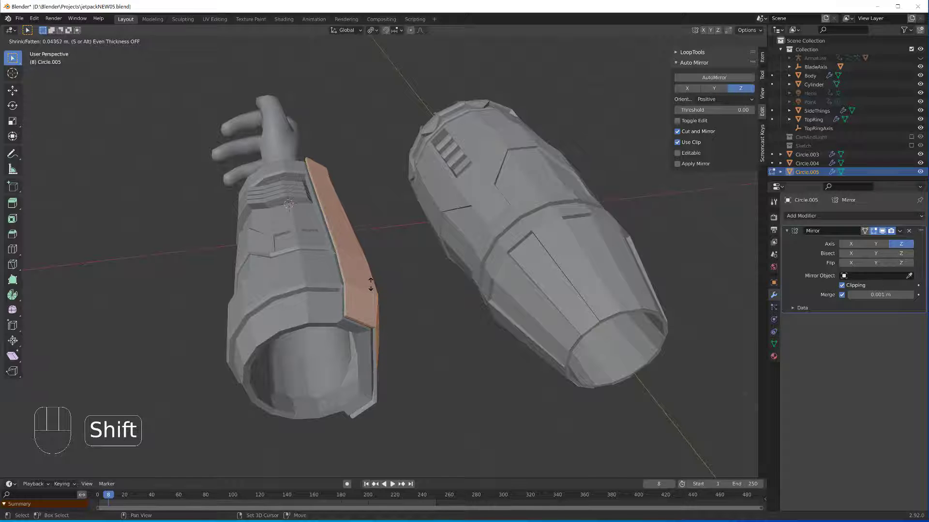
left_click(371, 282)
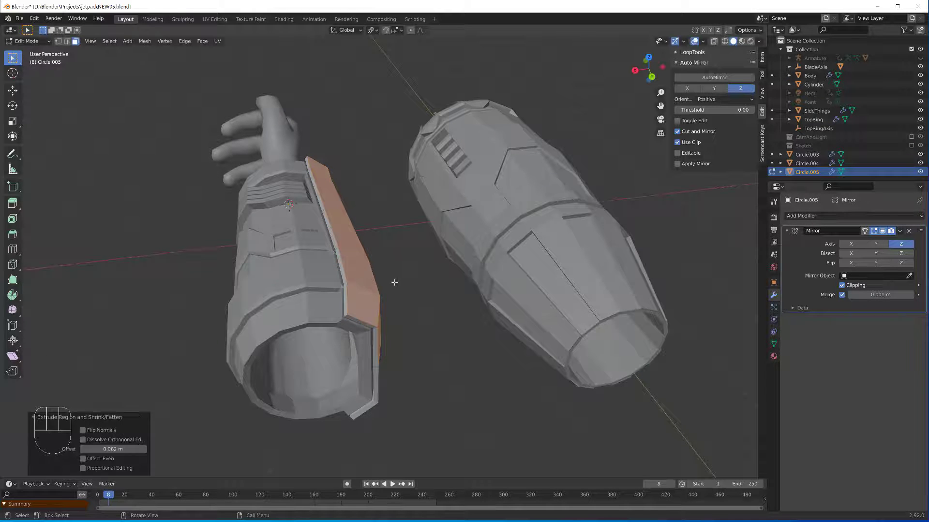
left_click(373, 277)
middle_click_drag(373, 277, 234, 198)
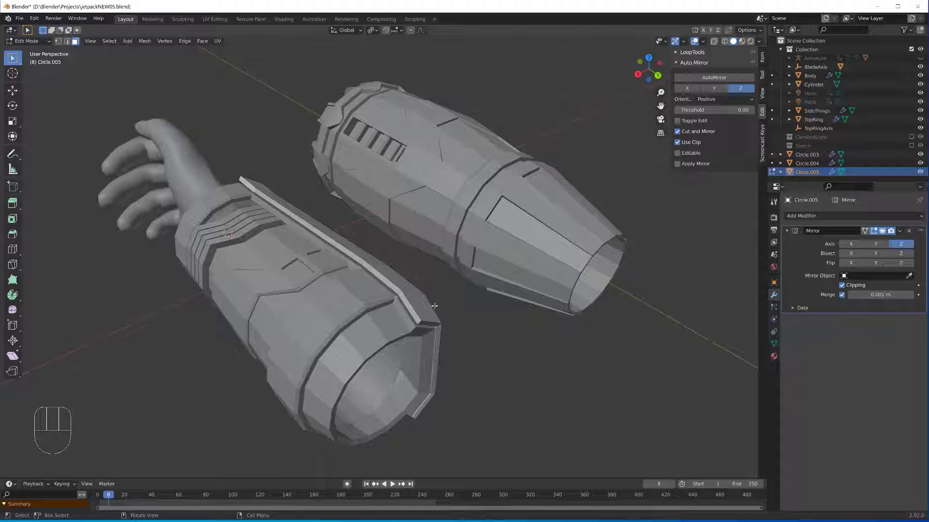
- Select the narrow row of faces along the side panel's long edge and extrude it along normals by about 0.09 m
left_click(413, 313, "ctrl")
middle_click_drag(414, 313, 376, 304)
key("alt+e")
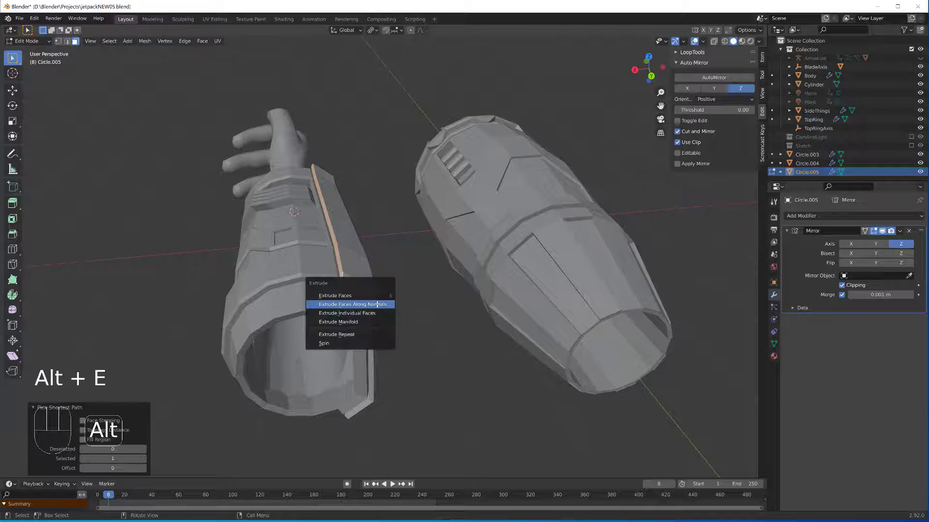
left_click(376, 304)
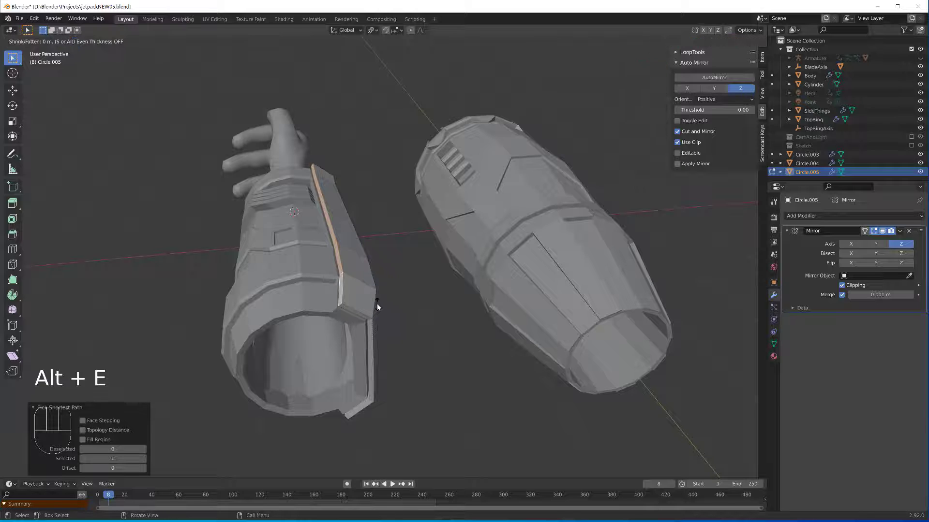
left_click(358, 269)
middle_click_drag(358, 269, 414, 303)
scroll(350, 298, "up", 4)
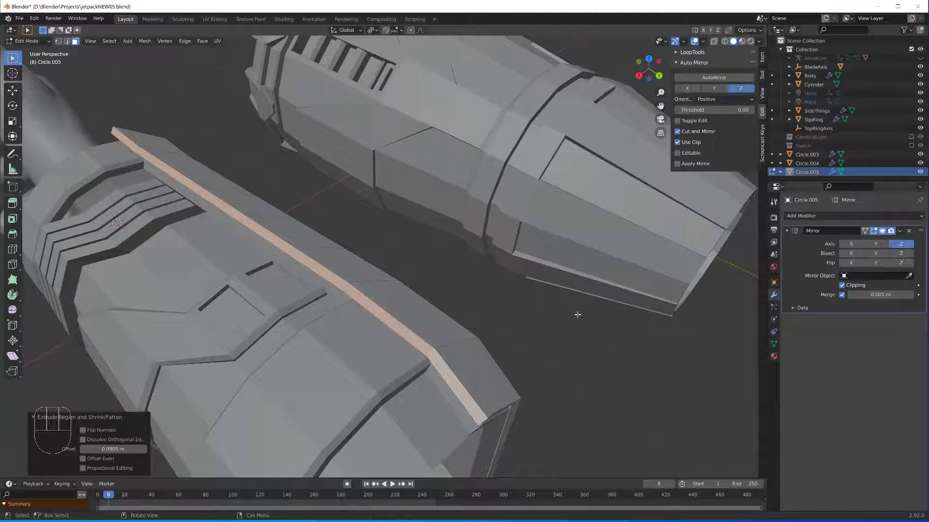
- Scale the extruded edge strip of the side panel uniformly to 0.955
key("s")
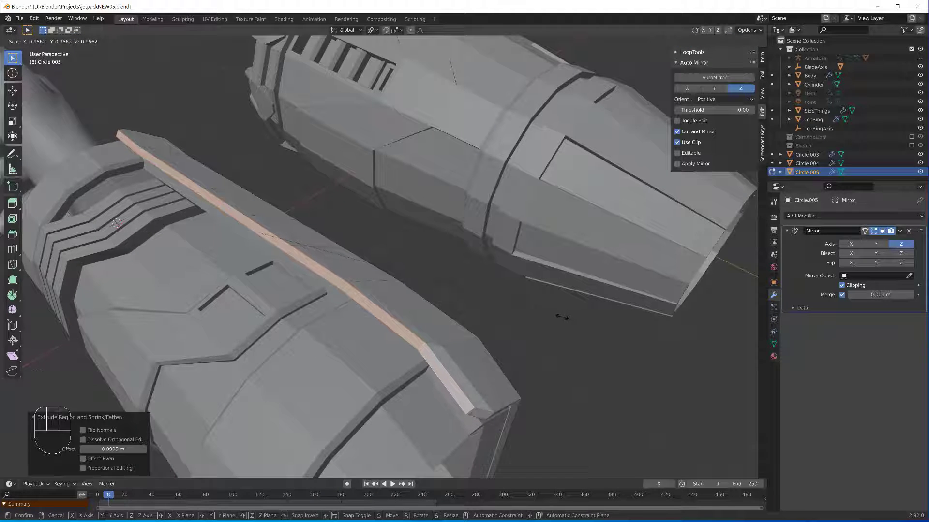
left_click(564, 313)
scroll(472, 406, "down", 8)
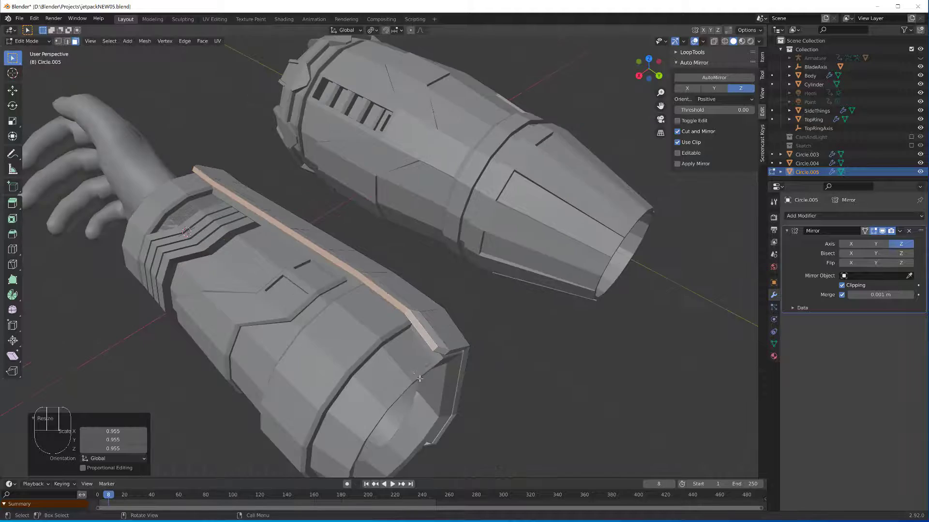
middle_click_drag(472, 407, 346, 250)
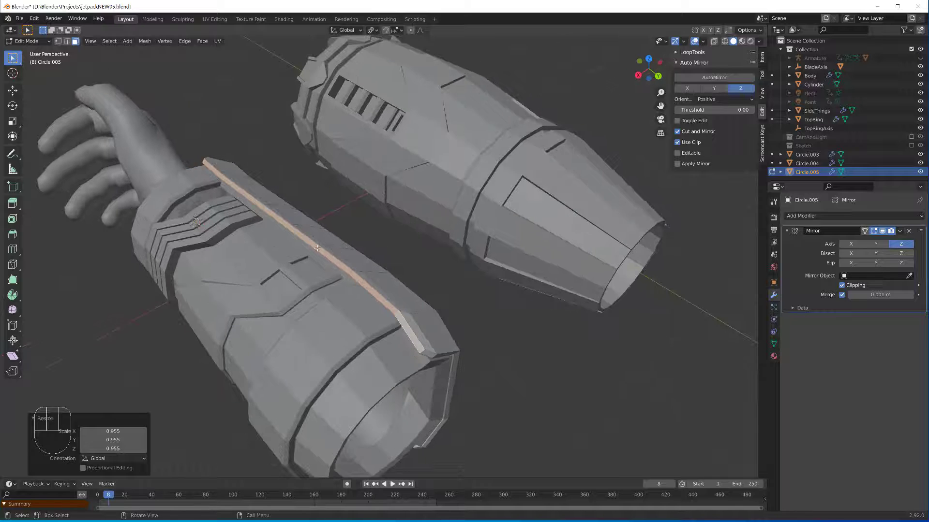
- Switch the transform orientation to Normal and scale the side panel's extruded edge strip to about 0.659 along normal X
scroll(317, 248, "up", 2)
left_click(347, 30)
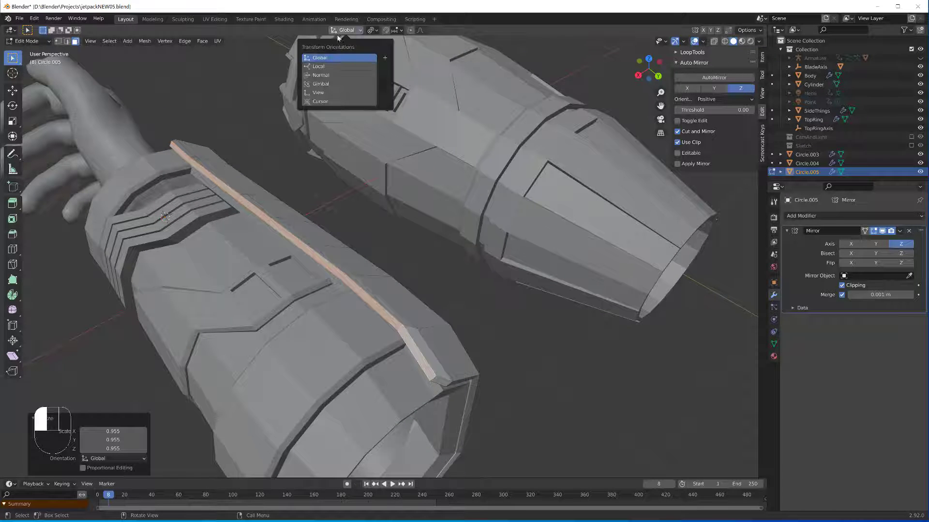
left_click(322, 75)
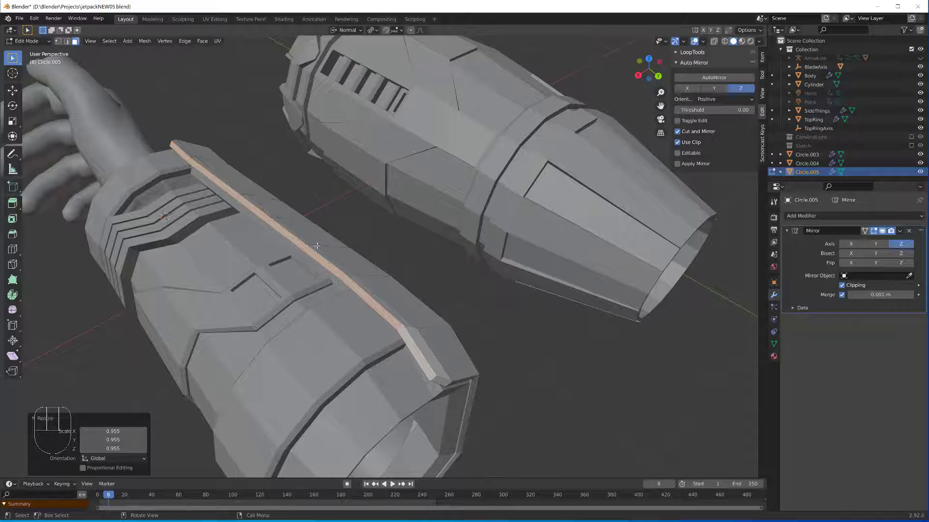
key("s")
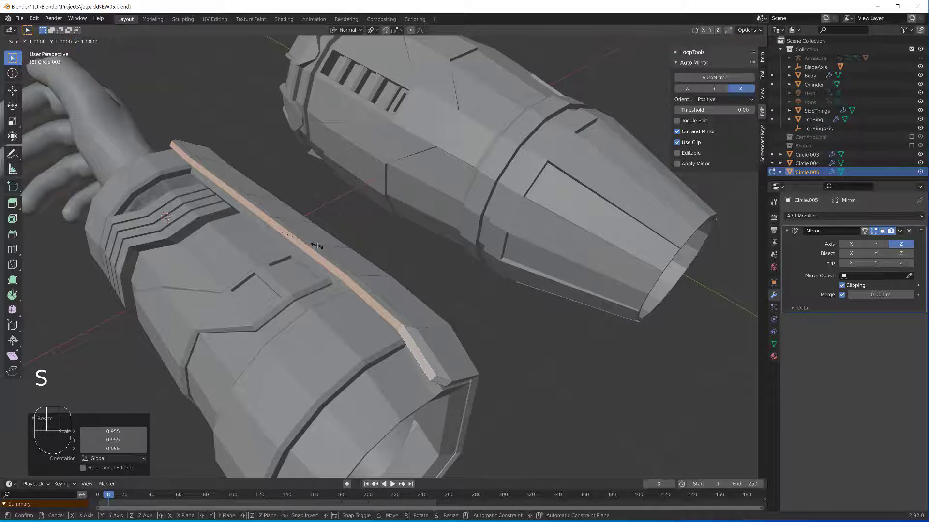
key("x")
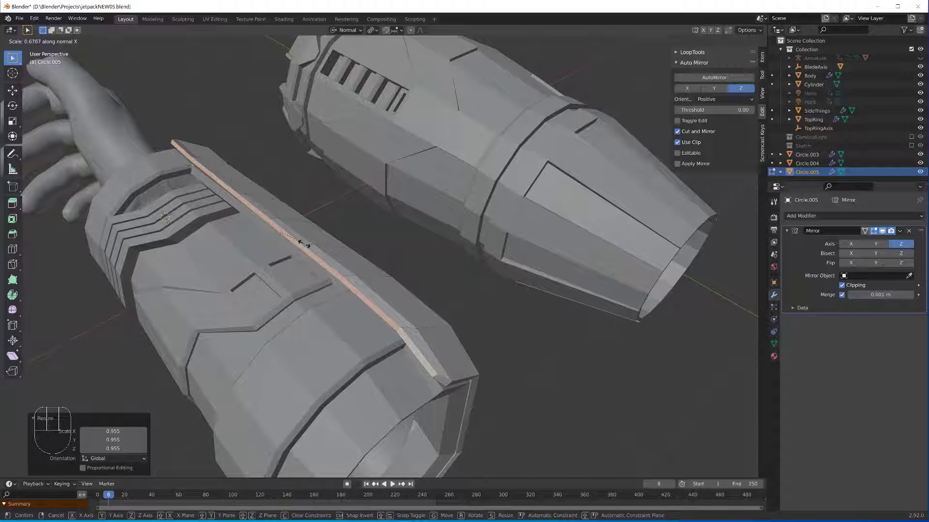
left_click(277, 224)
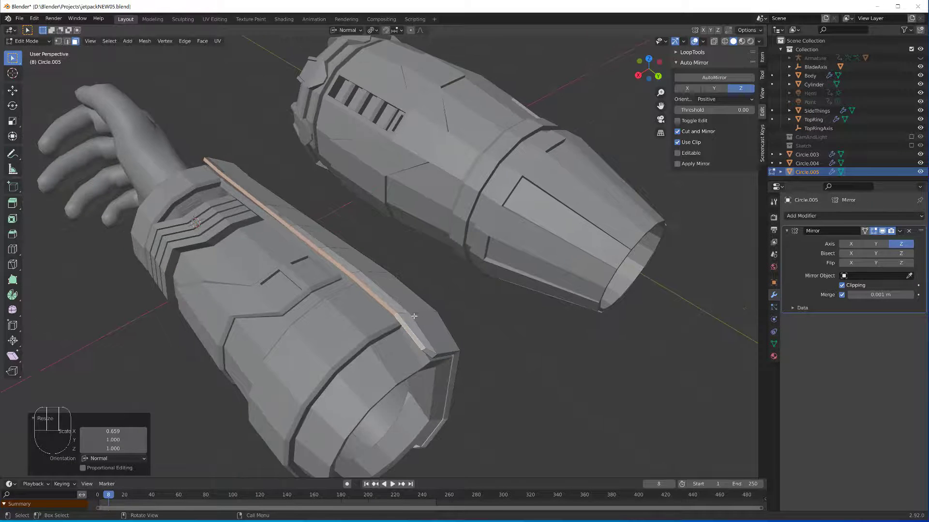
middle_click_drag(239, 202, 476, 301)
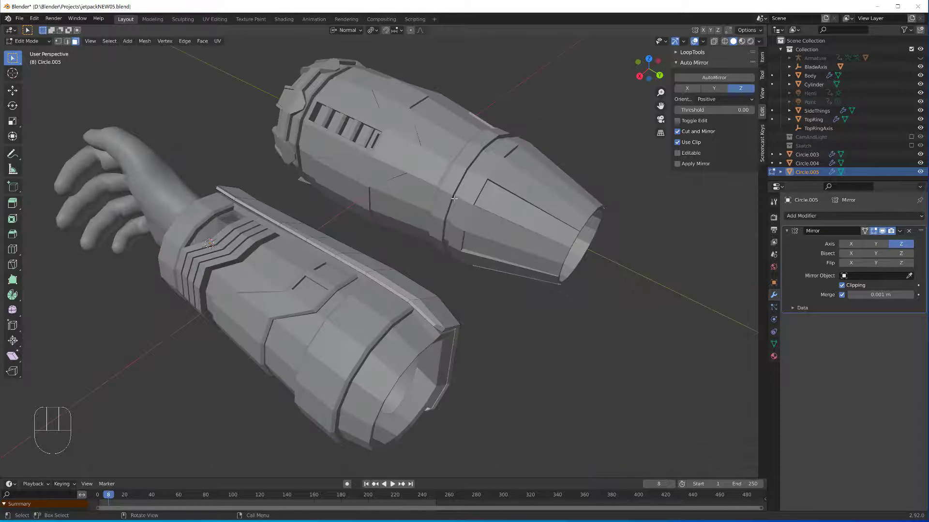
- Examine the narrowed edge strip and the forearm sleeve from the cuff end and the flat side
scroll(466, 246, "down", 2)
middle_click_drag(465, 244, 467, 293, "shift")
scroll(450, 385, "up", 2)
middle_click_drag(449, 385, 465, 367)
middle_click_drag(482, 400, 336, 334, "shift")
middle_click_drag(334, 236, 400, 342, "shift")
middle_click_drag(381, 253, 373, 303)
scroll(435, 325, "down", 1)
scroll(393, 381, "up", 2)
- Select the adjoining middle faces on the side panel's flat outer side and flatten them to 0 along global X
left_click(348, 281)
left_click(318, 287)
left_click(341, 280, "shift")
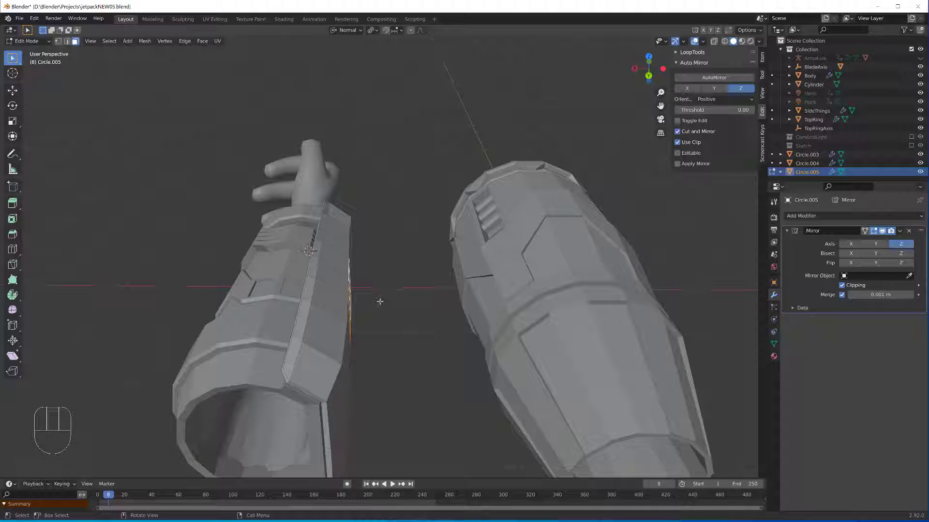
scroll(380, 302, "down", 2)
middle_click_drag(382, 309, 377, 310)
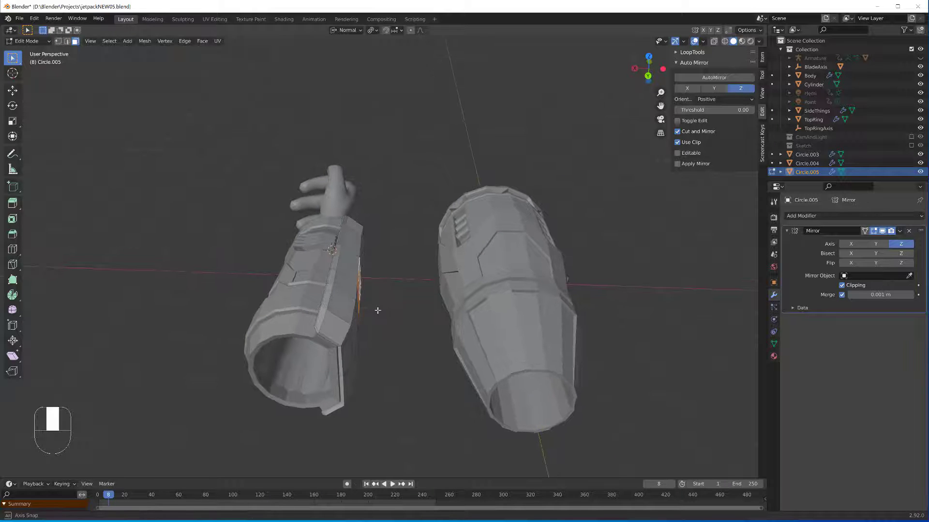
scroll(378, 311, "up", 2)
key("s")
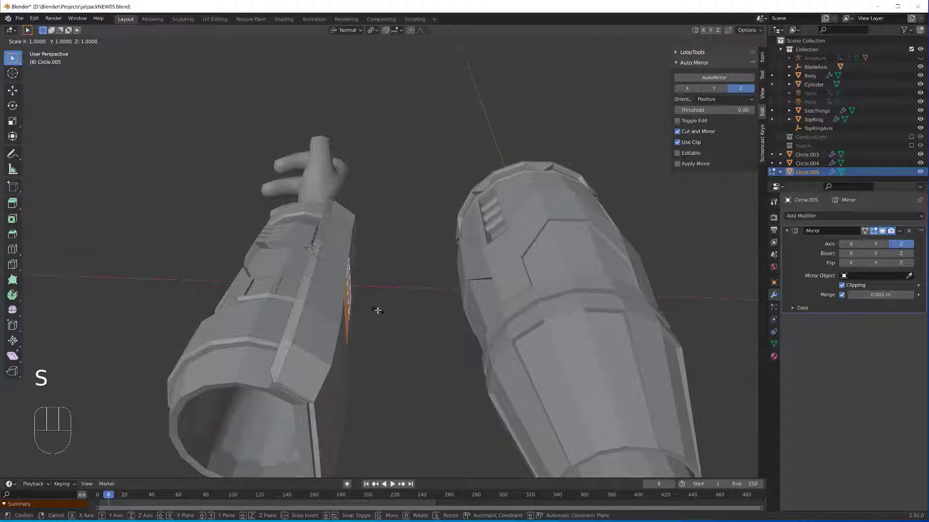
left_click(377, 310)
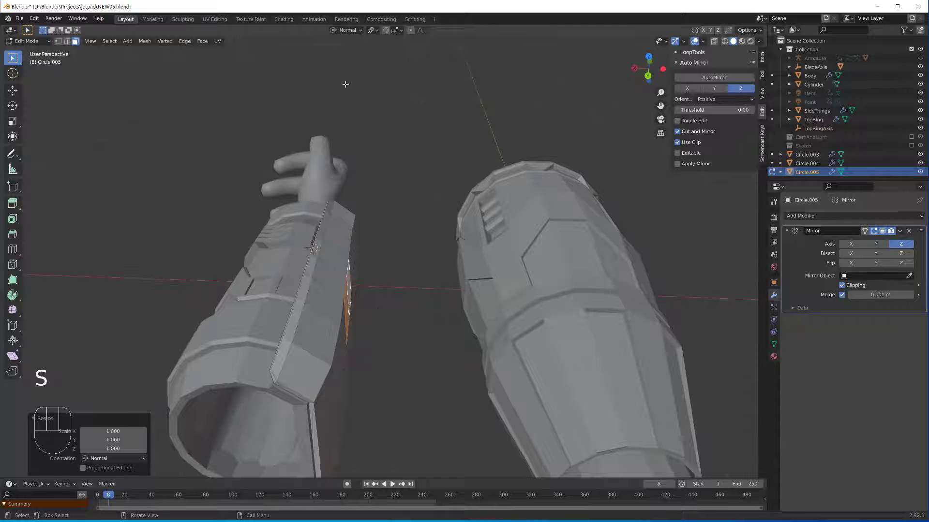
left_click(344, 31)
left_click(334, 54)
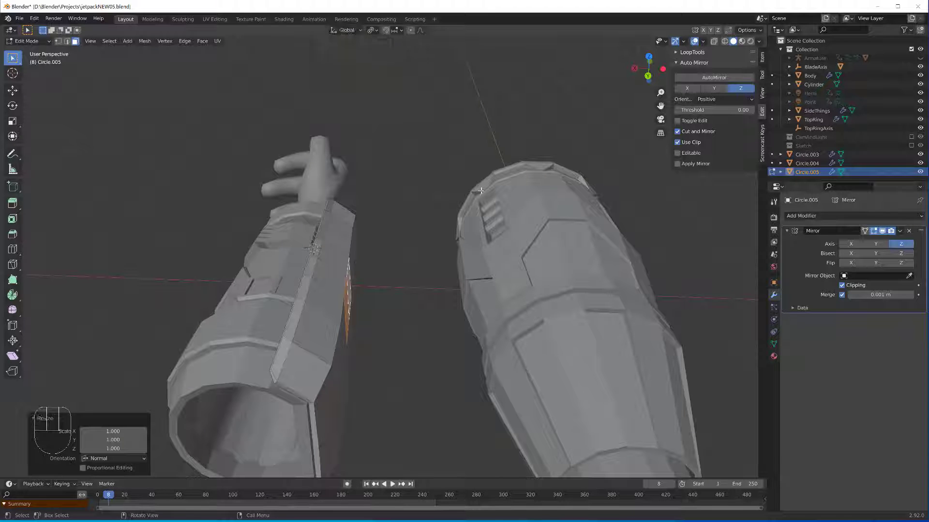
key("s")
key("x")
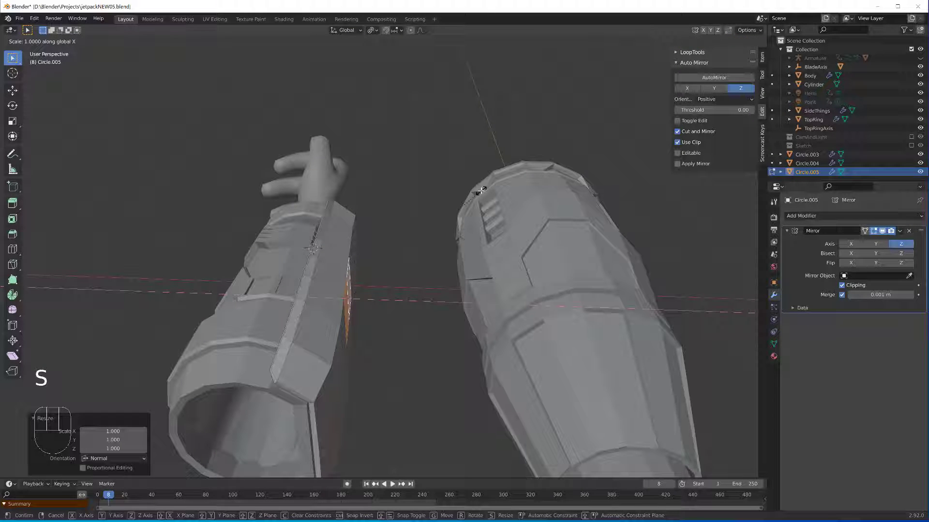
type("0")
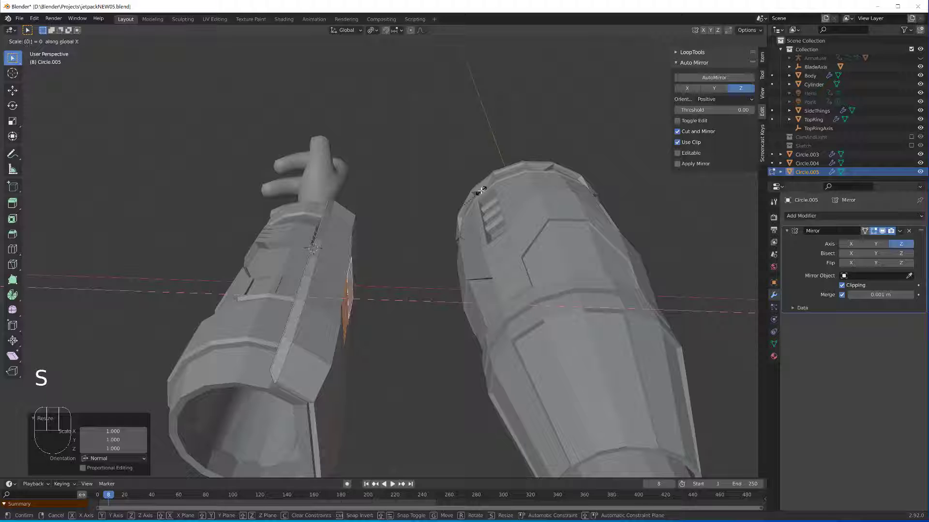
key("Return")
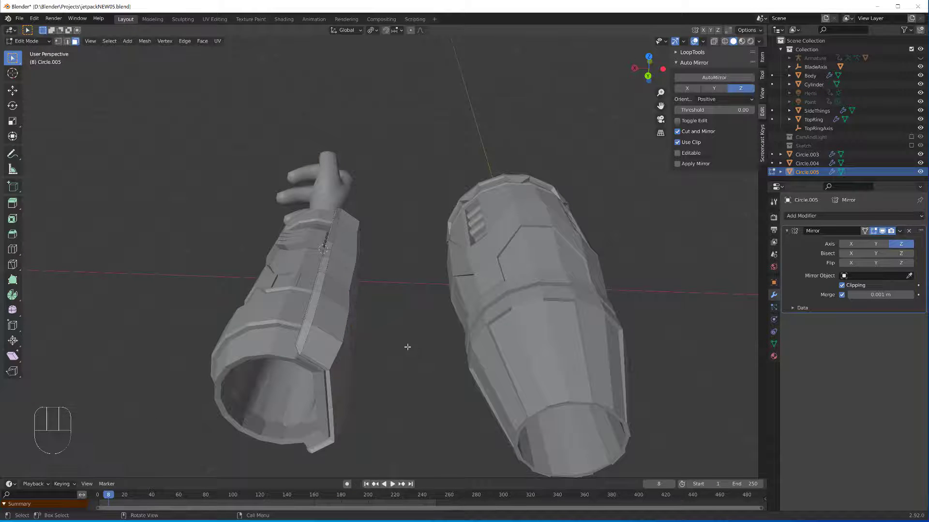
- Select the connected group of faces midway along the side panel, covering its flat outer side and sloping upper edge
middle_click_drag(407, 347, 360, 295)
left_click(340, 292)
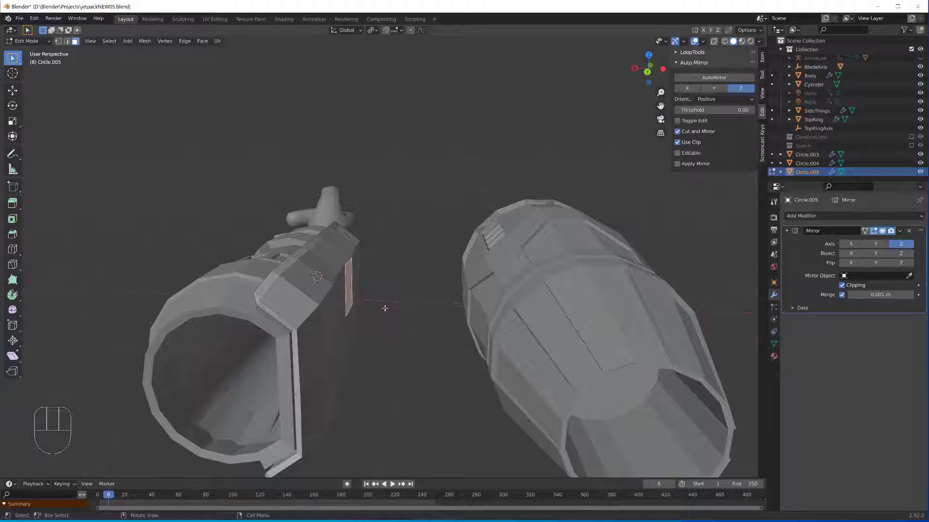
scroll(347, 300, "up", 1)
middle_click_drag(347, 300, 360, 283)
scroll(407, 306, "down", 4)
middle_click_drag(408, 305, 426, 285)
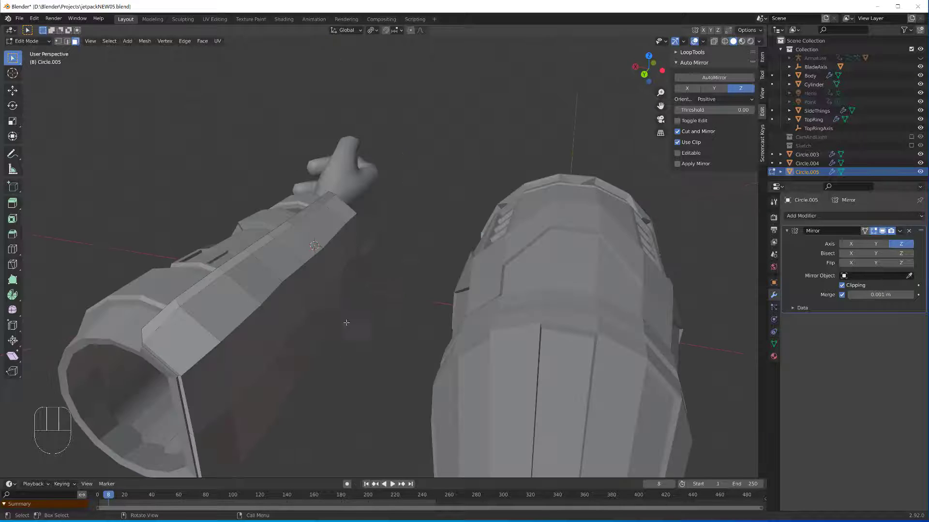
left_click(296, 296)
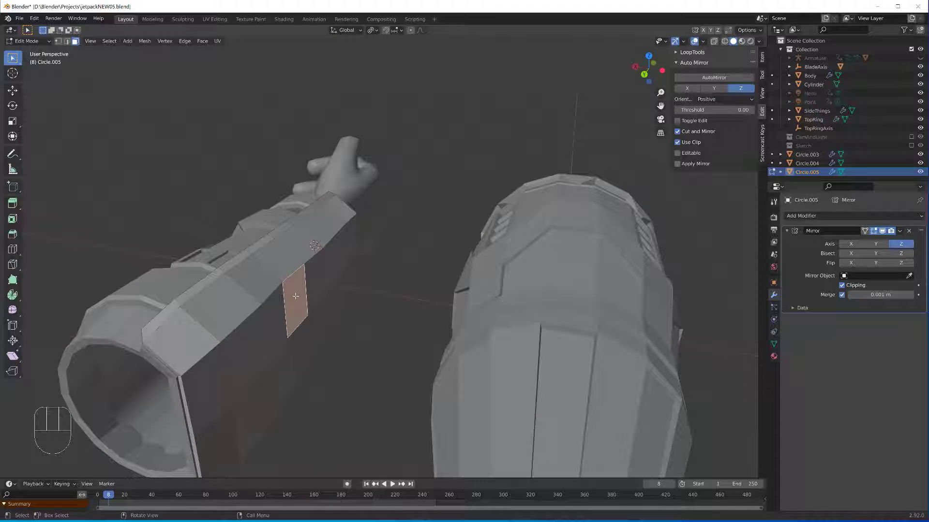
left_click(316, 275, "shift")
key("shift")
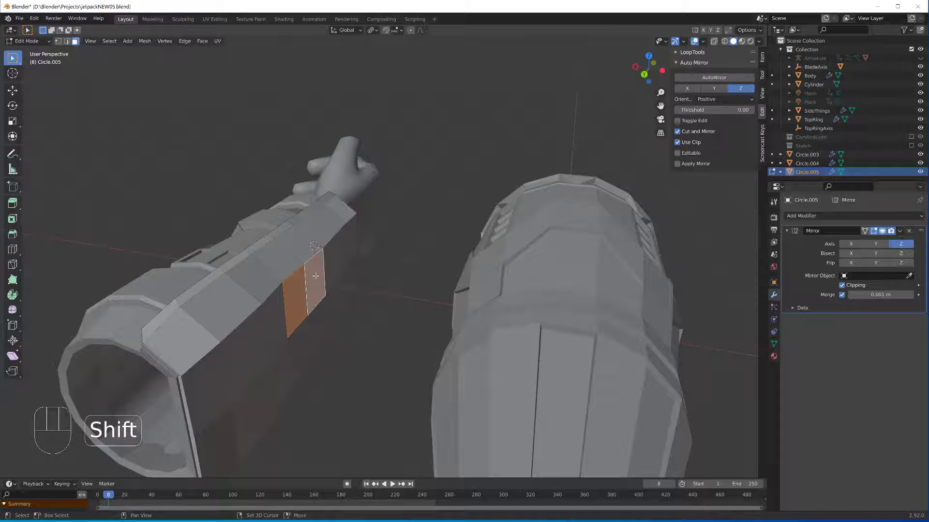
middle_click_drag(315, 276, 280, 275)
left_click(282, 264, "shift")
left_click(298, 251, "shift")
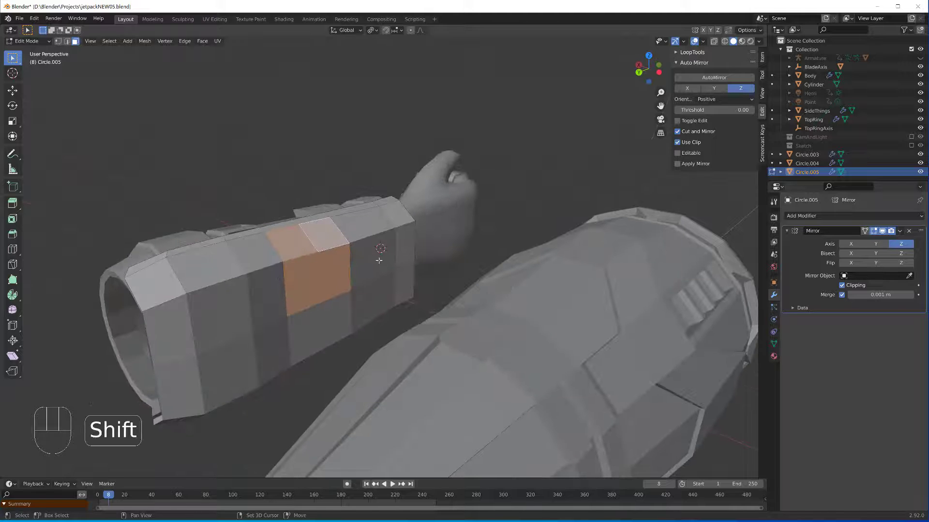
left_click(377, 256, "shift")
left_click(245, 294, "shift")
middle_click_drag(247, 295, 311, 328)
- Duplicate the selected faces in place, separate them into their own object and open that object for mesh editing
key("shift+d")
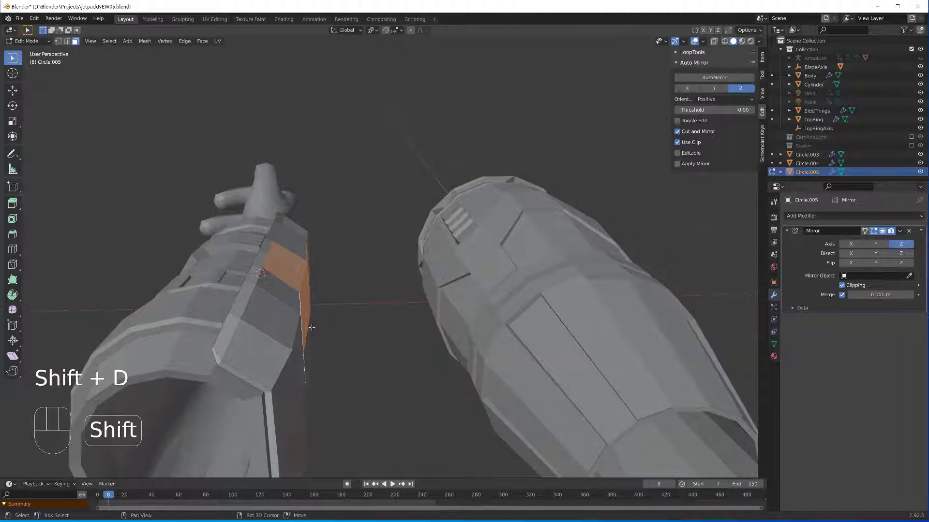
right_click(312, 328)
key("p")
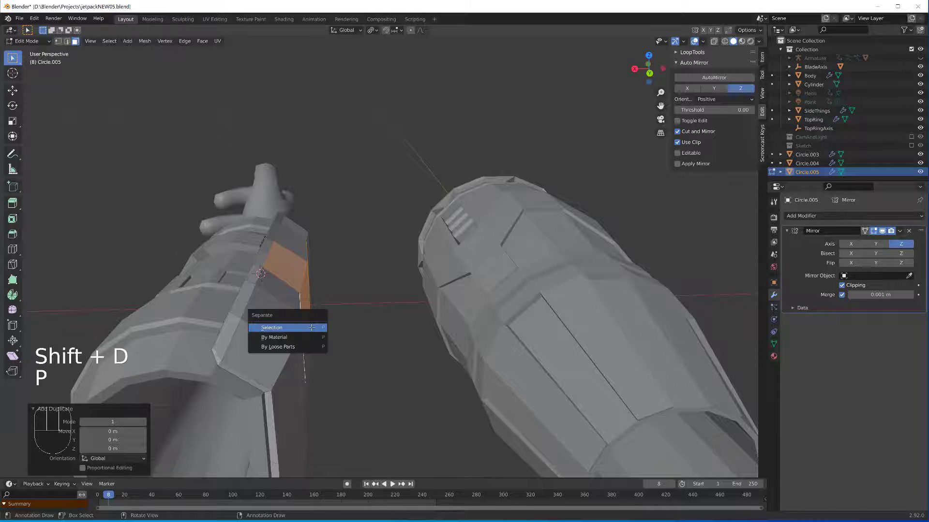
left_click(311, 327)
key("Tab")
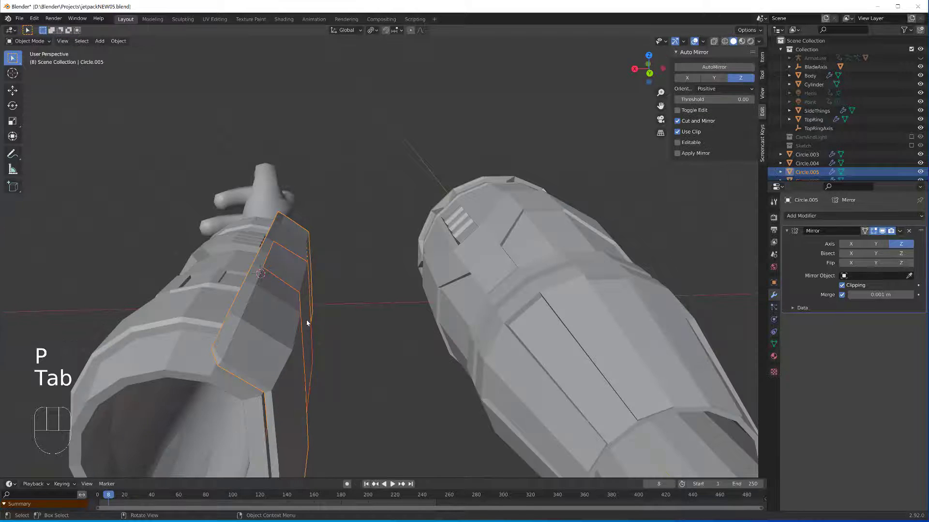
left_click(307, 320)
key("Tab")
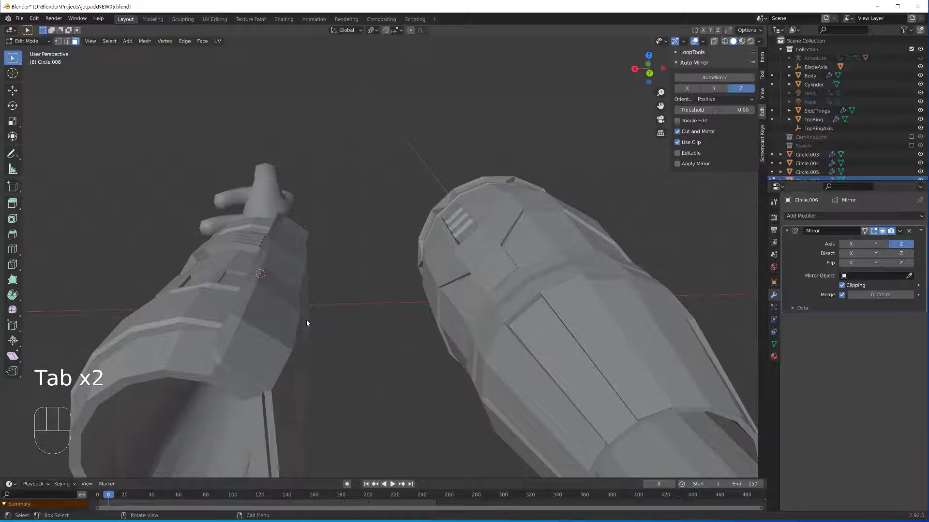
- Switch to vertex selection and snap the 3D cursor to the central vertex of the separated panel's flat side
middle_click_drag(306, 320, 373, 280)
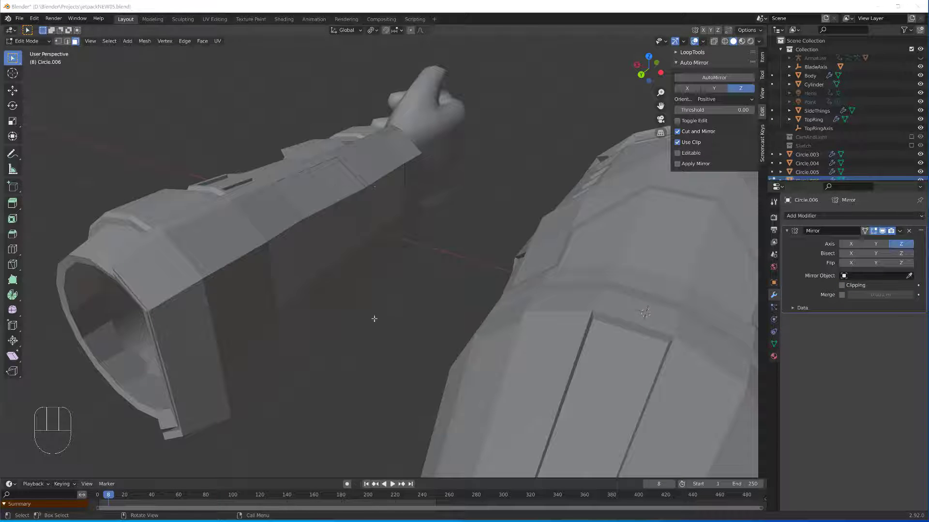
middle_click_drag(367, 319, 353, 325)
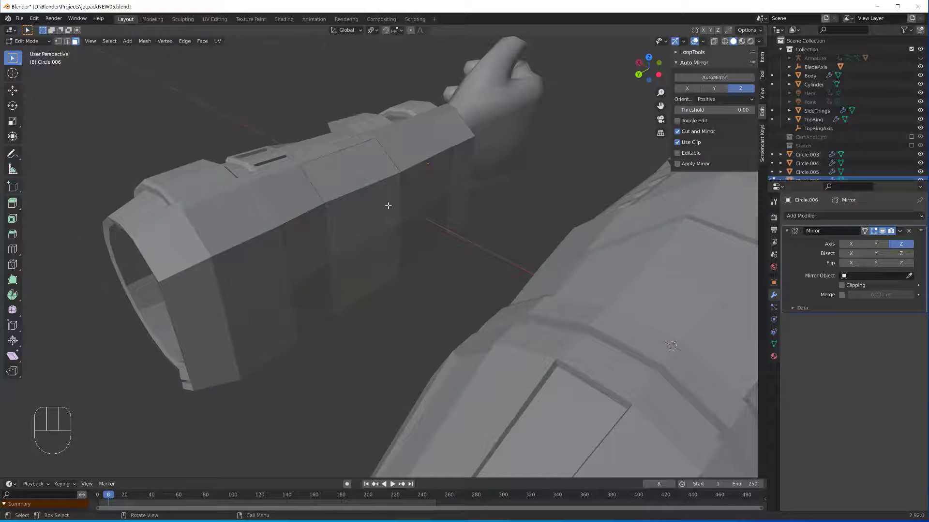
middle_click_drag(388, 206, 424, 225)
middle_click_drag(446, 270, 479, 234)
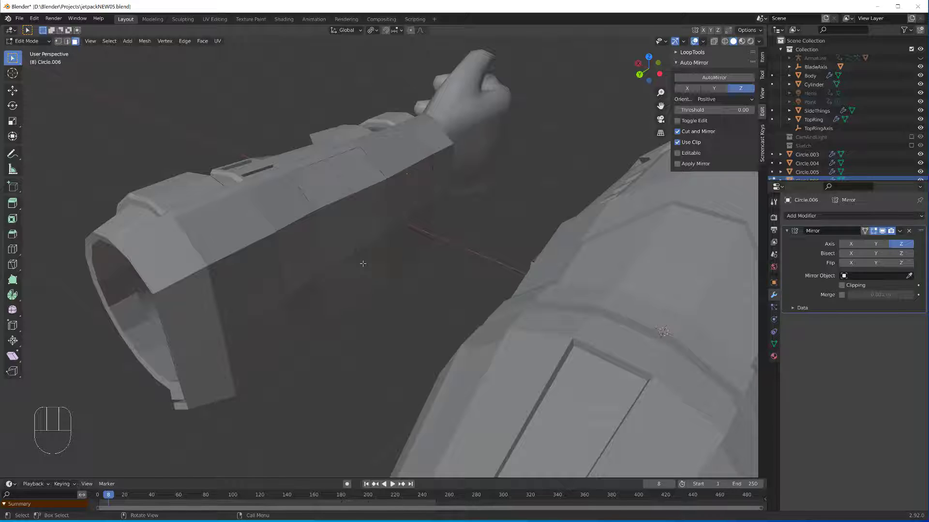
key("1")
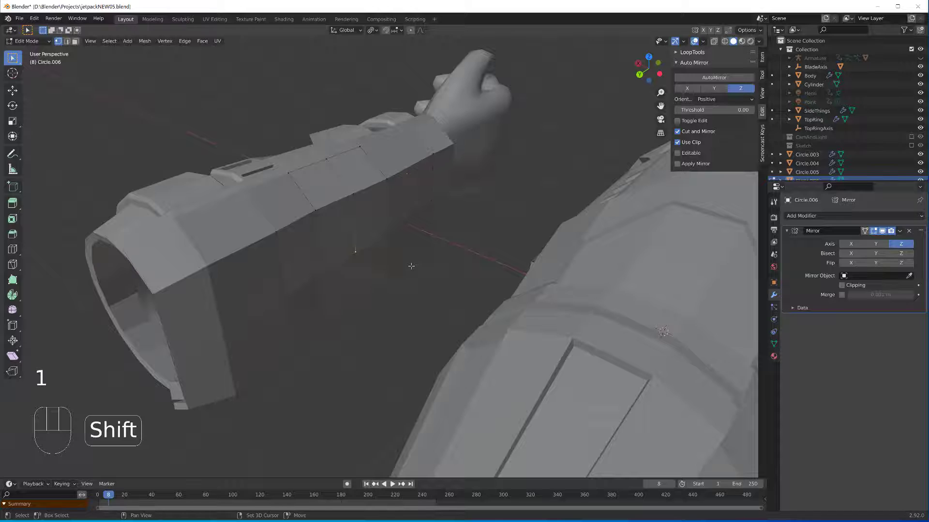
key("shift+s")
left_click(406, 317)
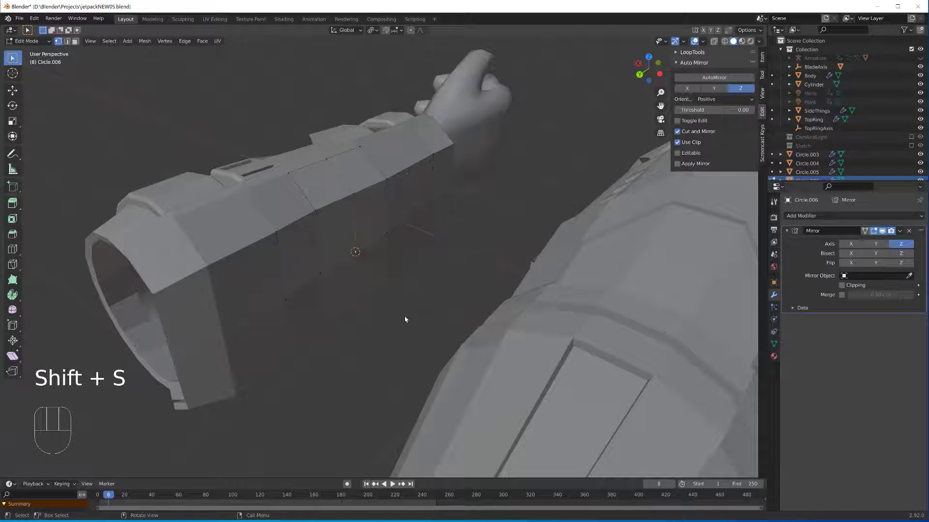
- Add an 8-vertex circle with a 1 m radius at the 3D cursor and turn off the Mirror modifier's Clipping
key("shift+a")
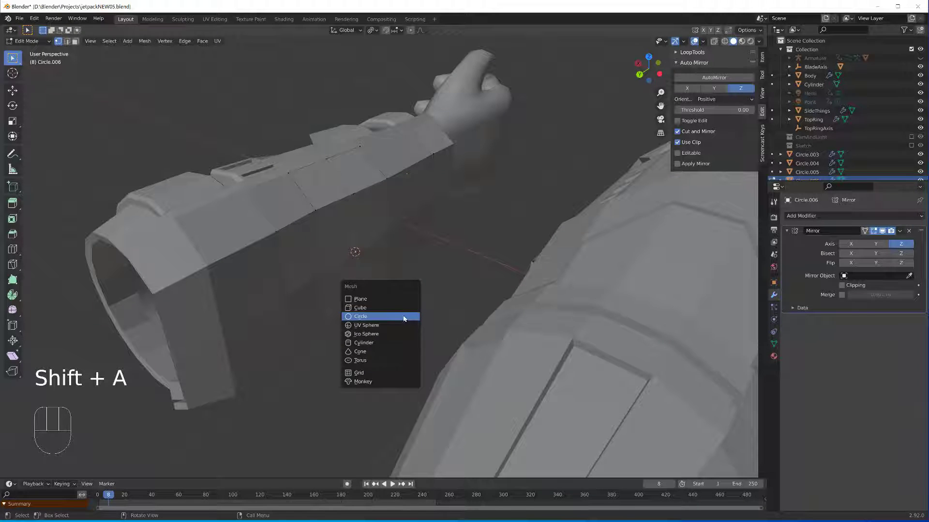
left_click(394, 316)
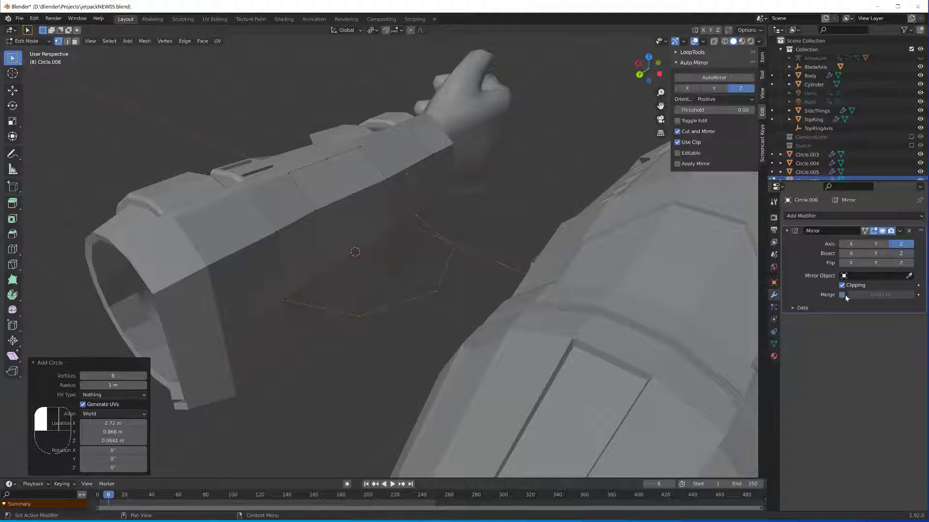
left_click(842, 285)
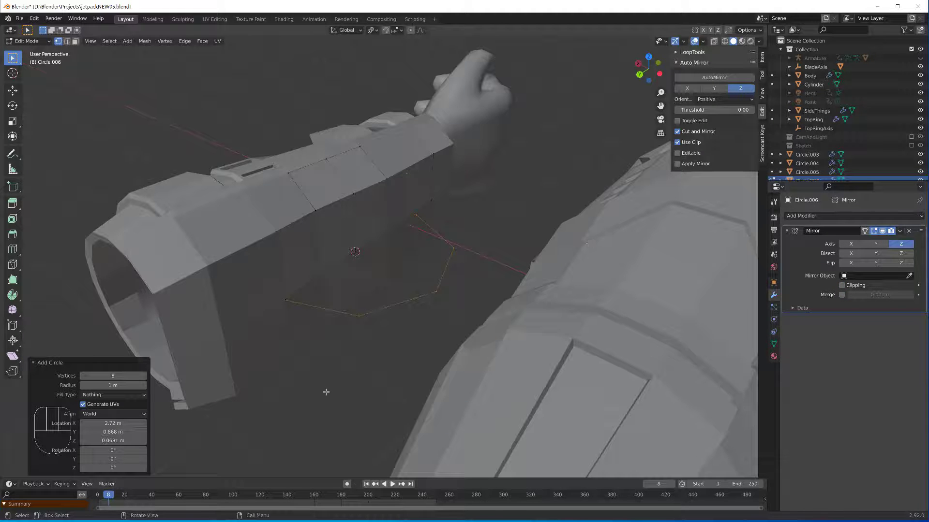
- Rotate the new circle 90° about the global Y axis and scale it down to about 0.248
key("r")
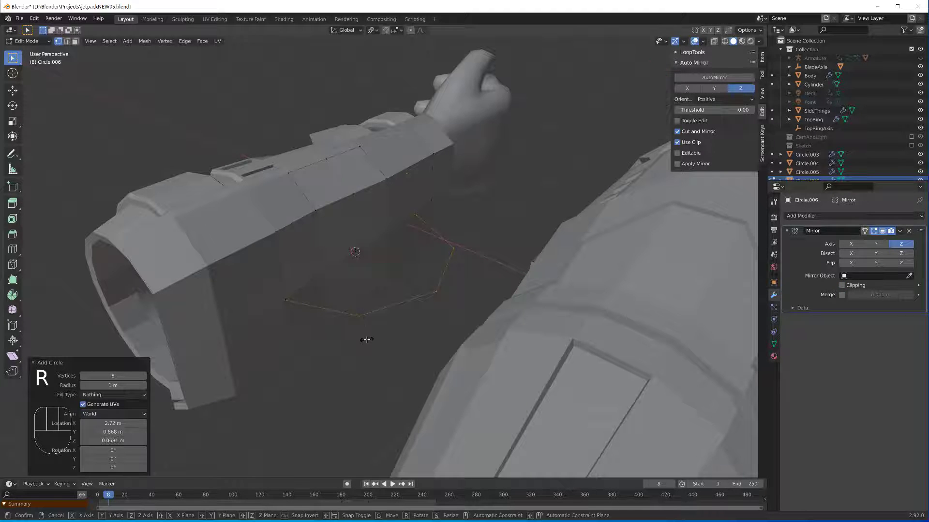
type("y90")
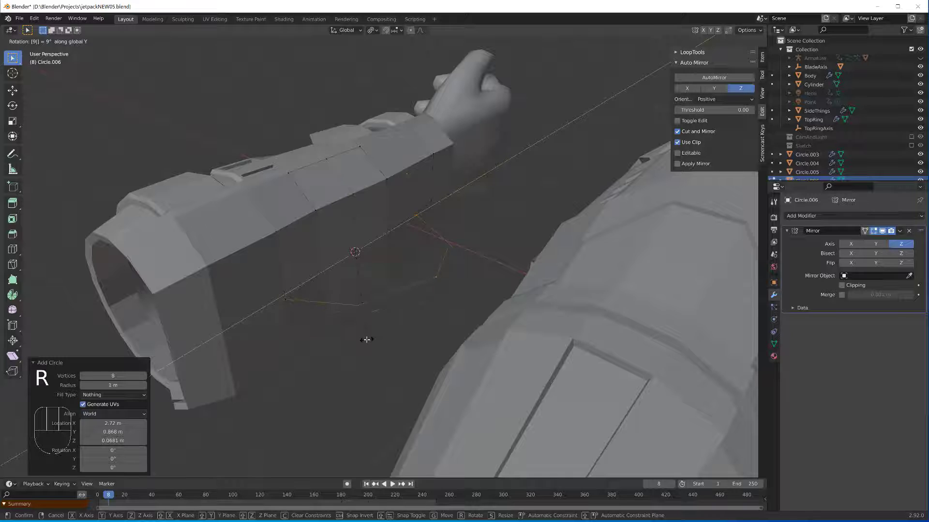
key("Return")
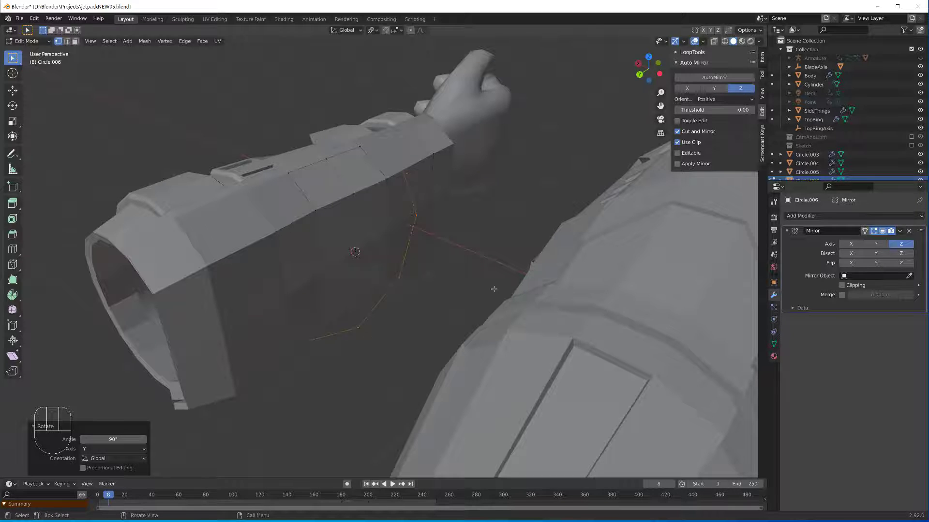
key("s")
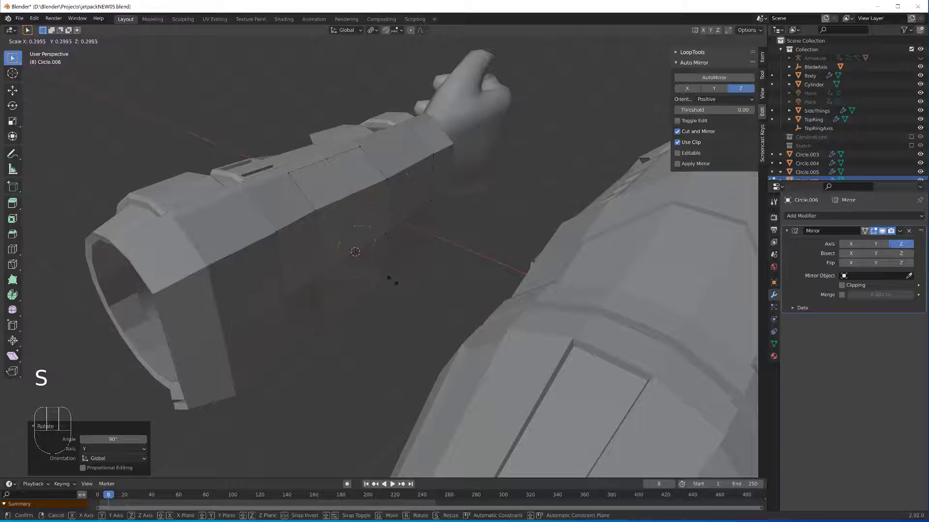
left_click(384, 276)
middle_click_drag(383, 275, 379, 315)
scroll(374, 308, "up", 1)
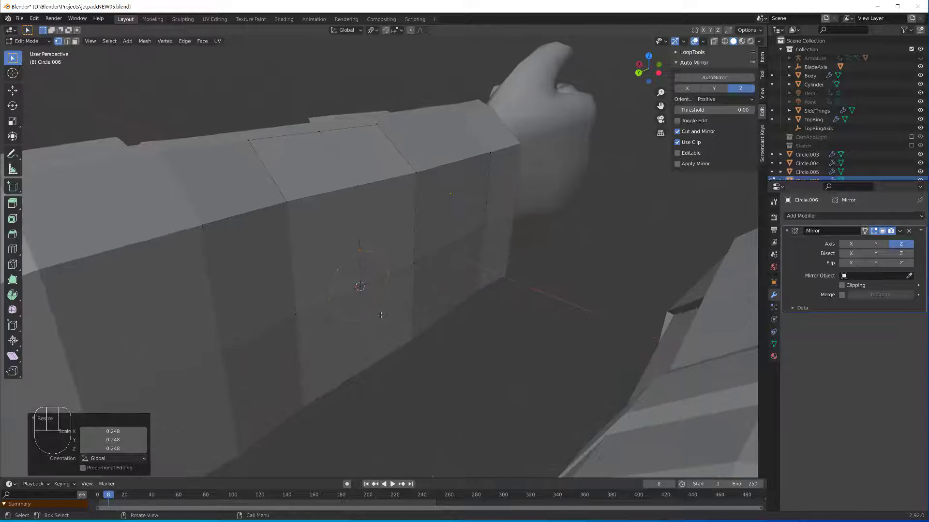
scroll(378, 290, "up", 1)
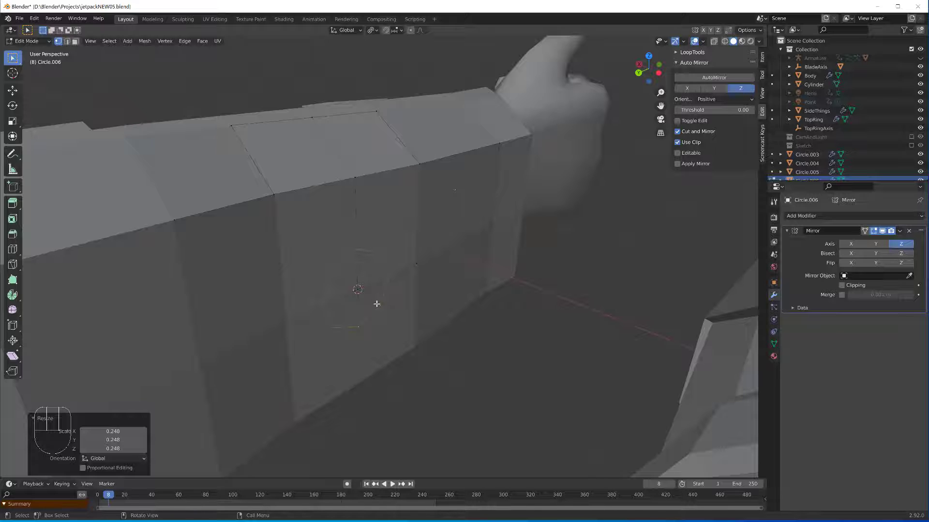
- Rotate the circle 22.5° about the global X axis
key("r")
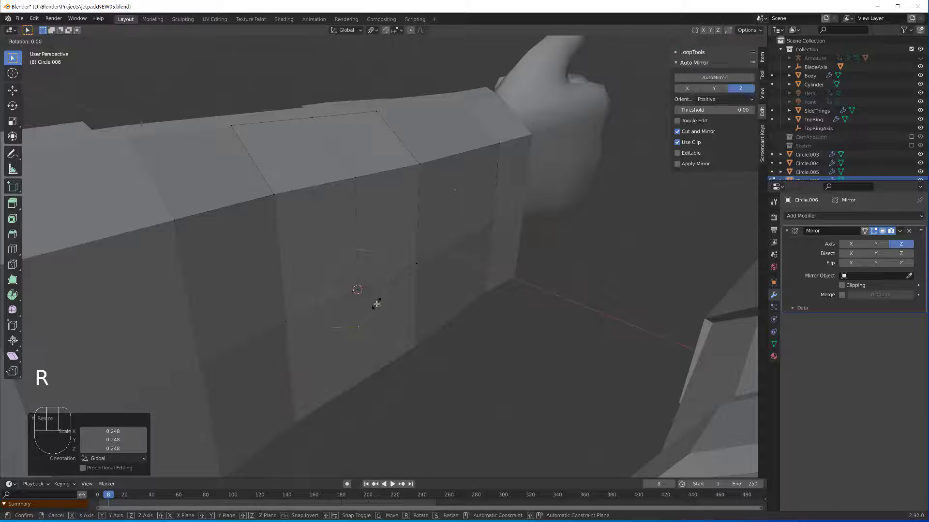
key("x")
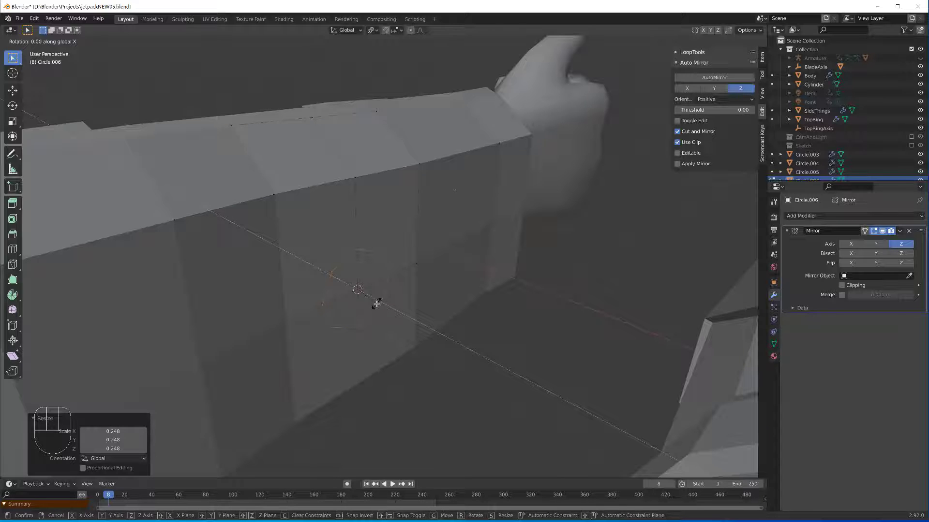
type("22.5")
key("Return")
middle_click_drag(369, 307, 377, 370)
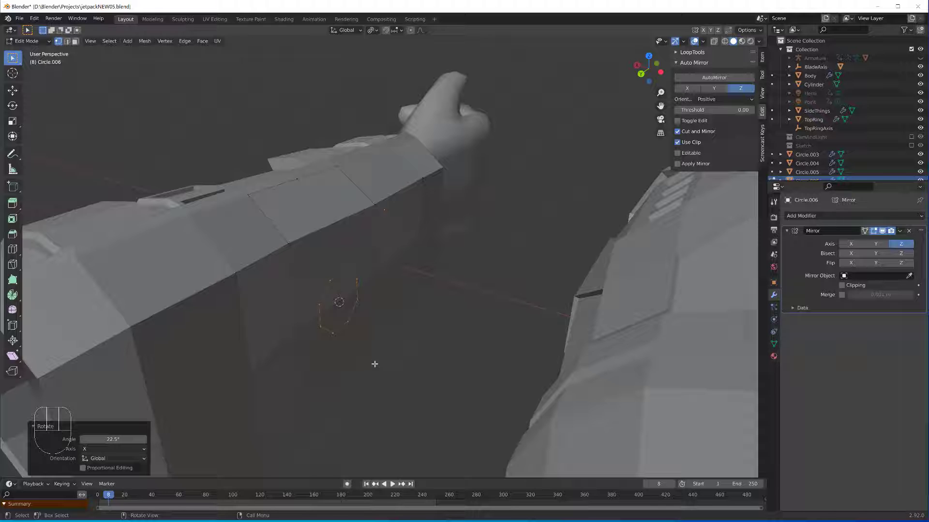
- Enlarge the circle on the flat side panel slightly, scaling it by about 1.06 and again by about 1.075
mouse_move(375, 364)
middle_mouse_down()
mouse_move(338, 342)
mouse_move(377, 379)
mouse_move(359, 358)
mouse_move(362, 368)
middle_mouse_up()
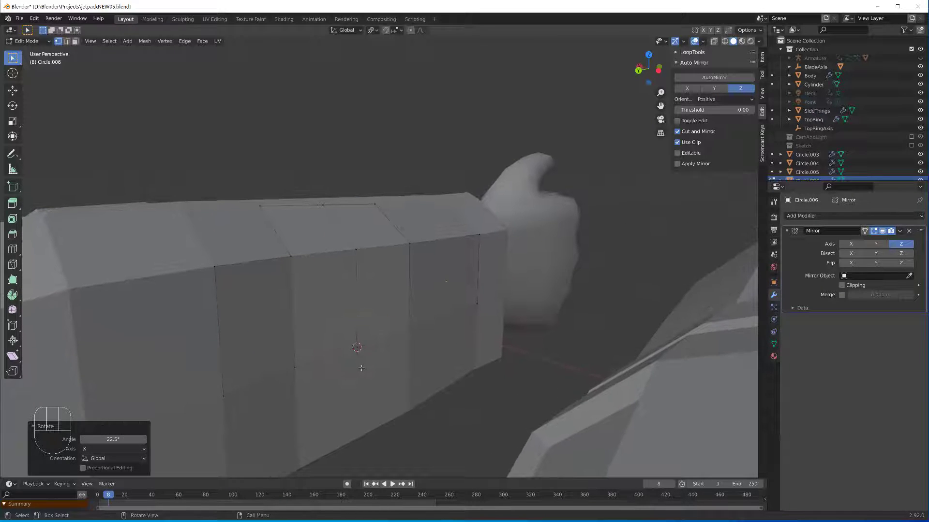
key("s")
left_click(365, 368)
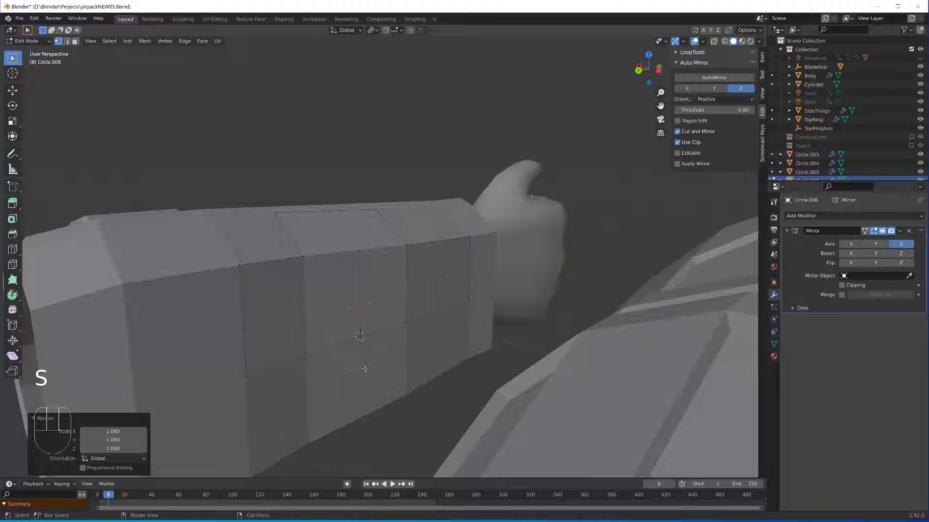
key("s")
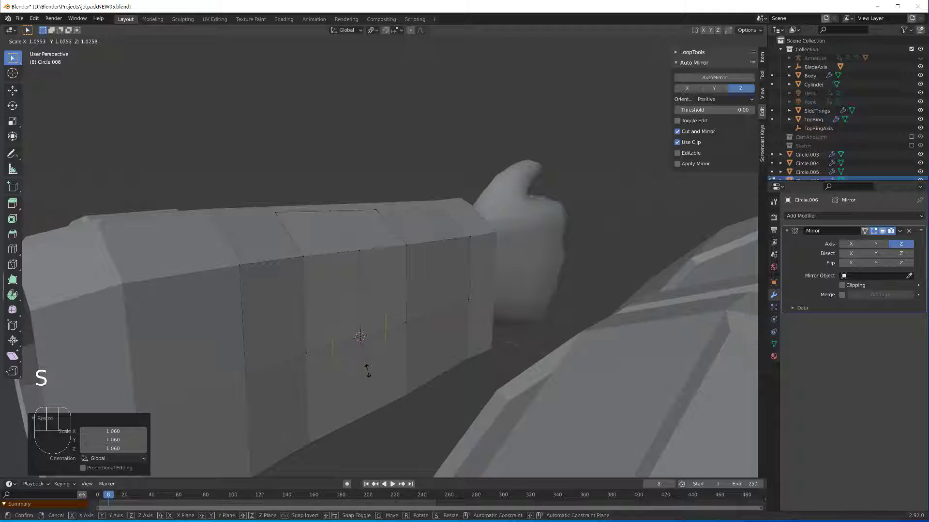
left_click(367, 371)
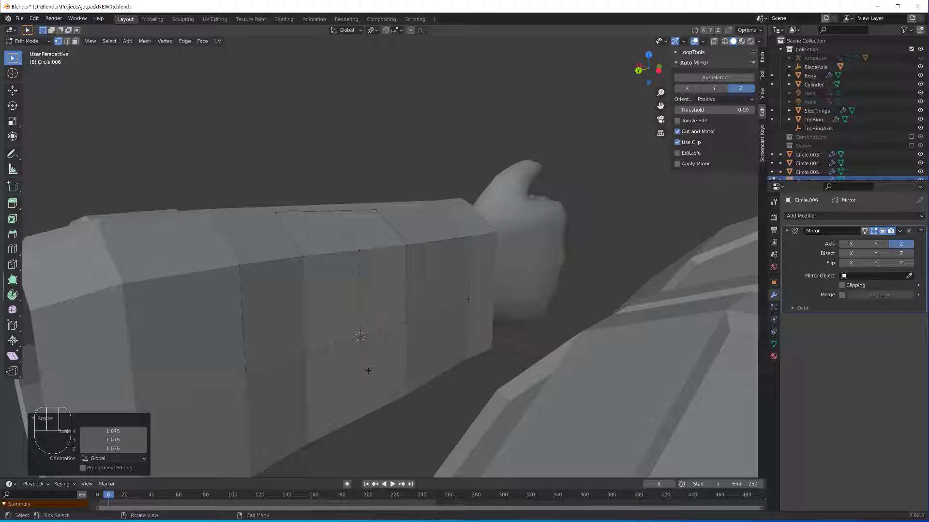
- Fill the circle with a face and extrude it about 0.127 m outwards from the side panel
key("e")
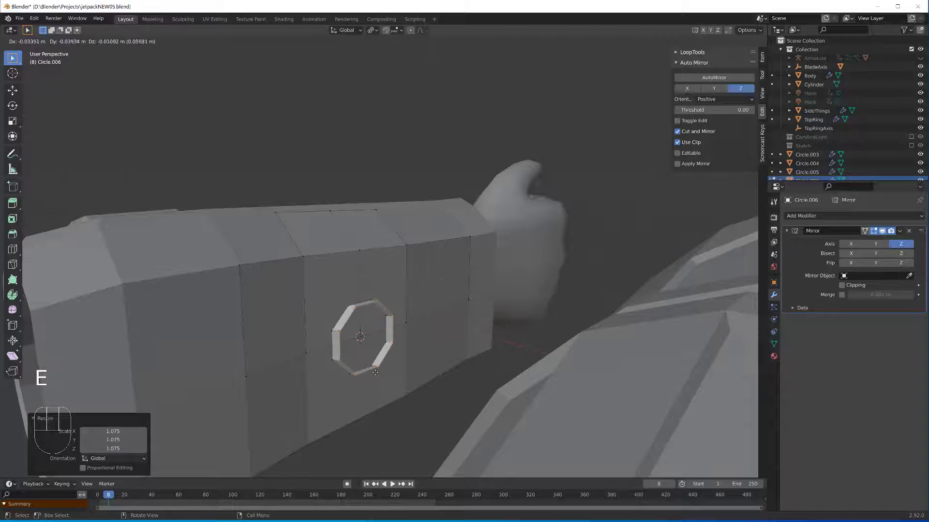
left_click(373, 368)
key("F5")
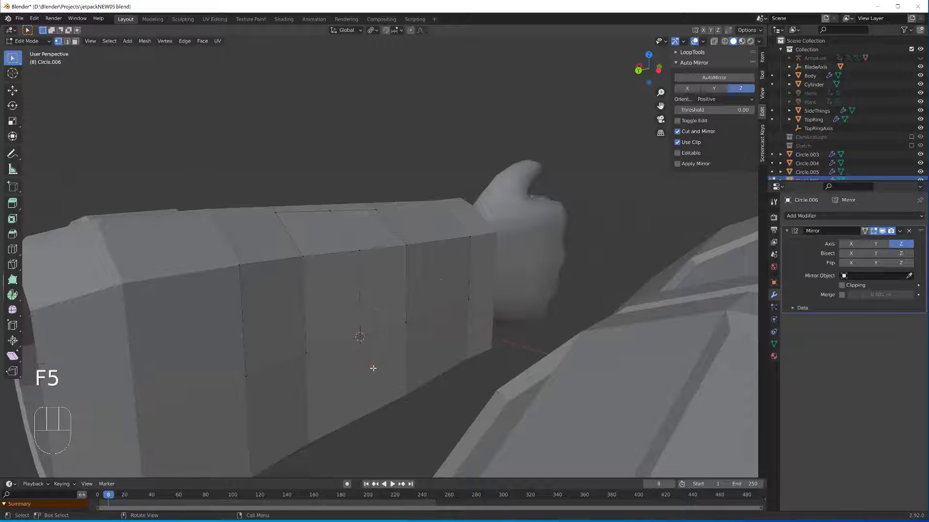
key("f")
key("e")
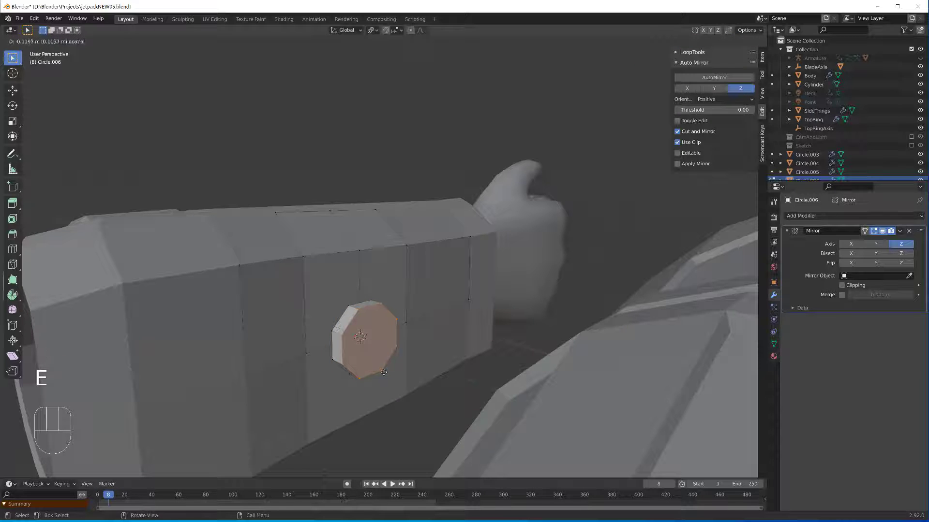
left_click(384, 371)
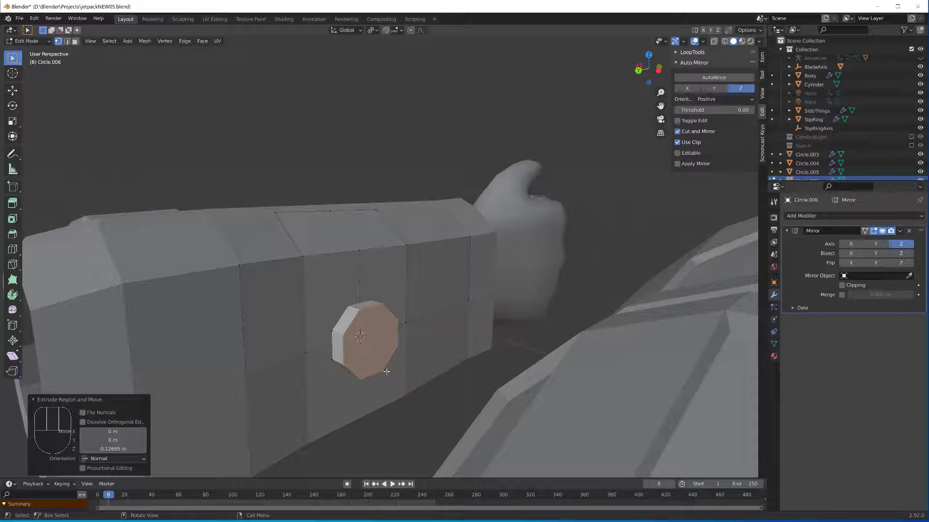
- Turn on Clipping and Merge in the Mirror modifier, run AutoMirror along Z and remove the original Mirror modifier
left_click(842, 285)
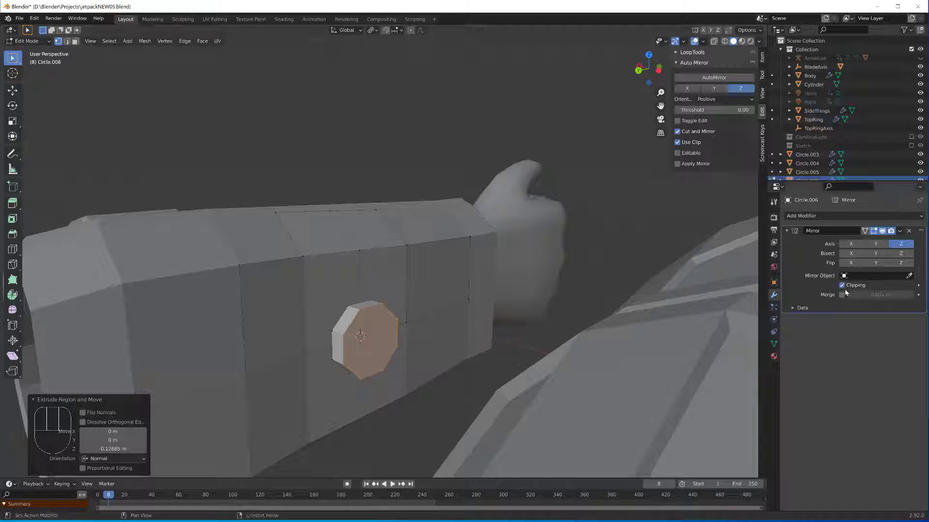
left_click(843, 295)
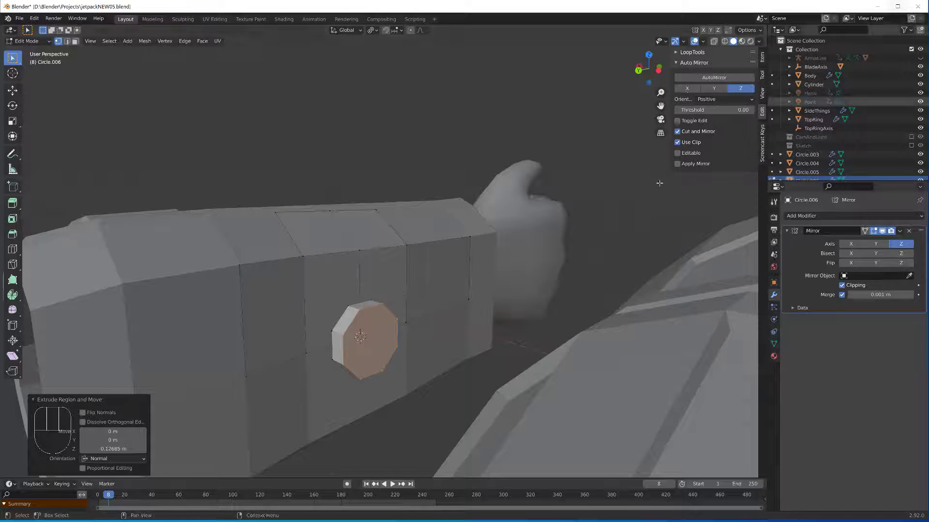
left_click(732, 76)
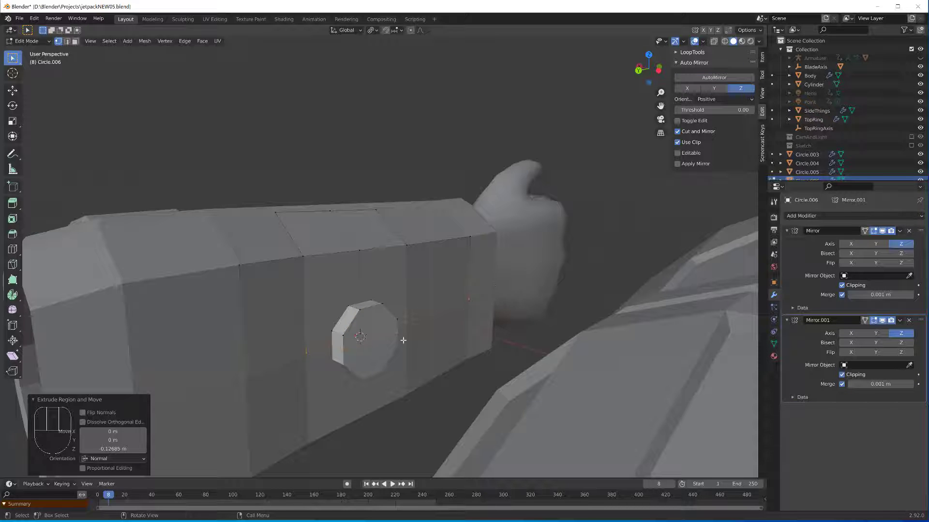
left_click(907, 231)
- Select the upper half of the octagonal disc's front face and inset it about 0.042 m with Boundary off
scroll(367, 381, "up", 1)
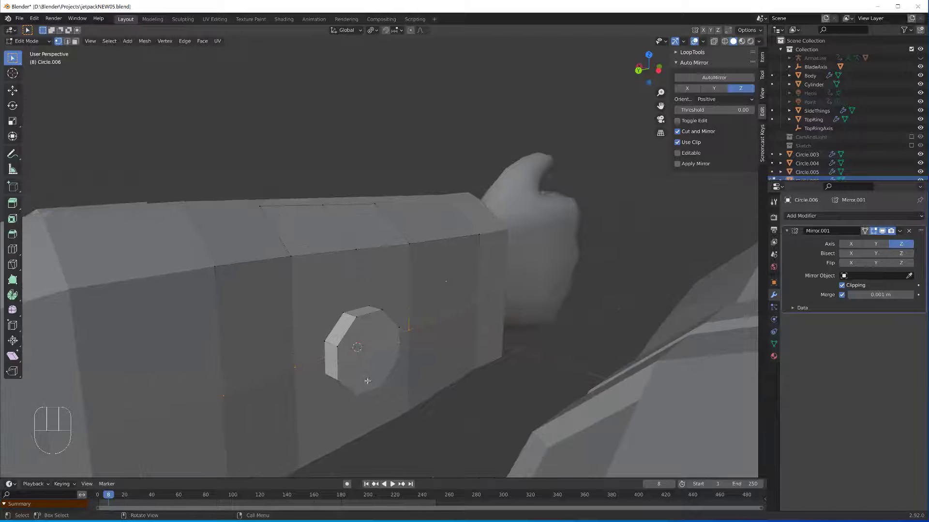
scroll(367, 381, "down", 1)
middle_click_drag(367, 372, 369, 377, "shift")
key("3")
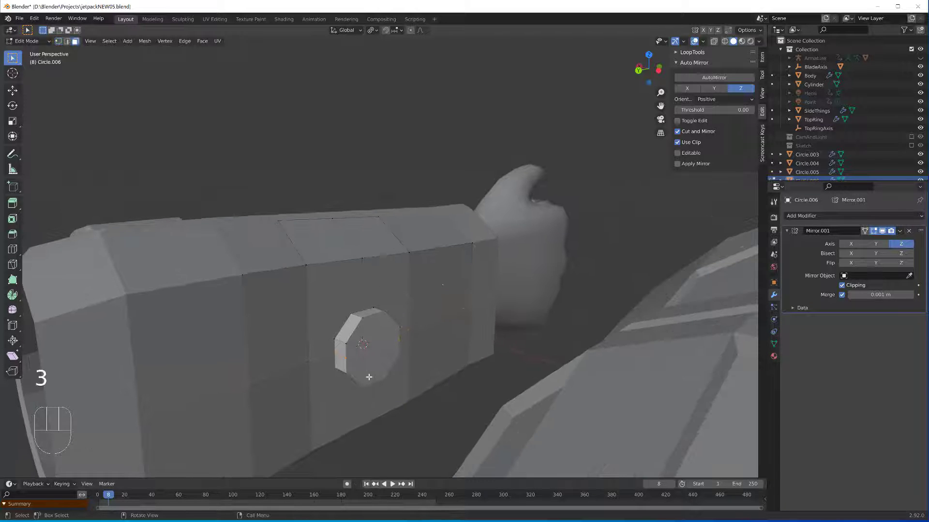
left_click(369, 334)
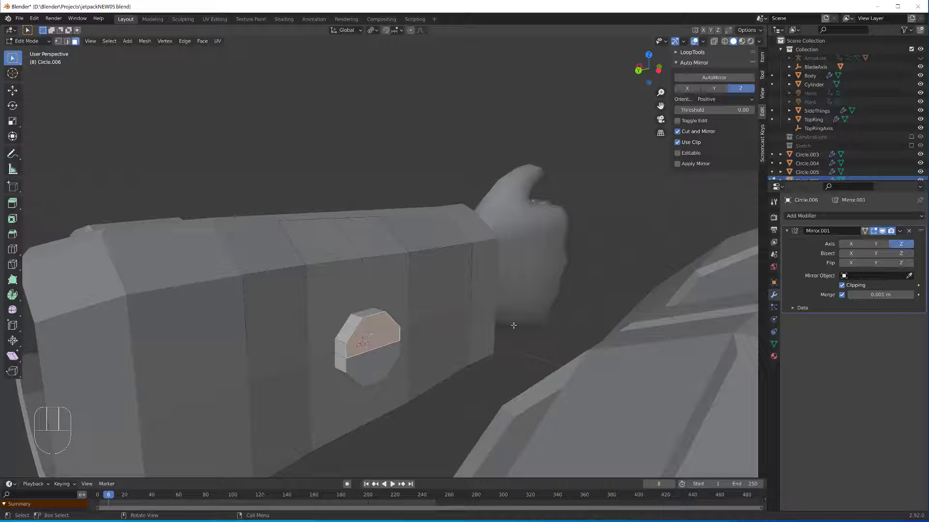
key("i")
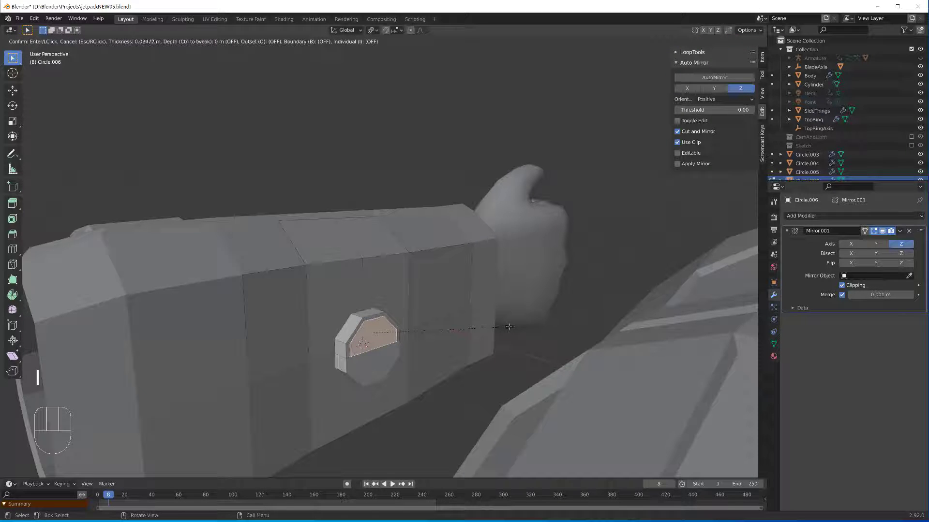
key("b")
key("b")
left_click(507, 327)
- Extrude the inset face about 0.123 m inwards to hollow out the octagonal disc
key("e")
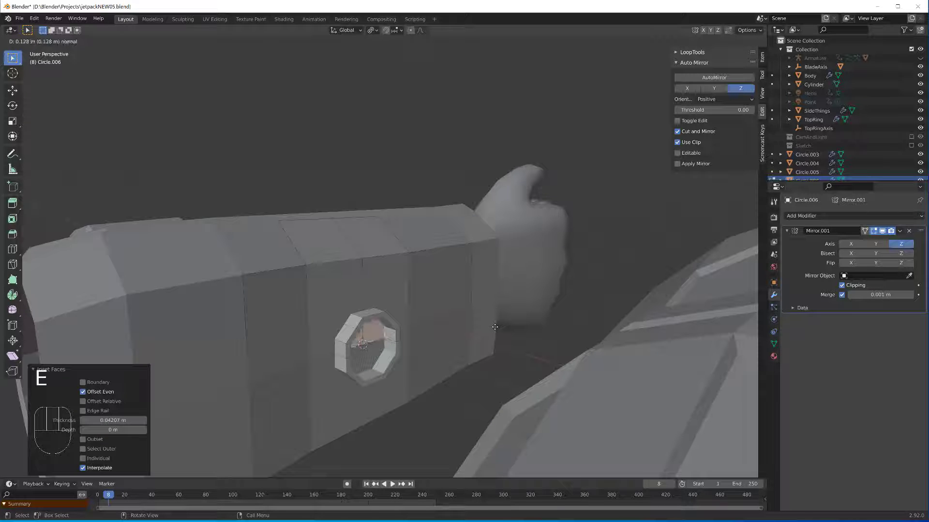
left_click(495, 327)
middle_click_drag(440, 356, 361, 351)
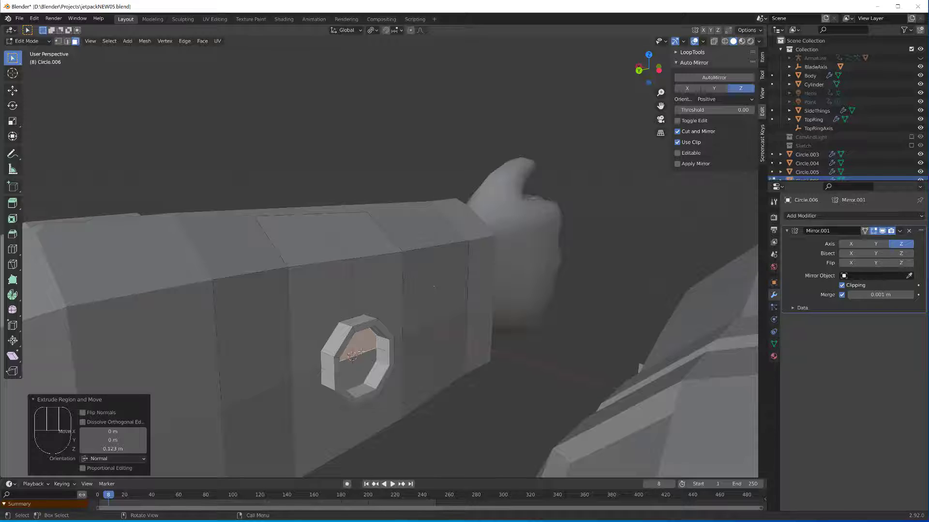
- Select the outer rim faces at the top and on both sides of the octagonal ring
key("3")
left_click(331, 365)
left_click(359, 320, "shift")
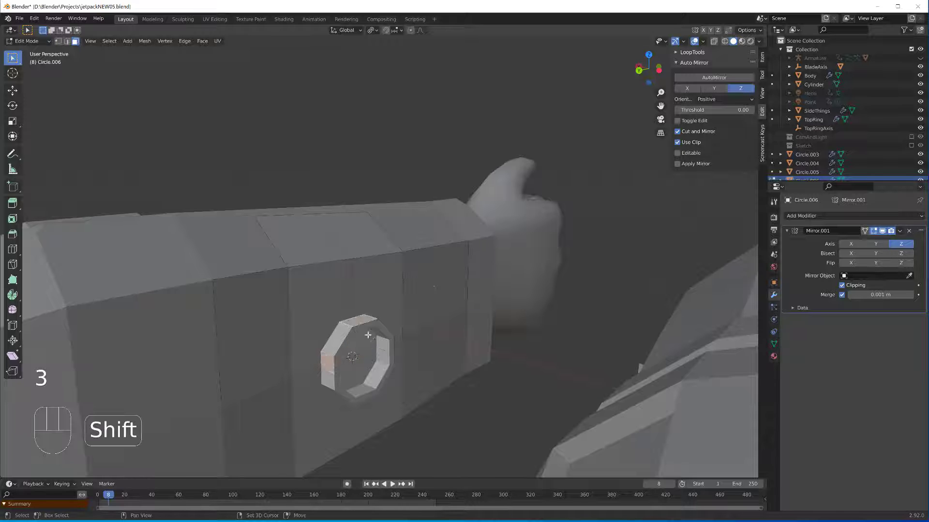
middle_click_drag(369, 336, 325, 357)
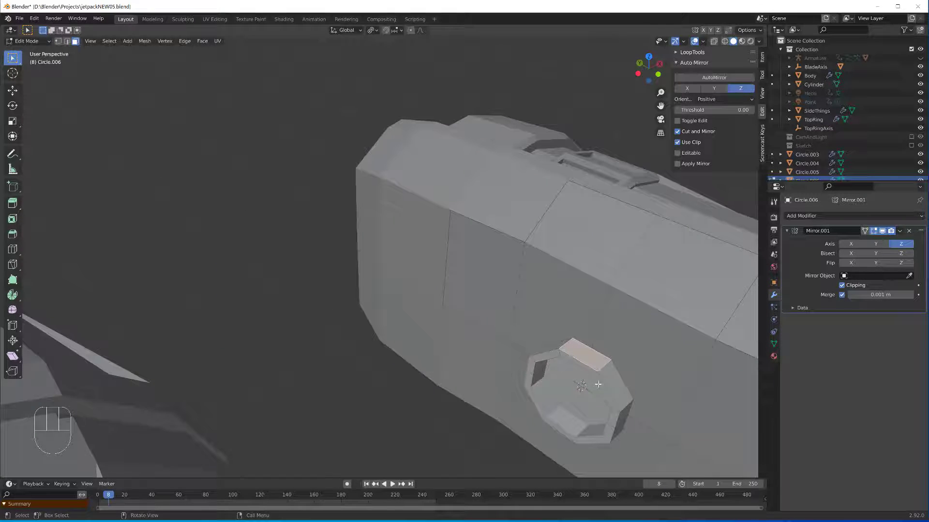
left_click(619, 416, "shift")
middle_click_drag(523, 324, 556, 317)
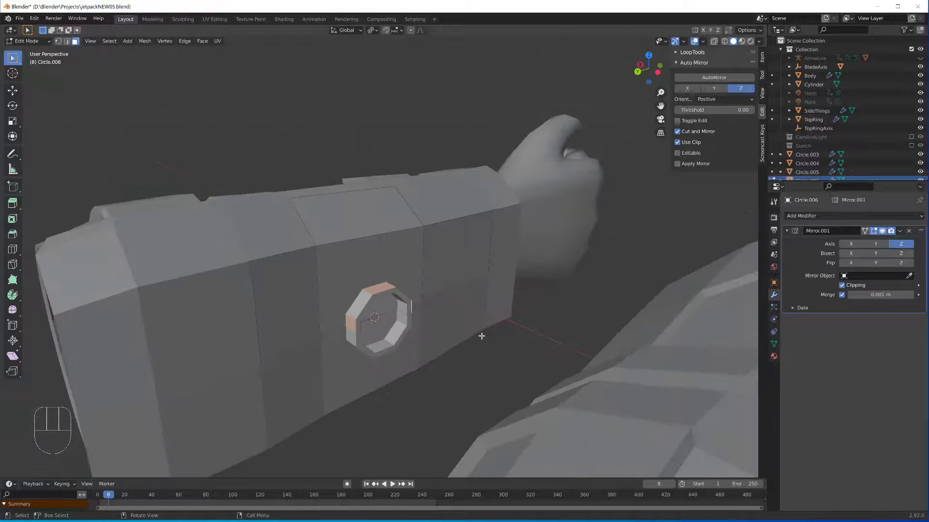
- Isolate the panel in local view and extrude the selected rim faces outwards along their normals by about 0.083 m
scroll(460, 356, "up", 2)
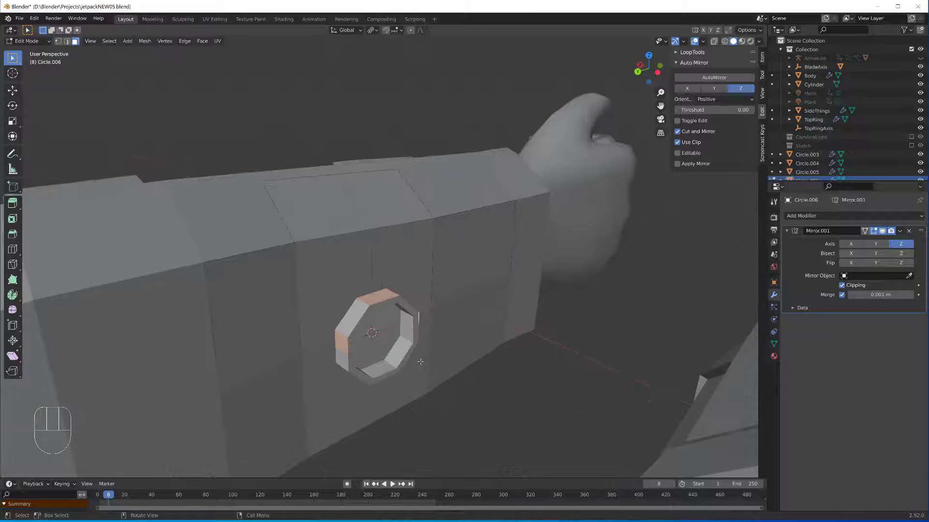
key("slash")
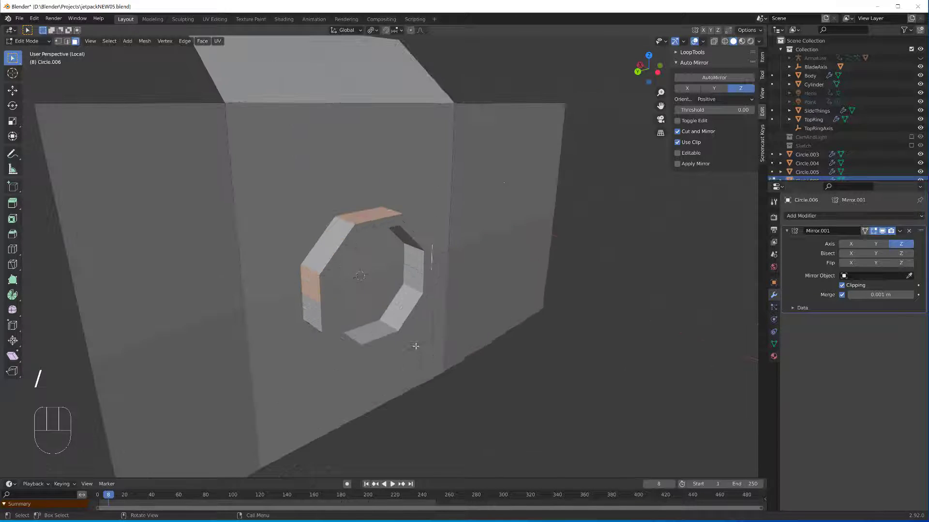
scroll(419, 358, "up", 2)
middle_click_drag(415, 344, 430, 370, "shift")
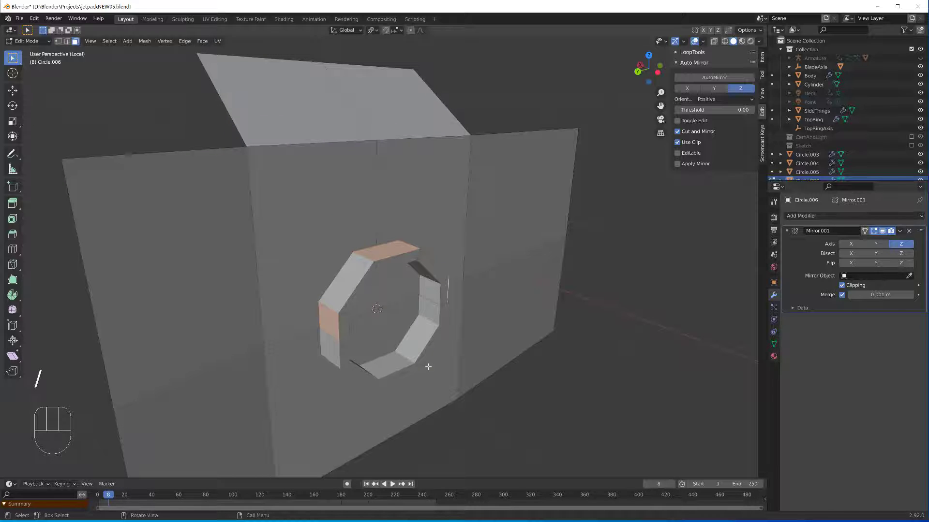
key("alt+e")
left_click(428, 368)
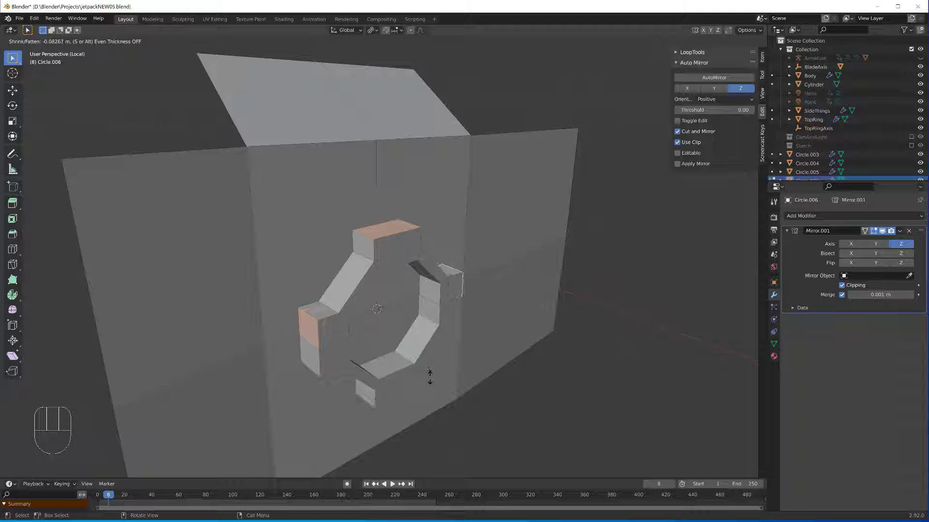
left_click(429, 377)
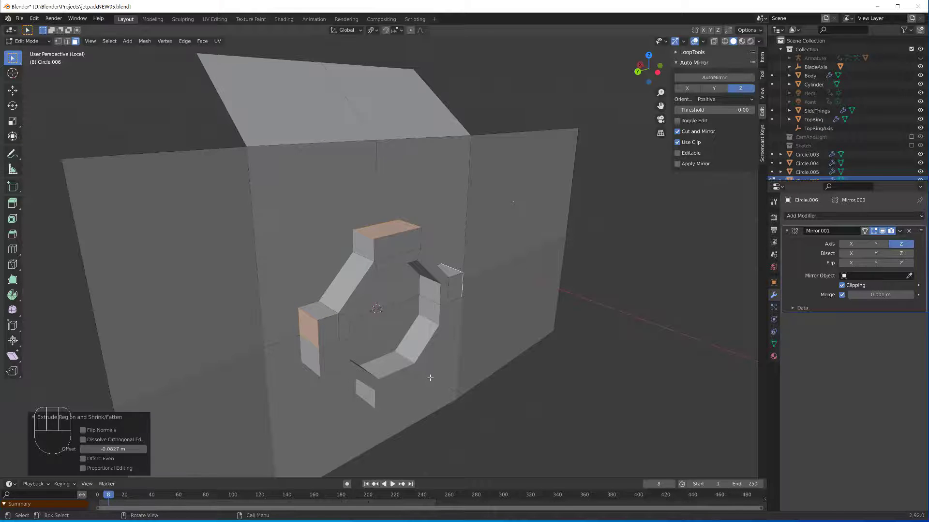
- Select the outer front edges of the blocks protruding from the octagonal ring and edge-slide them by a factor of about -0.741 to slope the blocks
key("2")
left_click(319, 338)
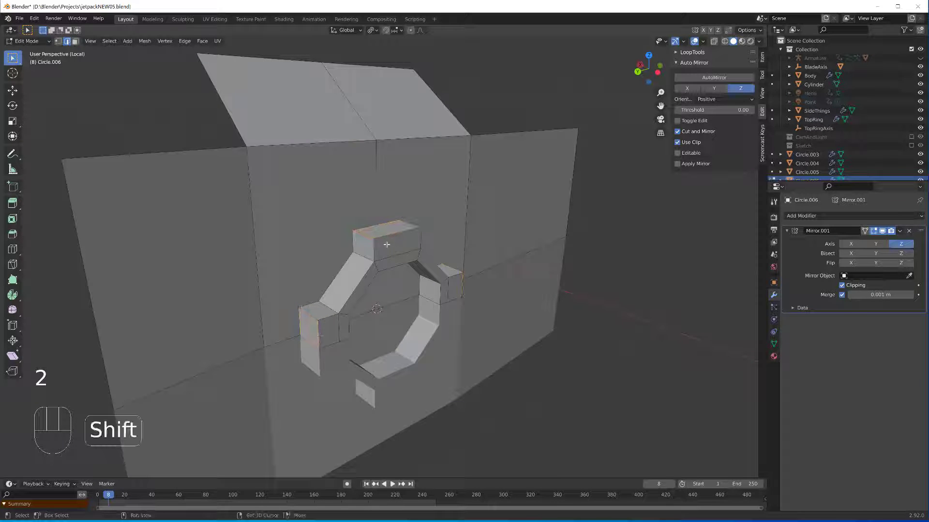
left_click(387, 237, "shift")
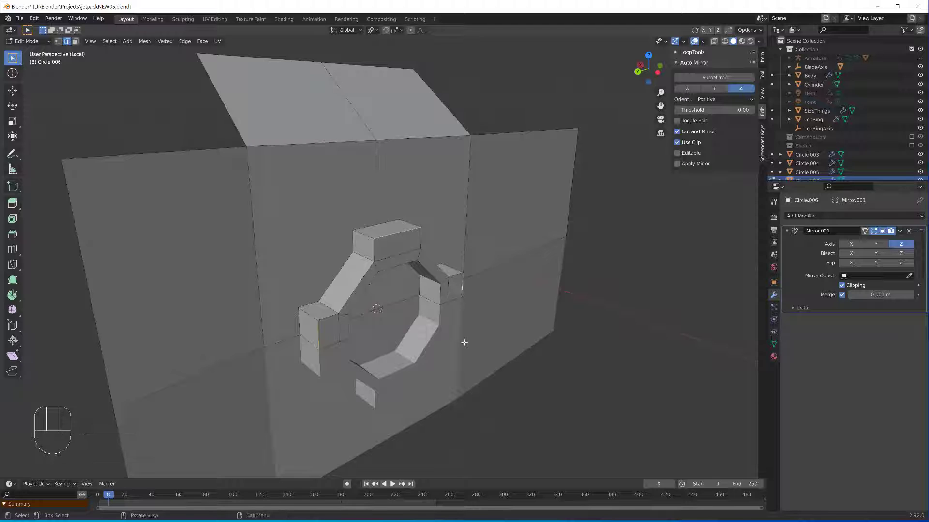
middle_click_drag(463, 300, 468, 342)
key("g")
key("g")
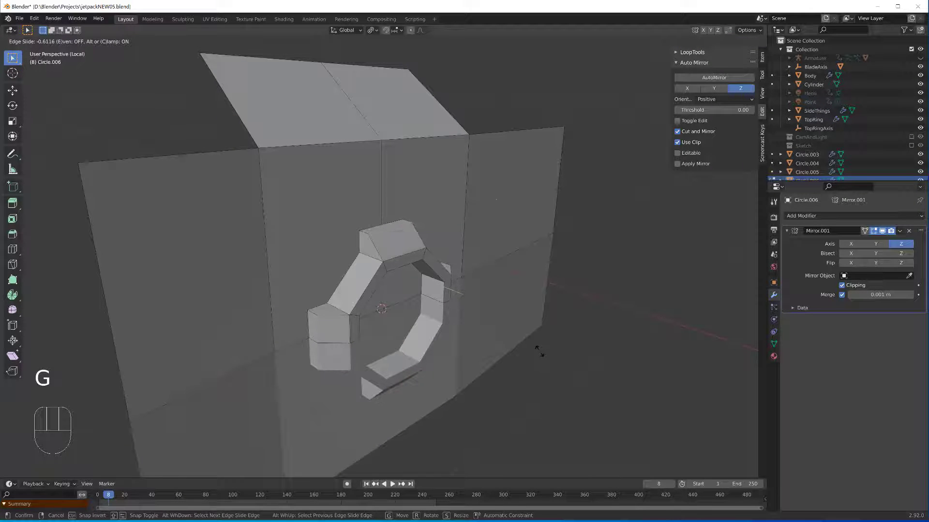
left_click(537, 352)
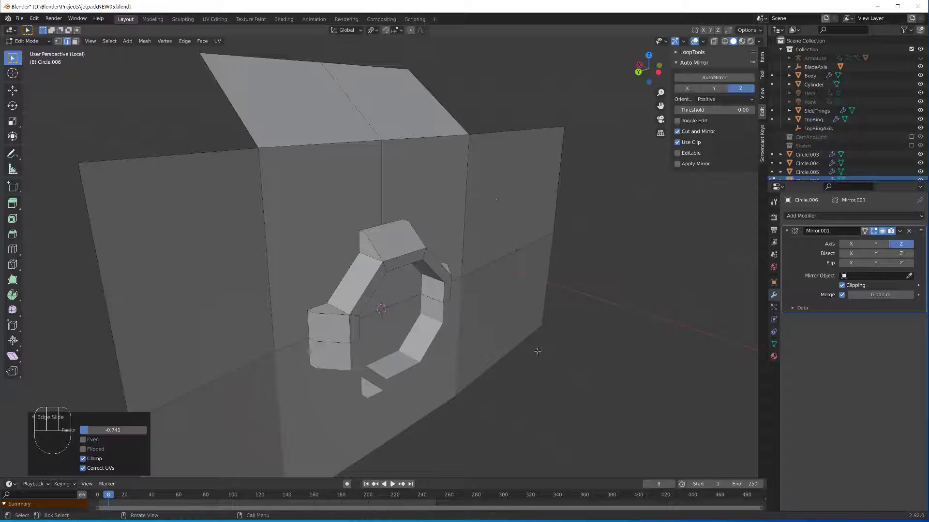
- Select the recessed face inside the octagonal ring and inset it about 0.077 m with Boundary off
key("3")
left_click(394, 298)
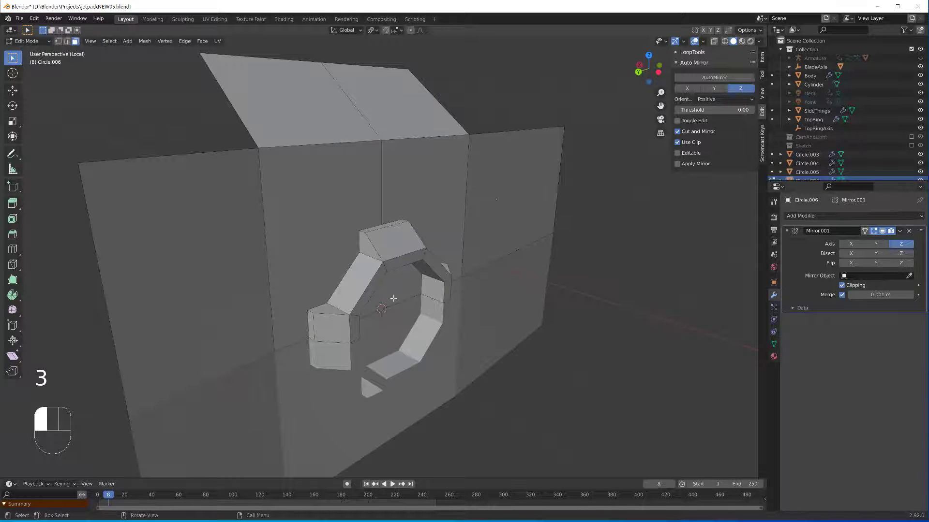
middle_click_drag(489, 346, 488, 333)
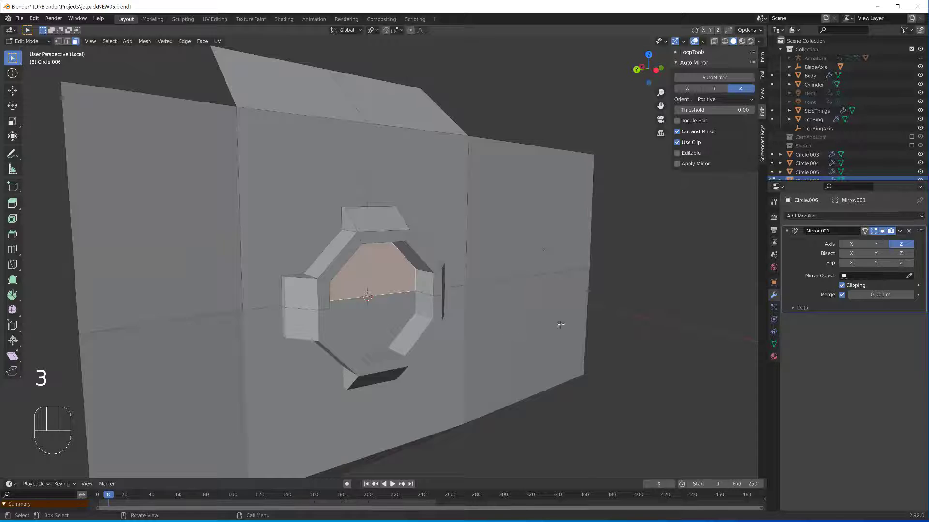
key("i")
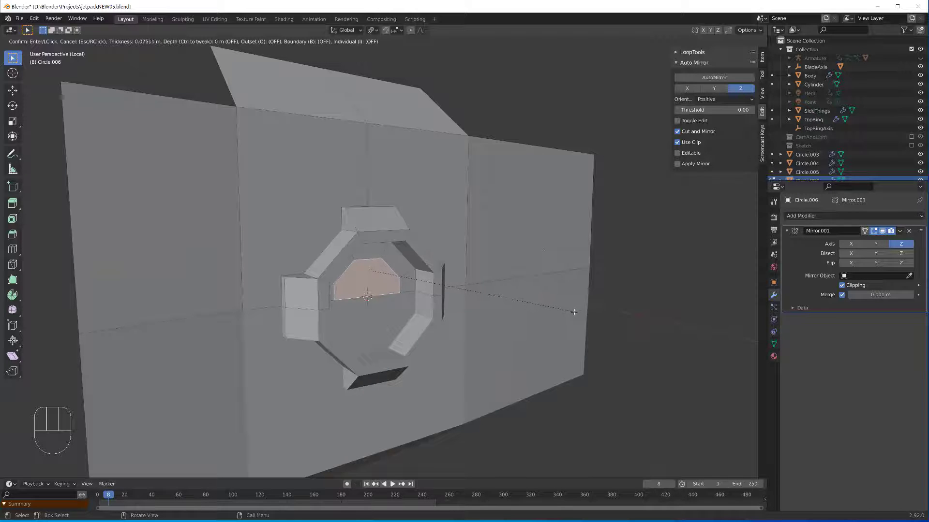
left_click(573, 312)
- Extrude the inset face outwards through the ring to form a long octagonal shaft
middle_click_drag(503, 307, 384, 263)
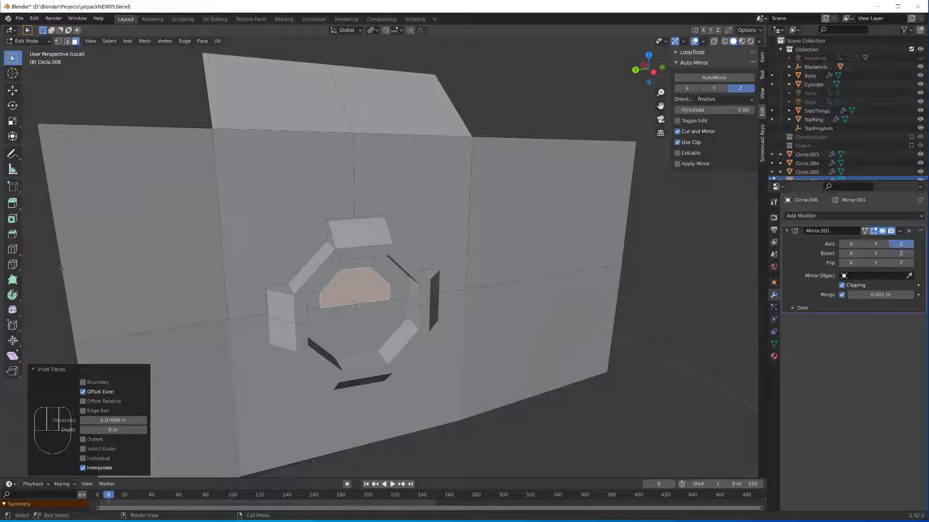
middle_click_drag(292, 342, 437, 319)
key("e")
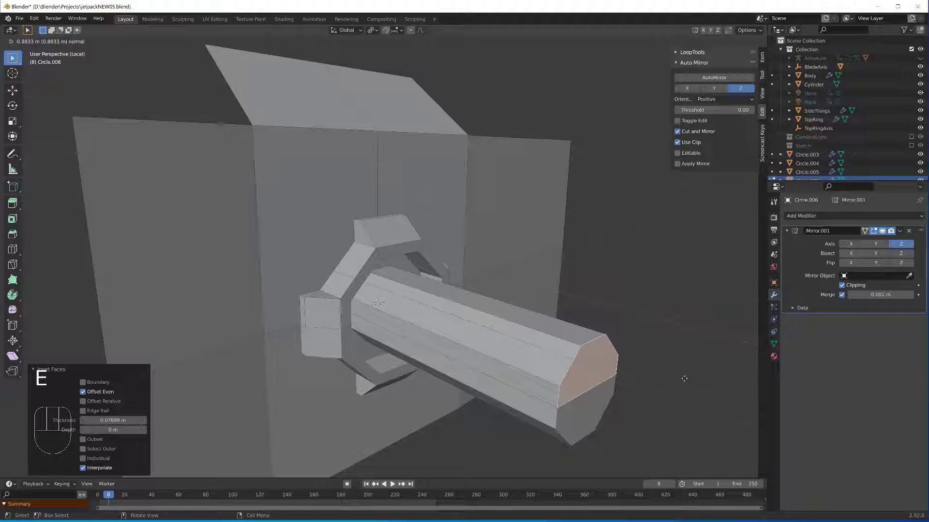
left_click(665, 371)
- Shorten the shaft by moving its end face about 0.249 m along X, then back by about 0.063 m
scroll(665, 372, "down", 4)
middle_click_drag(561, 405, 543, 358)
scroll(543, 358, "up", 2)
key("g")
key("x")
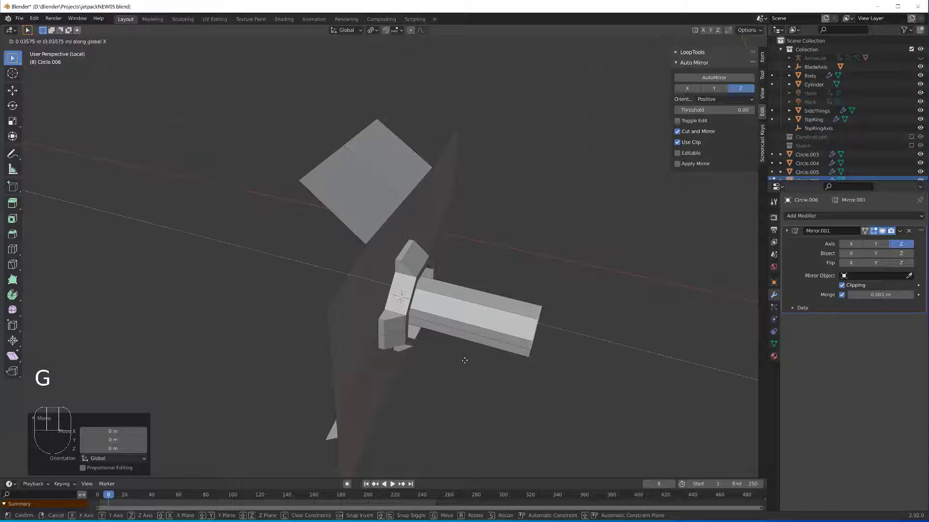
left_click(435, 358)
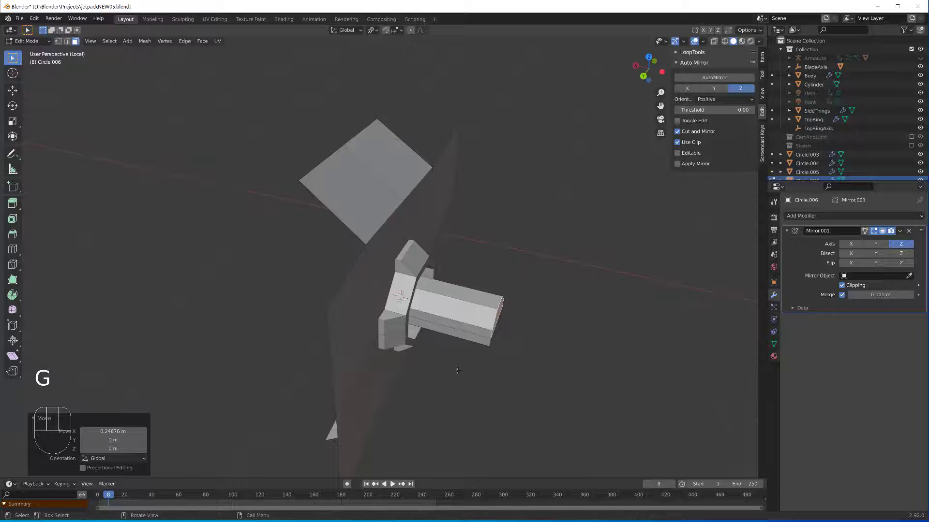
middle_click_drag(456, 369, 430, 358)
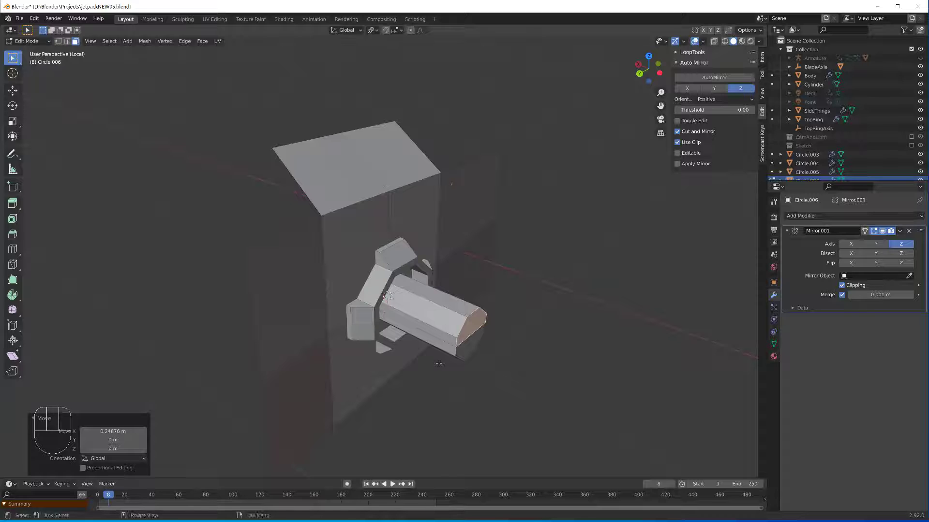
key("g")
key("x")
left_click(450, 365)
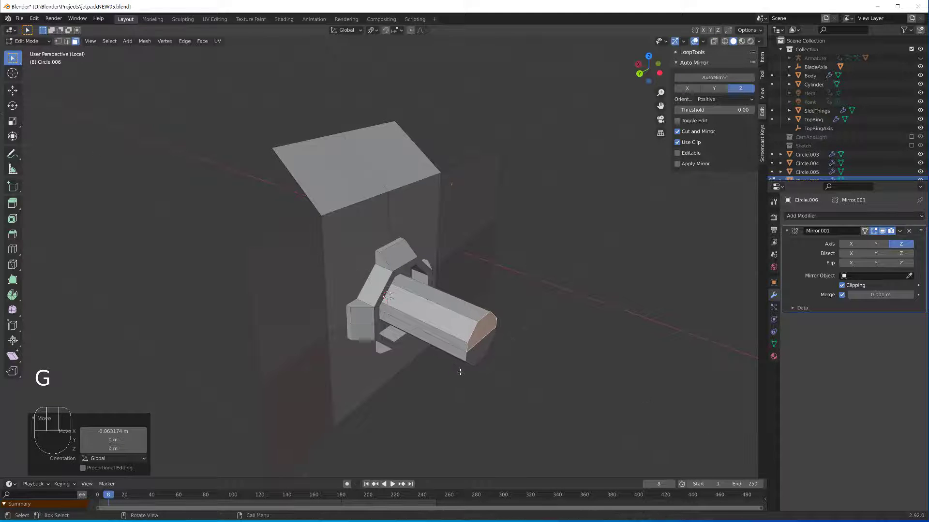
- Select alternate long side faces of the shaft and extrude them along their normals by about 0.061 m to form ridges
key("3")
middle_click_drag(460, 373, 430, 358)
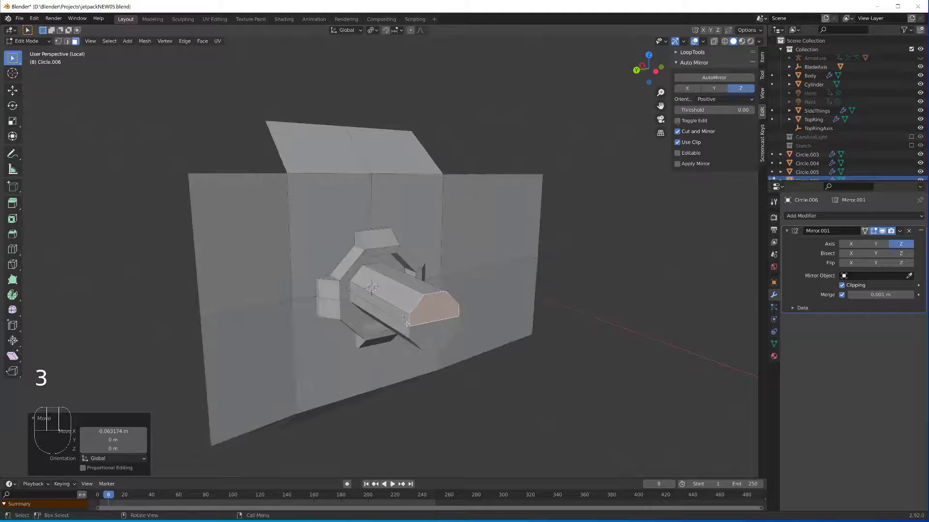
left_click(411, 322)
middle_click_drag(411, 323, 579, 341)
left_click(325, 306, "shift")
left_click(343, 328, "shift")
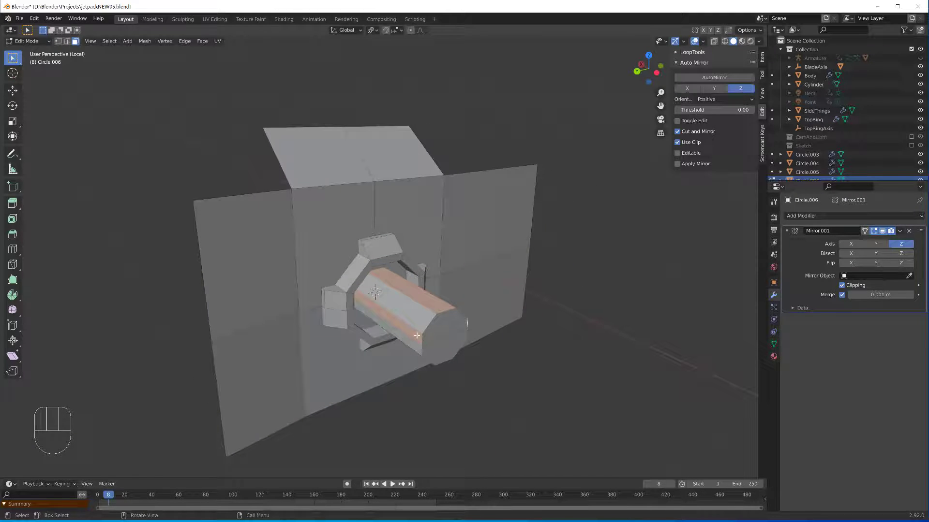
key("alt+e")
left_click(580, 342)
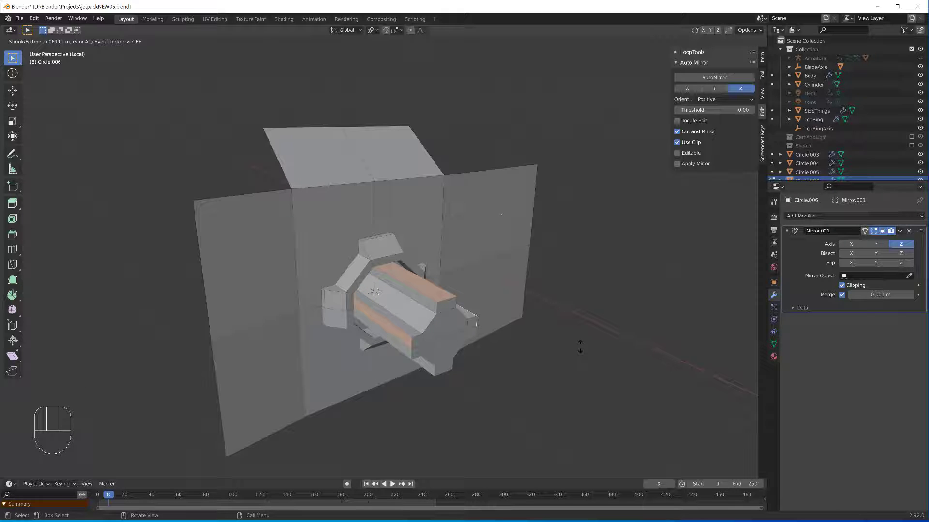
left_click(580, 346)
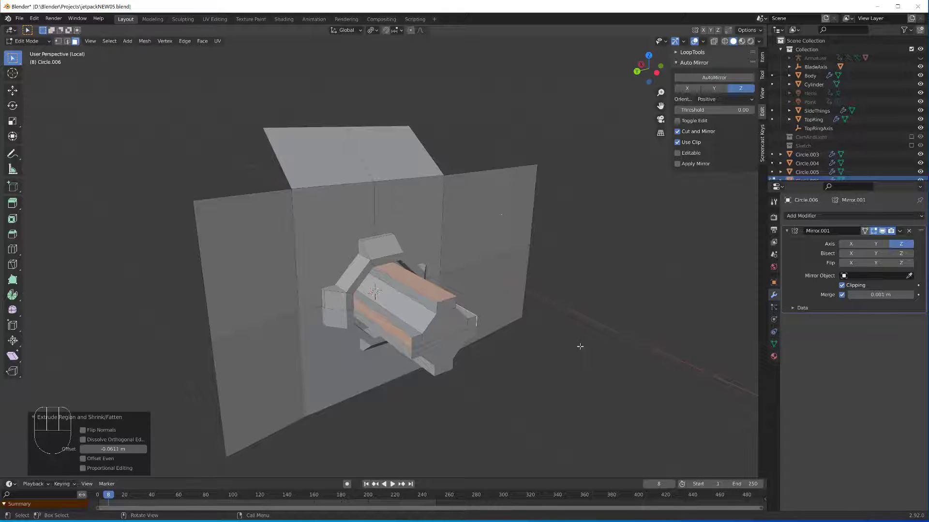
- Select the long outer edges of the shaft's ridges and bevel them about 0.03 m wide with one segment
key("2")
middle_click_drag(430, 306, 406, 353)
left_click(394, 285, "shift")
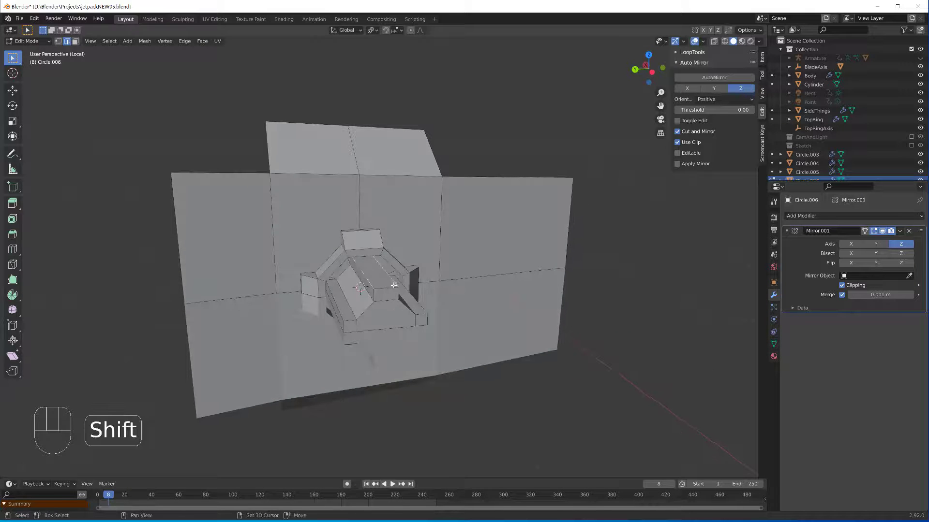
left_click(423, 309, "shift")
left_click(341, 313, "shift")
key("ctrl+b")
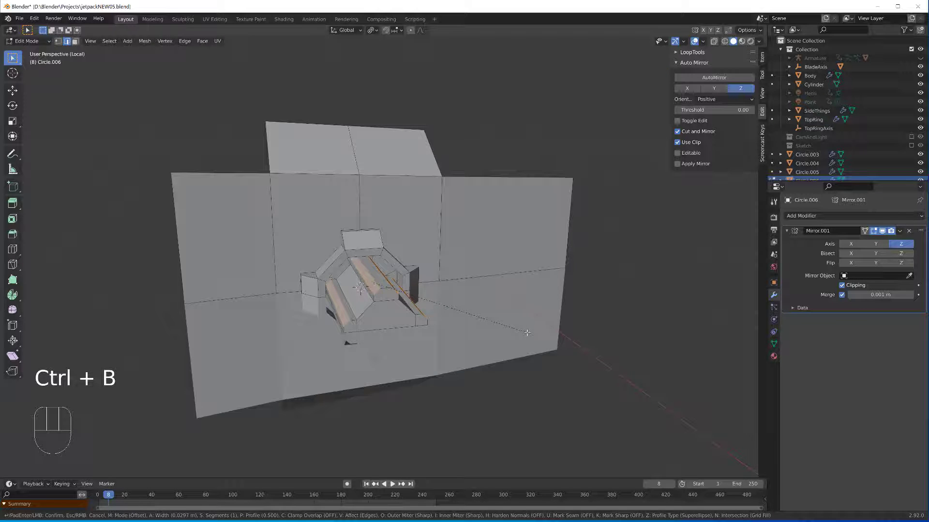
left_click(527, 333)
- Leave local view, select all of the shaft's end faces and move them about -0.075 m along X
mouse_move(527, 368)
middle_mouse_down()
mouse_move(507, 351)
mouse_move(545, 357)
mouse_move(512, 387)
mouse_move(553, 393)
mouse_move(435, 338)
mouse_move(512, 359)
middle_mouse_up()
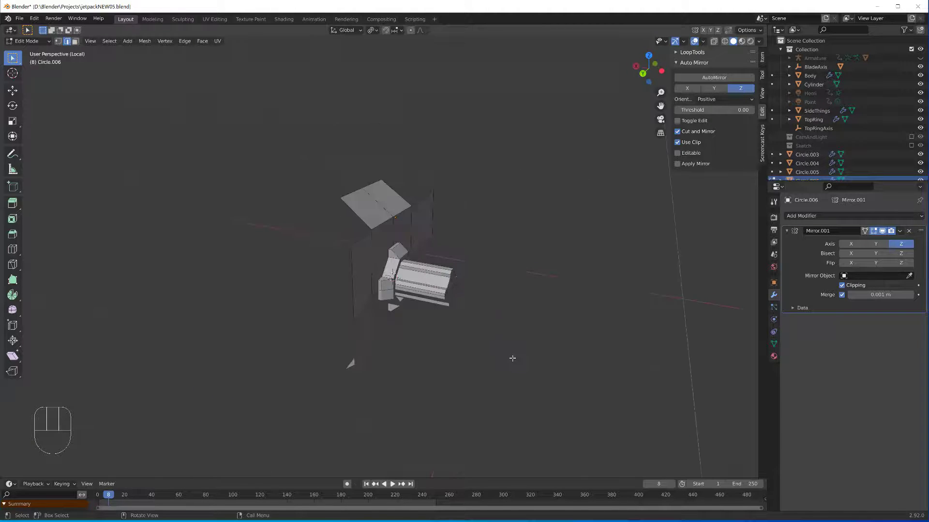
key("slash")
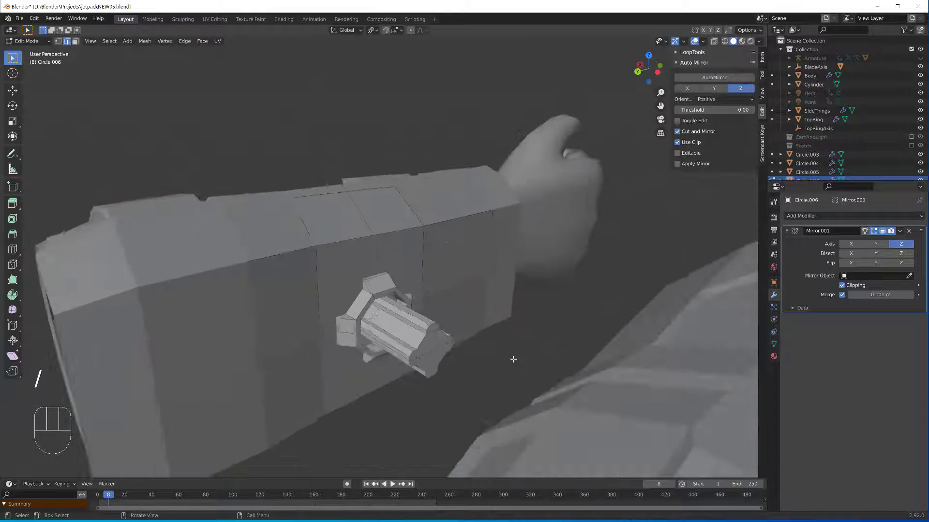
middle_click_drag(510, 360, 387, 310)
scroll(367, 300, "up", 3)
scroll(380, 300, "up", 2)
key("3")
scroll(389, 314, "up", 2)
left_click(397, 327, "shift")
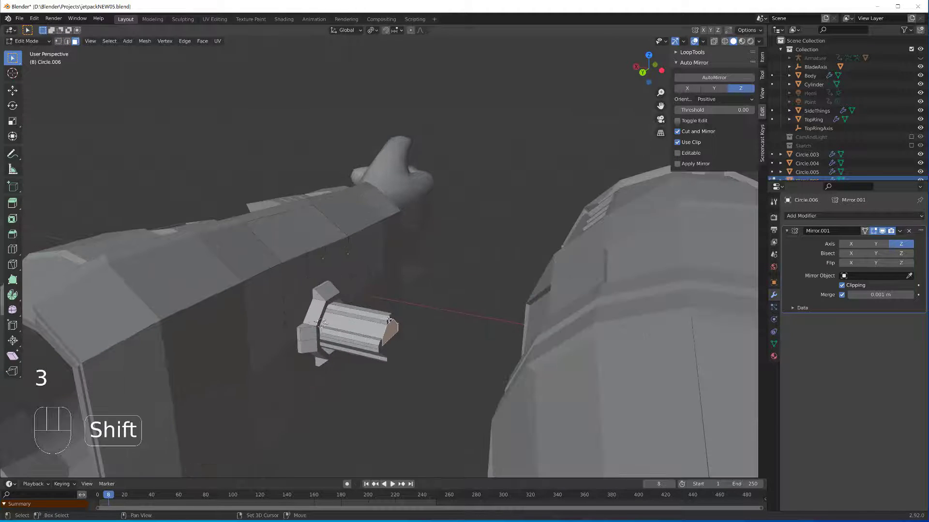
left_click(399, 326, "shift")
left_click(382, 344, "shift")
key("g")
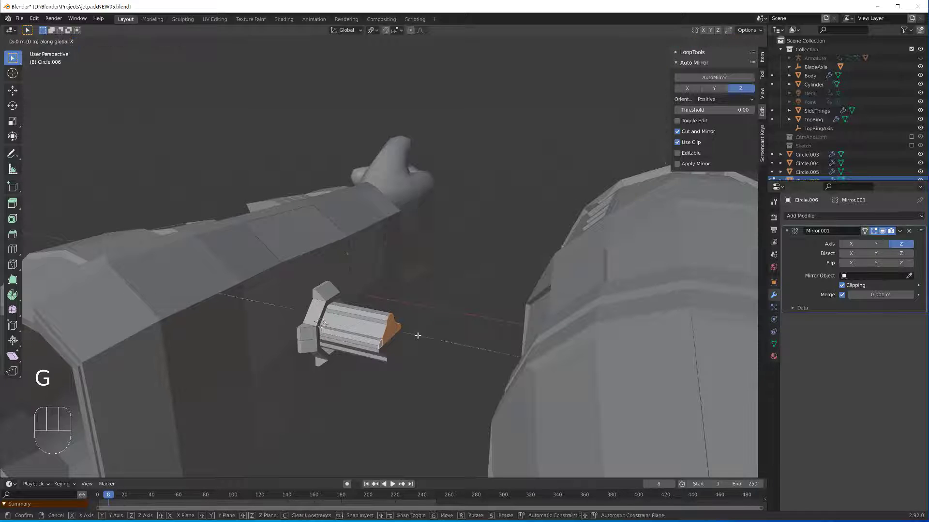
left_click(426, 338)
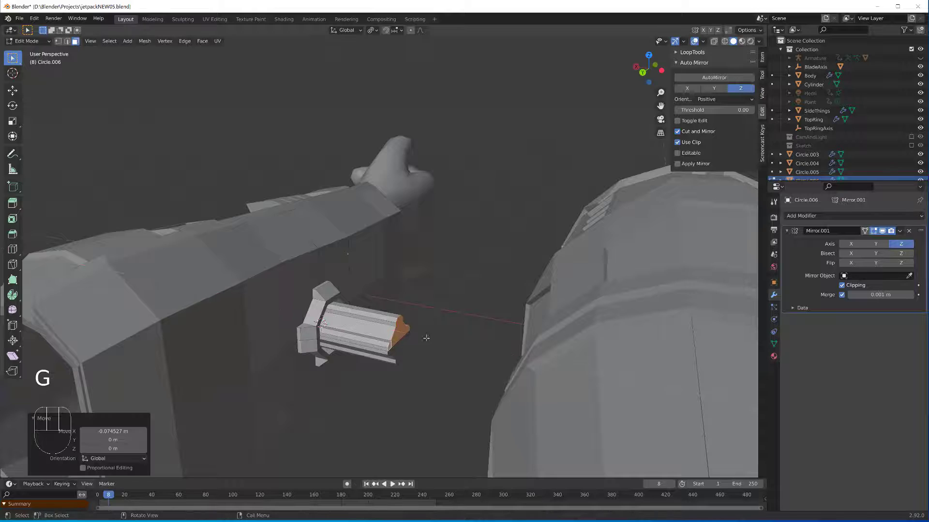
- Extrude the shaft's end faces about 0.055 m outwards to add a short end band
middle_click_drag(344, 357, 388, 388)
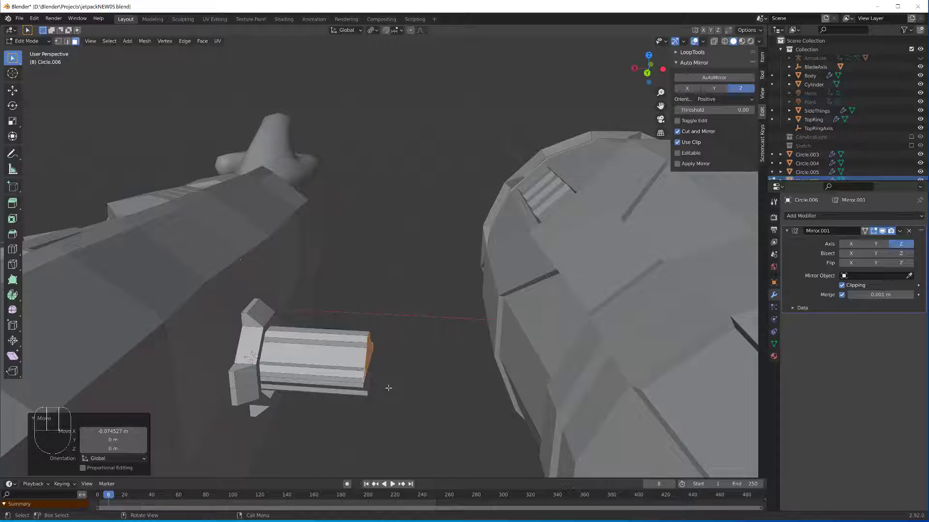
key("e")
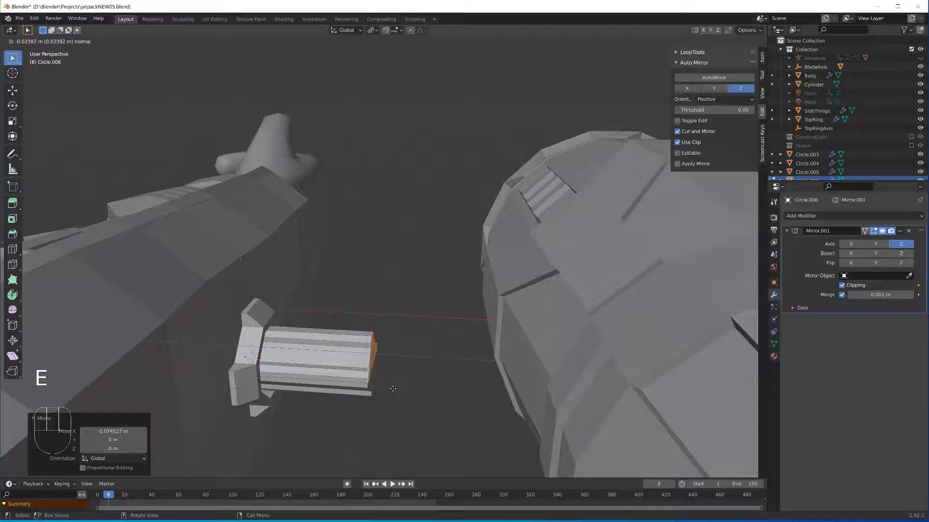
left_click(398, 389)
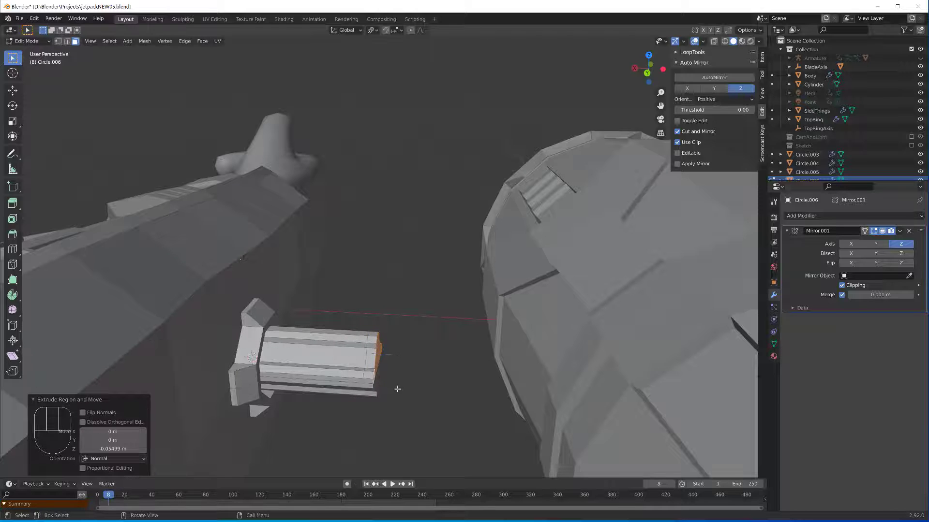
- Select the face loop around the shaft's end band and extrude it along its normals by about 0.05 m to form a flange
scroll(371, 353, "up", 2)
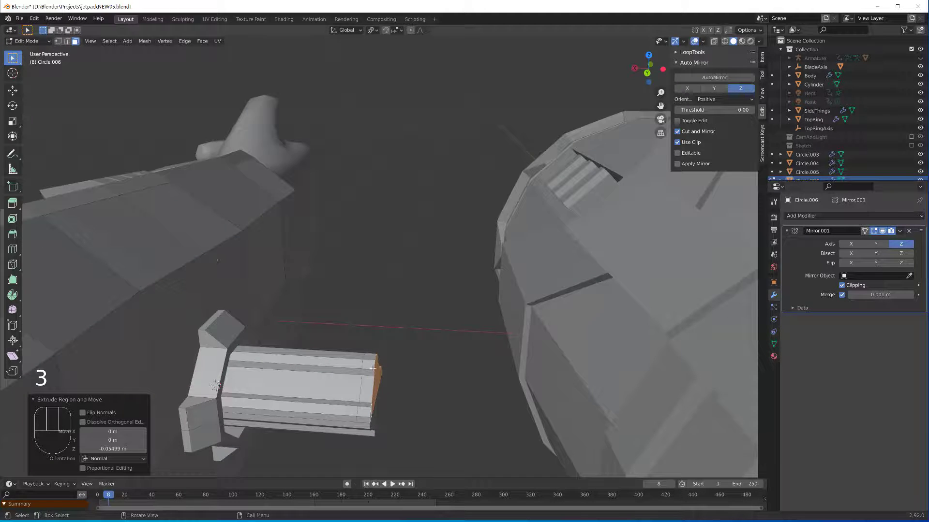
left_click(371, 377, "alt")
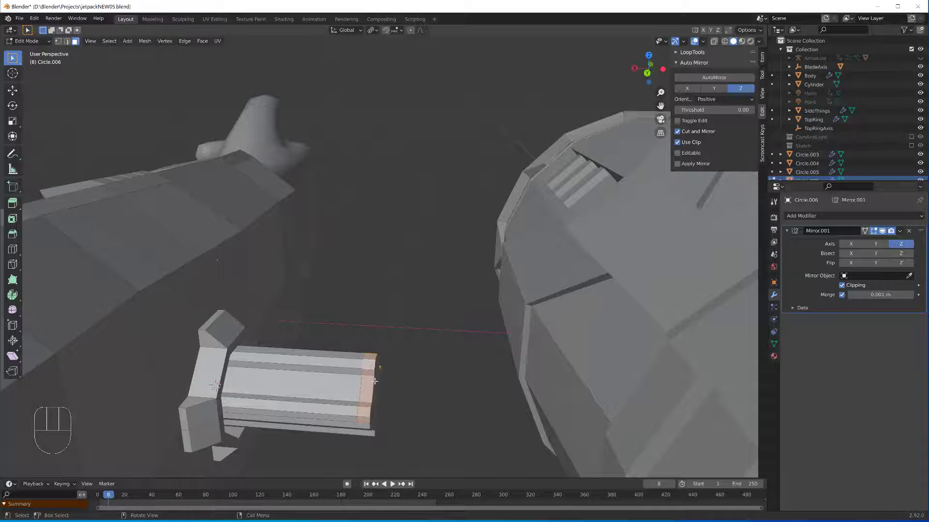
key("alt+e")
left_click(375, 382)
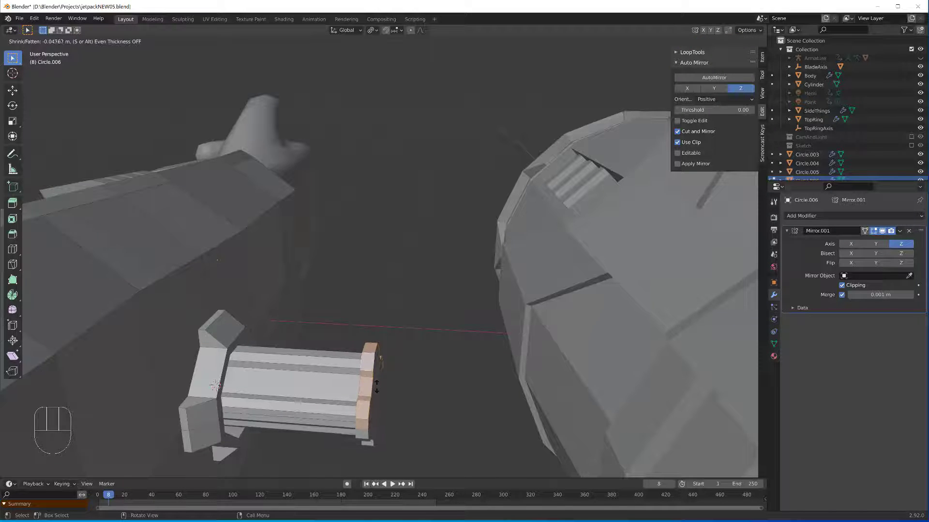
left_click(377, 385)
- Select the flange's outer edge loop facing the ring, move it about -0.033 m along X to taper the flange, and return to Object Mode
middle_click_drag(402, 394, 405, 332, "shift")
middle_click_drag(379, 387, 306, 363)
key("2")
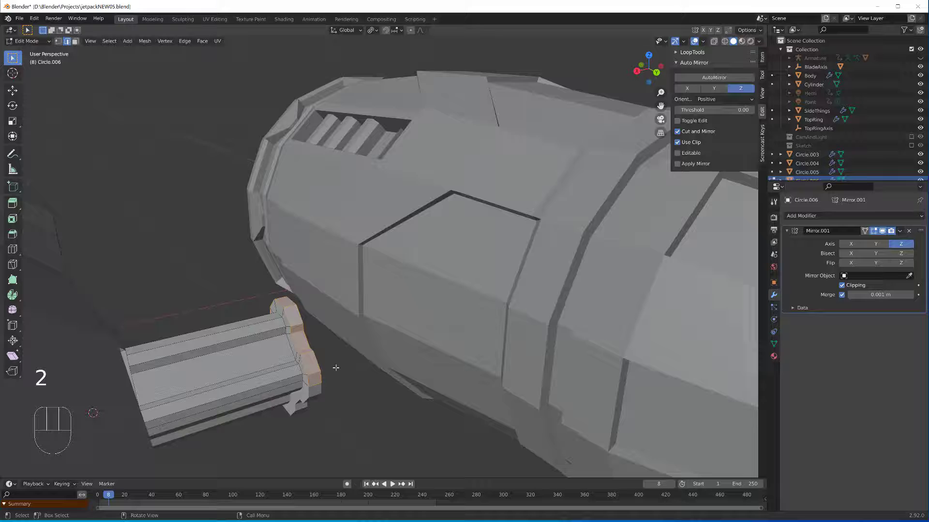
left_click(304, 364, "alt")
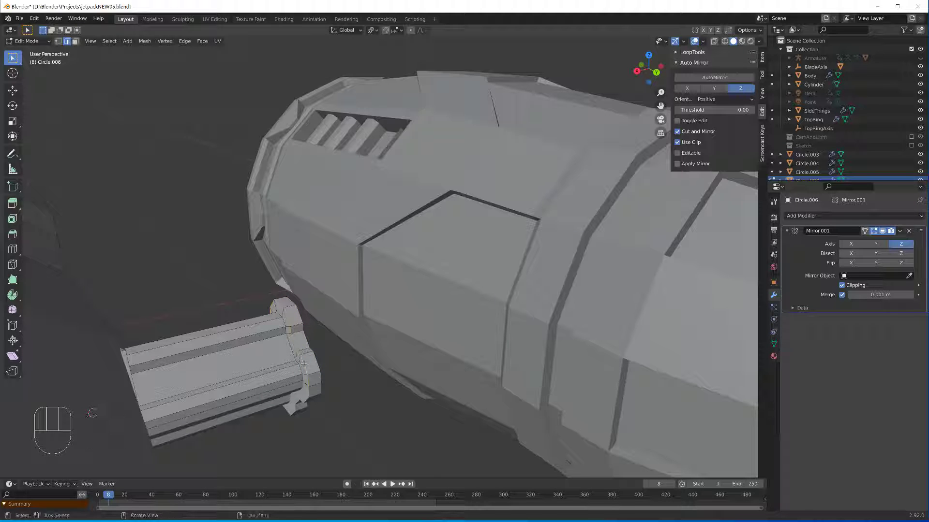
middle_click_drag(328, 373, 325, 374)
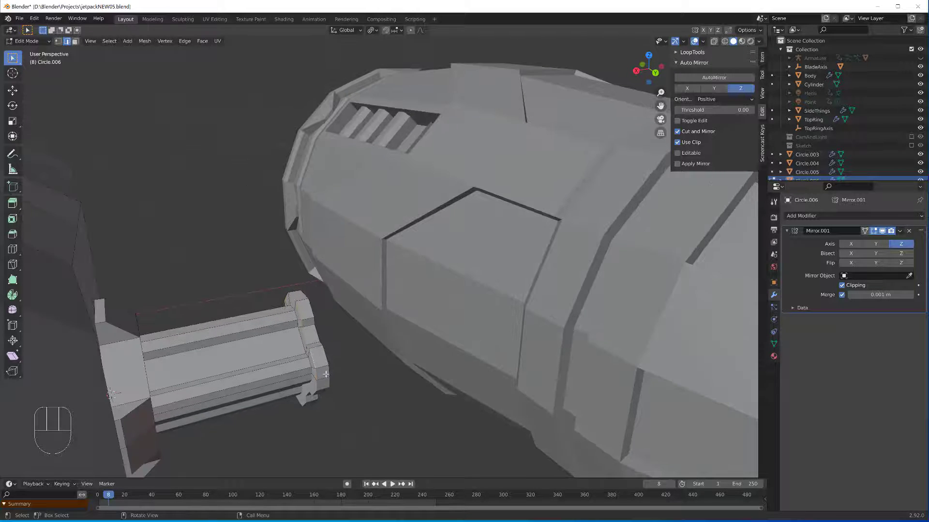
key("g")
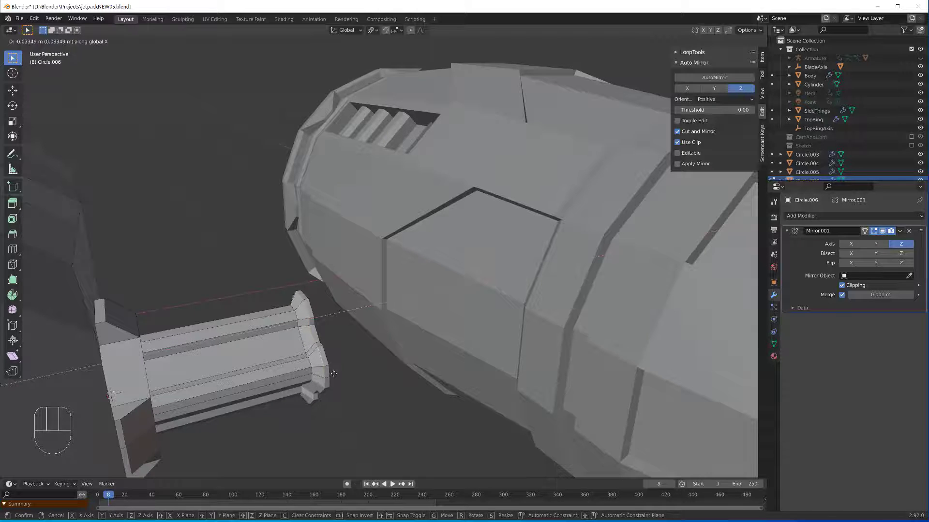
left_click(334, 374)
middle_click_drag(351, 386, 516, 277)
scroll(380, 363, "down", 5)
key("Tab")
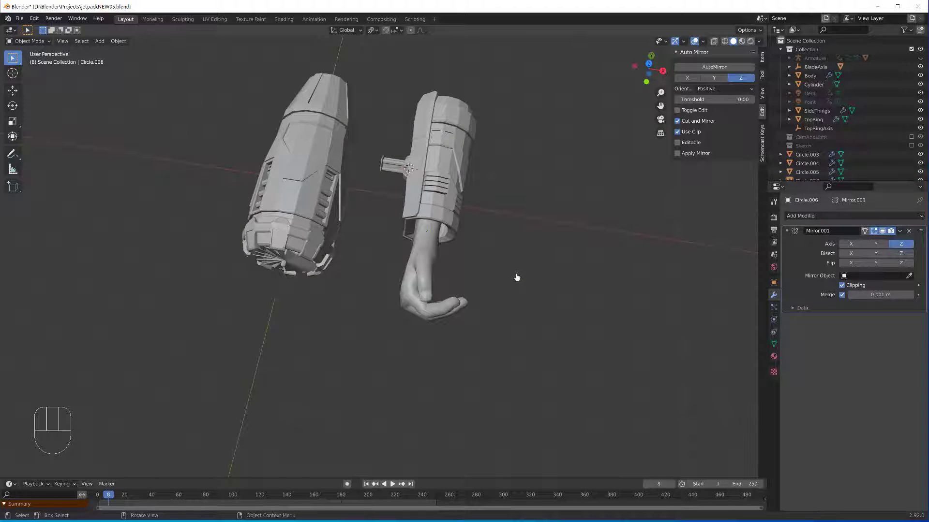
- Add an eight-vertex mesh circle and move it about 1.25 m along X and -3.18 m along Y beside the hand
key("shift+a")
mouse_move(517, 275)
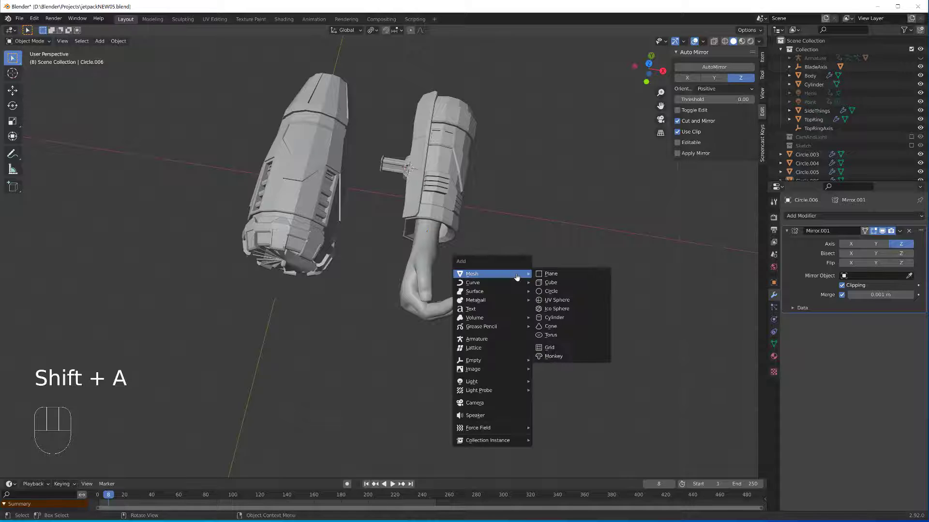
left_click(552, 292)
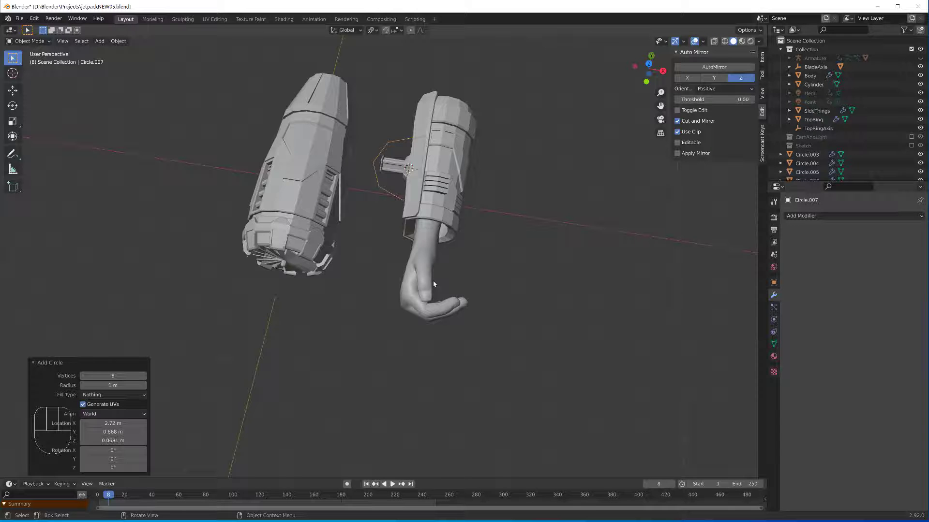
key("KP_7")
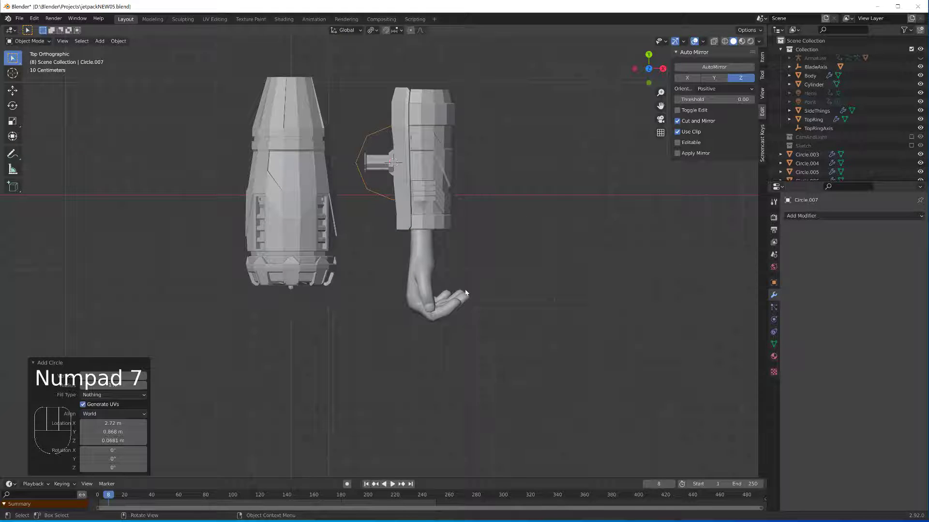
key("g")
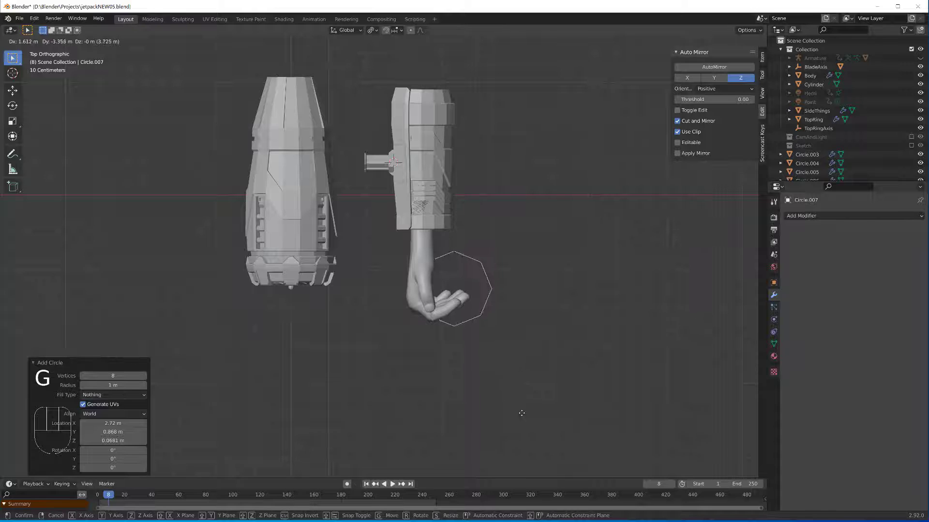
left_click(512, 412)
- Scale the circle to about 0.431 and move it in top view close to the palm between the thumb and fingers
key("s")
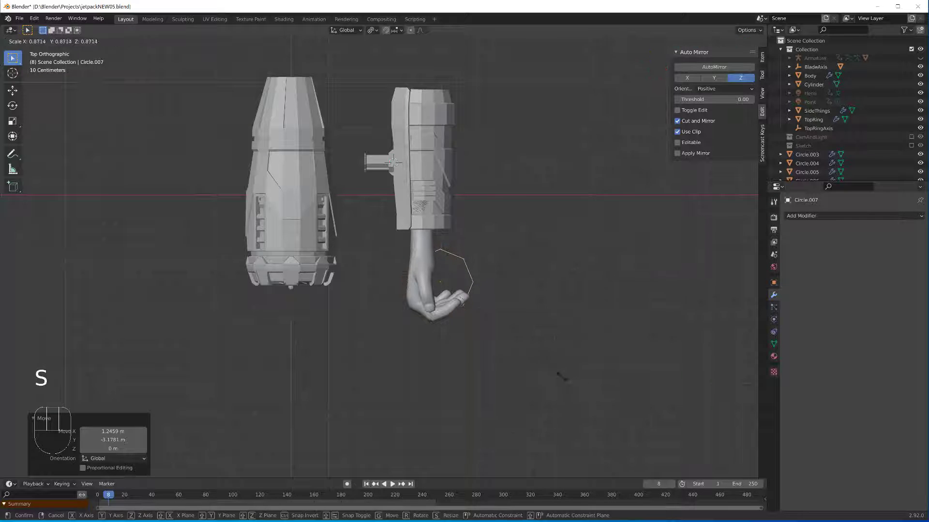
left_click(495, 336)
key("g")
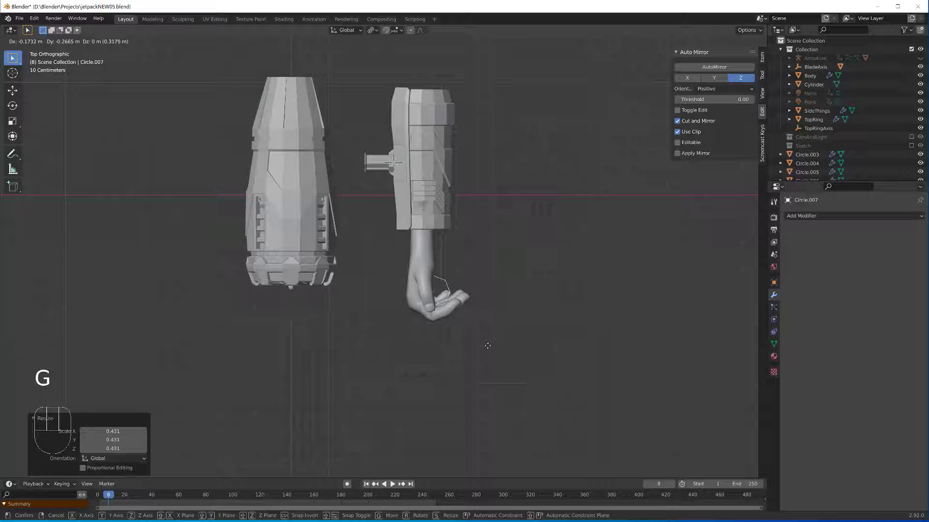
left_click(487, 345)
mouse_move(491, 347)
middle_mouse_down()
mouse_move(417, 309)
mouse_move(373, 241)
mouse_move(388, 257)
mouse_move(379, 245)
mouse_move(392, 255)
mouse_move(456, 257)
mouse_move(437, 315)
mouse_move(405, 294)
mouse_move(480, 332)
middle_mouse_up()
key("KP_7")
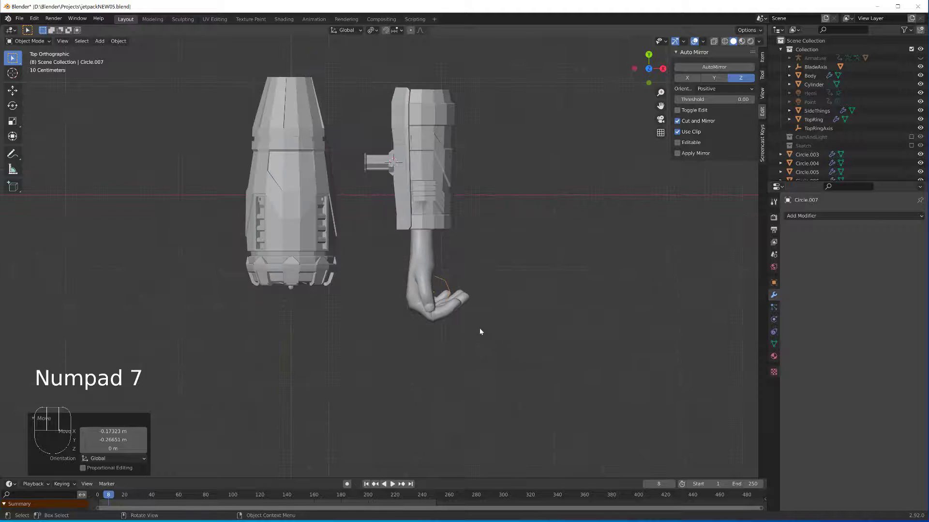
key("g")
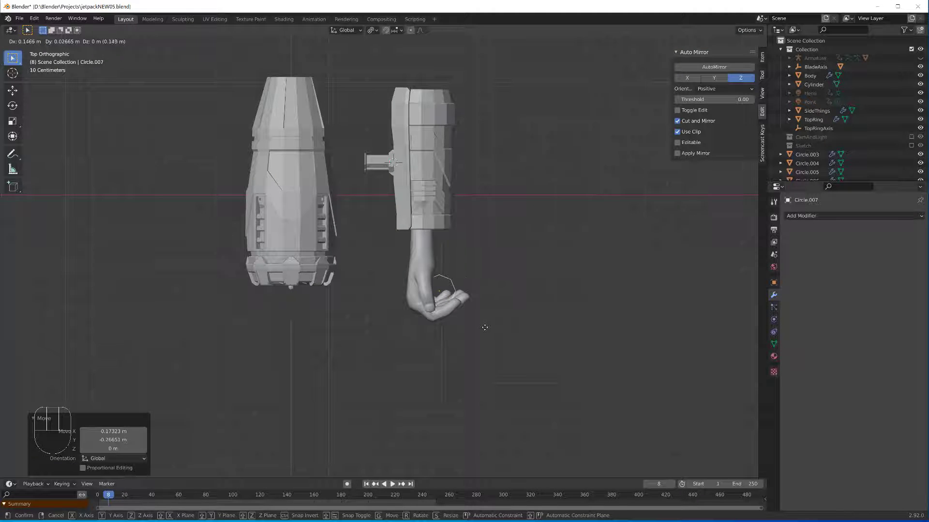
left_click(484, 327)
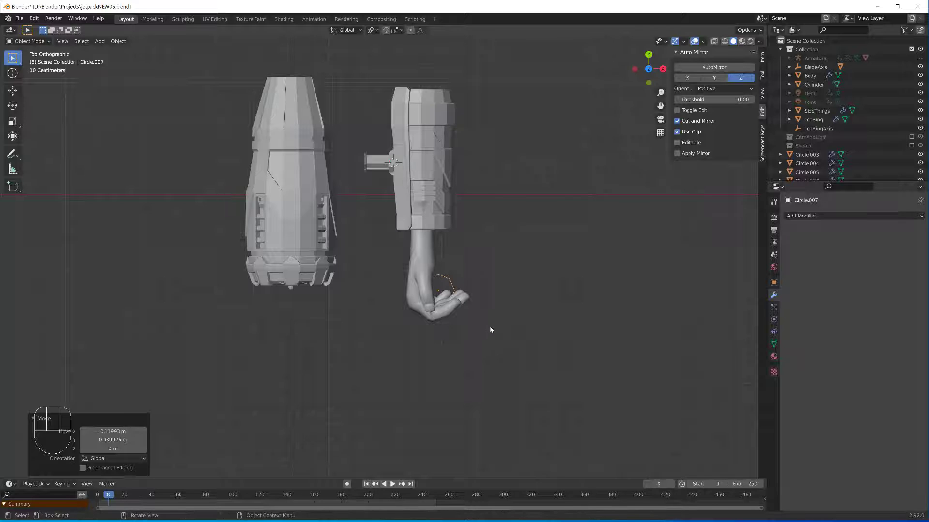
- Scale the circle by about 0.868 and reposition it in all directions so it sits within the curled fingers
key("s")
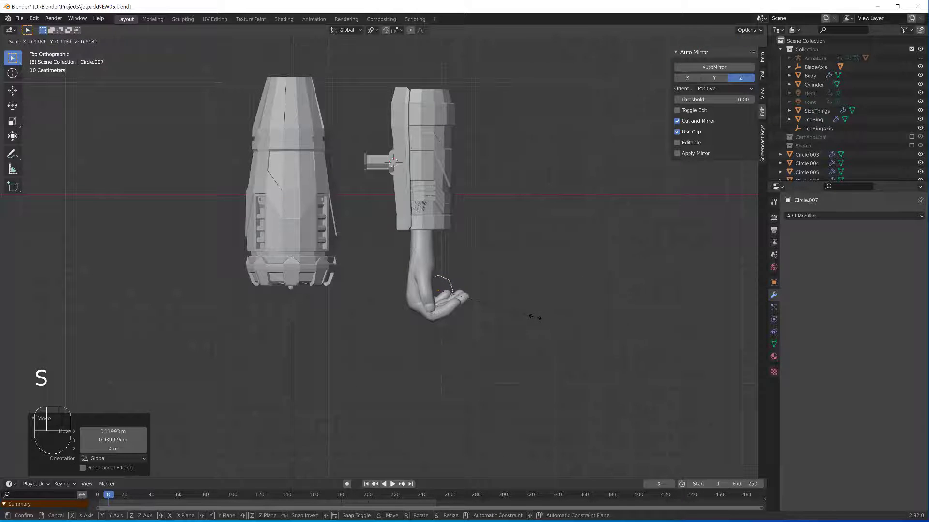
right_click(530, 315)
key("g")
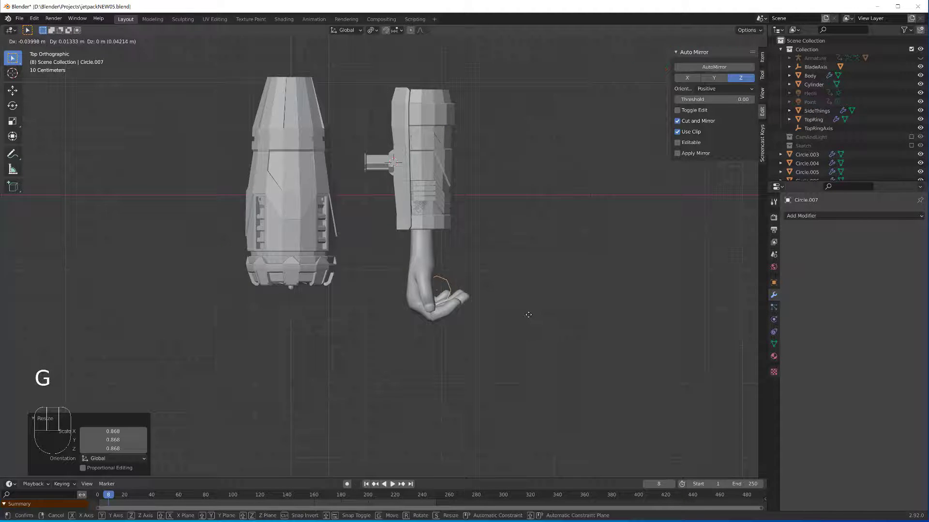
left_click(552, 322)
middle_click_drag(553, 322, 335, 346)
key("g")
left_click(296, 281)
key("g")
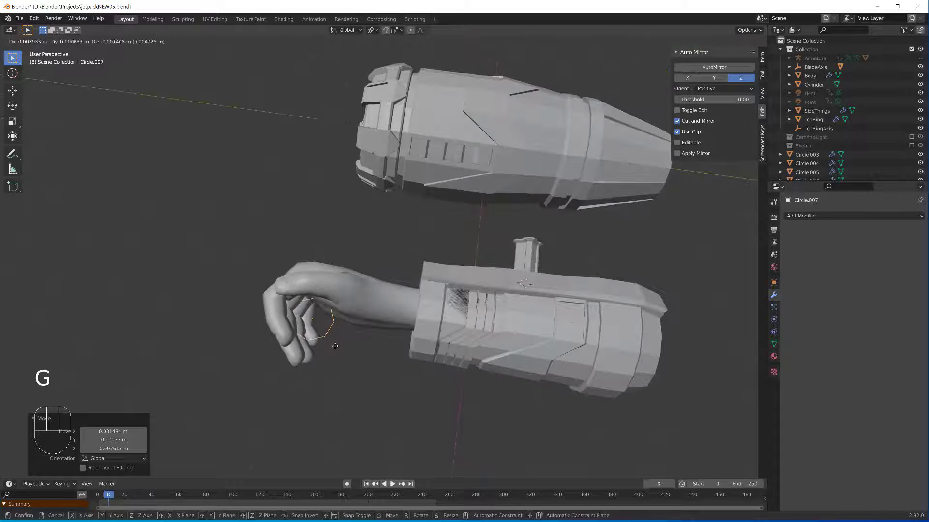
left_click(341, 352)
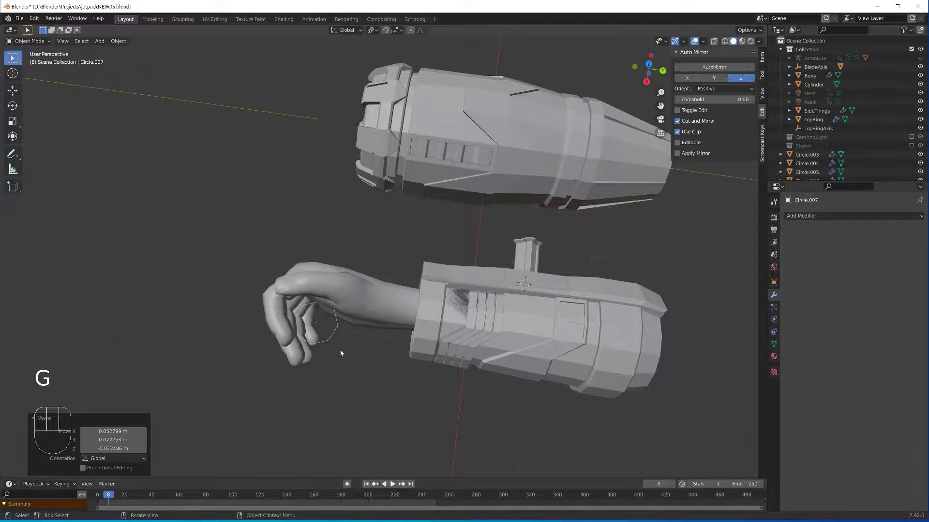
- Fill the circle with a face and extrude it about 0.42 m downwards through the fist to start a hand grip
middle_click_drag(342, 352, 372, 310)
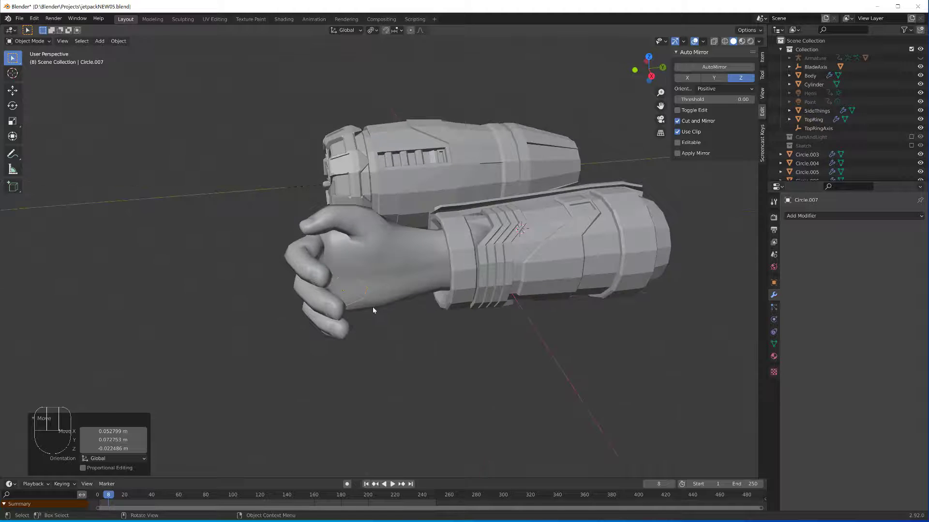
key("Tab")
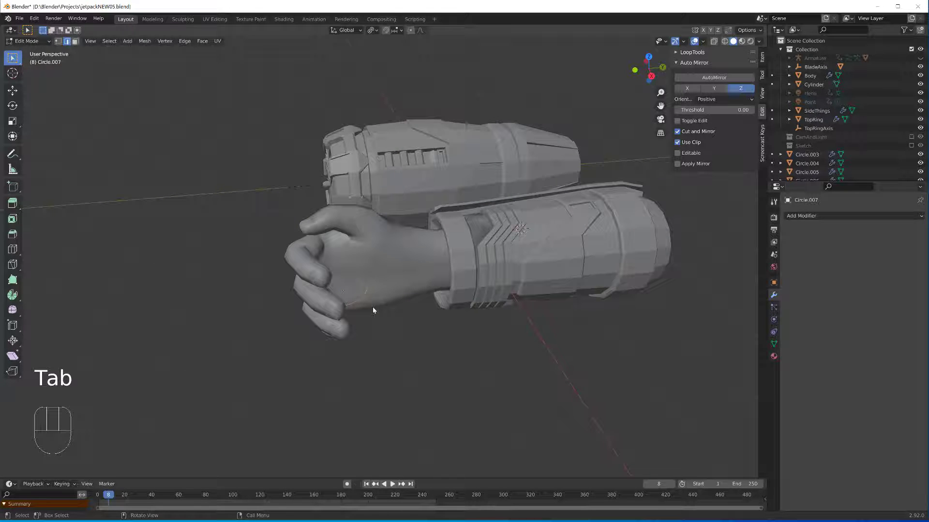
key("f")
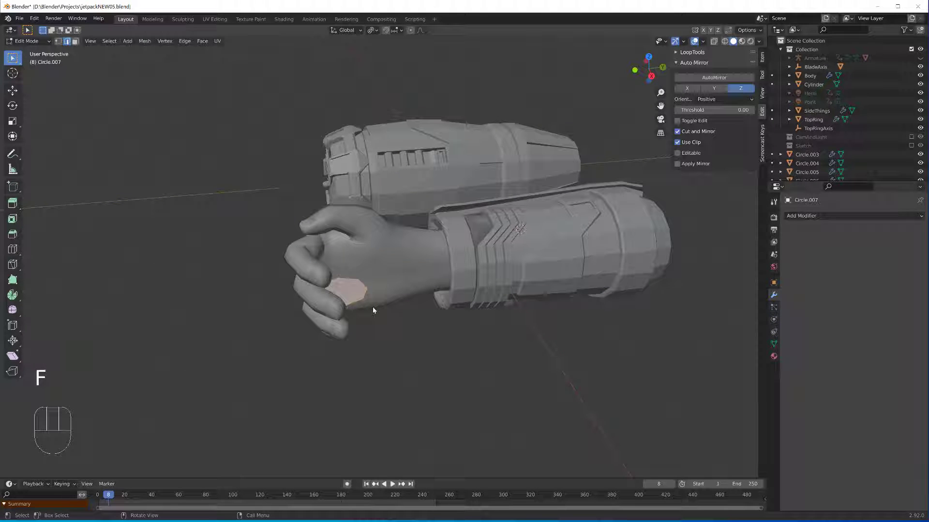
key("e")
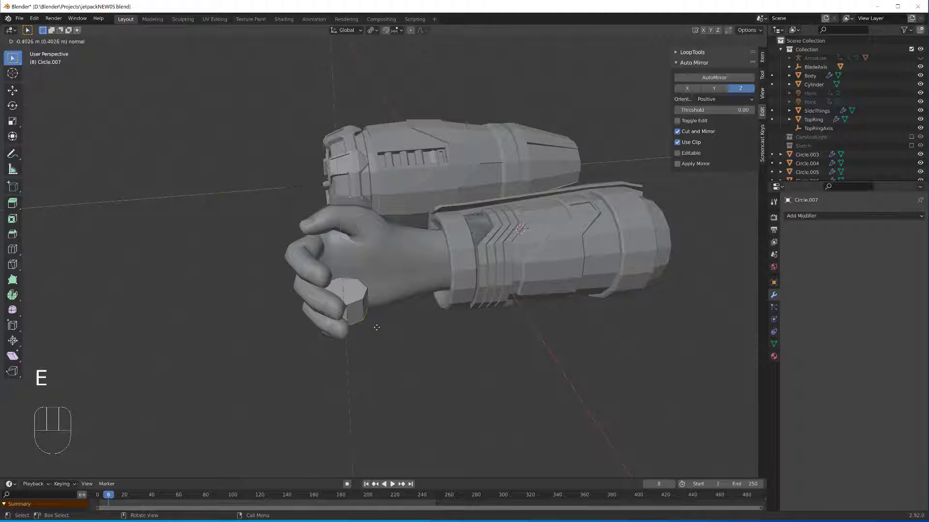
left_click(376, 329)
- Extrude the grip's lower end face about another 0.295 m downwards
middle_click_drag(367, 315, 363, 283)
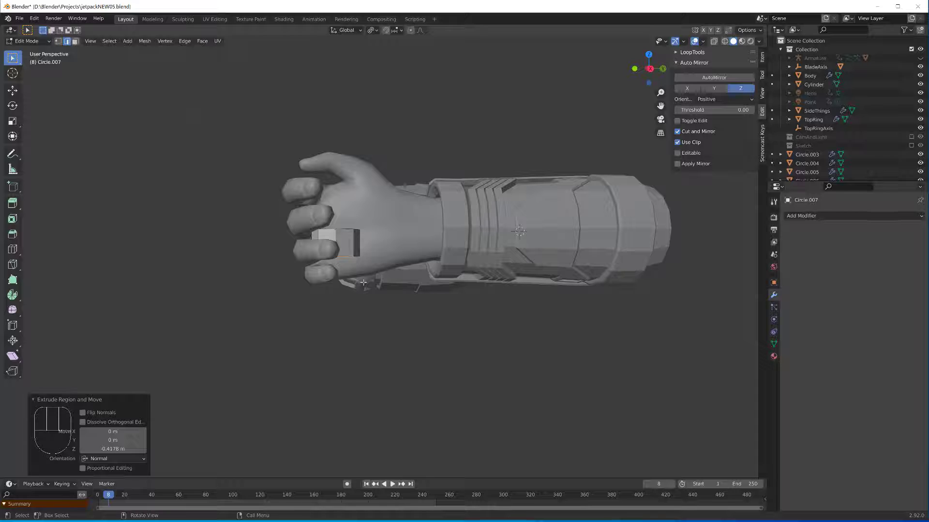
key("e")
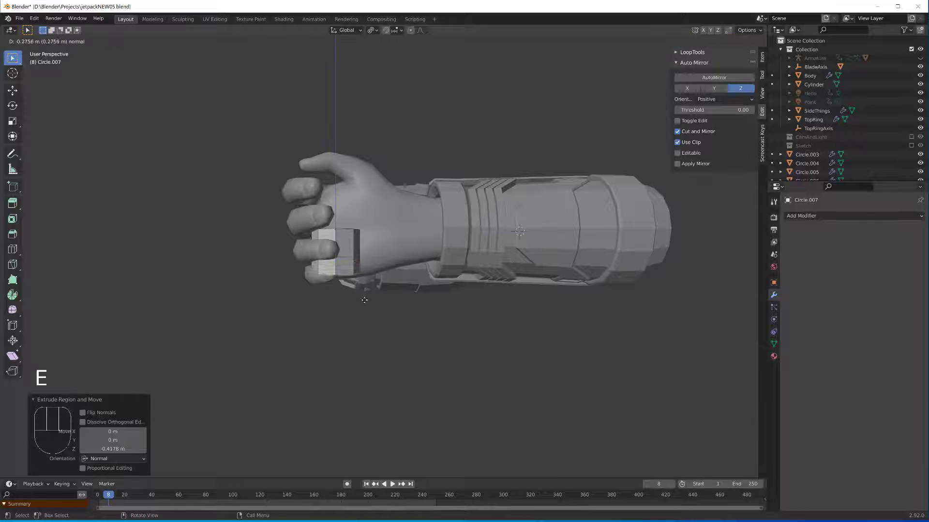
left_click(364, 300)
key("g")
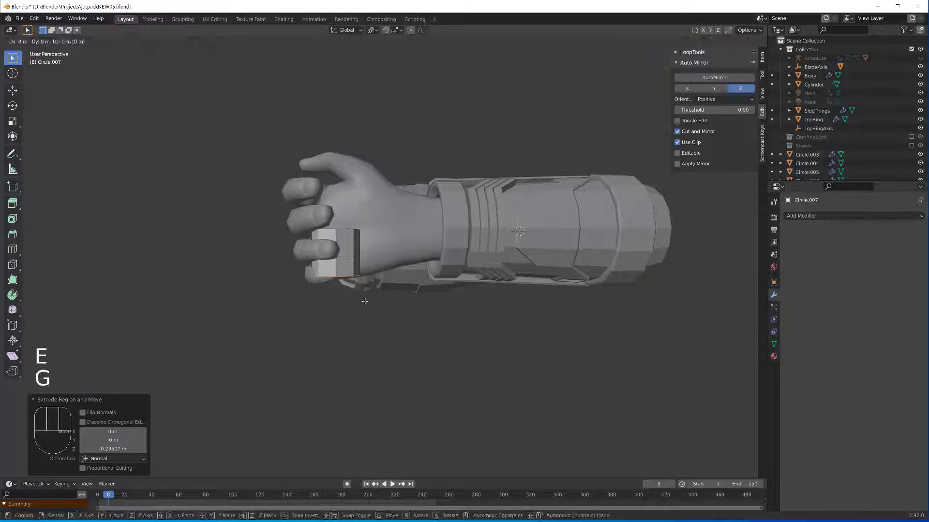
key("x")
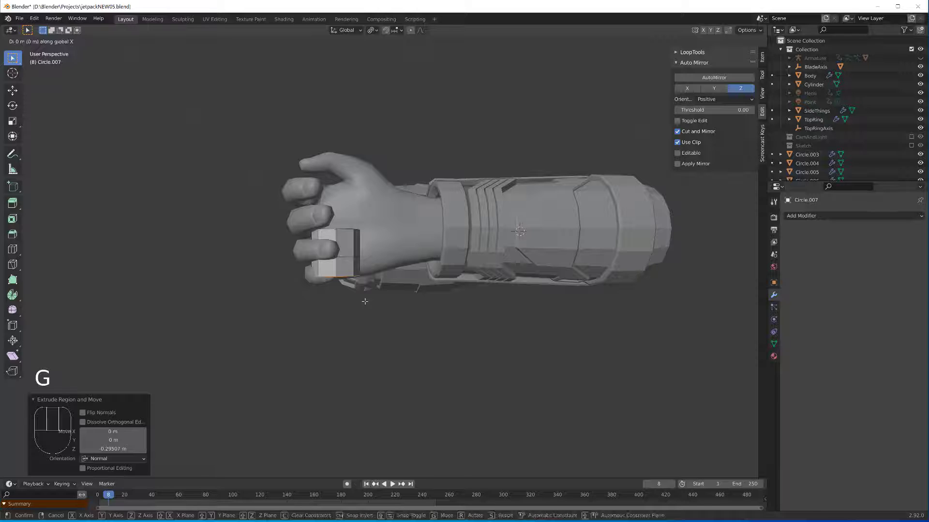
left_click(372, 298)
key("F5")
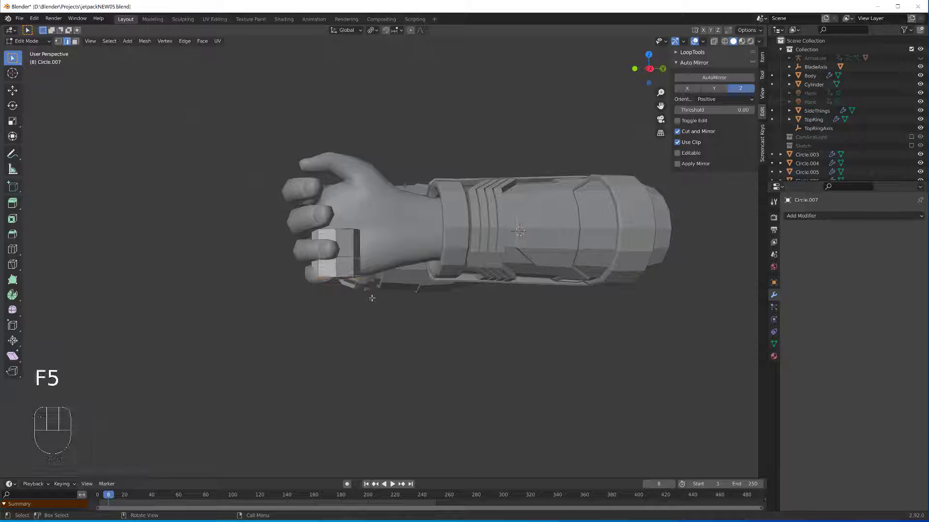
- Move the grip's lower end face about 0.26 m along Y towards the wrist to slant its lower section
scroll(371, 293, "down", 3)
middle_click_drag(372, 291, 375, 311)
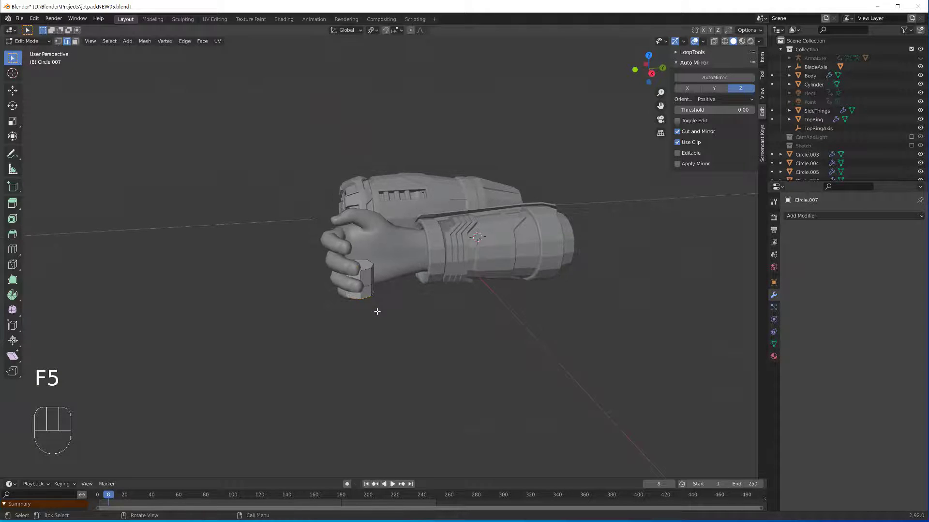
key("g")
key("y")
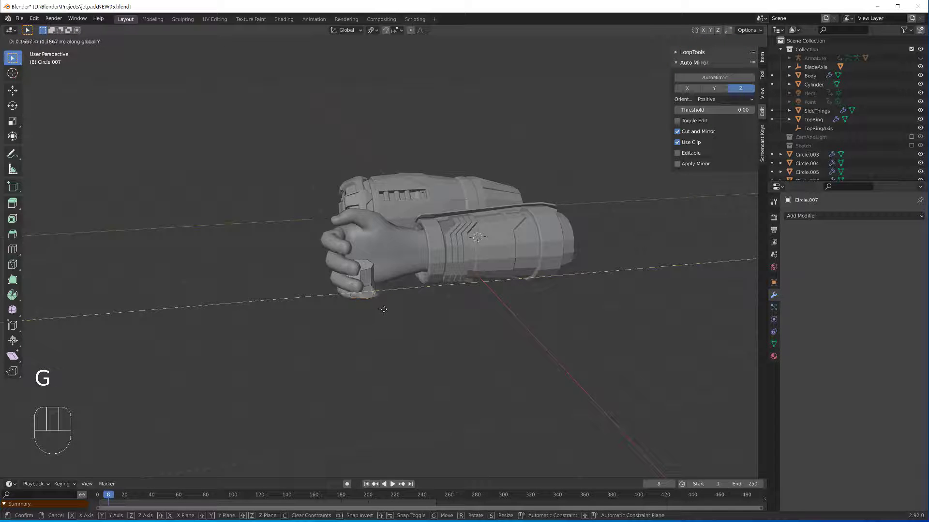
left_click(387, 308)
- Extrude the grip's lower end face about 0.21 m downwards and return to Object Mode
middle_click_drag(387, 308, 397, 291)
key("e")
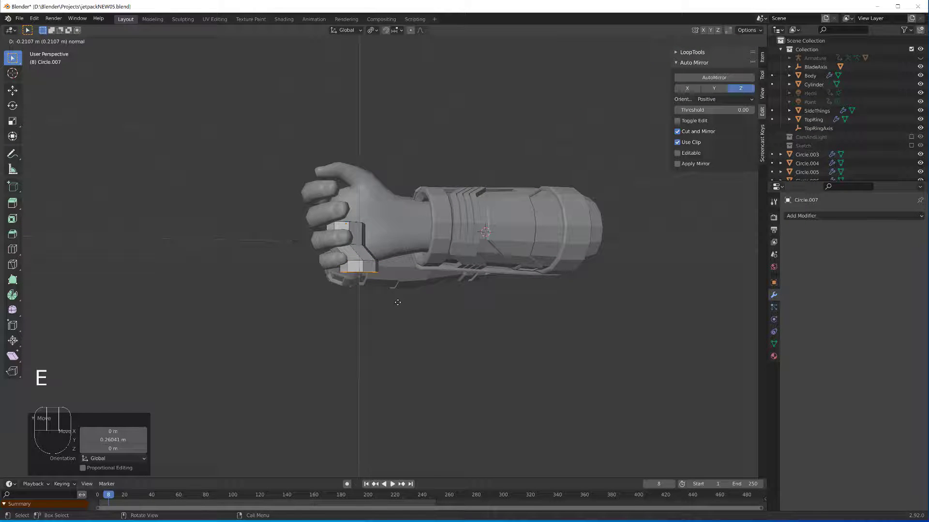
left_click(398, 302)
mouse_move(396, 295)
middle_mouse_down()
mouse_move(331, 300)
mouse_move(356, 315)
mouse_move(393, 310)
middle_mouse_up()
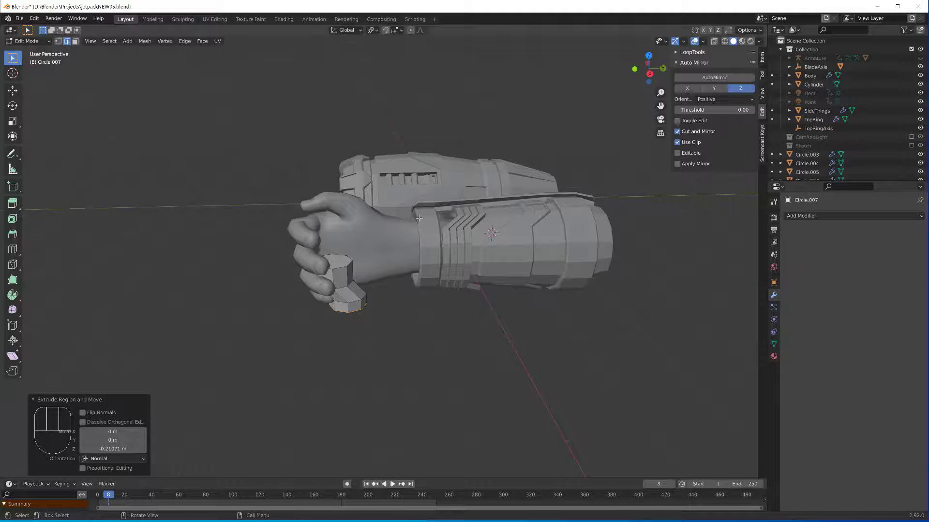
middle_click_drag(419, 218, 456, 242)
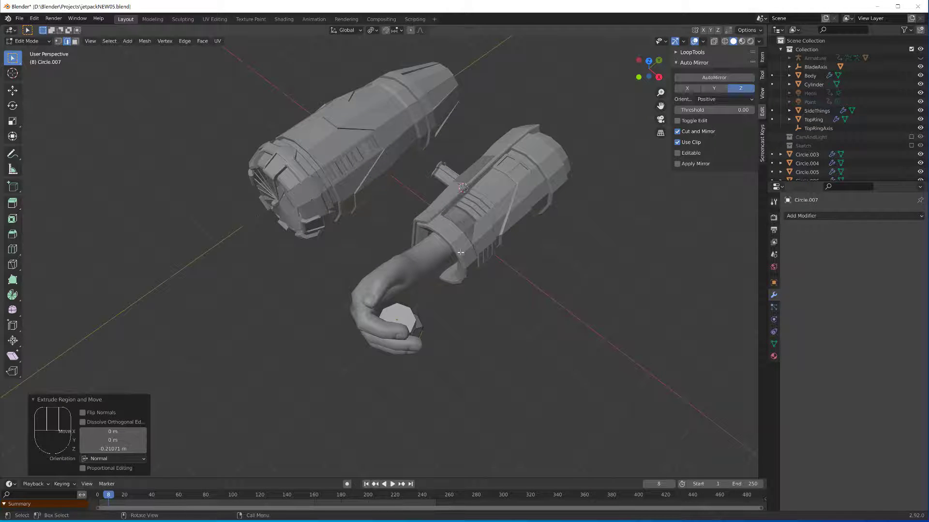
key("Tab")
- Duplicate the upper faces of the sleeve's wrist band, including its front rim, and separate the copy into its own object
scroll(479, 291, "down", 2)
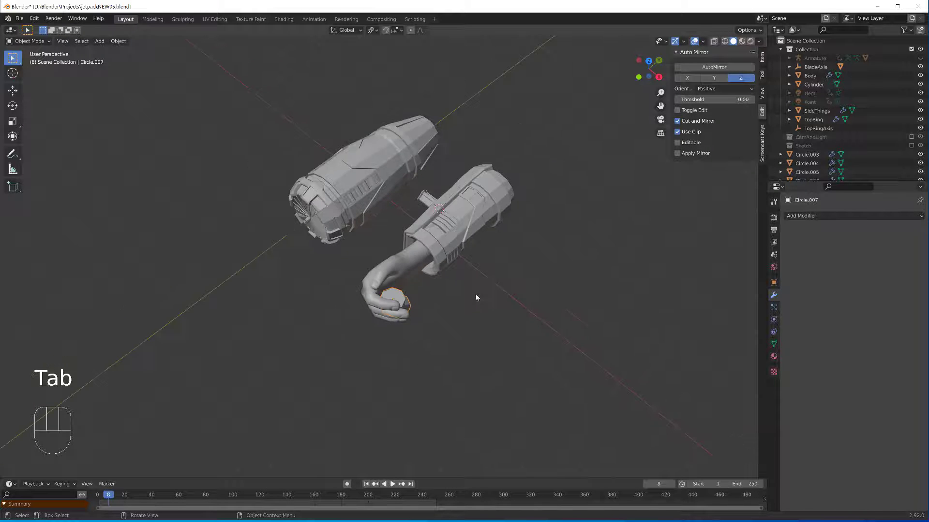
middle_click_drag(475, 295, 452, 253)
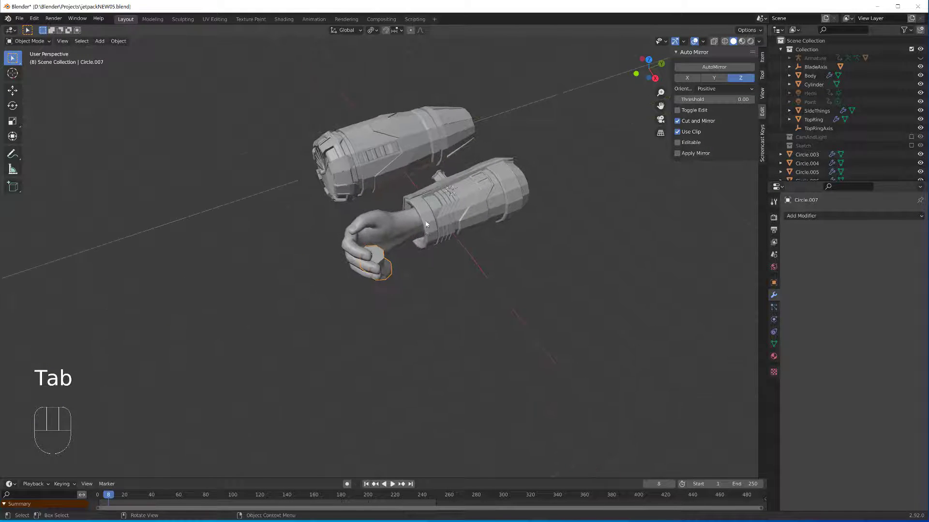
scroll(431, 271, "up", 5)
middle_click_drag(447, 219, 425, 264, "shift")
left_click(436, 230)
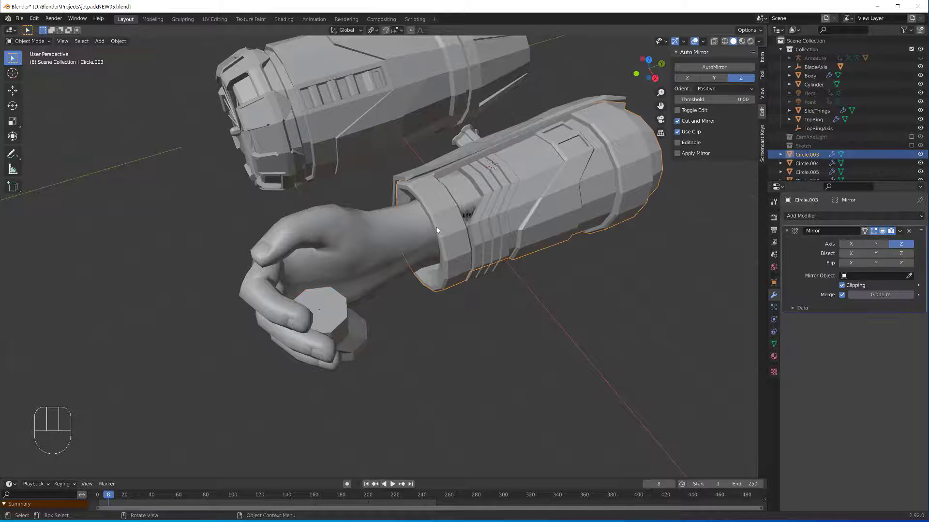
key("Tab")
middle_click_drag(436, 230, 411, 265)
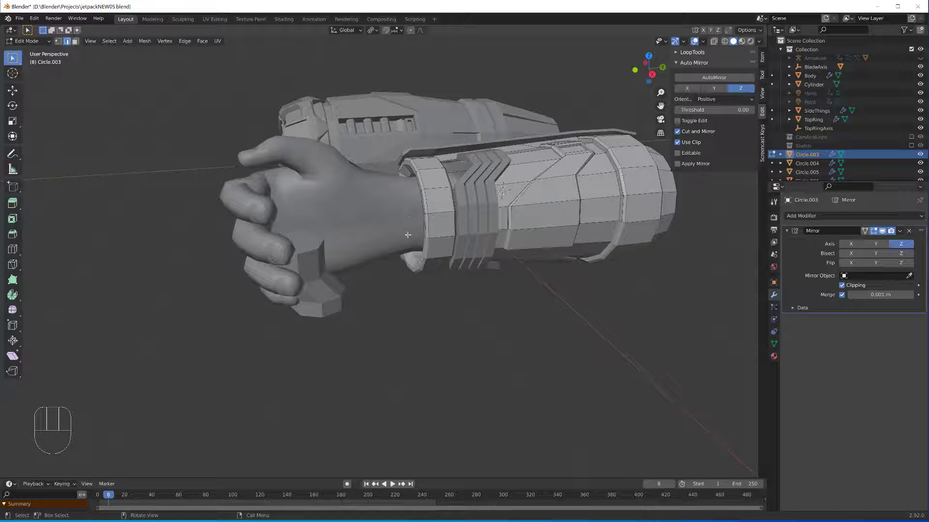
middle_click_drag(408, 235, 469, 225)
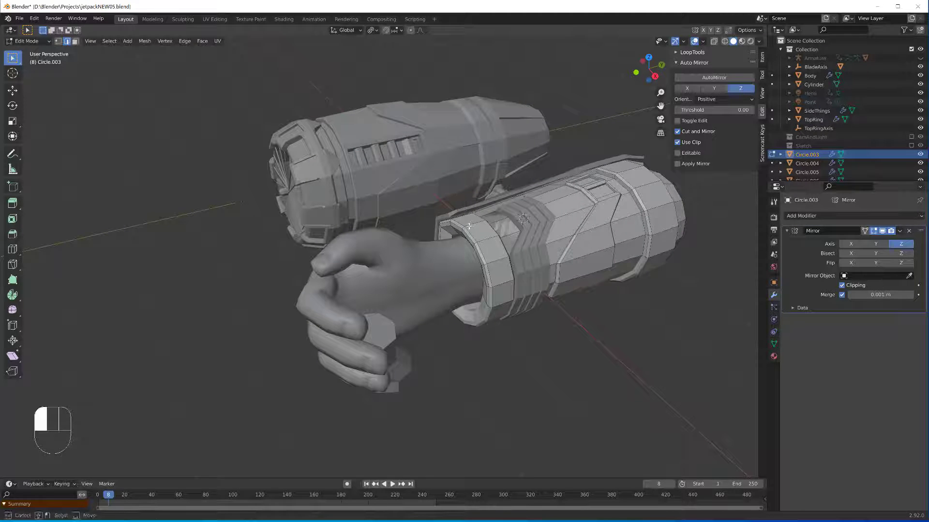
left_click_drag(461, 230, 468, 230)
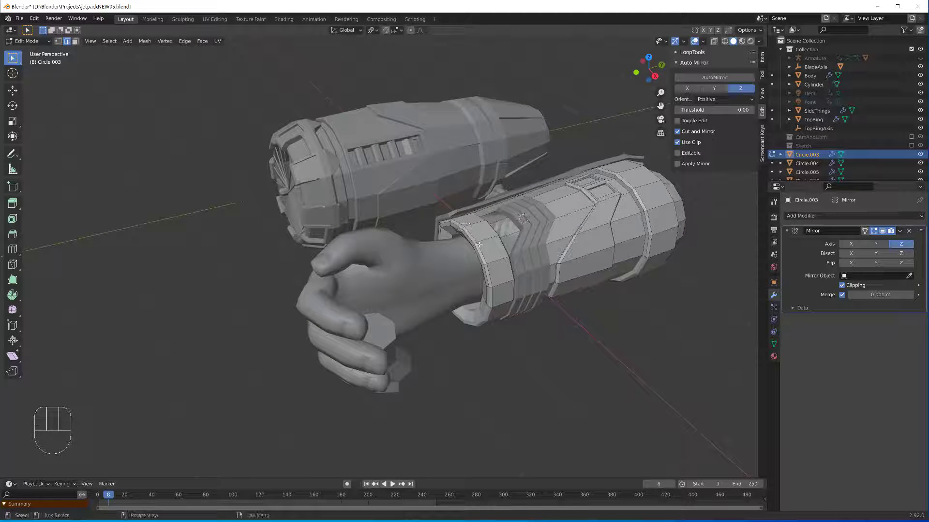
key("3")
left_click(458, 229, "shift")
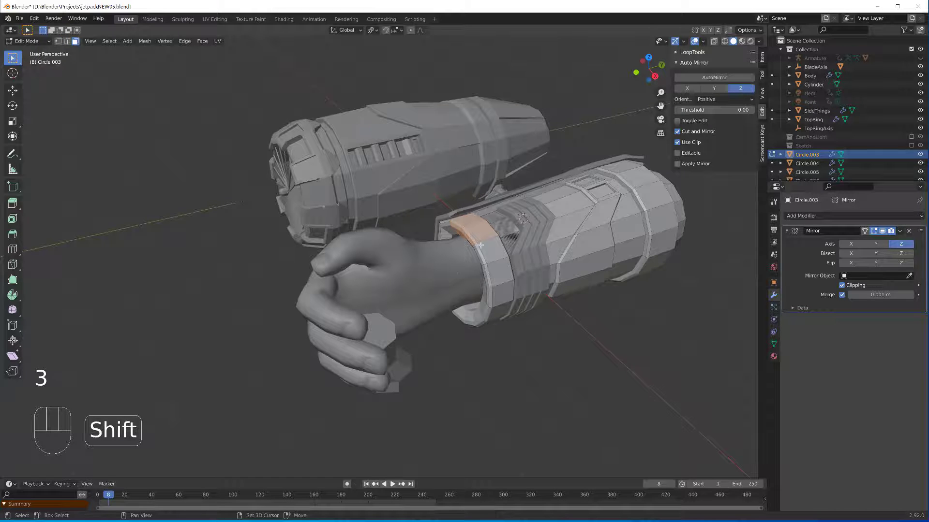
middle_click_drag(480, 245, 472, 209)
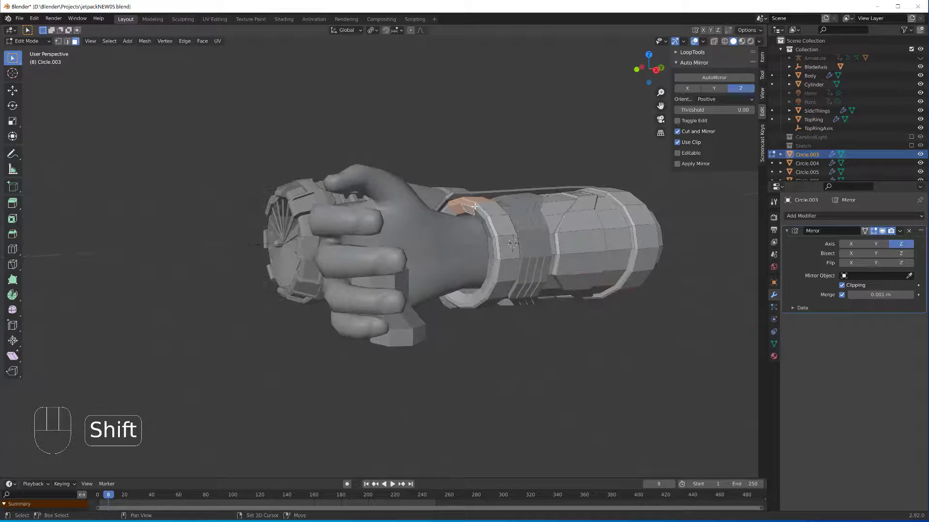
left_click(477, 208, "shift")
left_click(479, 211, "shift")
middle_click_drag(479, 211, 479, 244)
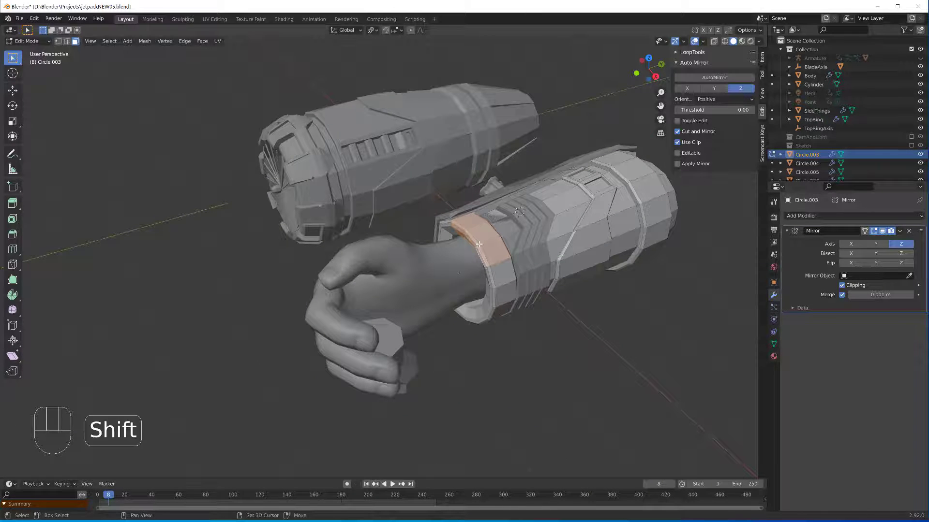
key("shift+d")
key("p")
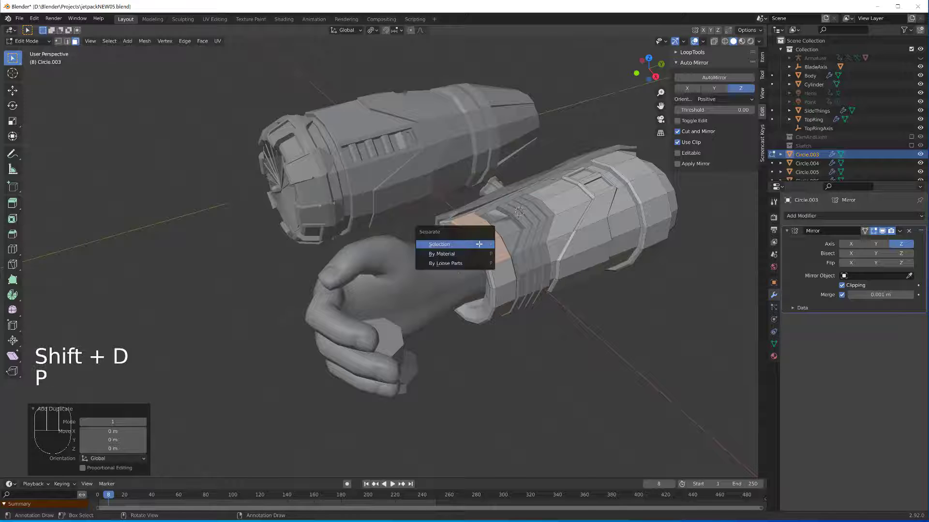
left_click(479, 244)
key("Tab")
left_click(479, 244)
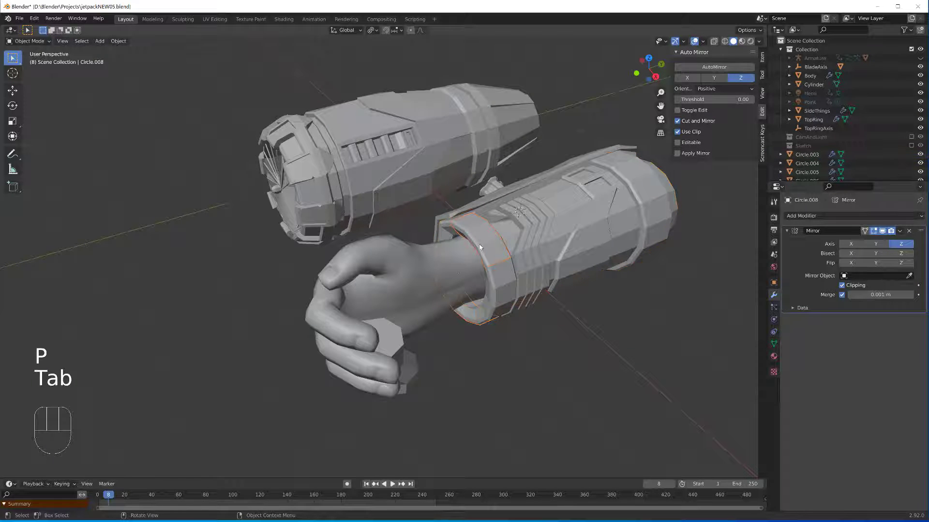
- Apply the Mirror modifier on the separated wrist band piece and delete its upper half
left_click(899, 231)
left_click(877, 243)
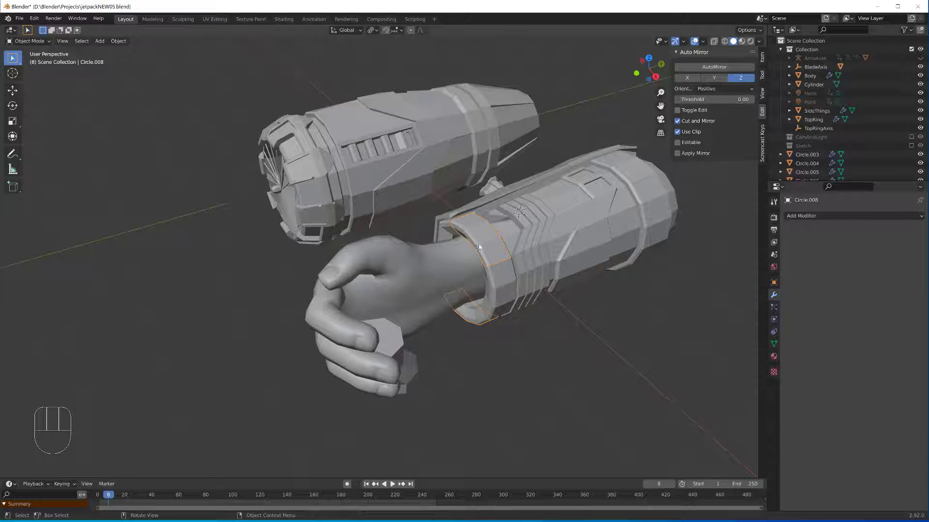
key("Tab")
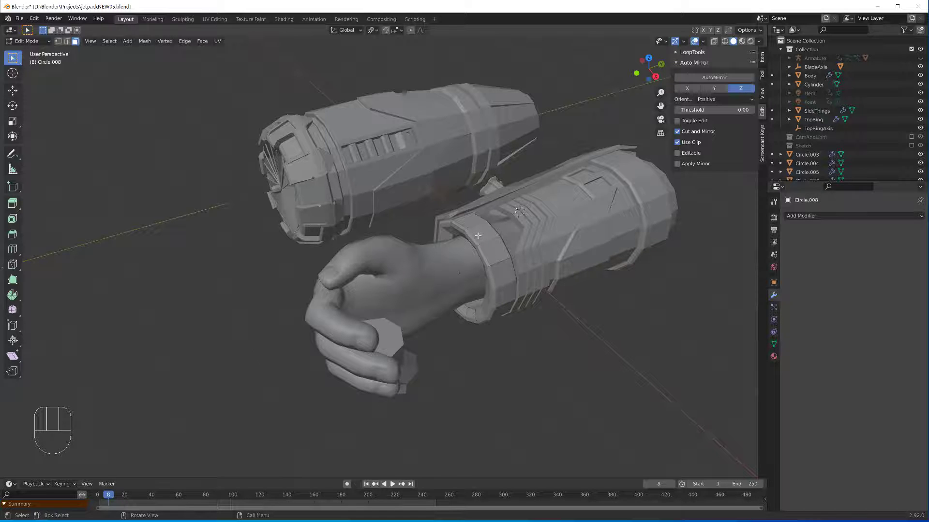
key("l")
middle_click_drag(485, 243, 481, 251)
scroll(480, 235, "up", 1)
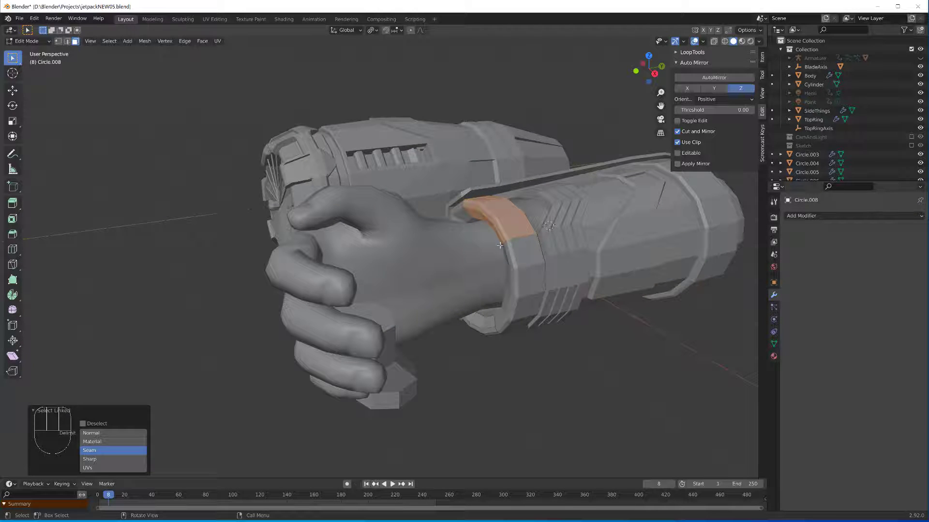
key("x")
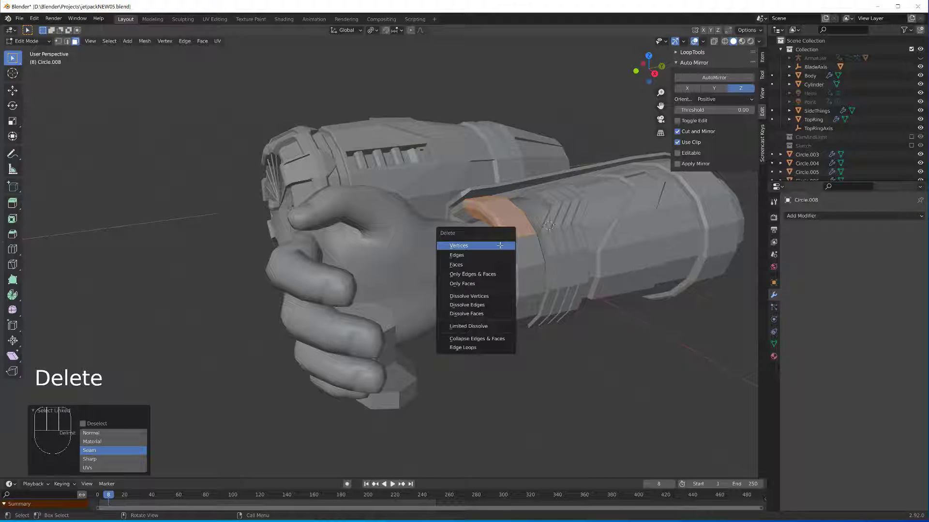
left_click(499, 246)
- Extrude the outer faces of the remaining lower wrist band piece about 0.284 m downwards
scroll(508, 339, "down", 1)
middle_click_drag(465, 347, 574, 248, "shift")
scroll(464, 280, "up", 1)
scroll(480, 267, "up", 1)
left_click(571, 260, "shift")
key("e")
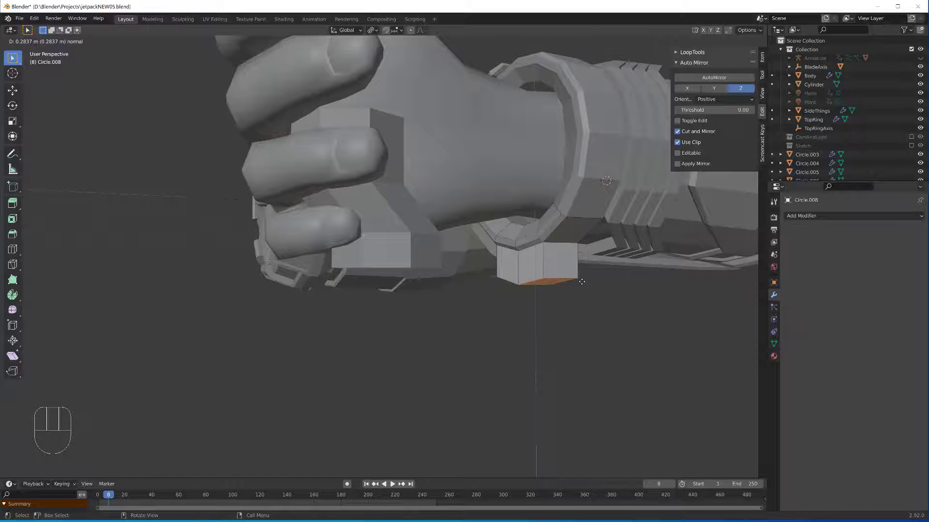
left_click(582, 281)
- Flatten the extruded block's underside by scaling it to 0 along Z
key("s")
key("z")
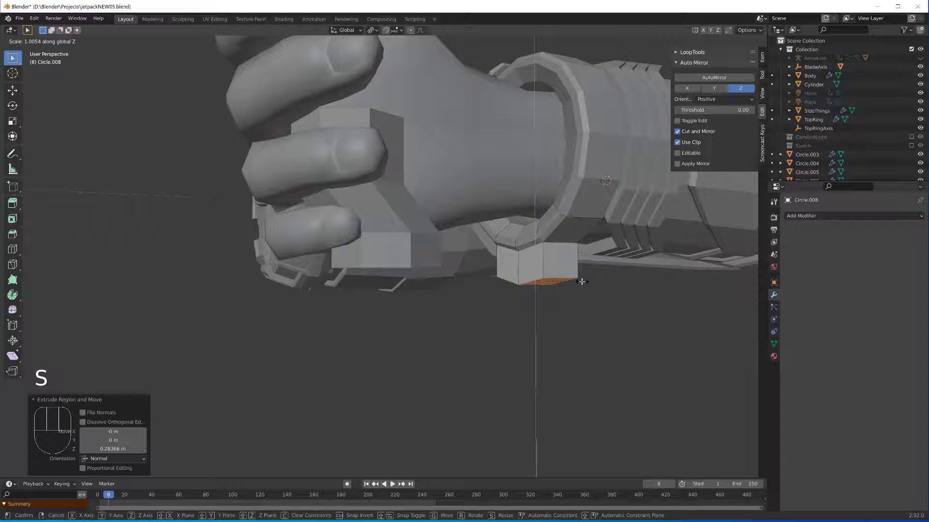
key("0")
key("Return")
middle_click_drag(581, 281, 527, 264)
scroll(527, 265, "up", 3)
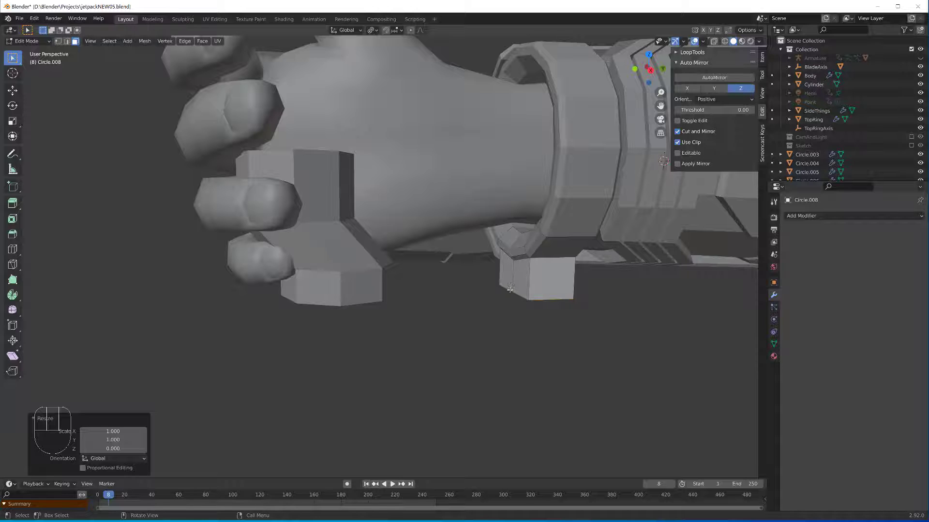
- Join the wrist band block with the hand grip into one object
mouse_move(453, 285)
middle_mouse_down()
mouse_move(470, 280)
mouse_move(464, 292)
mouse_move(487, 292)
mouse_move(455, 295)
middle_mouse_up()
scroll(486, 292, "down", 3)
middle_click_drag(455, 295, 493, 306)
left_click(325, 282)
key("Tab")
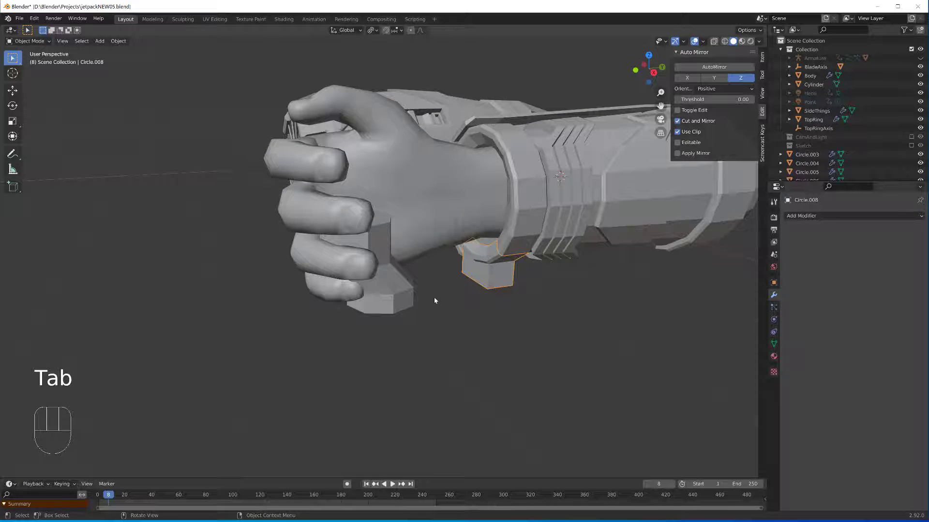
left_click(400, 293, "shift")
key("ctrl+j")
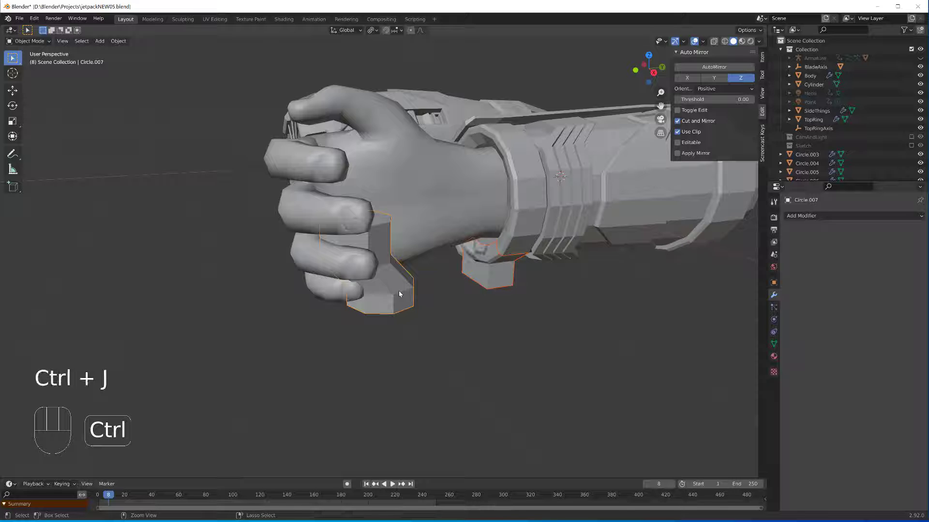
- Extrude the wrist-facing side of the grip's base about 0.867 m towards the wrist band block
key("Tab")
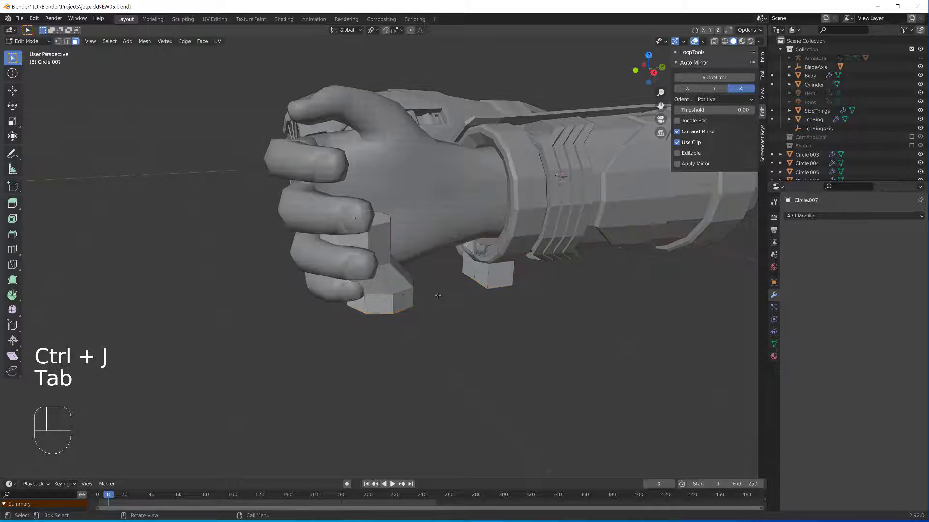
middle_click_drag(399, 293, 363, 272)
left_click(334, 283)
key("e")
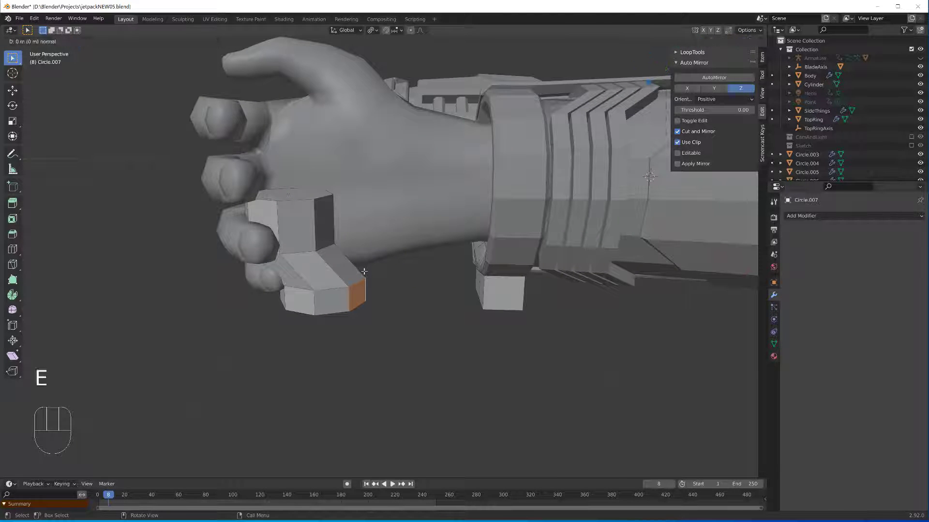
left_click(466, 266)
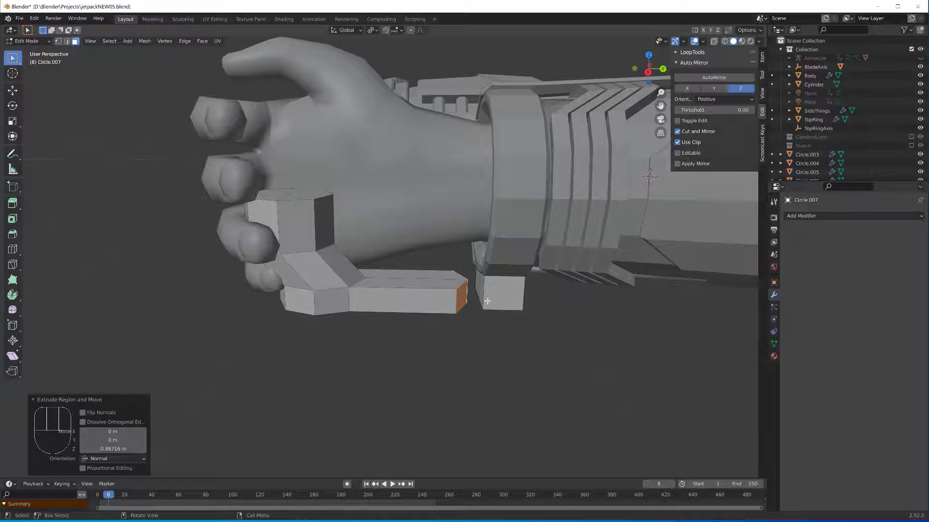
- Shift the extruded arm's end face about 0.234 m and a further 0.176 m along negative X towards the wrist band block
middle_click_drag(464, 310, 604, 288)
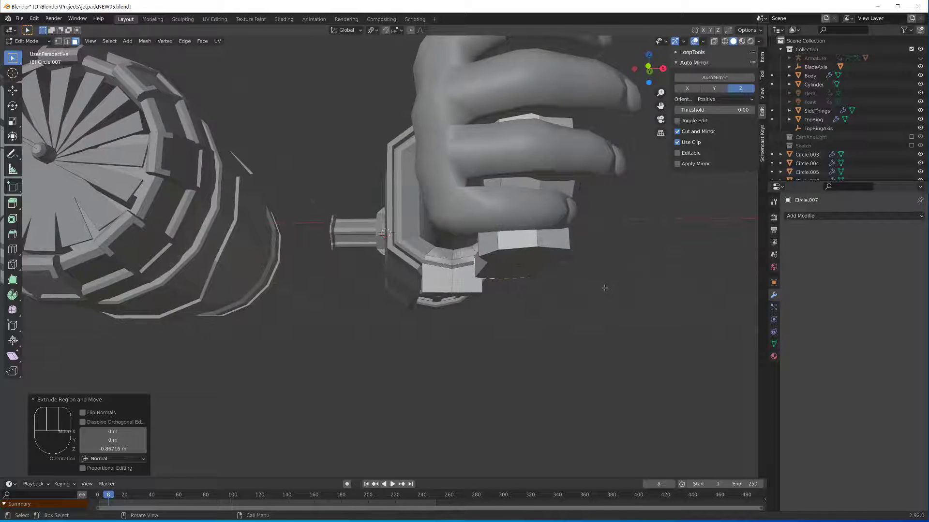
key("g")
left_click(604, 281)
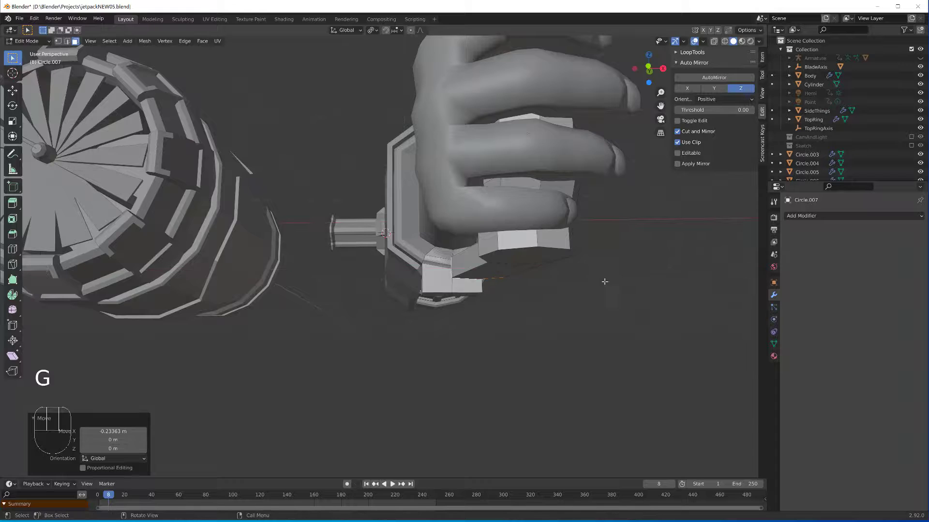
middle_click_drag(604, 282, 640, 221)
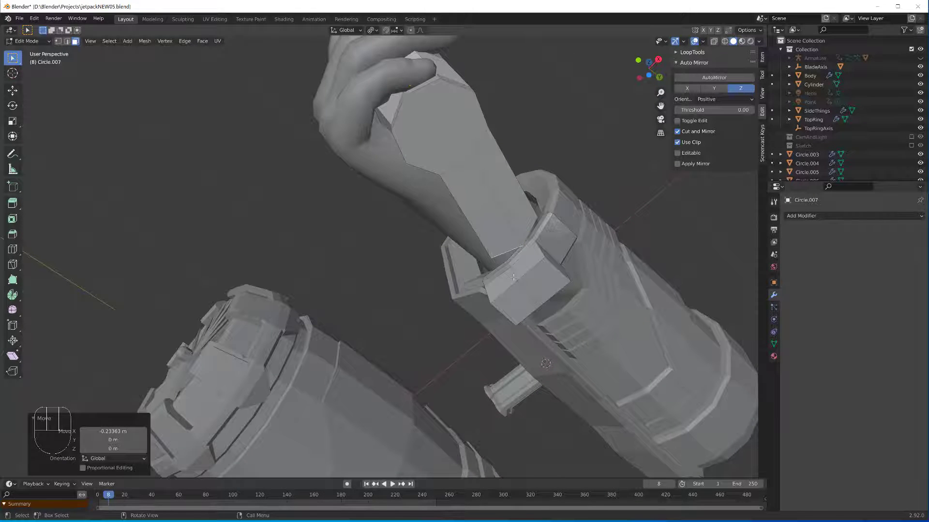
key("ctrl+KP_7")
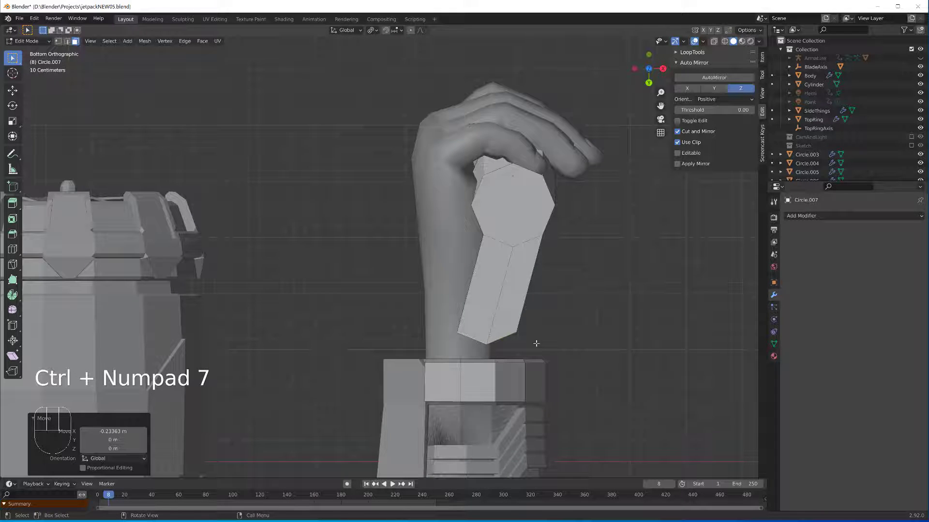
key("g")
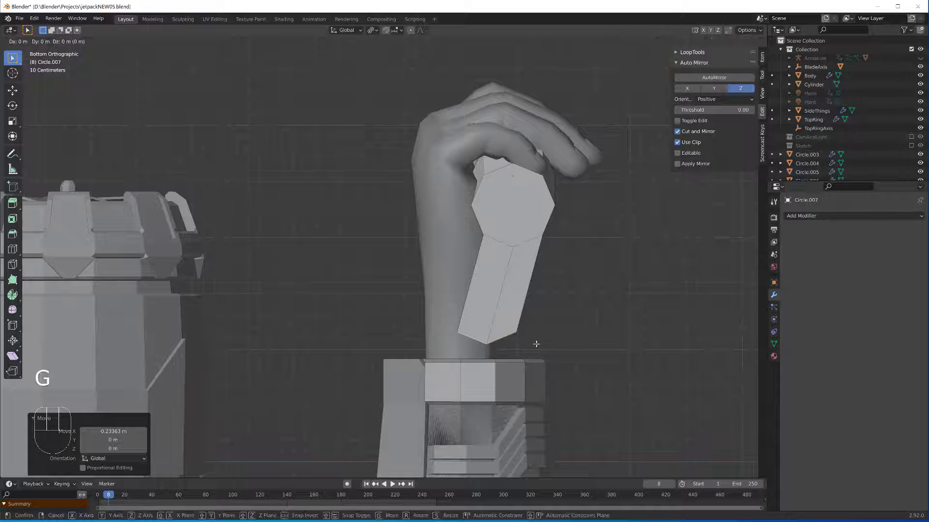
key("x")
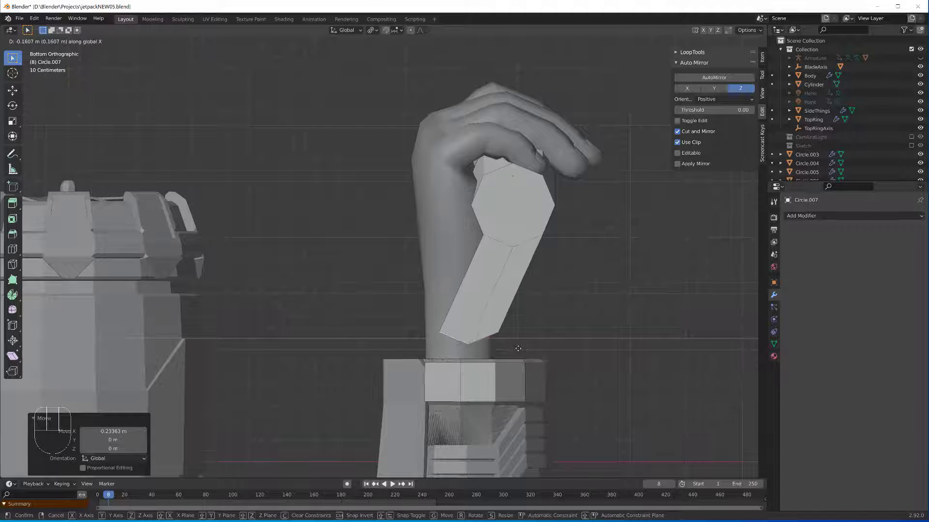
left_click(517, 348)
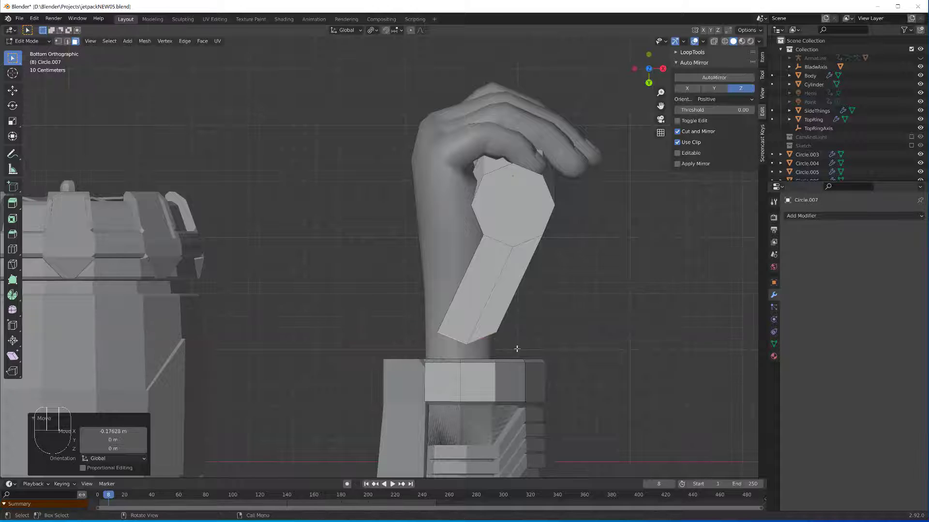
- Lower the arm's end about 0.113 m along Z to meet the wrist band block's height
middle_click_drag(542, 297, 456, 343)
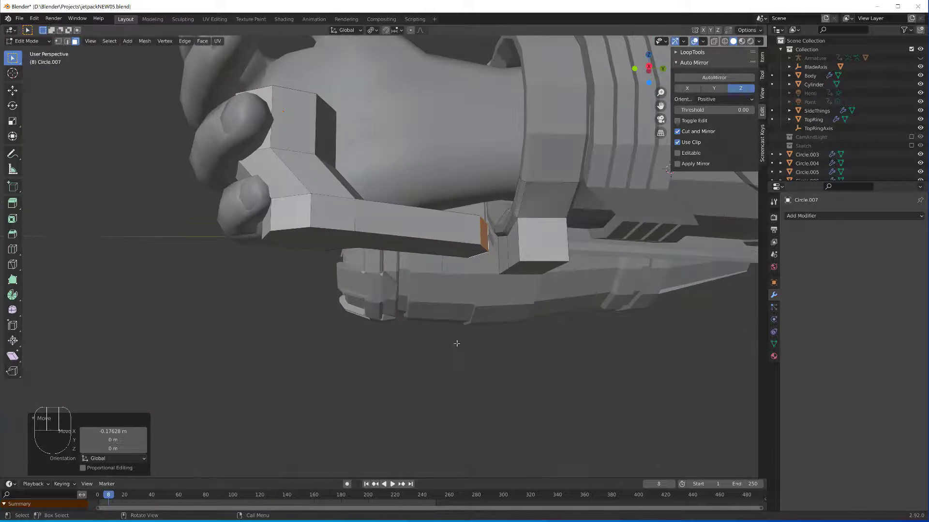
middle_click_drag(496, 255, 491, 288)
key("2")
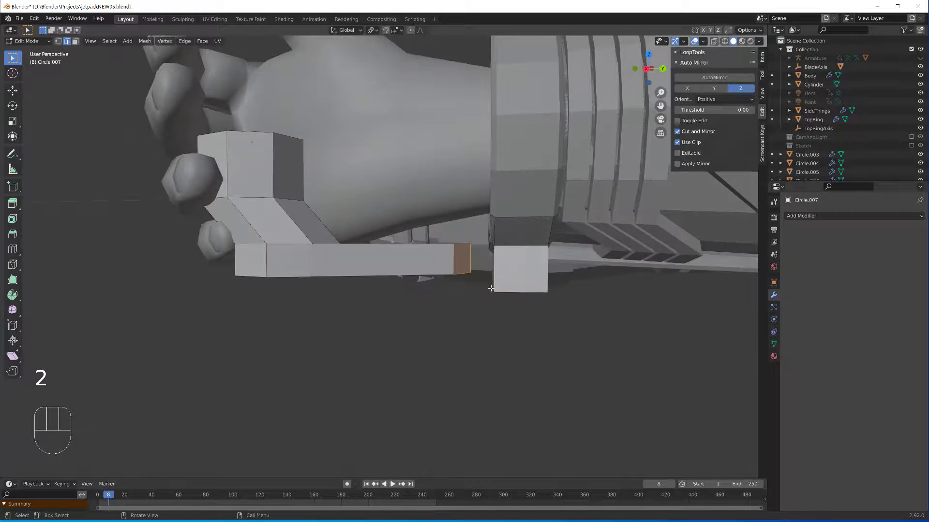
key("g")
key("z")
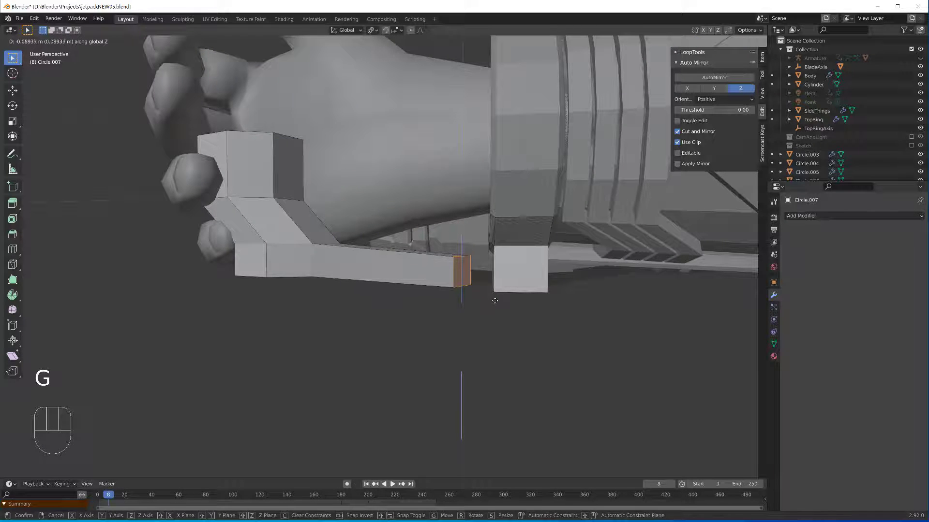
left_click(496, 303)
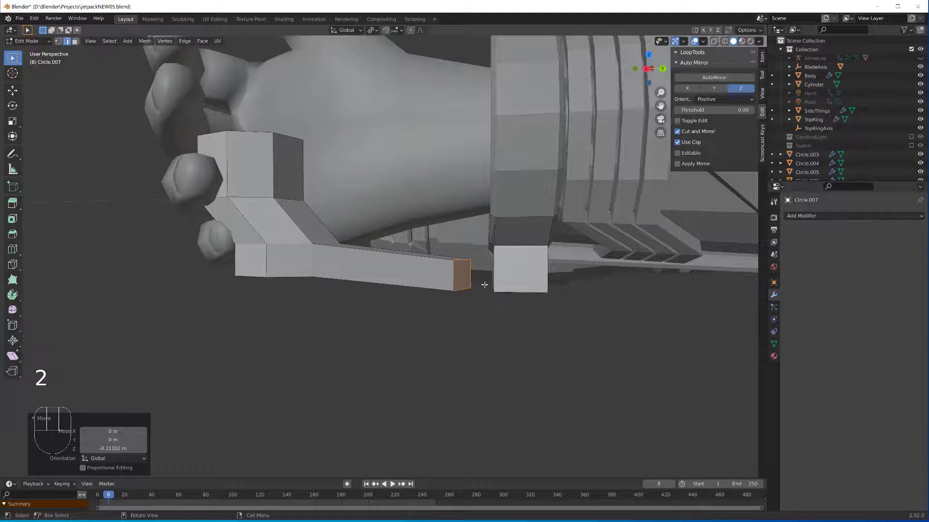
- Bridge the edge loop at the grip arm's end to the facing edge loop of the wrist band block with LoopTools
left_click(464, 262, "alt")
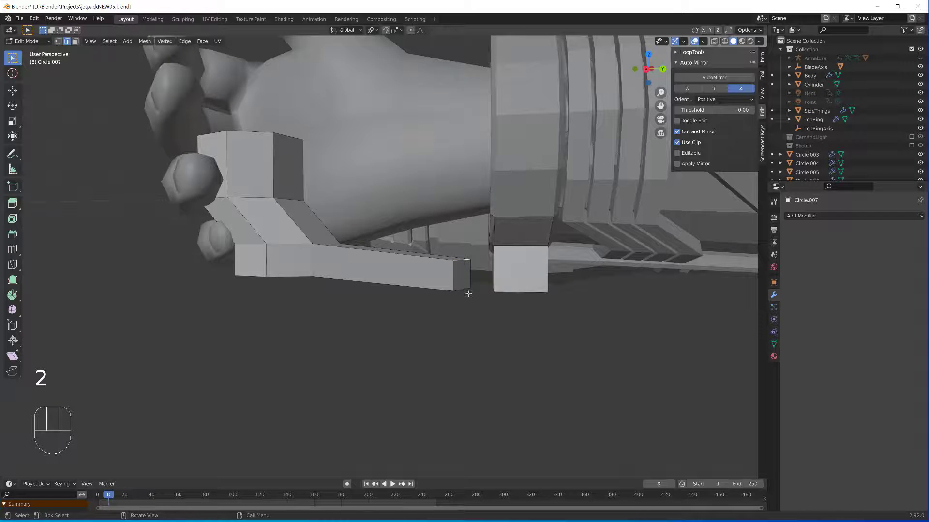
middle_click_drag(467, 293, 466, 288)
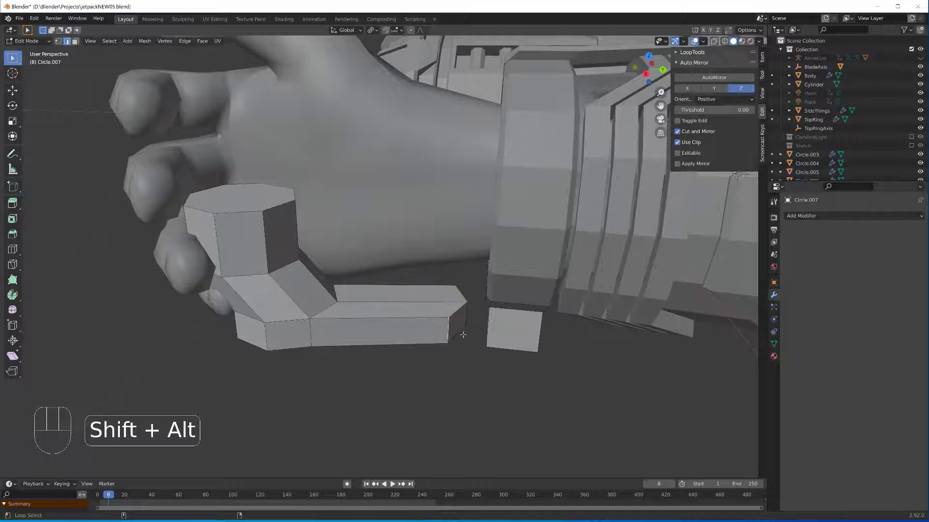
middle_click_drag(458, 331, 491, 315)
scroll(493, 313, "up", 3)
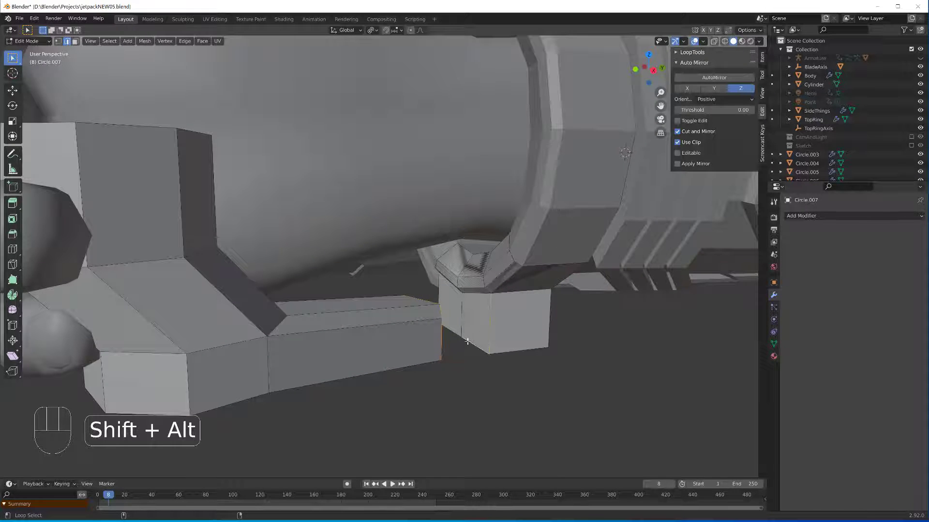
middle_click_drag(468, 302, 498, 290)
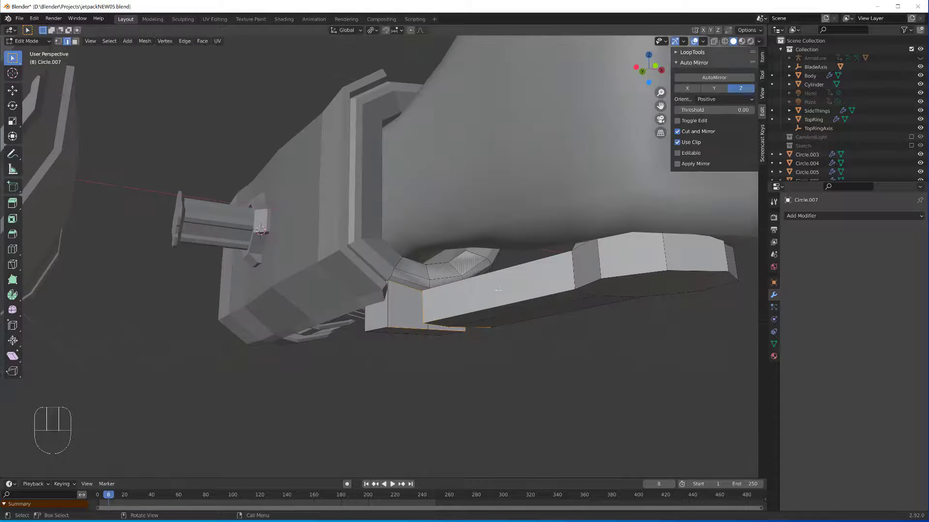
key("shift+alt")
left_click(387, 316, "alt+shift")
middle_click_drag(387, 316, 336, 349)
scroll(337, 348, "down", 5)
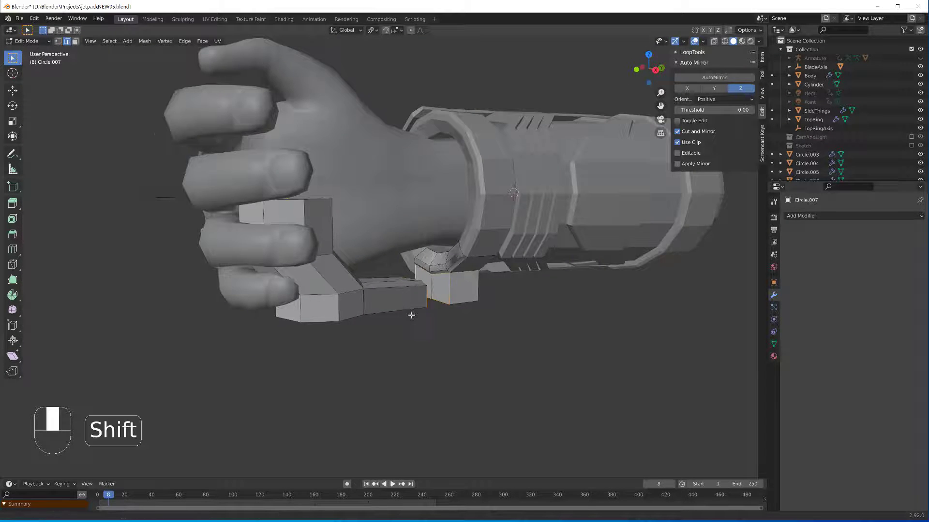
middle_click_drag(406, 356, 413, 349, "shift")
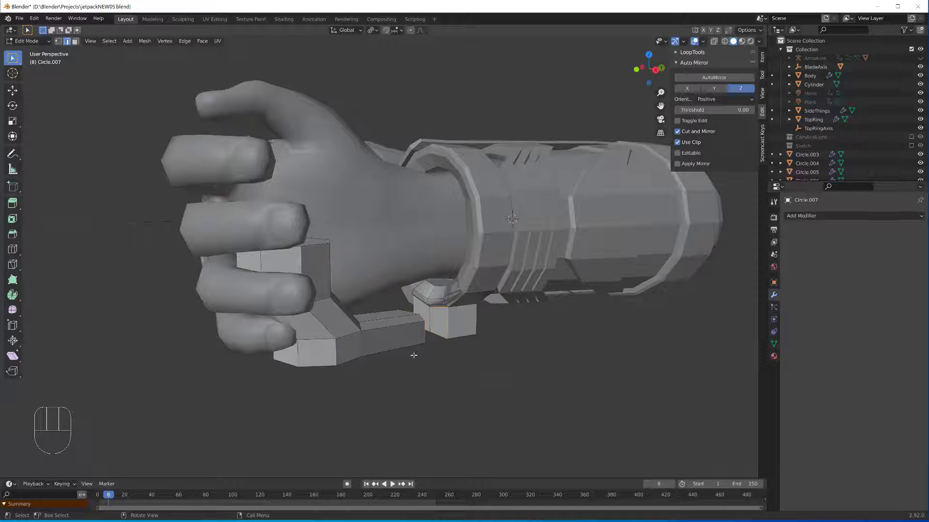
left_click(34, 18)
right_click(447, 325)
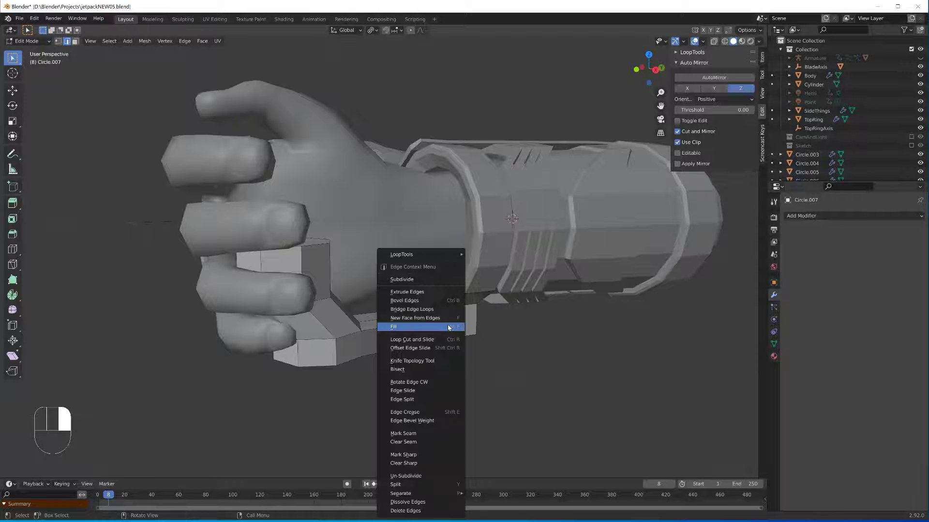
mouse_move(438, 253)
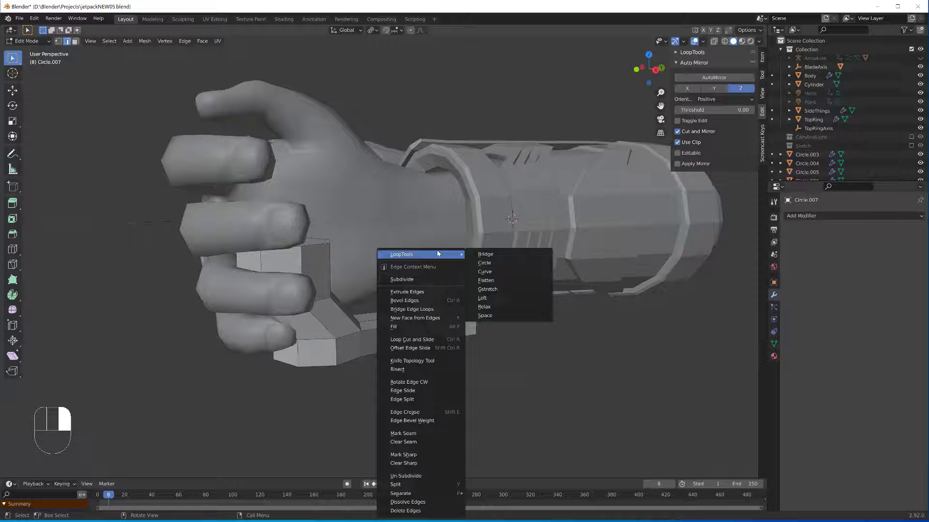
left_click(480, 254)
scroll(401, 360, "up", 3)
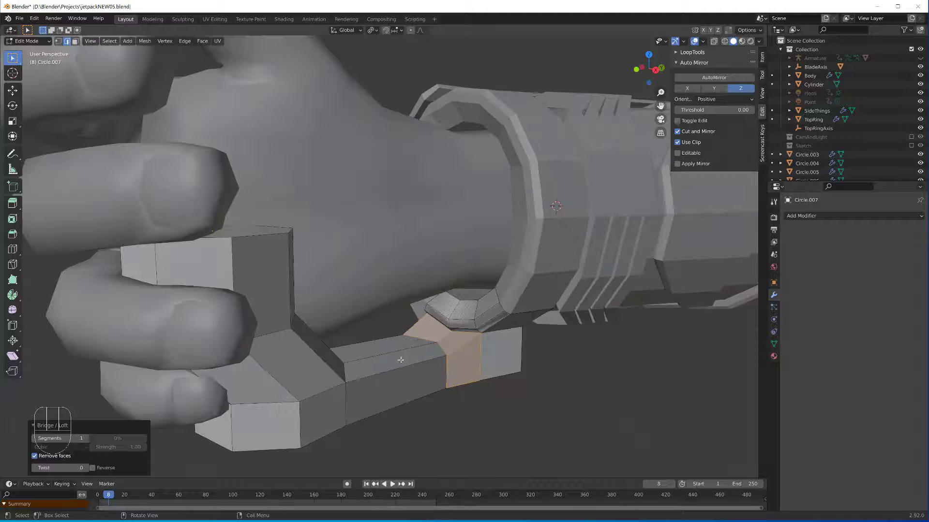
- Add three evenly spaced loop cuts across the grip arm and bevel them about 0.09 m wide into bands
middle_click_drag(557, 415, 358, 400)
scroll(355, 382, "down", 3)
middle_click_drag(344, 313, 376, 420, "shift")
middle_click_drag(377, 420, 347, 368, "shift")
key("ctrl+r")
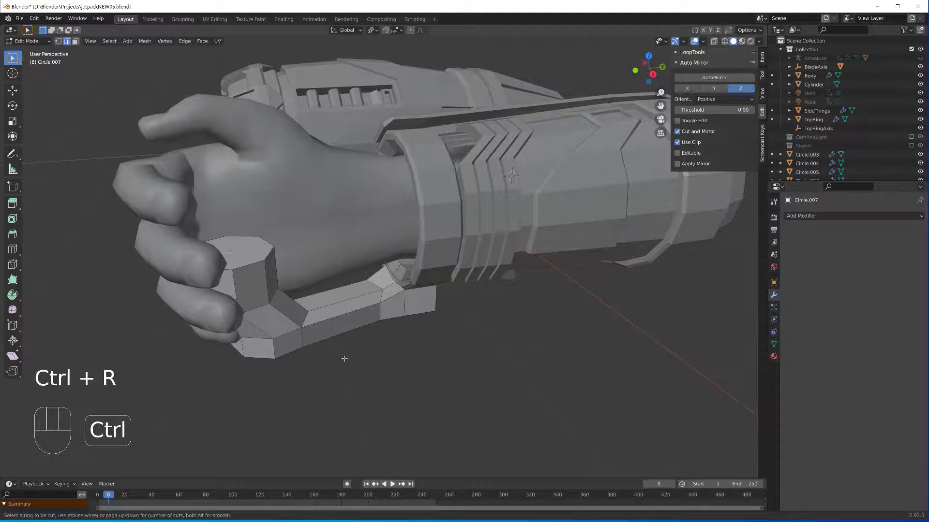
left_click(344, 315)
right_click(344, 314)
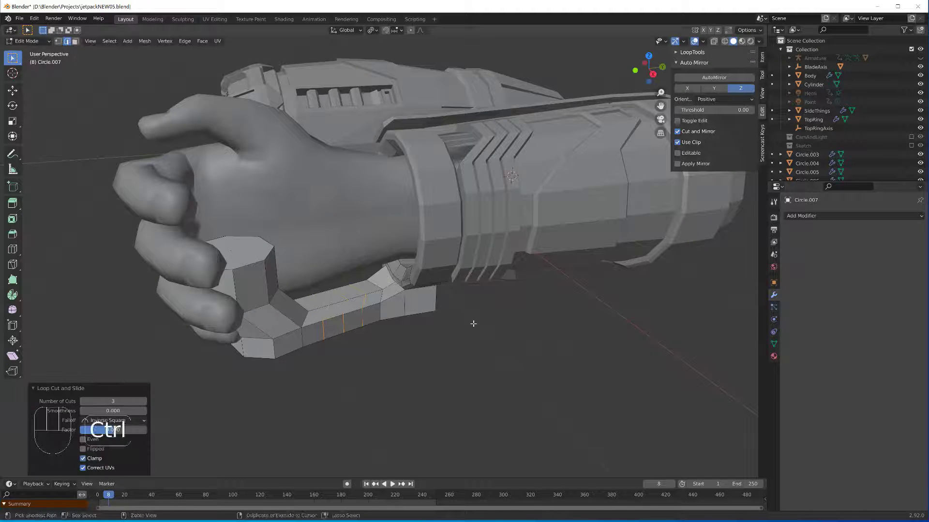
key("ctrl+b")
left_click(477, 327)
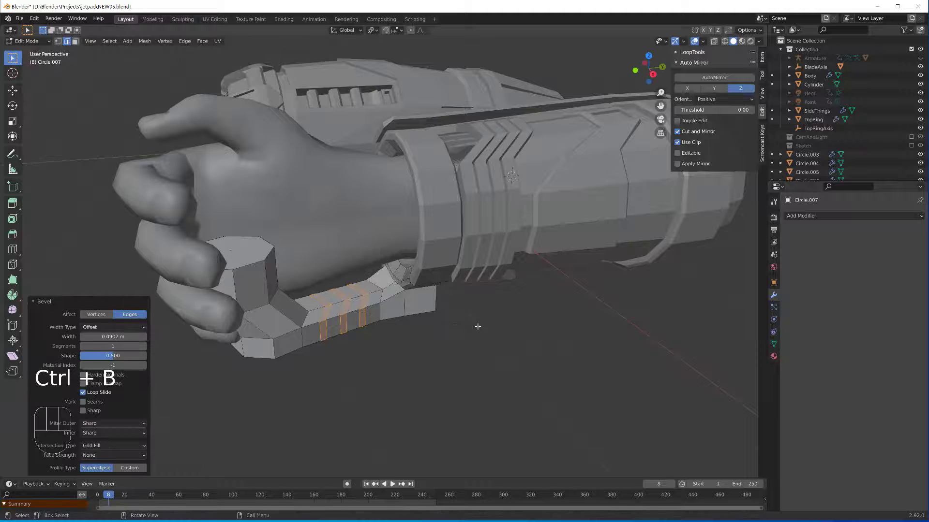
- Extrude the three bevelled bands inward along their normals by about 0.06 m to form grooves in the arm
key("alt+e")
left_click(478, 326)
key("shift")
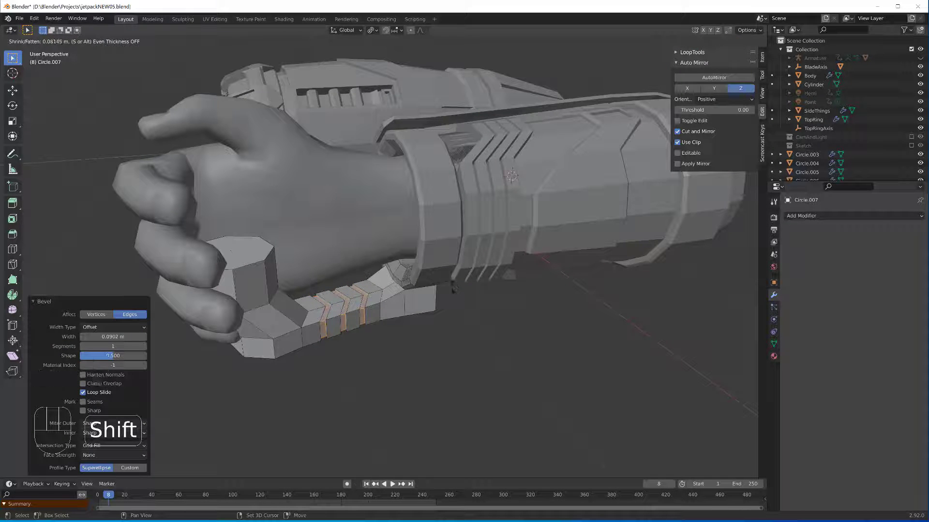
left_click(458, 296)
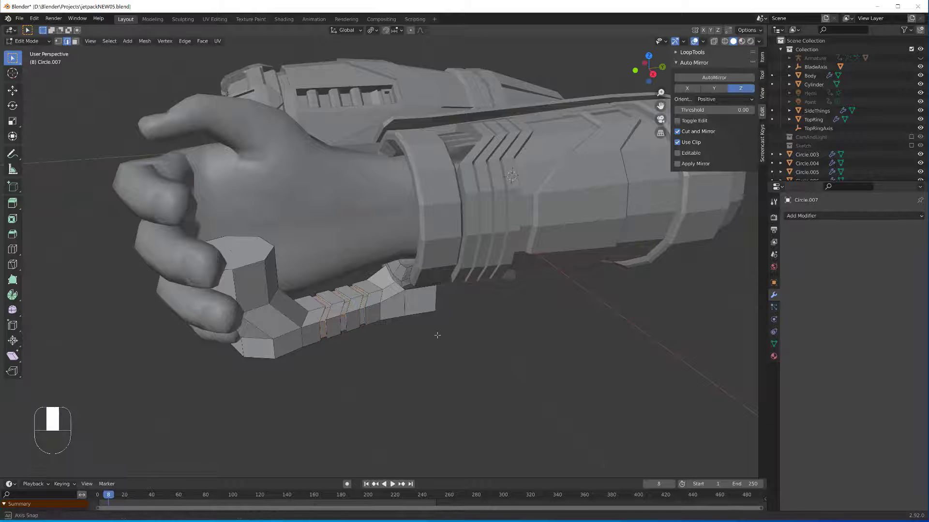
- Extrude the hand grip's top face about 0.845 m upward through the curled fingers
middle_click_drag(436, 332, 313, 312)
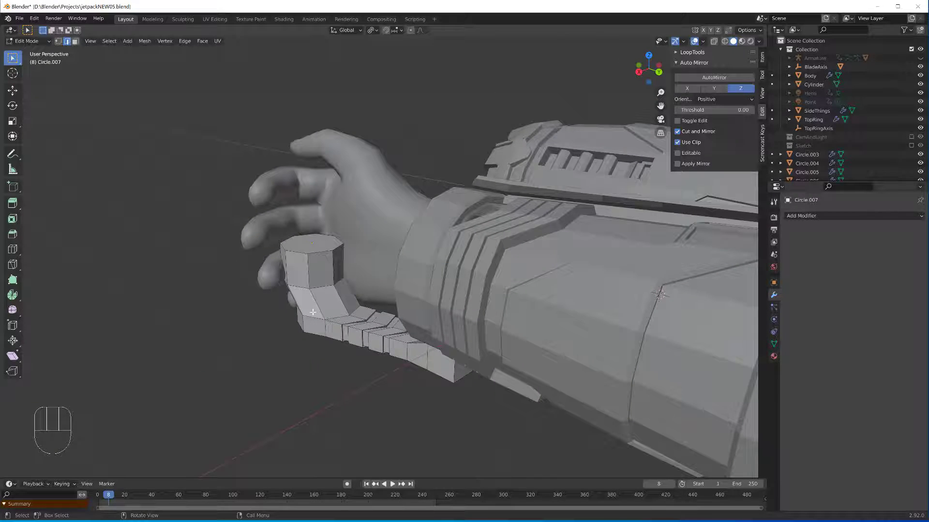
left_click(313, 244)
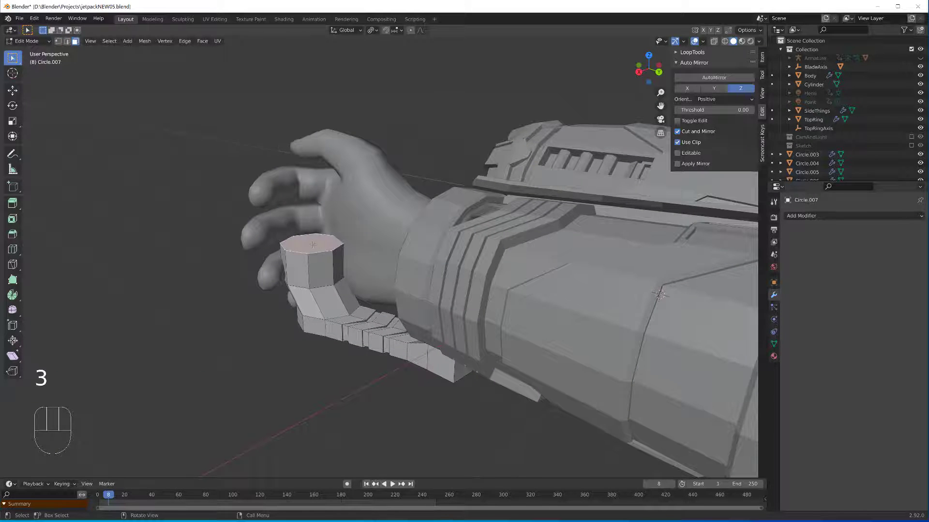
middle_click_drag(313, 245, 351, 254)
key("e")
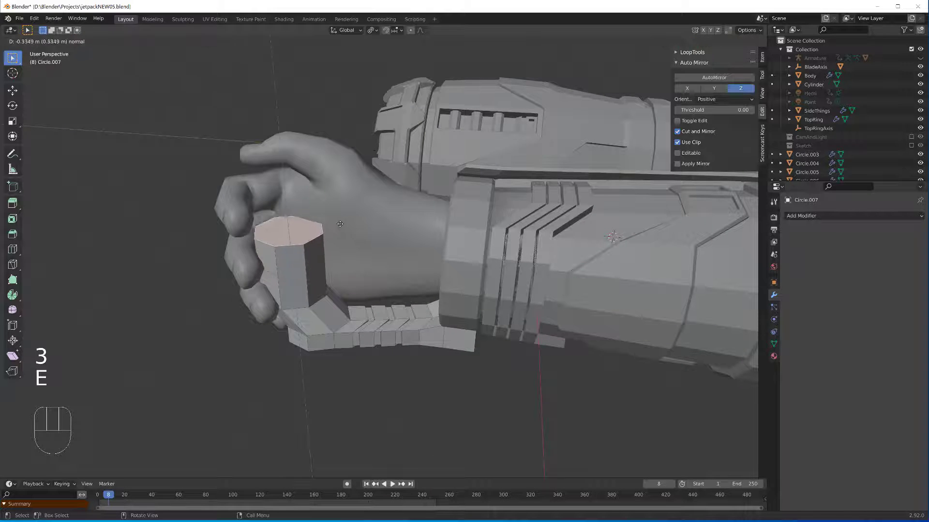
left_click(321, 181)
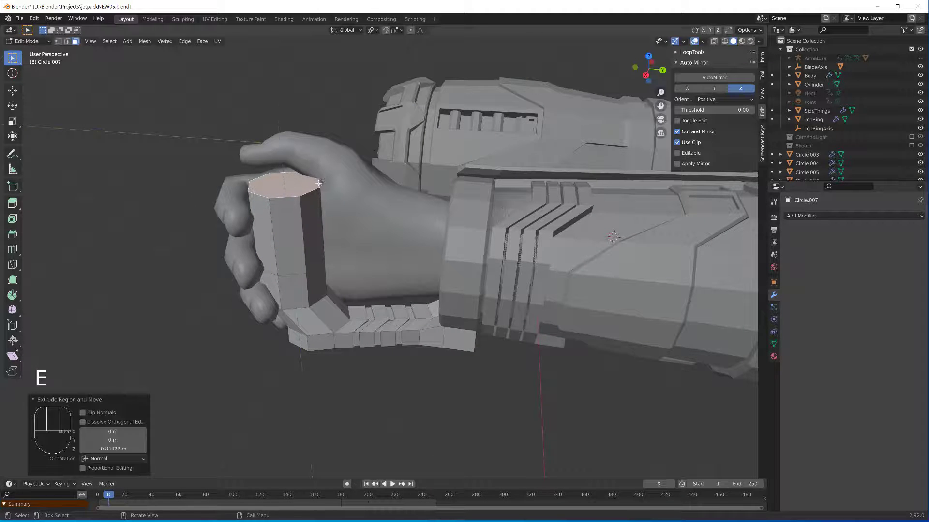
- Lower the extended grip's top face slightly along global Z to fit the fist
middle_click_drag(321, 182, 417, 142)
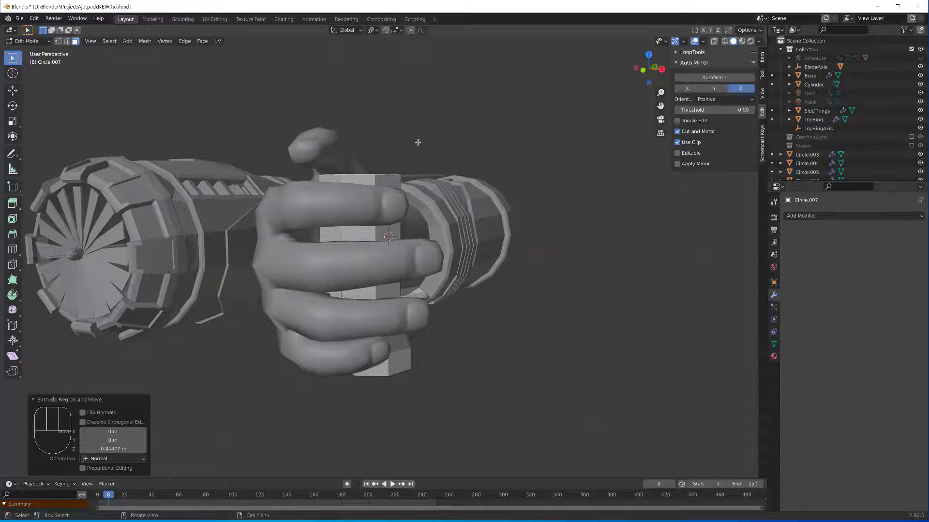
key("g")
key("z")
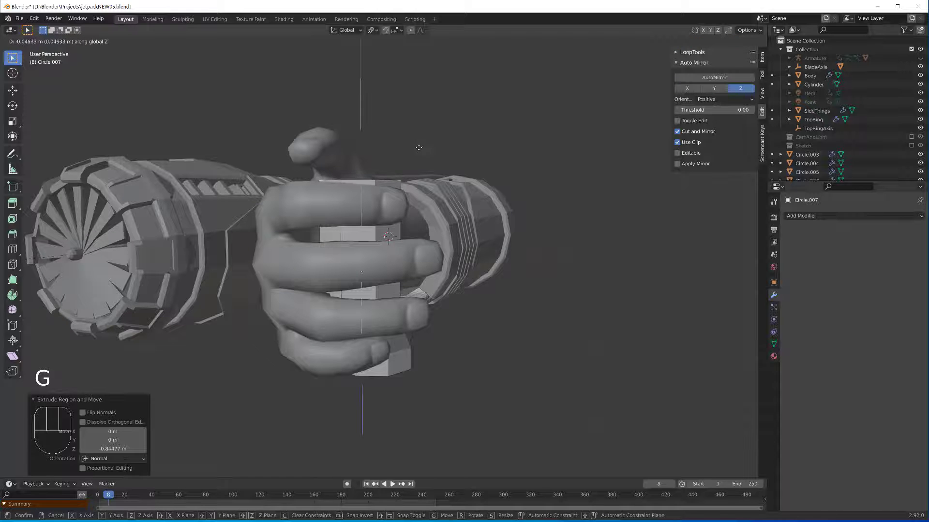
- Lower the grip's top face about 0.06 m along Z and extrude it upward about 0.08 m
left_click(418, 149)
middle_click_drag(419, 147, 295, 199)
mouse_move(245, 222)
middle_mouse_down()
mouse_move(201, 263)
mouse_move(218, 230)
mouse_move(210, 222)
mouse_move(207, 238)
mouse_move(253, 237)
middle_mouse_up()
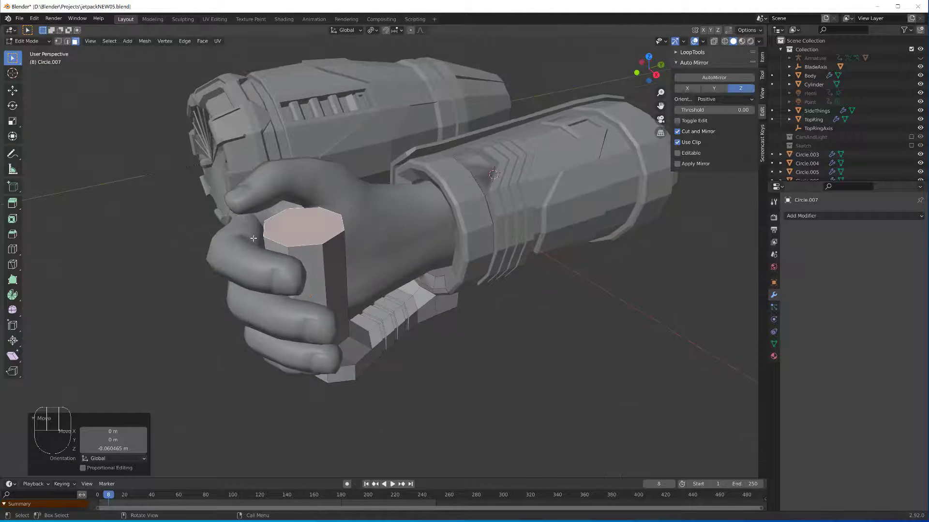
key("e")
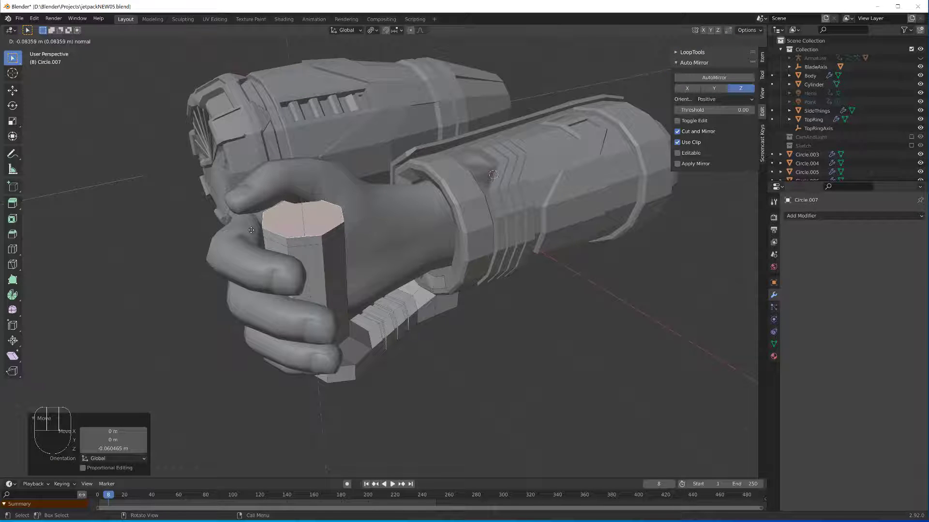
left_click(251, 230)
- Extrude the narrow side faces at the grip's top on the finger side about 0.89 m outward along their normals
middle_click_drag(251, 230, 322, 231)
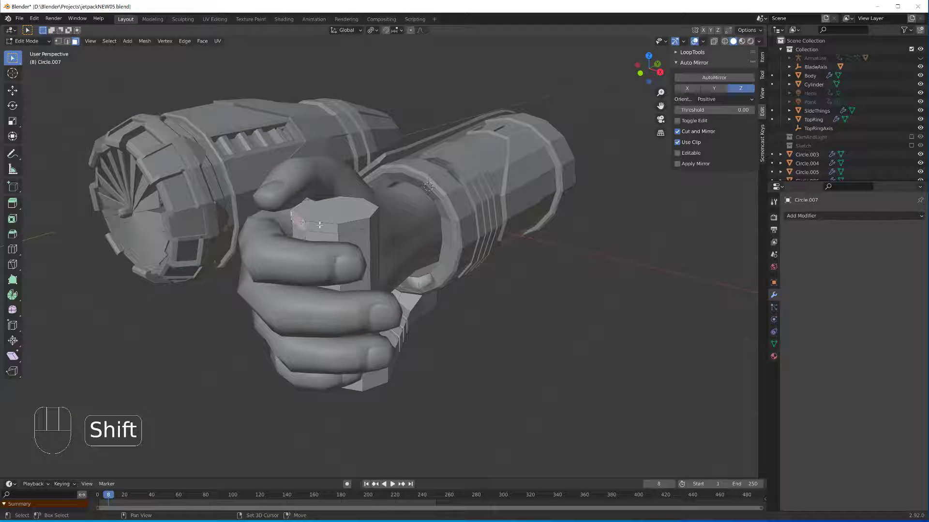
middle_click_drag(343, 228, 235, 236)
key("alt+e")
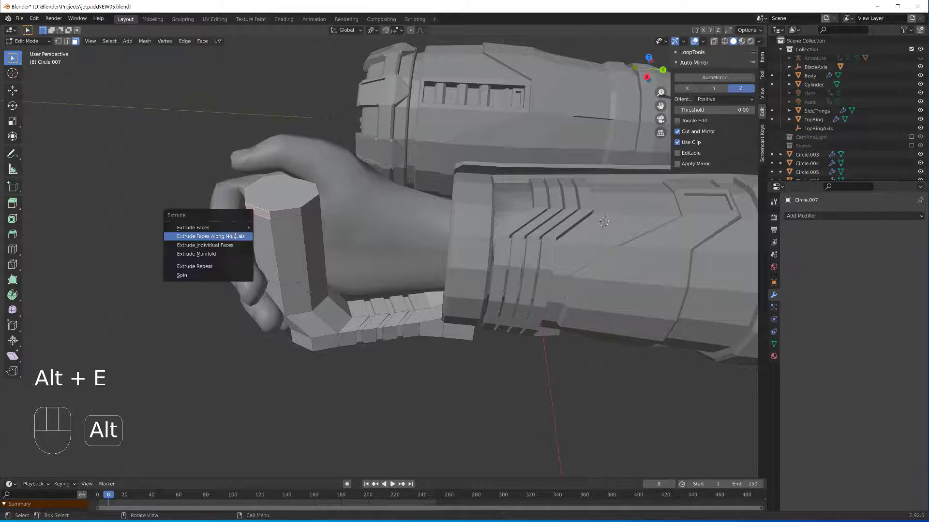
left_click(236, 238)
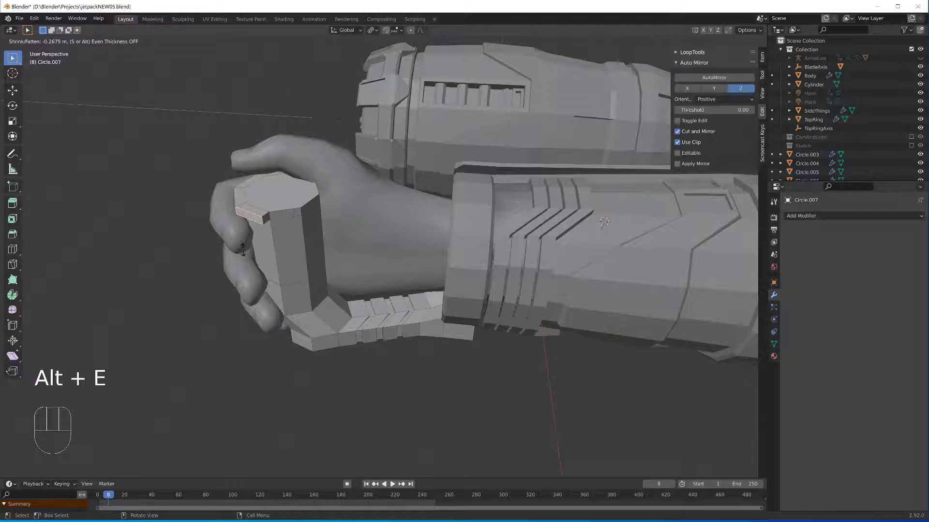
left_click(289, 280)
middle_click_drag(289, 281, 245, 233)
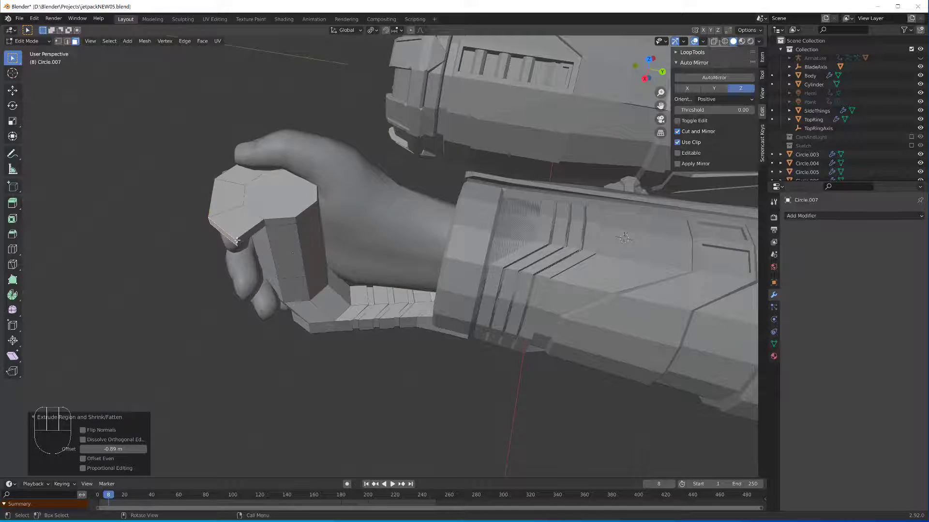
- Bevel the outer corner edges of the flange extending from the grip's top
left_click(250, 235)
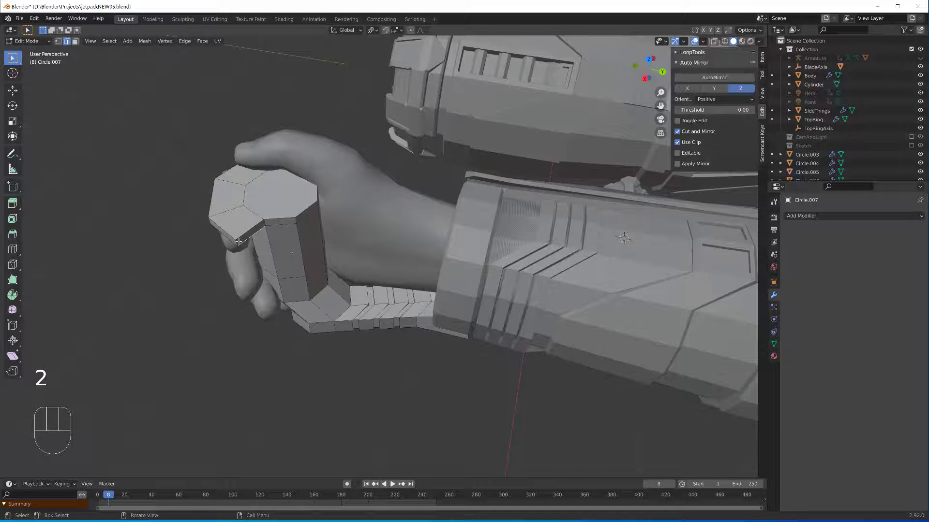
middle_click_drag(221, 215, 353, 233)
middle_click_drag(372, 274, 232, 303)
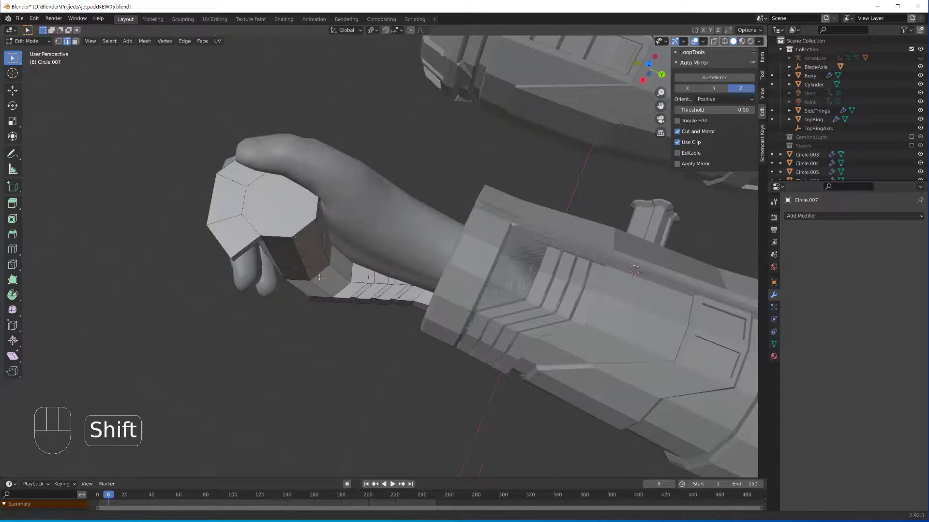
middle_click_drag(341, 349, 392, 280)
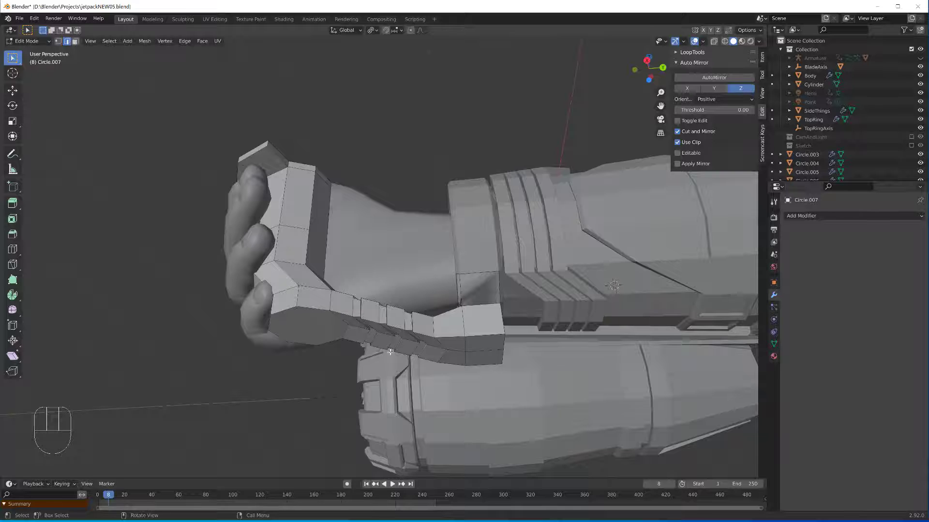
middle_click_drag(256, 259, 286, 298)
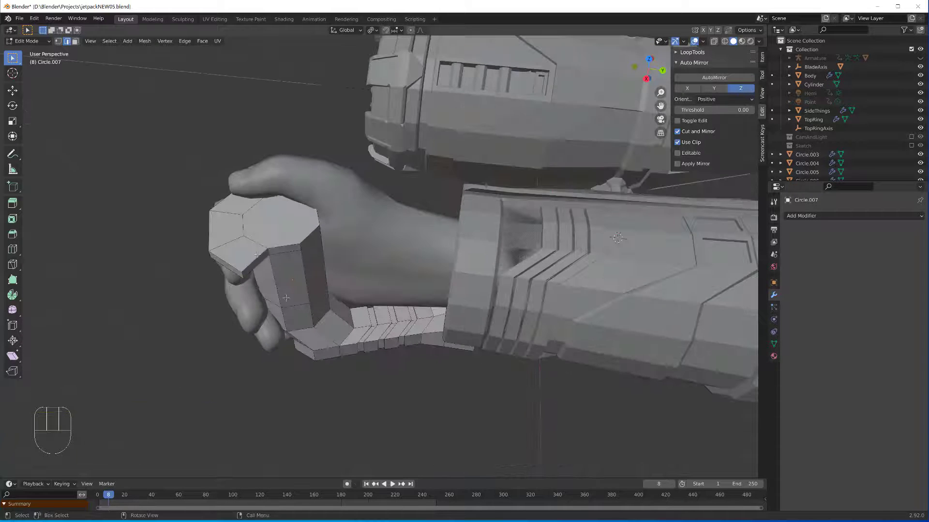
key("ctrl+b")
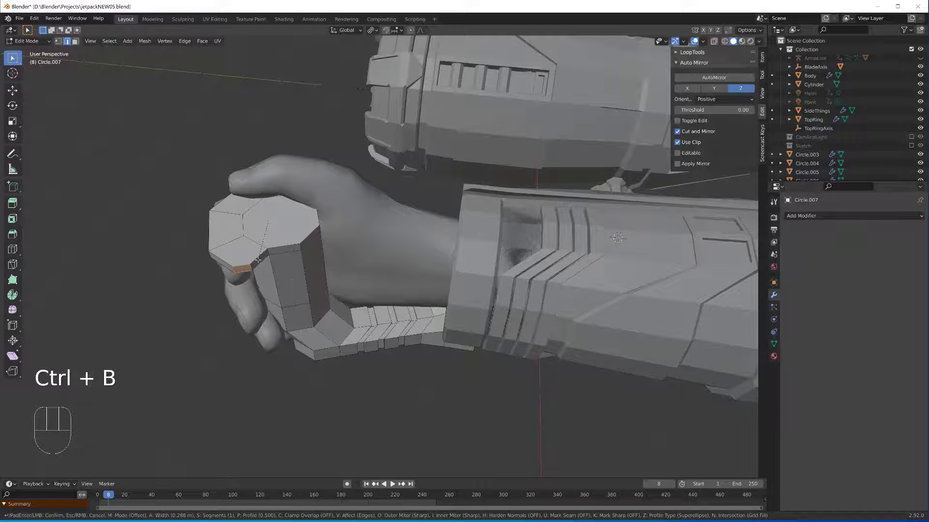
middle_click_drag(232, 296, 213, 307)
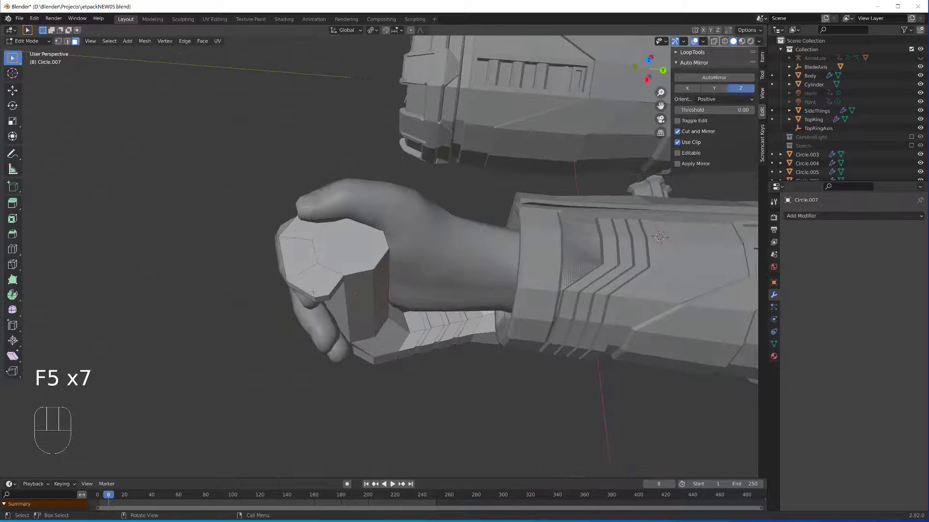
- Inset the flange's three top faces individually by about 0.13 m
left_click(312, 289)
left_click(300, 255, "shift")
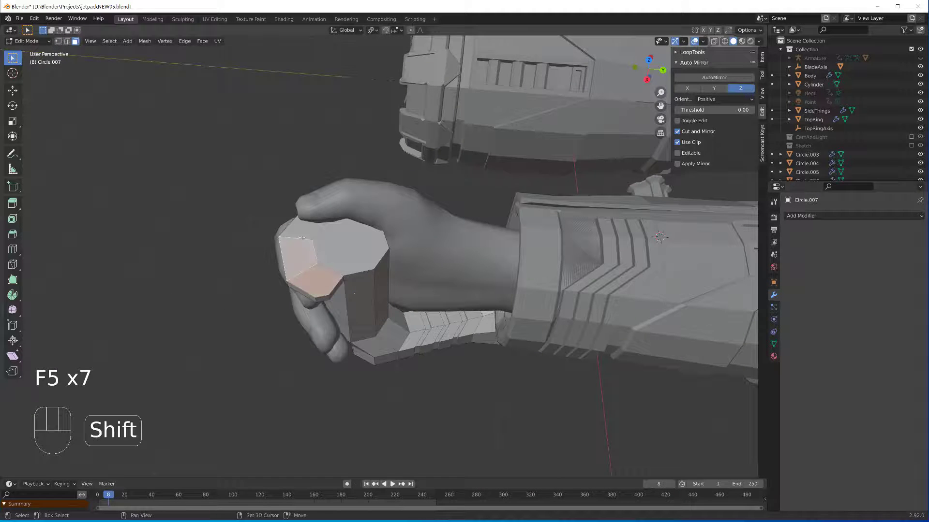
left_click(298, 230, "shift")
middle_click_drag(298, 230, 385, 229)
left_click(331, 251, "shift")
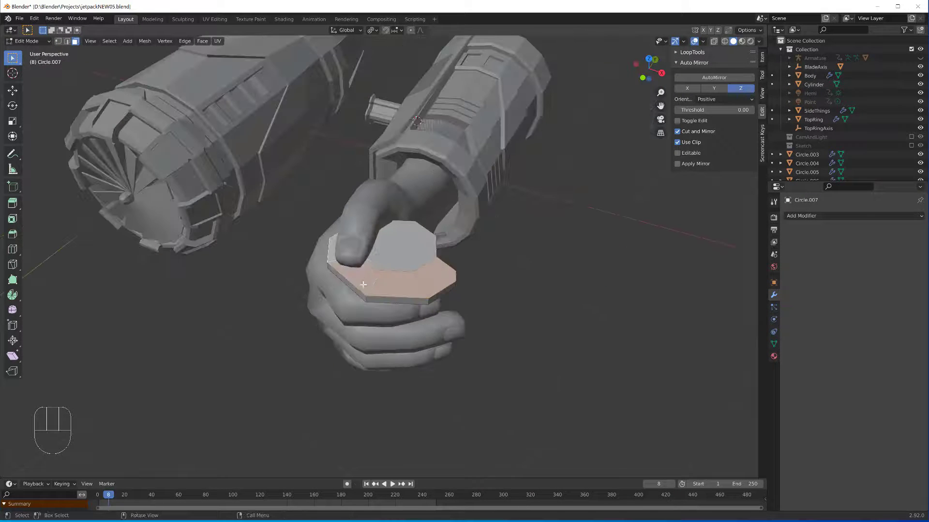
middle_click_drag(363, 284, 287, 301)
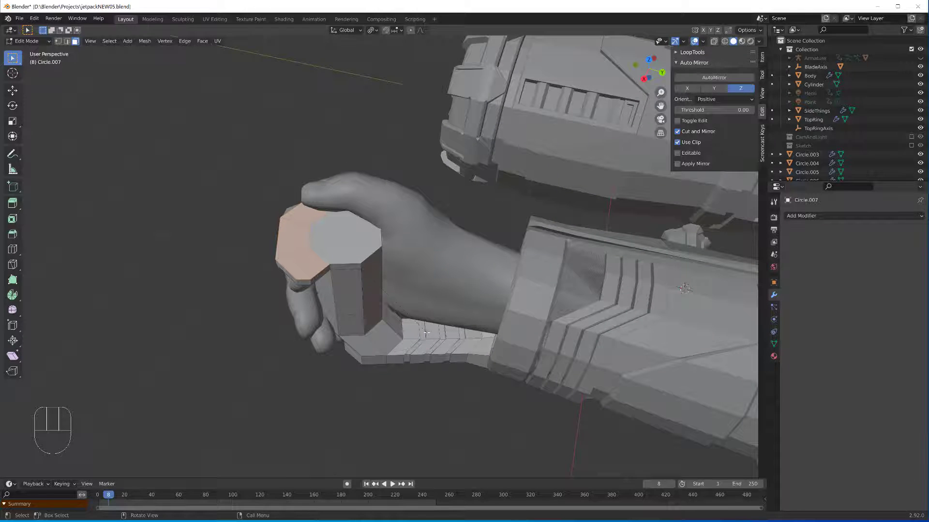
key("i")
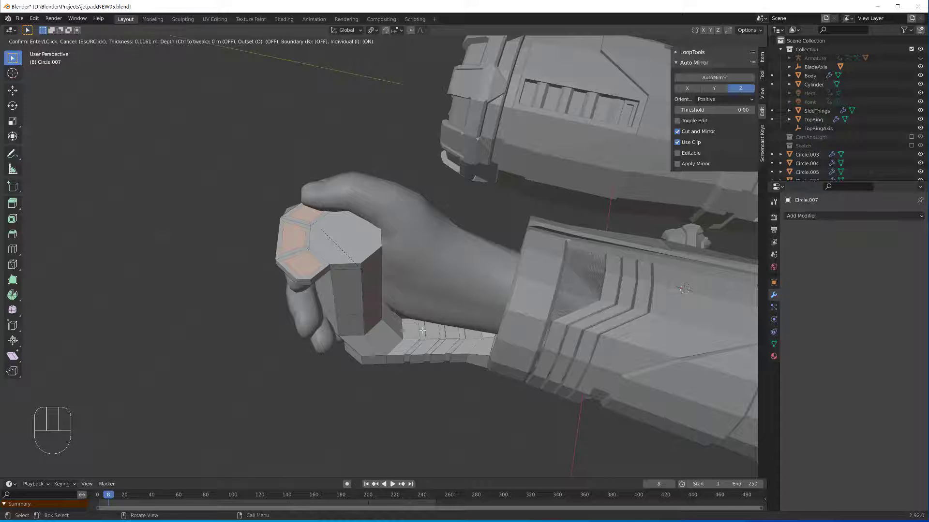
left_click(423, 330)
- Extrude the three inset flange faces about 0.109 m outward along their normals and bevel the raised panels' edges
key("alt+e")
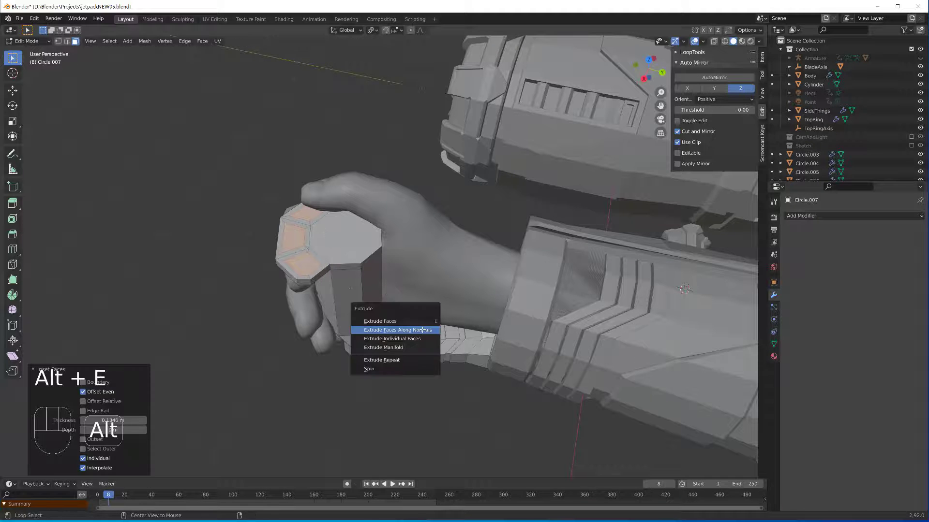
left_click(424, 330)
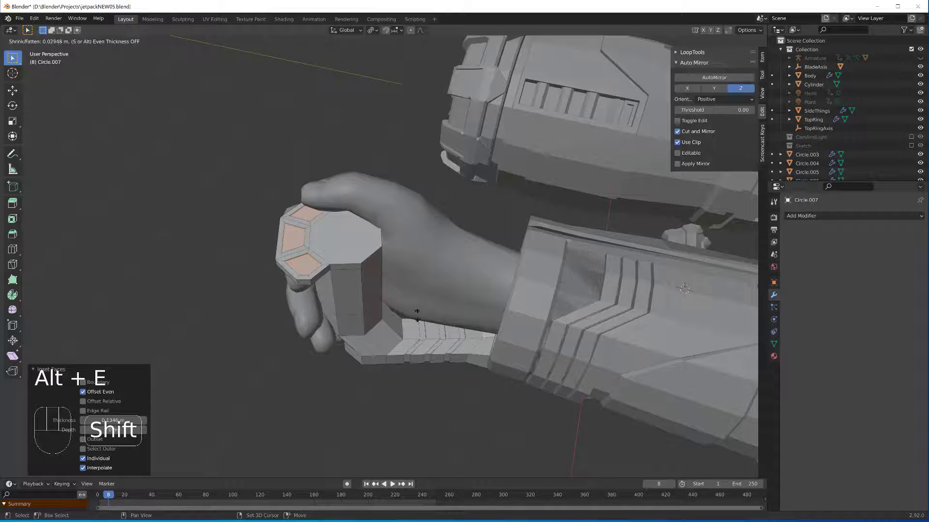
left_click(411, 385)
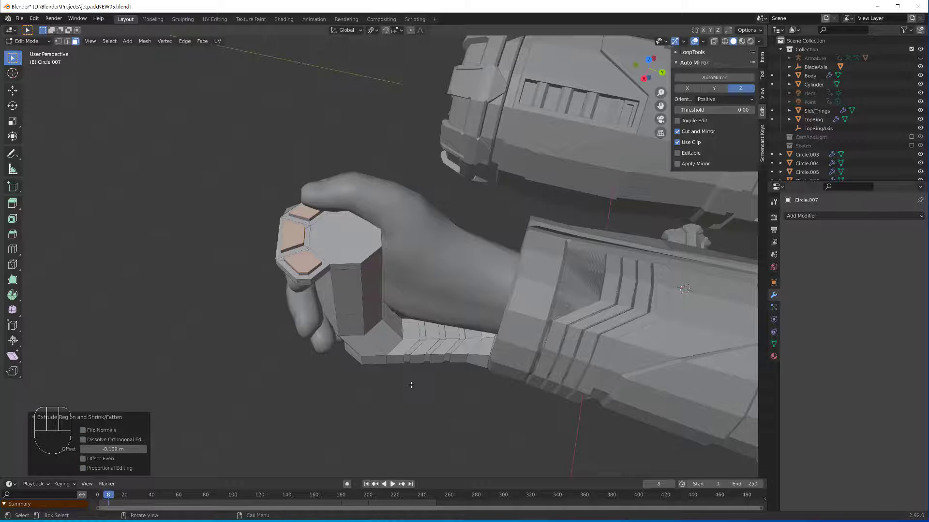
key("ctrl+b")
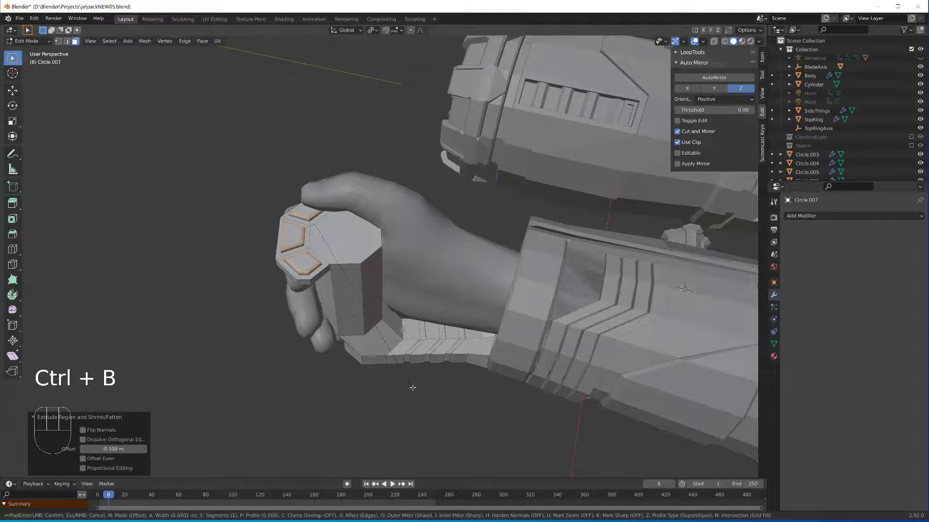
left_click(411, 386)
left_click(367, 387)
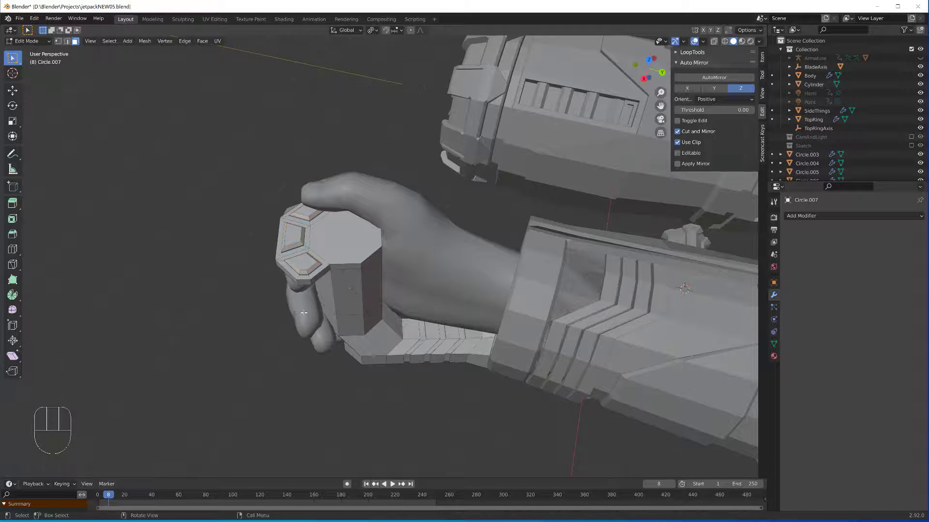
- Inset the grip's octagonal top face by about 0.23 m and extrude it about 0.09 m inward to form a recess
middle_click_drag(367, 387, 270, 311)
left_click(319, 224)
middle_click_drag(319, 225, 301, 250)
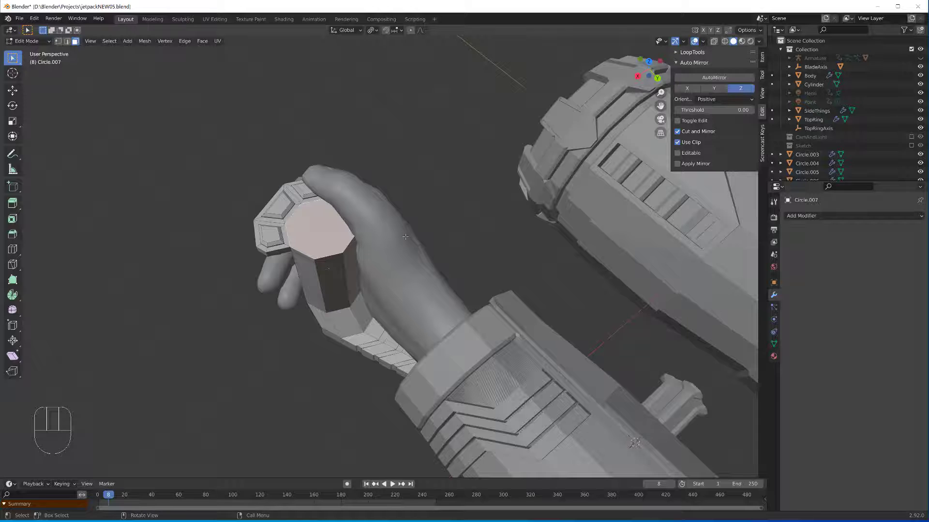
key("i")
left_click(440, 226)
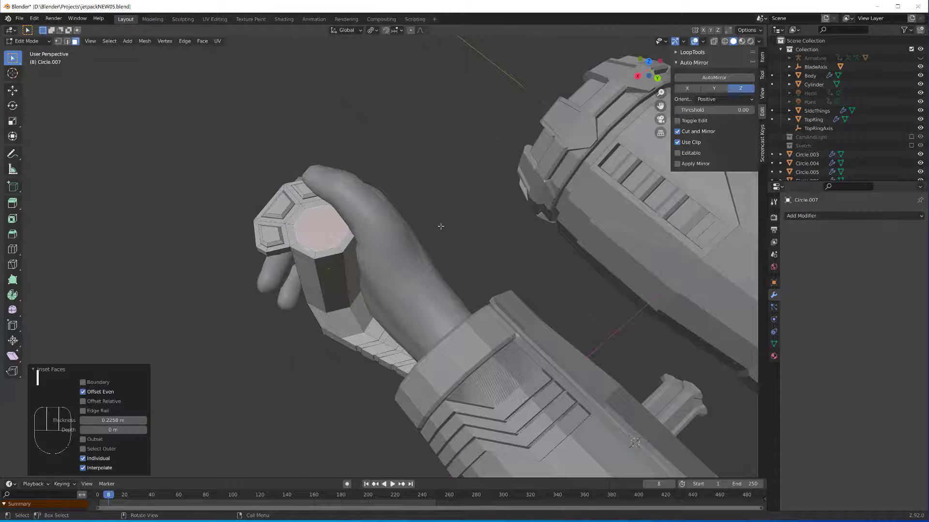
key("e")
left_click(442, 231)
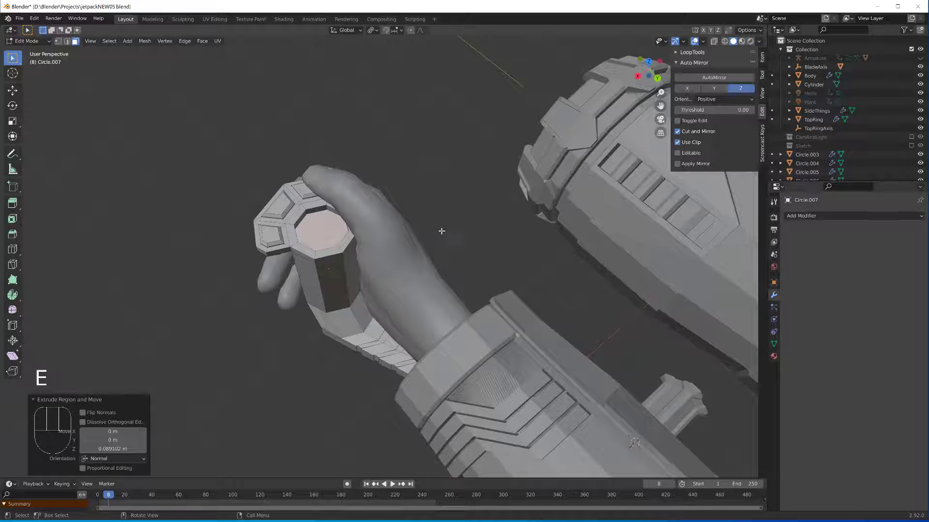
- Raise a button in the recess with a 0.17 m inset and a 0.095 m extrusion, and bevel its edges 0.13 m
key("i")
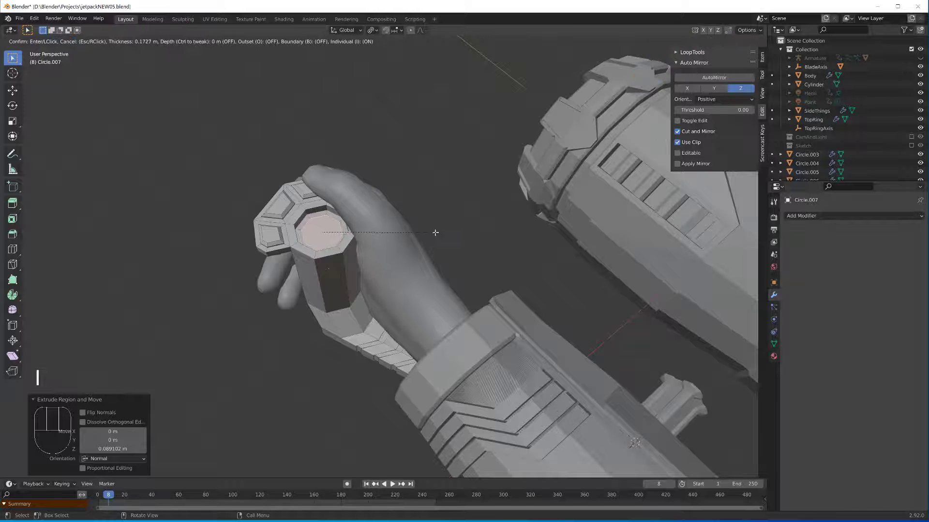
left_click(436, 232)
key("e")
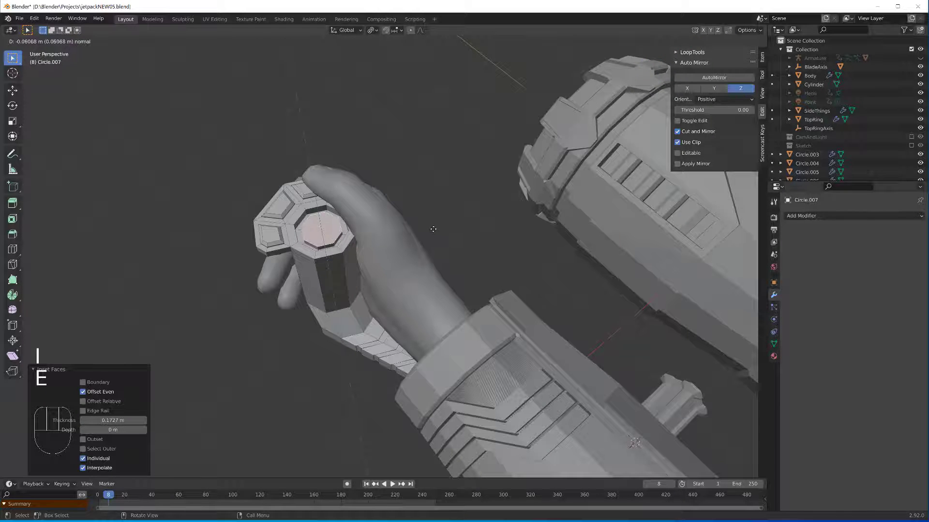
left_click(433, 227)
key("ctrl+b")
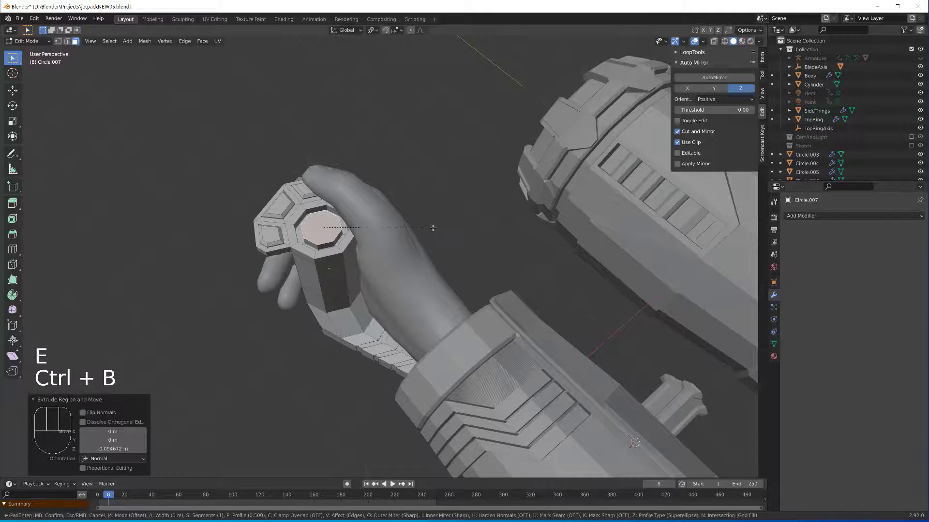
left_click(438, 229)
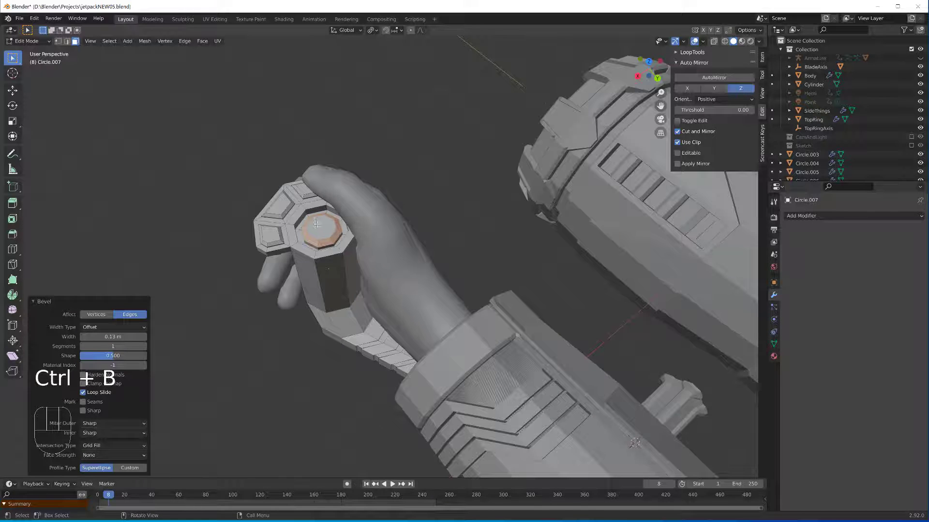
- Lower the edge loop around the recess at the grip's top about 0.036 m along global Z
left_click(311, 210)
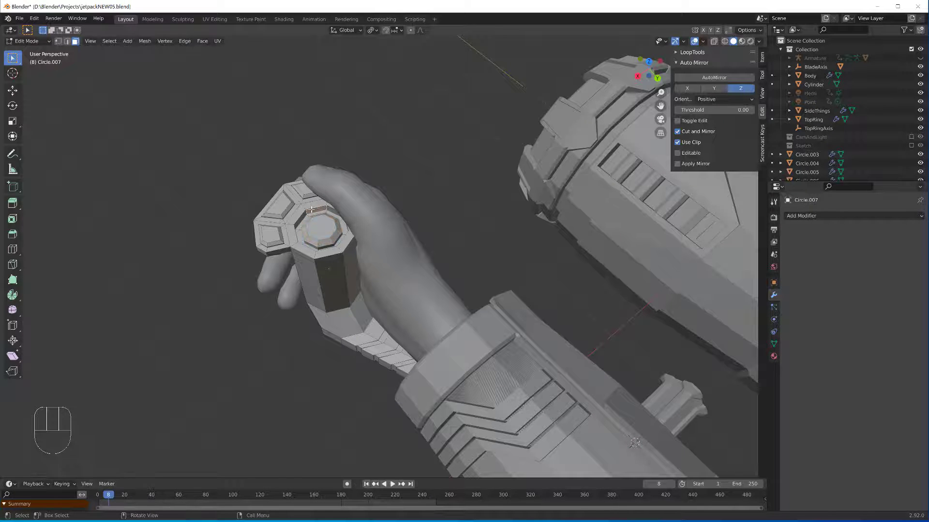
key("2")
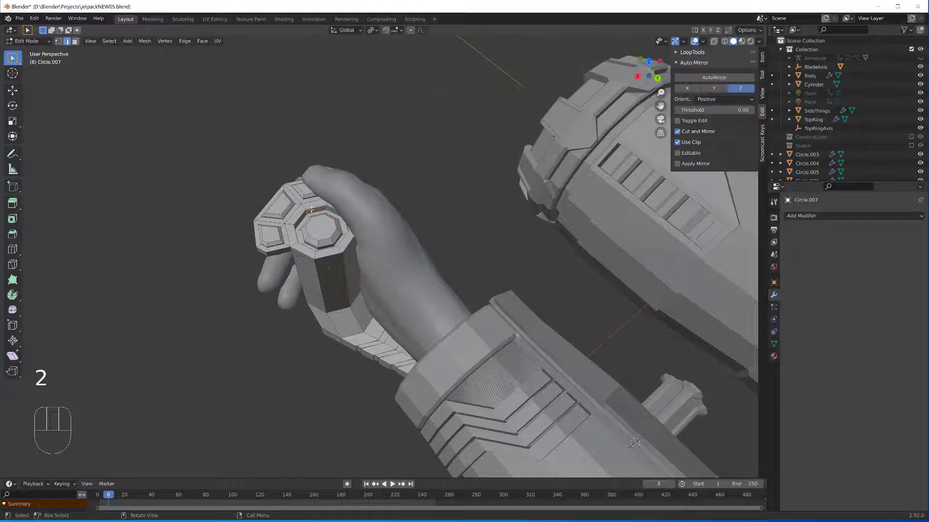
left_click(312, 209, "alt")
key("g")
key("z")
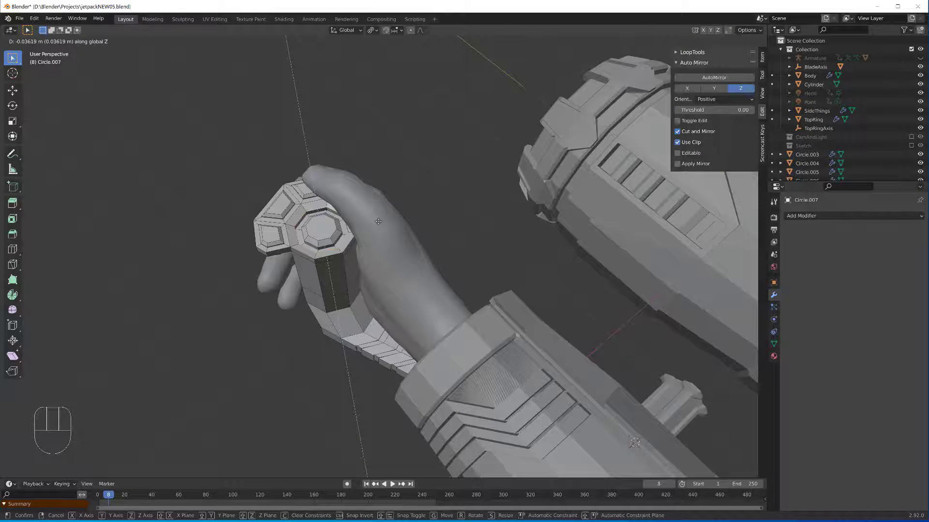
left_click(378, 221)
- Try three evenly spaced loop cuts around the upper part of the grip's shaft with a bevel of about 0.153 m
middle_click_drag(398, 140, 274, 271)
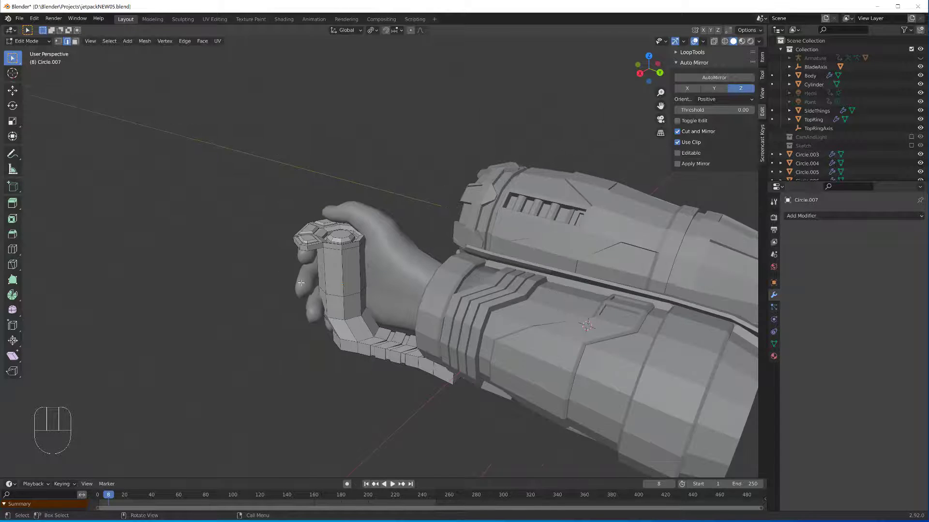
middle_click_drag(368, 261, 322, 285)
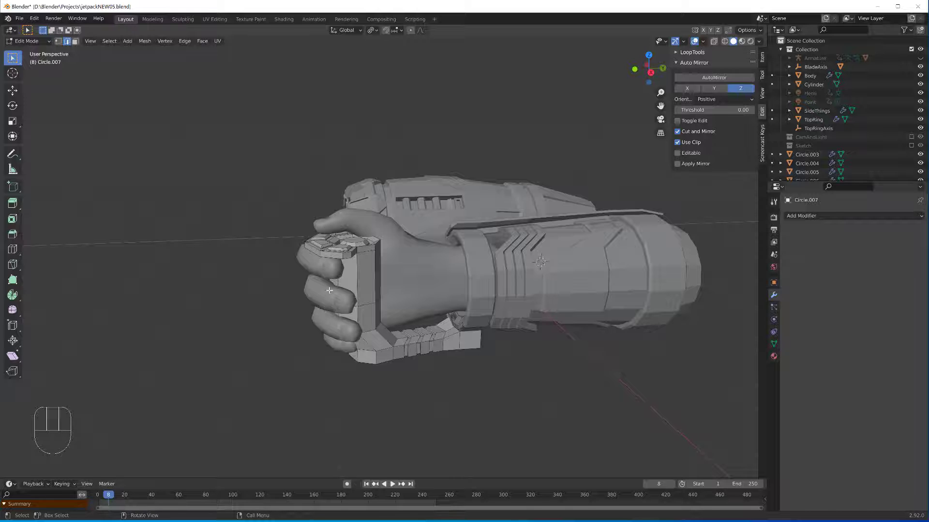
middle_click_drag(309, 298, 289, 299)
middle_click_drag(385, 280, 344, 297)
scroll(344, 297, "up", 2)
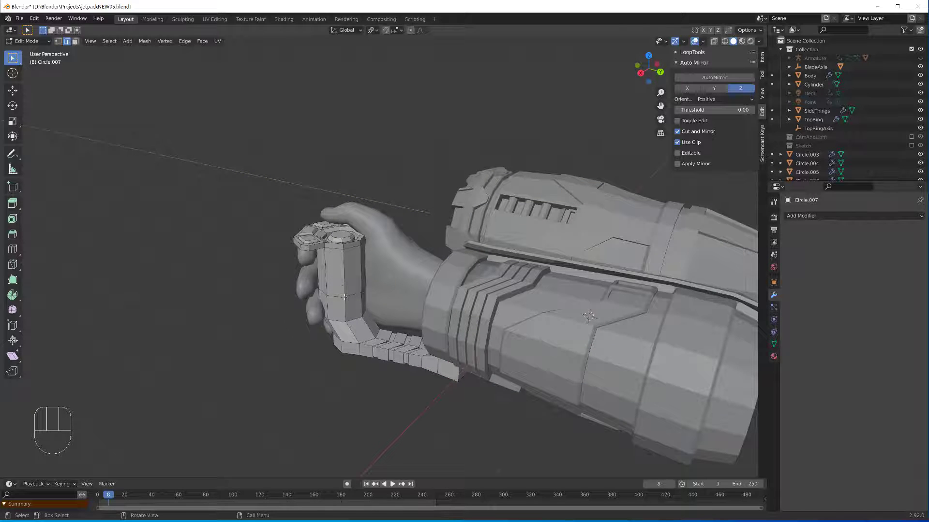
key("3")
key("ctrl+r")
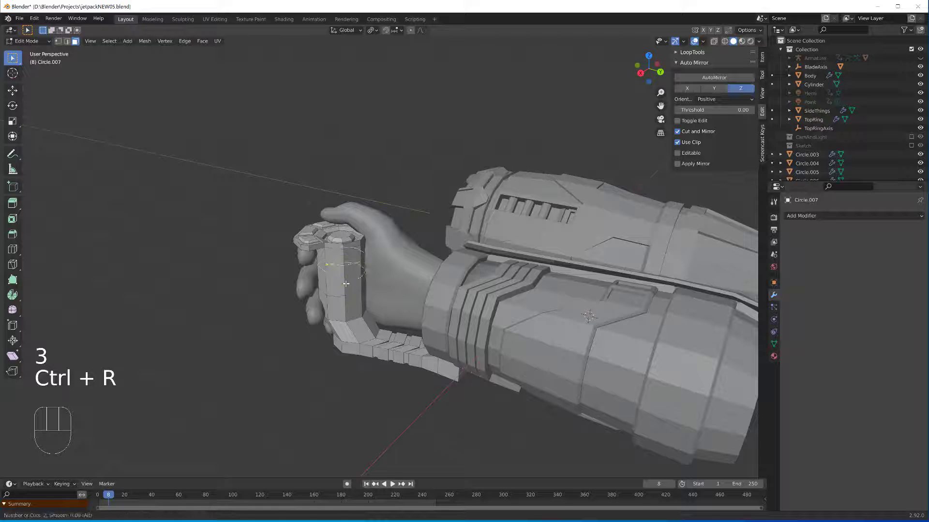
left_click(345, 284)
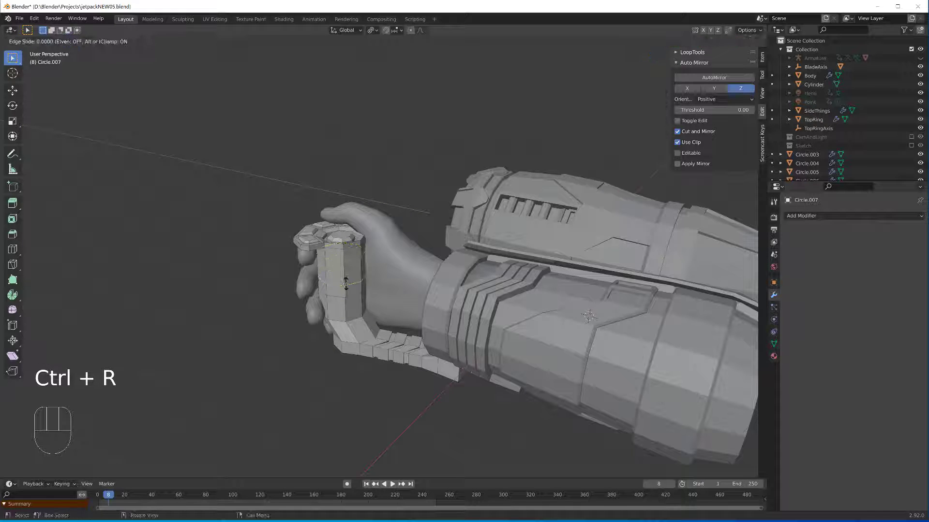
left_click(346, 284)
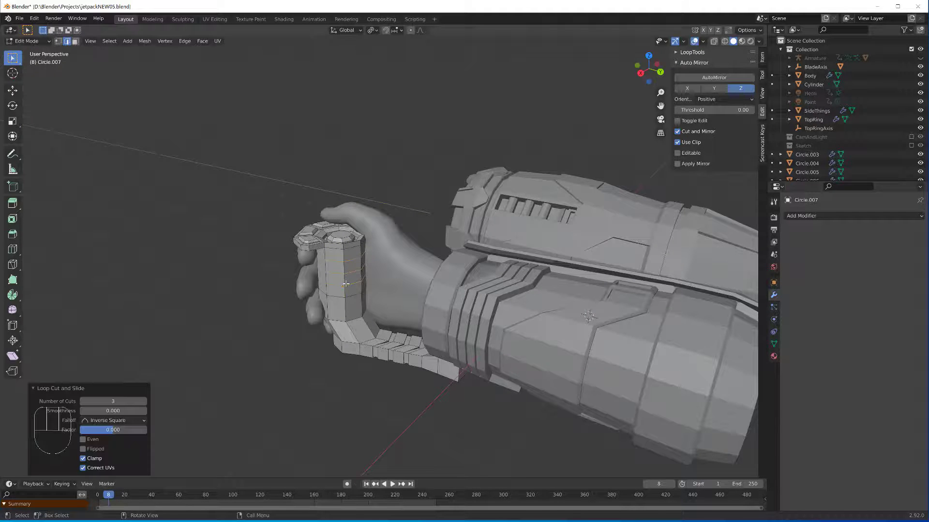
key("ctrl+b")
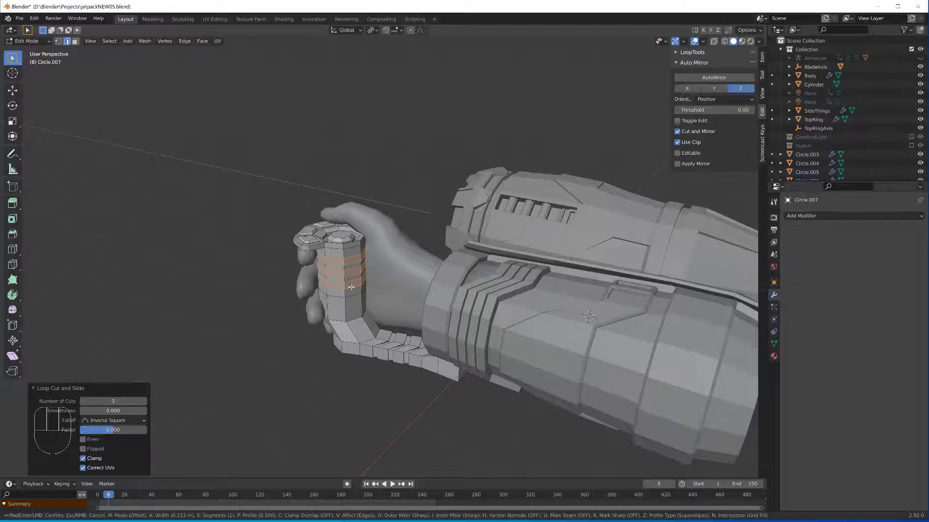
left_click(351, 287)
key("F5")
key("F5")
- Add two evenly spaced loop cuts around the upper part of the grip's shaft and bevel them 0.105 m wide
key("ctrl+r")
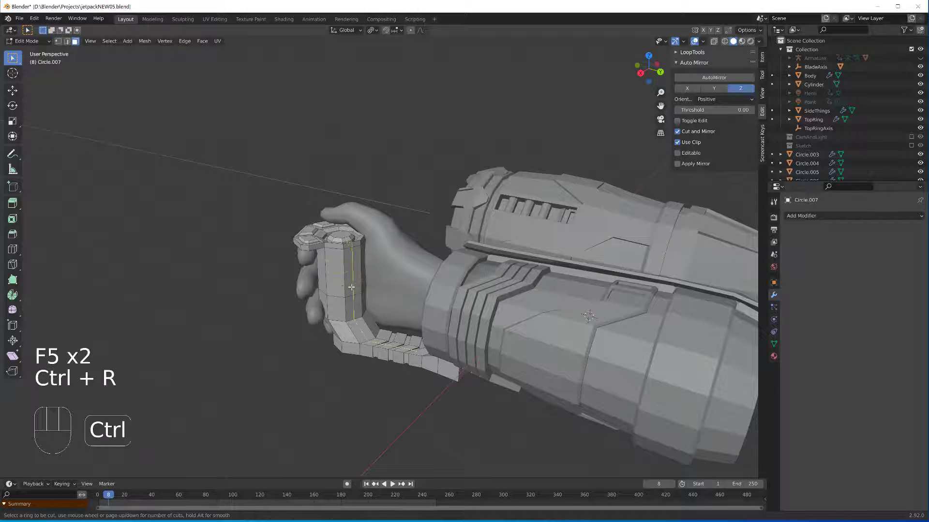
left_click(336, 285)
right_click(336, 285)
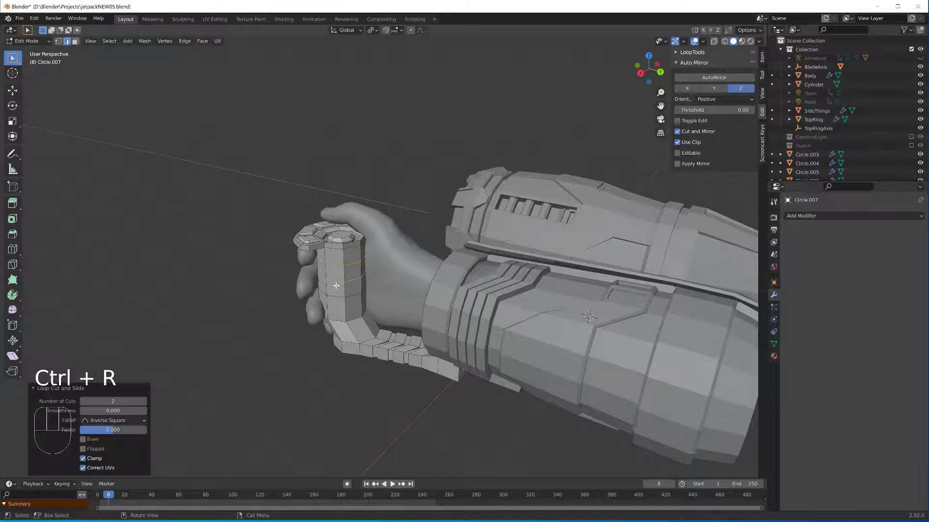
key("ctrl+b")
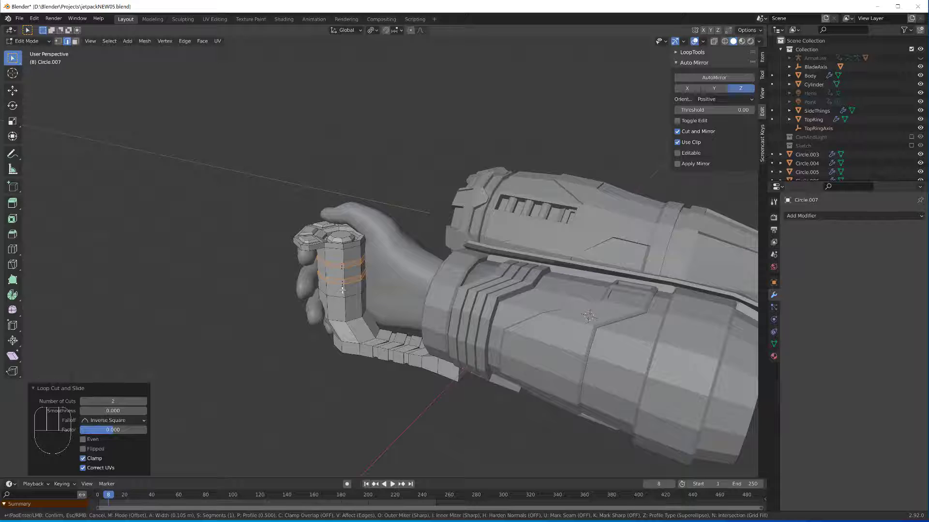
left_click(342, 289)
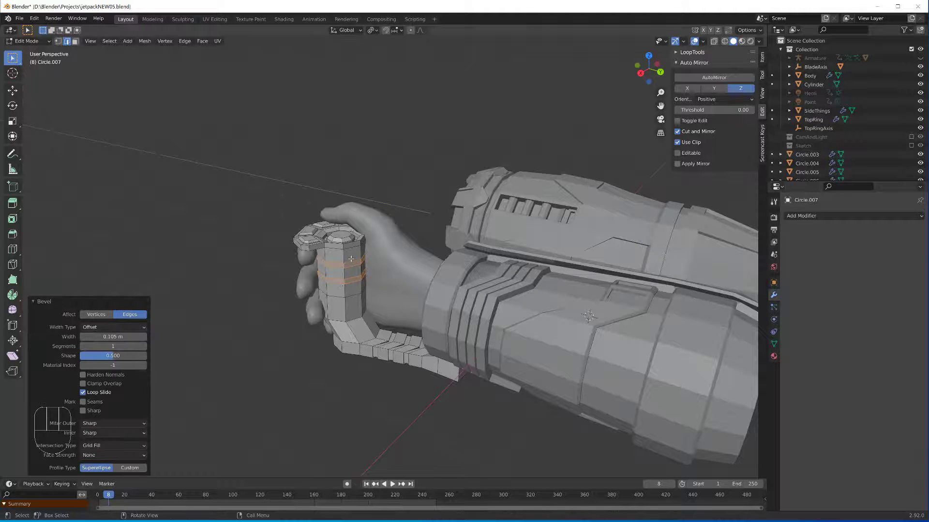
- Extrude the three wide face bands around the grip's upper shaft about 0.125 m outward along their normals
key("3")
left_click(343, 261, "alt")
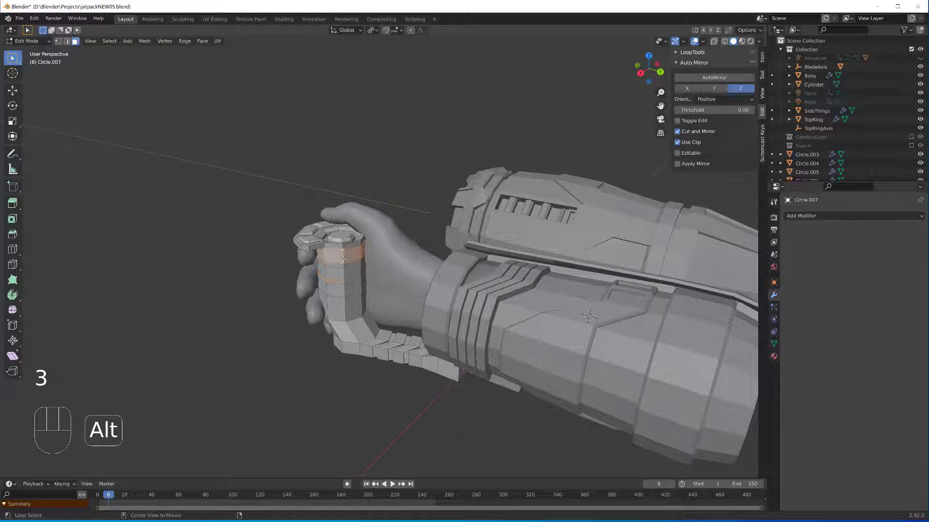
left_click(343, 277, "alt+shift")
left_click(346, 290, "alt+shift")
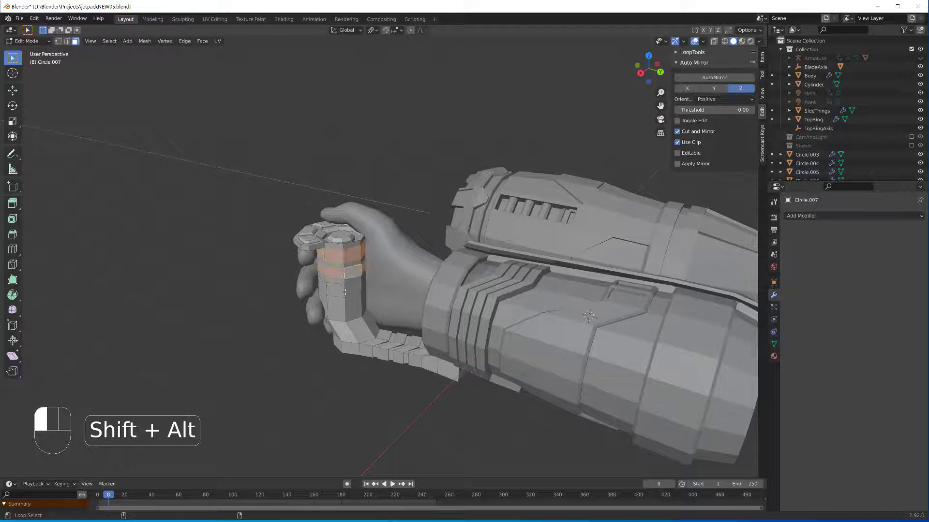
middle_click_drag(347, 290, 254, 335)
key("alt+e")
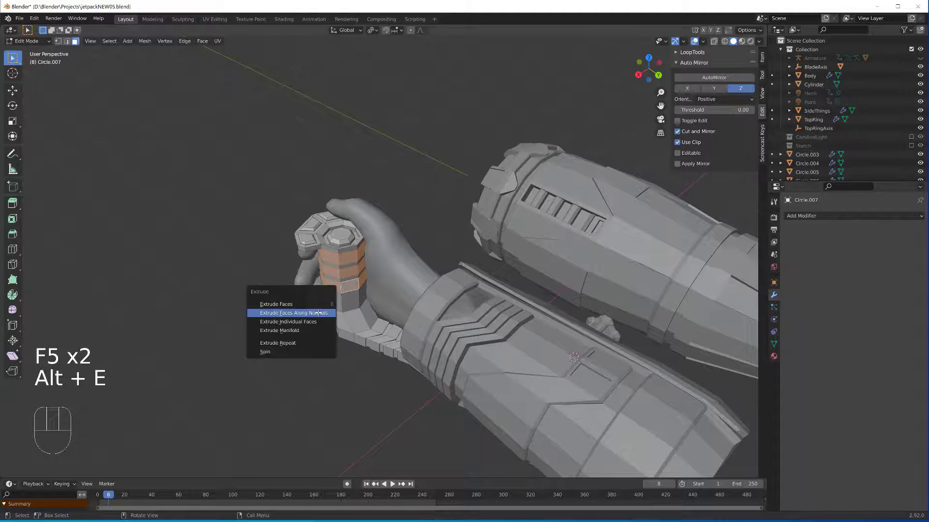
left_click(290, 304)
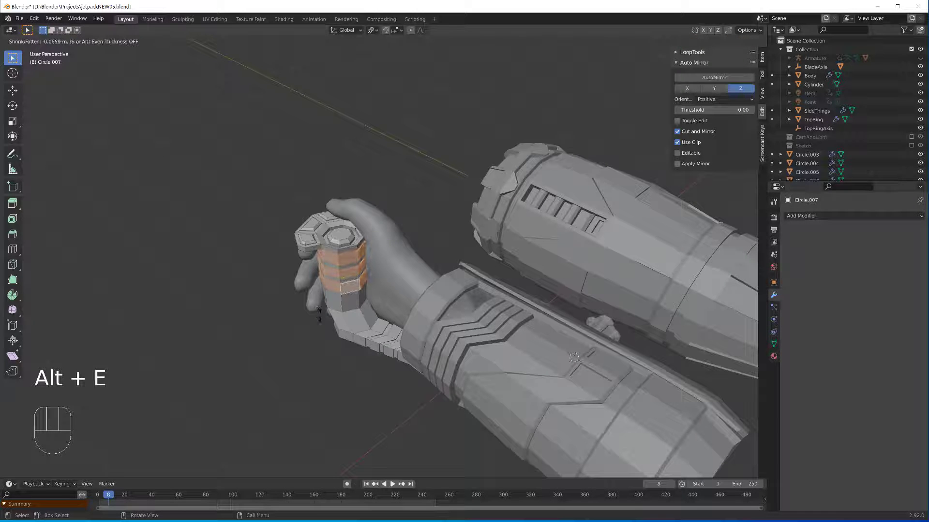
left_click(329, 317)
- Taper the three extruded grip bands by scaling their outer faces to about 0.47 along global Z
middle_click_drag(329, 316, 369, 261)
key("s")
key("z")
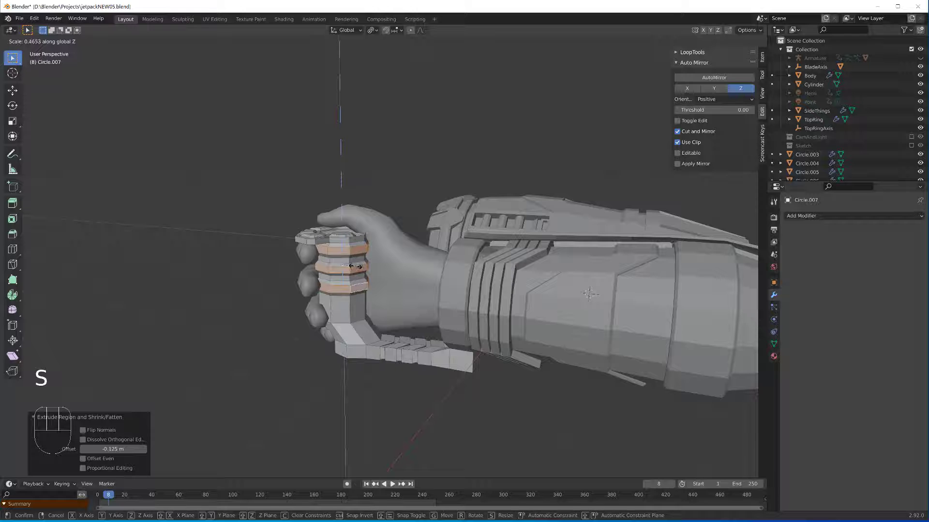
left_click(352, 266)
middle_click_drag(224, 259, 215, 276)
- Inset the two adjacent faces below the grip's ridges individually by about 0.15 m and extrude them inward along their normals
key("3")
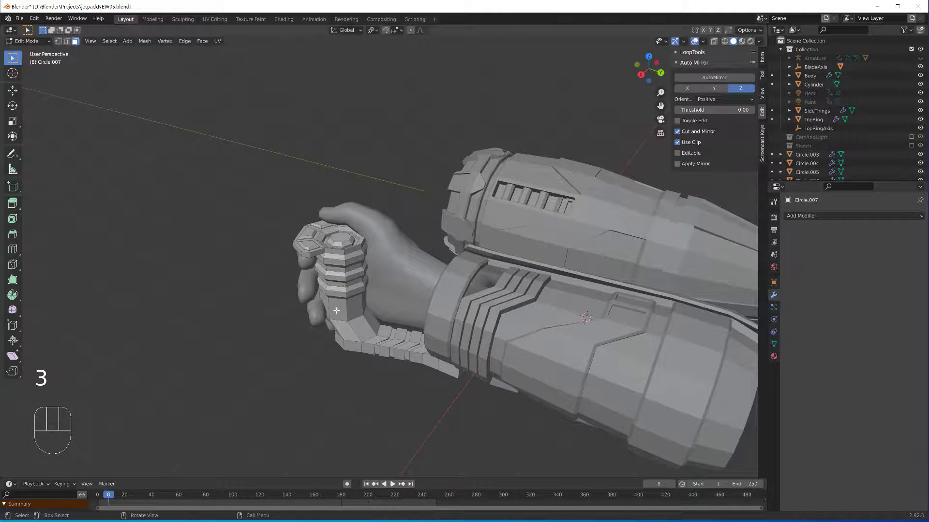
left_click(336, 311)
scroll(360, 314, "up", 2)
left_click(340, 332, "shift")
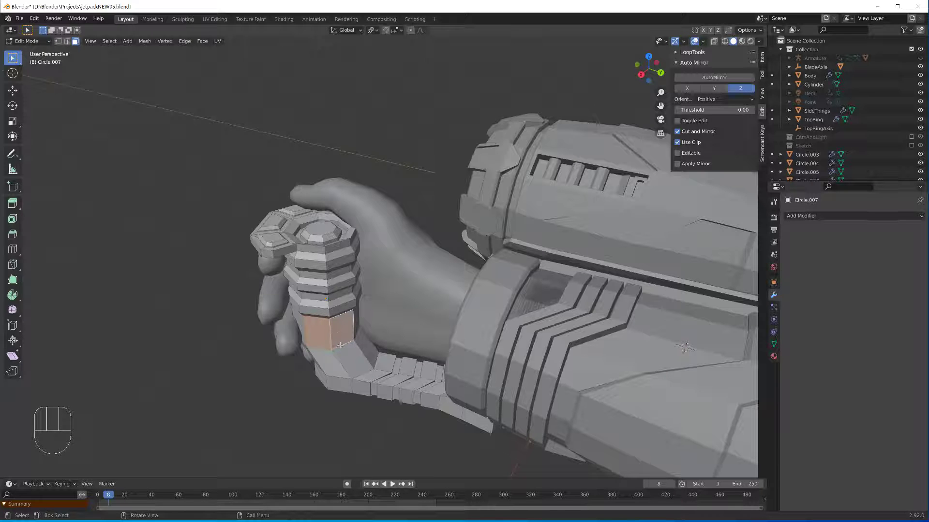
key("i")
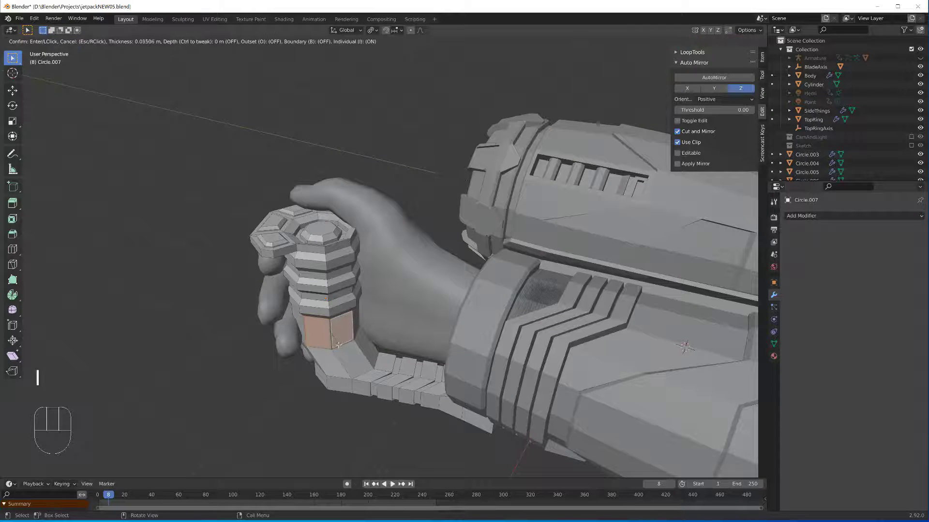
left_click(334, 342)
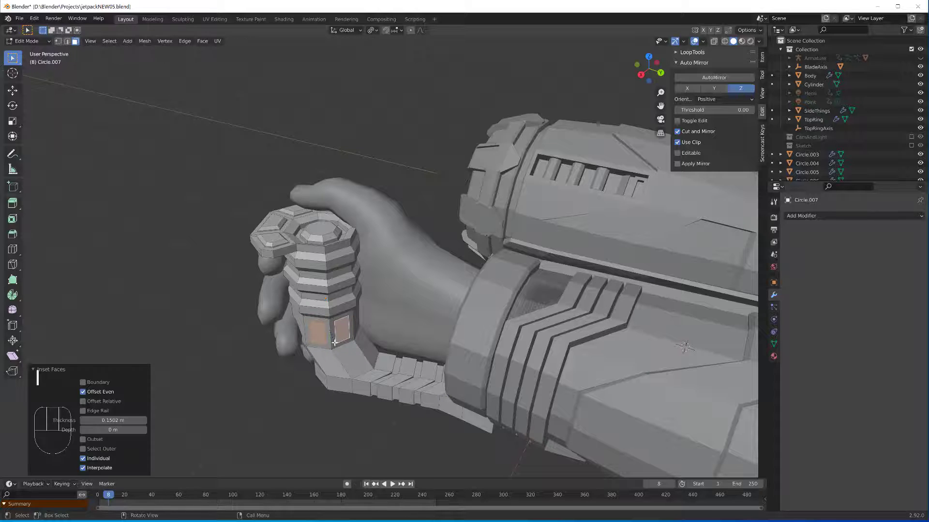
key("alt+e")
left_click(335, 343)
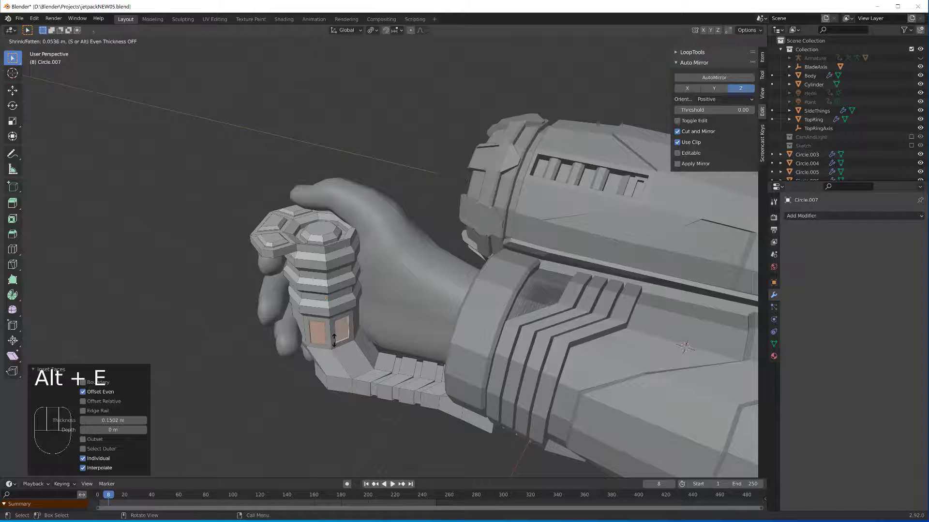
left_click(333, 334)
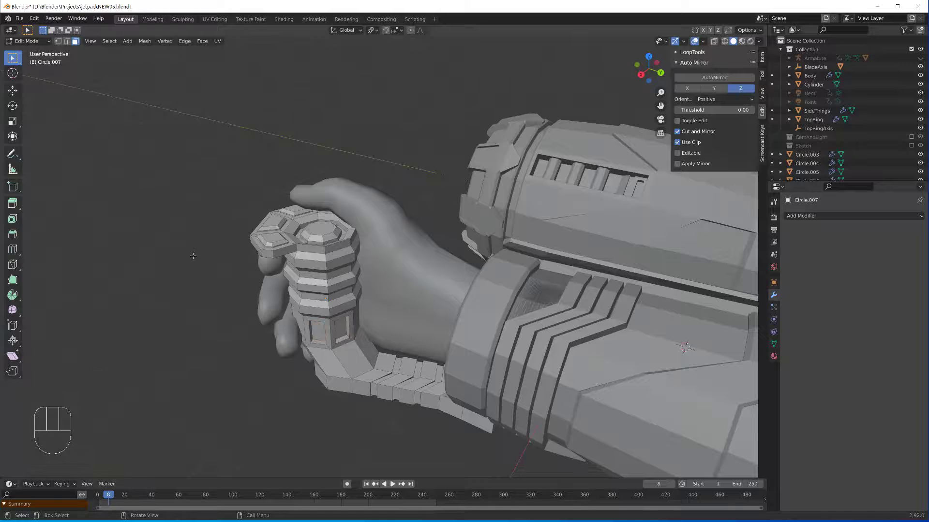
- Finish editing the grip and enter Edit Mode on the forearm's chevron strips, Circle.004
middle_click_drag(193, 257, 338, 256)
scroll(228, 228, "up", 4)
scroll(341, 258, "up", 1)
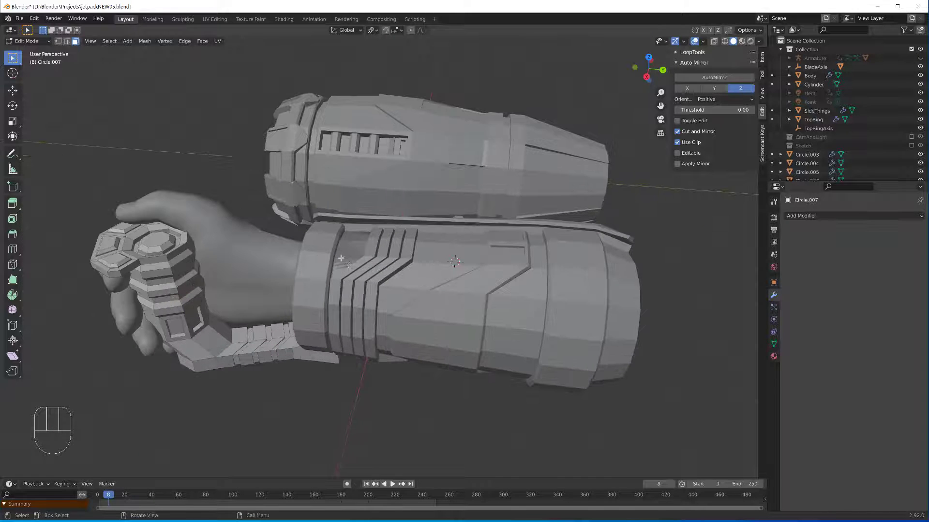
key("Tab")
left_click(345, 259)
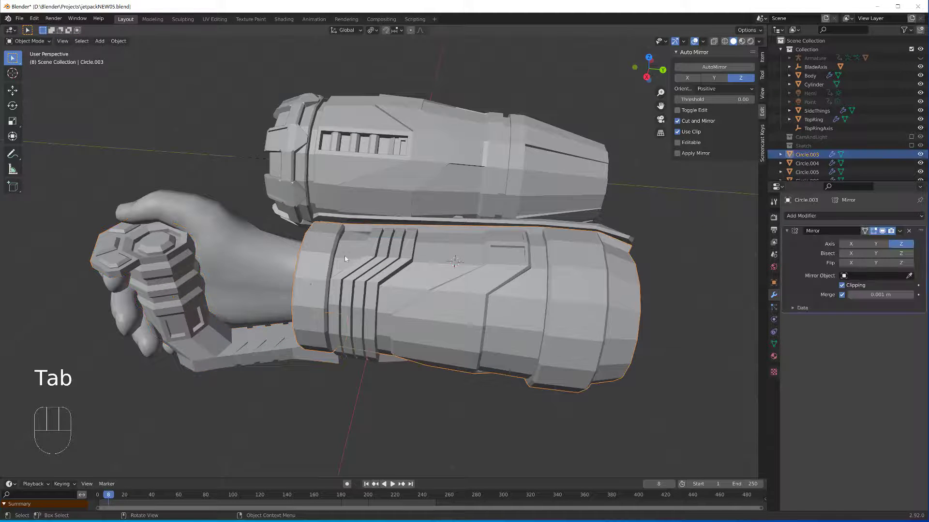
middle_click_drag(344, 259, 332, 303)
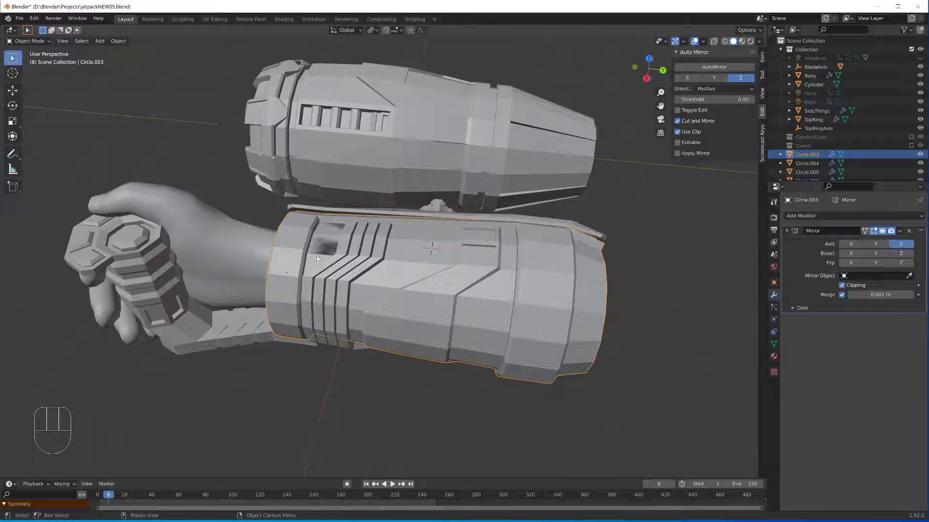
left_click(374, 267)
key("Tab")
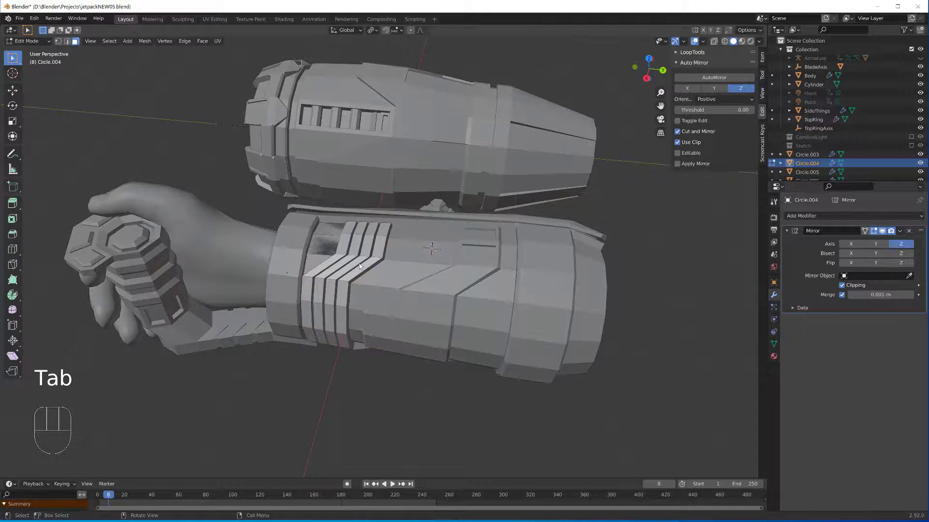
- Delete the sunken faces beside the chevron strips near the wrist cuff and in the gaps between the strips
scroll(348, 259, "up", 2)
key("3")
middle_click_drag(341, 255, 374, 313)
left_click(389, 339, "shift")
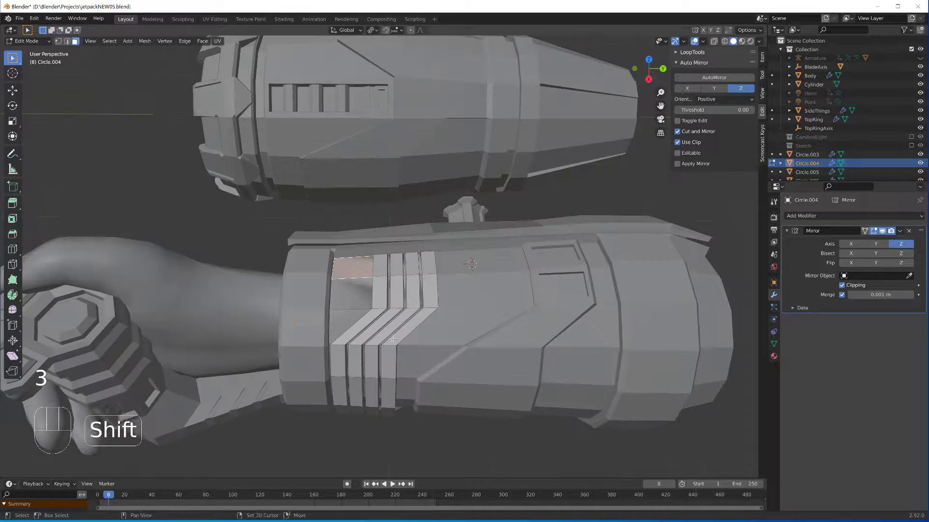
scroll(353, 323, "down", 5, "shift")
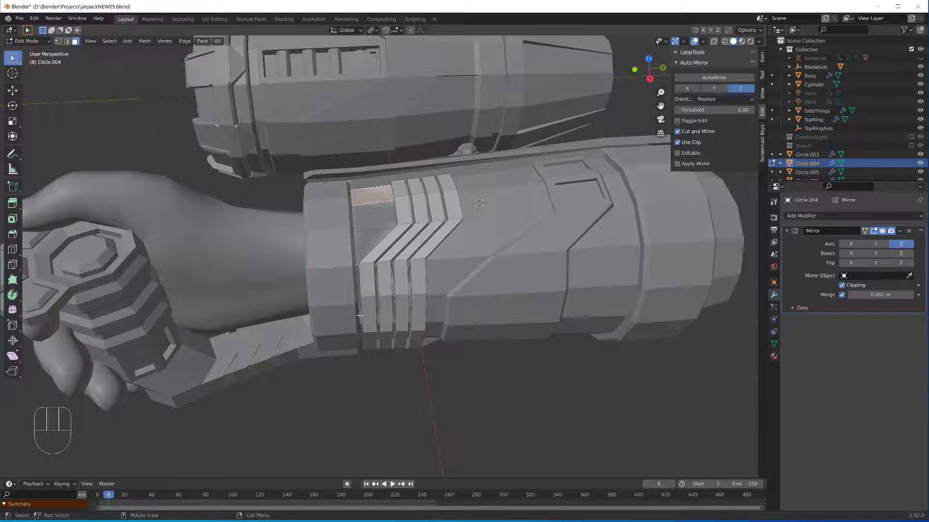
left_click(360, 315, "ctrl")
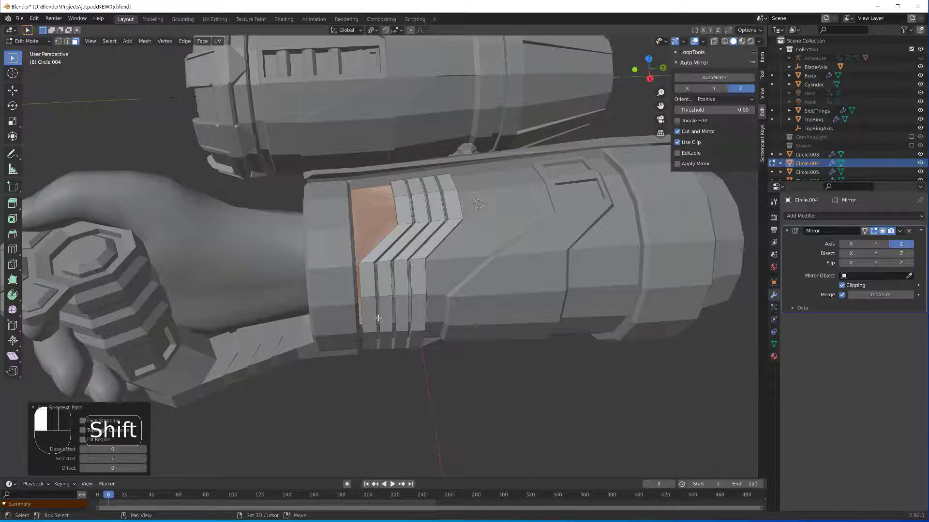
left_click(378, 312, "shift")
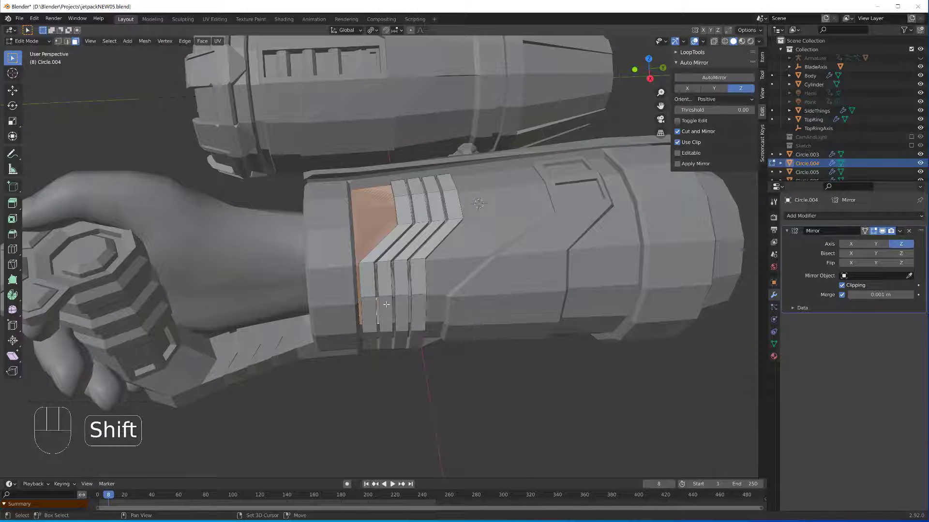
left_click(419, 191, "ctrl+shift")
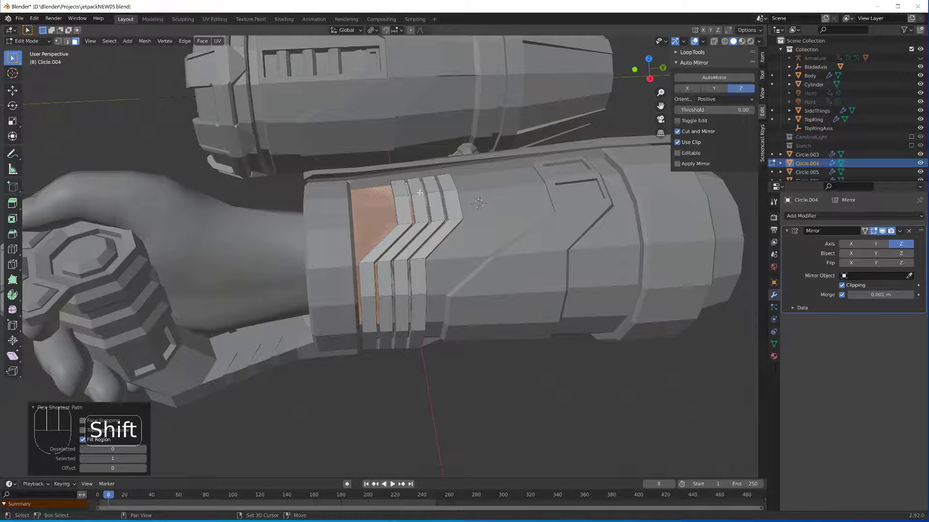
scroll(420, 193, "up", 2)
left_click(403, 183, "shift")
middle_click_drag(403, 188, 418, 208)
left_click(397, 149, "ctrl+shift")
left_click(418, 146, "shift")
scroll(417, 150, "down", 4)
scroll(420, 290, "up", 3)
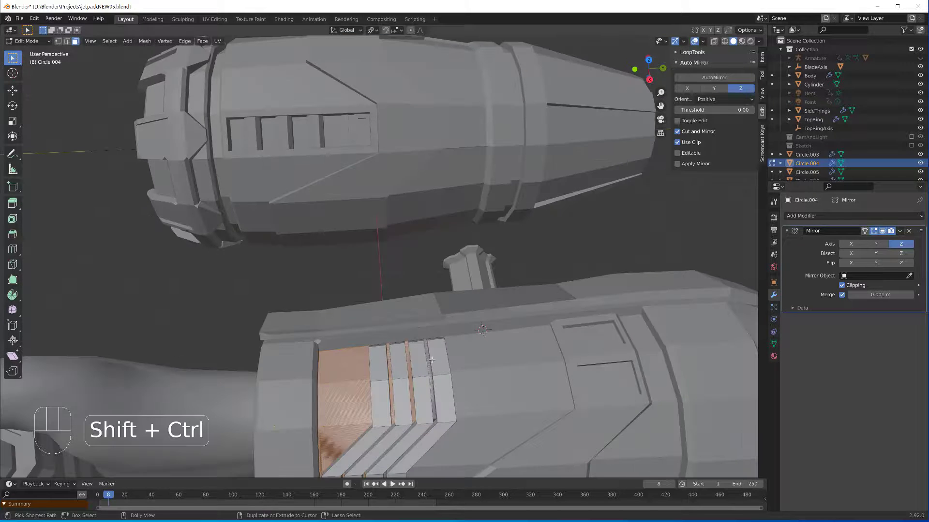
left_click(429, 360, "ctrl+shift")
scroll(426, 355, "down", 2)
scroll(426, 355, "down", 2)
middle_click_drag(331, 316, 327, 296)
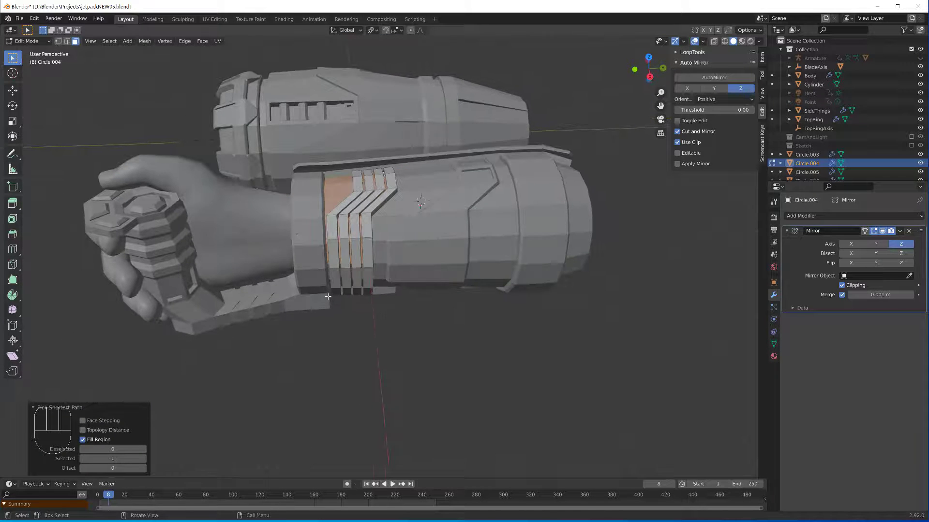
key("x")
left_click(316, 315)
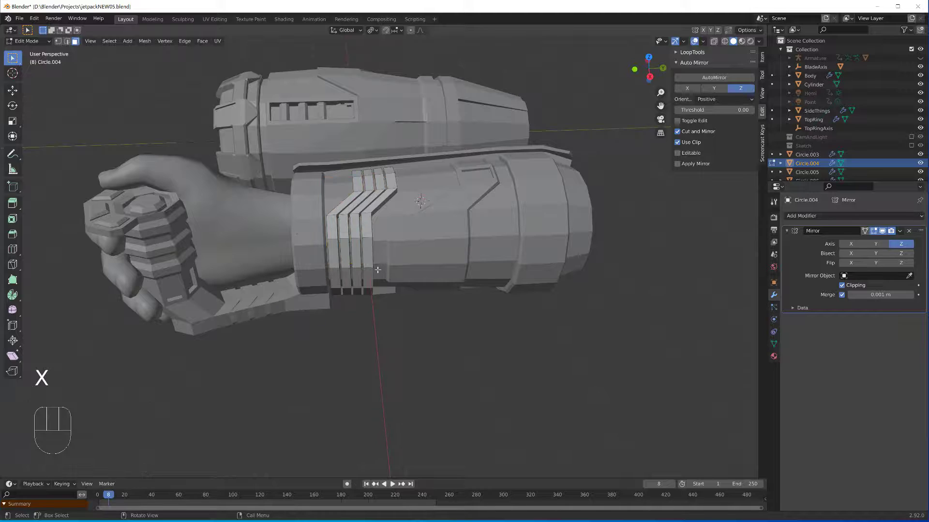
- Finish editing the forearm's chevron strips and enter Edit Mode on the hand grip, Circle.007, with face selection active
middle_click_drag(377, 270, 451, 261)
scroll(464, 215, "up", 4)
scroll(456, 282, "down", 2)
middle_click_drag(451, 261, 470, 285, "shift")
scroll(458, 268, "up", 2)
key("Tab")
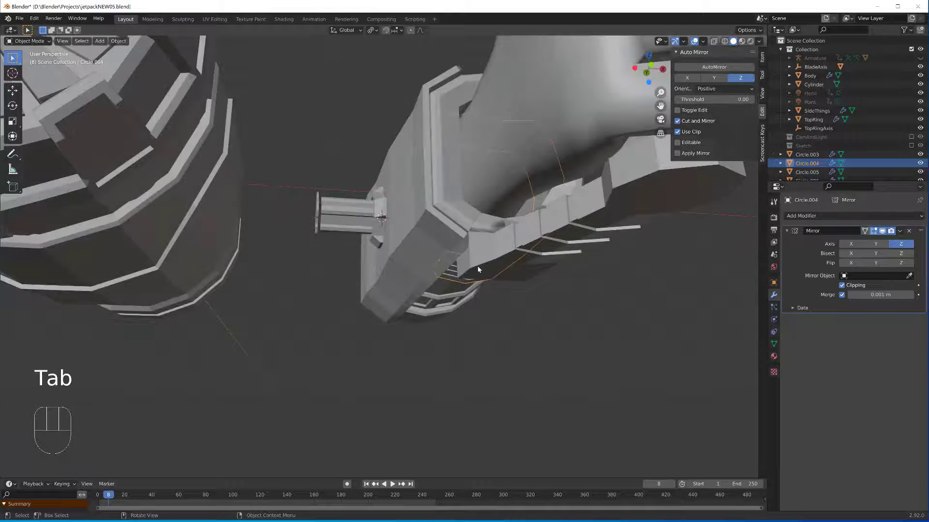
left_click(530, 265)
middle_click_drag(530, 265, 463, 289)
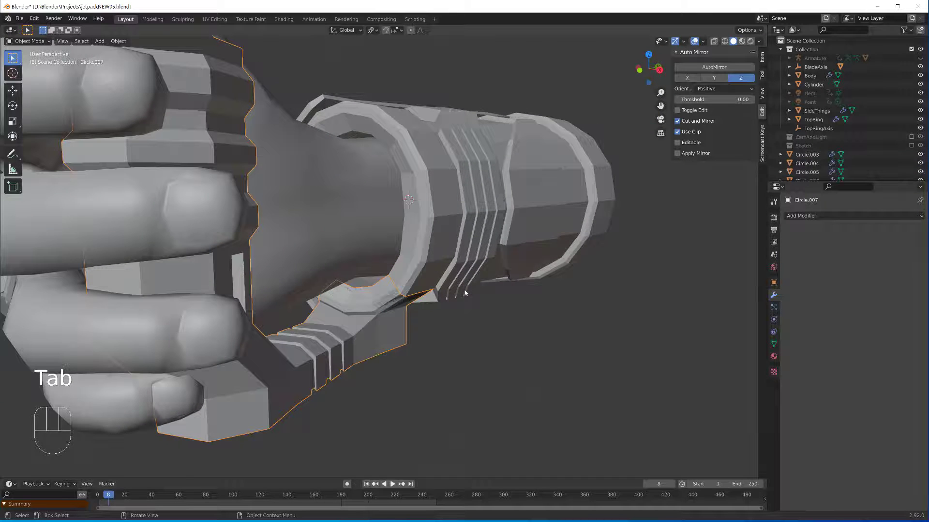
key("Tab")
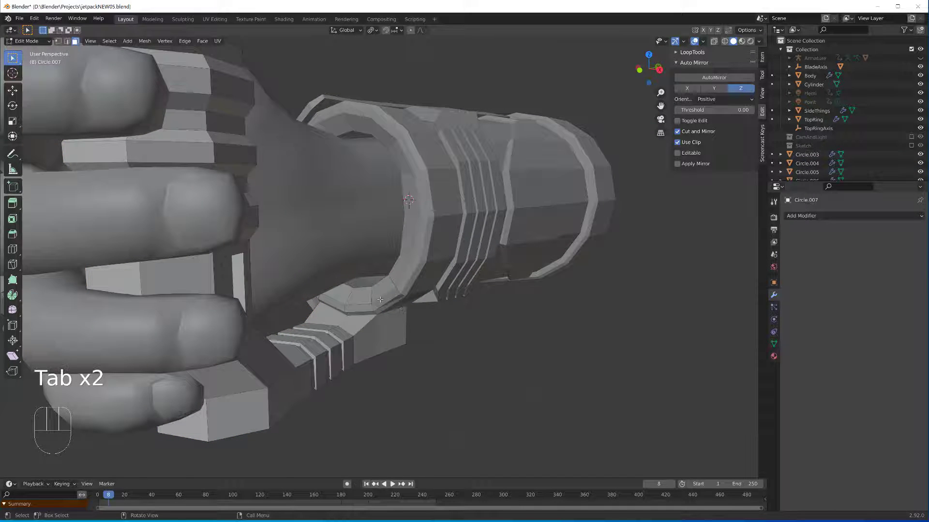
key("3")
middle_click_drag(379, 299, 327, 297)
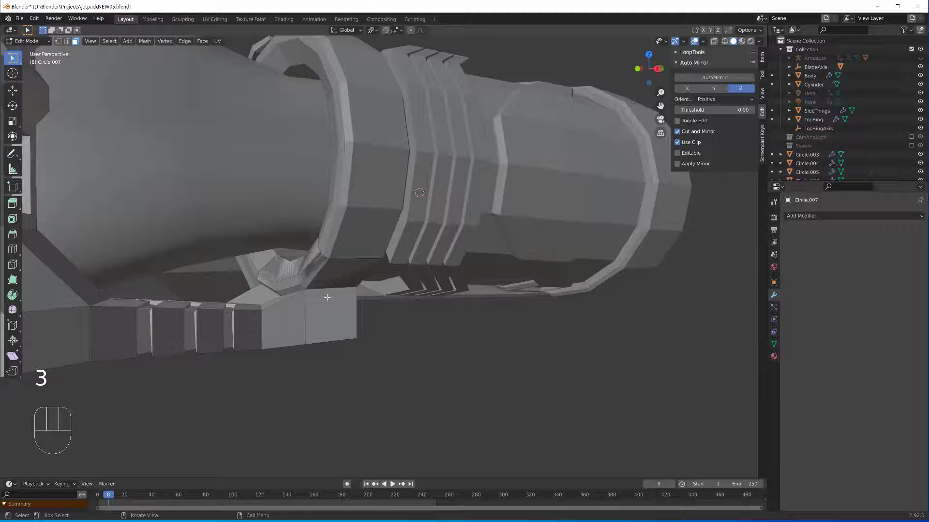
- Delete the grip's extra faces running along the wrist cuff's lower rim above the connecting arm, and finish editing the grip
left_click(276, 273)
middle_click_drag(276, 274, 317, 283)
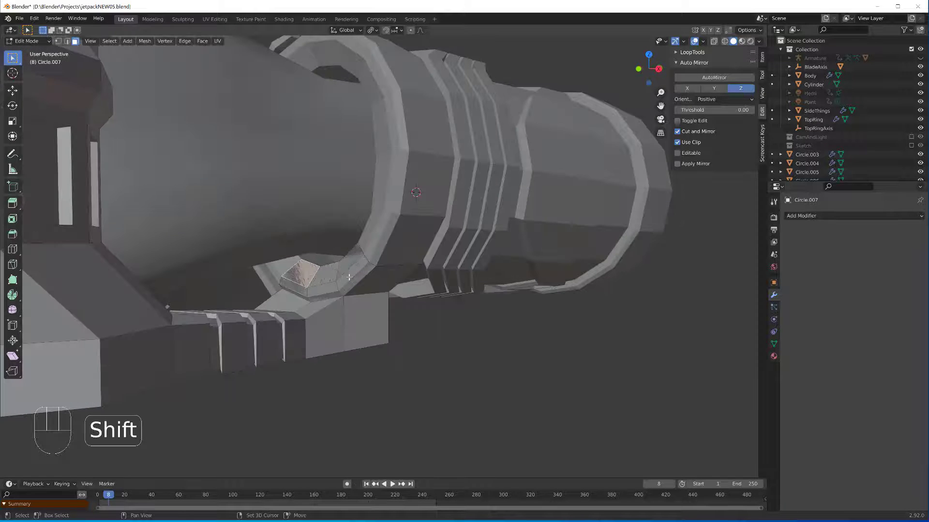
left_click(317, 283, "shift")
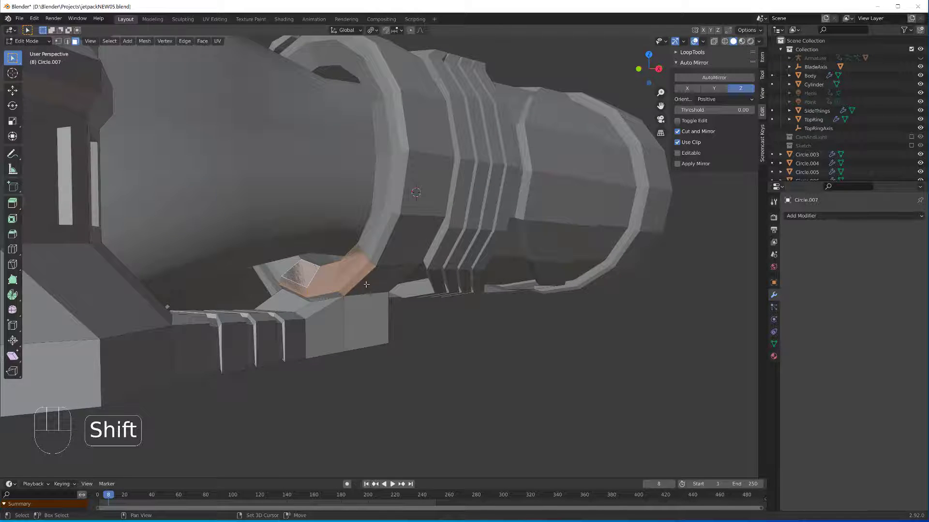
left_click(339, 292, "shift")
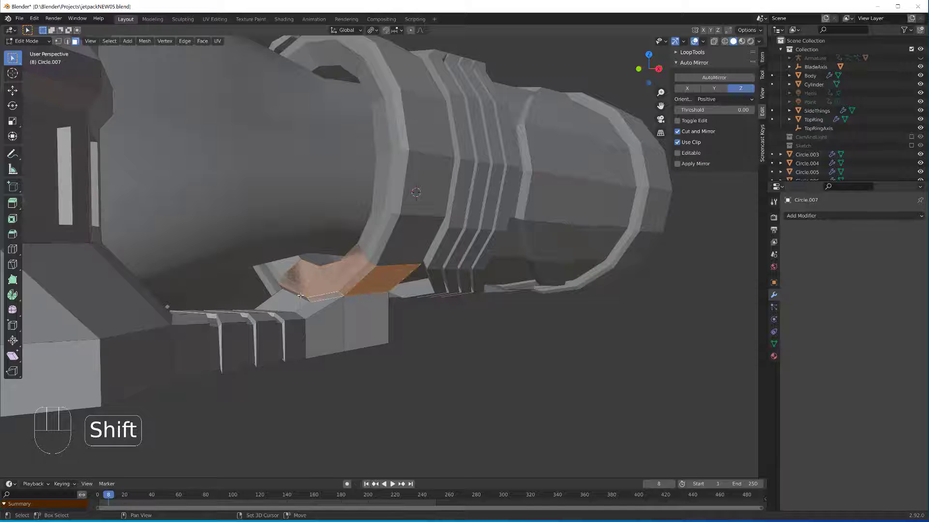
left_click(334, 293, "shift")
middle_click_drag(334, 293, 375, 276)
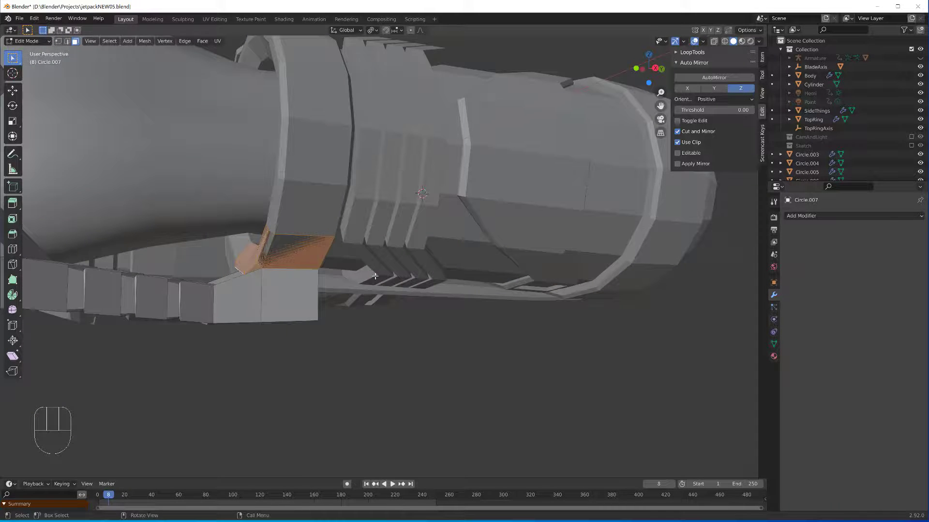
key("x")
left_click(372, 272)
scroll(297, 327, "down", 3)
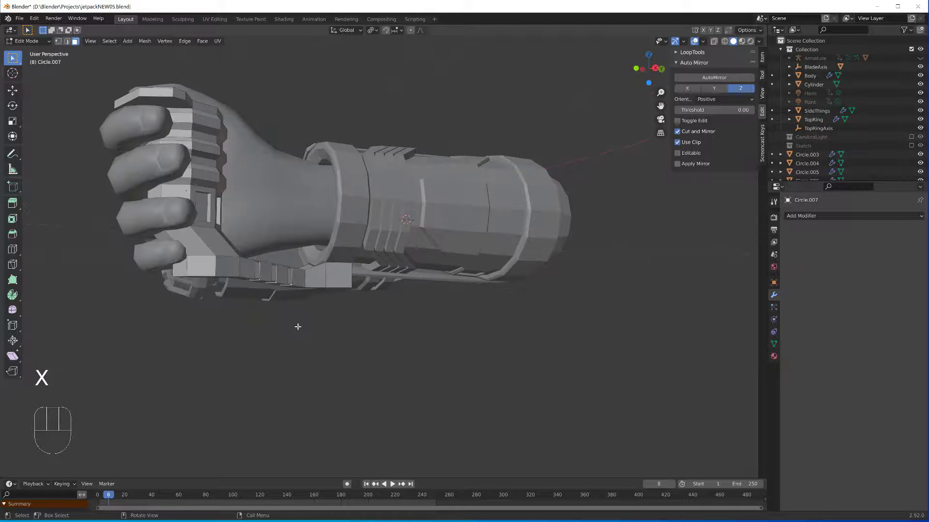
key("Tab")
- Rename the hand grip object Circle.007 as ControlStick
middle_click_drag(299, 323, 327, 319)
scroll(803, 114, "down", 2)
left_click(806, 174)
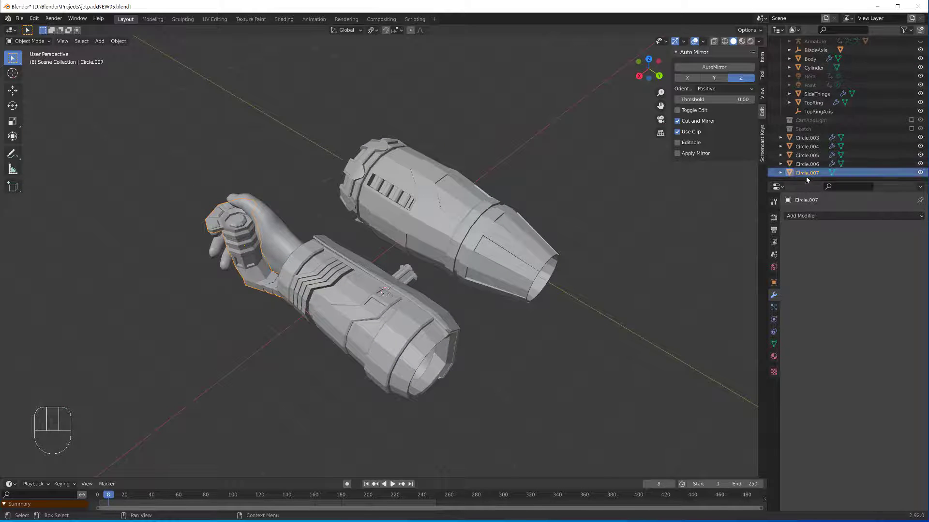
double_click(802, 173)
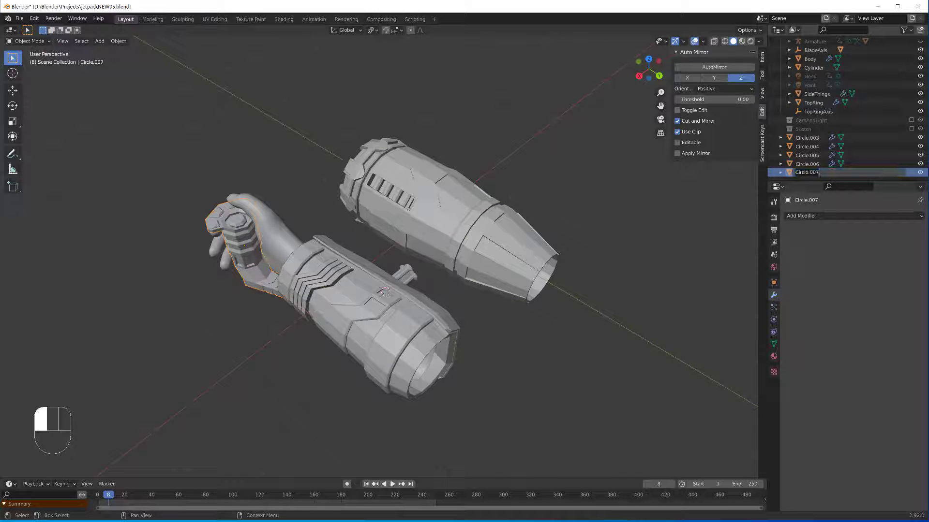
type("Controls")
type("tick")
key("Return")
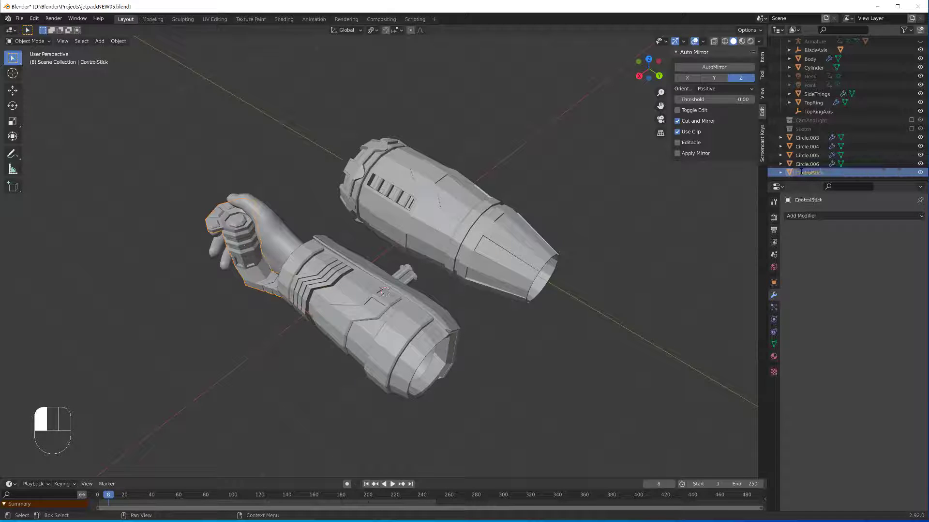
- Examine Circle.006, the forearm's inner plate and the jetpack body to see which object the side connector cylinder belongs to
left_click(806, 164)
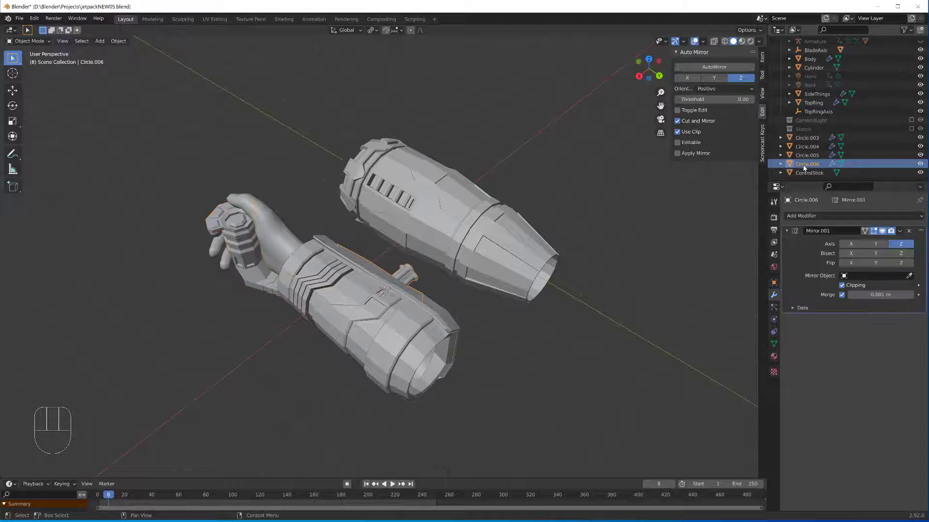
middle_click_drag(595, 229, 349, 324)
scroll(382, 335, "up", 4)
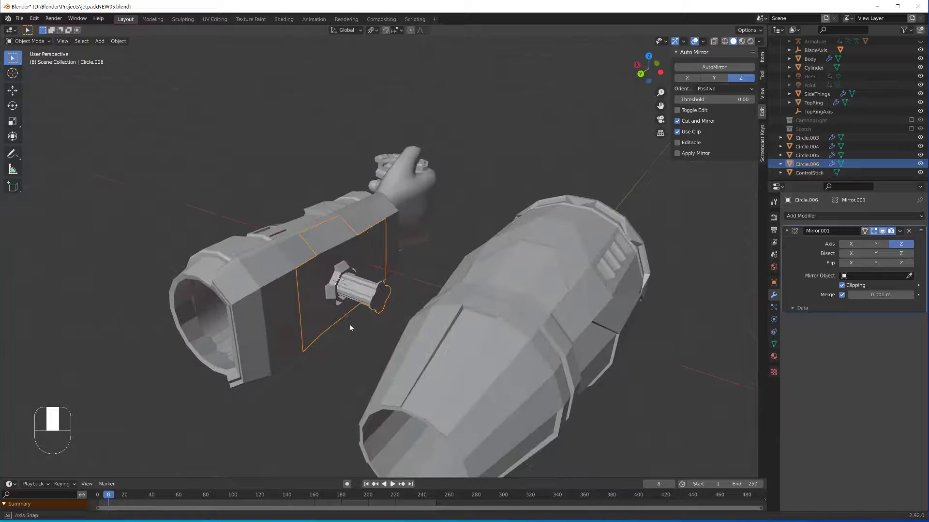
scroll(344, 333, "up", 3)
scroll(333, 347, "up", 2)
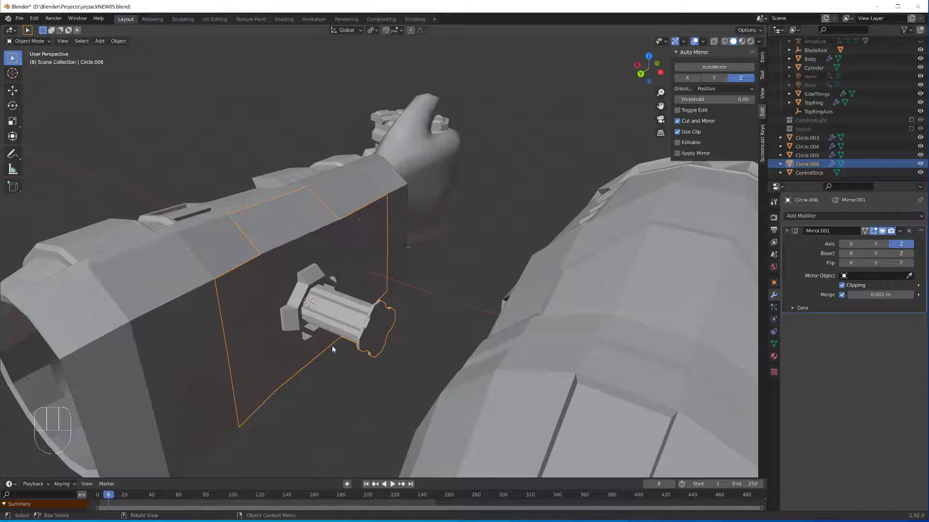
left_click(347, 380)
left_click(358, 325)
left_click(343, 323)
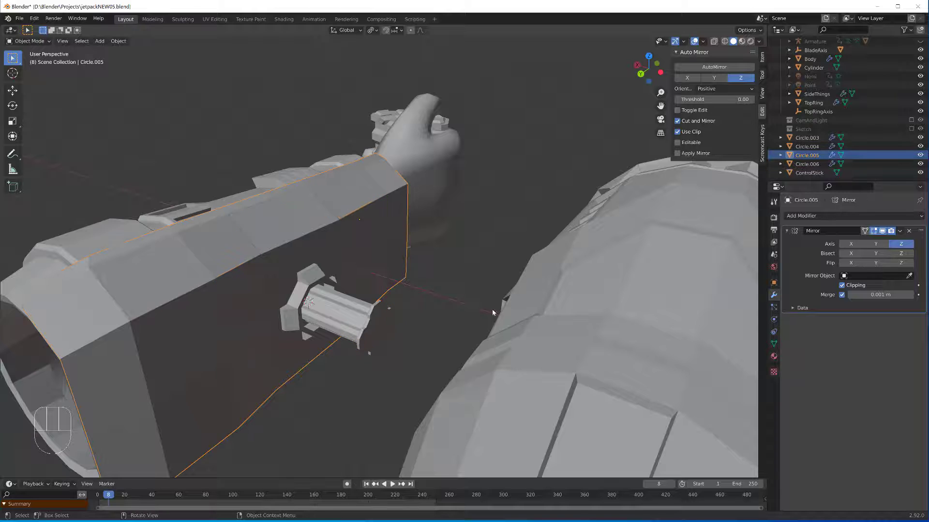
left_click(589, 303)
middle_click_drag(389, 355, 534, 309)
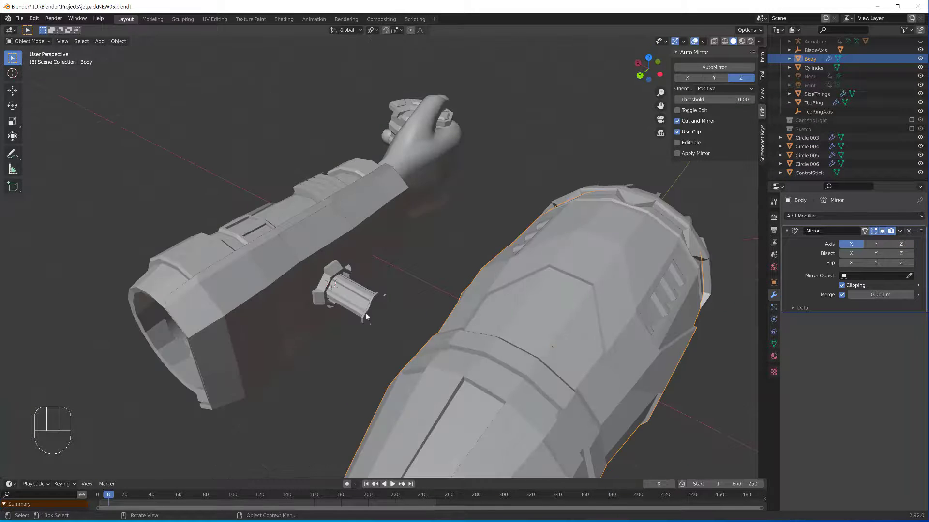
scroll(382, 367, "down", 3)
scroll(338, 366, "up", 3)
middle_click_drag(261, 347, 379, 308)
- Grow a face selection from the connector cylinder's end cap in Circle.006 over its body and separate it into its own object
left_click(379, 308)
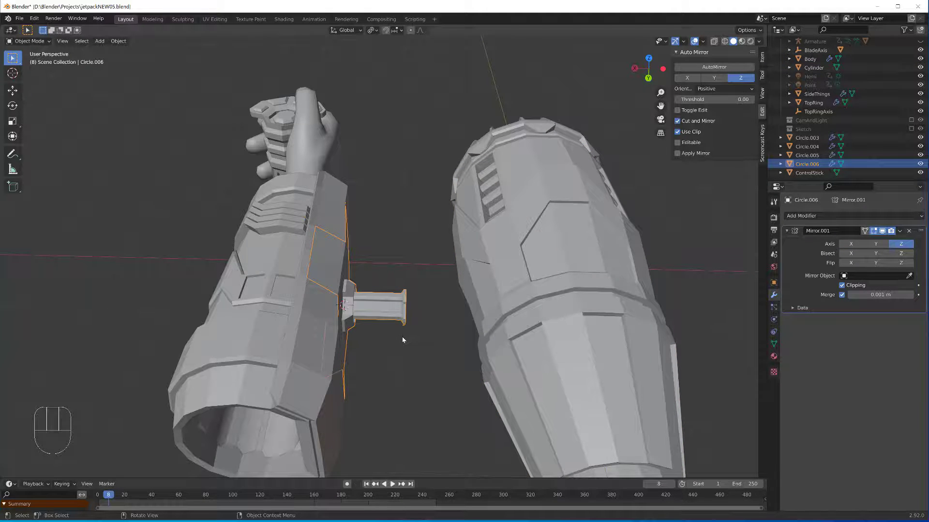
scroll(401, 337, "down", 3)
scroll(382, 390, "up", 3)
middle_click_drag(383, 387, 345, 314, "shift")
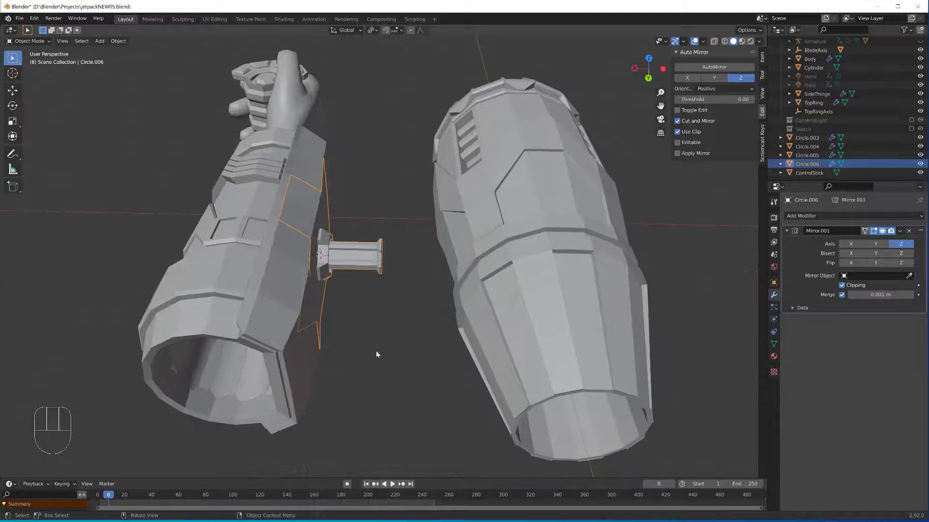
mouse_move(376, 351)
middle_mouse_down()
mouse_move(345, 362)
mouse_move(376, 356)
middle_mouse_up()
scroll(374, 286, "up", 2)
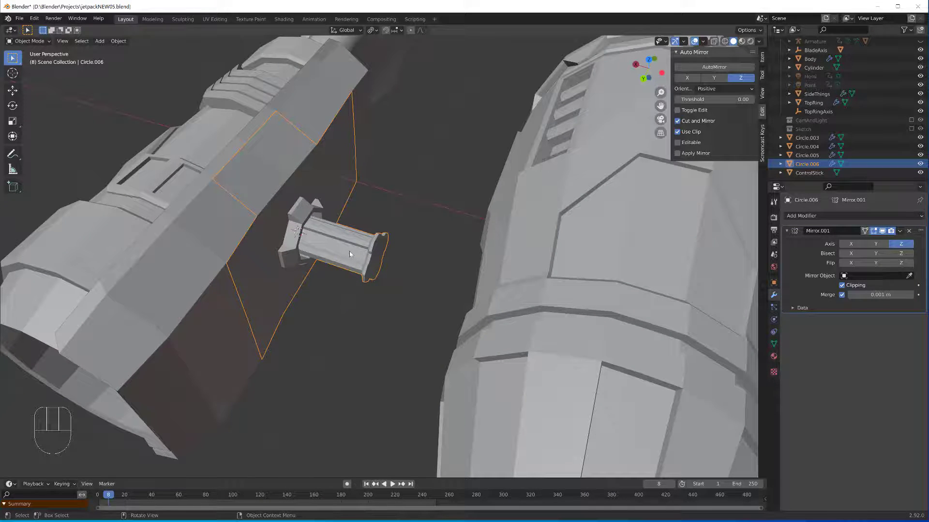
key("Tab")
middle_click_drag(349, 251, 340, 310)
scroll(324, 296, "up", 1)
middle_click_drag(316, 274, 335, 309, "shift")
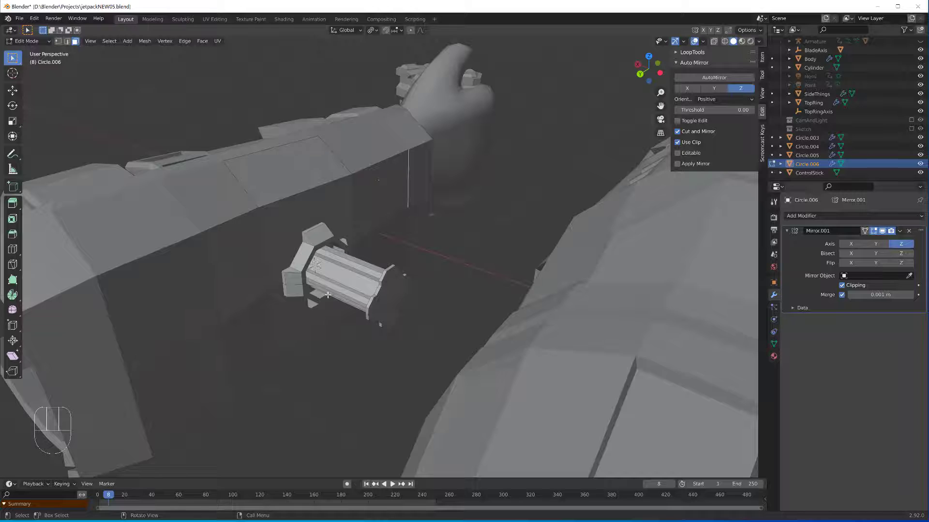
key("3")
left_click(391, 293)
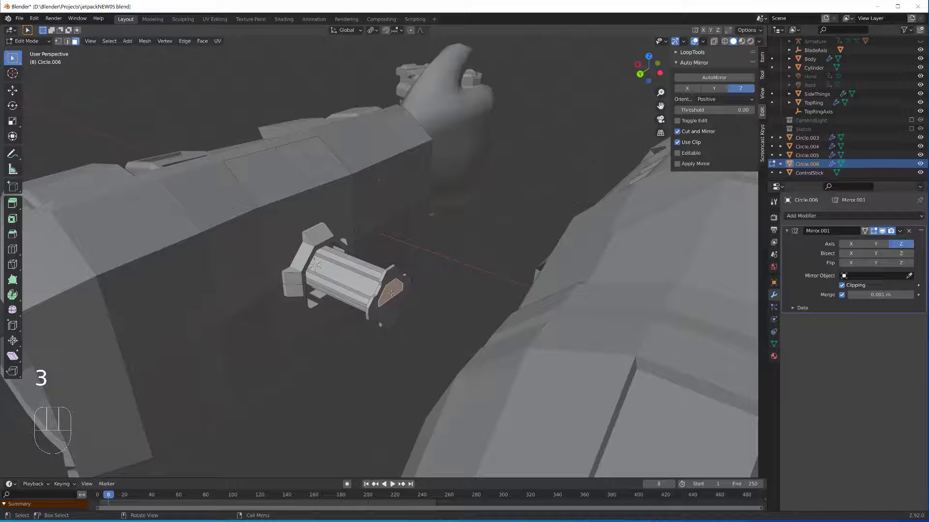
key("ctrl+KP_Add")
key("ctrl+KP_Add")
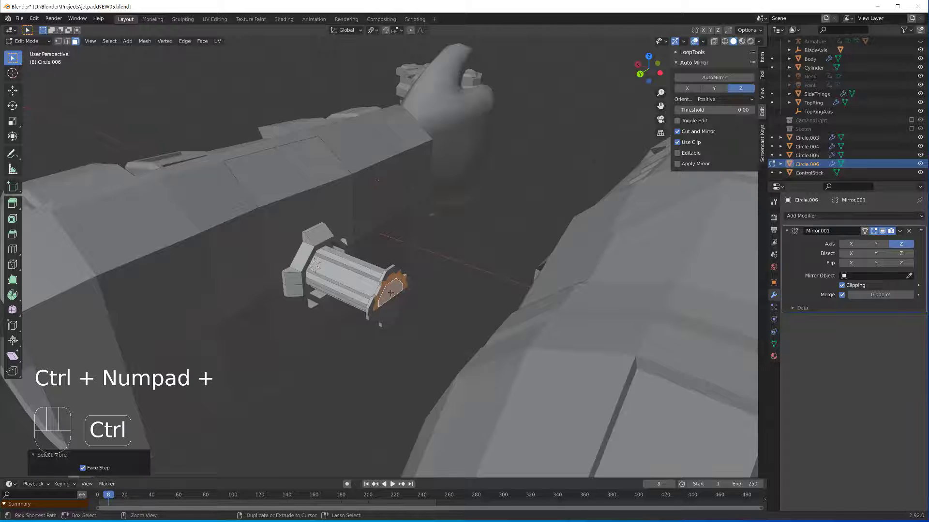
key("ctrl+KP_Add")
key("ctrl+KP_Add")
middle_click_drag(391, 293, 314, 336)
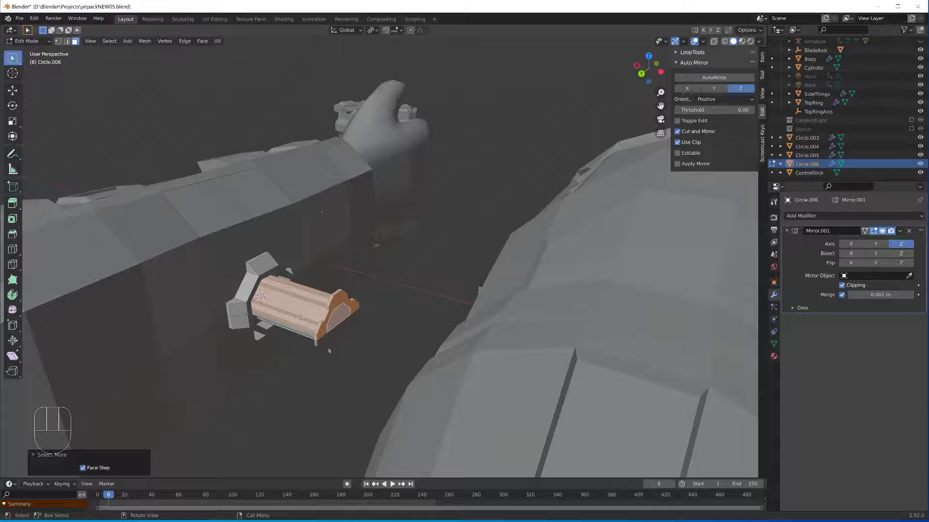
key("p")
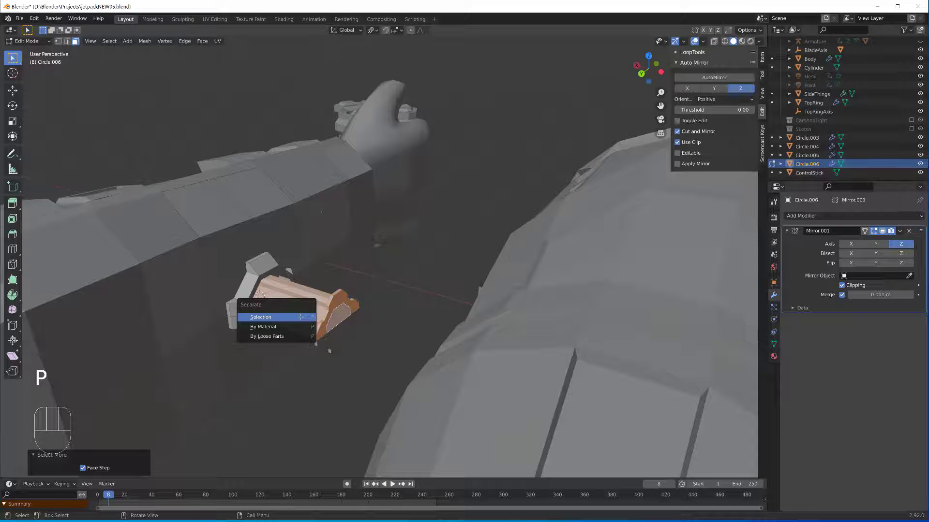
left_click(301, 318)
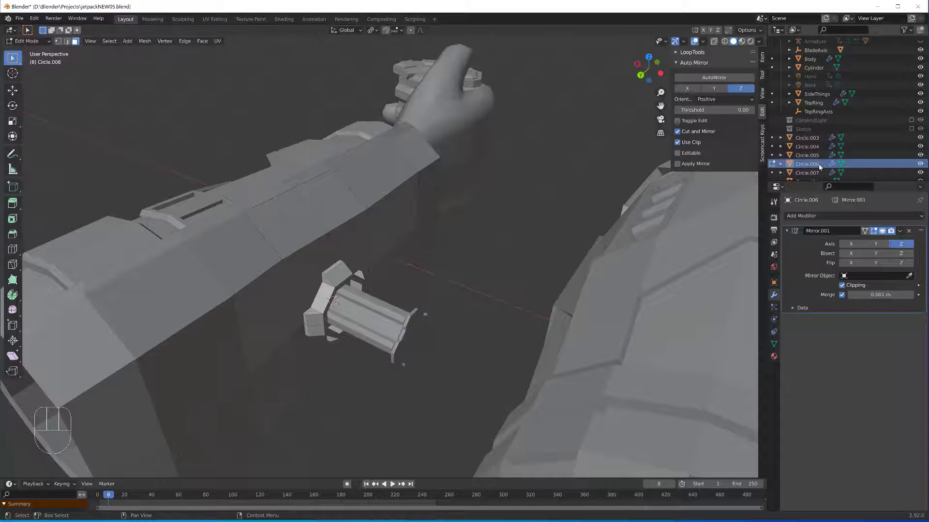
- Delete the flat plate faces of Circle.006 lying over the forearm's inner side around the connector's collar
scroll(321, 289, "down", 1)
scroll(314, 287, "up", 2)
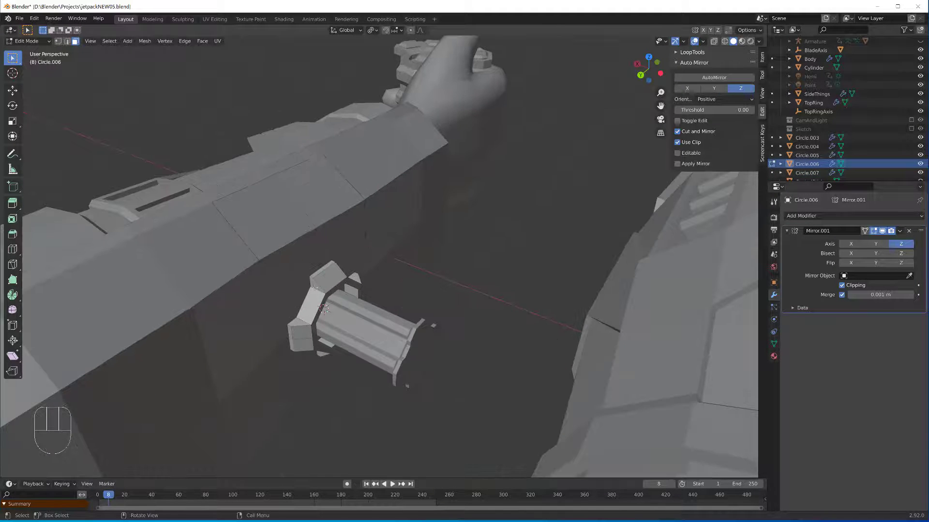
left_click(289, 264)
left_click(295, 227, "shift")
left_click(333, 213, "shift")
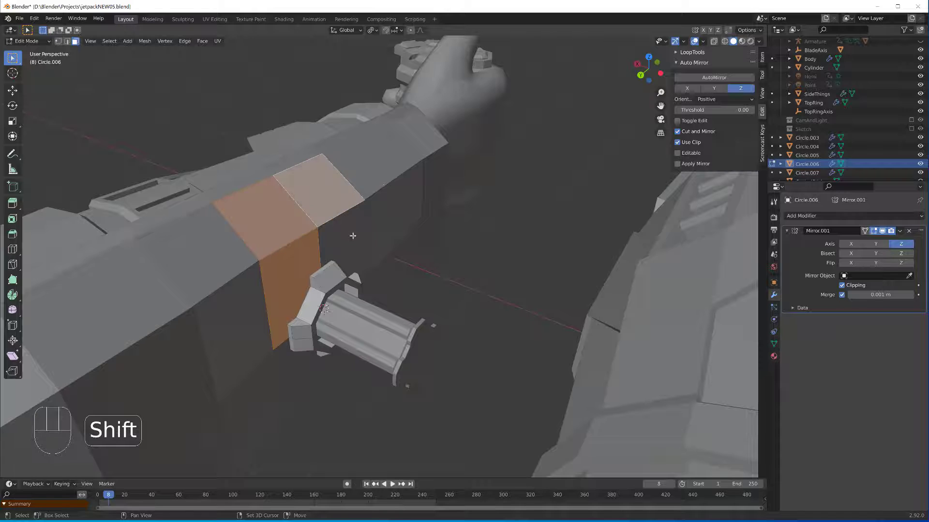
left_click(353, 234, "shift")
left_click(380, 223, "shift")
key("x")
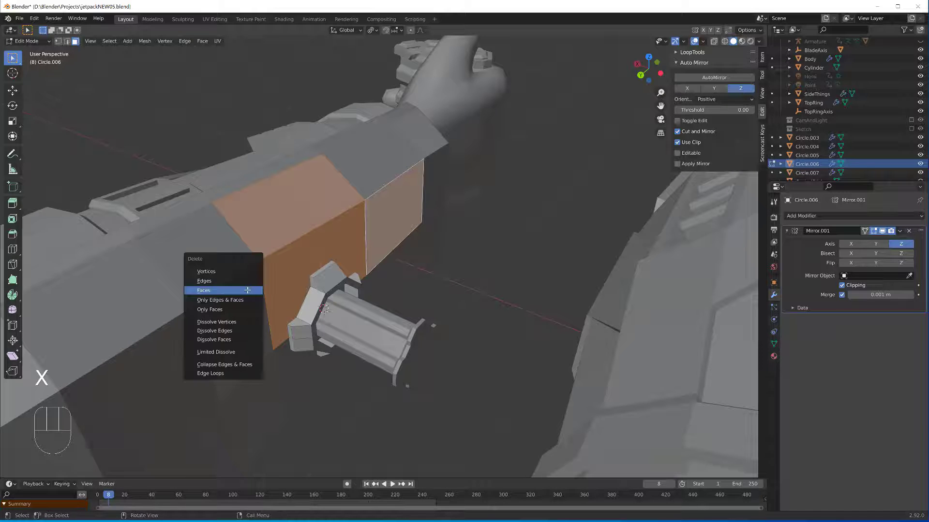
left_click(247, 289)
left_click(250, 315)
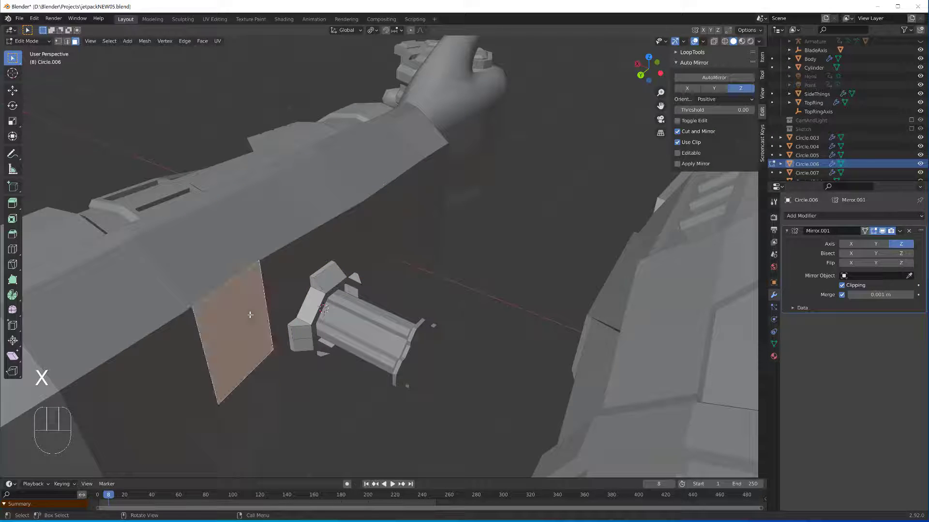
key("x")
left_click(250, 314)
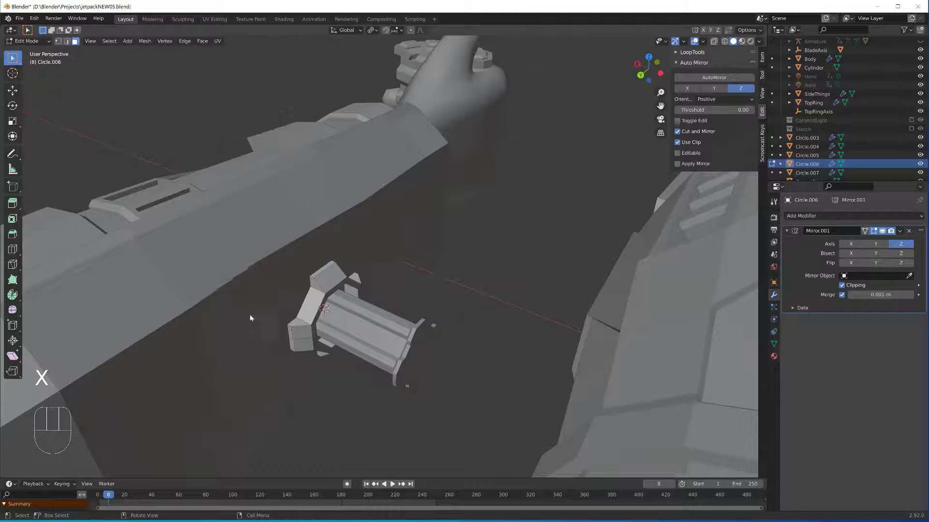
middle_click_drag(250, 315, 729, 191)
- Rename Circle.006, the connector's collar object, as ProtectorStickHolder
left_click(921, 164)
left_click(920, 165)
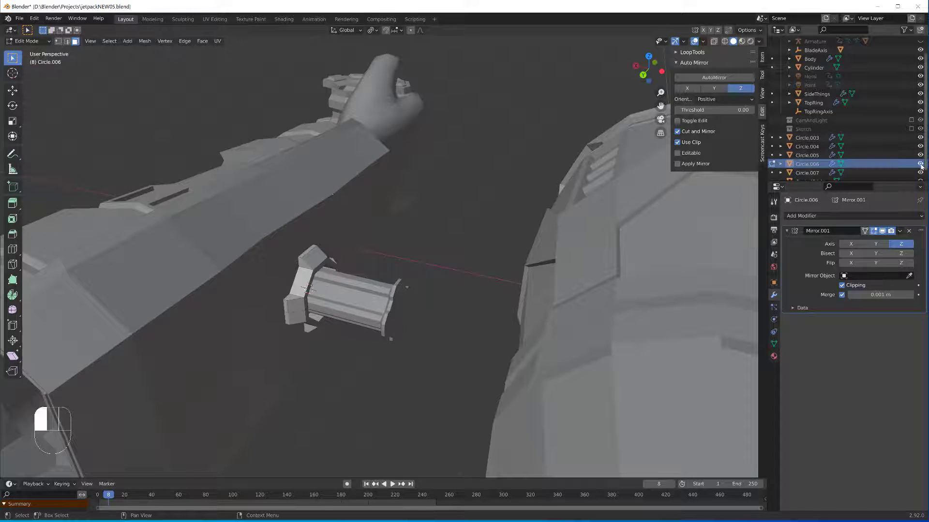
double_click(803, 164)
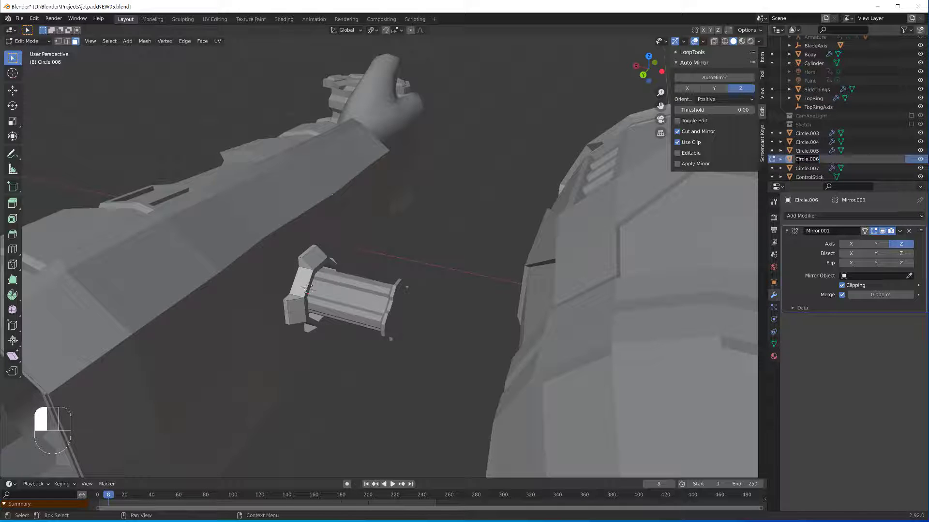
type("ProtectorS")
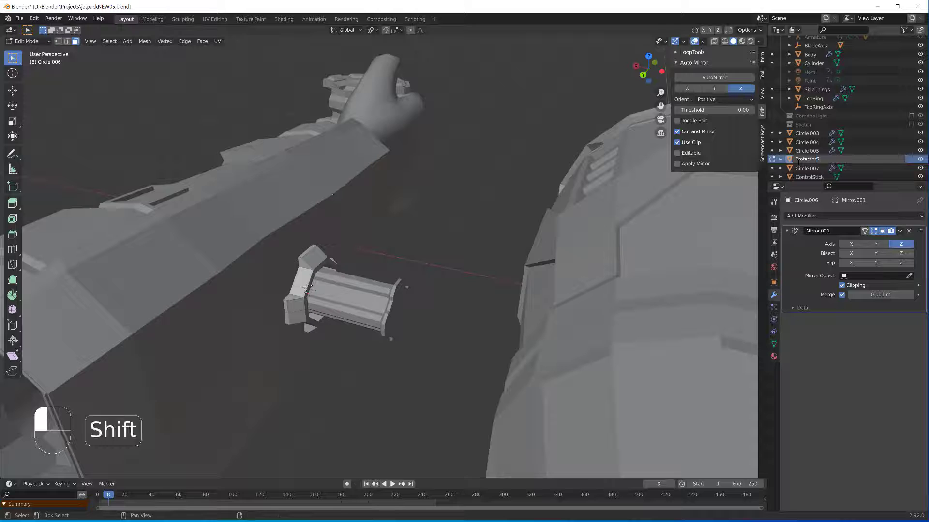
type("tickHolder")
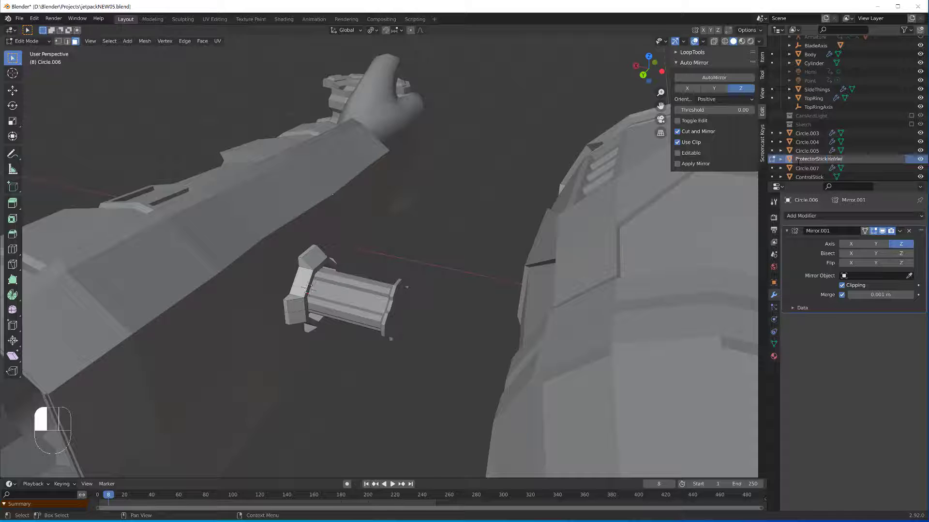
key("Return")
- Change the connector collar object's name to ProtectorPoleHolder
scroll(371, 321, "down", 2)
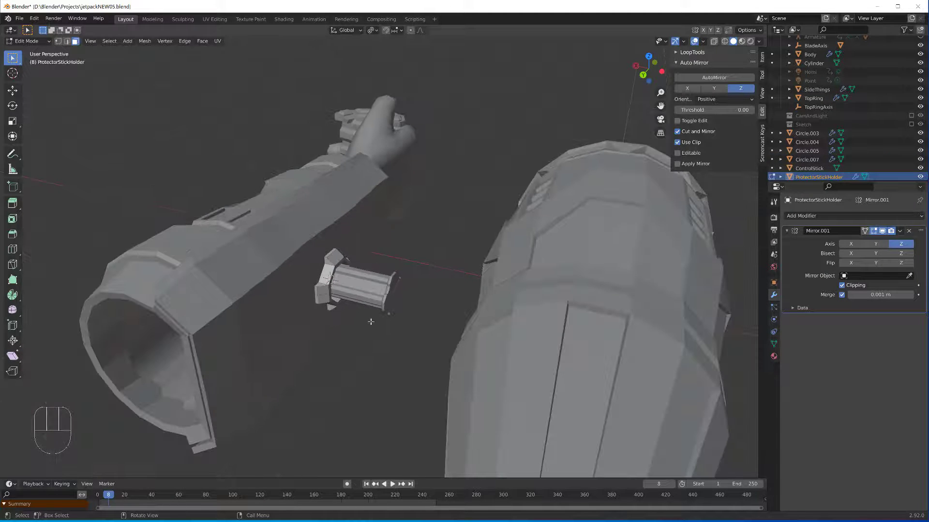
middle_click_drag(369, 321, 293, 282)
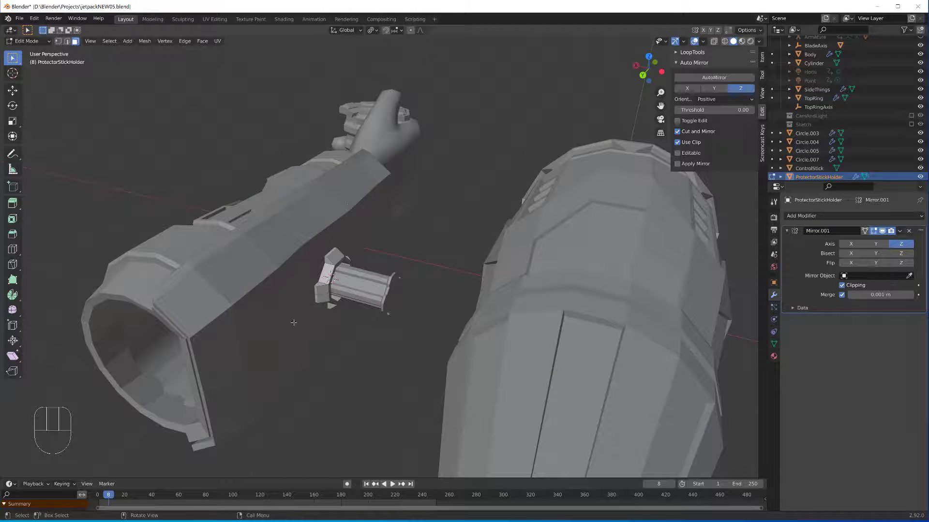
scroll(363, 295, "up", 1)
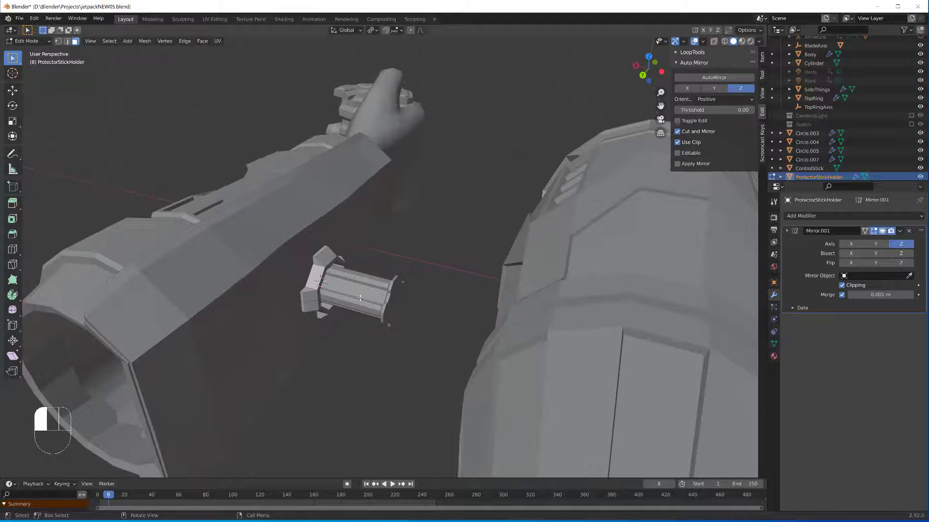
scroll(860, 163, "down", 1)
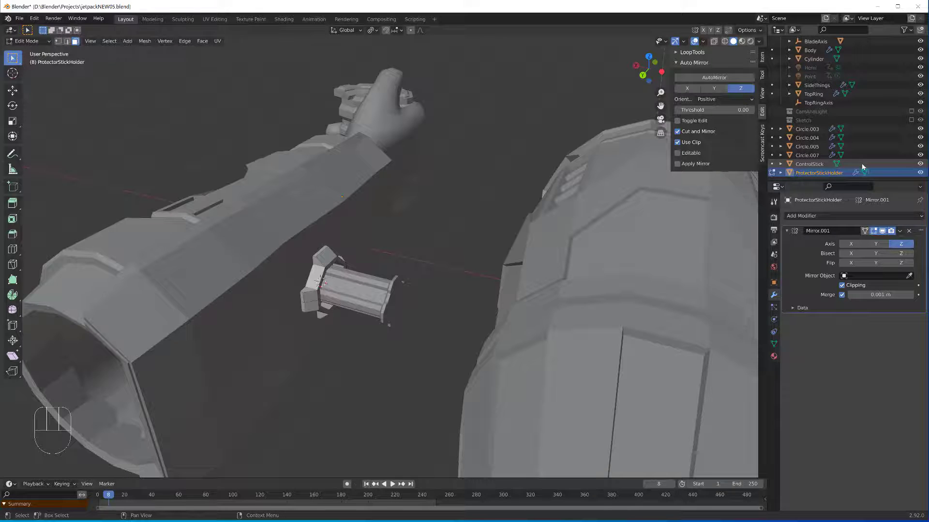
double_click(825, 172)
left_click(825, 172)
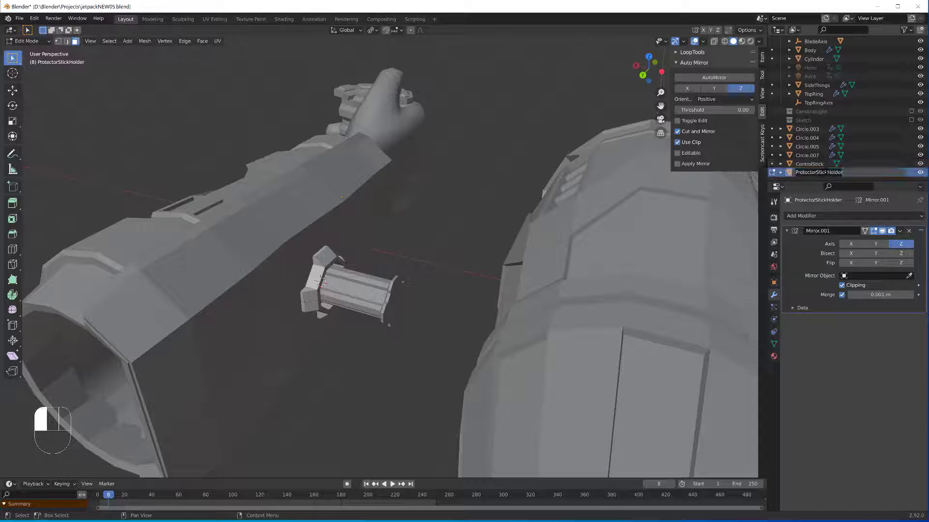
key("Left")
key("Left")
key("Left")
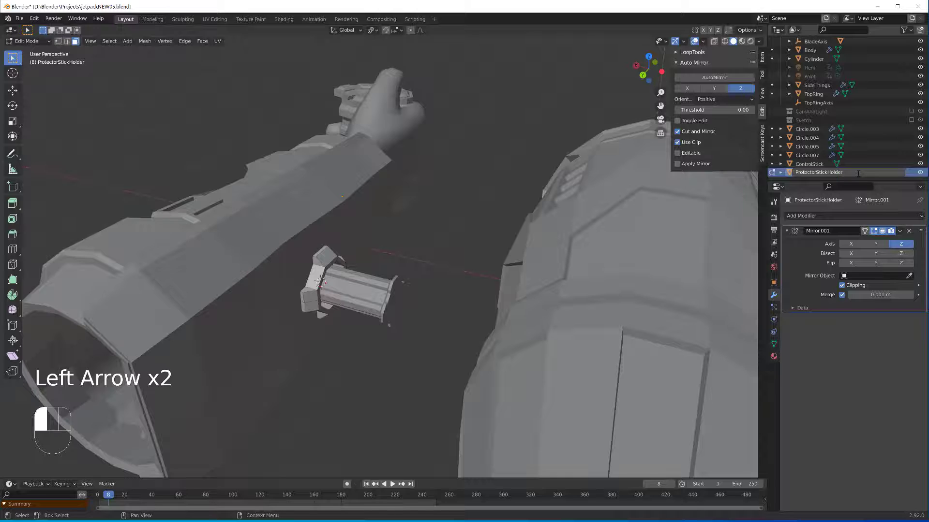
key("BackSpace")
key("BackSpace")
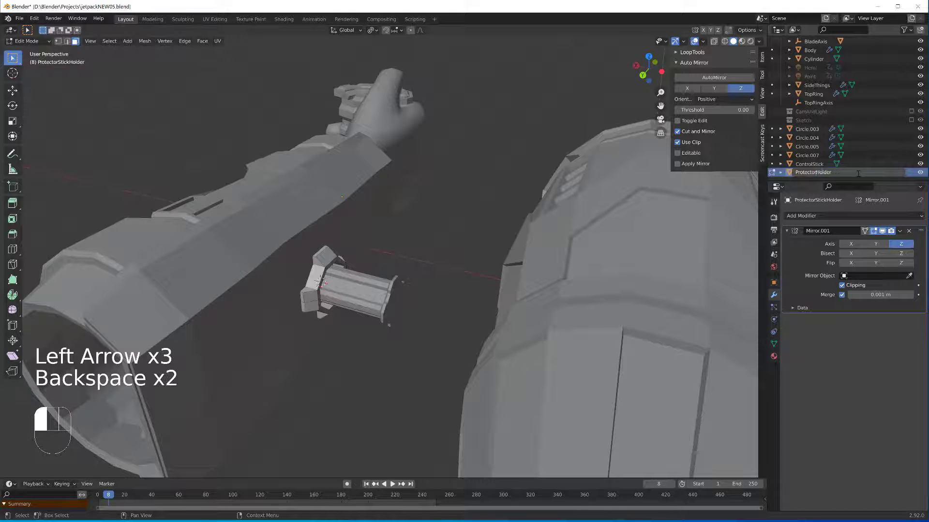
type("Pole")
key("Return")
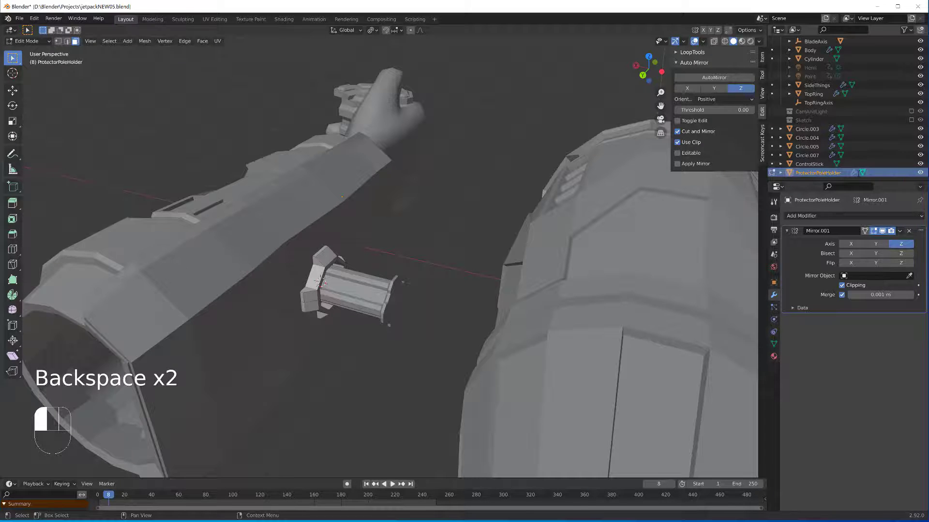
- Return to Object Mode and rename the separated connector cylinder, Circle.007, as Pole
key("Tab")
left_click(369, 305)
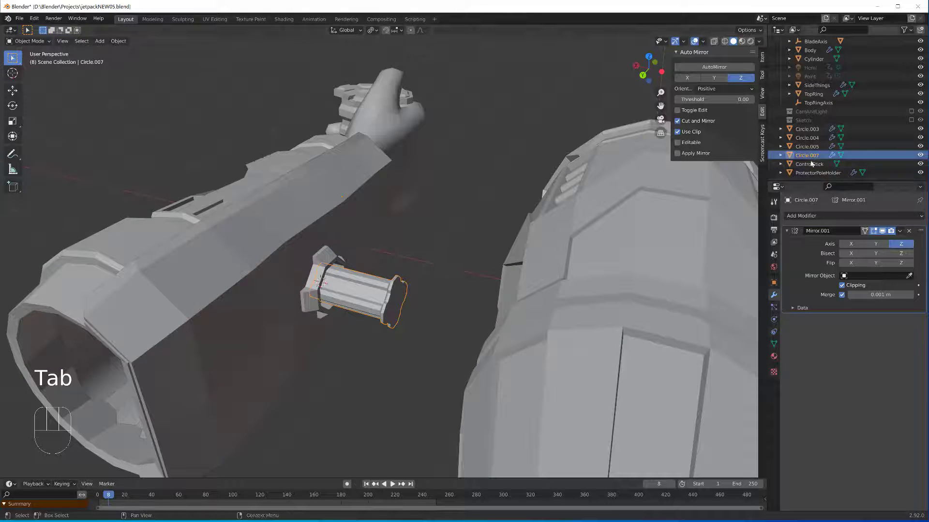
key("F2")
type("Pole")
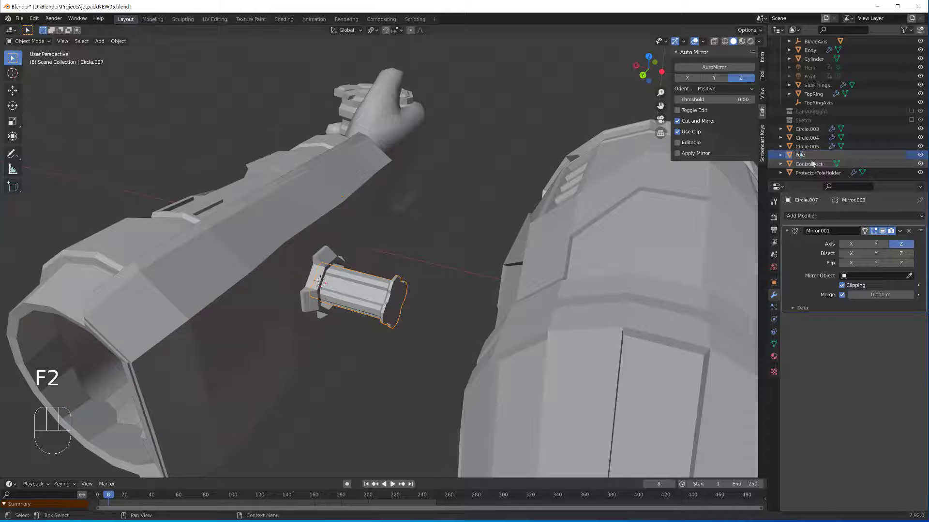
key("Return")
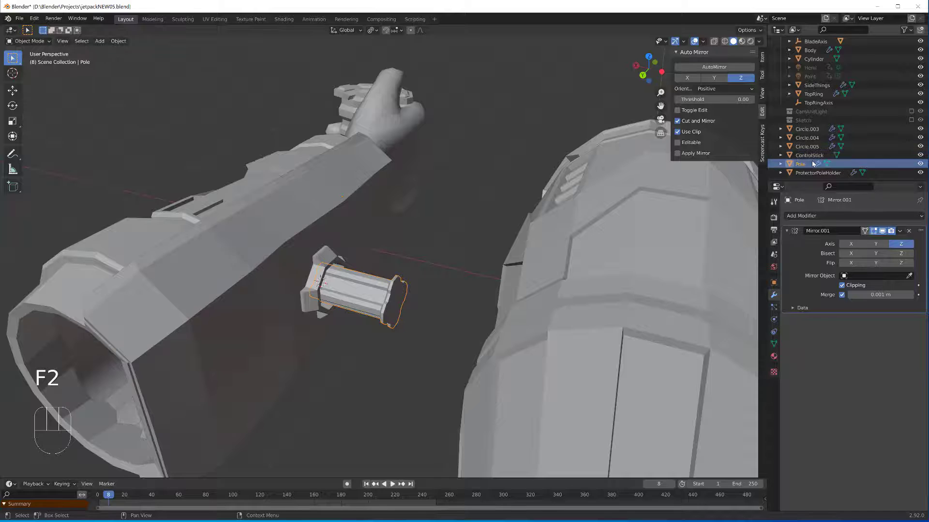
- Apply the Array modifier on the Blade object at the front of the jetpack body
left_click(312, 305)
left_click(594, 242)
scroll(493, 252, "down", 3)
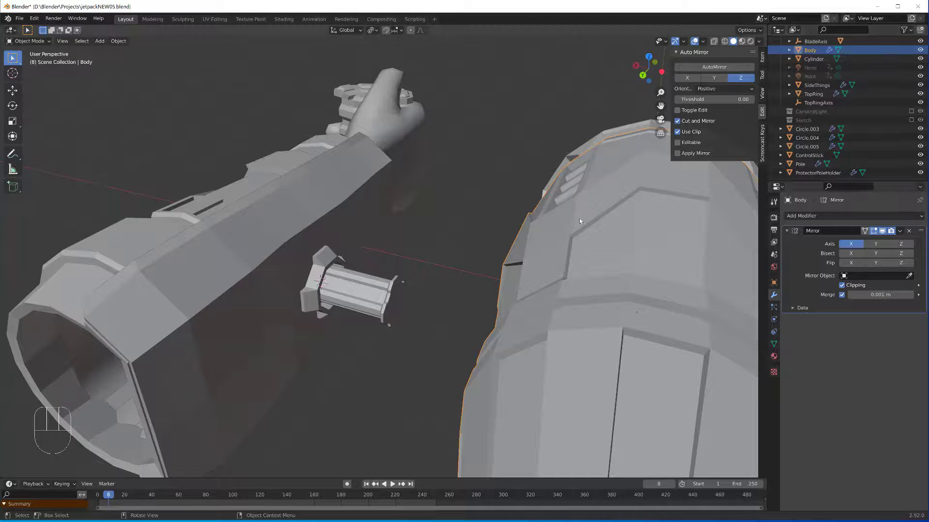
middle_click_drag(493, 251, 513, 263)
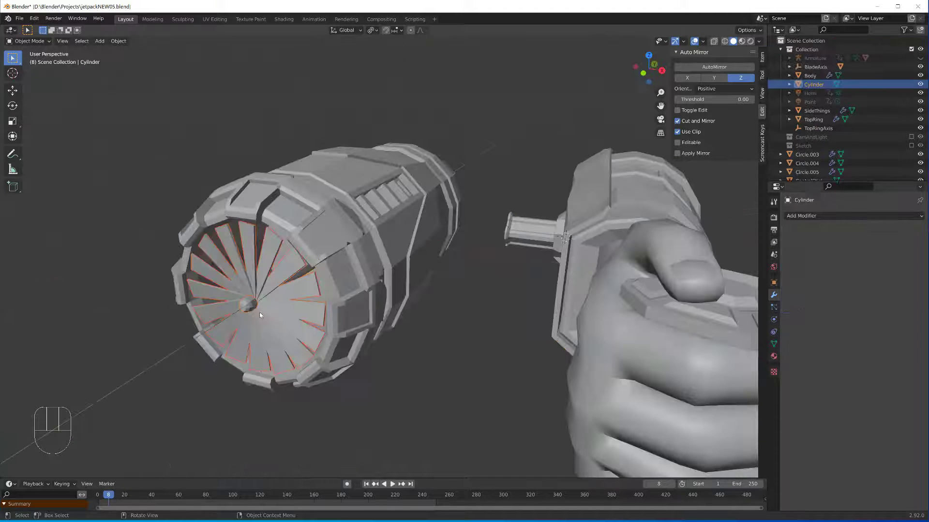
left_click(260, 266)
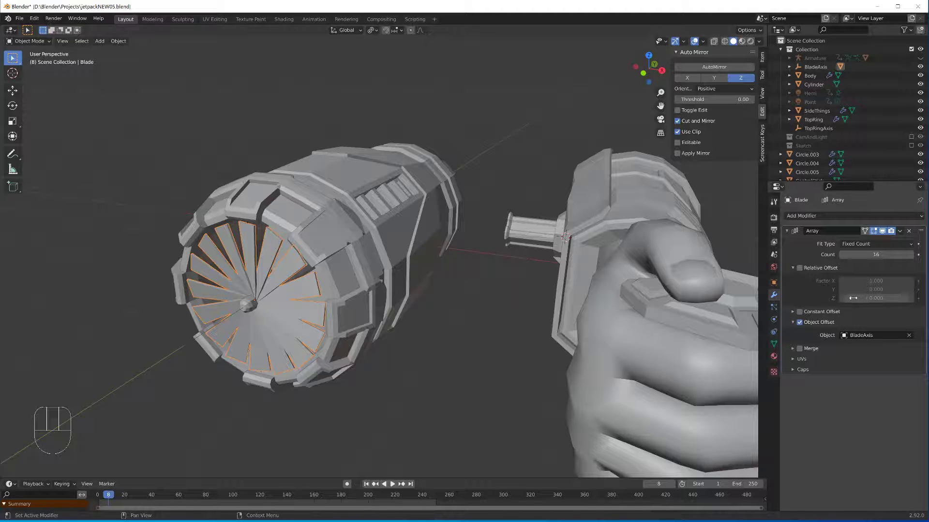
left_click(899, 231)
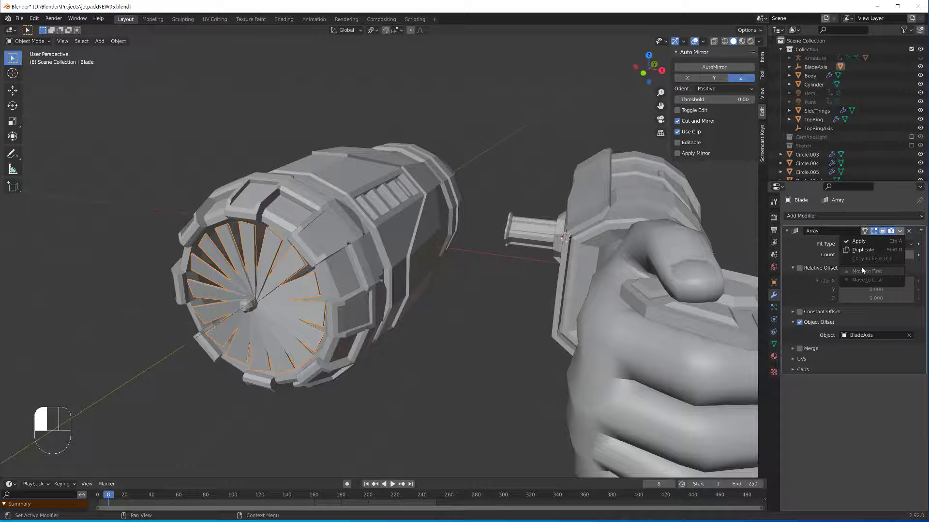
left_click(859, 241)
key("F5")
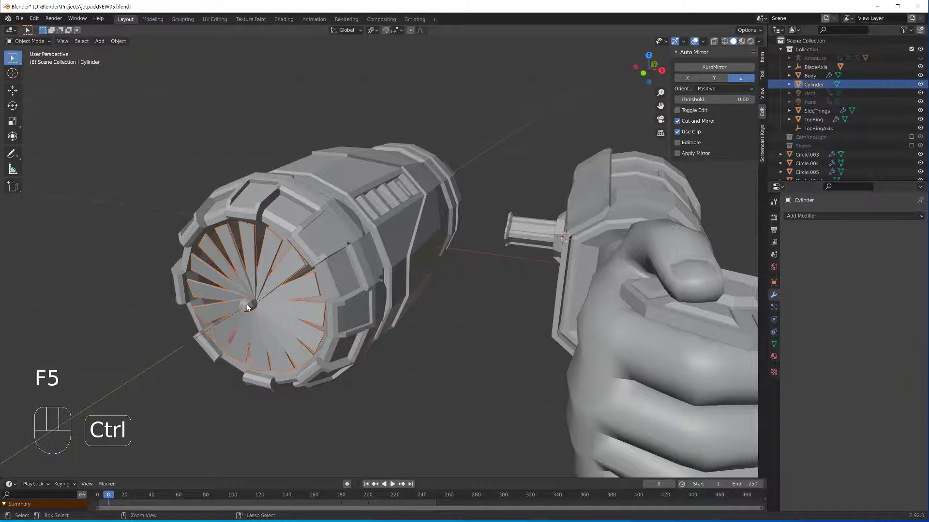
- Parent the Blade object to the central hub Cylinder using Object (Keep Transform)
key("ctrl+p")
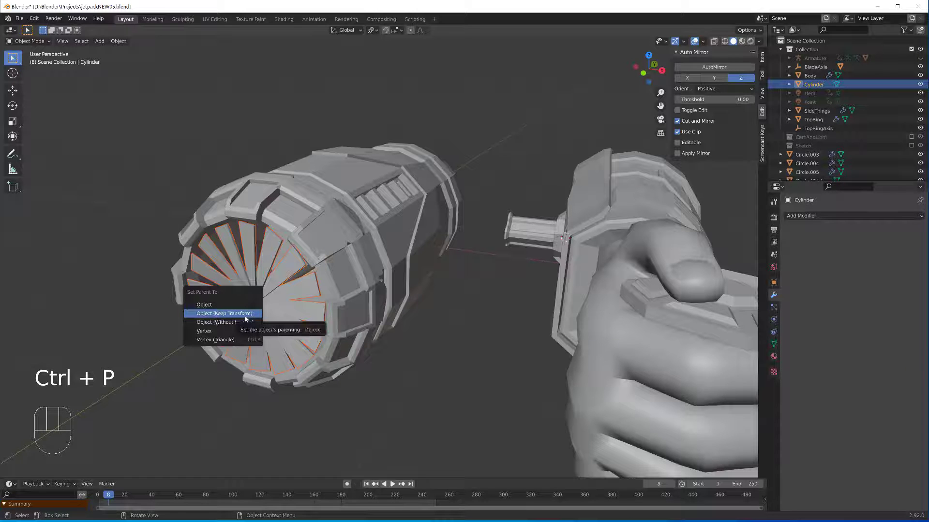
left_click(246, 314)
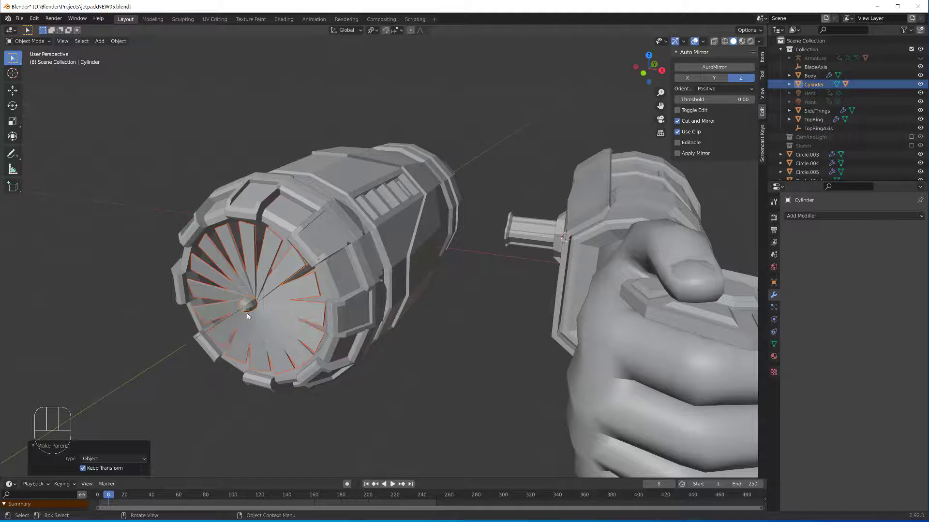
middle_click_drag(245, 358, 271, 348)
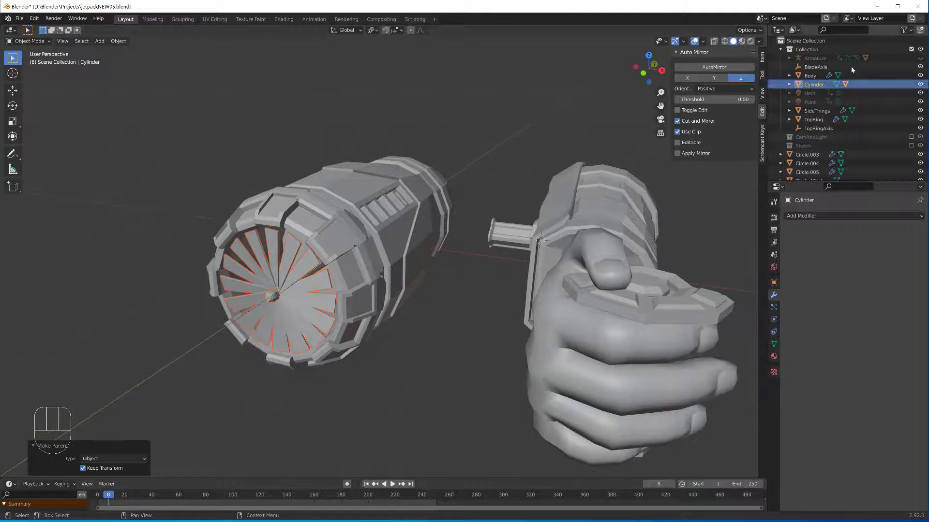
- Expand the hub Cylinder's hierarchy and rename the Cylinder object as Fan
left_click(789, 84)
left_click(817, 87)
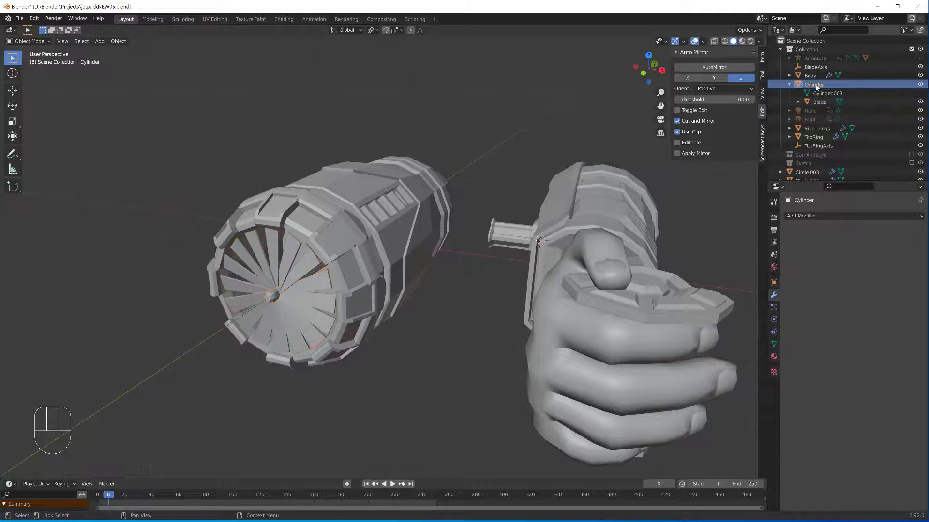
key("F2")
type("Fan")
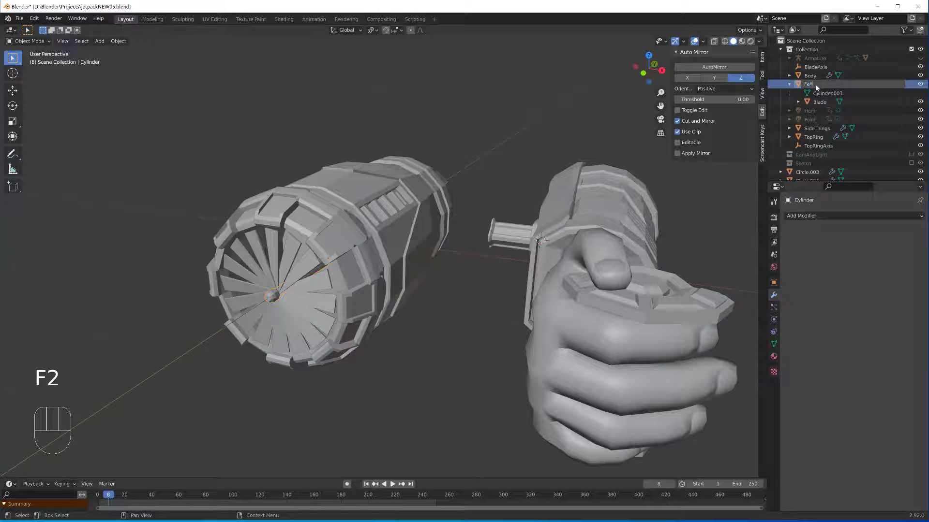
key("Return")
- Parent TopRing, Fan and SideThings to the jetpack's Body using Object (Keep Transform)
scroll(271, 316, "up", 2)
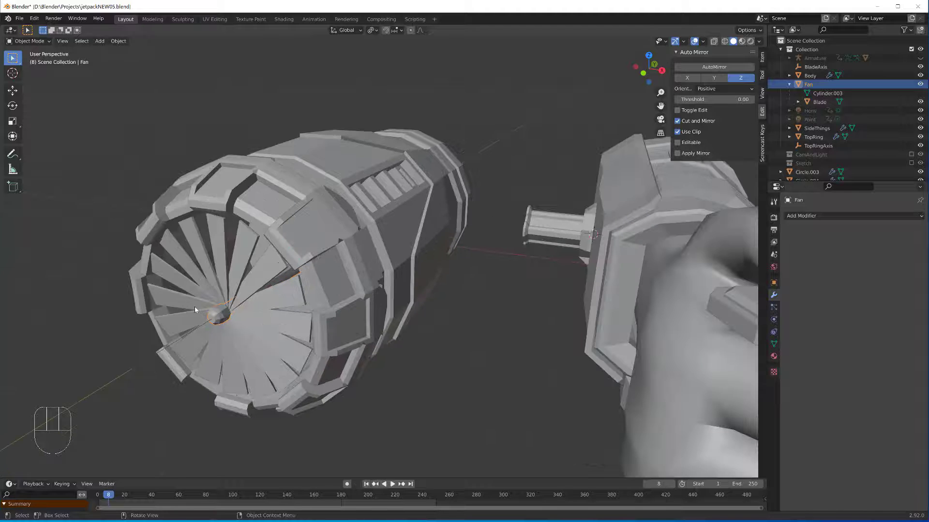
middle_click_drag(195, 307, 275, 288)
scroll(251, 297, "down", 2)
scroll(276, 287, "up", 2)
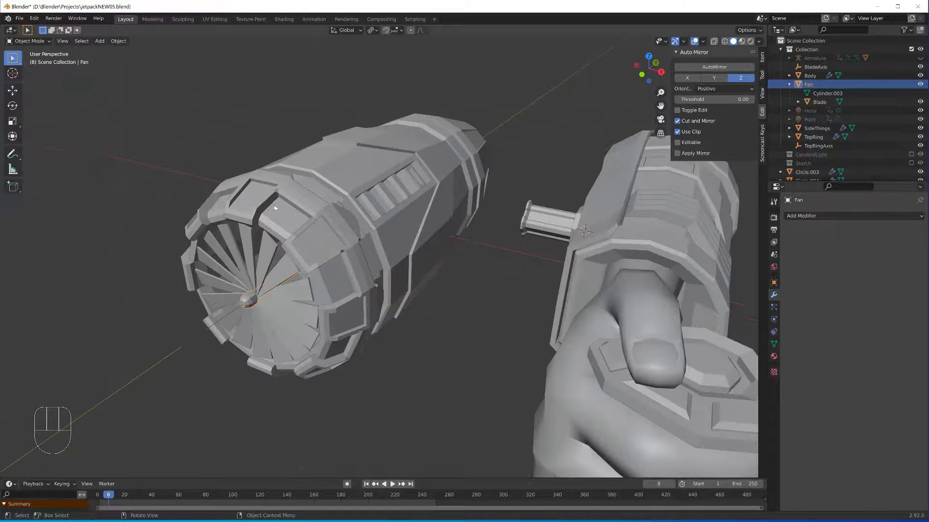
left_click(260, 199)
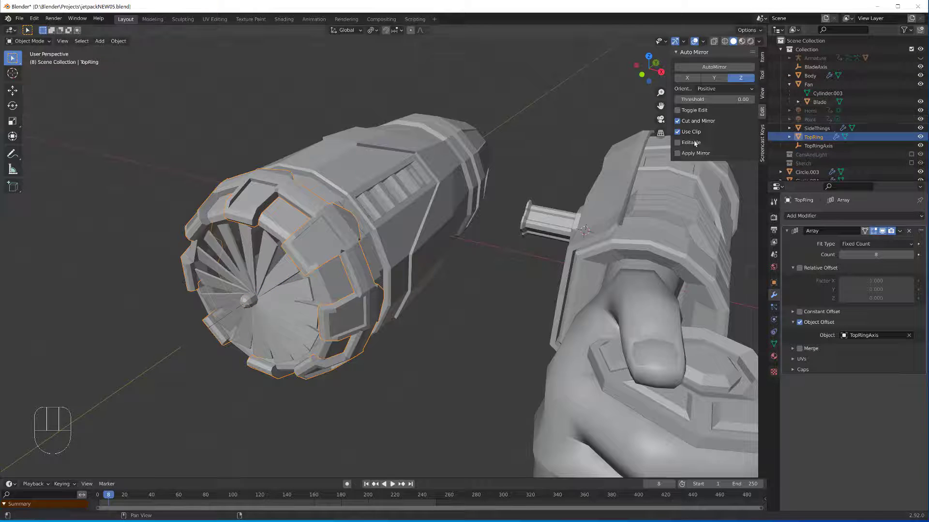
left_click(252, 303, "shift")
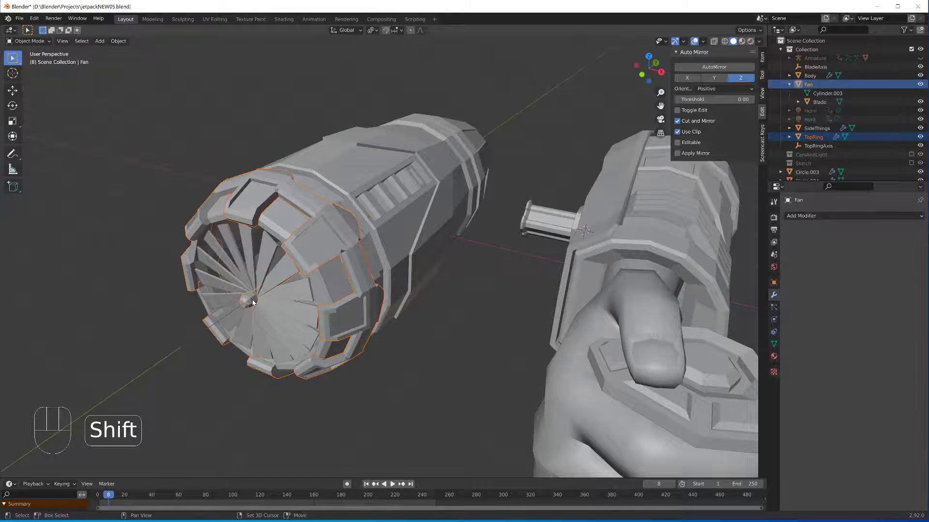
left_click(387, 199, "shift")
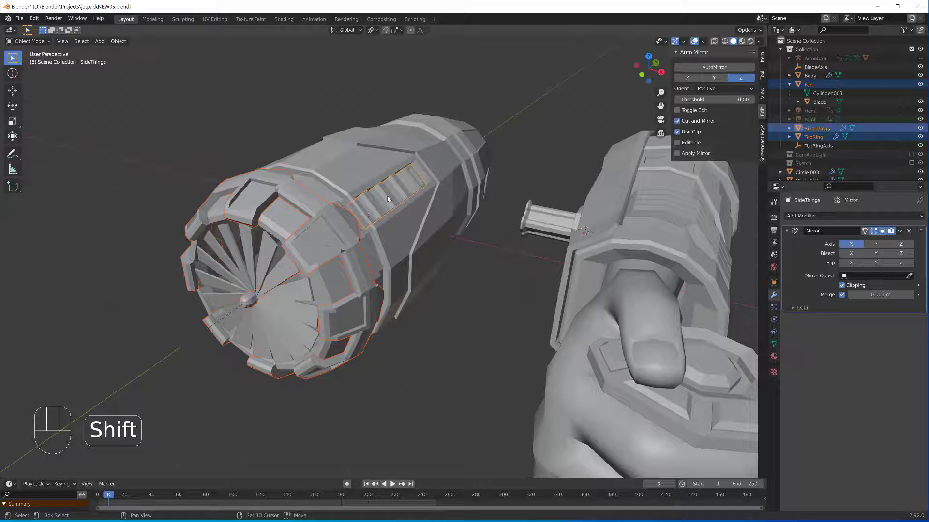
key("ctrl+p")
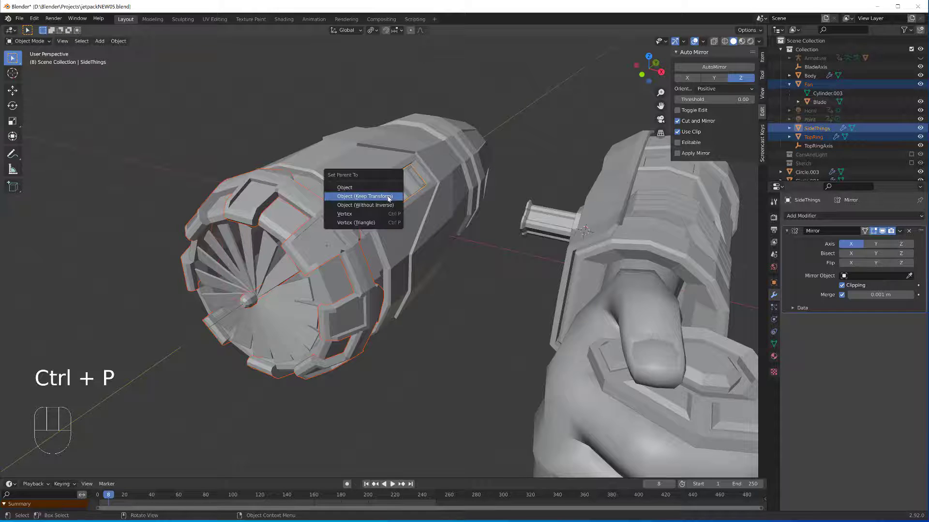
left_click(389, 197)
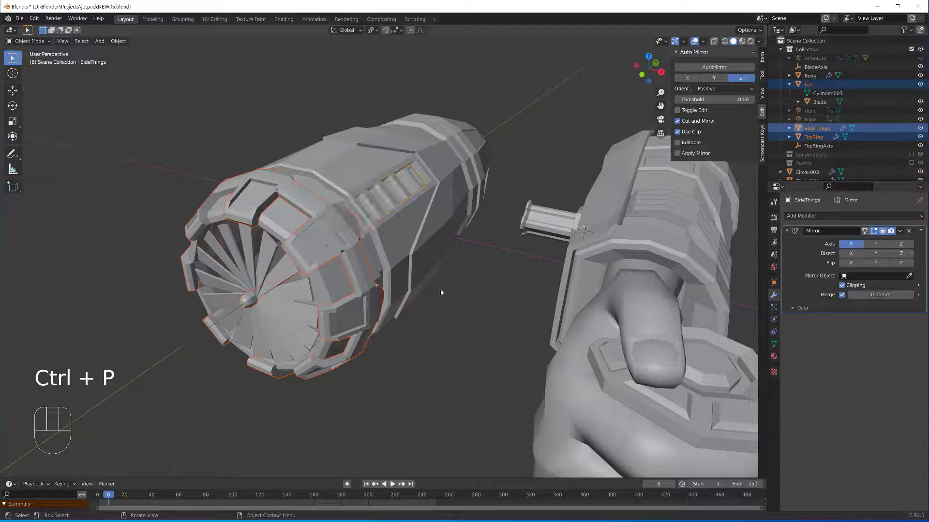
key("shift")
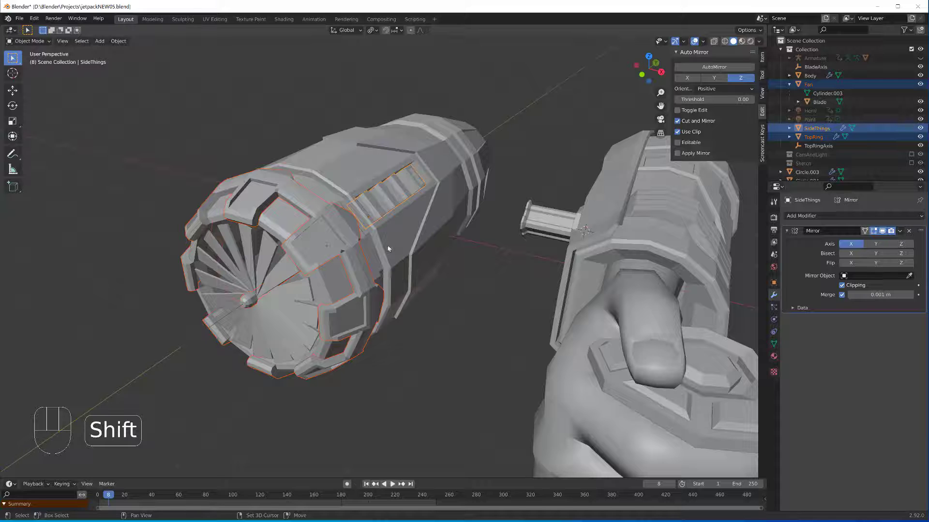
left_click(388, 249, "shift")
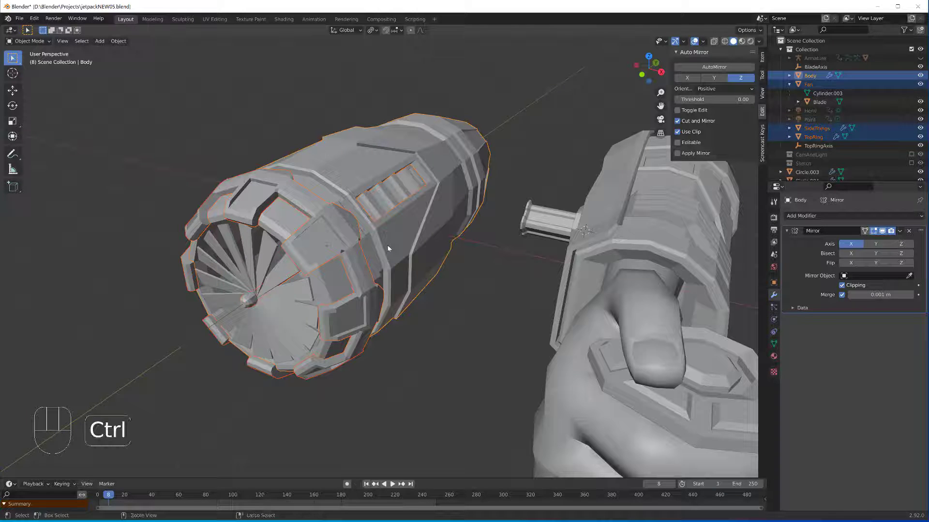
key("ctrl+p")
left_click(387, 245)
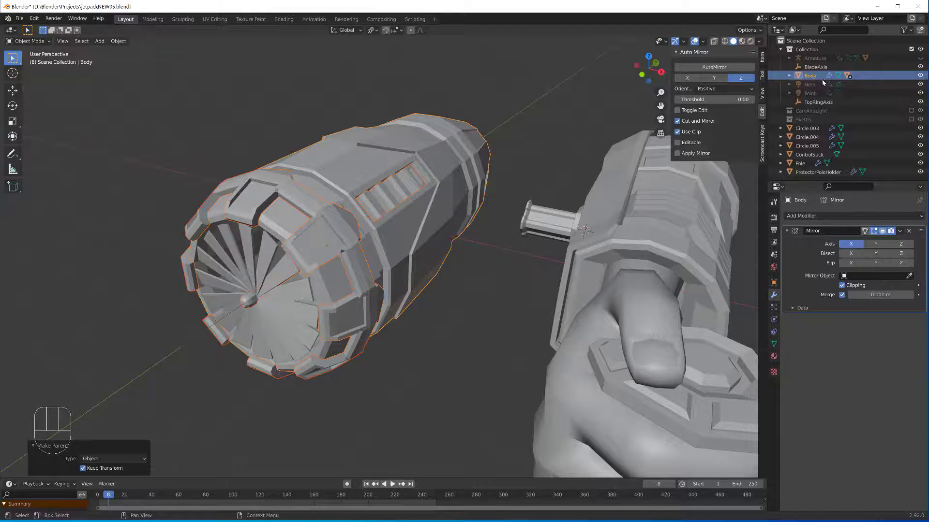
- Try moving the jetpack Body freely to check whether its parented parts follow, and undo the move
left_click(374, 162)
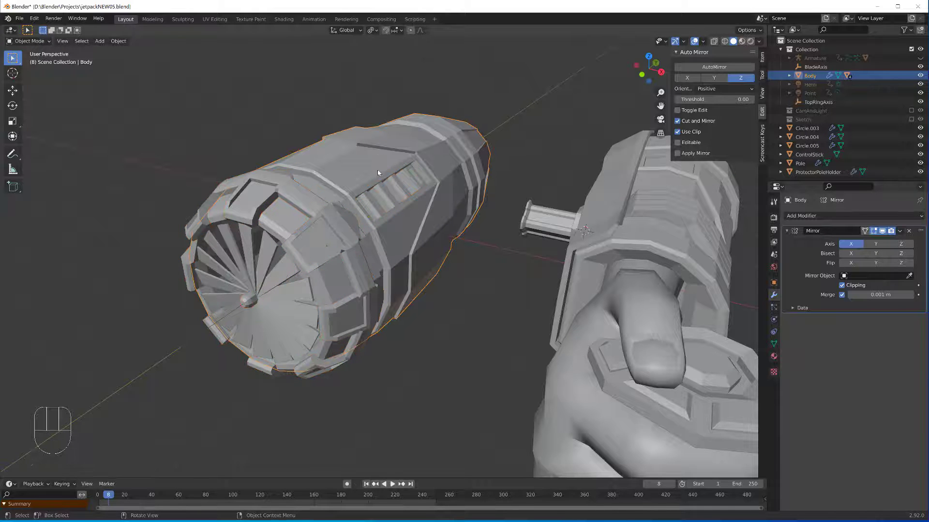
key("g")
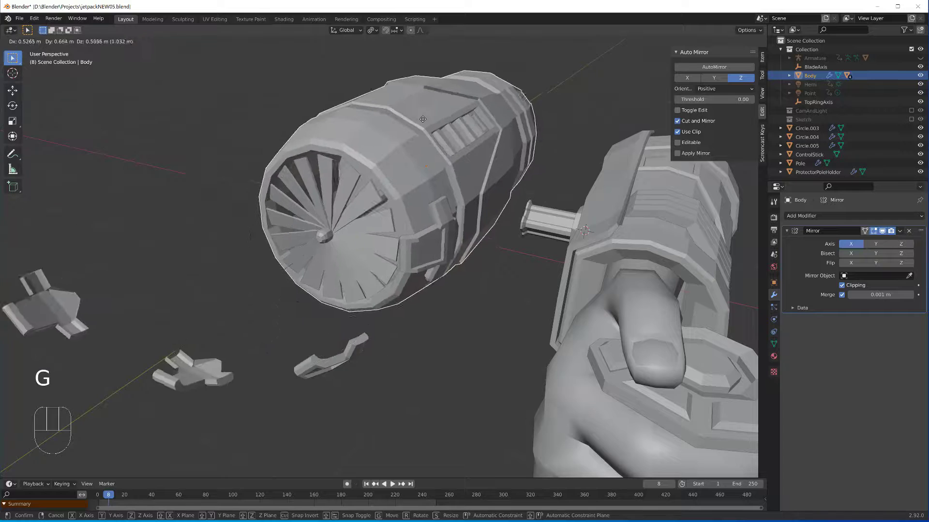
left_click(349, 179)
key("F5")
- Apply the Array modifier on the TopRing object at the front of the jetpack body
left_click(358, 275)
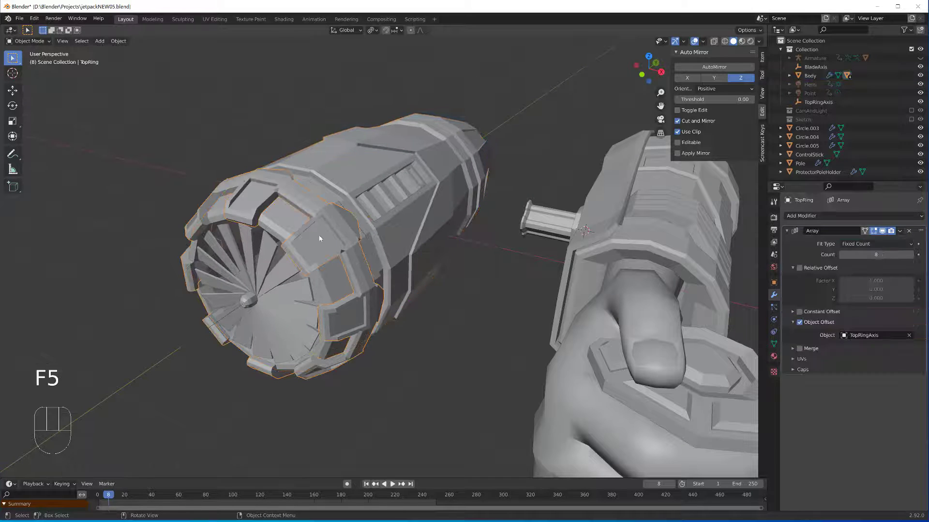
left_click(900, 232)
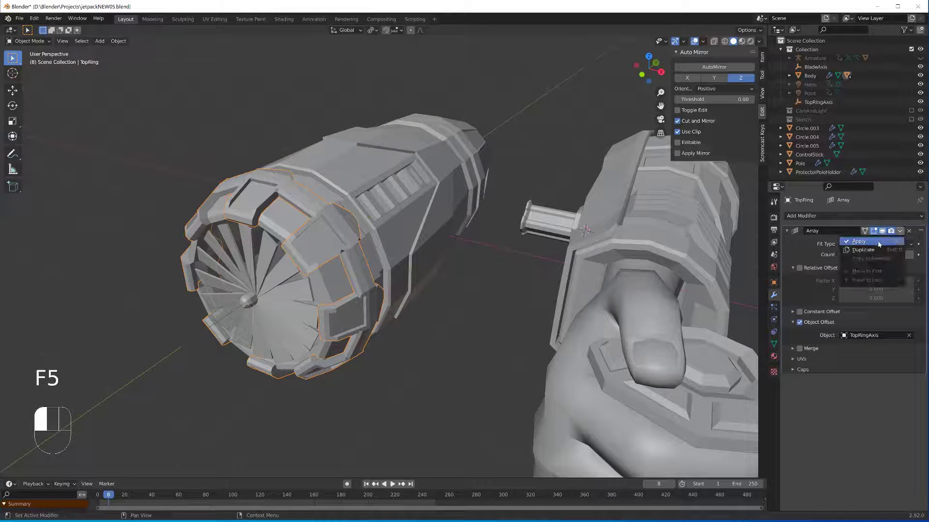
left_click(877, 242)
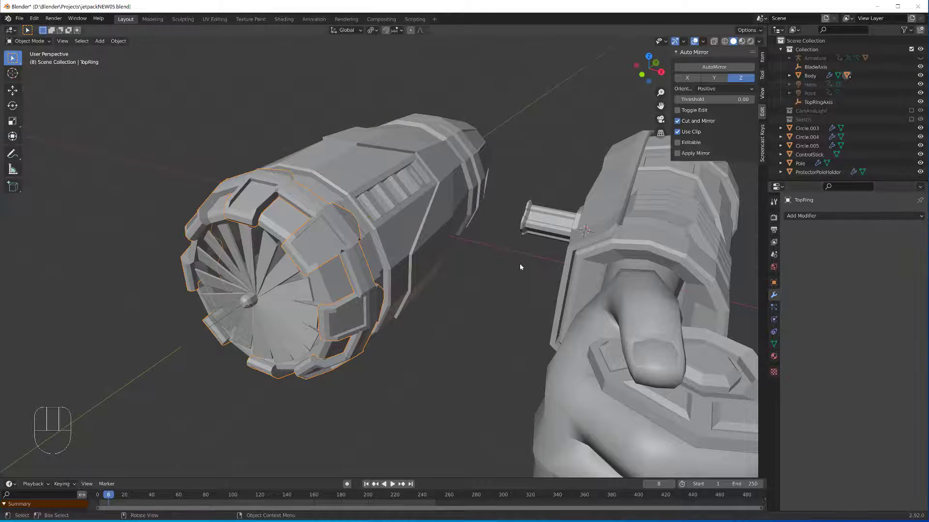
- Repeat the test move of the jetpack Body to check that TopRing follows it, and undo the move
left_click(352, 157)
key("g")
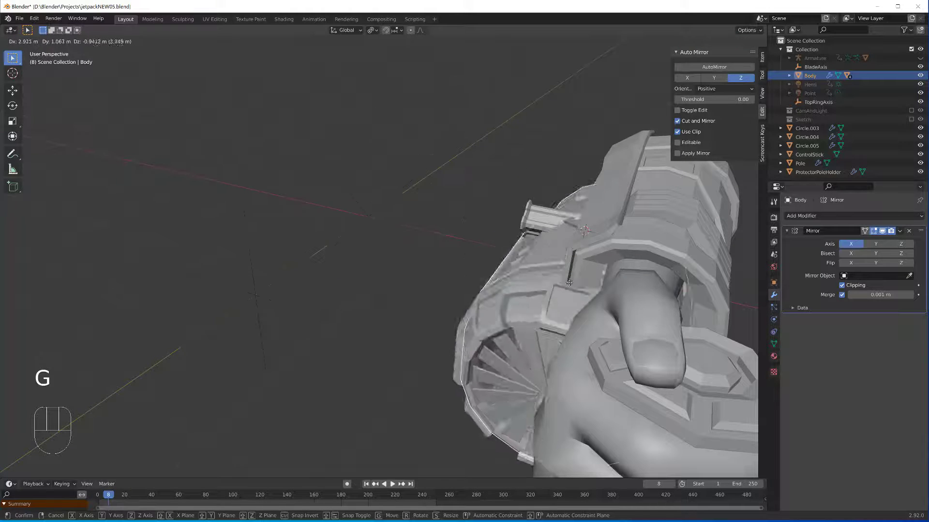
left_click(358, 212)
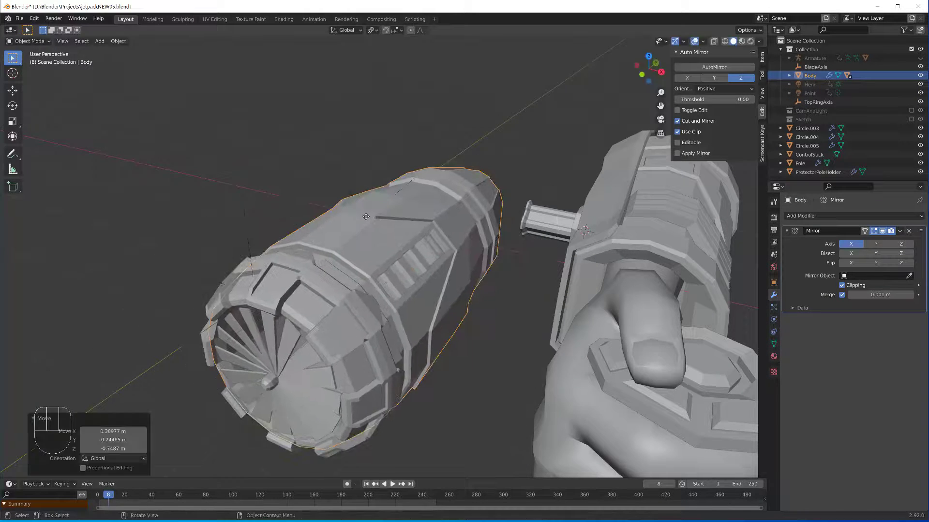
scroll(359, 290, "down", 3)
key("F5")
- Move the jetpack Body about 1.45 m along the global Y axis, toward the rear of the arm
middle_click_drag(360, 310, 394, 315)
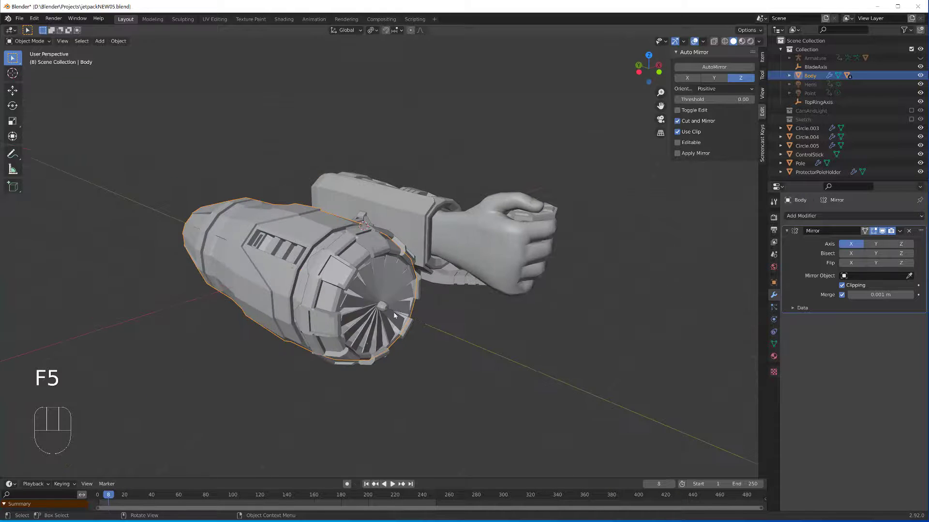
middle_click_drag(328, 325, 248, 302)
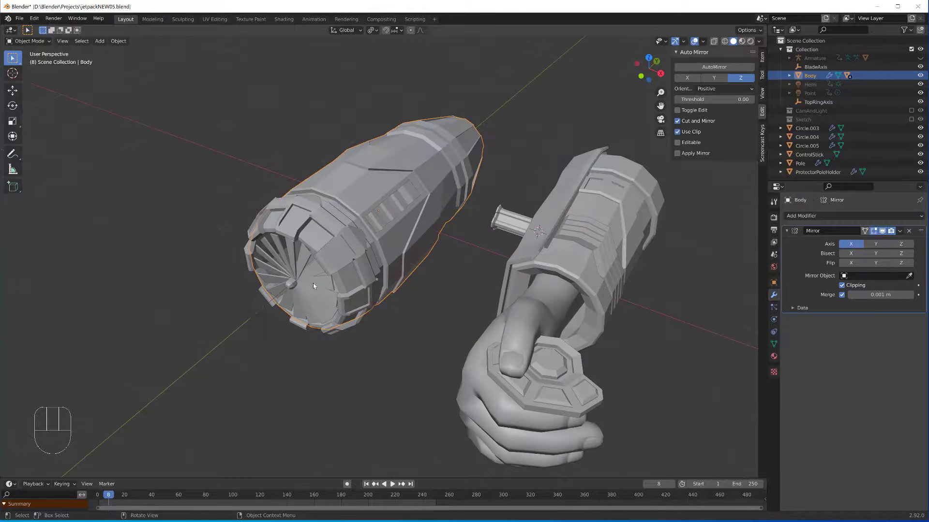
scroll(316, 290, "down", 2)
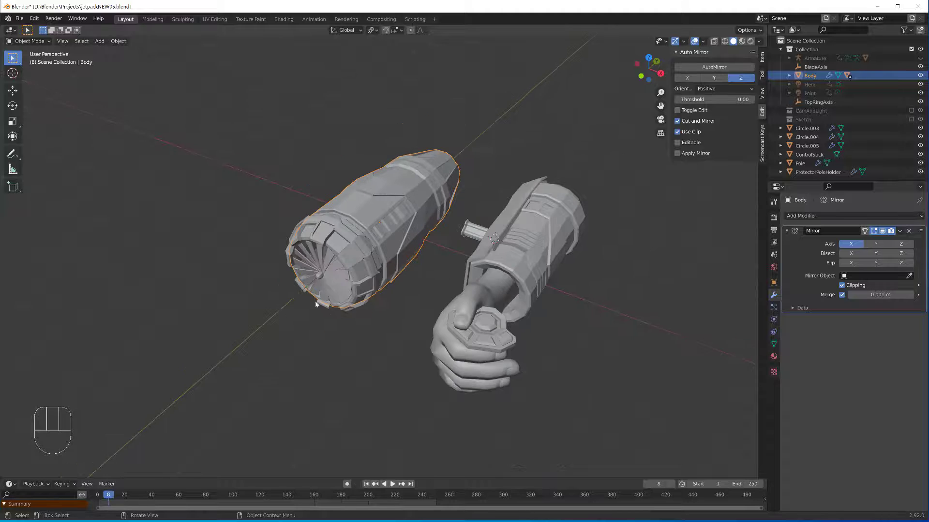
middle_click_drag(320, 305, 422, 337, "shift")
middle_click_drag(421, 337, 363, 372)
left_click(388, 269)
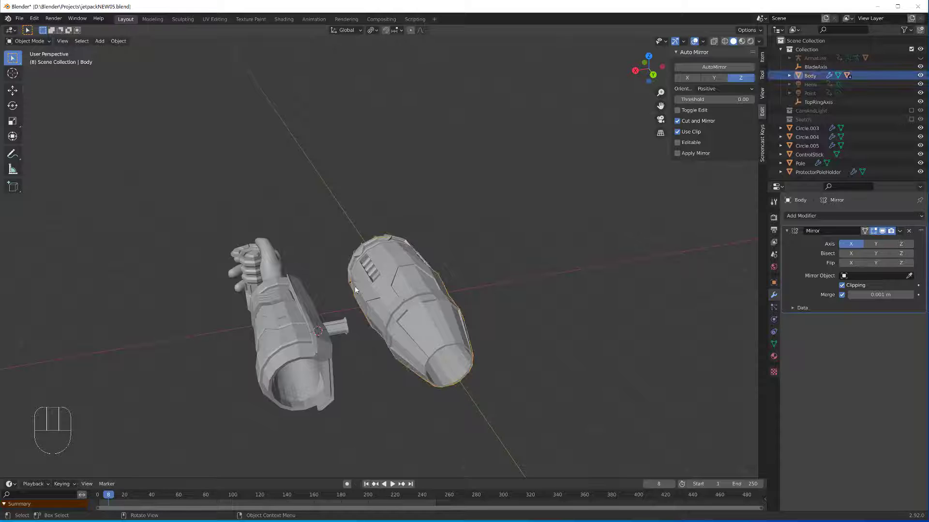
middle_click_drag(387, 269, 396, 360)
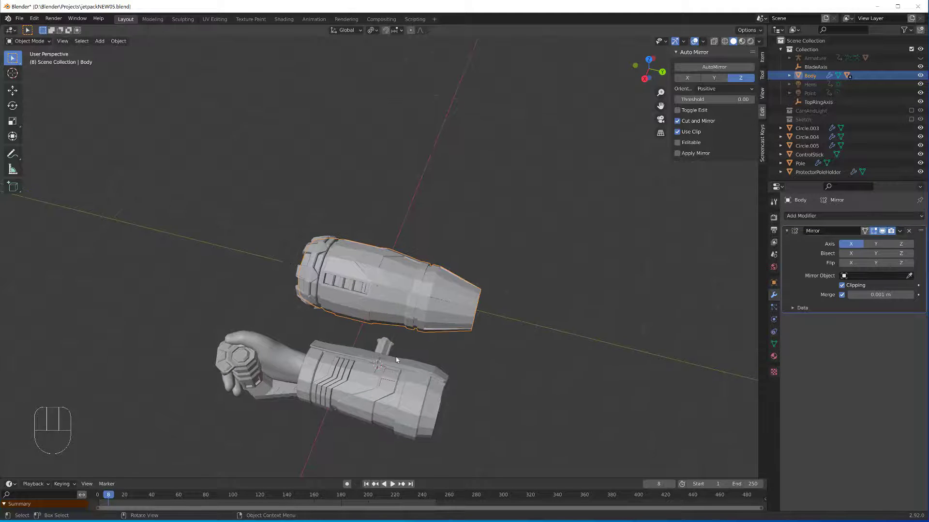
key("g")
left_click(408, 365)
key("F5")
key("g")
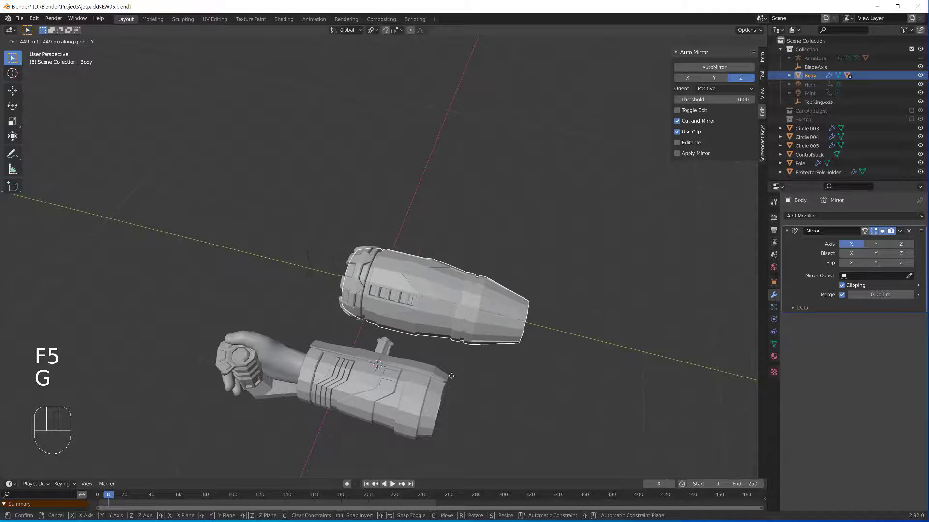
left_click(450, 375)
- Check the object names of the forearm protector, hand and control stick, expanding the Armature hierarchy to find the hand
middle_click_drag(456, 382, 314, 367)
left_click(291, 322)
scroll(234, 365, "up", 3)
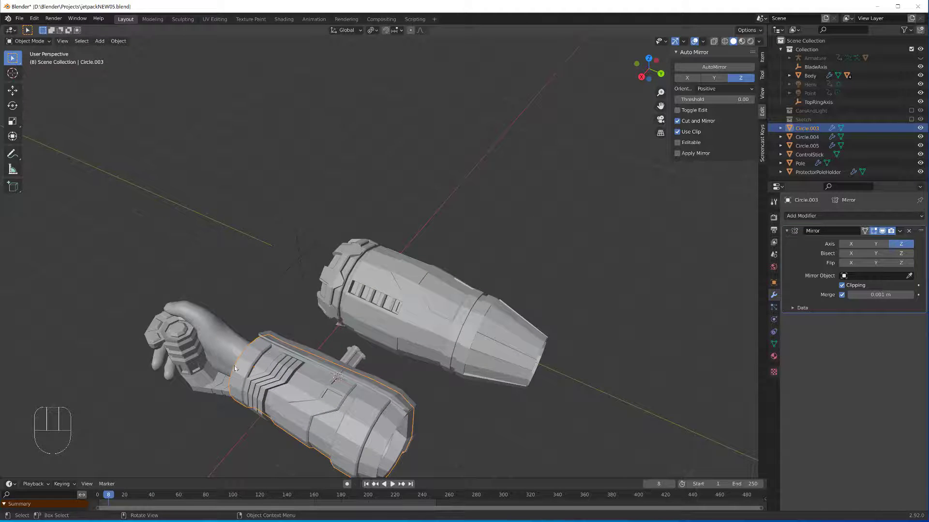
middle_click_drag(234, 365, 297, 284, "shift")
left_click(289, 250)
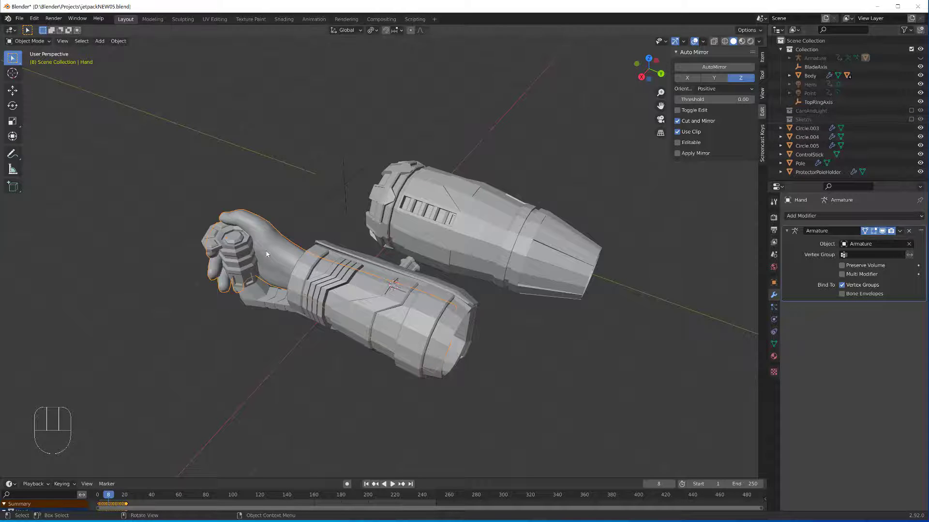
left_click(790, 58)
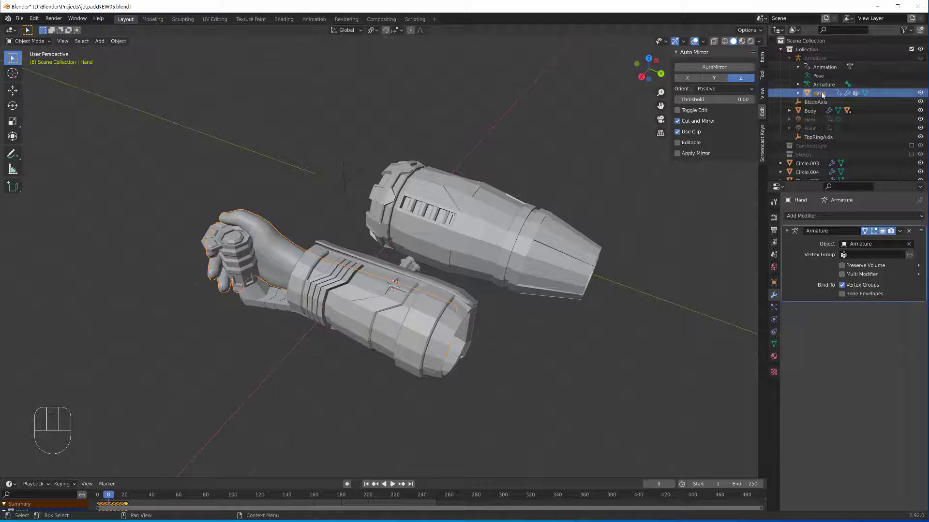
middle_click_drag(244, 386, 273, 329)
left_click(271, 323)
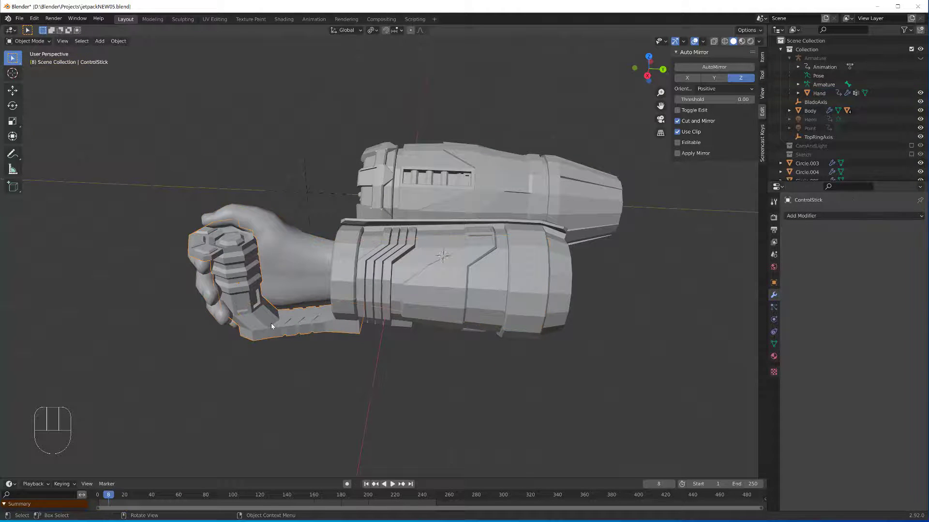
- Rename Circle.004, the ribbed detail on the forearm protector, as ProtectorDeco
left_click(378, 269)
scroll(847, 121, "down", 3)
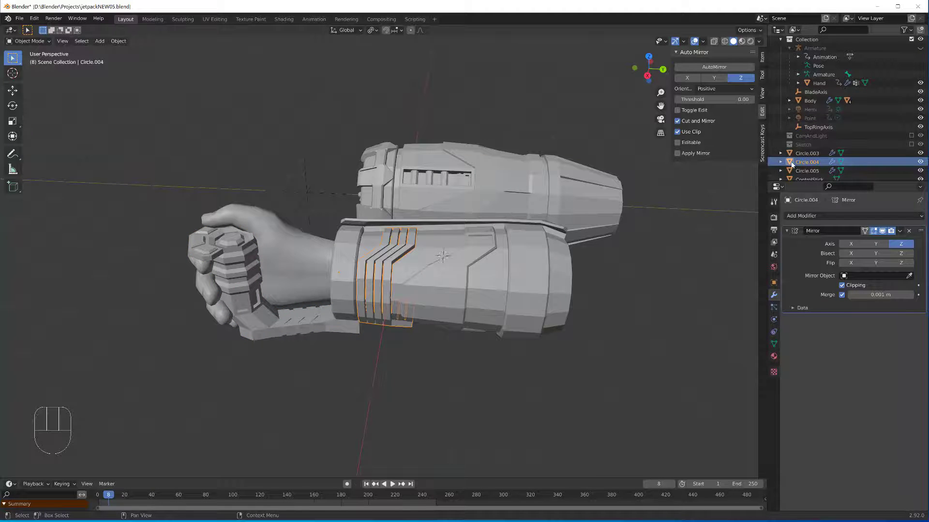
left_click(773, 282)
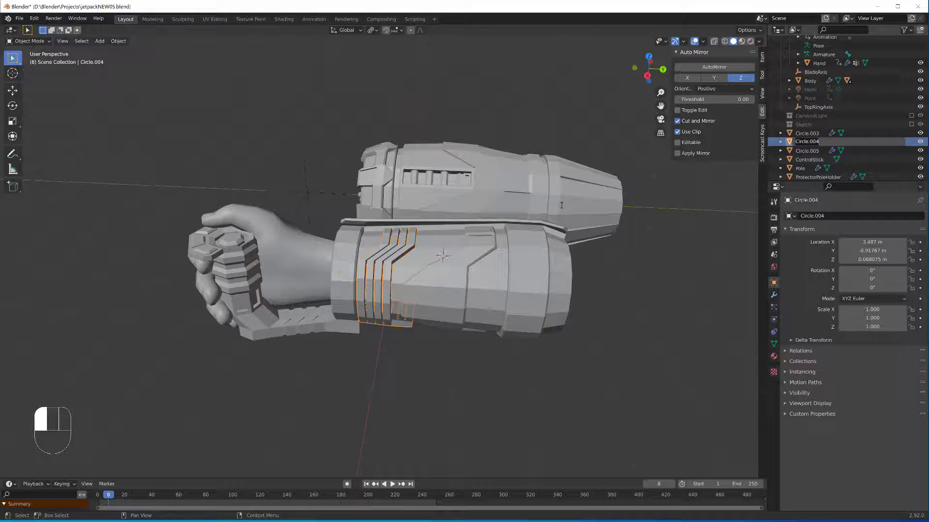
type("P")
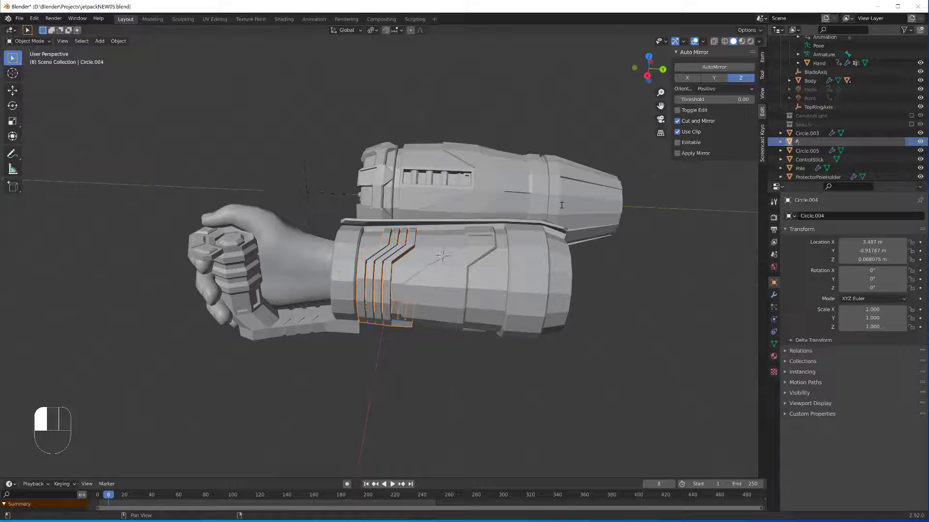
type("rotectpor")
key("BackSpace")
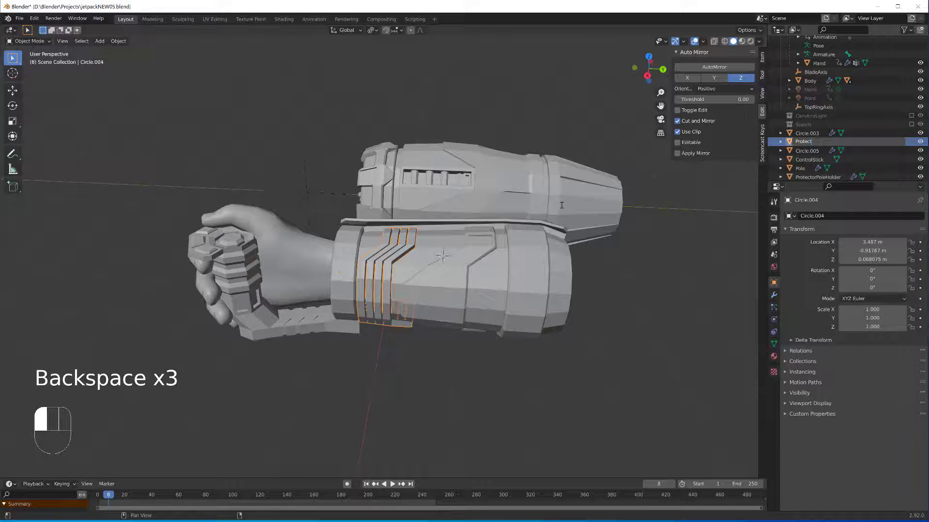
type("Deco")
left_click(561, 205)
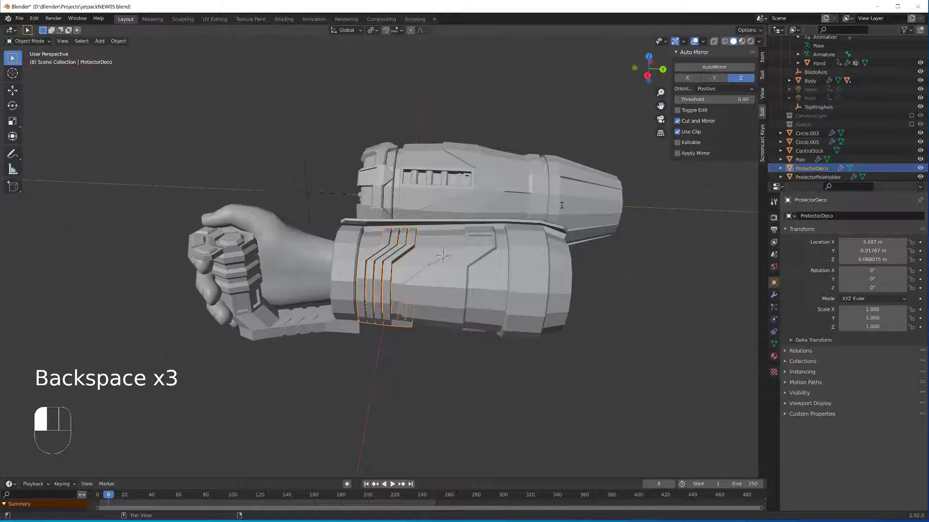
- Rename Circle.003, the main forearm guard, as Protector
left_click(341, 262)
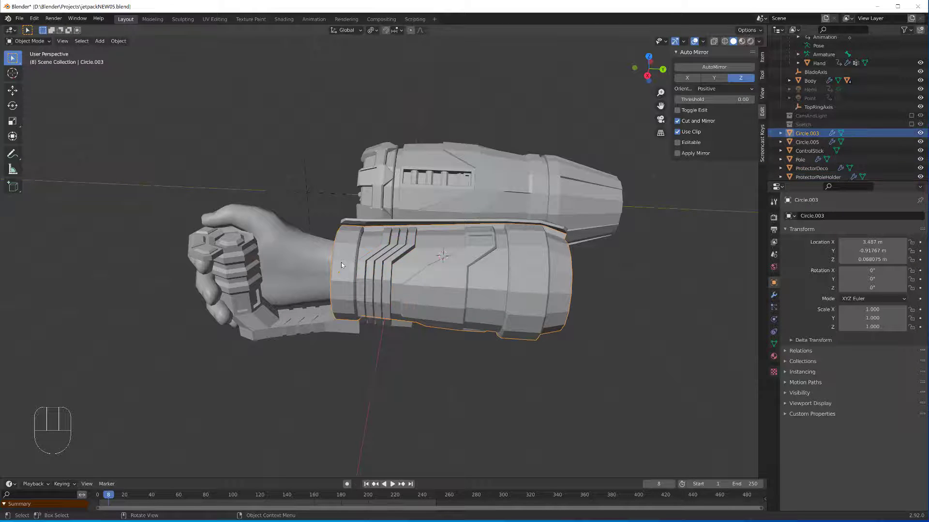
double_click(808, 133)
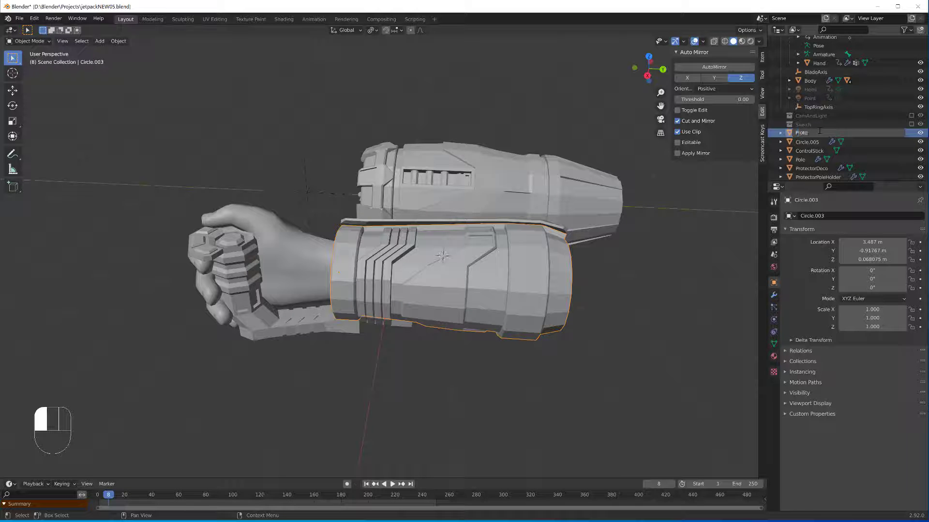
type("Protector")
key("Return")
- Rename Circle.005, the plate along the inner side of the forearm guard, as ProtectorShield
middle_click_drag(368, 261, 325, 284)
left_click(284, 281)
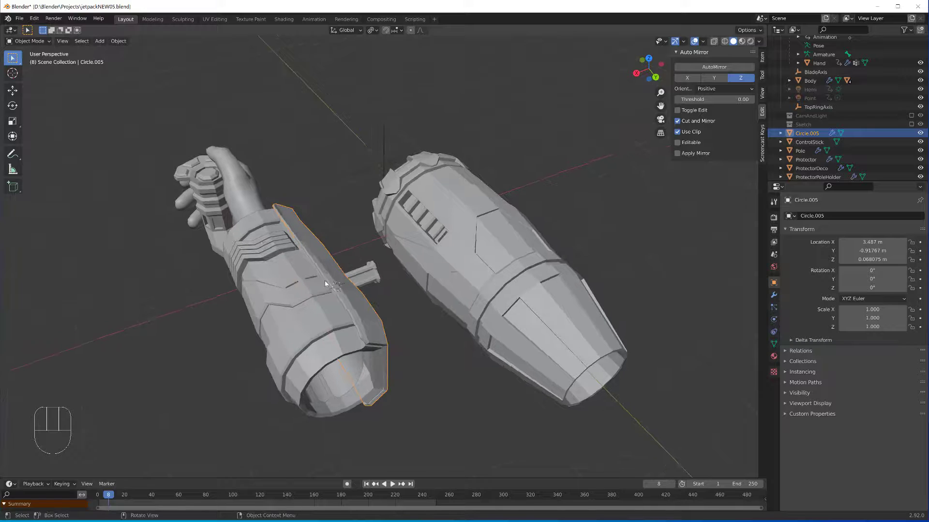
key("F2")
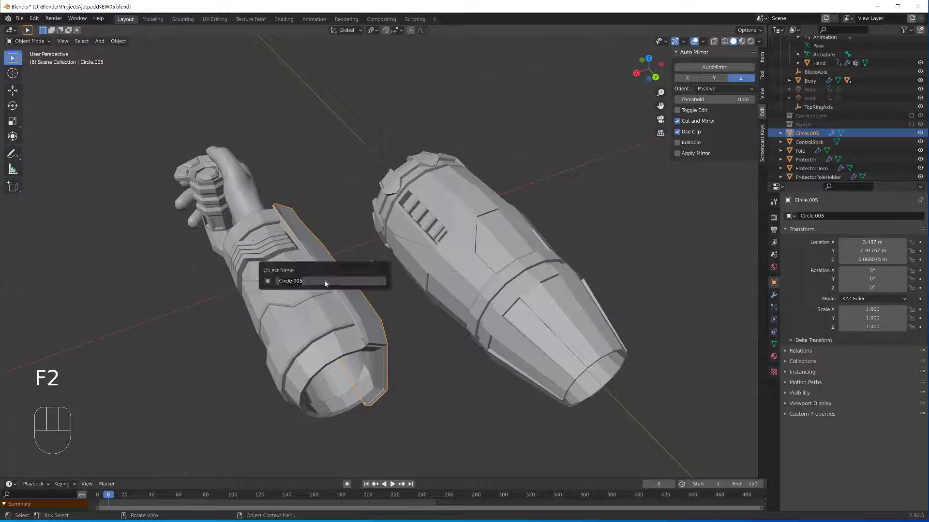
type("ProtectorShield")
key("Return")
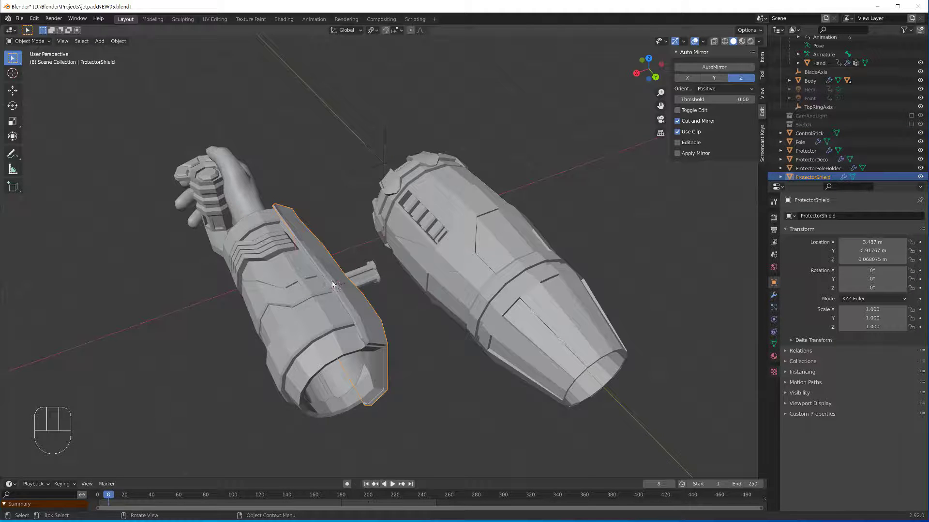
middle_click_drag(333, 285, 315, 312)
scroll(278, 298, "up", 3)
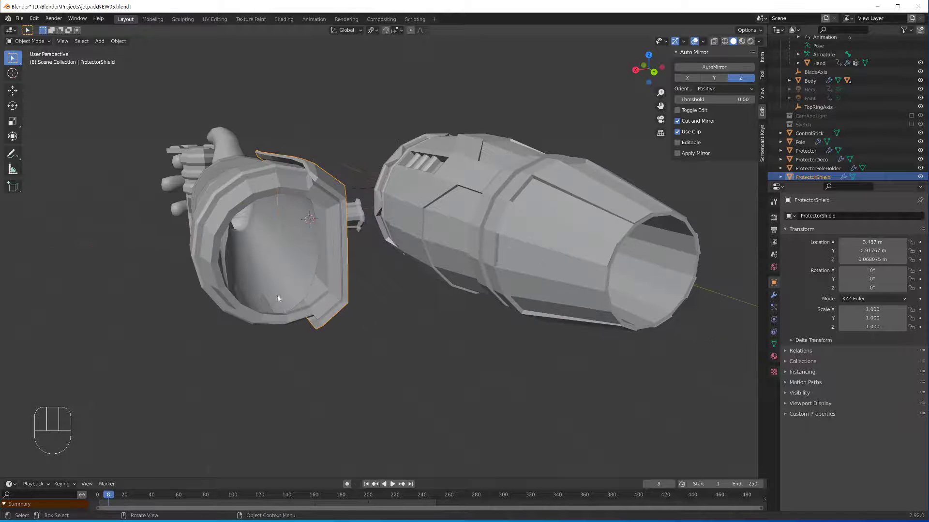
left_click(209, 286)
middle_click_drag(209, 286, 281, 330)
key("Tab")
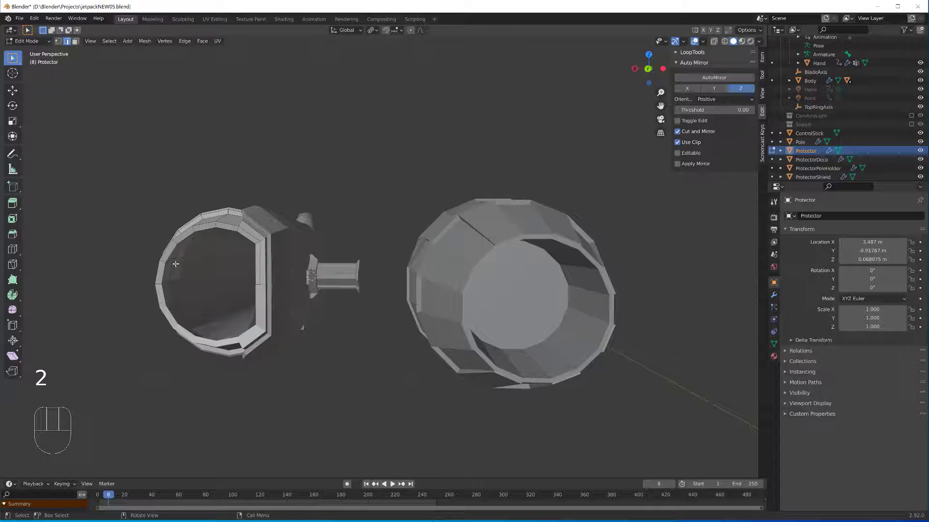
key("alt")
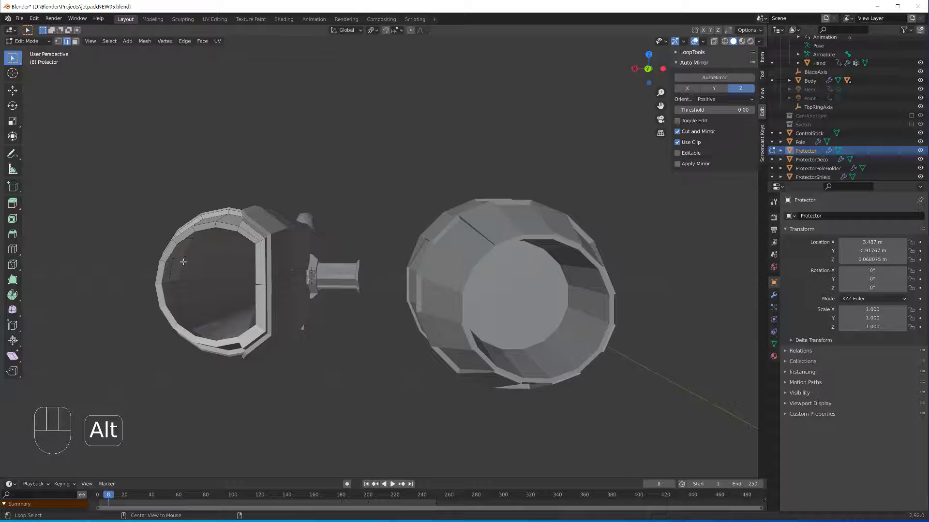
middle_click_drag(184, 261, 312, 337)
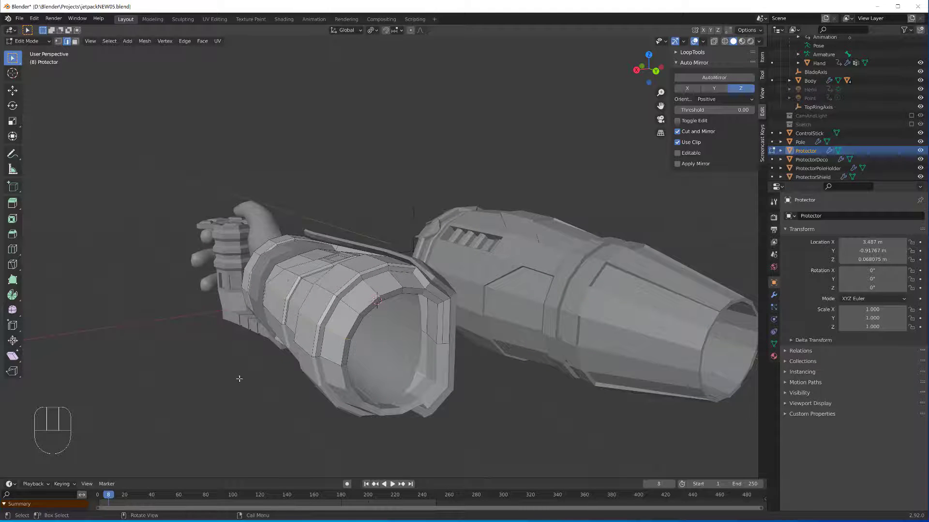
key("Tab")
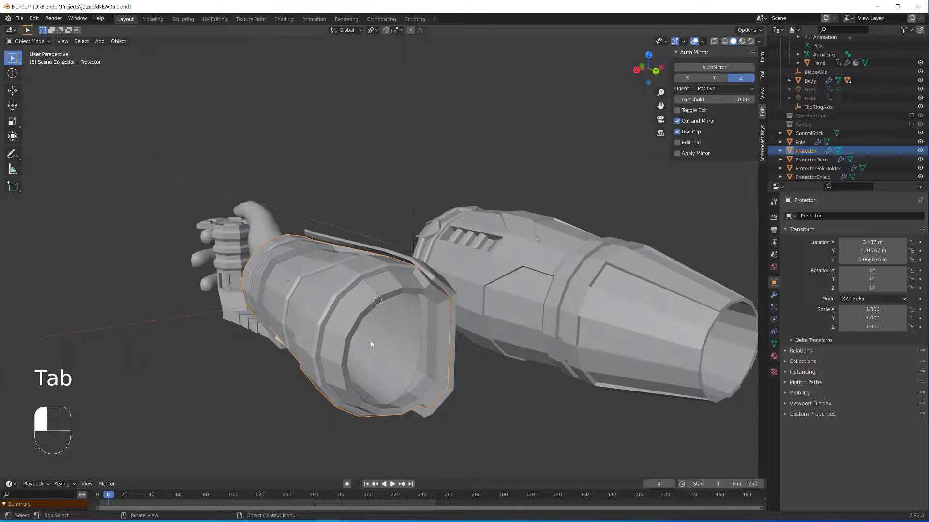
- Move the open end loop of the Hand mesh about 0.45 m along negative Y, deeper inside the forearm protector
left_click(371, 341)
middle_click_drag(370, 341, 309, 368)
key("Tab")
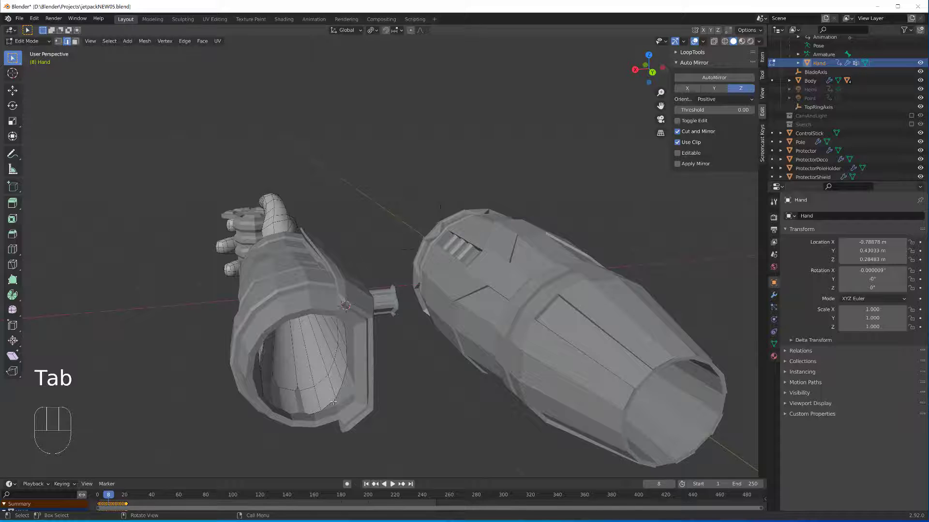
key("2")
left_click(333, 401, "alt")
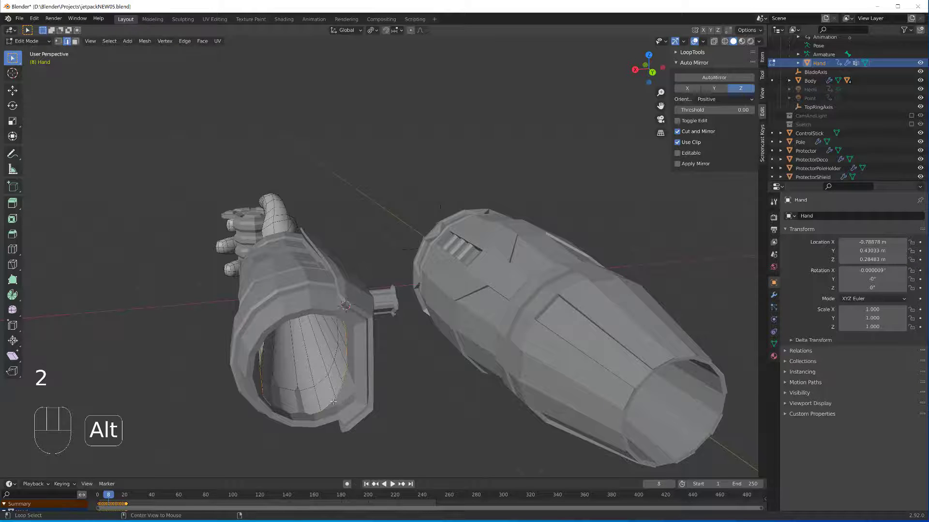
middle_click_drag(336, 402, 354, 403)
key("g")
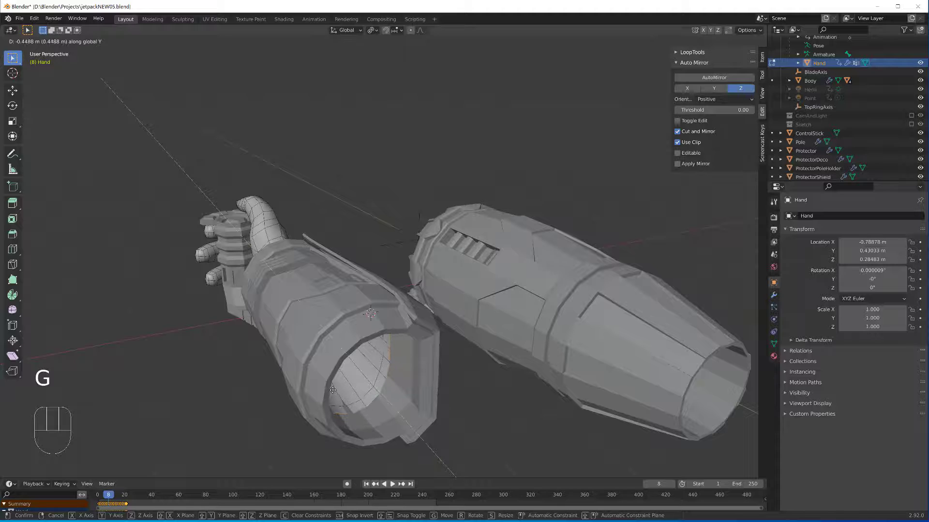
left_click(329, 390)
left_click(268, 410)
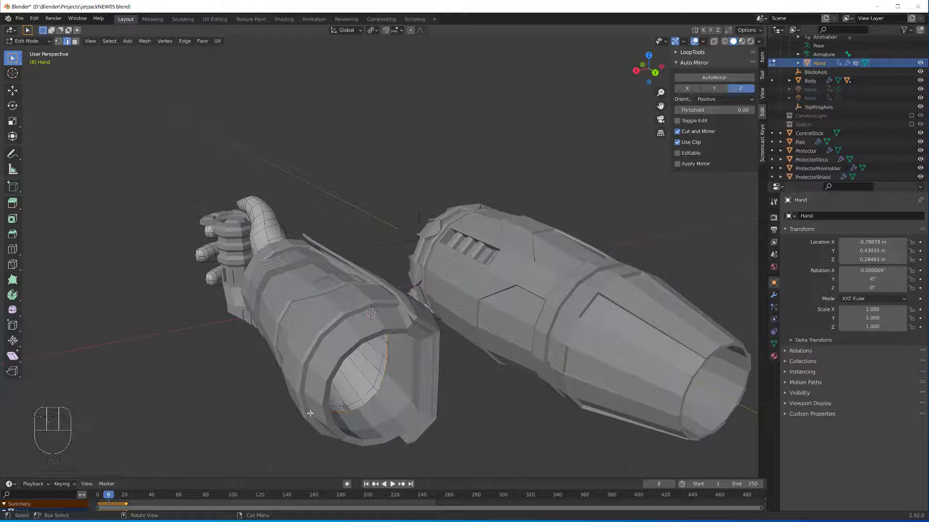
key("Tab")
- Fill the selected edge loop inside the Protector's rear opening with a face, closing off the forearm guard
left_click(382, 417)
key("Tab")
middle_click_drag(382, 417, 378, 404)
middle_click_drag(388, 313, 415, 310)
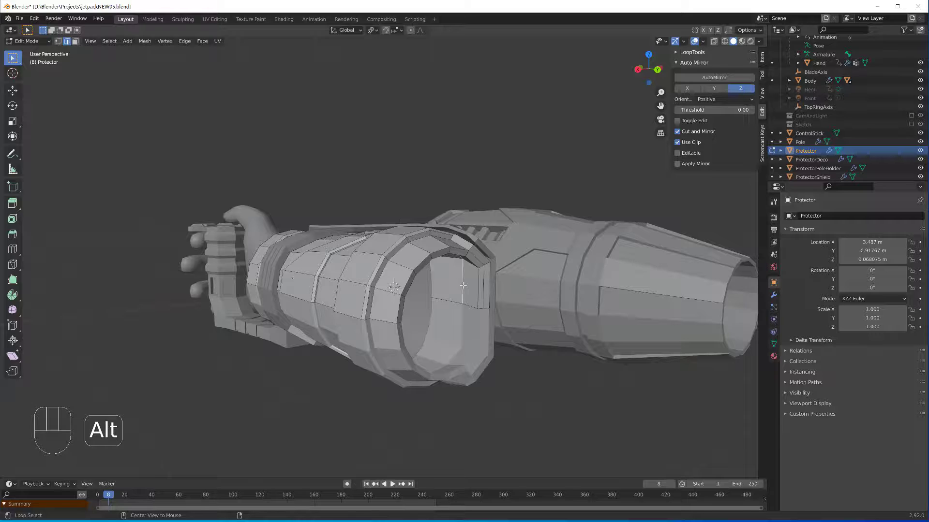
middle_click_drag(463, 286, 279, 334, "alt")
key("f")
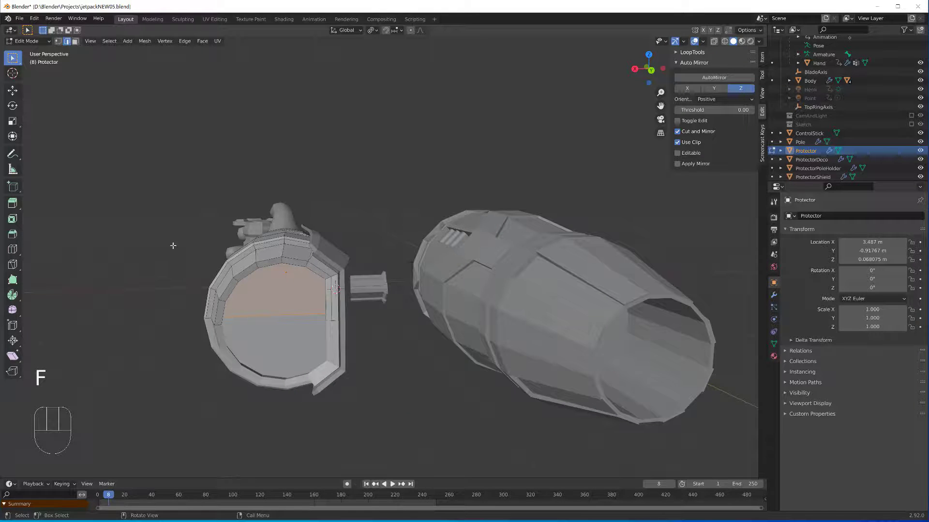
middle_click_drag(153, 252, 363, 352, "alt")
middle_click_drag(412, 395, 396, 385, "shift")
scroll(345, 345, "up", 1)
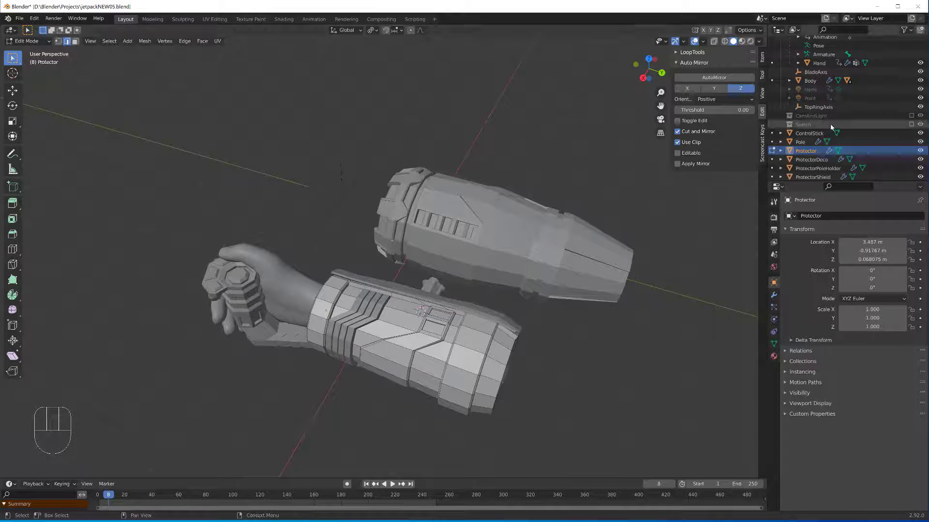
scroll(830, 123, "up", 1)
scroll(818, 155, "up", 4)
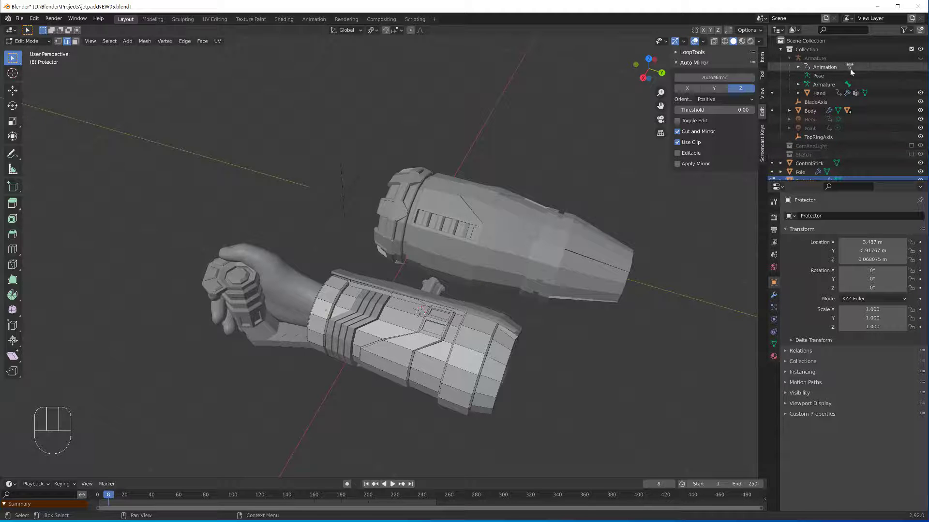
key("Tab")
- Parent ControlStick, ProtectorDeco, Protector, ProtectorShield and ProtectorPoleHolder to Hand using Object (Keep Transform)
scroll(469, 439, "down", 1)
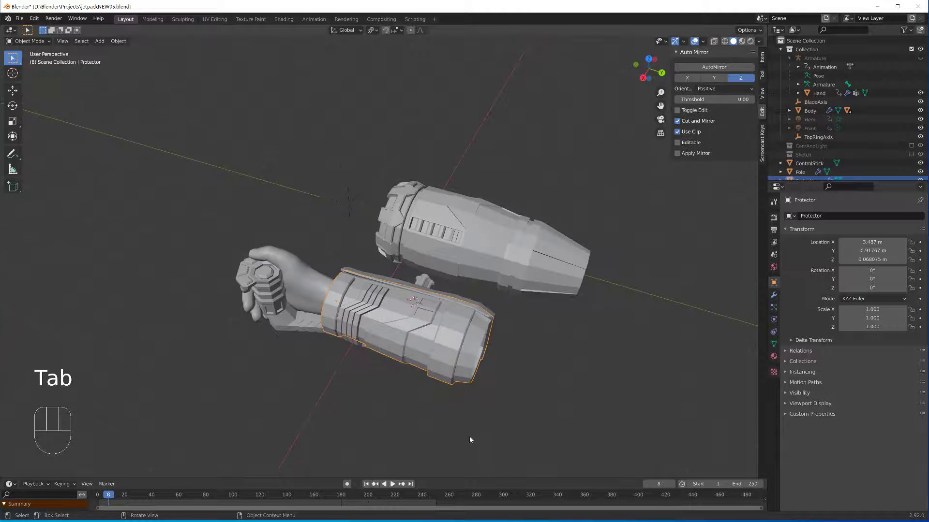
scroll(344, 422, "up", 2)
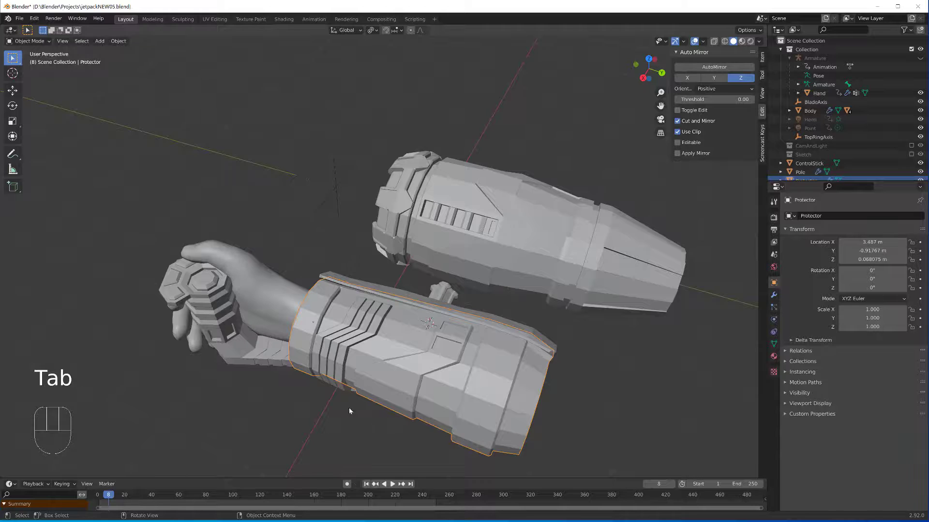
middle_click_drag(349, 410, 293, 385)
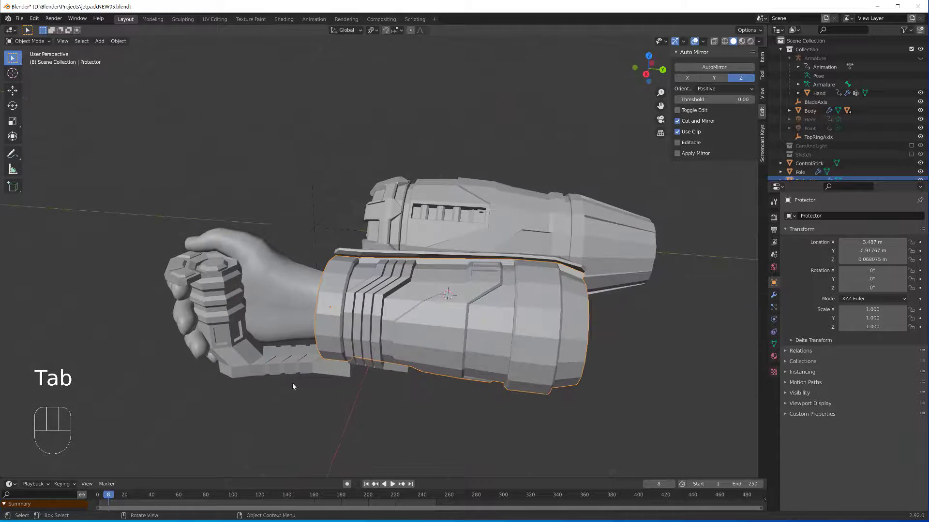
left_click(368, 323)
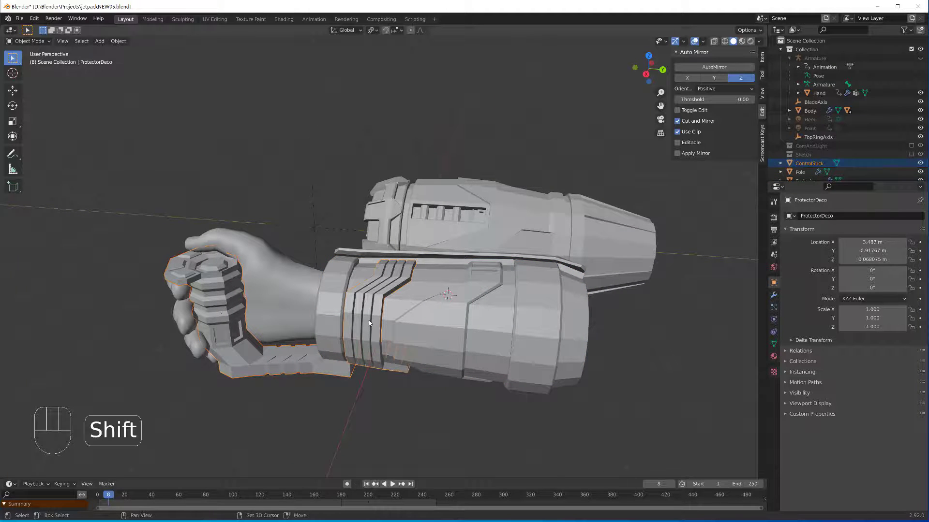
left_click(334, 302, "shift")
middle_click_drag(333, 301, 351, 325)
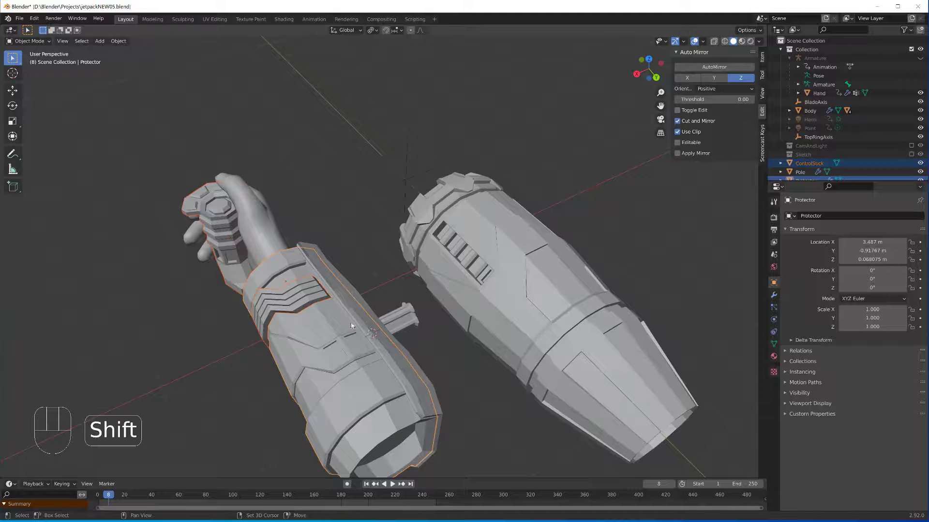
left_click(346, 284, "shift")
middle_click_drag(346, 284, 287, 293)
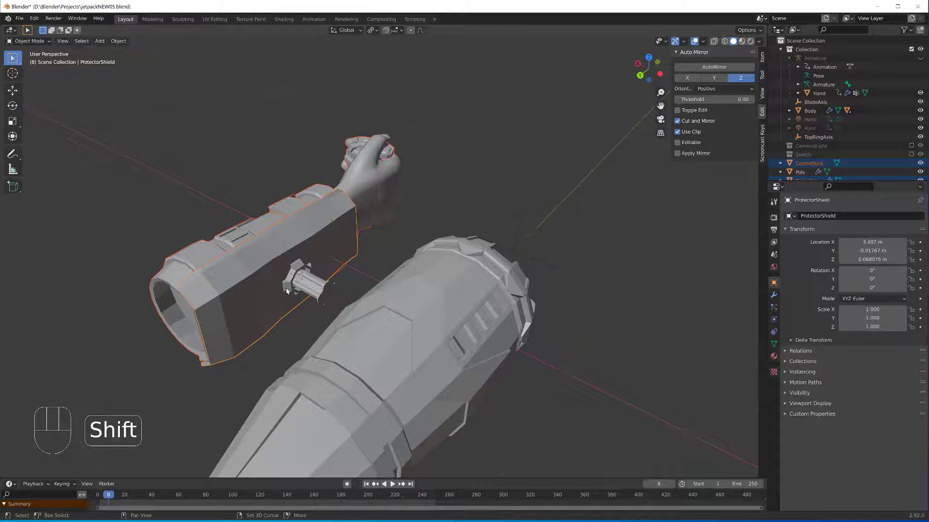
left_click(286, 288, "shift")
middle_click_drag(264, 265, 233, 274)
left_click(273, 290, "shift")
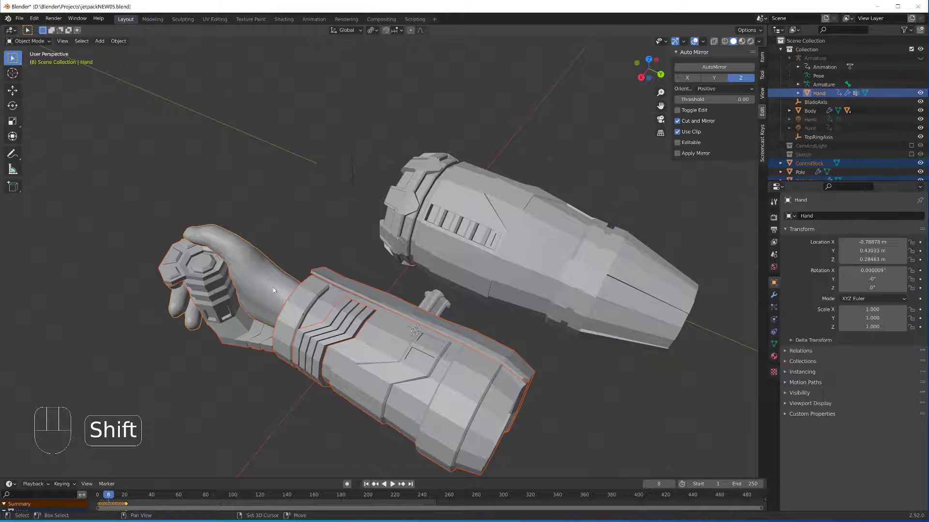
key("ctrl+p")
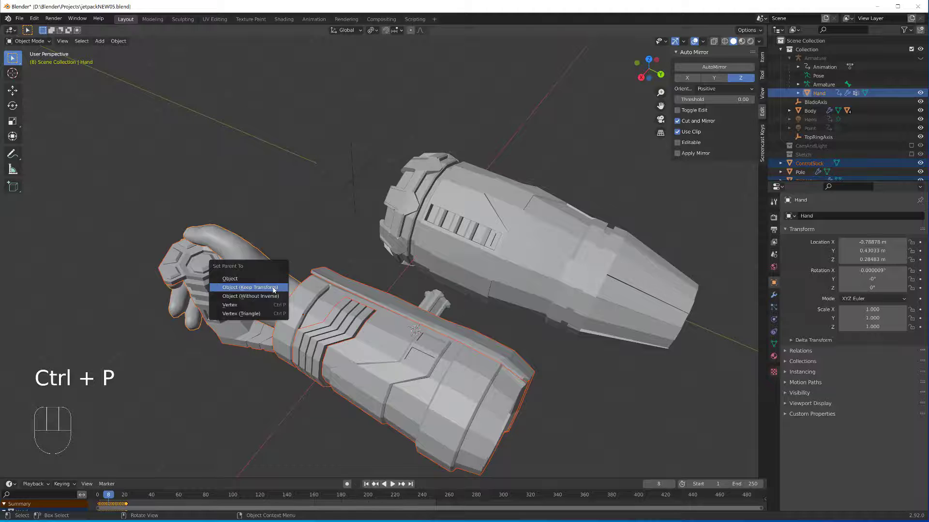
left_click(274, 289)
left_click(260, 425)
- Restore the Hand selection and set the Hand's origin to its geometry
scroll(261, 433, "down", 8)
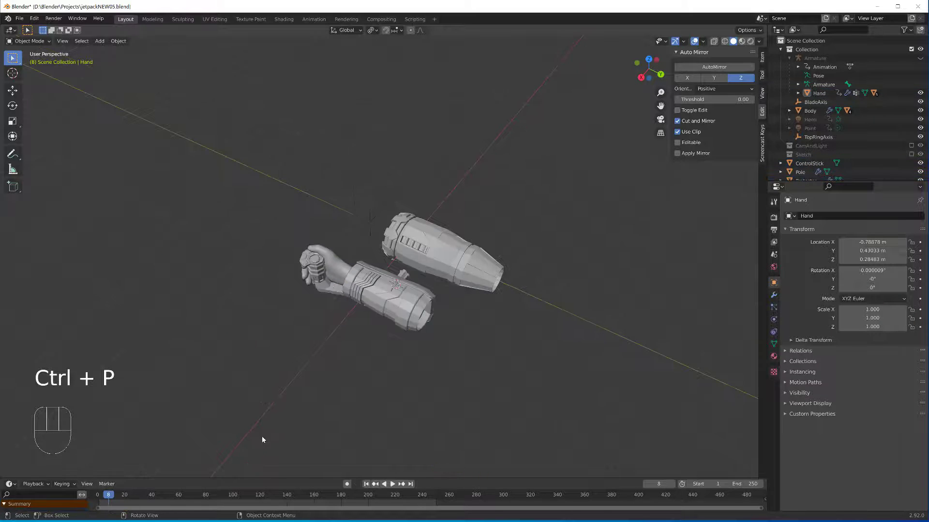
middle_click_drag(280, 443, 324, 280, "shift")
scroll(372, 286, "up", 1)
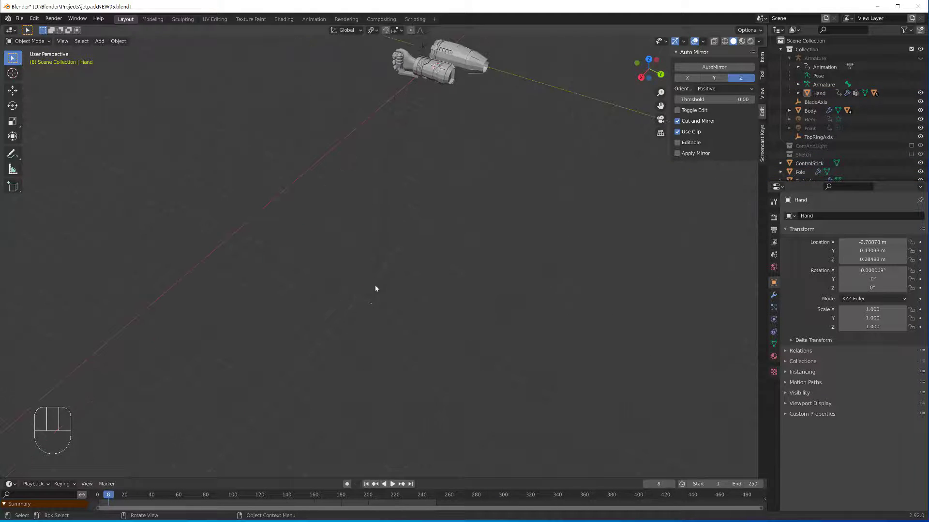
key("ctrl+z")
middle_click_drag(419, 262, 353, 348, "shift")
scroll(350, 440, "up", 1)
scroll(346, 432, "up", 1)
scroll(341, 446, "down", 5)
scroll(387, 247, "up", 3)
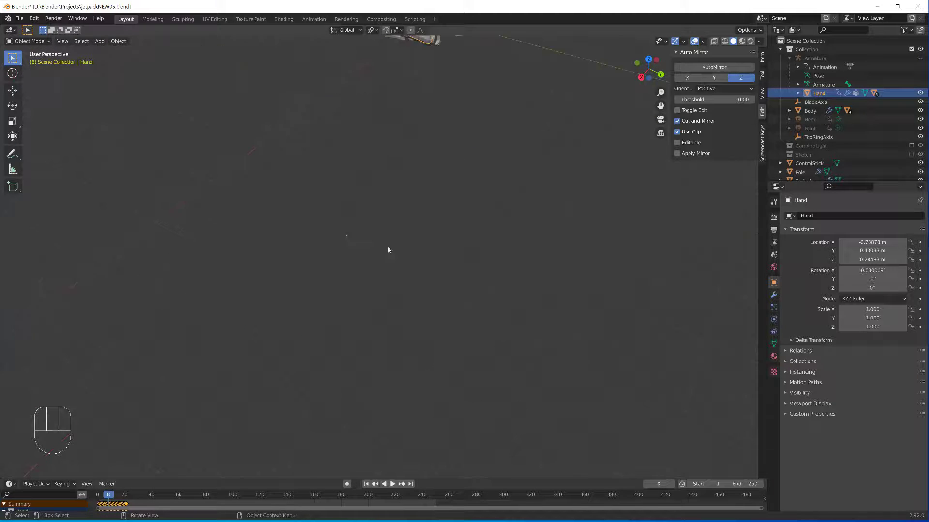
scroll(380, 143, "down", 2)
middle_click_drag(381, 146, 333, 353, "shift")
scroll(346, 296, "up", 4)
left_click(118, 41)
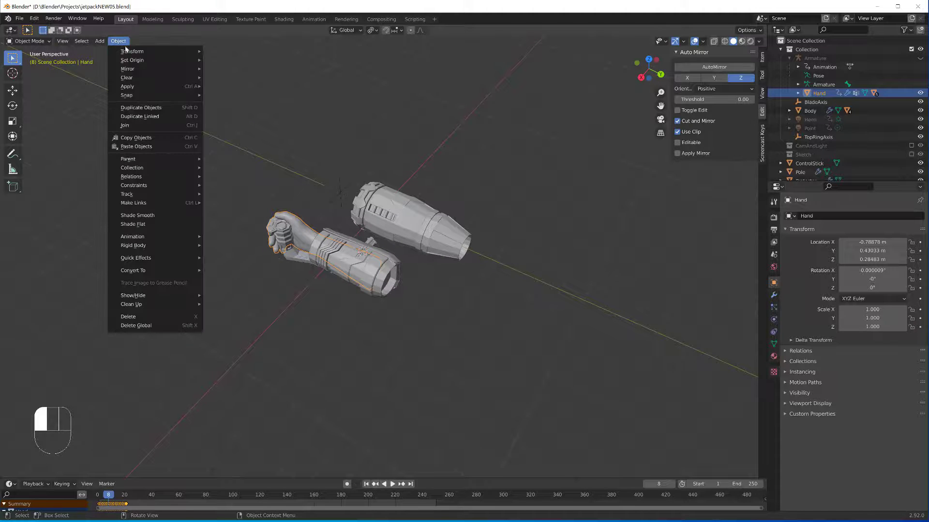
mouse_move(157, 60)
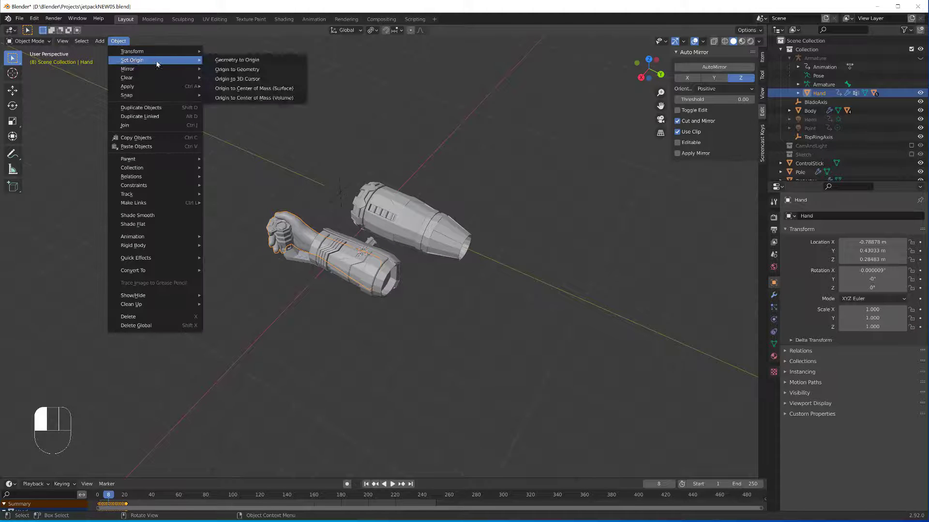
left_click(251, 70)
scroll(257, 278, "up", 2)
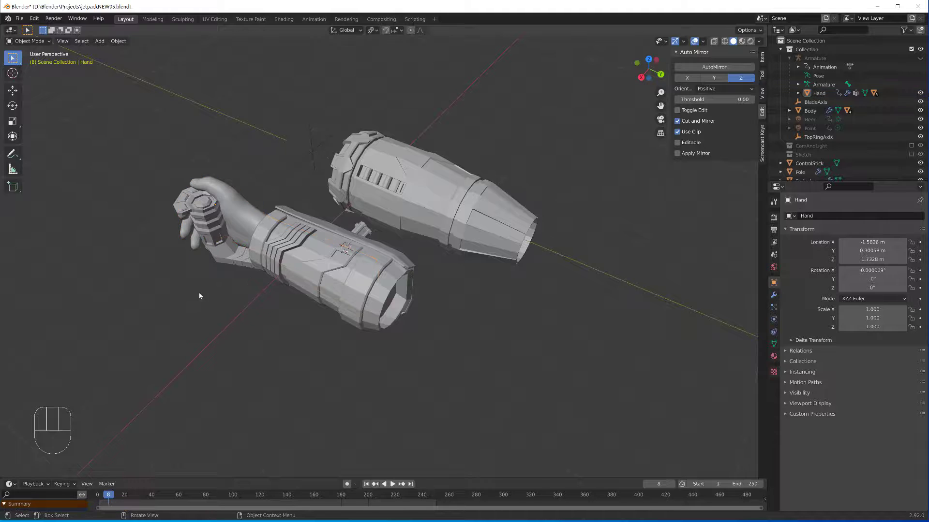
middle_click_drag(202, 289, 424, 335)
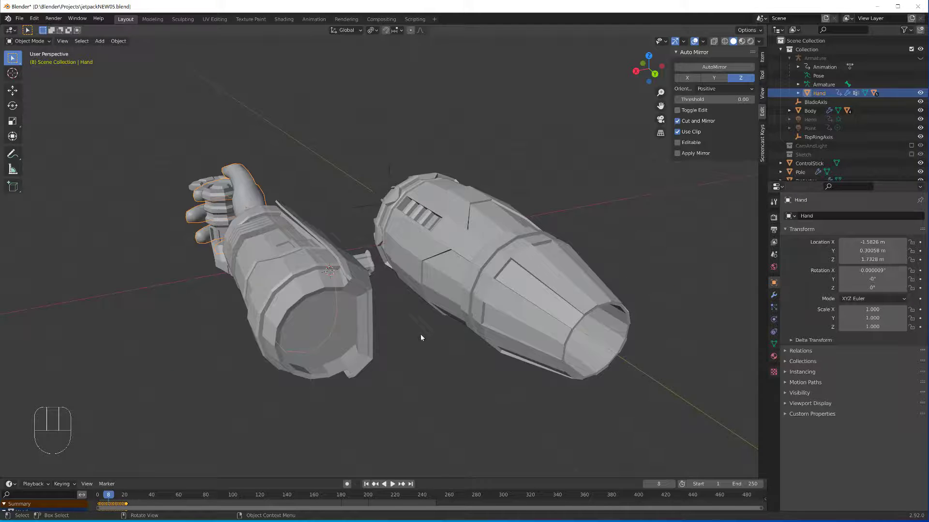
key("KP_1")
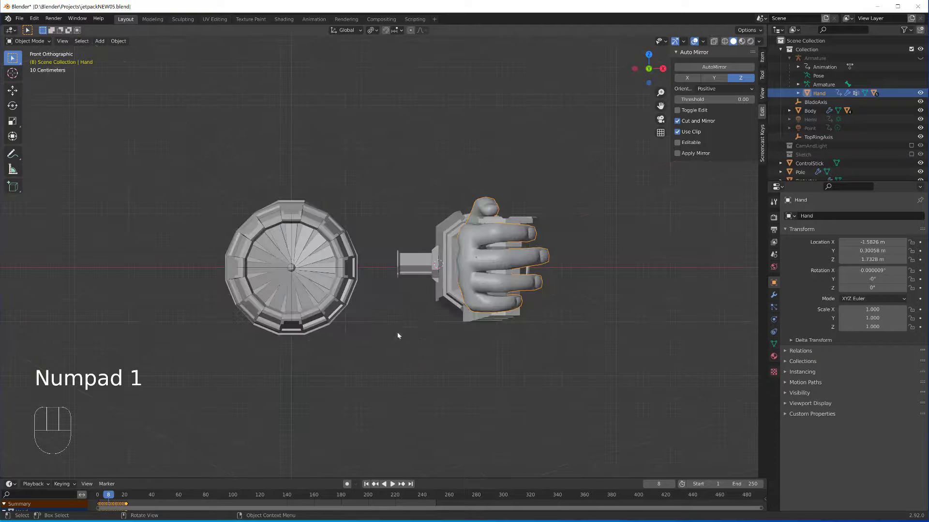
scroll(399, 329, "up", 3)
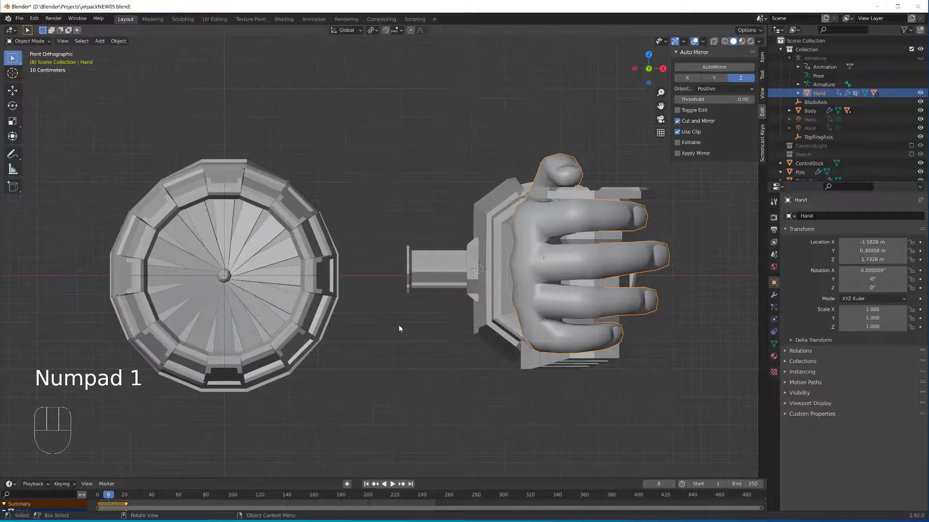
key("g")
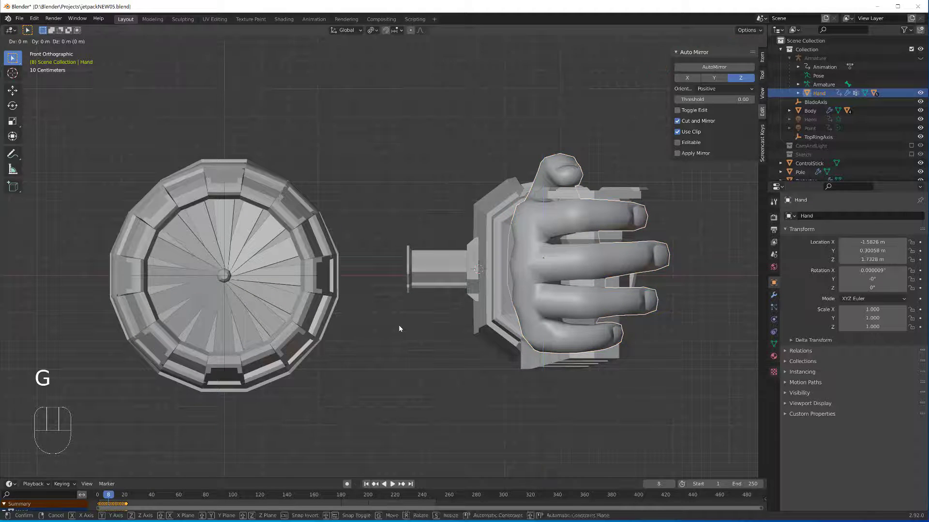
key("z")
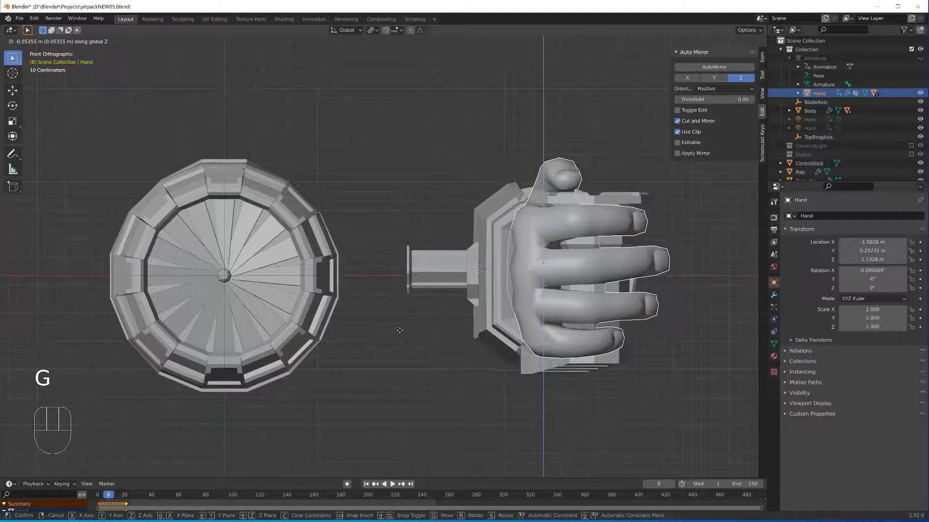
left_click(399, 329)
key("F5")
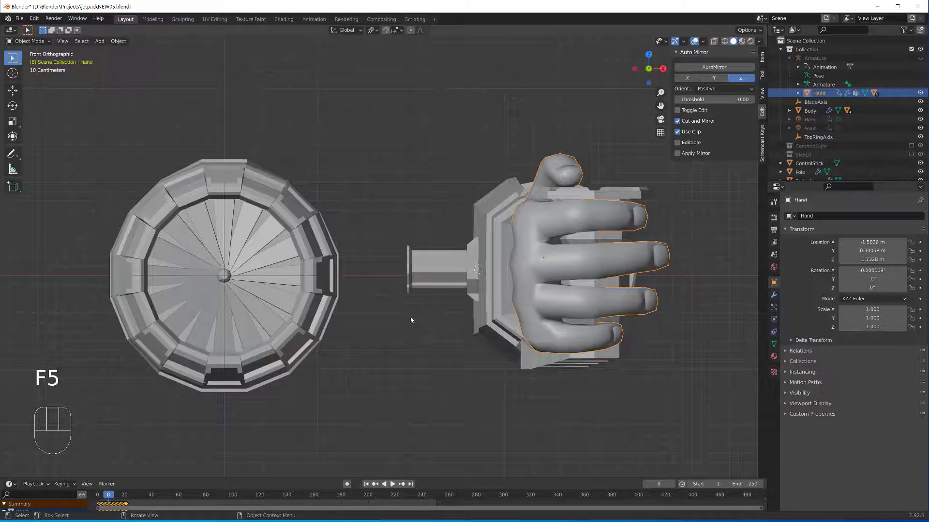
- Move the Hand and Pole together about 0.07 m down along Z, centring the pole on the body's height
left_click(427, 283, "shift")
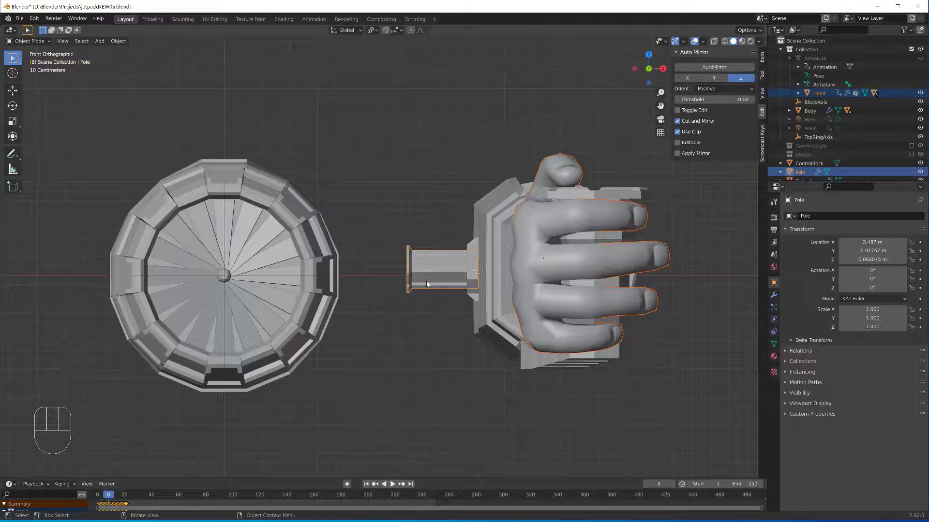
key("g")
key("z")
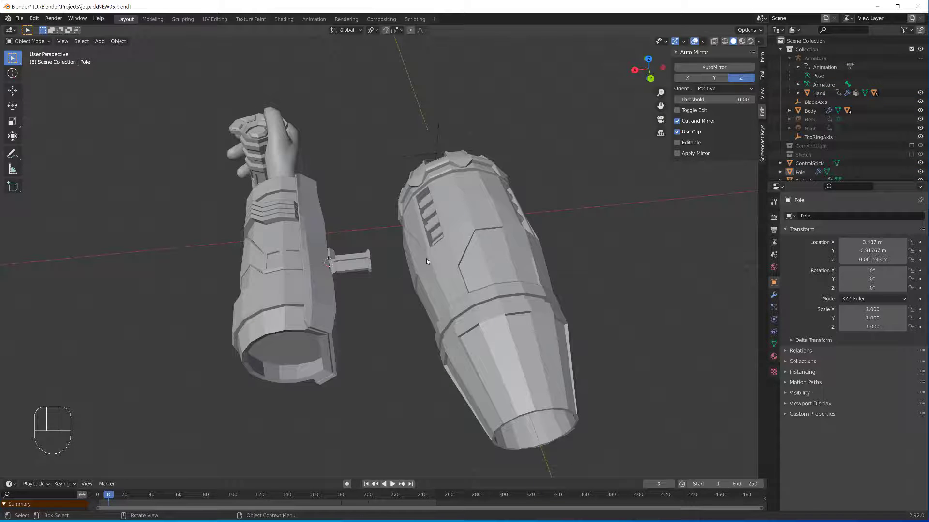
- Move the jetpack Body about 0.68 m along X, up to the free end of the pole
left_click(427, 263)
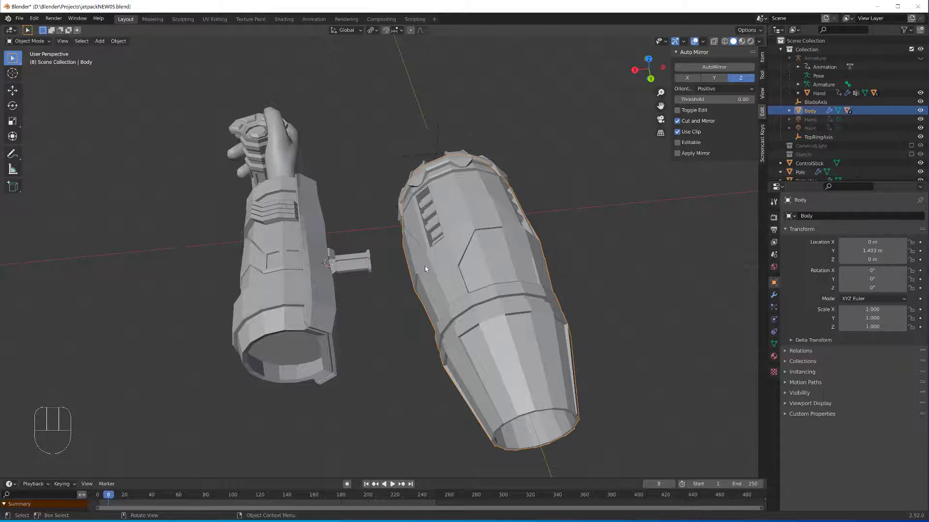
key("g")
key("x")
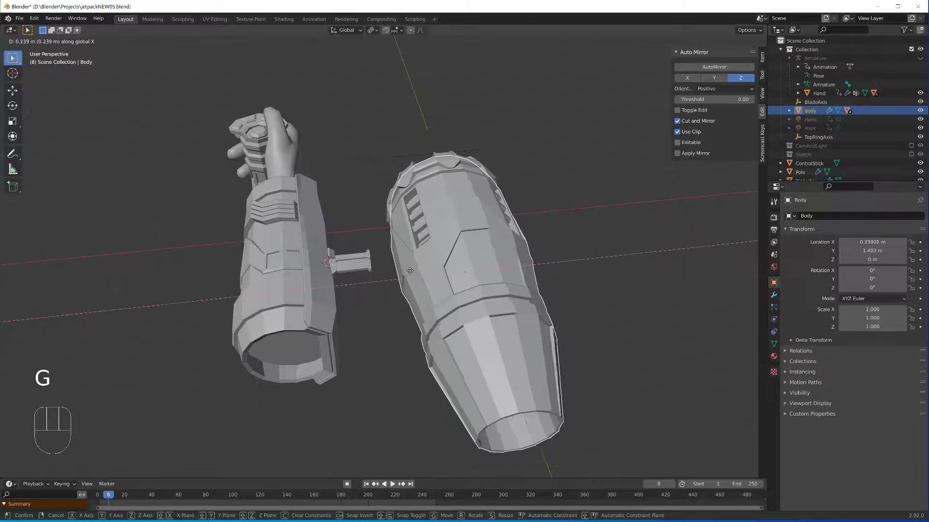
left_click(390, 276)
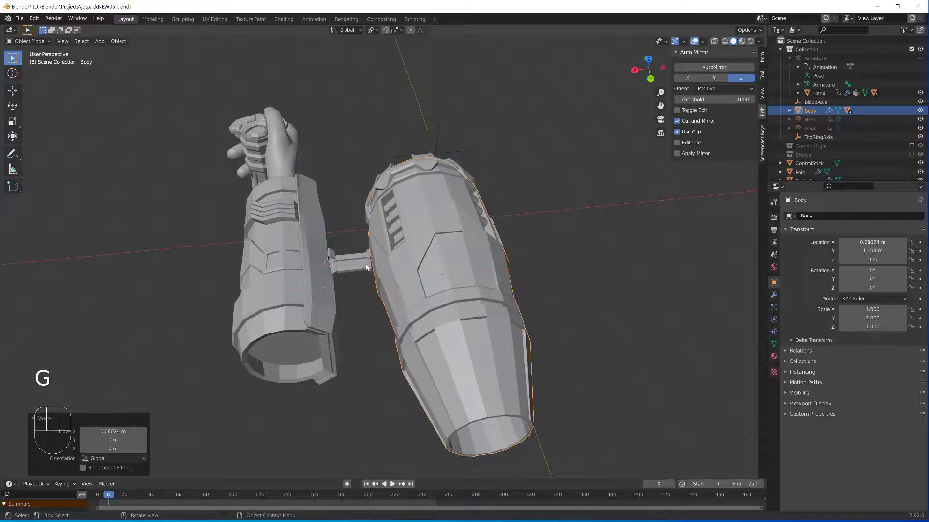
- Move the jetpack Body about 0.06 m further along X so that the pole's end meets the hull
scroll(360, 286, "up", 6)
middle_click_drag(359, 295, 367, 251)
key("g")
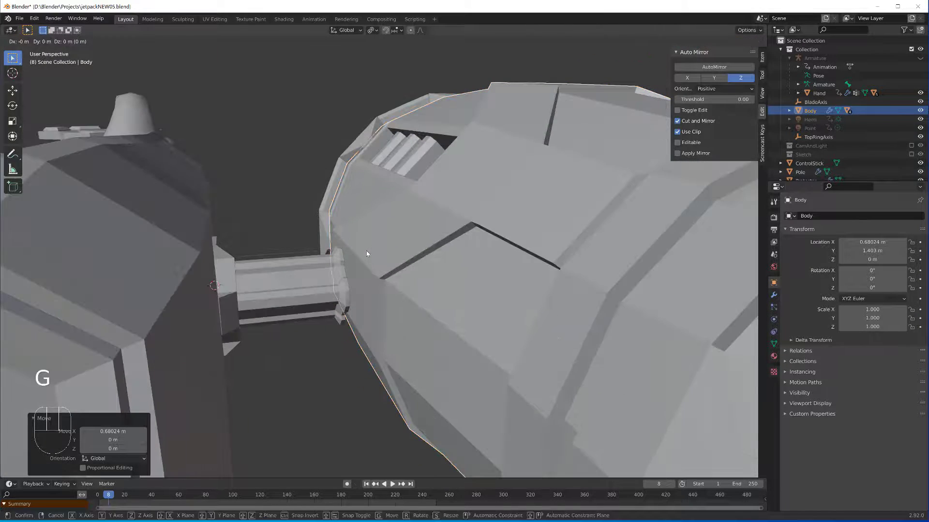
key("x")
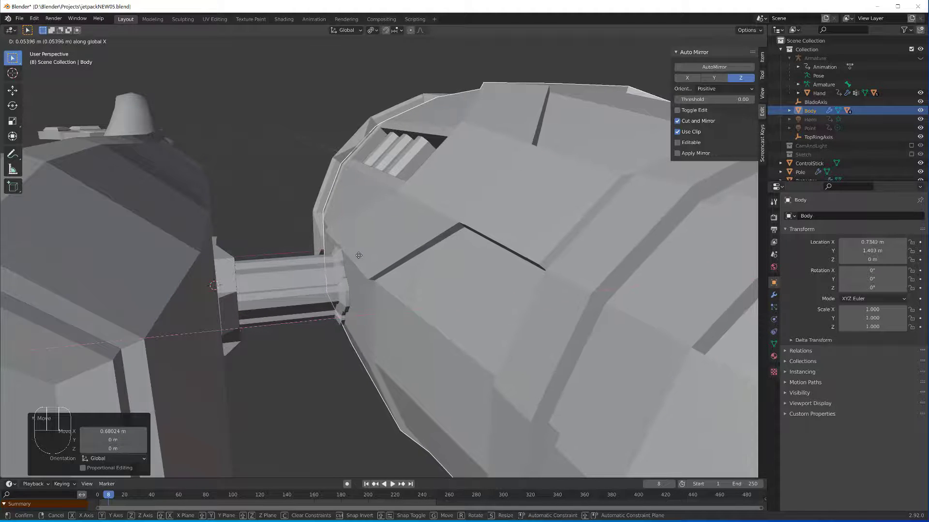
left_click(358, 256)
middle_click_drag(345, 345, 315, 337)
scroll(315, 336, "down", 6)
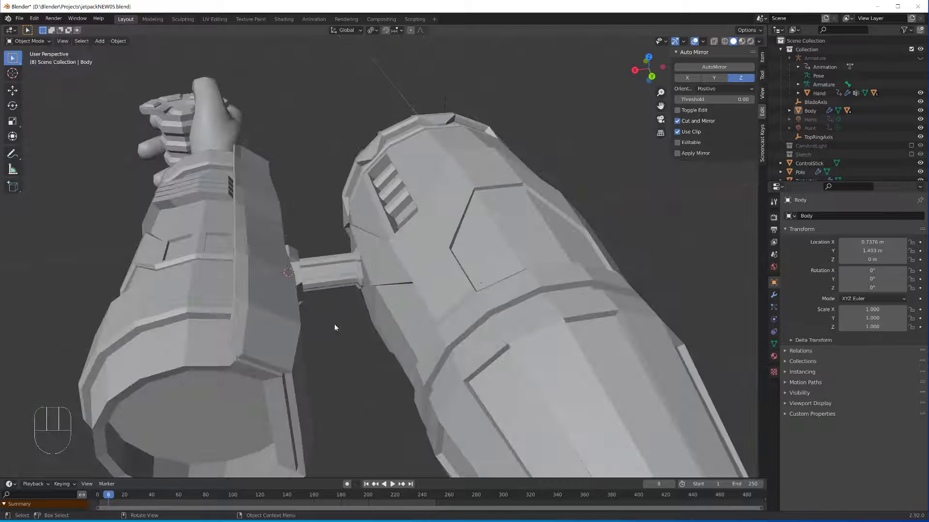
middle_click_drag(377, 318, 405, 327)
scroll(404, 327, "down", 3)
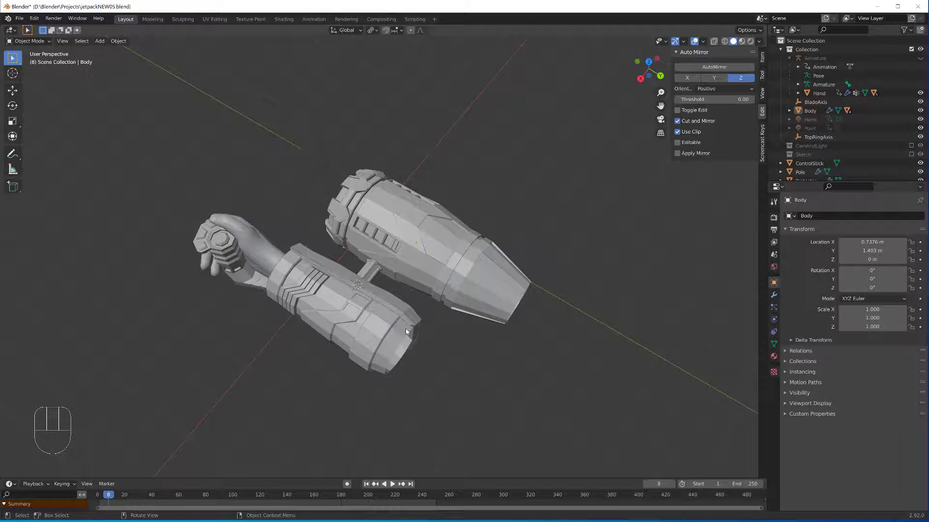
- Move the jetpack Body about -0.40 m along Y, shifting it along the forearm relative to the pole
left_click(416, 251)
scroll(433, 302, "up", 2)
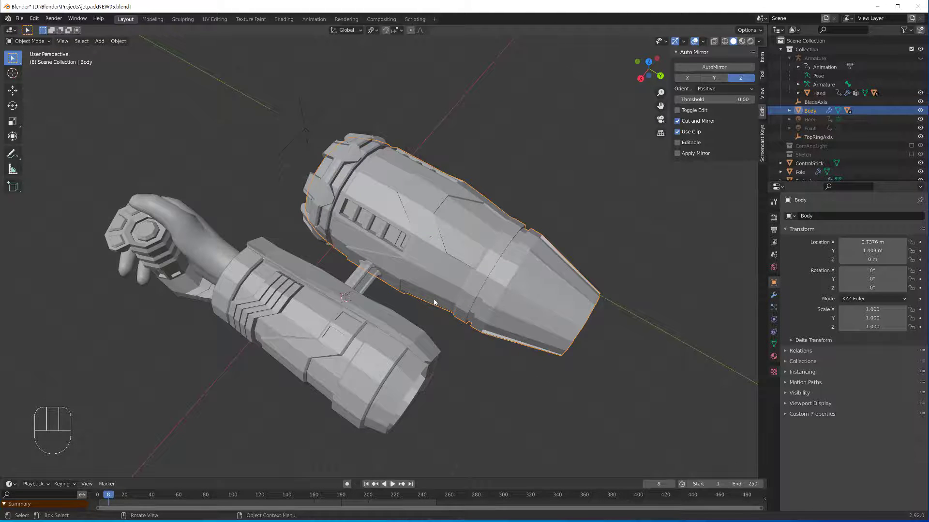
key("g")
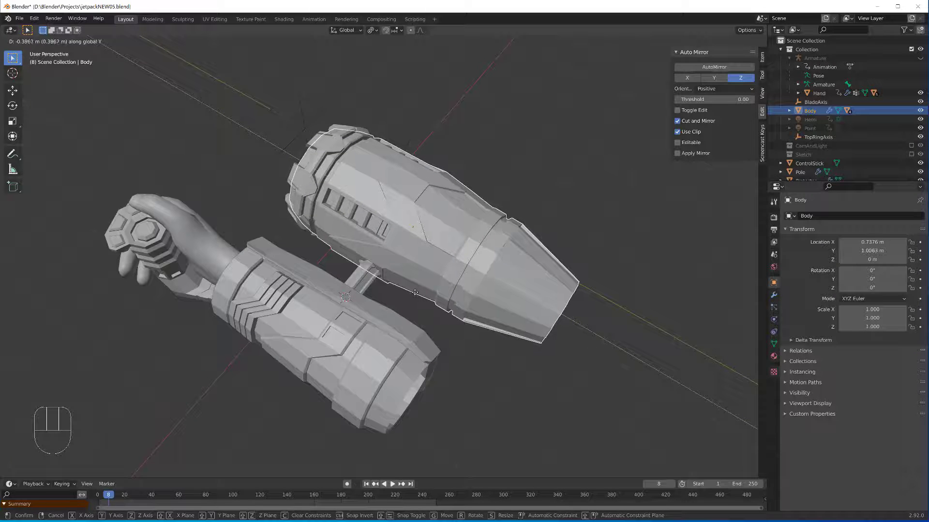
left_click(414, 293)
middle_click_drag(234, 357, 201, 338)
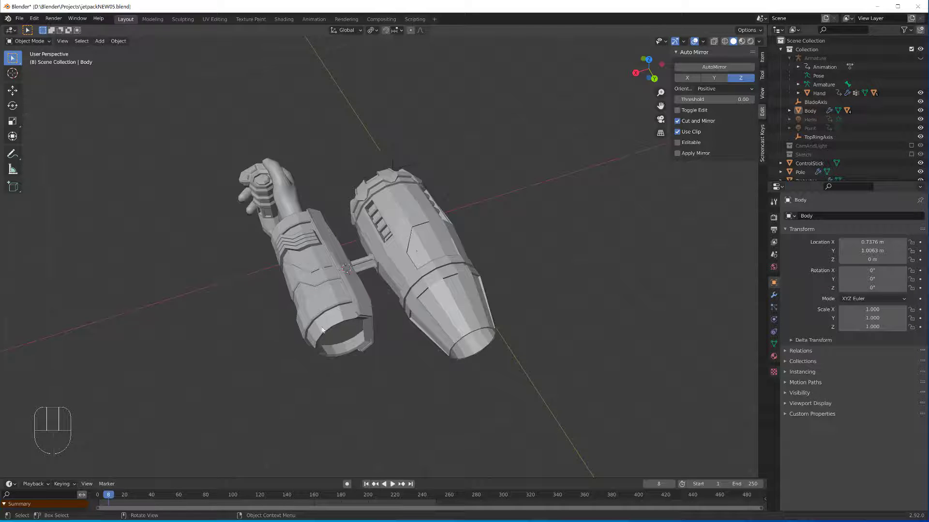
middle_click_drag(263, 333, 261, 311)
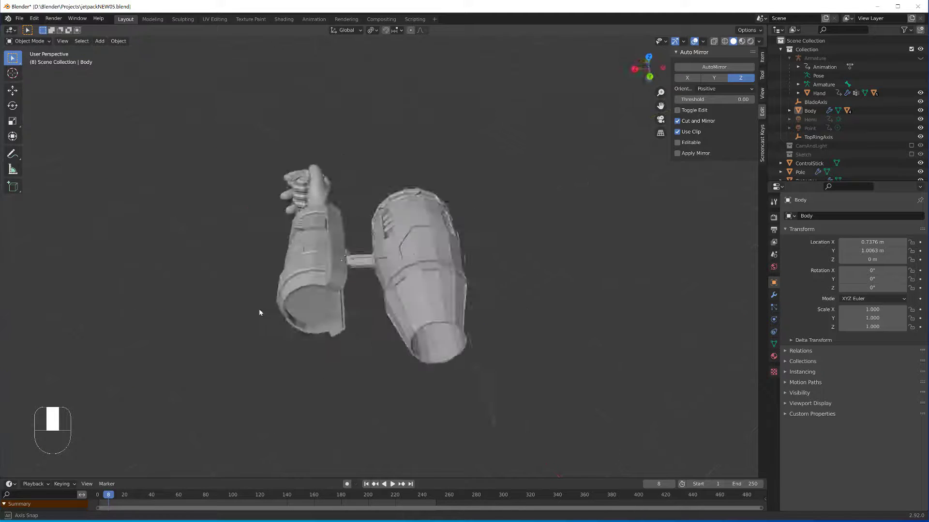
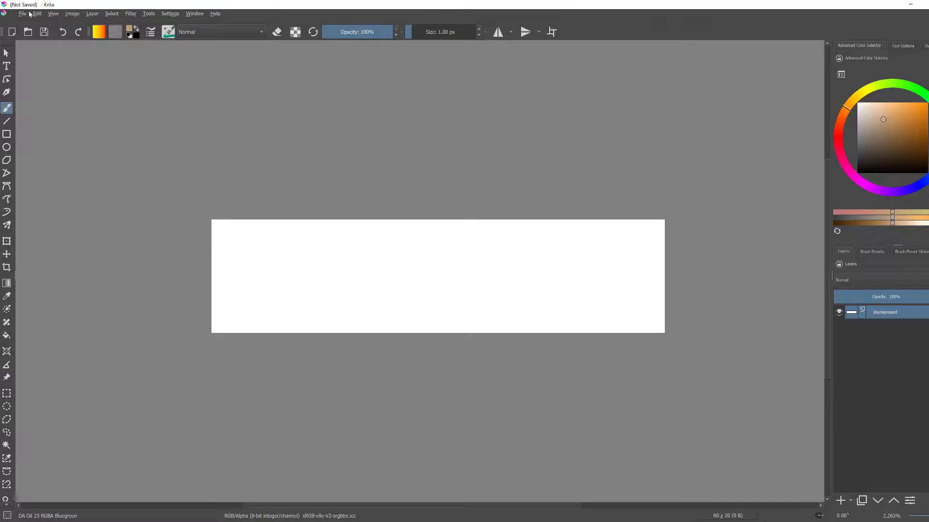
- Switch to Krita and create a new custom document of 80 by 20 pixels in RGB/Alpha, 8-bit integer
left_click(22, 13)
left_click(35, 24)
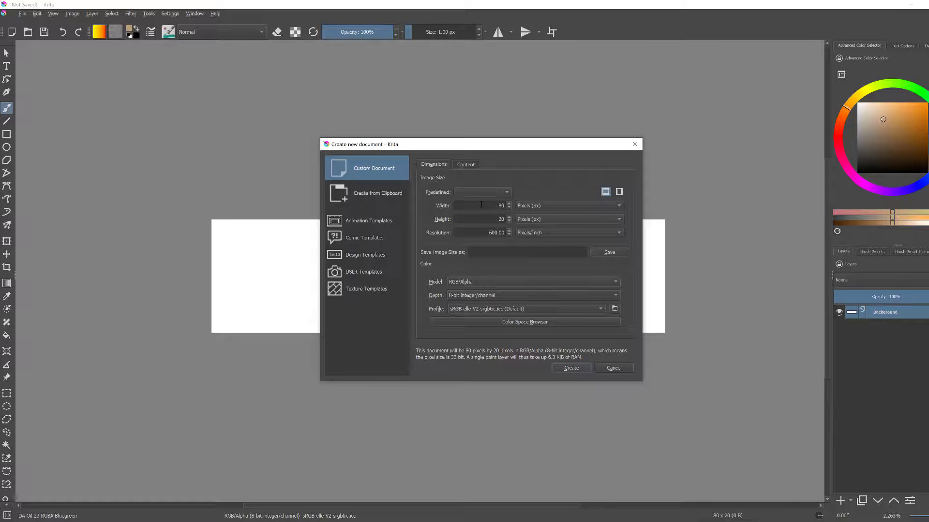
left_click(569, 368)
scroll(664, 241, "down", 5)
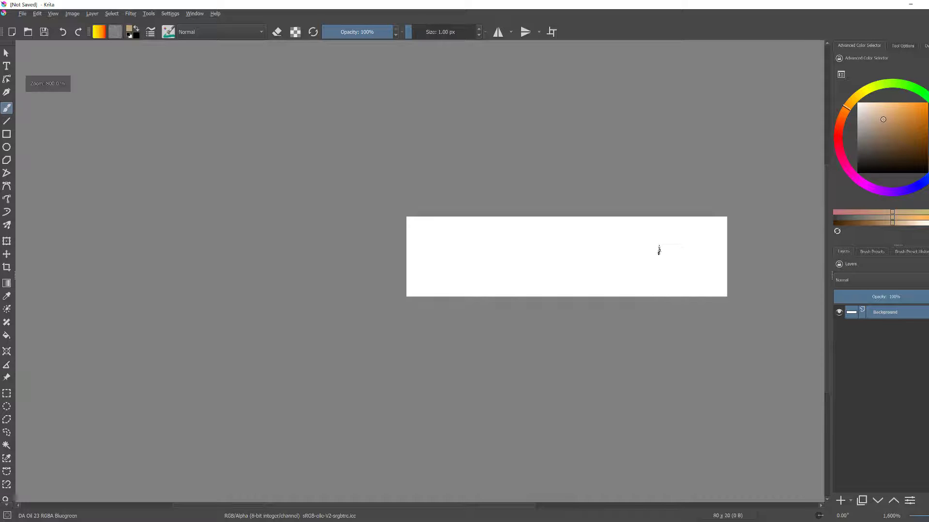
scroll(657, 247, "up", 3)
middle_click_drag(642, 247, 537, 268)
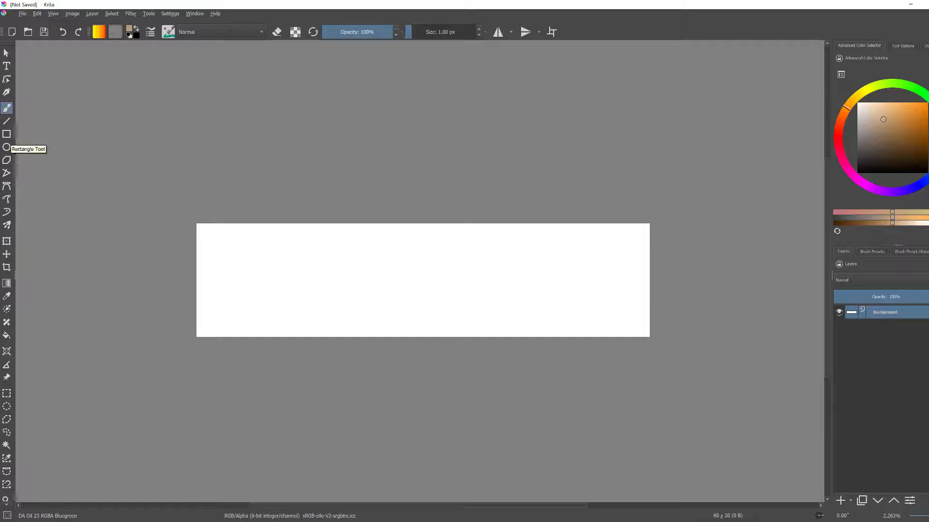
- Filter the brush presets by the Pixel Art tag and choose the first pixel brush
left_click(168, 32)
left_click(195, 51)
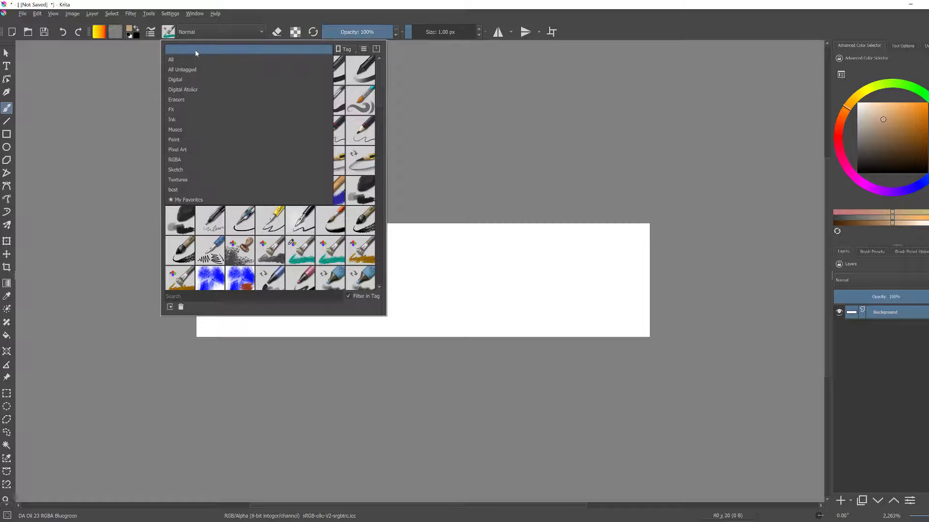
left_click(195, 150)
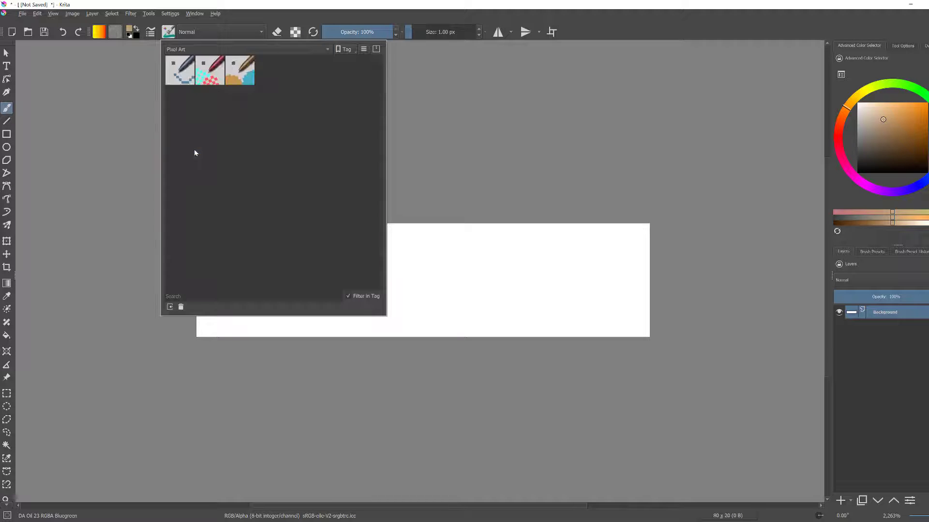
left_click(173, 73)
left_click(410, 97)
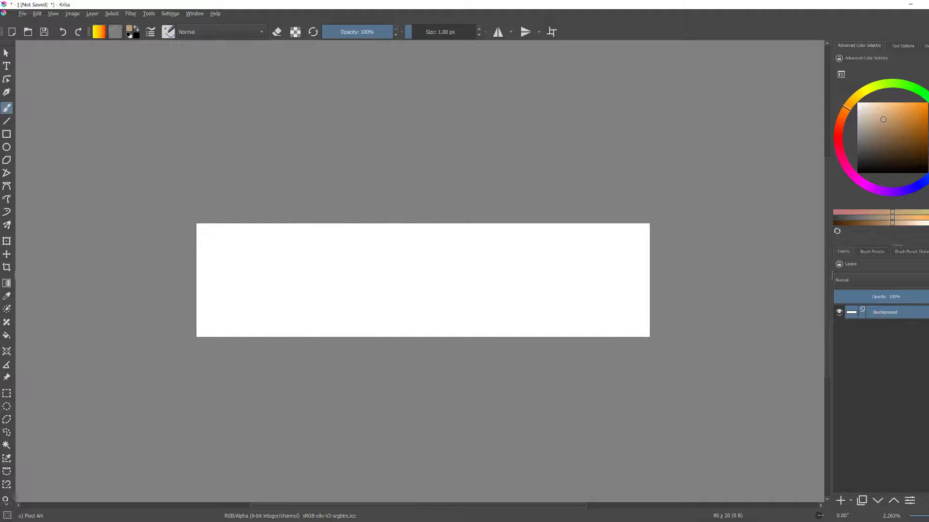
- Set the brush size to 10 px and stamp one tan dot in the canvas's upper-left corner
left_click(481, 29)
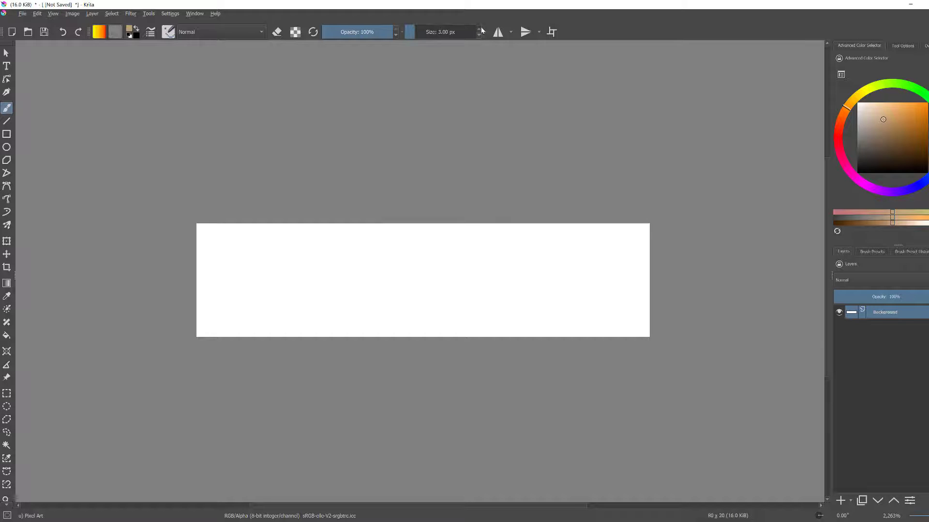
left_click(480, 29)
left_click(480, 29)
left_click(480, 29)
left_click(480, 29)
left_click(481, 29)
left_click(481, 29)
left_click(480, 29)
left_click(481, 30)
left_click(224, 251)
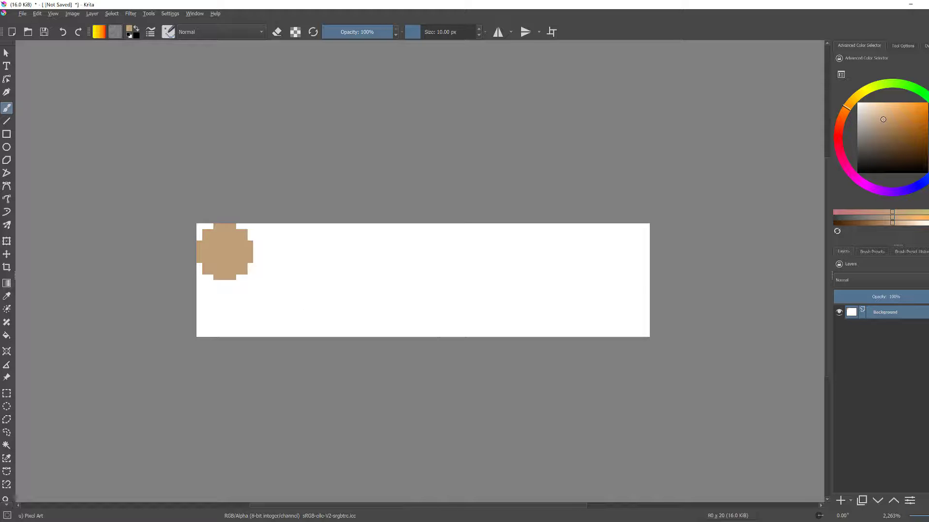
- Switch to Photos, examine the colours of the fighter jet reference photo up close, and put the photo away
key("alt+Tab")
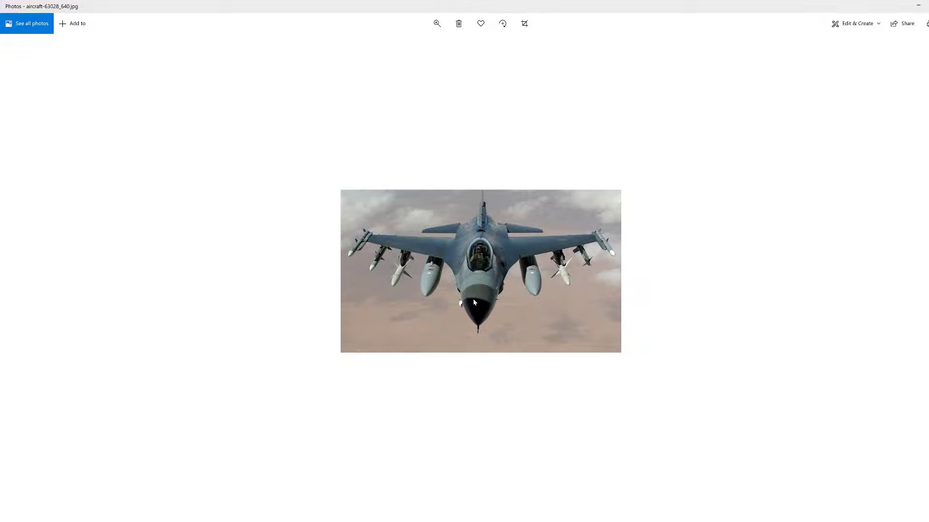
scroll(511, 282, "up", 2)
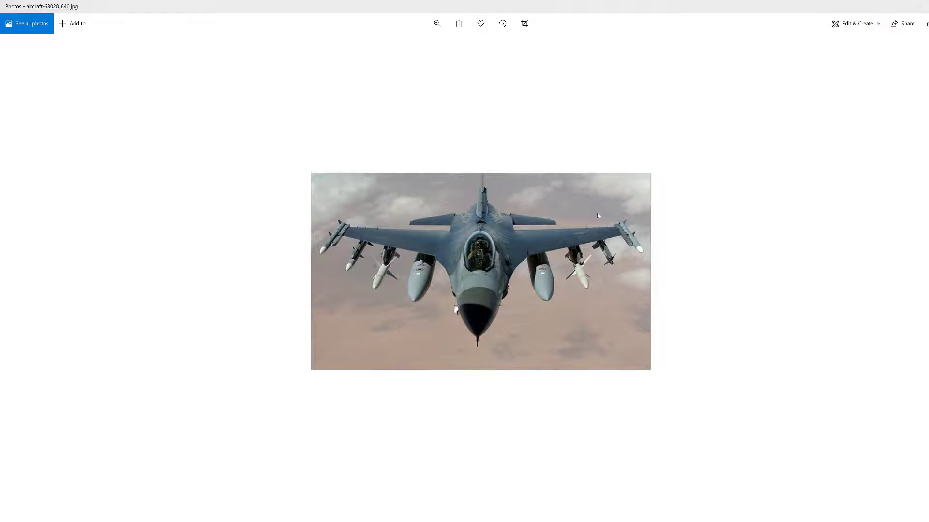
scroll(606, 243, "up", 2)
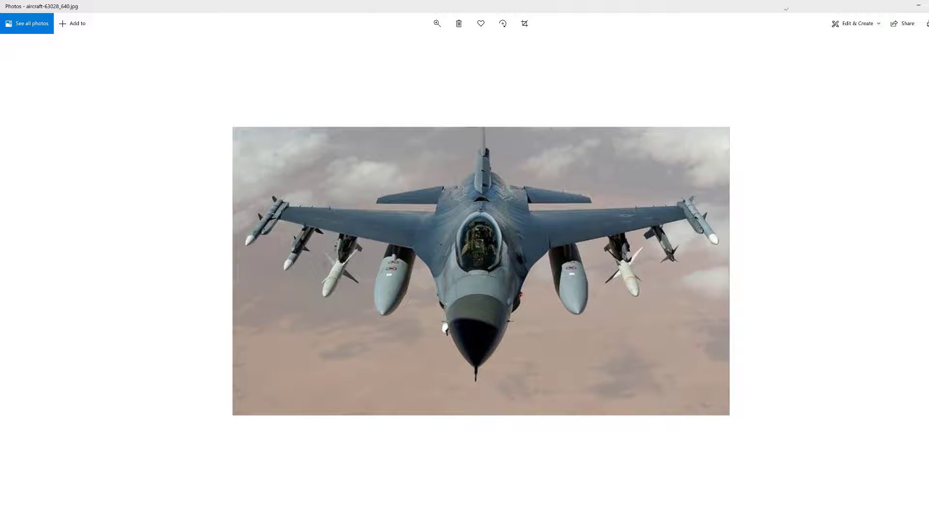
left_click(916, 8)
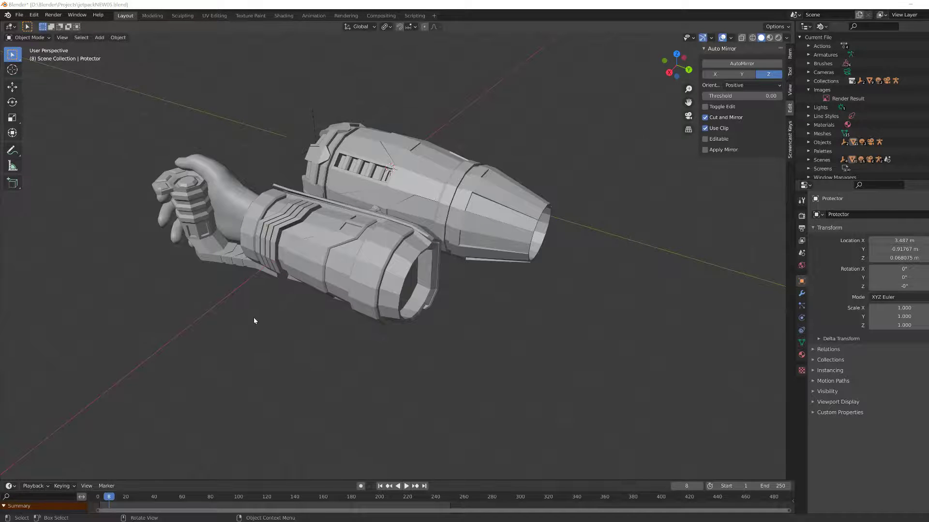
- Switch to Blender's Shading workspace and create a new material for the Protector
left_click(288, 16)
middle_click_drag(399, 163, 348, 212)
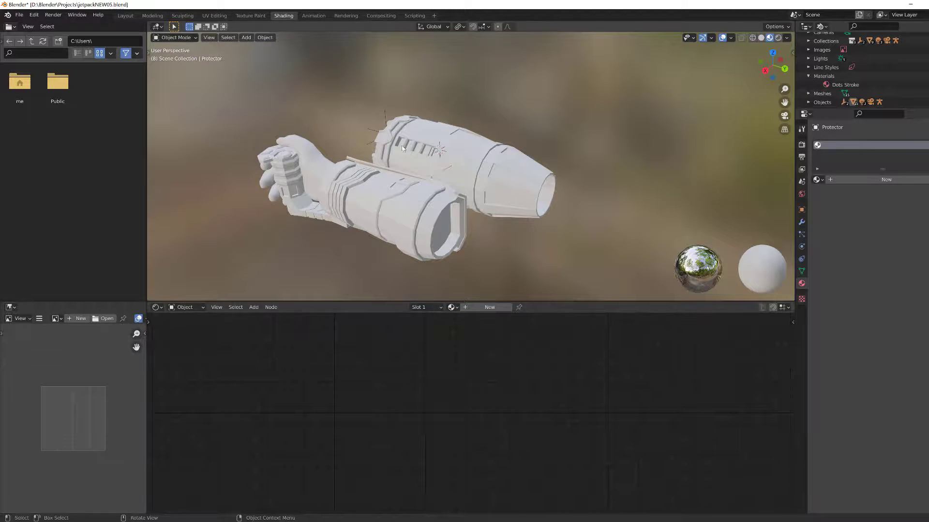
left_click(385, 224)
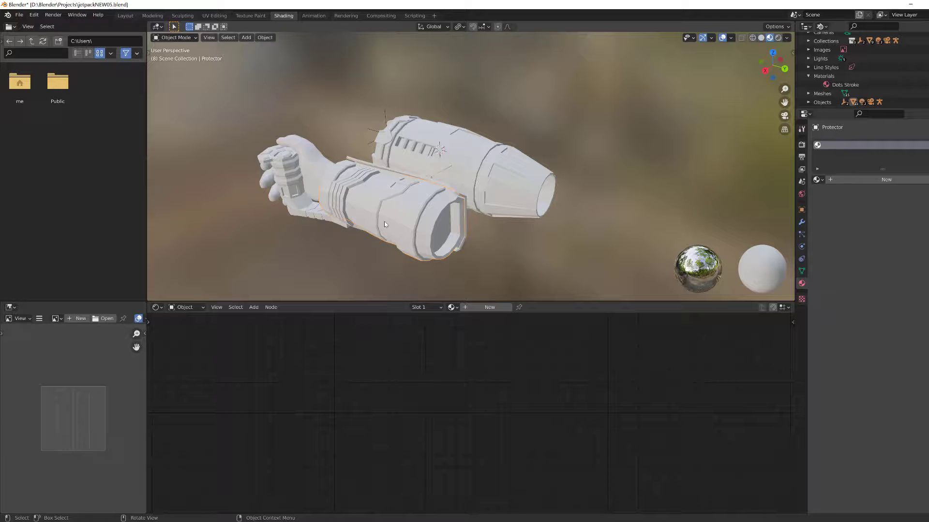
left_click(475, 310)
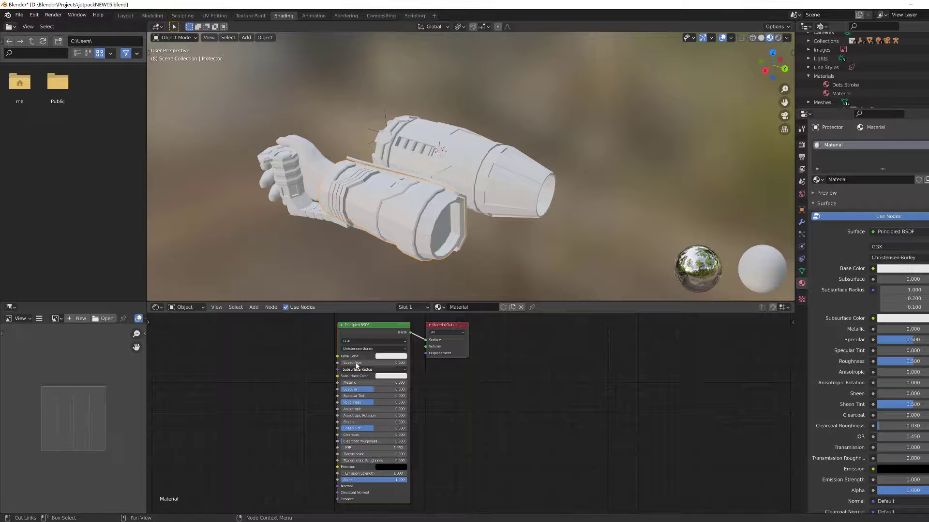
- Add an Image Texture node, load jetPackColors.png into it, and connect its Color output to the Principled BSDF's Base Color
right_click_drag(218, 373, 219, 371, "ctrl")
key("shift+a")
mouse_move(221, 370)
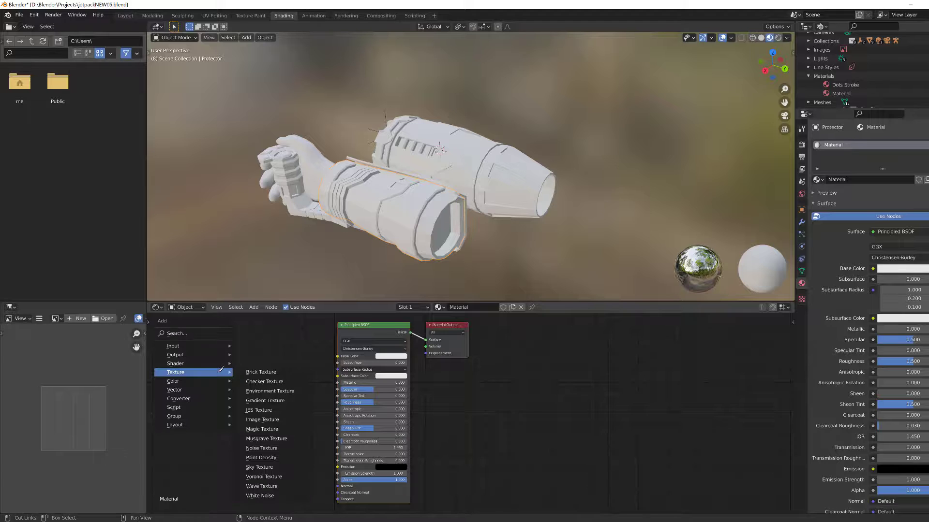
left_click(278, 420)
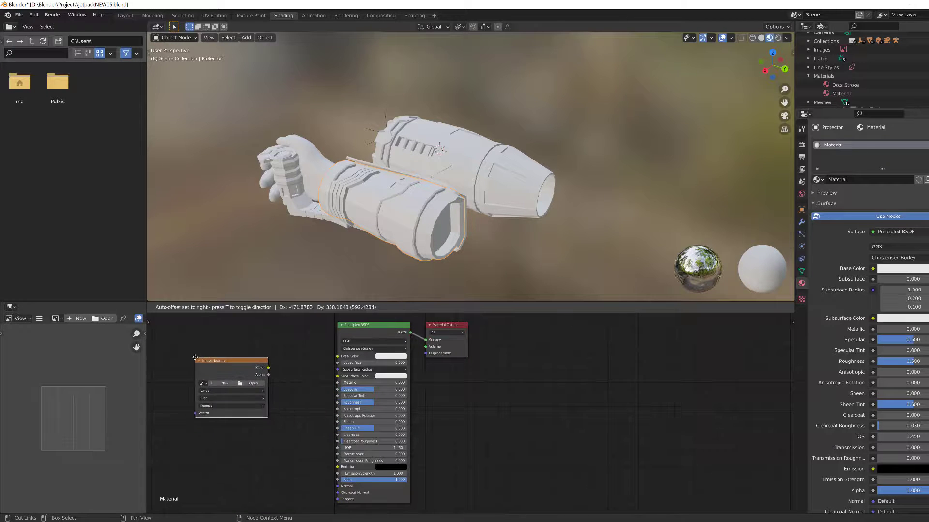
left_click(195, 357)
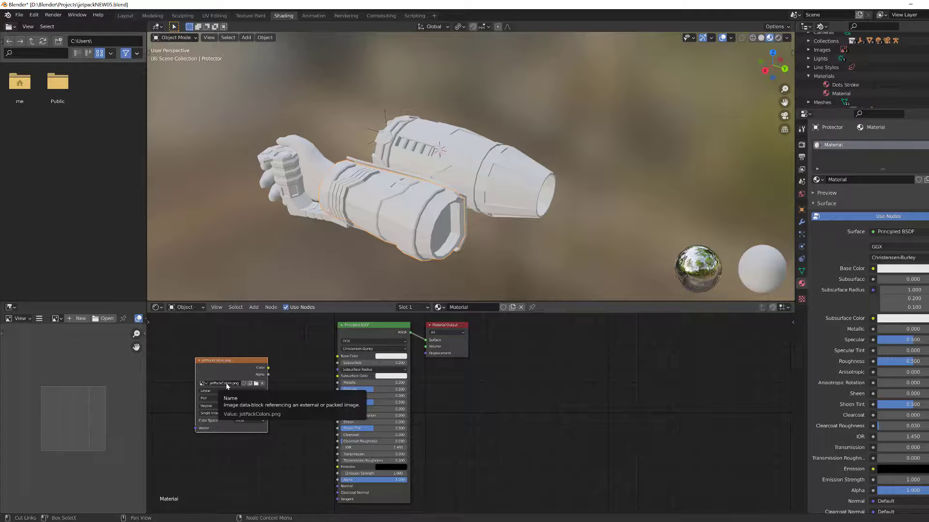
left_click_drag(268, 368, 338, 360)
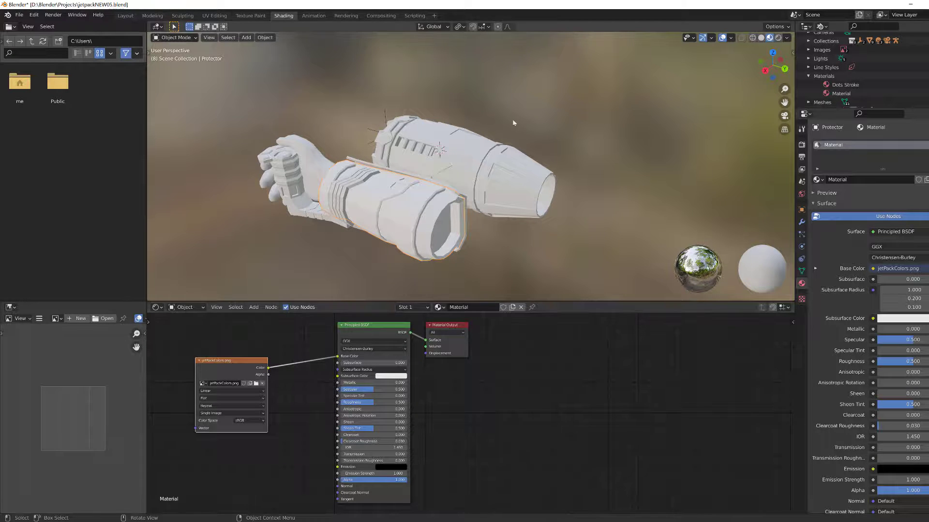
- Switch to the UV Editing workspace and display the jetPackColors.png palette in the UV editor, framed for working
middle_click_drag(342, 206, 406, 203)
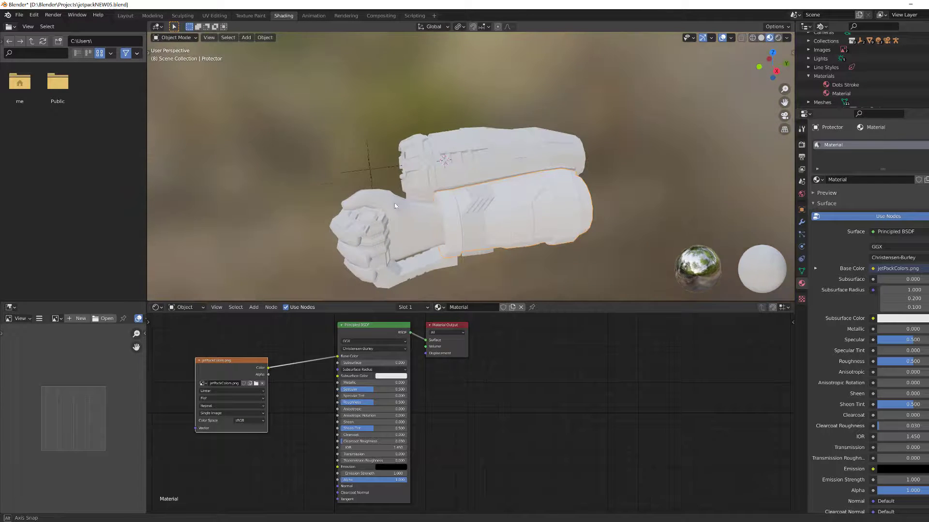
left_click(213, 16)
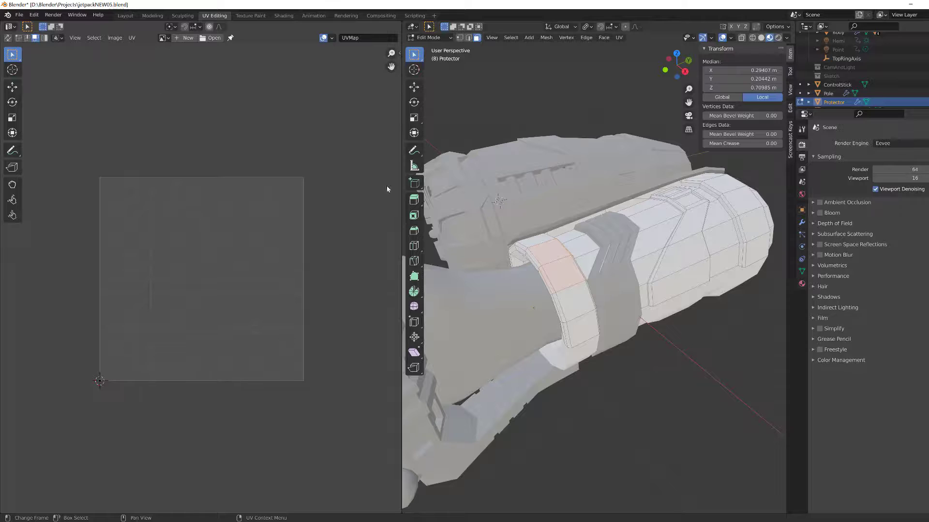
left_click(170, 37)
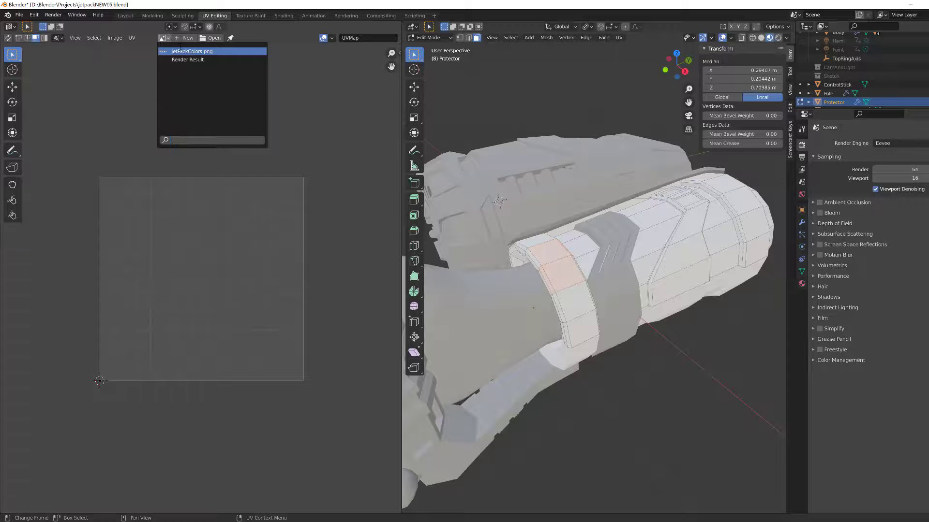
left_click(180, 50)
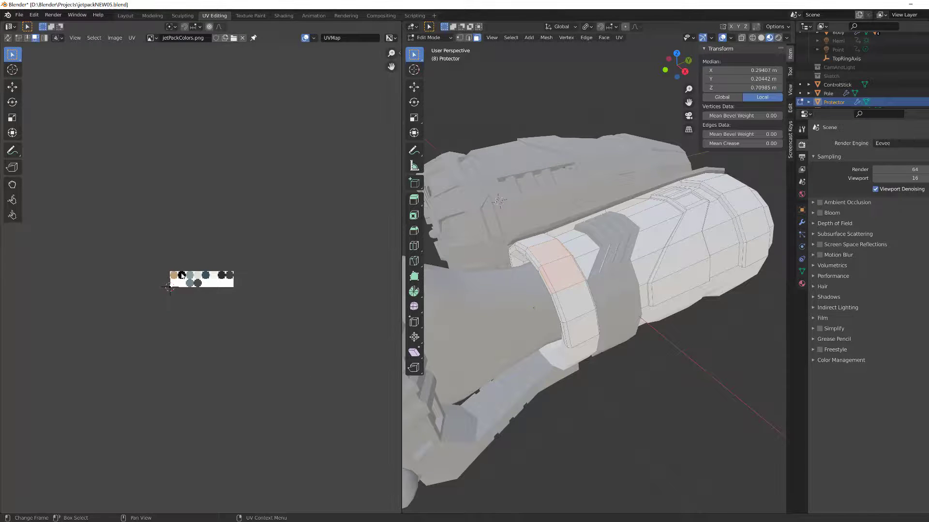
scroll(204, 271, "up", 3)
scroll(156, 282, "up", 3)
right_click(138, 275)
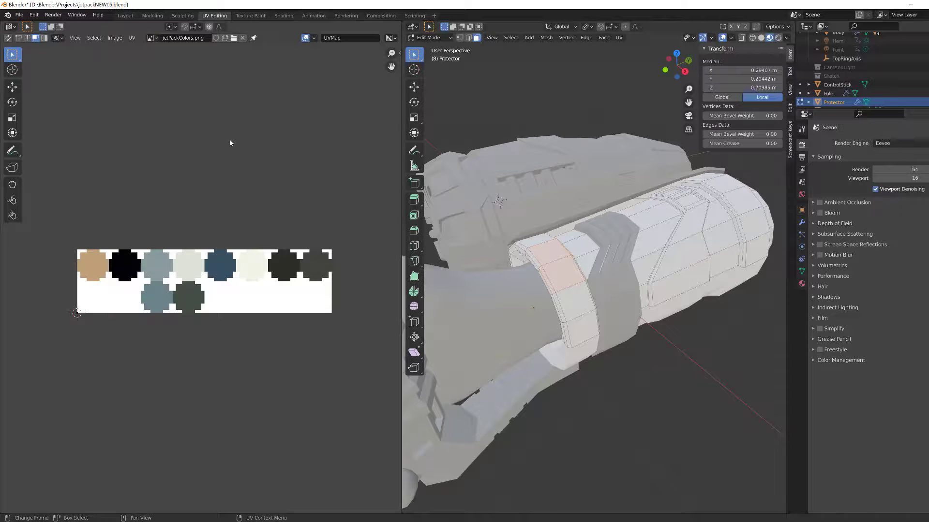
scroll(198, 223, "up", 1)
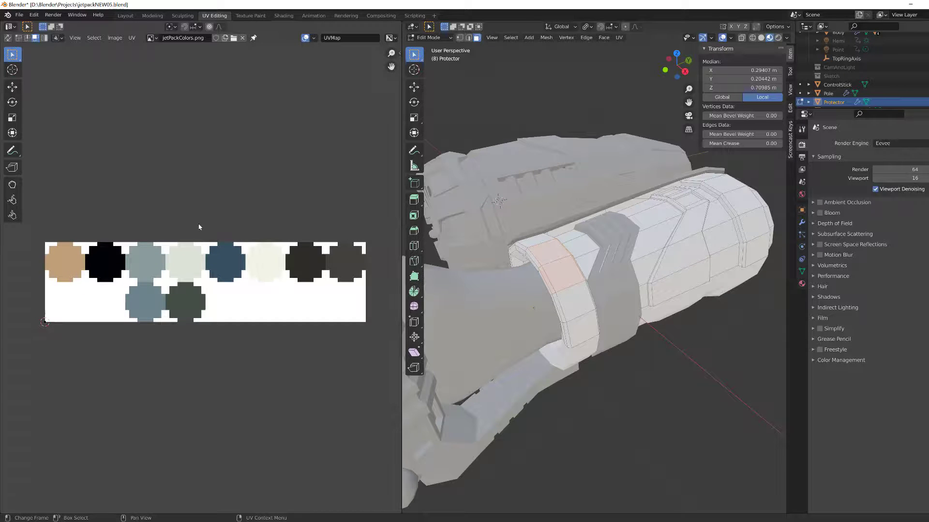
scroll(198, 225, "down", 3)
scroll(188, 246, "up", 1)
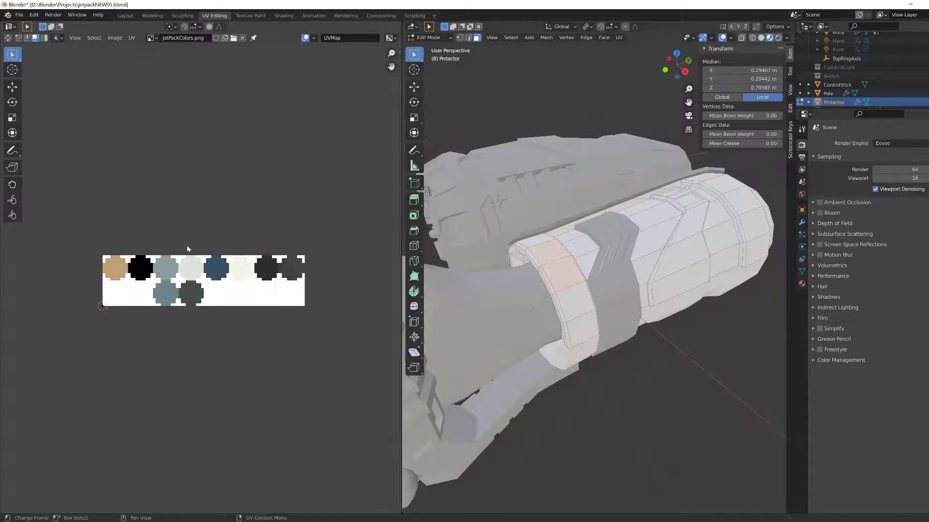
- Select all linked faces of the Protector and unwrap them onto the palette texture
left_click(681, 228)
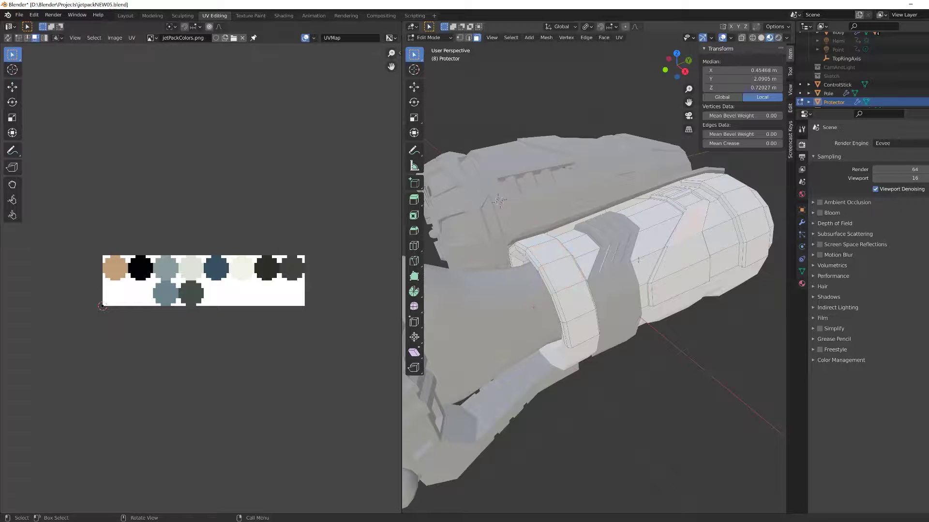
scroll(584, 264, "down", 3)
middle_click_drag(584, 264, 543, 274)
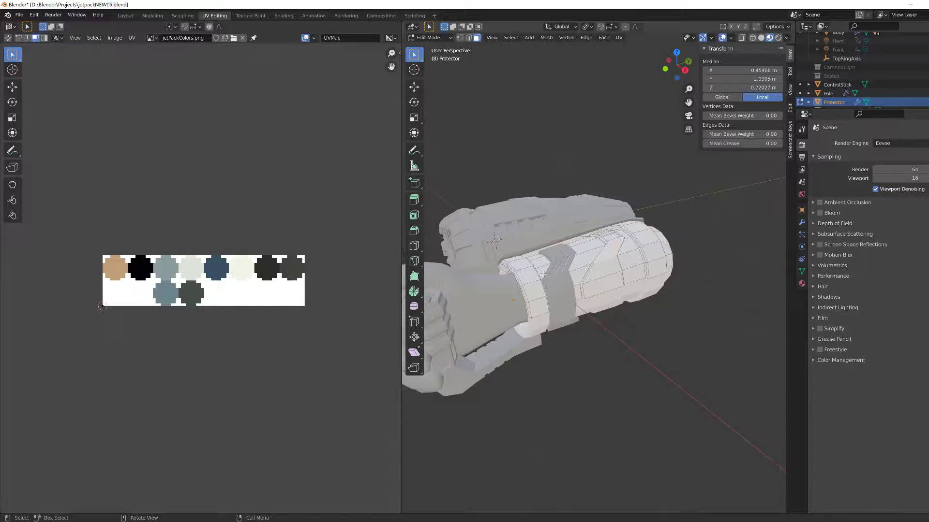
key("l")
scroll(556, 275, "up", 3)
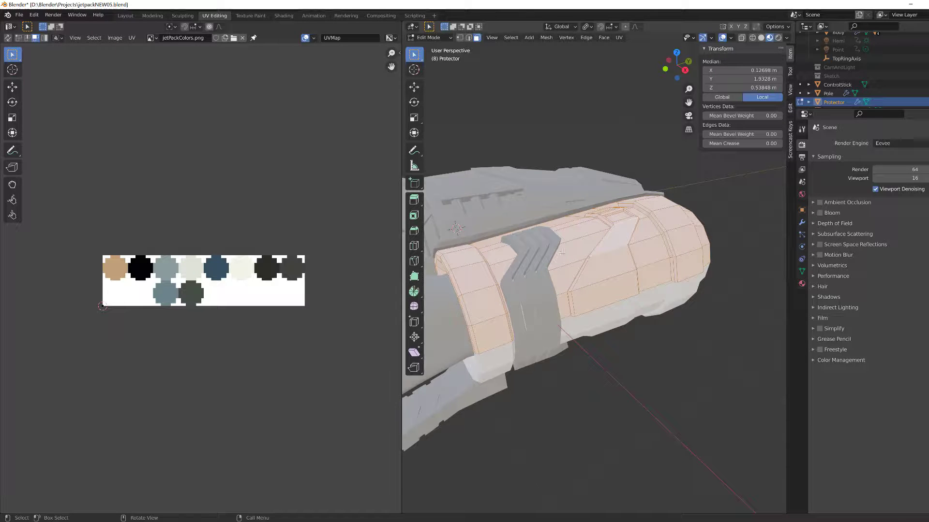
key("u")
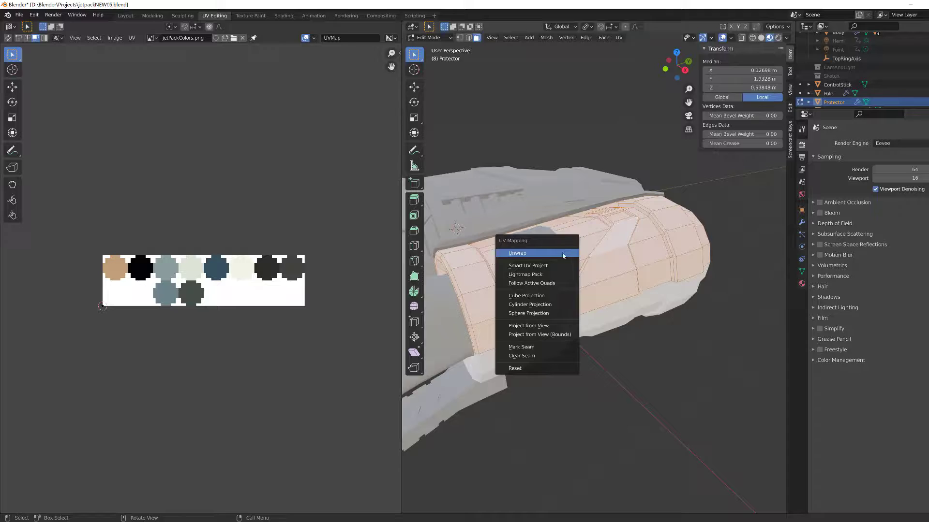
left_click(563, 255)
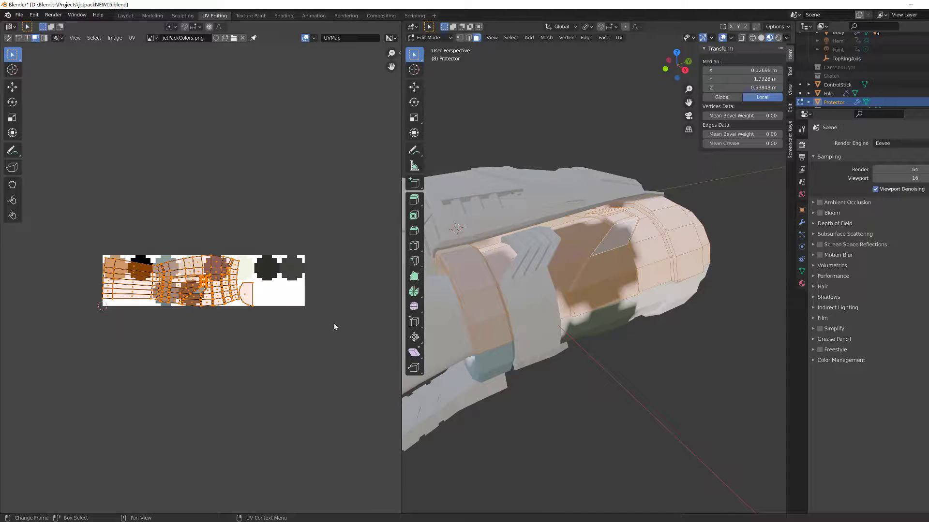
- Shrink the Protector's unwrapped UVs to fit inside one swatch, place them on the black swatch, and deselect everything
key("s")
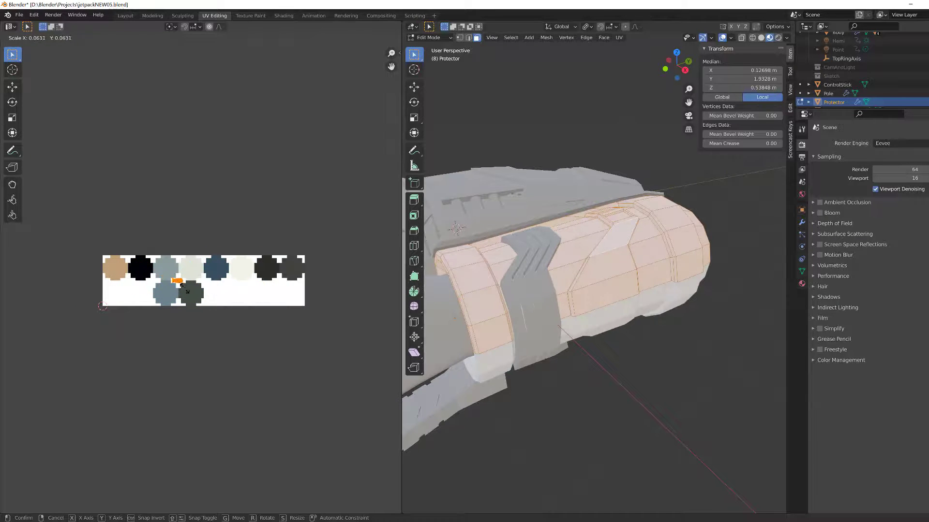
left_click(180, 284)
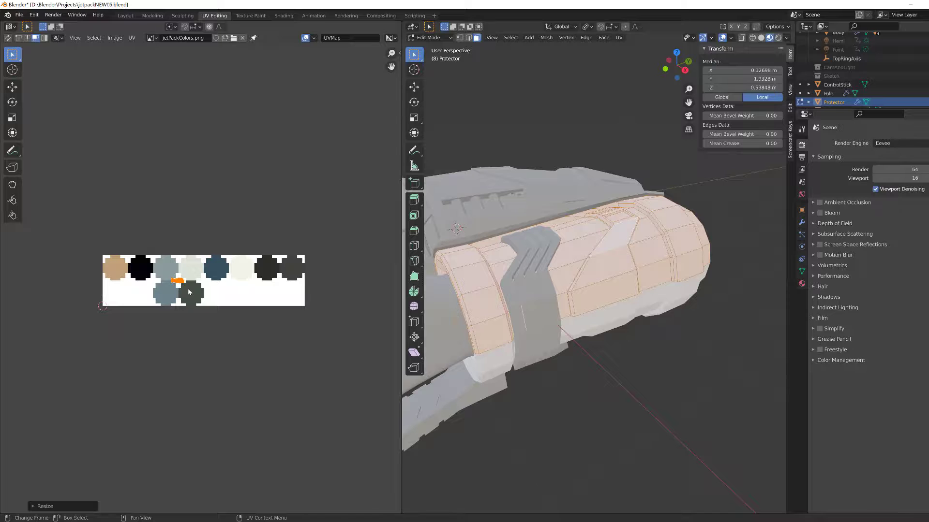
key("g")
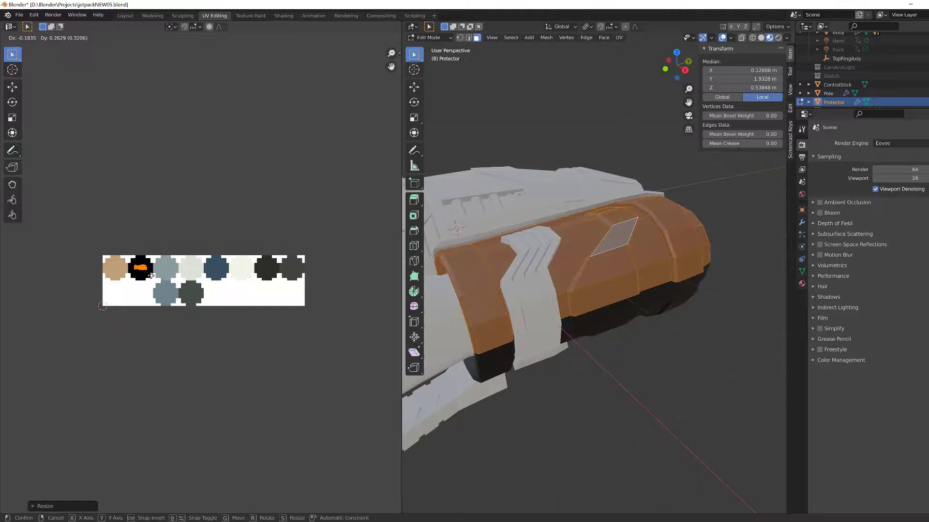
left_click(151, 276)
left_click(234, 343)
left_click(624, 393)
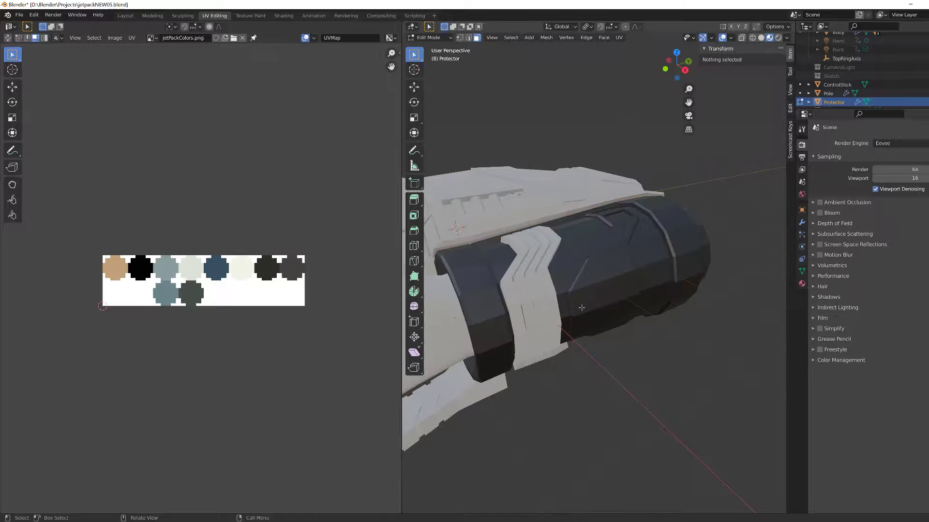
- Examine the black Protector from several sides and compare its panels with the palette swatches
middle_click_drag(581, 307, 524, 333)
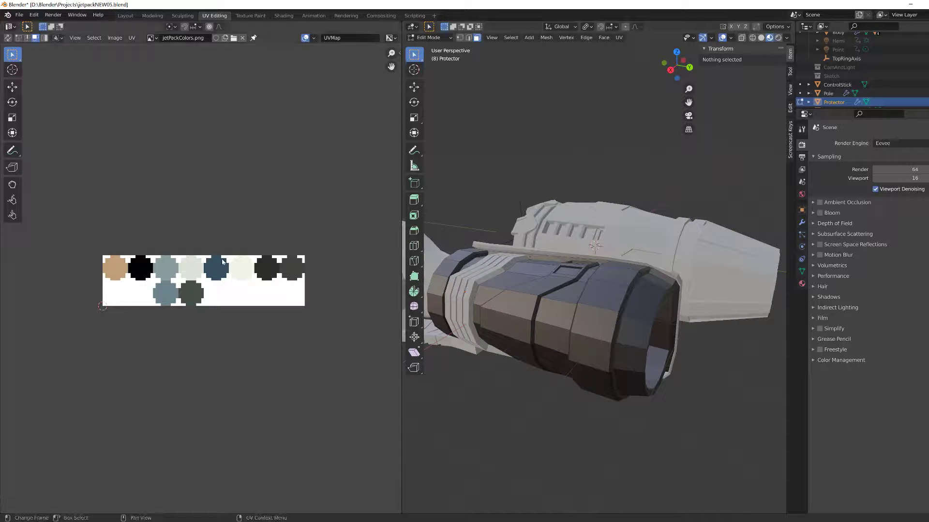
middle_click_drag(536, 297, 504, 277)
scroll(324, 314, "up", 1)
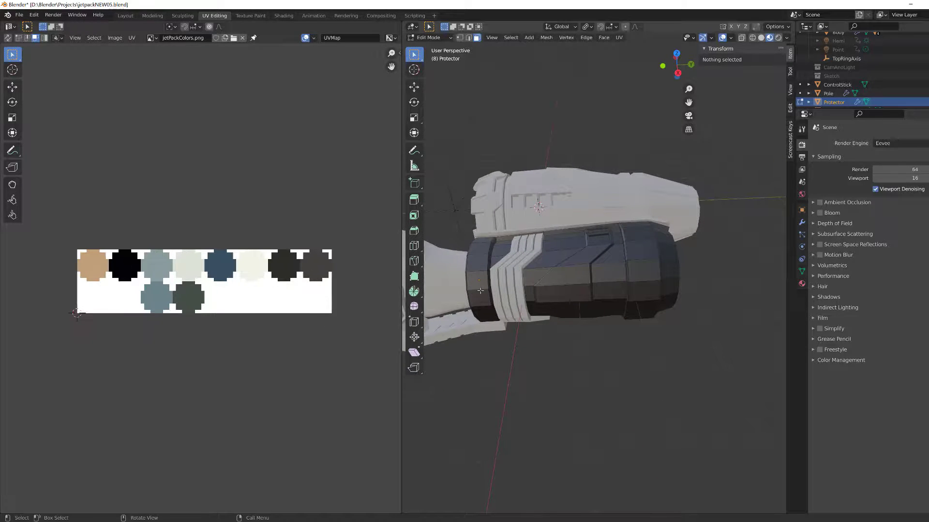
scroll(508, 264, "up", 2)
scroll(514, 262, "down", 3)
scroll(518, 277, "up", 2)
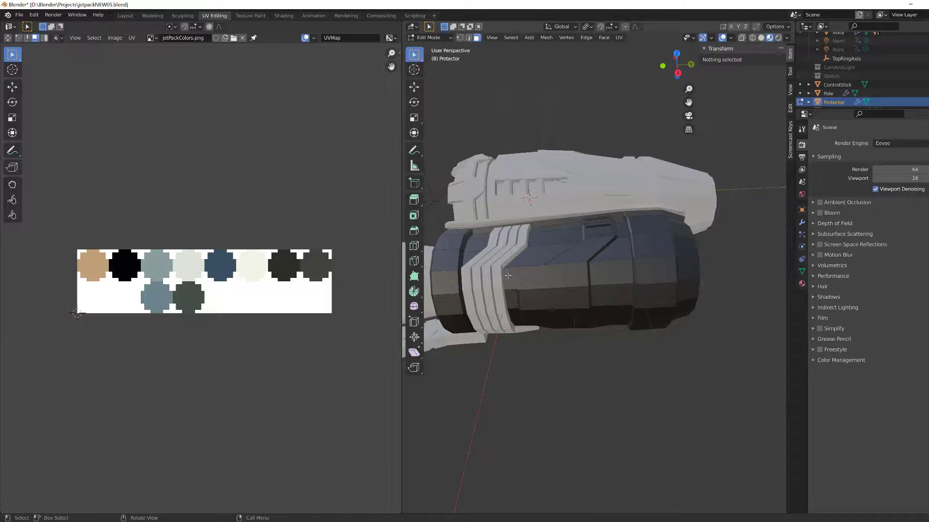
middle_click_drag(529, 277, 544, 280)
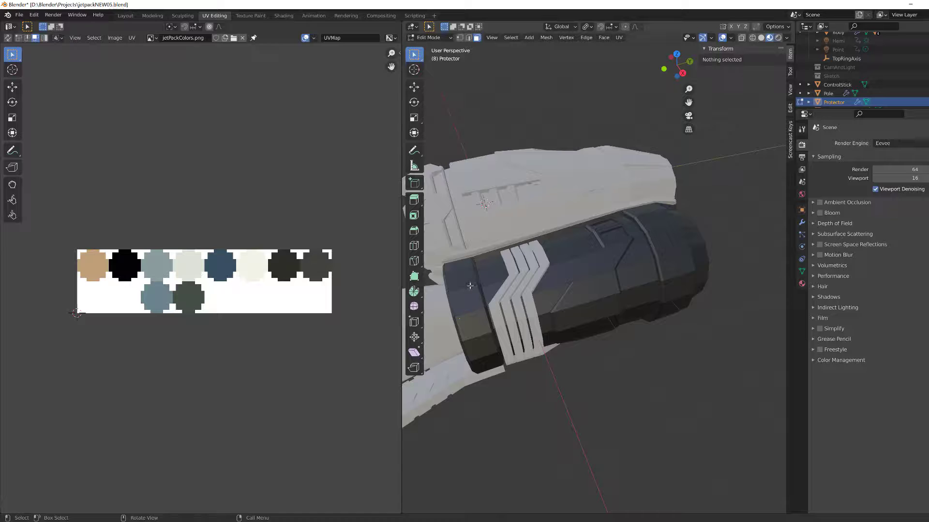
- Select the face loop on the Protector's open front rim and grow the selection to cover the whole front ring
middle_click_drag(470, 286, 494, 271)
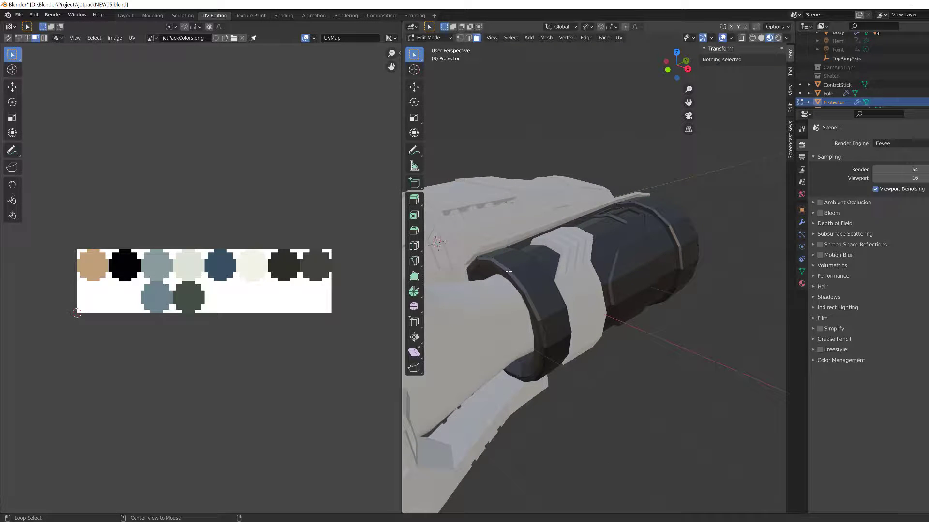
left_click(507, 271, "alt")
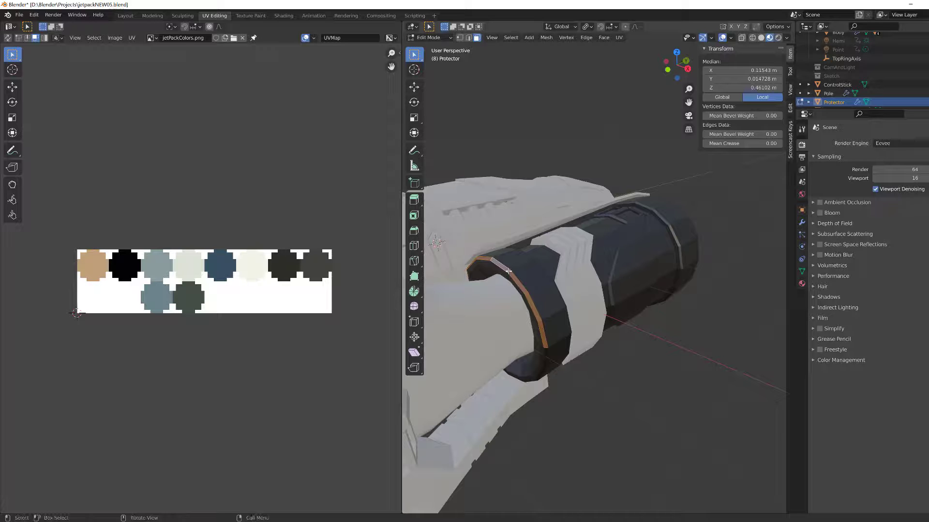
key("ctrl+KP_Add")
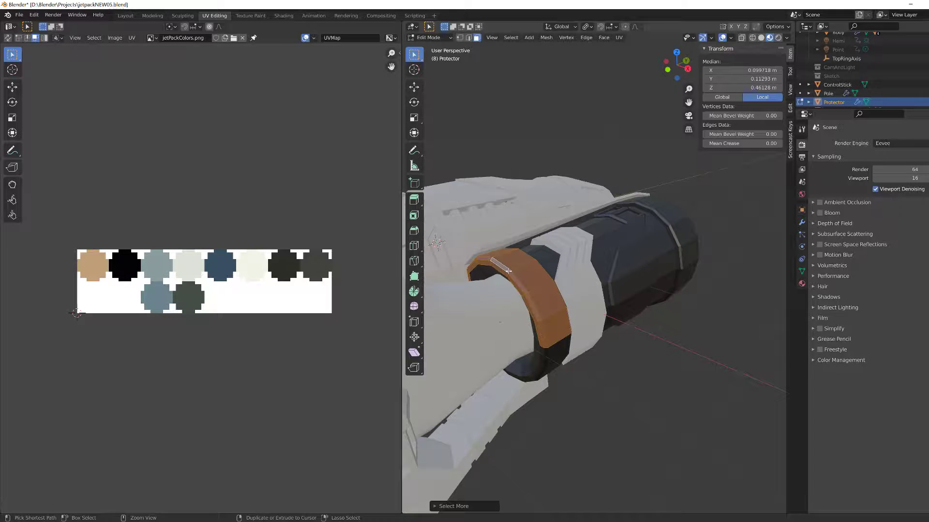
middle_click_drag(510, 270, 442, 273)
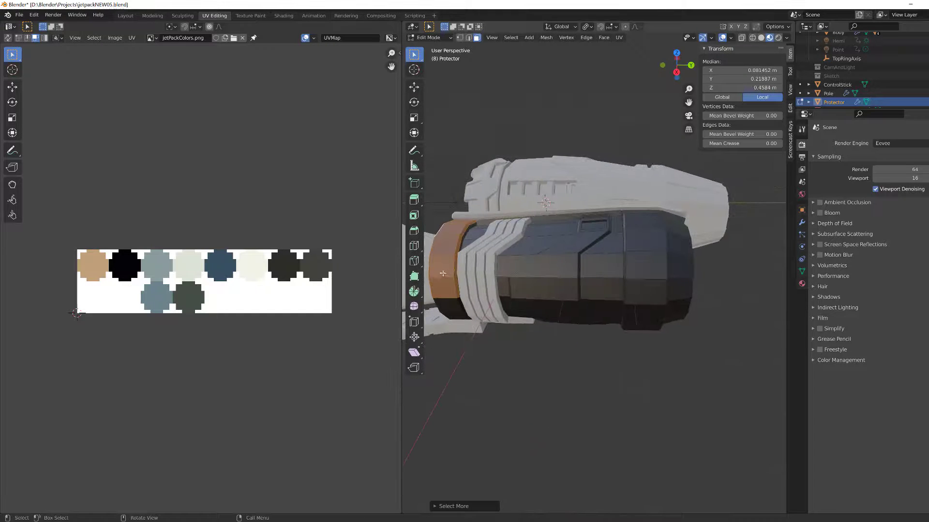
middle_click_drag(456, 217, 493, 241)
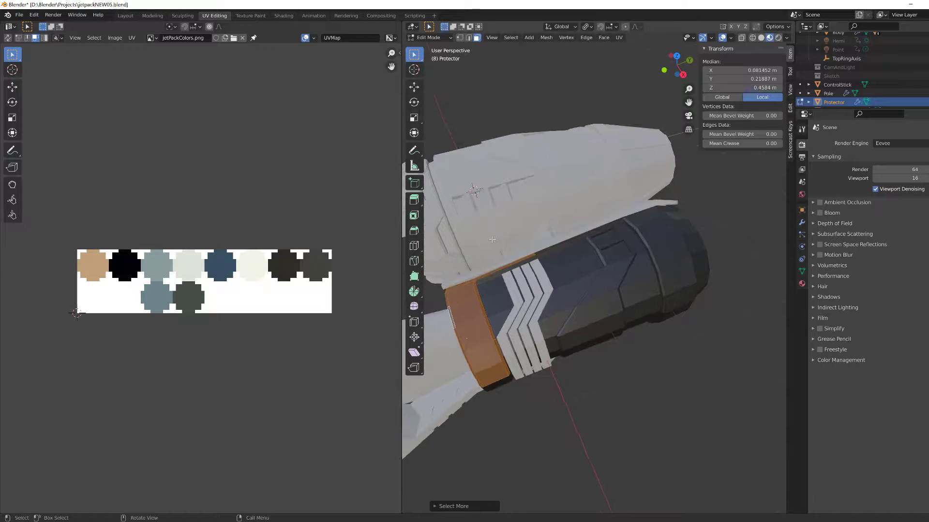
- Isolate the Protector in local view and turn on the Screencast Keys display
key("KP_Divide")
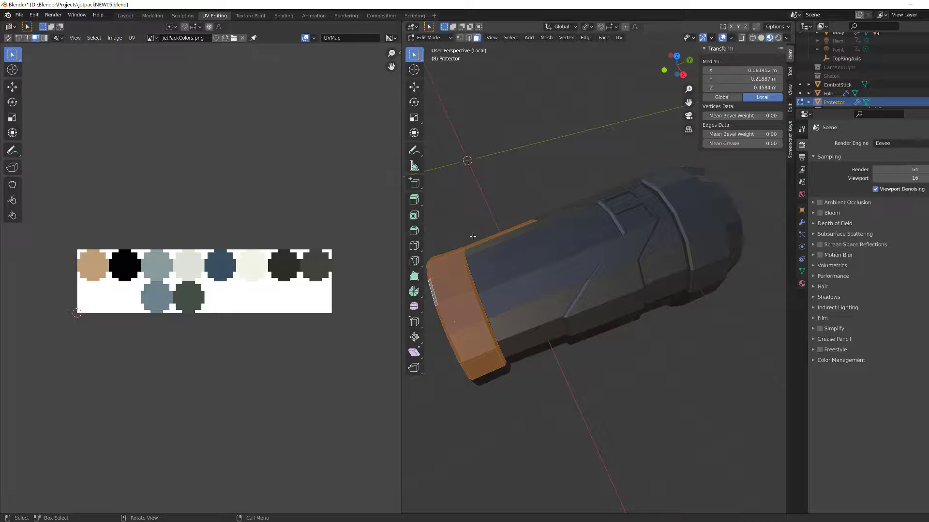
middle_click_drag(473, 236, 543, 191)
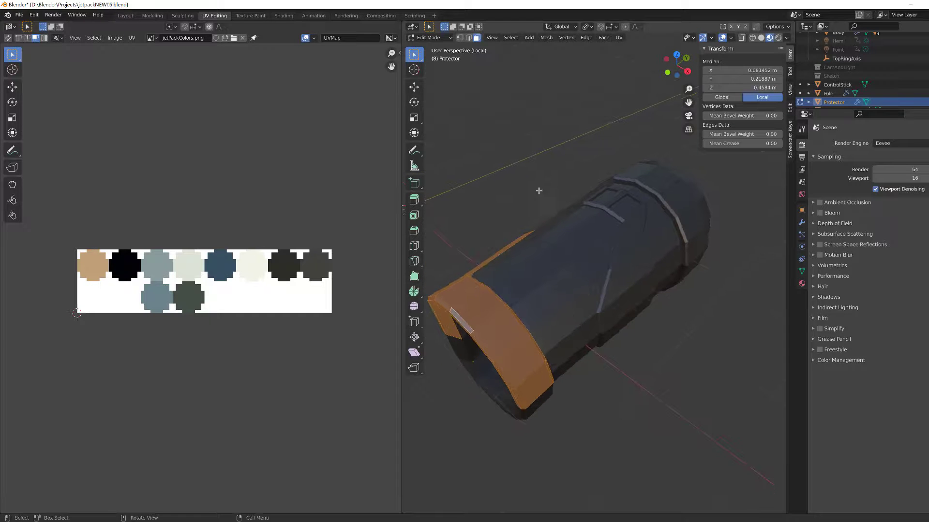
left_click(791, 139)
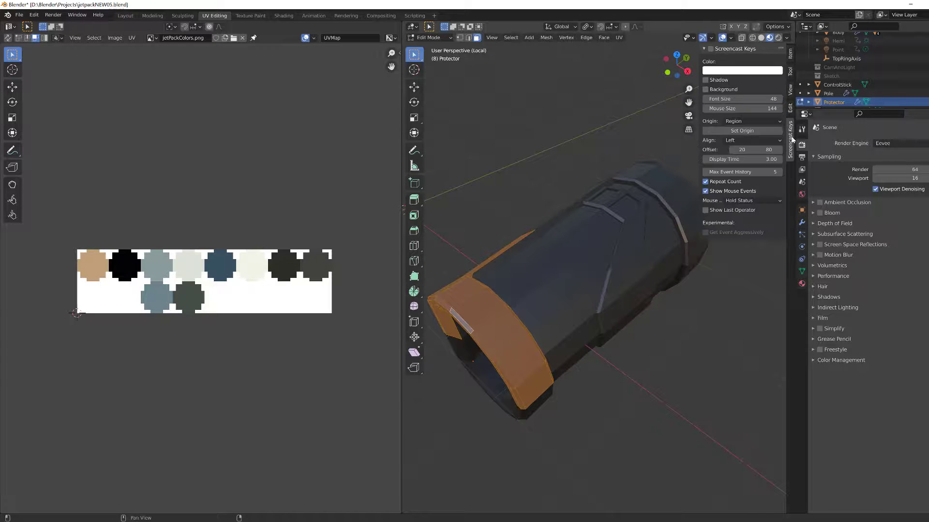
left_click(704, 50)
- Add the narrow face loop along the back edge of the front ring to the selection
middle_click_drag(532, 236, 507, 257)
scroll(522, 261, "up", 3)
scroll(542, 286, "down", 4)
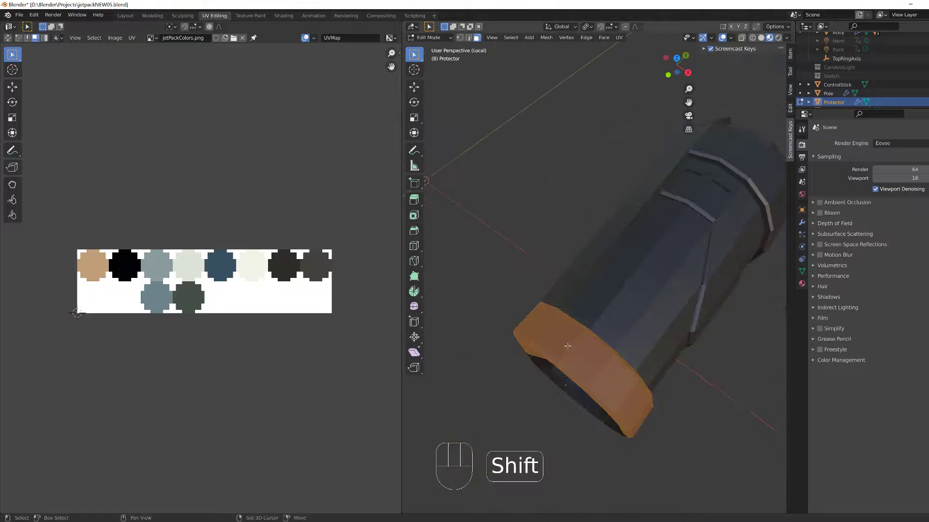
scroll(567, 346, "up", 2)
middle_click_drag(567, 346, 539, 293)
scroll(539, 293, "up", 2)
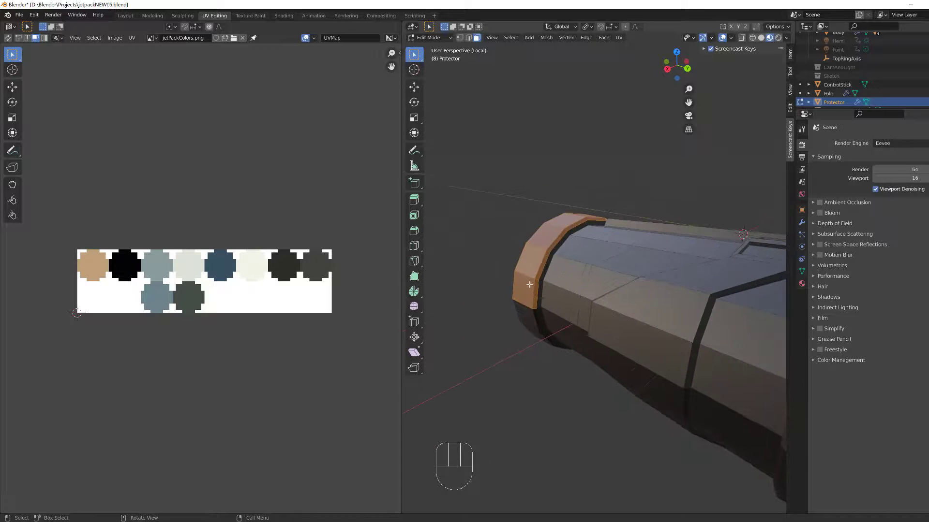
scroll(529, 285, "up", 1)
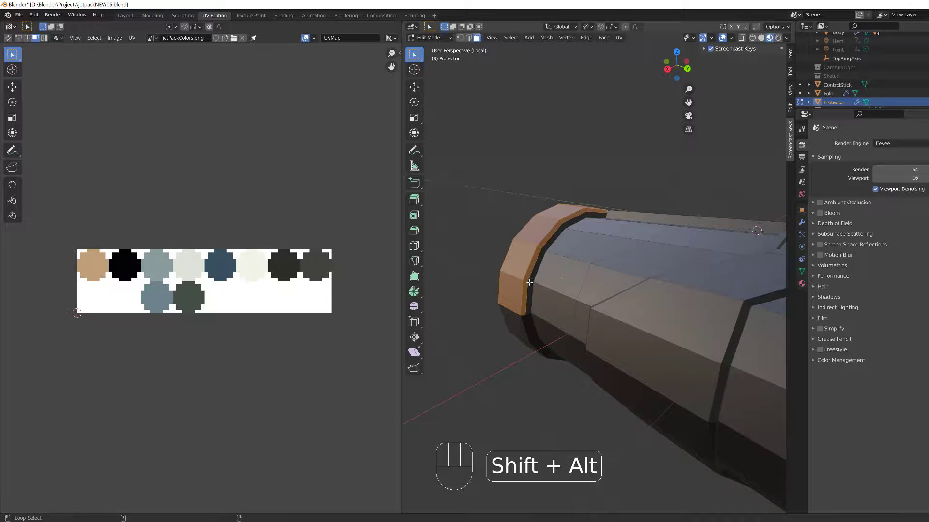
left_click(530, 282, "alt+shift")
middle_click_drag(529, 282, 622, 269)
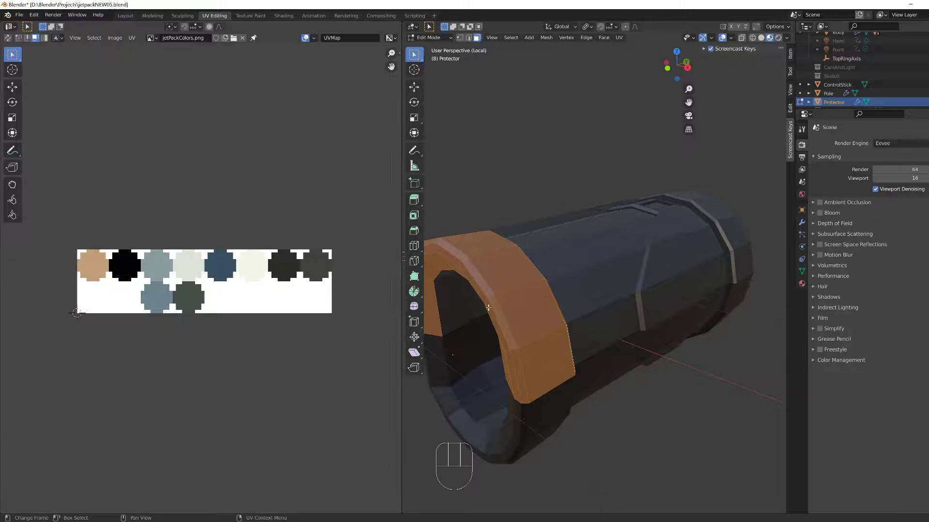
- Select all UVs of the front ring, move them onto the light grey-blue swatch in the palette's upper row, and deselect the ring
left_click_drag(366, 150, 54, 402)
scroll(112, 267, "up", 3)
scroll(92, 262, "down", 2)
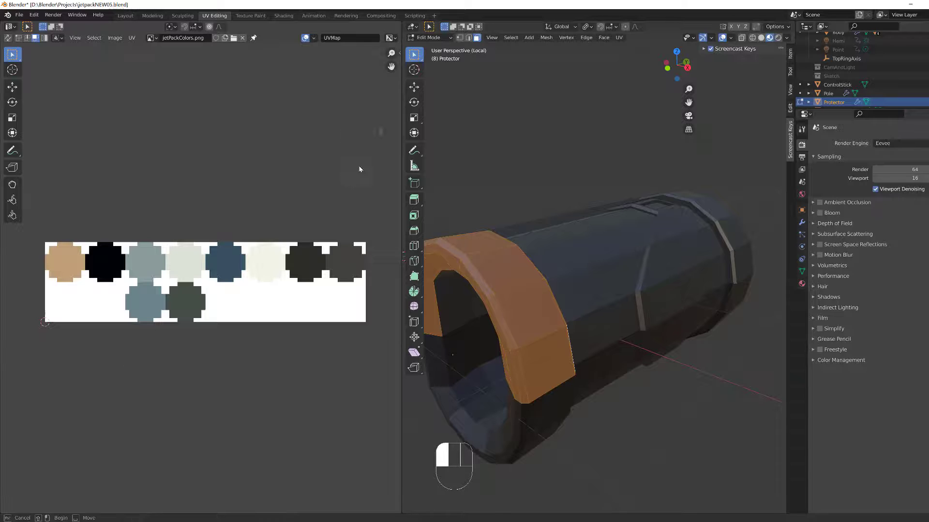
left_click_drag(382, 126, 42, 377)
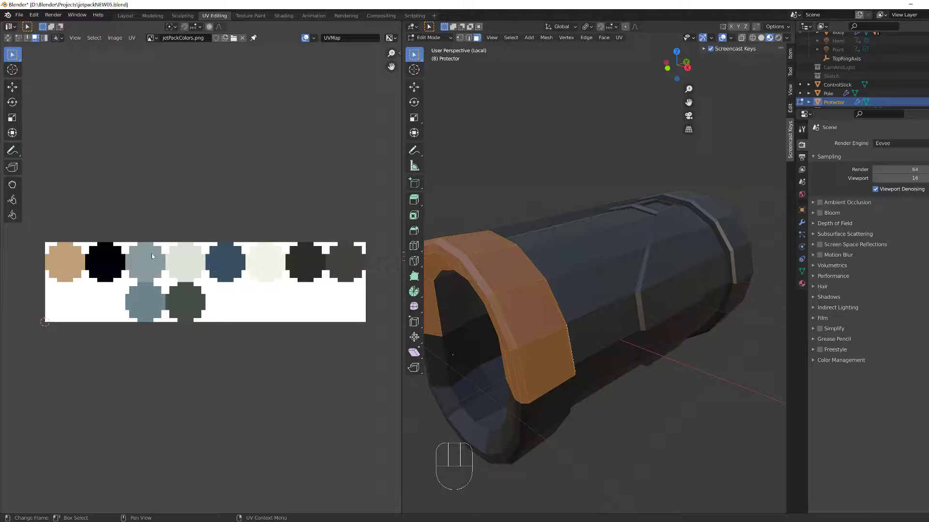
key("a")
scroll(203, 250, "down", 1)
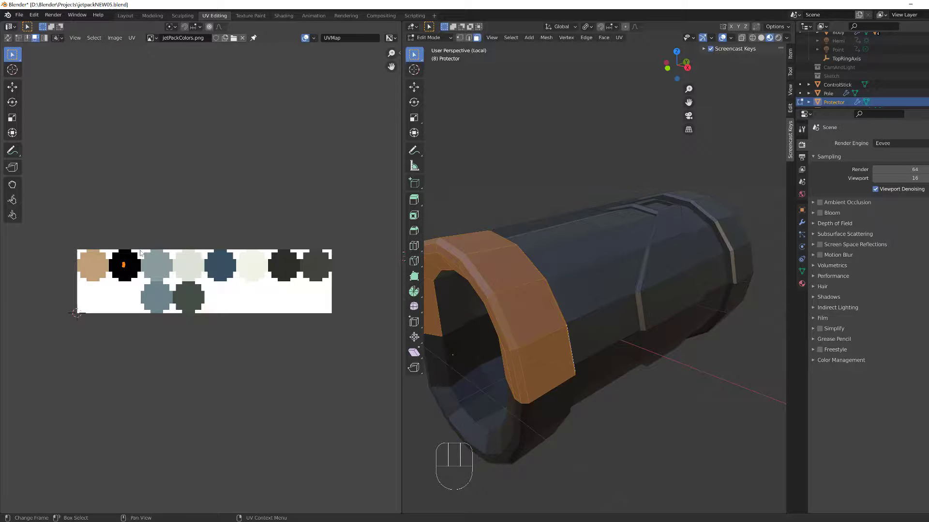
key("g")
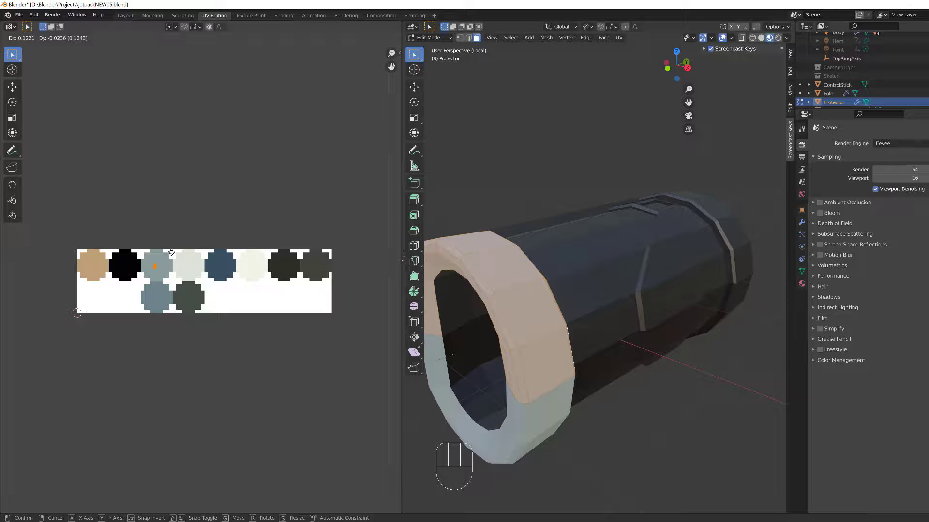
left_click(172, 252)
middle_click_drag(484, 295, 537, 354)
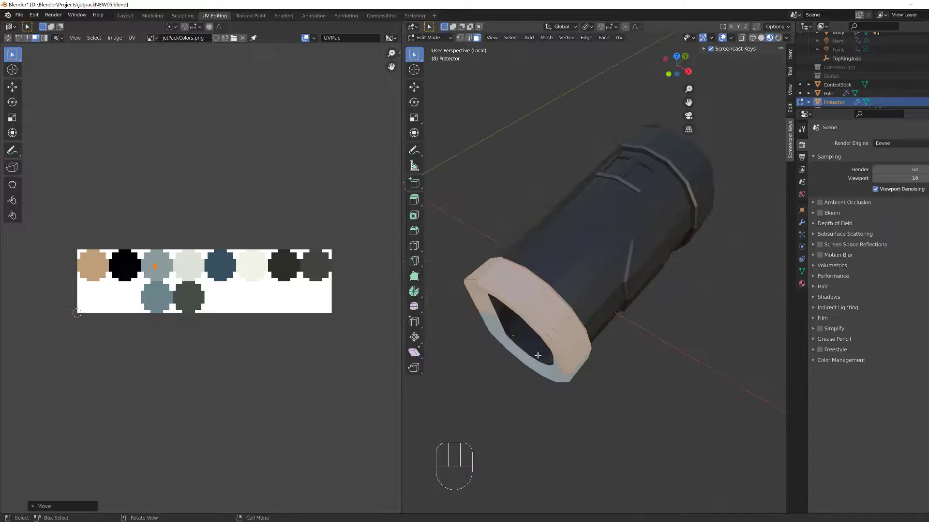
left_click(645, 384)
- Select two adjacent body faces directly behind the front ring and move their UVs onto the dark blue swatch
middle_click_drag(644, 384, 532, 332)
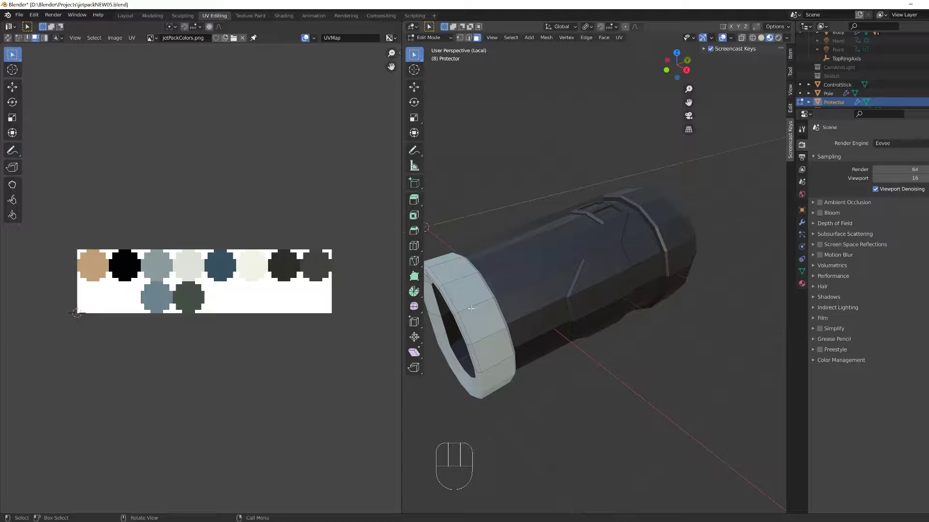
middle_click_drag(471, 308, 533, 288)
left_click(535, 294)
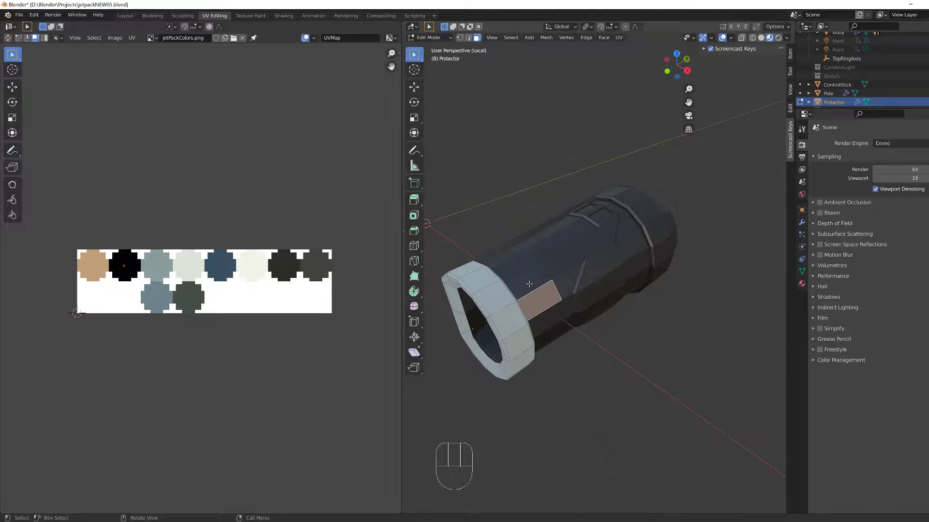
left_click(532, 276, "shift")
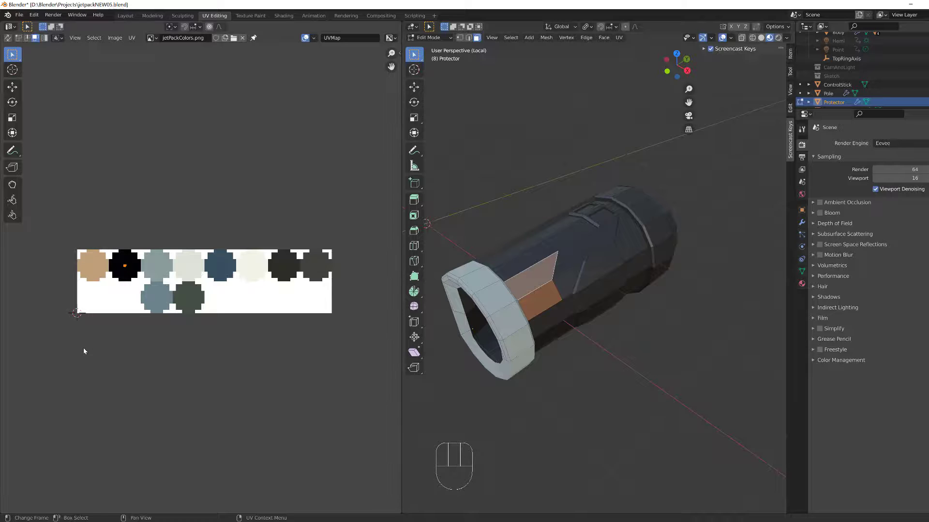
key("g")
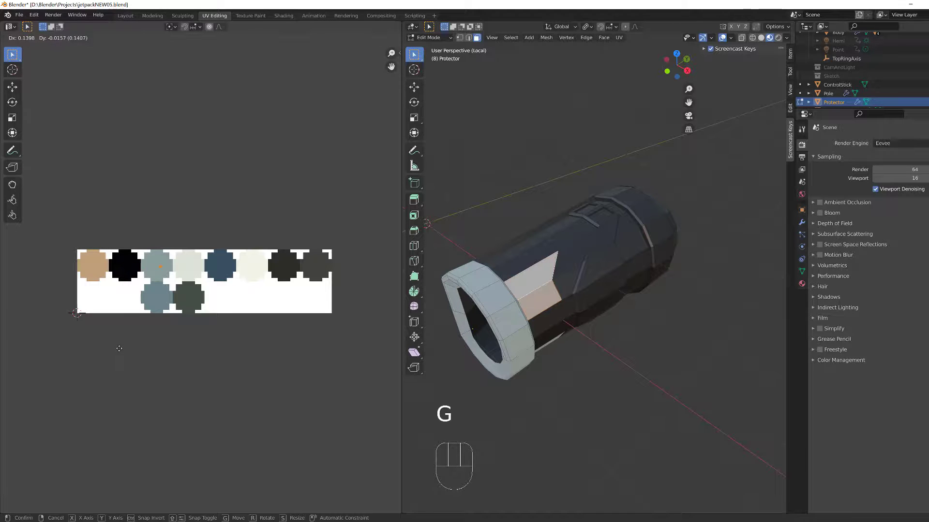
left_click(204, 395)
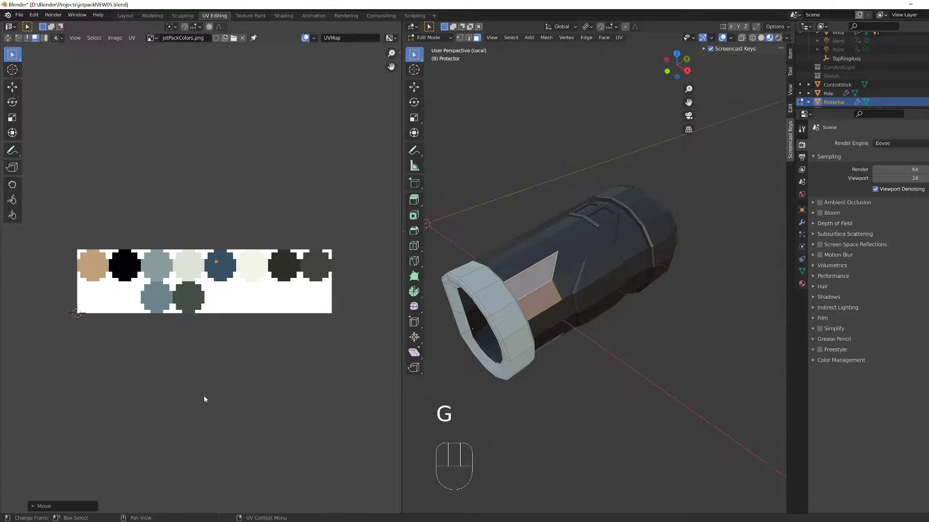
- Deselect the body faces and lower the Specular of the Protector material's Principled BSDF to 0.051
left_click(585, 393)
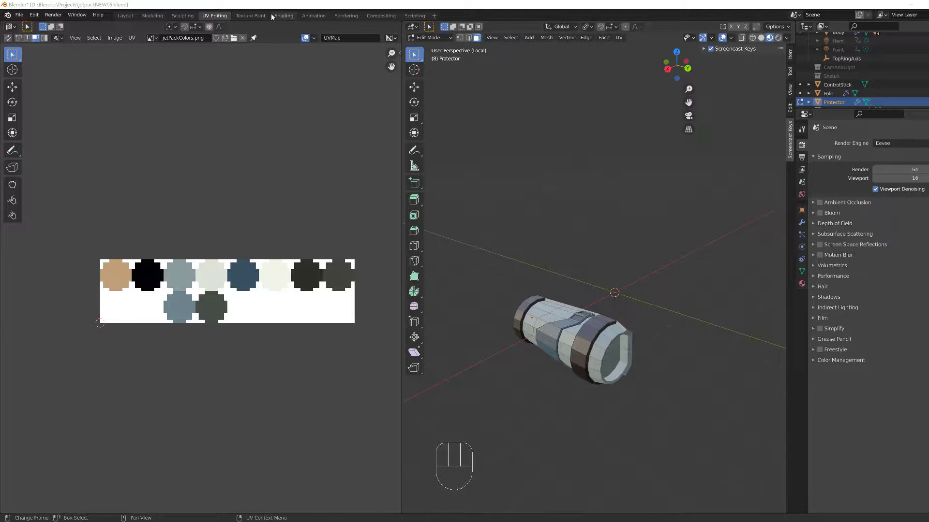
left_click(283, 15)
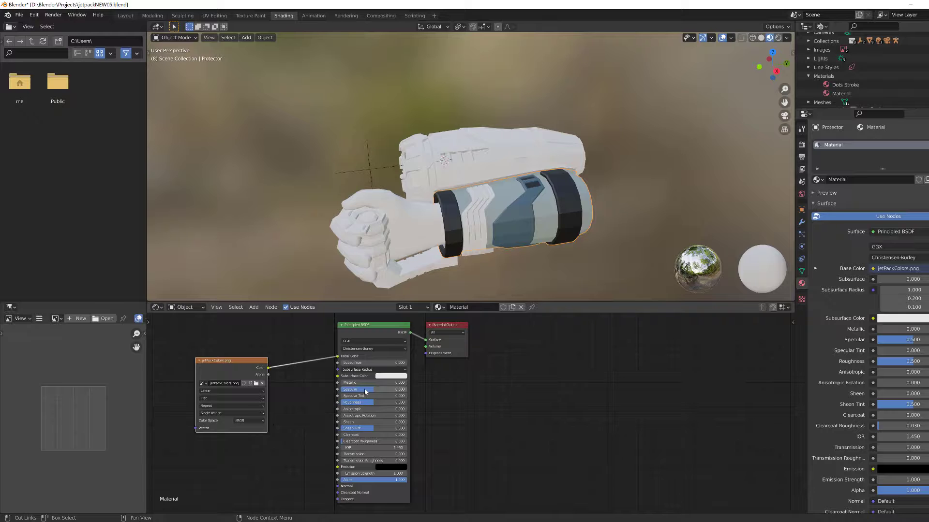
left_click_drag(370, 390, 356, 390)
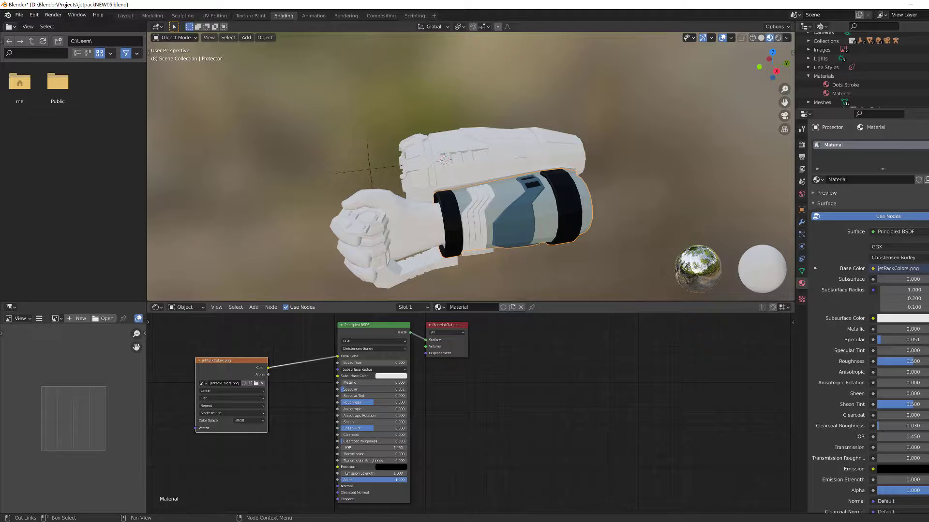
left_click_drag(345, 389, 343, 389)
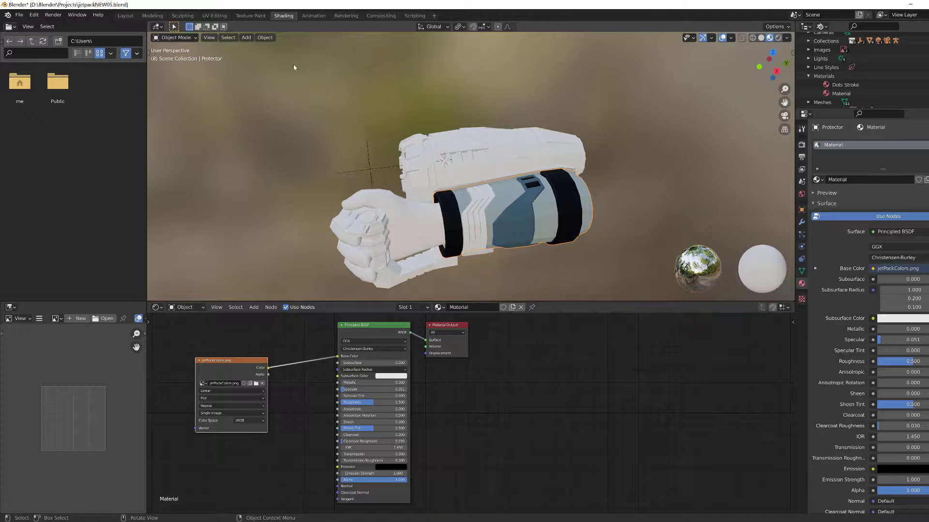
- Return to UV editing and select three faces of the dark blue side panel together with their UVs on the palette
left_click(213, 16)
scroll(573, 265, "up", 3)
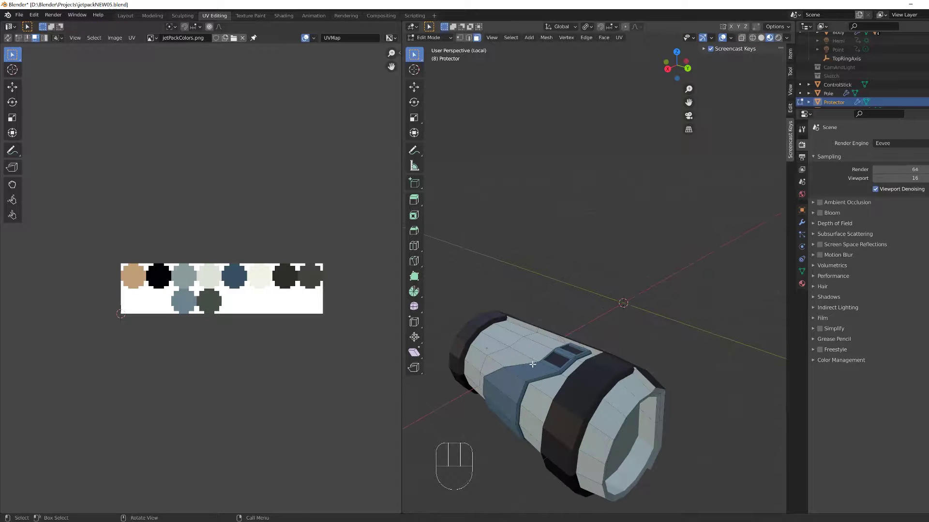
middle_click_drag(561, 265, 579, 231, "shift")
middle_click_drag(508, 294, 589, 304)
left_click(593, 298)
left_click(614, 273)
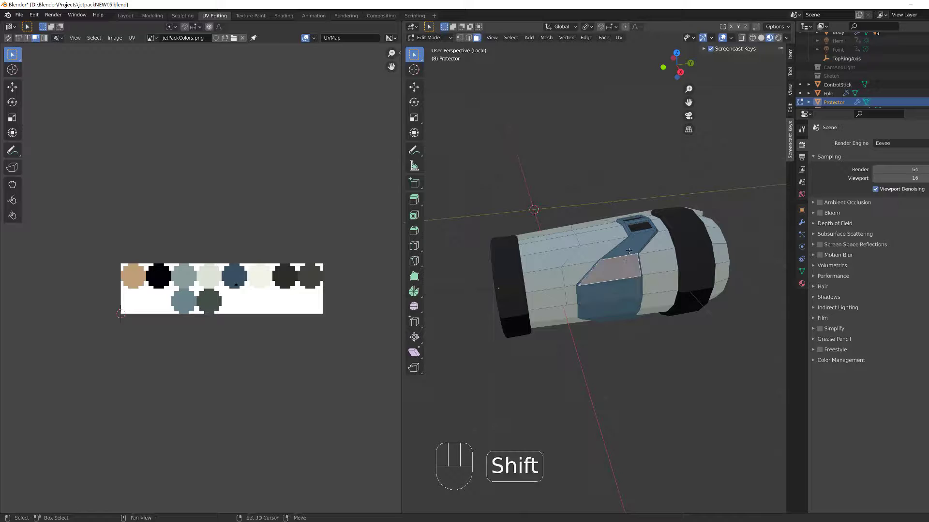
left_click(631, 249, "shift")
left_click(596, 282, "shift")
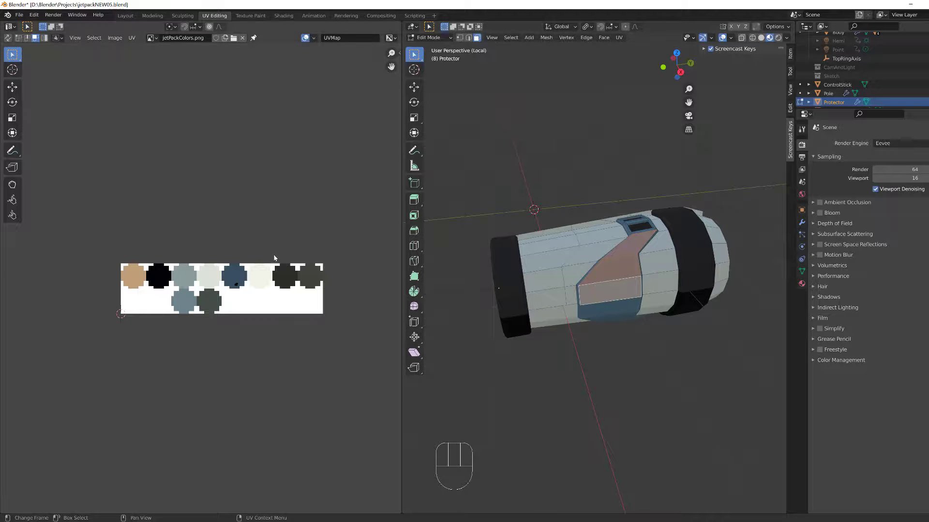
left_click_drag(283, 222, 168, 329)
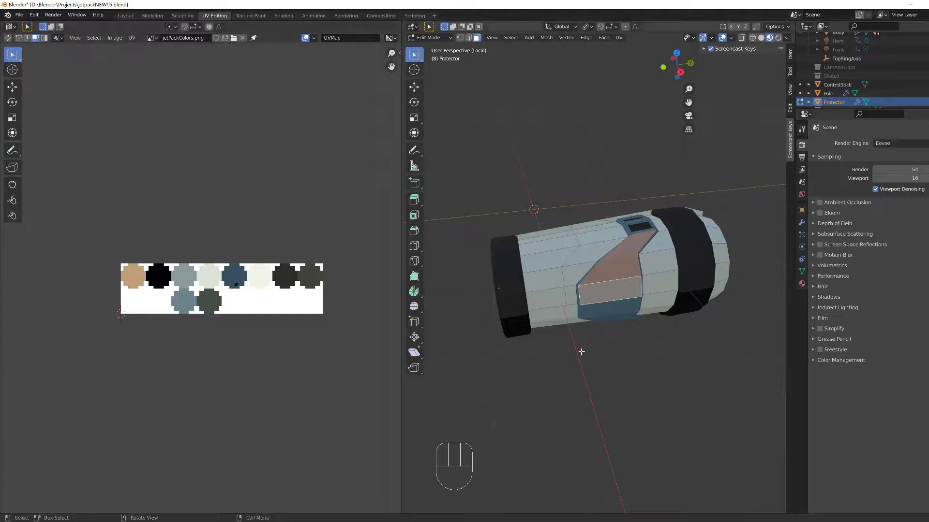
middle_click_drag(581, 352, 618, 347)
middle_click_drag(602, 370, 601, 369, "shift")
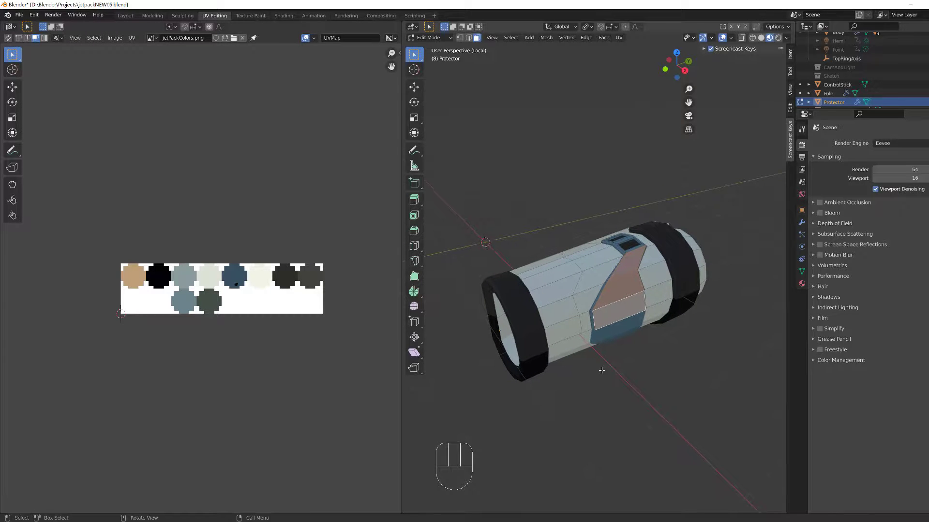
- Select all faces of the Protector and all of their UVs on the colour palette
key("3")
key("a")
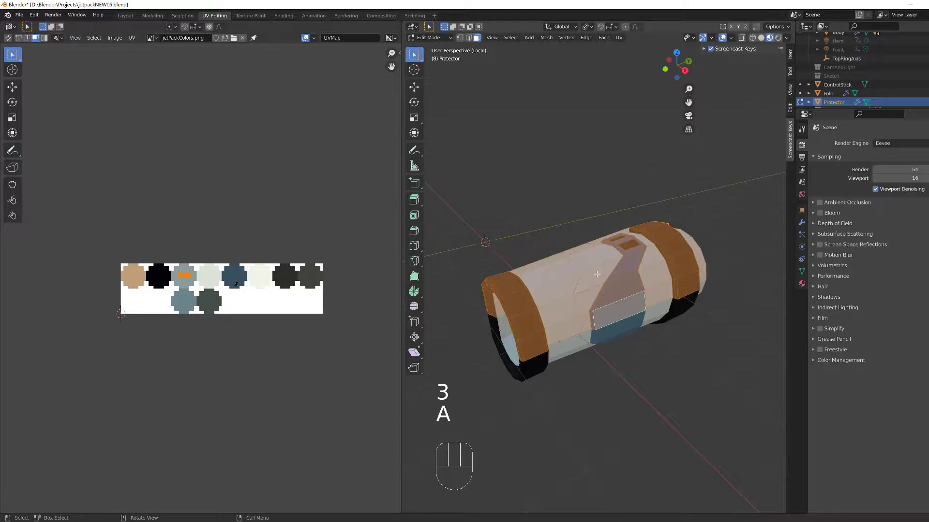
scroll(208, 285, "up", 2)
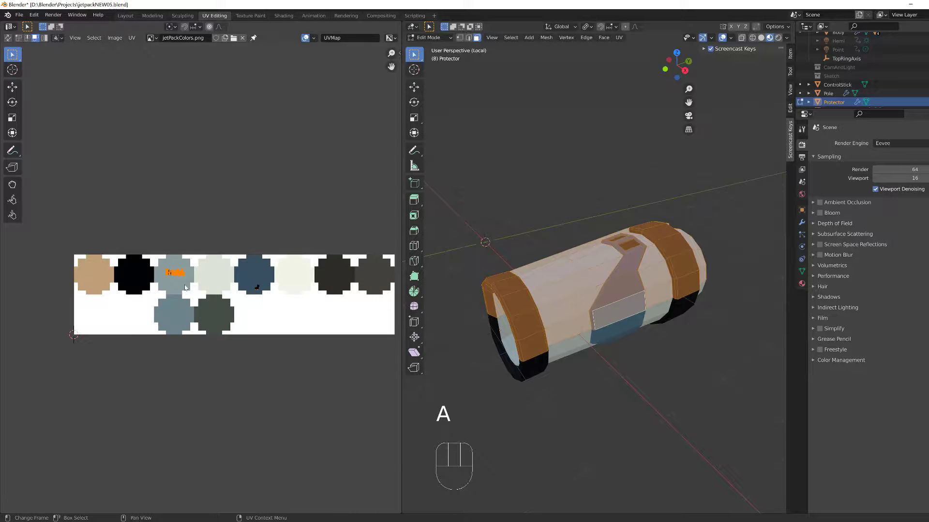
scroll(185, 288, "down", 2)
left_click_drag(343, 202, 79, 373)
scroll(134, 321, "up", 1)
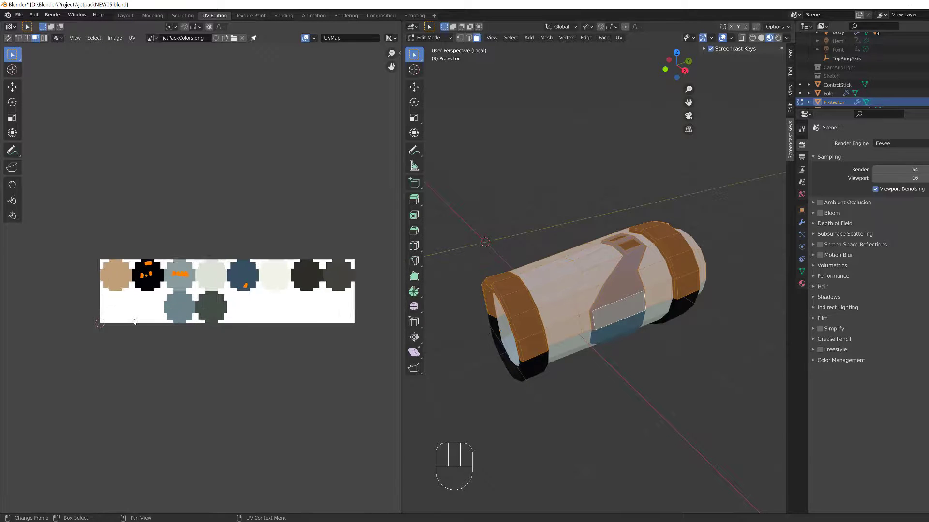
- Select only the UVs on the dark blue swatch, try them on the off-white swatch, and place them back on dark blue
scroll(134, 322, "up", 1)
scroll(231, 337, "up", 2, "shift")
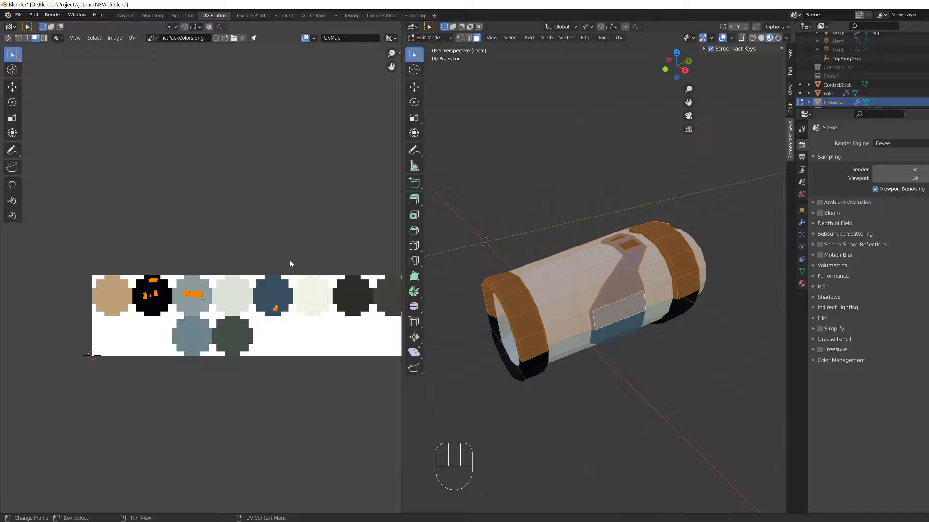
left_click_drag(288, 287, 259, 339)
key("g")
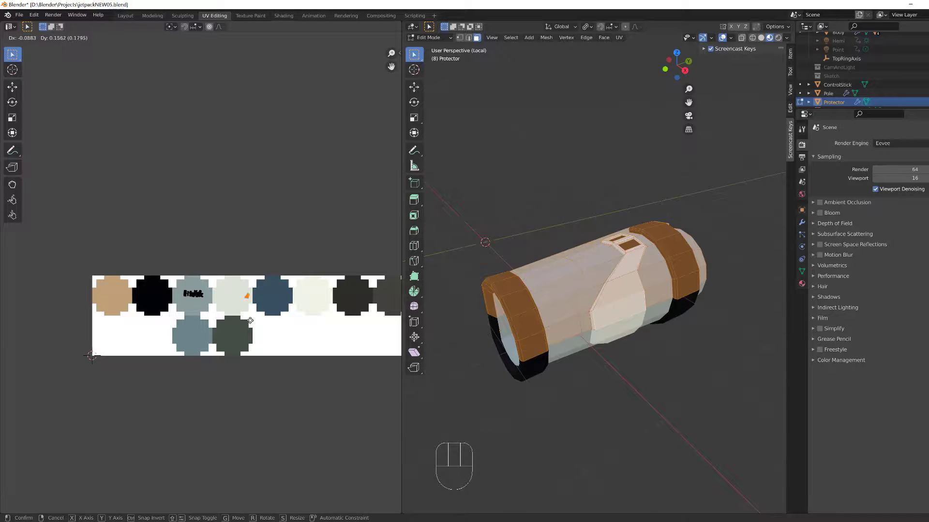
left_click(262, 328)
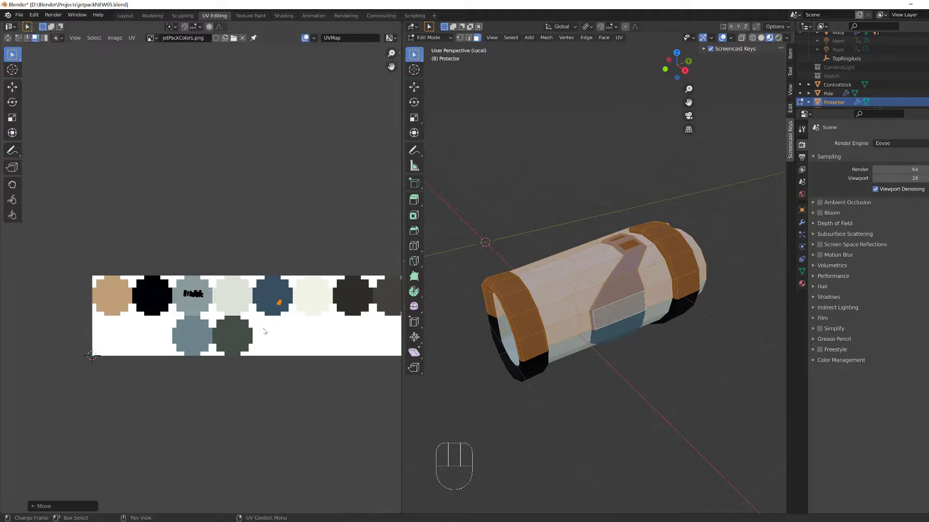
- Select the UVs on the light grey-blue swatch, try them over the off-white swatch, and place them back on grey-blue
left_click_drag(219, 266, 174, 321)
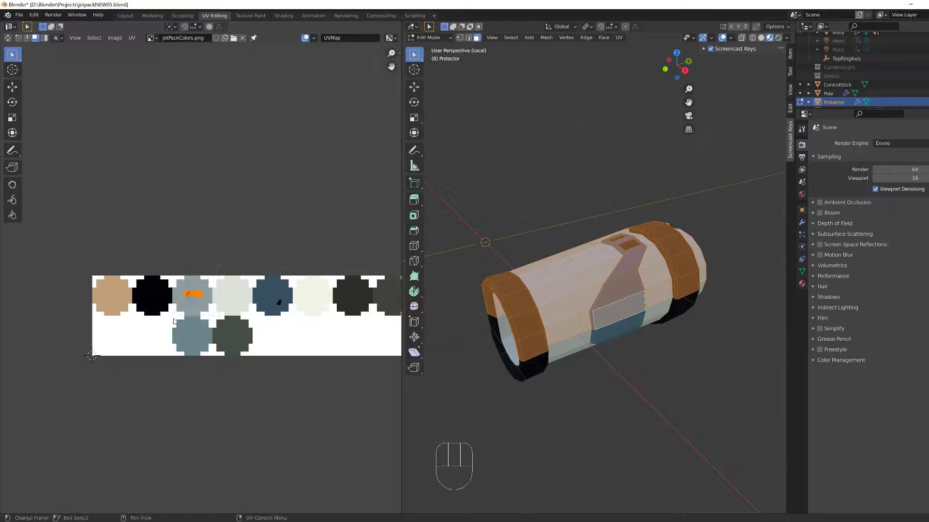
key("g")
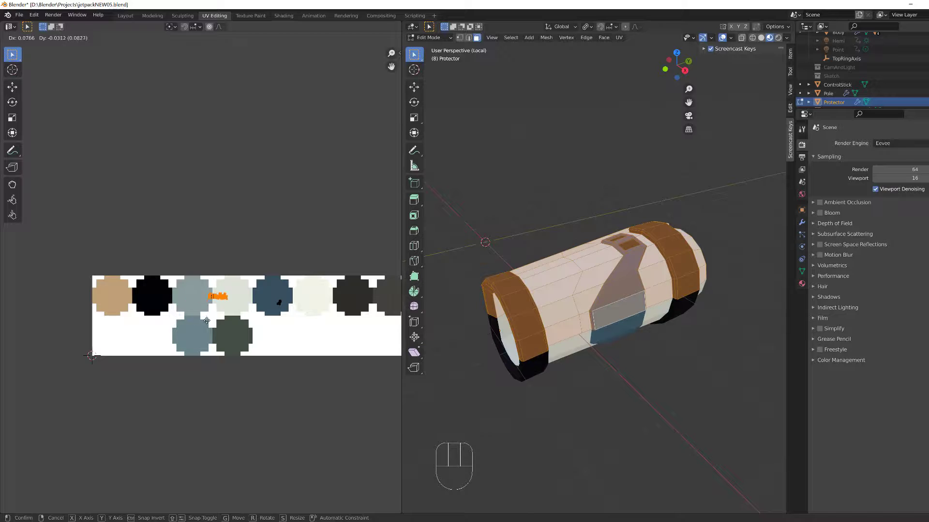
left_click(173, 317)
- Examine the UVs placed on the black swatch, select all UVs to inspect their placement closely, and clear the selection
left_click_drag(99, 232, 185, 317)
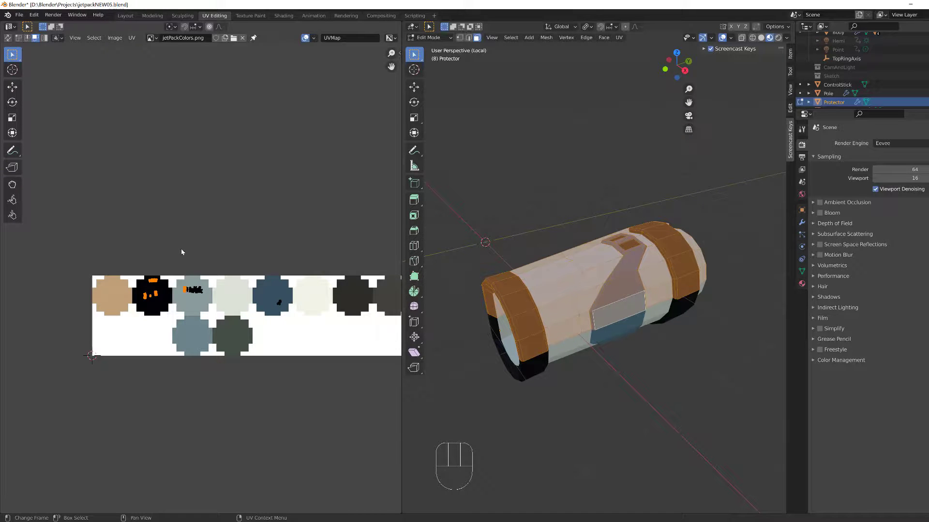
key("a")
scroll(152, 294, "up", 3)
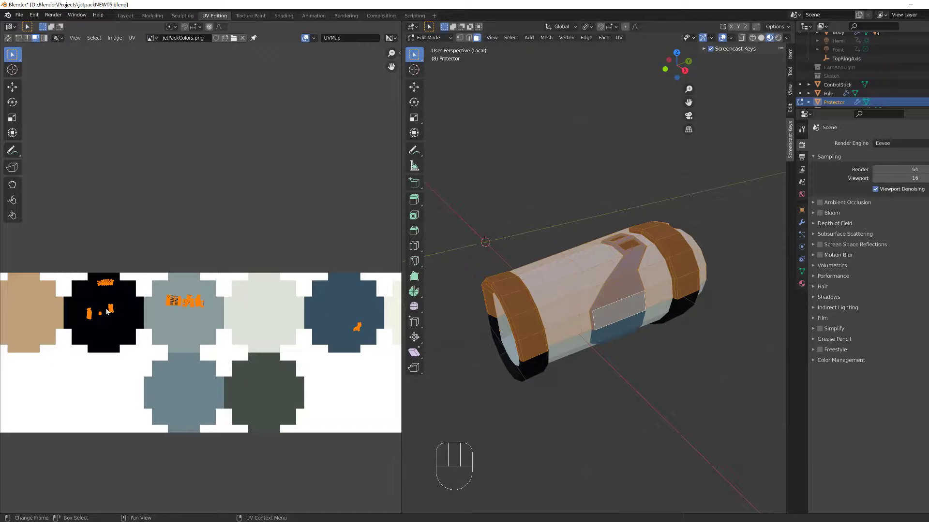
left_click(234, 330)
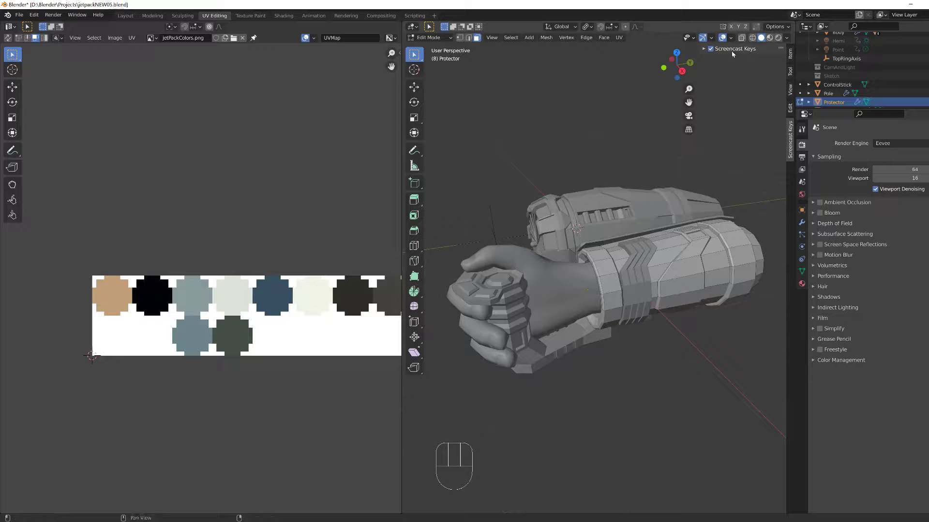
- Turn on the Face Orientation overlay for the whole arm model
left_click(713, 39)
left_click(731, 38)
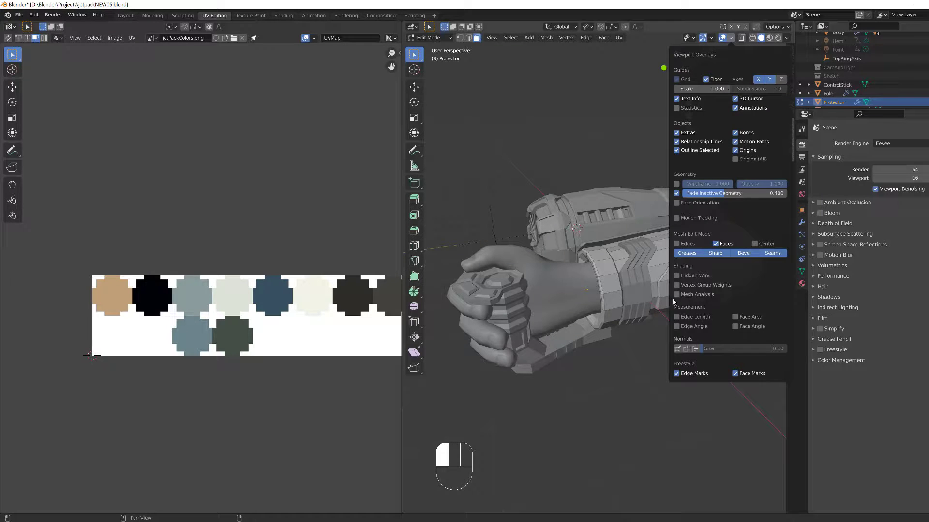
left_click(688, 202)
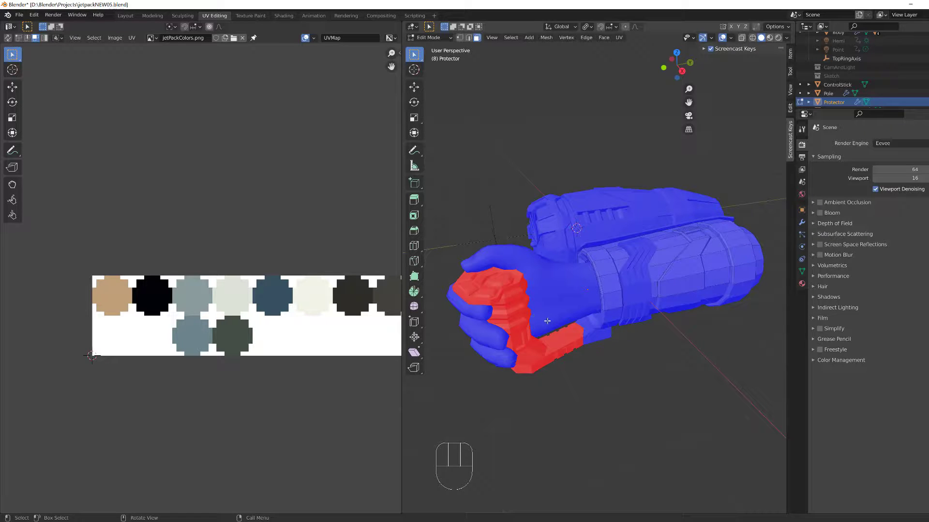
middle_click_drag(547, 320, 563, 359)
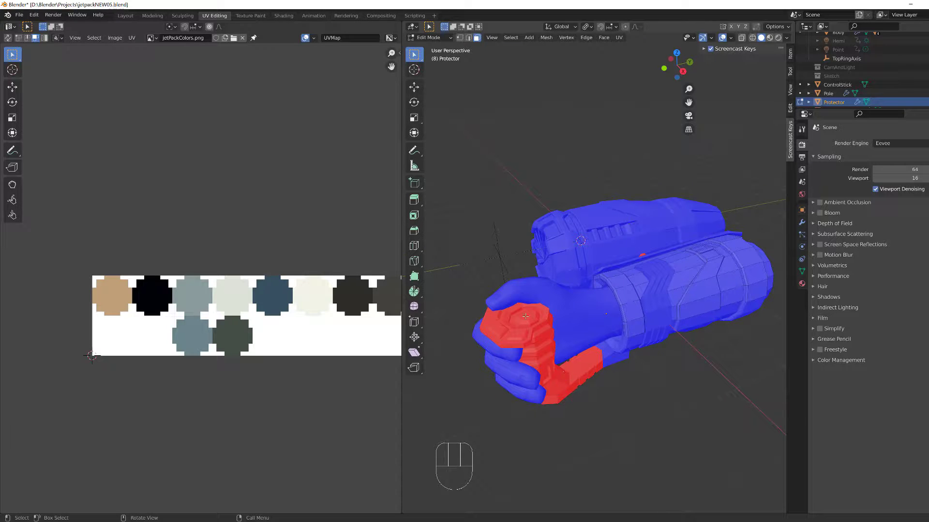
- Switch editing to the ControlStick, select all its faces, and recalculate their normals outward
key("Tab")
left_click(523, 337)
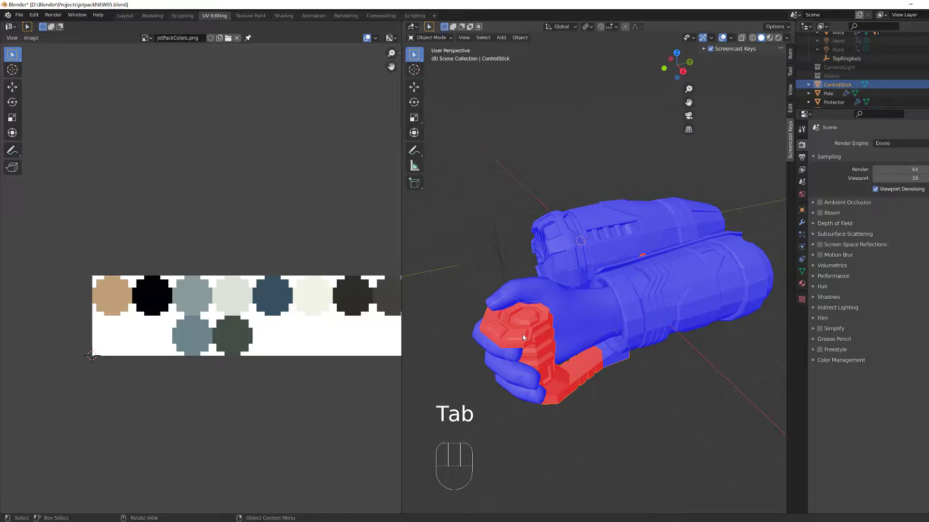
key("Tab")
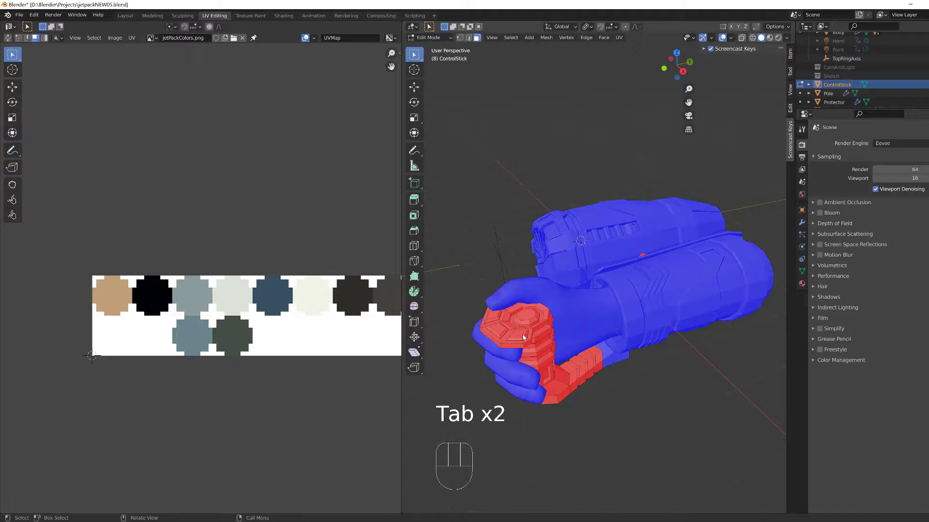
key("3")
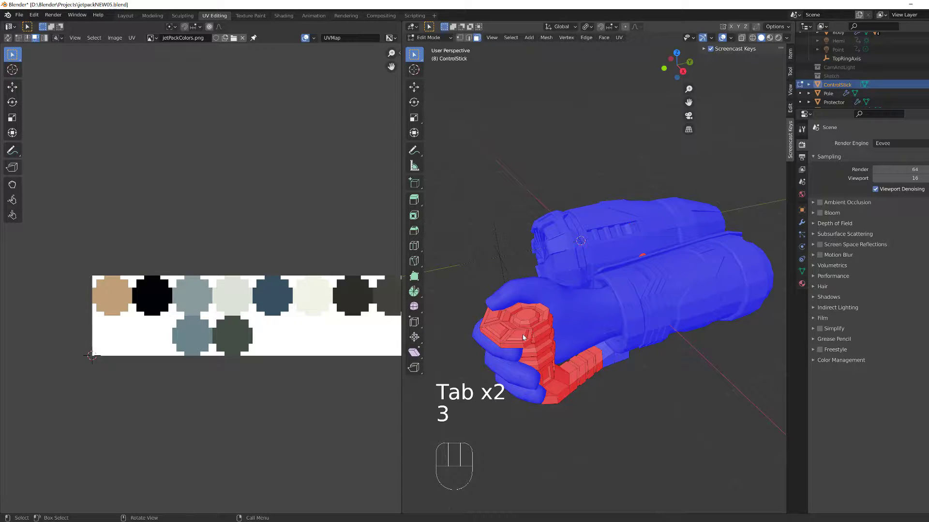
key("a")
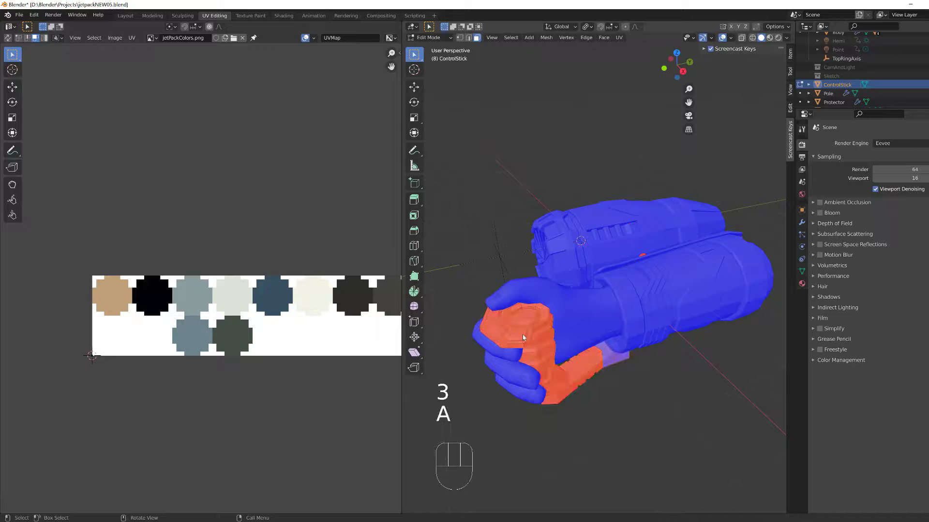
key("shift")
key("shift+n")
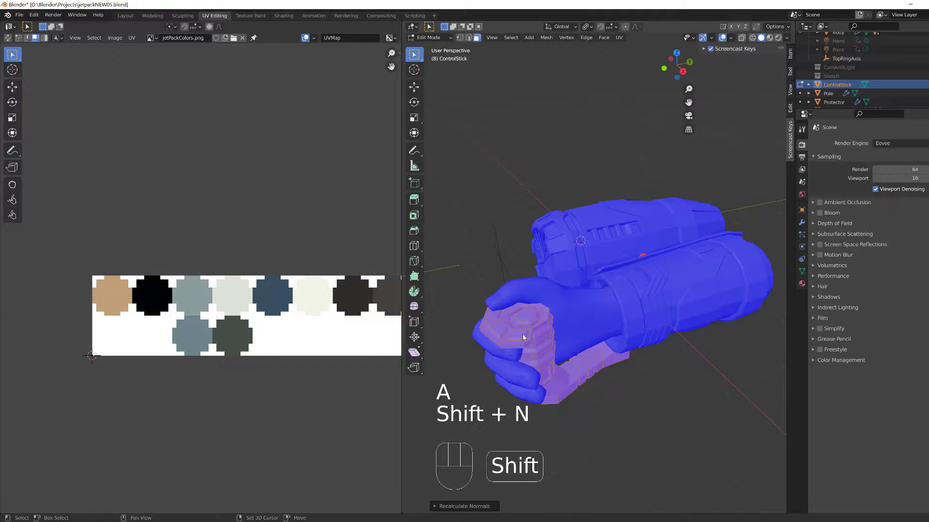
- Switch editing to the Pole between the arm and the jetpack cylinder, select all its faces, and recalculate their normals outward
middle_click_drag(589, 402, 570, 306)
scroll(575, 308, "up", 2)
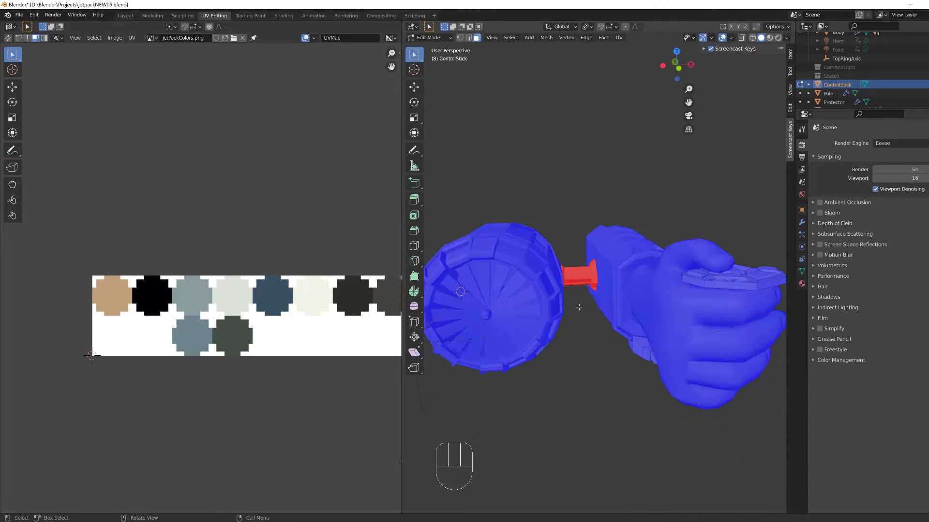
key("Tab")
left_click(577, 282)
scroll(577, 273, "up", 6)
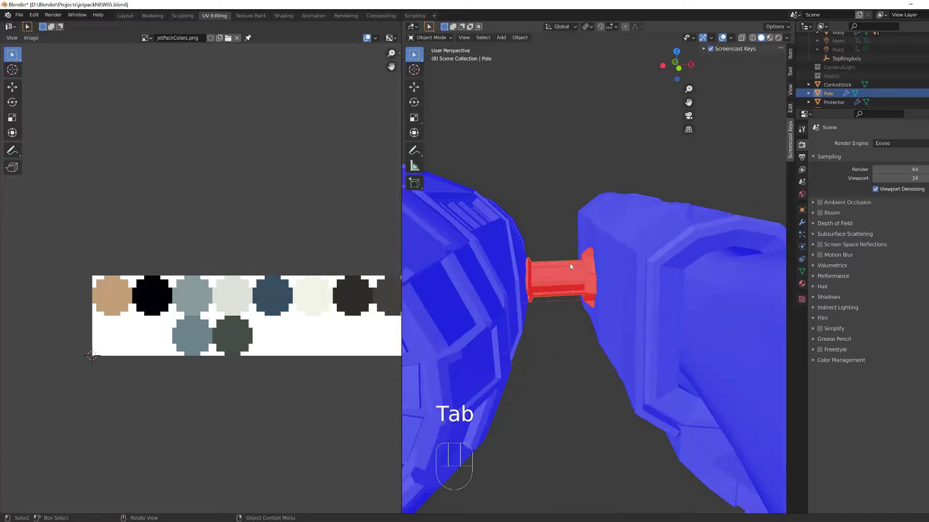
middle_click_drag(573, 290, 576, 246)
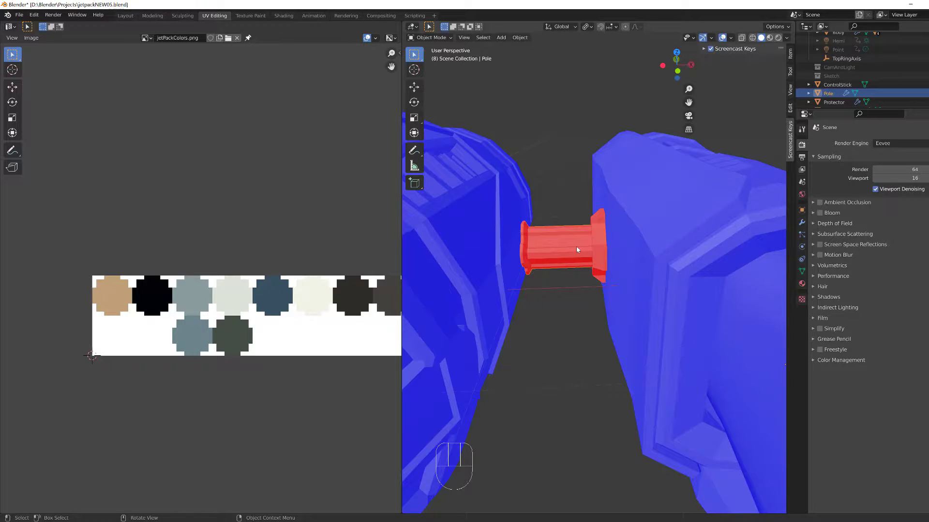
key("Tab")
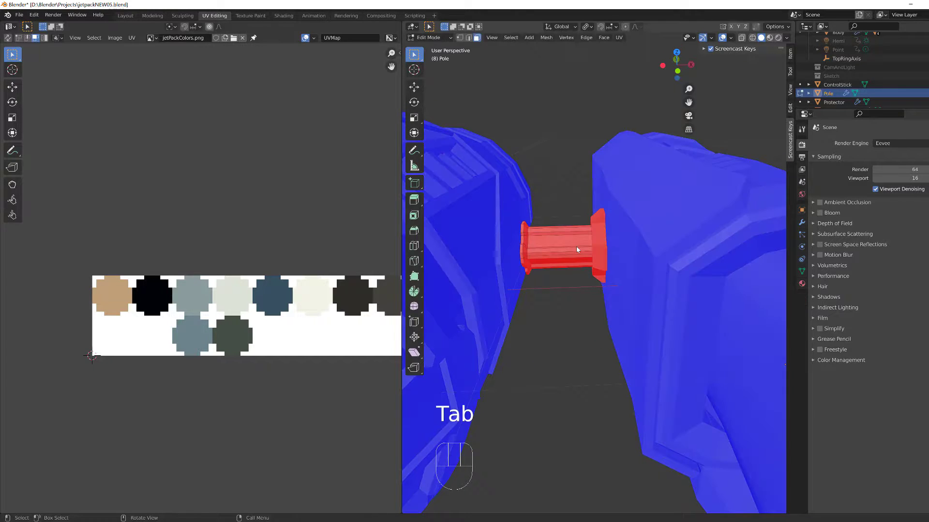
key("3")
key("a")
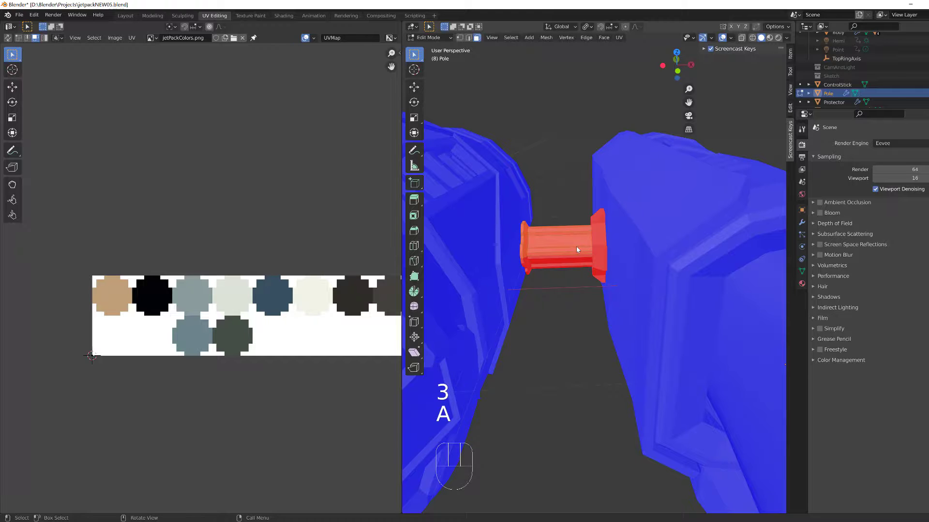
key("shift+n")
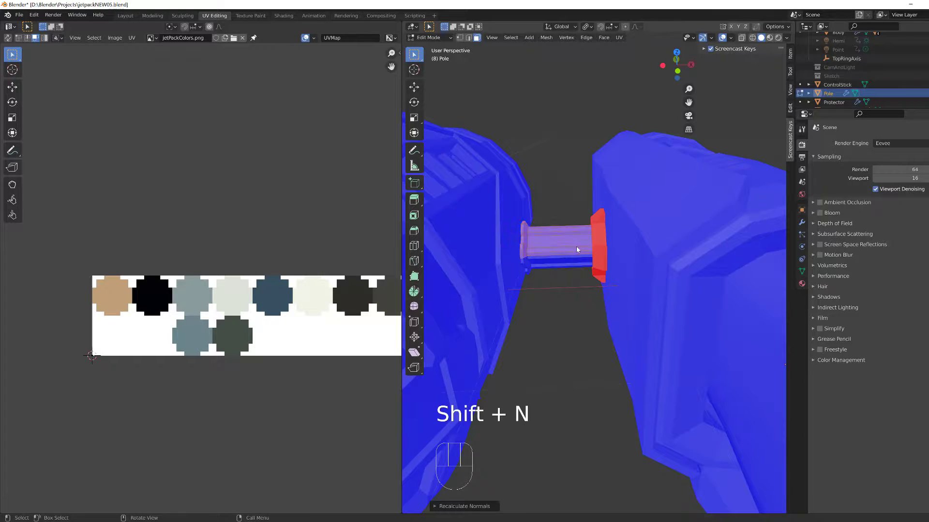
- Switch editing to the ProtectorPoleHolder at the arm end of the pole, select all its faces, and recalculate their normals outward
key("Tab")
left_click(599, 256)
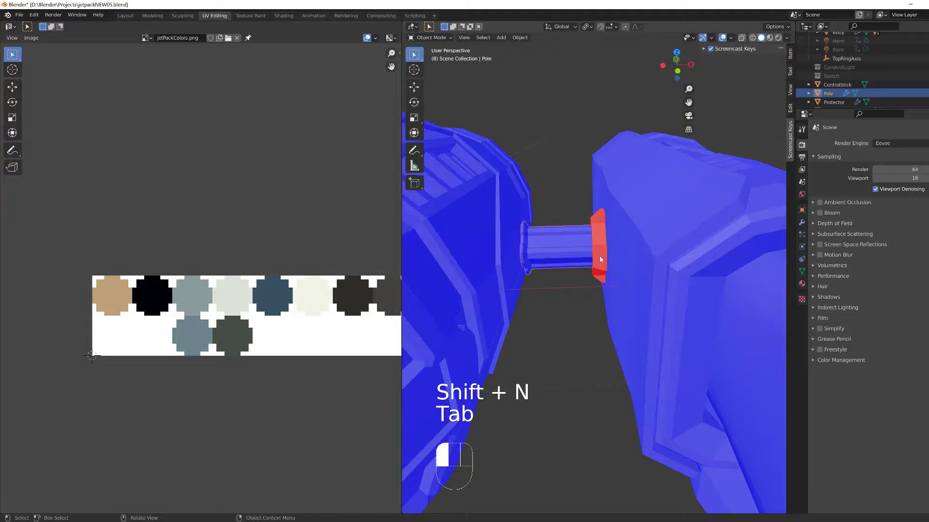
key("Tab")
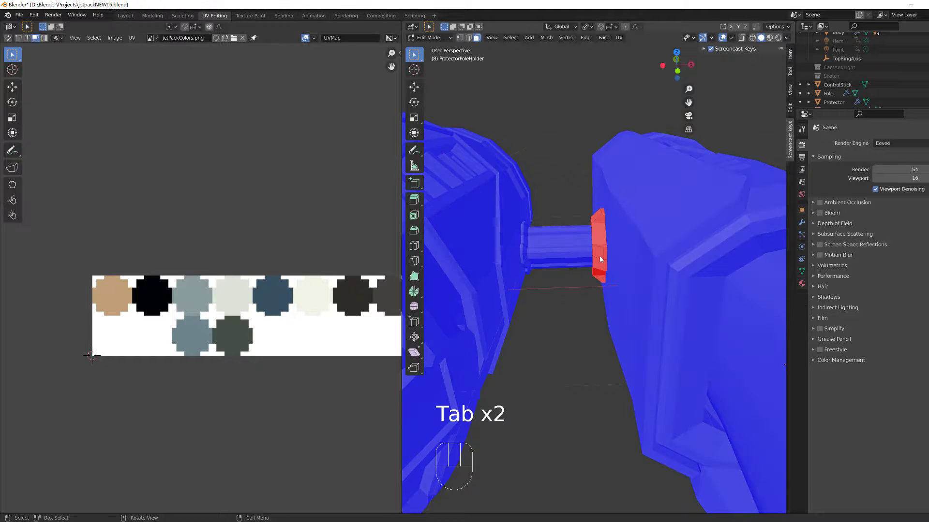
key("3")
key("a")
key("shift+n")
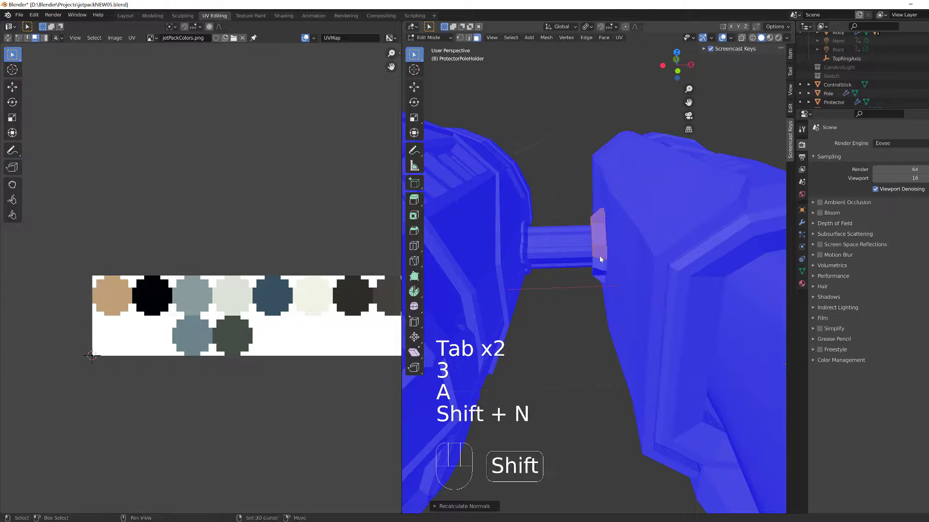
key("Tab")
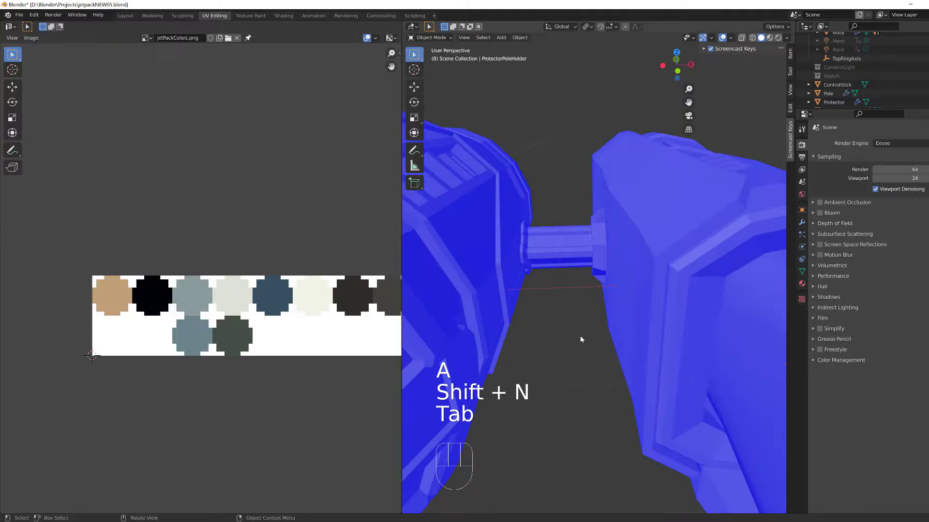
- Turn off the Face Orientation overlay for the whole arm model
middle_click_drag(580, 336, 595, 334)
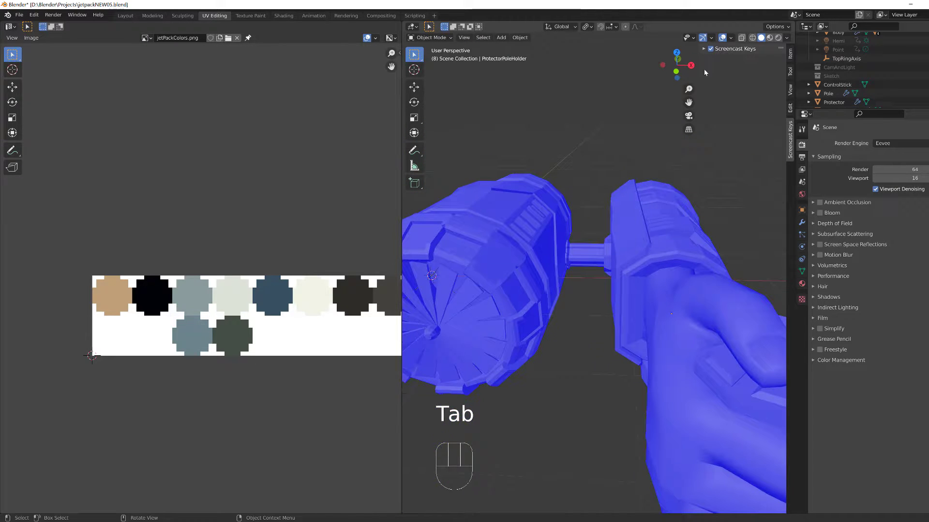
left_click(731, 38)
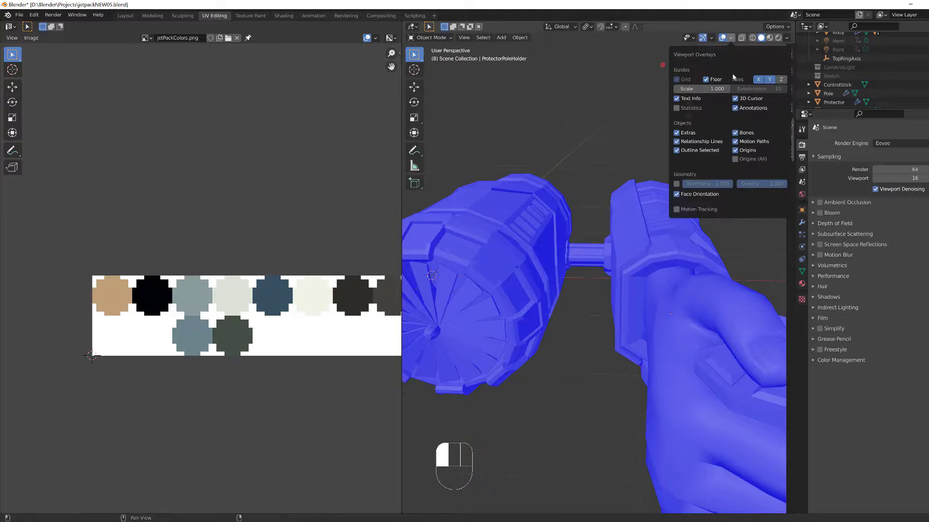
left_click(677, 194)
- Select the TopRing on the jetpack cylinder's end and assign it the existing material named Material
middle_click_drag(567, 352, 491, 358)
middle_click_drag(522, 300, 600, 322, "shift")
left_click(550, 304)
scroll(545, 301, "up", 4)
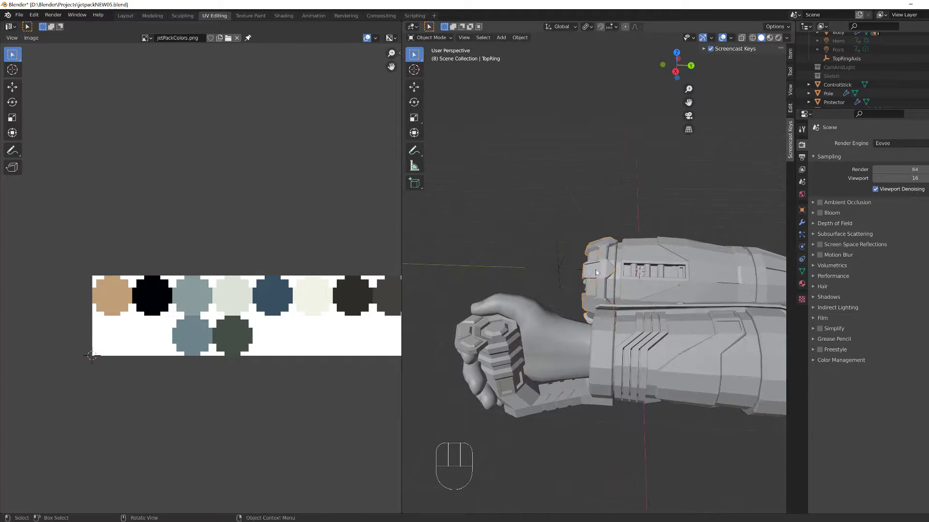
middle_click_drag(609, 285, 689, 276)
scroll(598, 278, "up", 2)
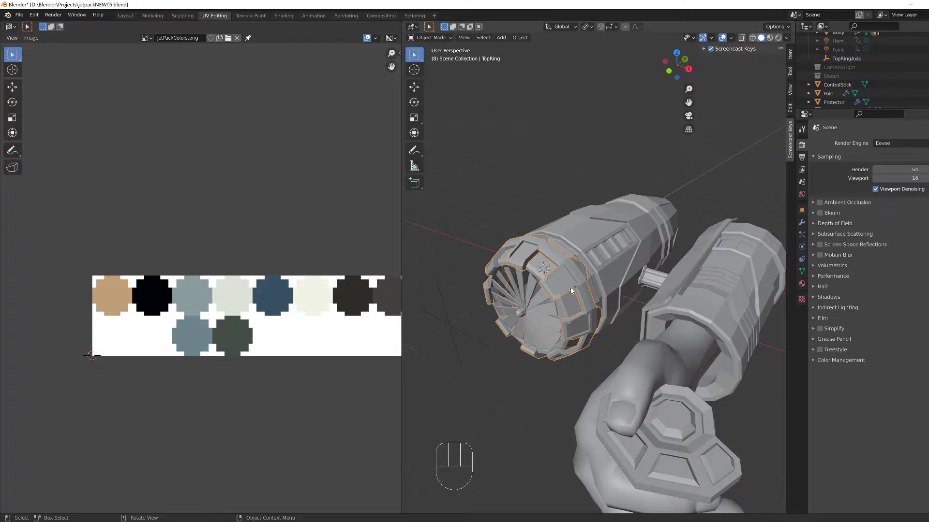
left_click(801, 285)
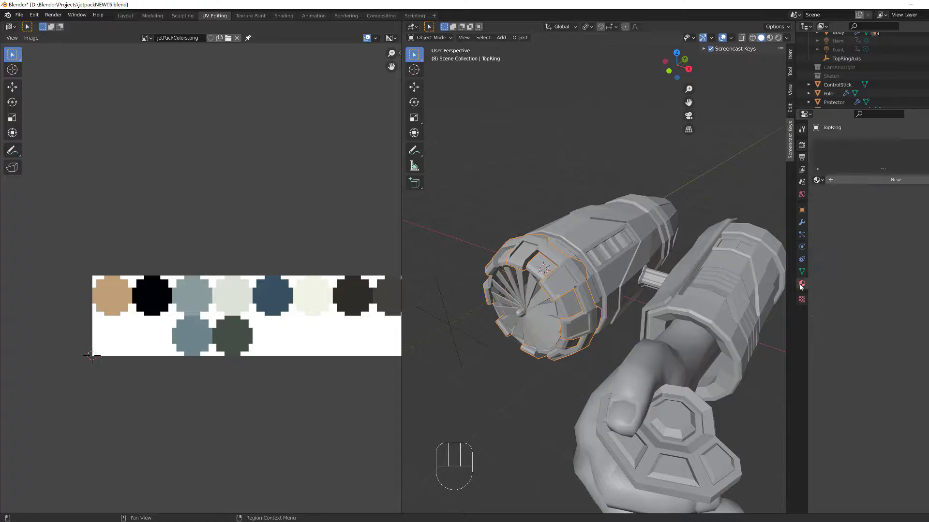
left_click(818, 180)
left_click(827, 193)
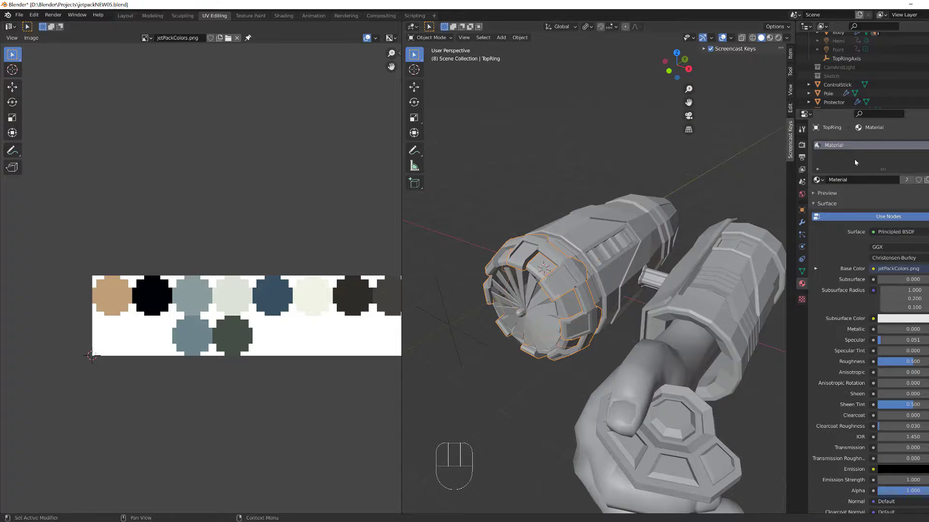
- Rename the TopRing's material to MachineColors
left_click(854, 182)
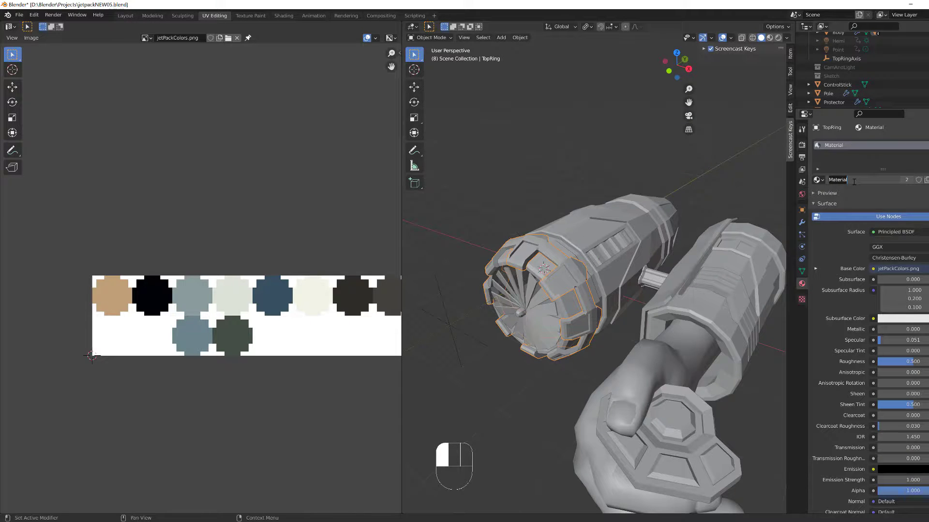
type("M")
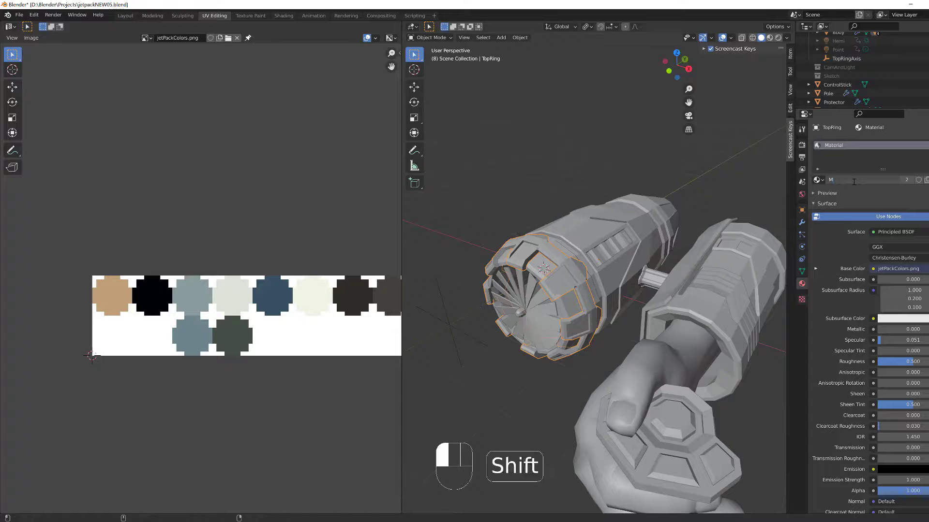
type("achineCo")
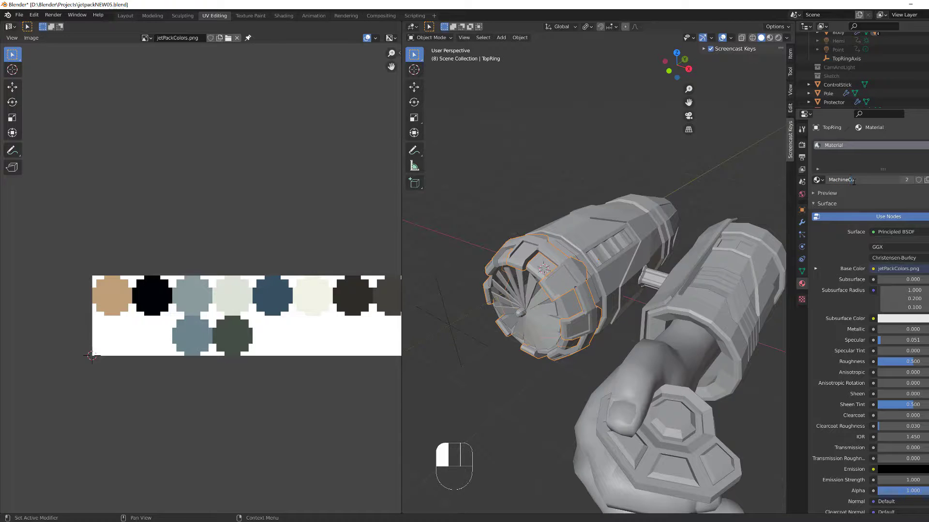
type("lors")
key("Return")
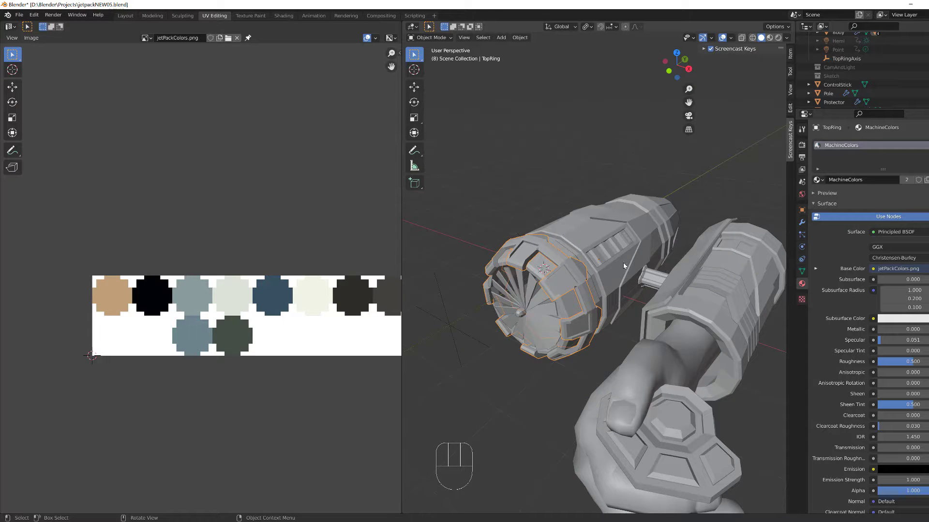
- Enter face editing on the TopRing, select all its faces, and unwrap them
scroll(624, 266, "down", 2)
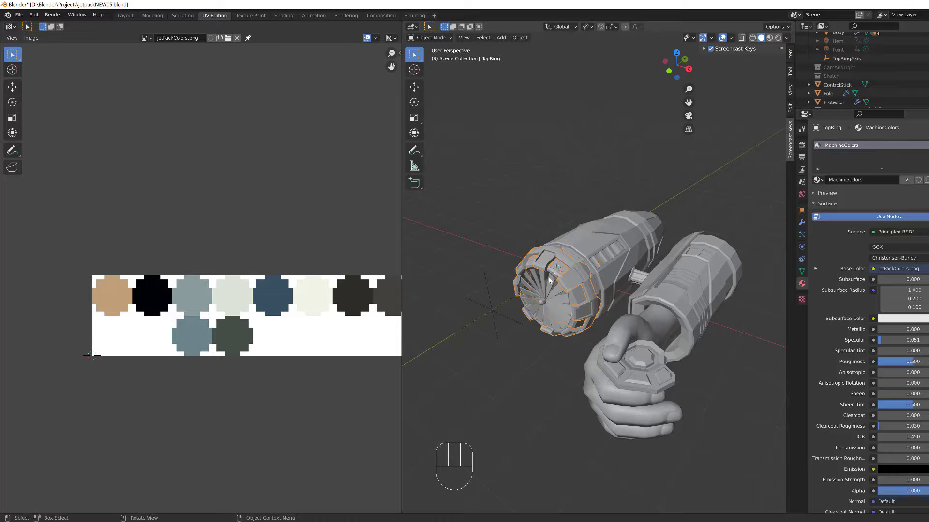
scroll(570, 281, "up", 3)
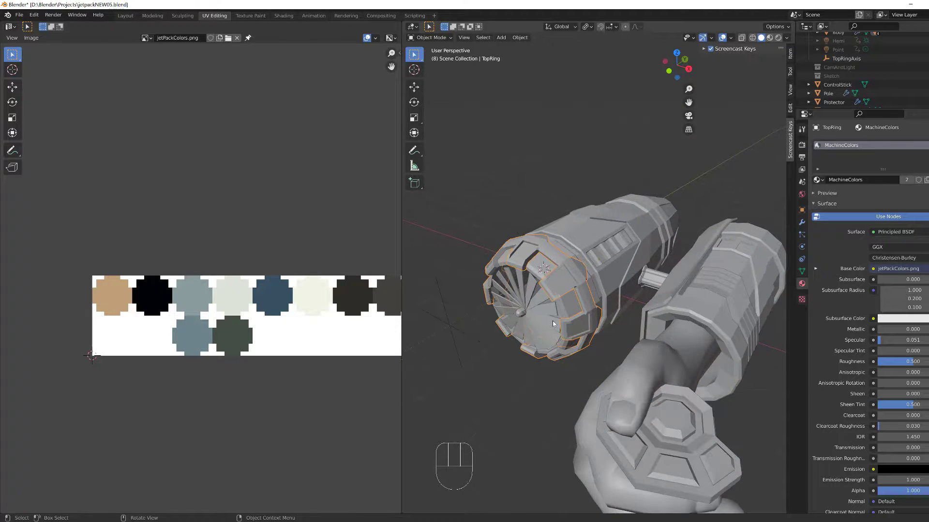
key("Tab")
key("3")
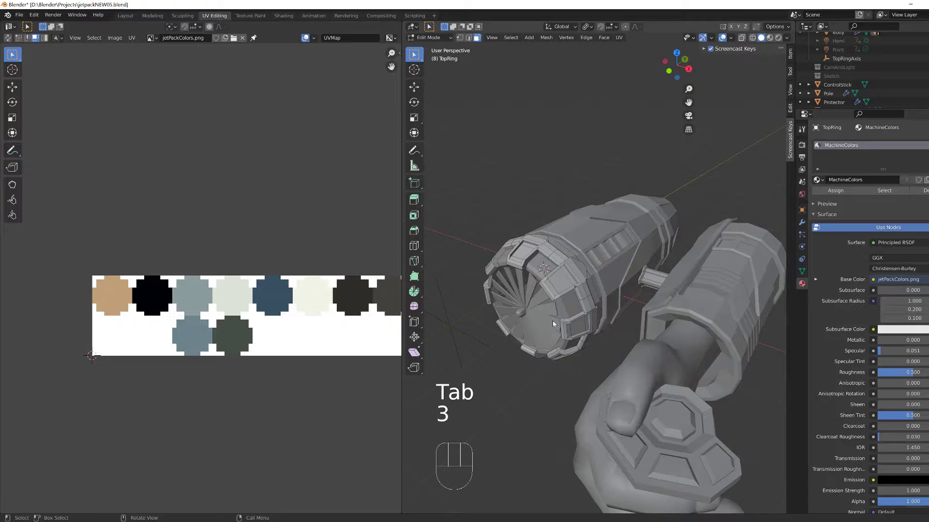
key("a")
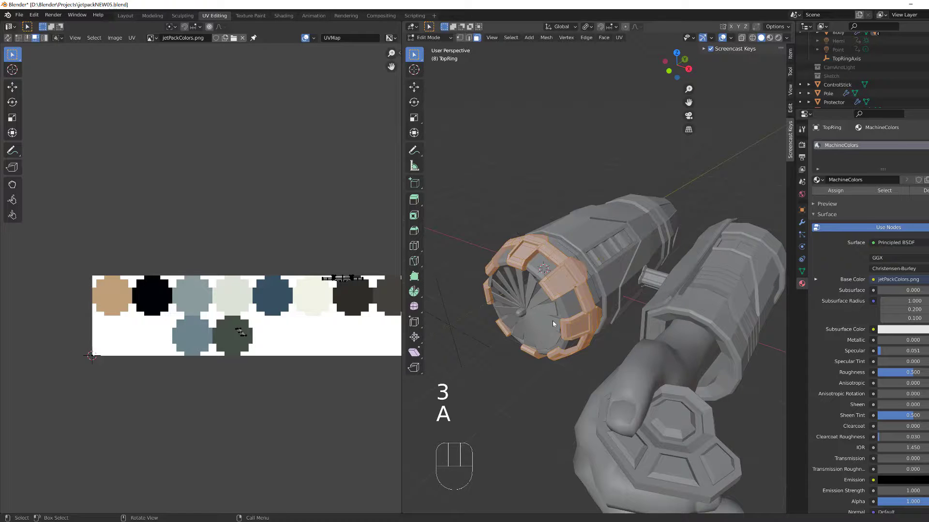
key("u")
left_click(554, 321)
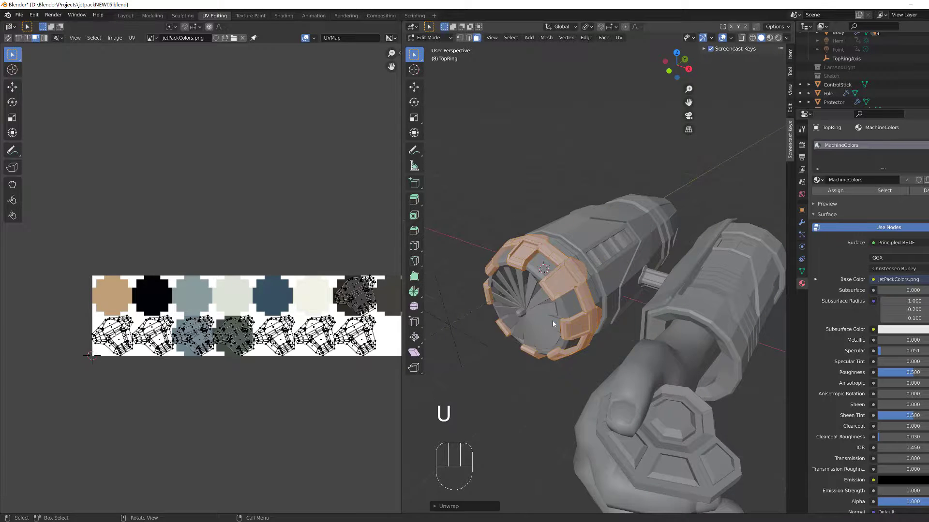
- Scale all of the TopRing's UVs to about 0.05, place them on the black swatch, and clear the face selection
scroll(339, 288, "down", 1)
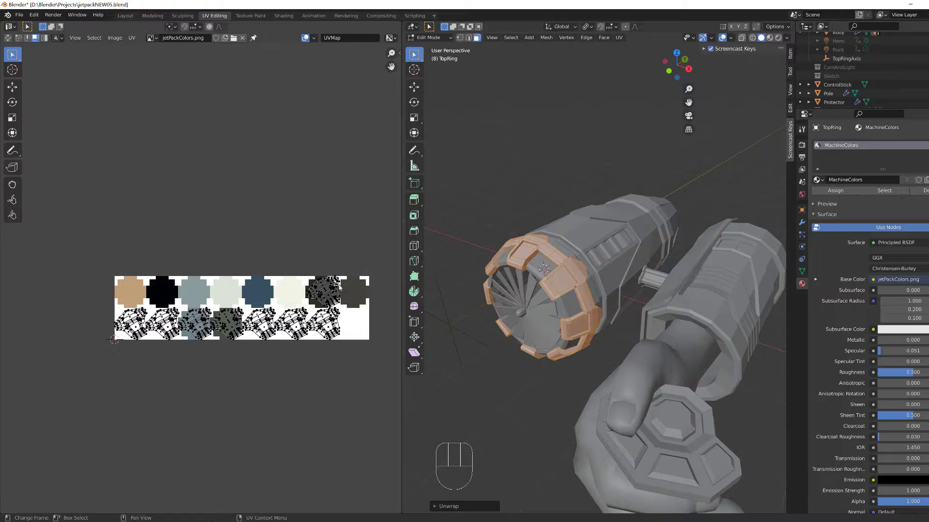
left_click_drag(366, 242, 85, 392)
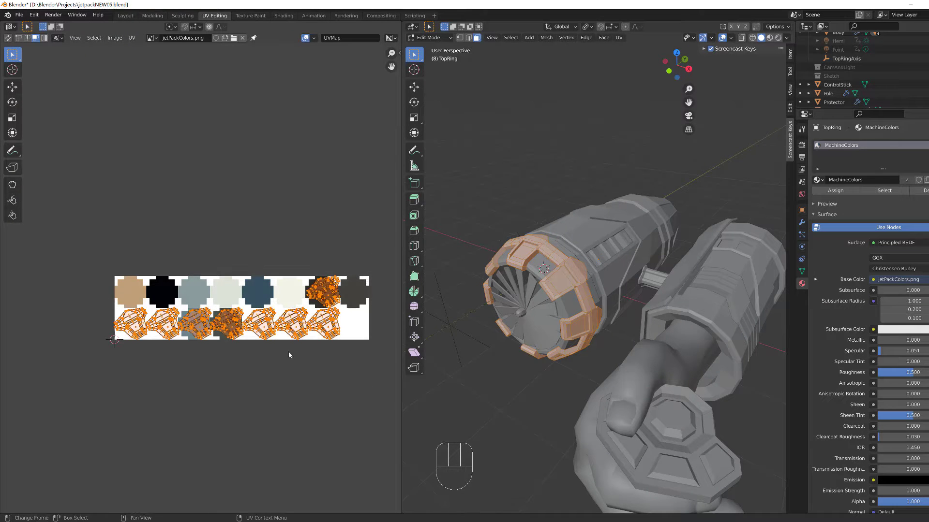
key("s")
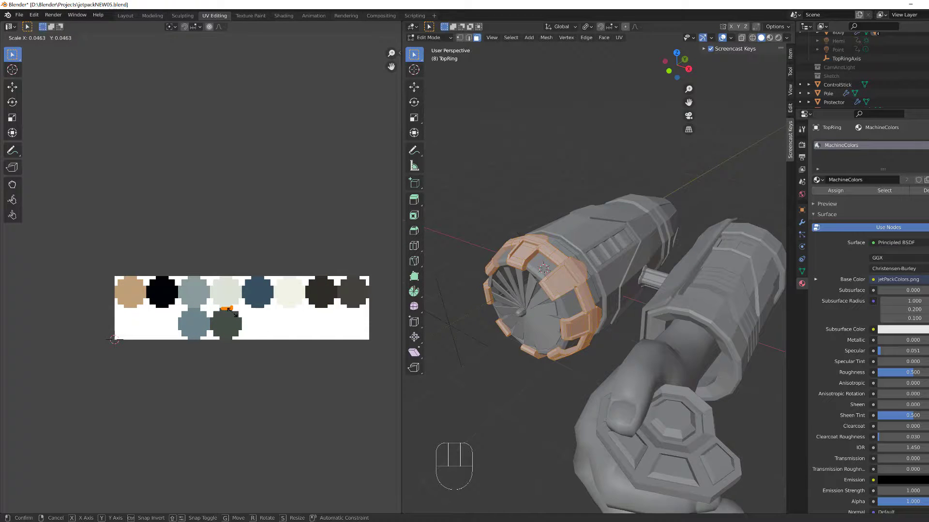
left_click(231, 312)
key("g")
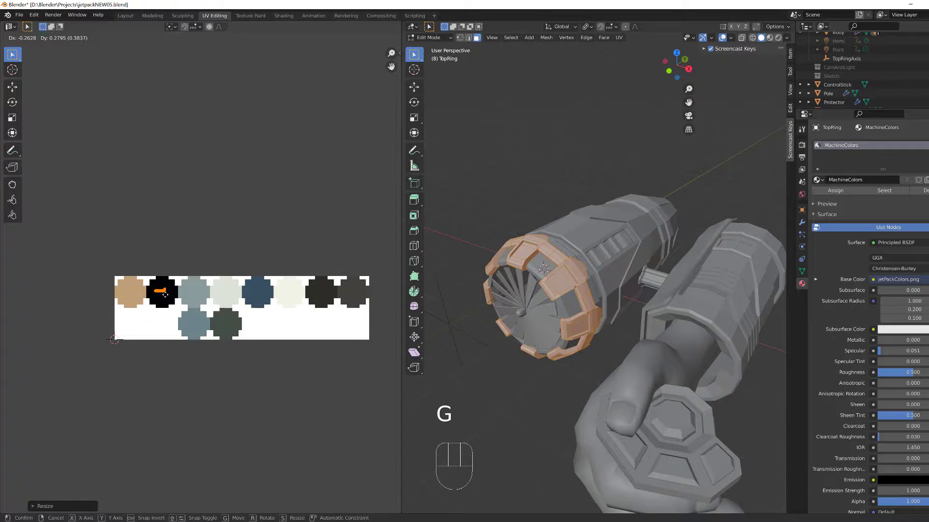
left_click(165, 294)
left_click(518, 376)
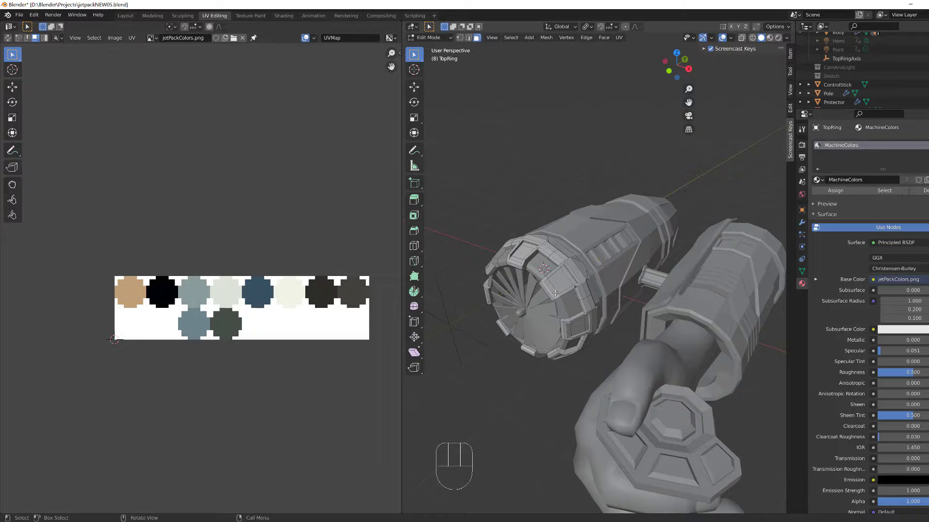
- Switch the 3D view to Material Preview shading, check the TopRing's colour, and leave mesh editing
left_click(769, 37)
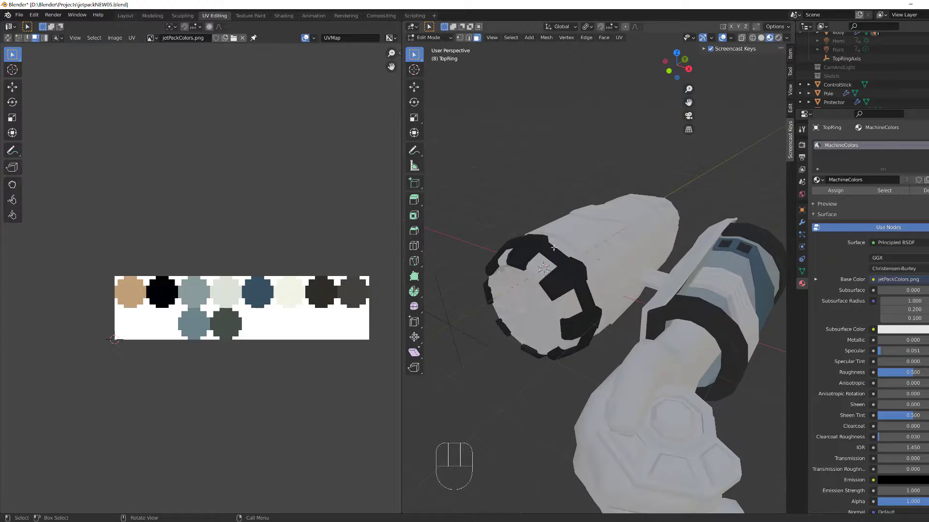
middle_click_drag(513, 387, 627, 277)
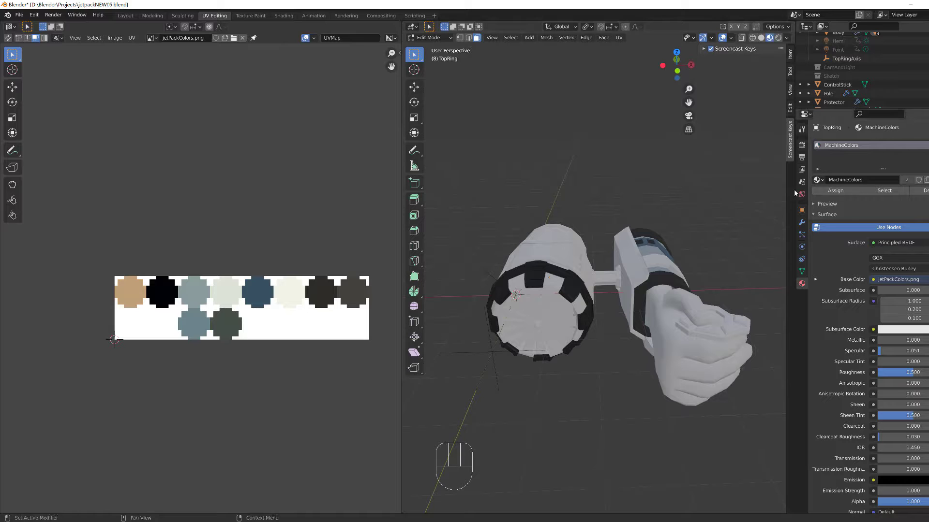
key("Tab")
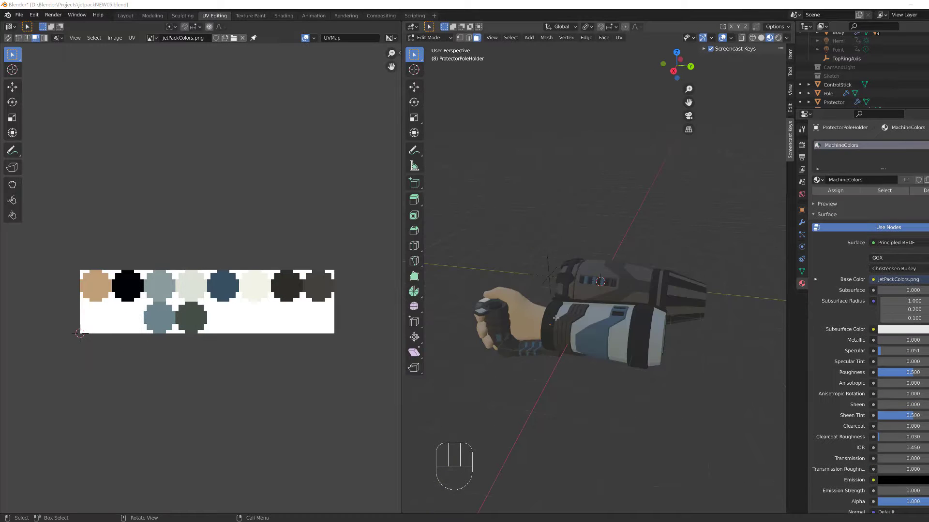
- Examine the coloured arm, hand and jetpack cylinder from several angles, including the patterned fan blades on the cylinder's end
middle_click_drag(555, 318, 648, 335)
scroll(648, 335, "up", 5)
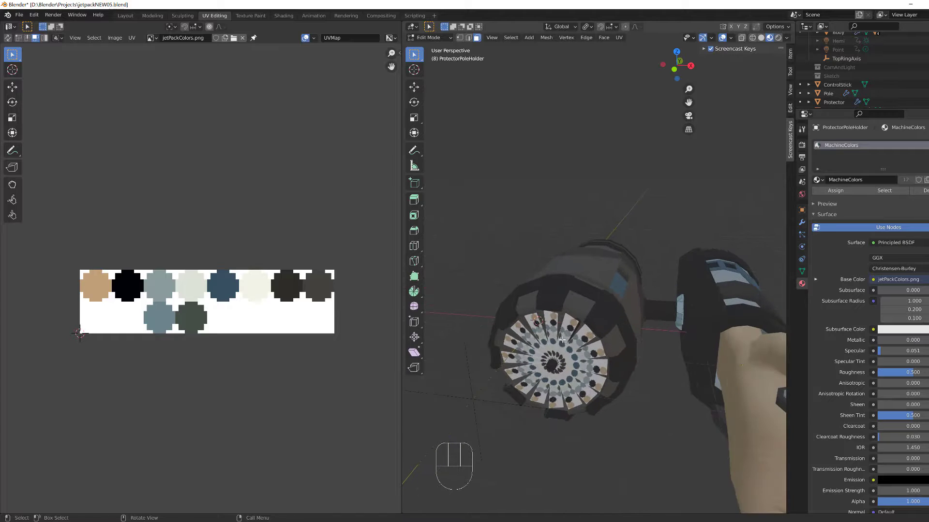
scroll(559, 356, "up", 3)
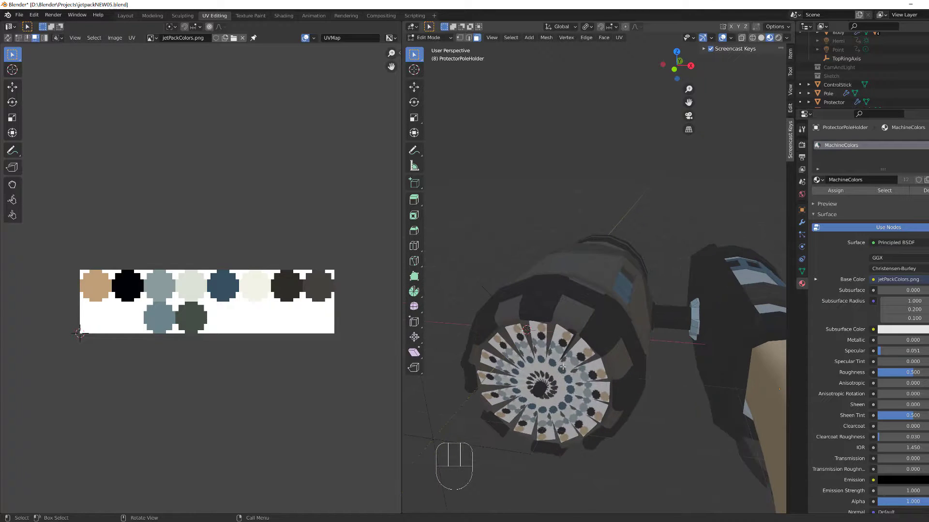
scroll(560, 358, "down", 4)
middle_click_drag(560, 358, 612, 302)
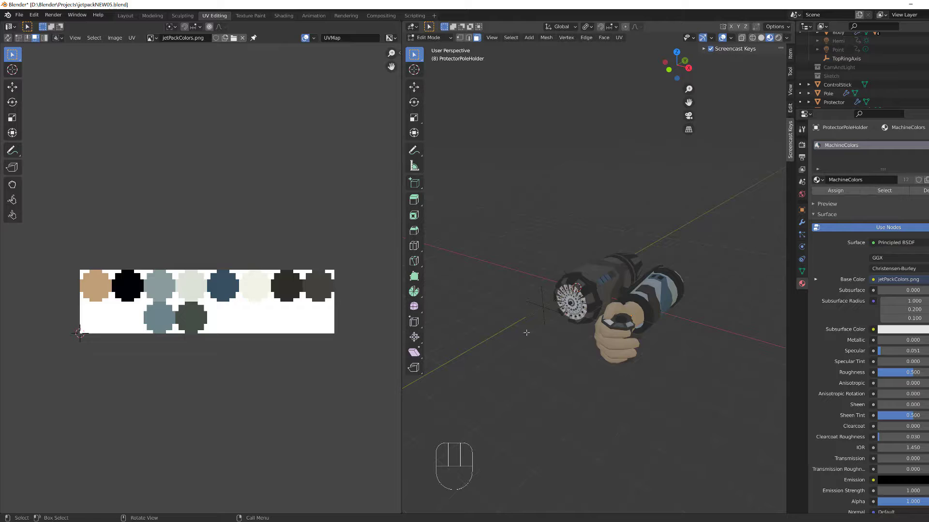
scroll(535, 330, "up", 2)
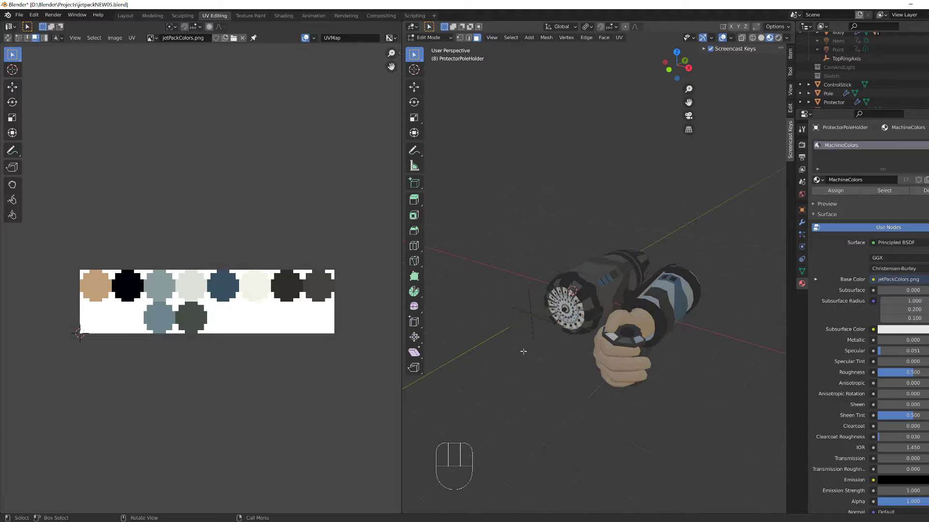
mouse_move(541, 346)
middle_mouse_down()
mouse_move(514, 331)
mouse_move(602, 333)
mouse_move(544, 346)
middle_mouse_up()
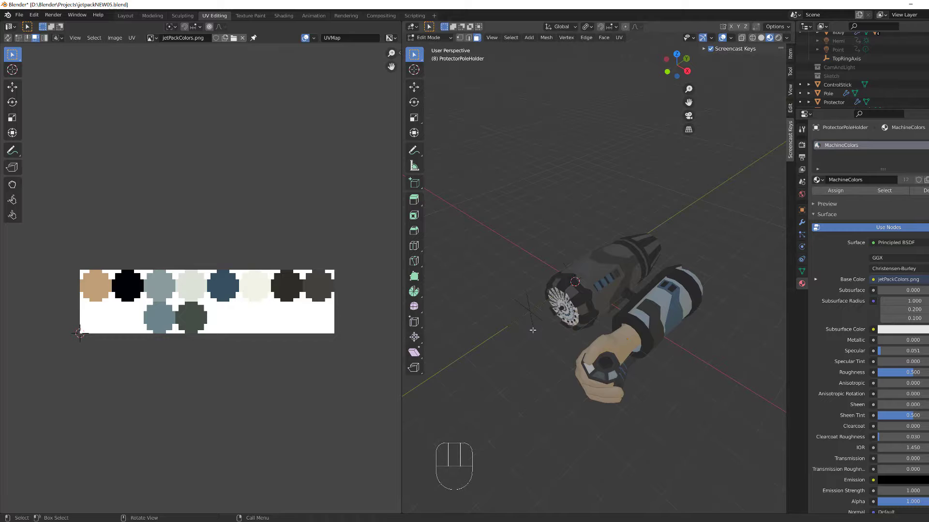
scroll(539, 349, "down", 1)
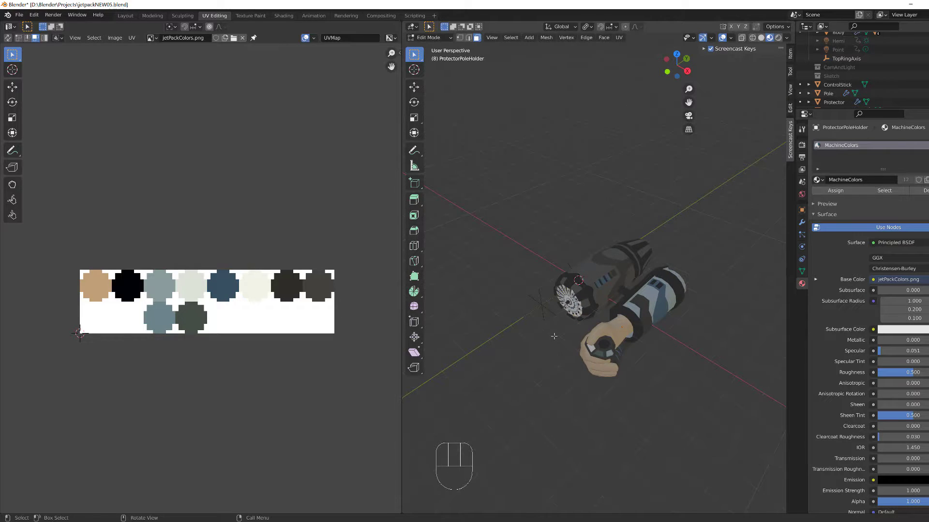
scroll(554, 336, "up", 2)
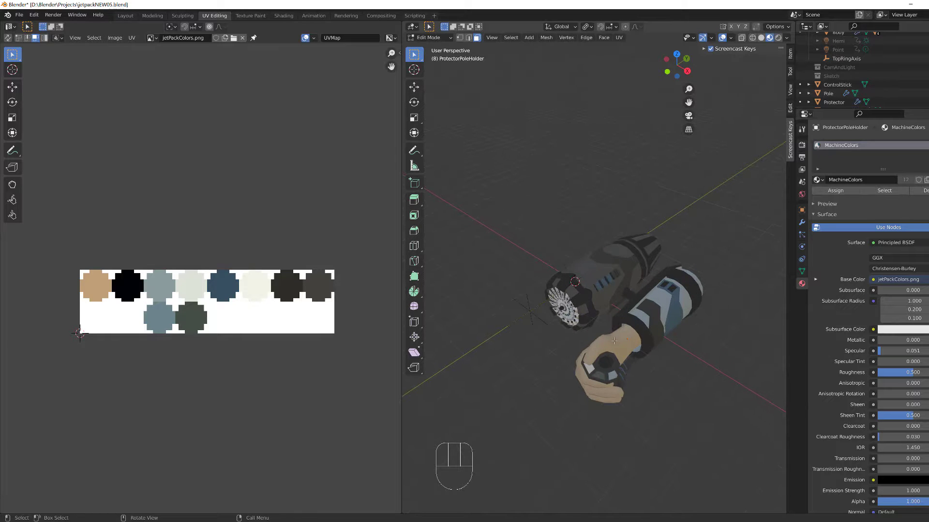
middle_click_drag(594, 321, 593, 341, "shift")
scroll(593, 342, "up", 2)
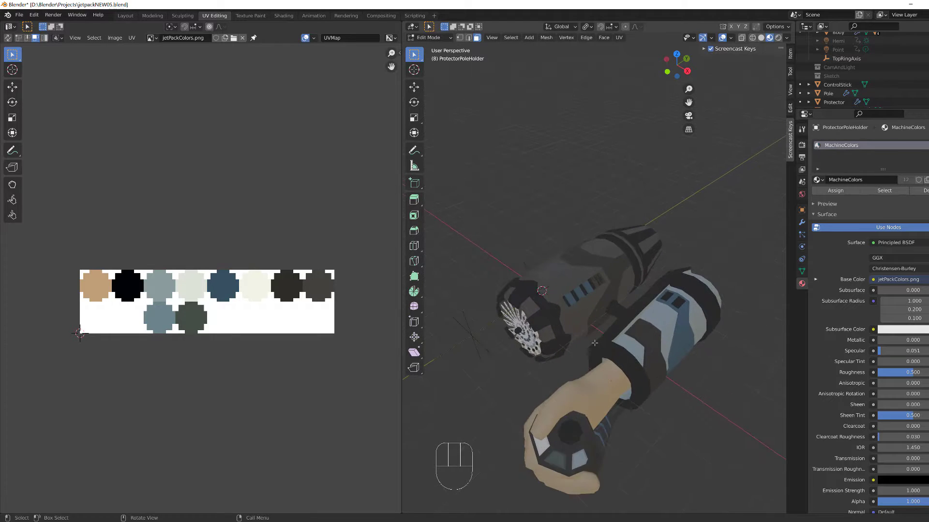
- Leave mesh editing and select the arm, hand, fan blade, protector and jetpack parts together
scroll(851, 80, "up", 4)
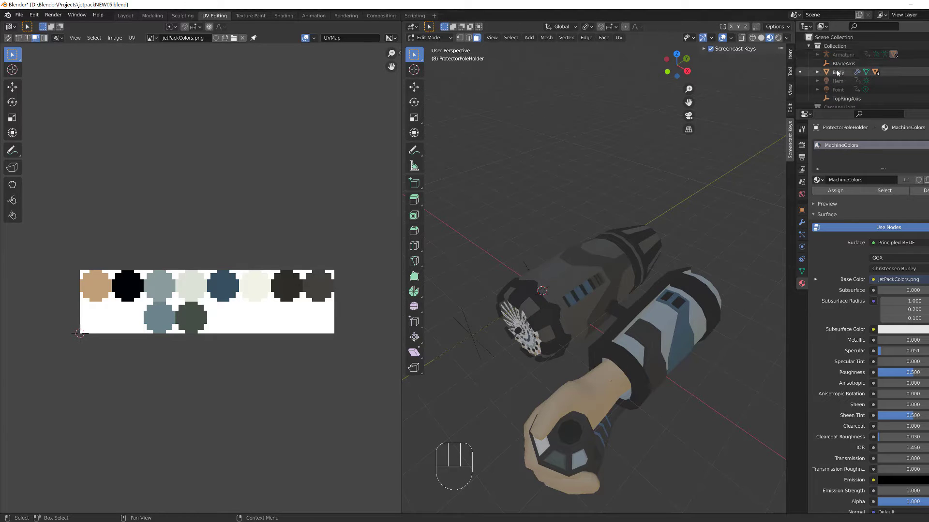
scroll(587, 339, "down", 4)
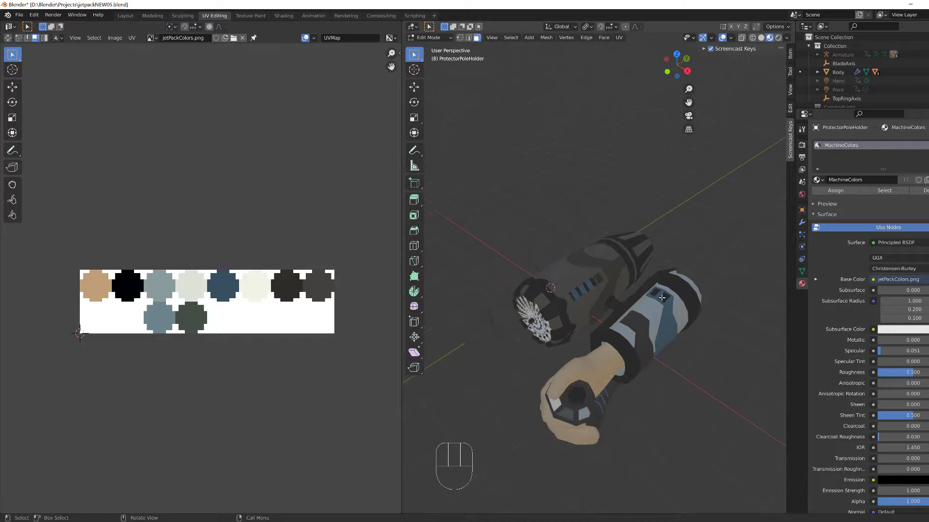
middle_click_drag(587, 339, 645, 346, "shift")
key("Tab")
left_click(626, 298)
left_click(535, 294, "shift")
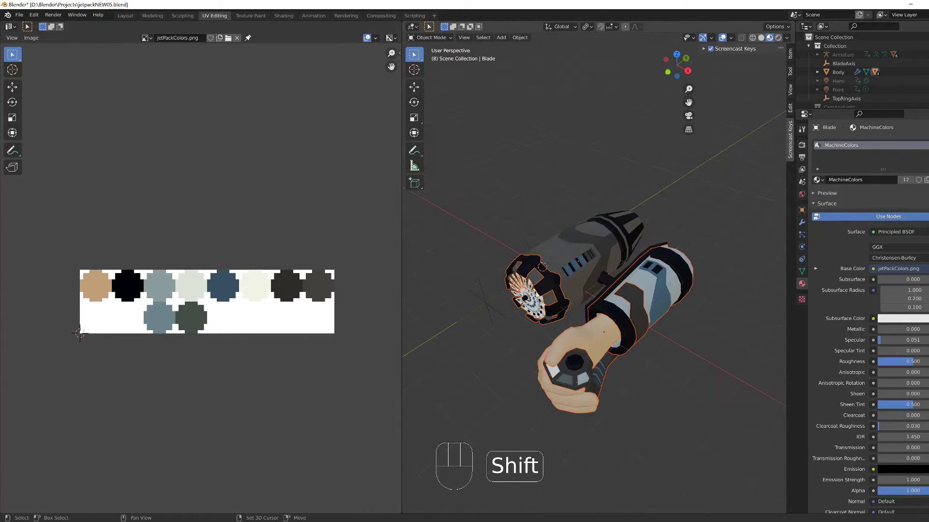
left_click(573, 255, "shift")
scroll(616, 281, "up", 2)
left_click(624, 288, "shift")
middle_click_drag(574, 255, 580, 295)
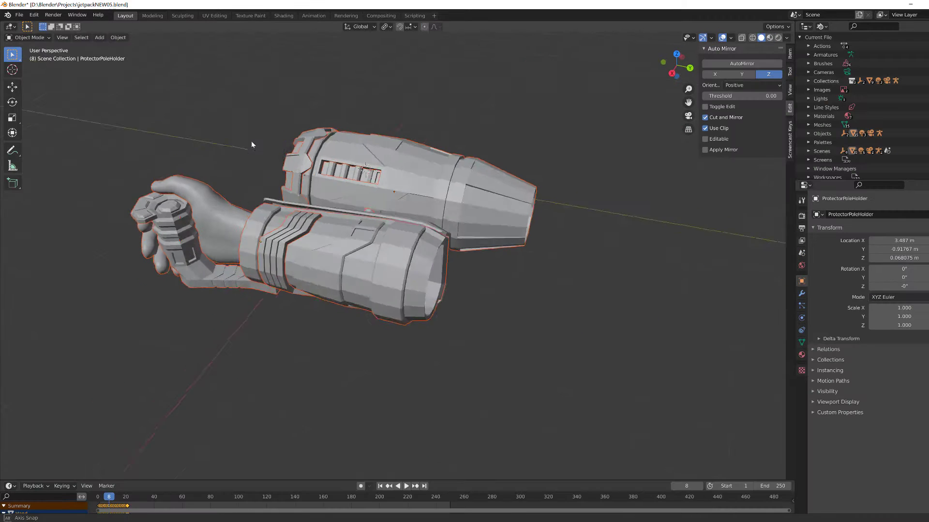
- Open the FBX export and limit it to selected objects of type Mesh, with Apply Transform enabled
middle_click_drag(251, 145, 428, 247)
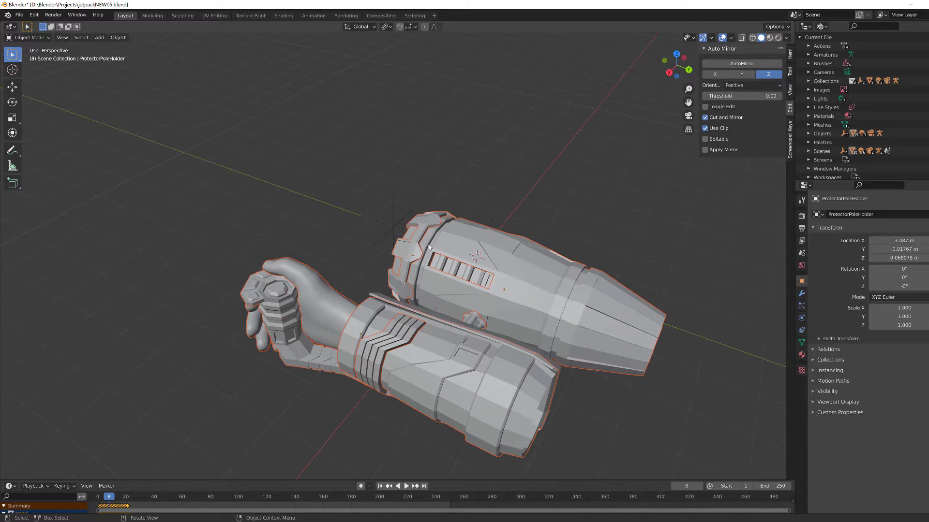
left_click(15, 17)
mouse_move(48, 141)
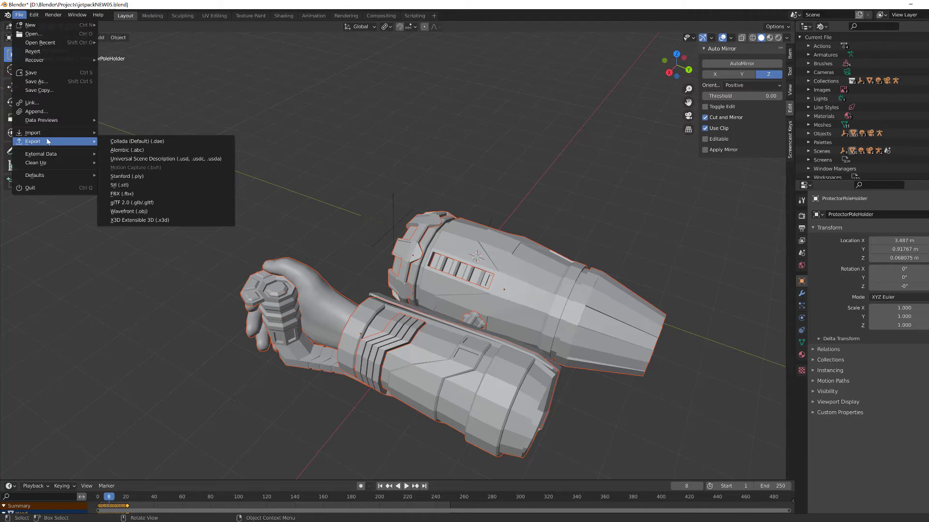
left_click(134, 194)
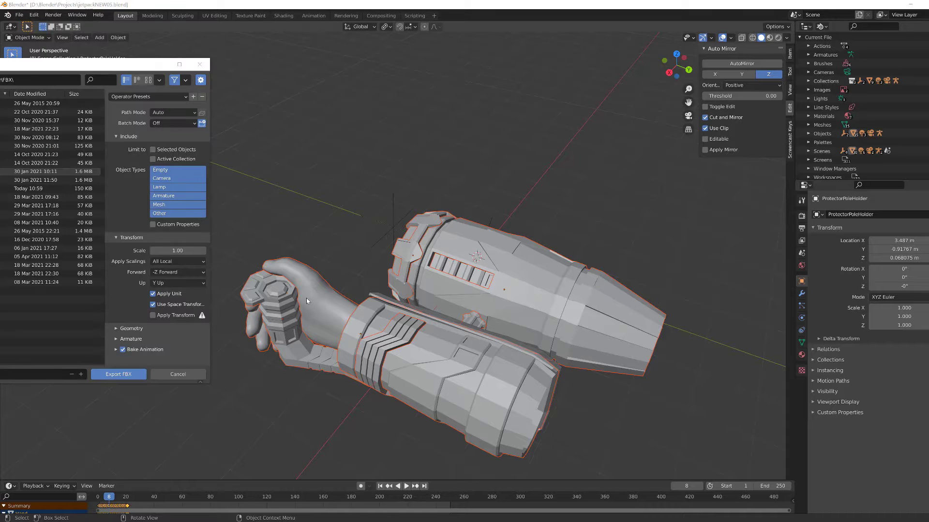
left_click(164, 170)
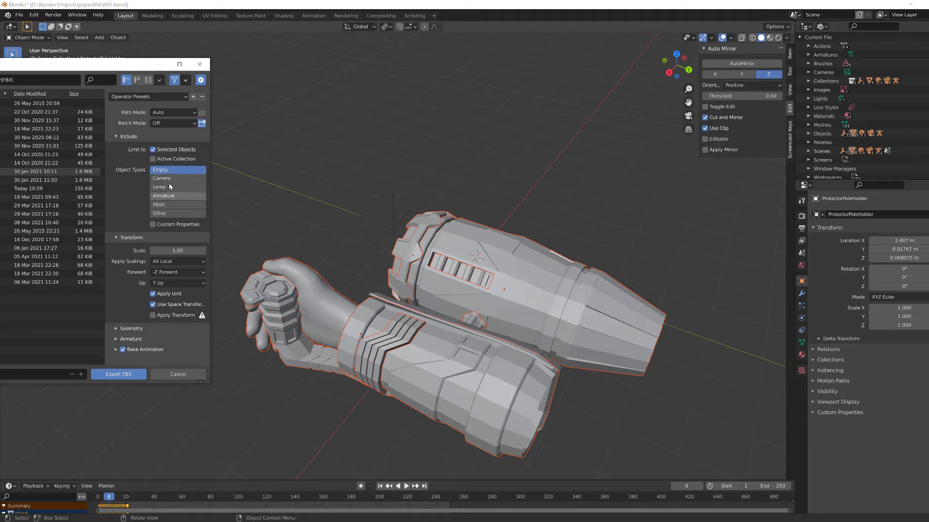
left_click(167, 204)
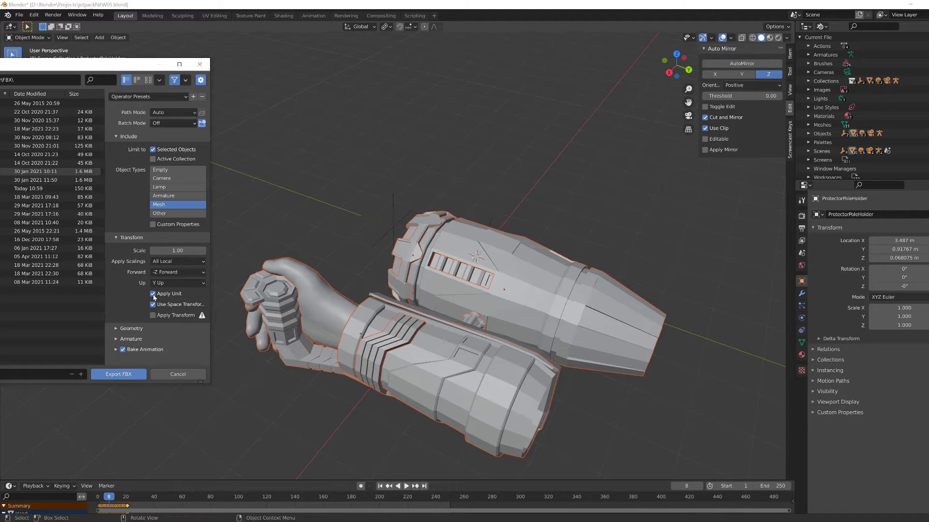
left_click(157, 318)
scroll(300, 296, "down", 4)
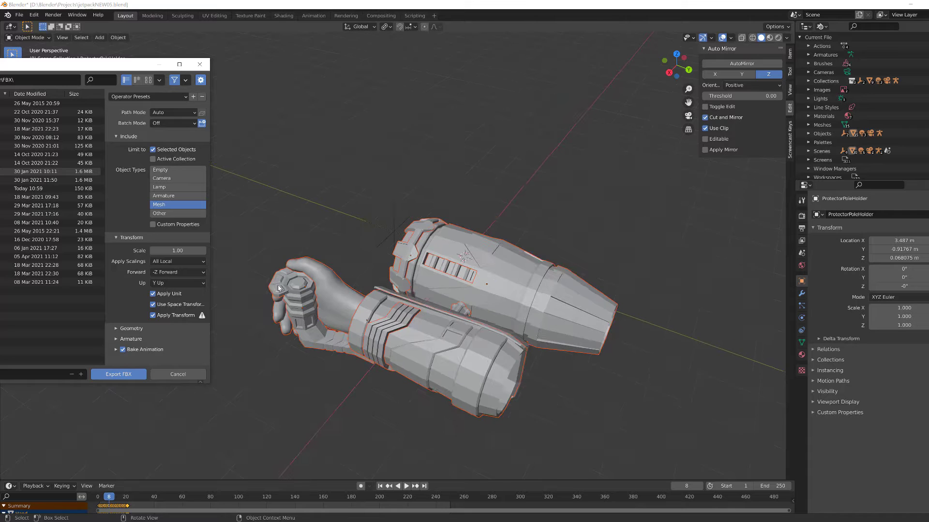
middle_click_drag(369, 267, 416, 247)
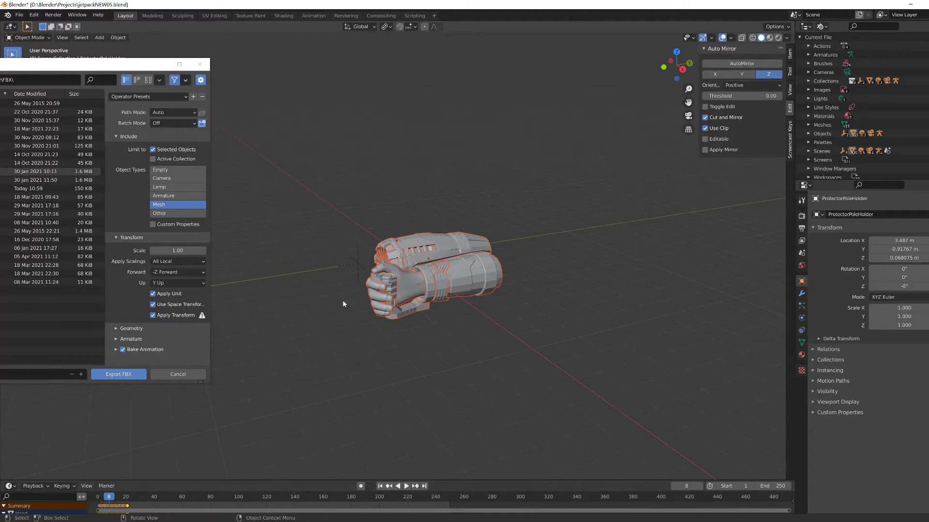
mouse_move(130, 69)
left_mouse_down()
mouse_move(234, 72)
mouse_move(75, 72)
mouse_move(92, 73)
left_mouse_up()
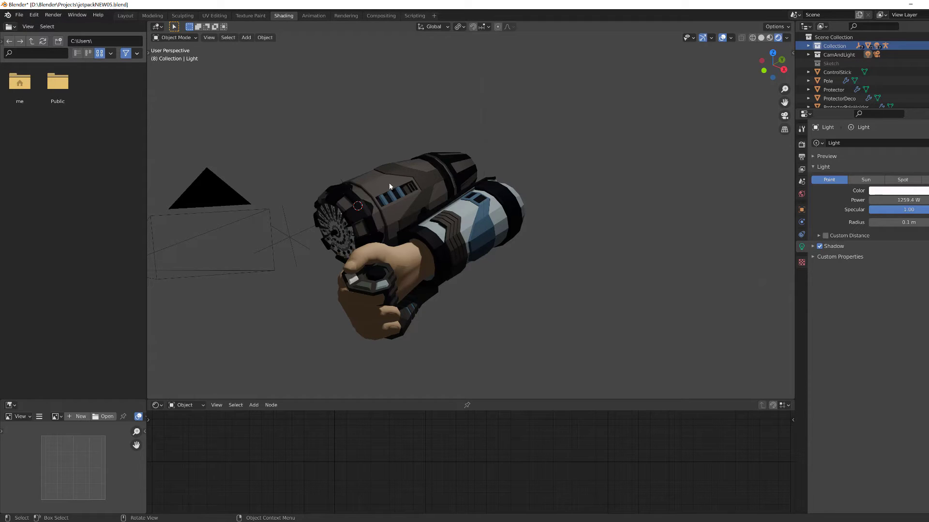
middle_click_drag(371, 185, 316, 183)
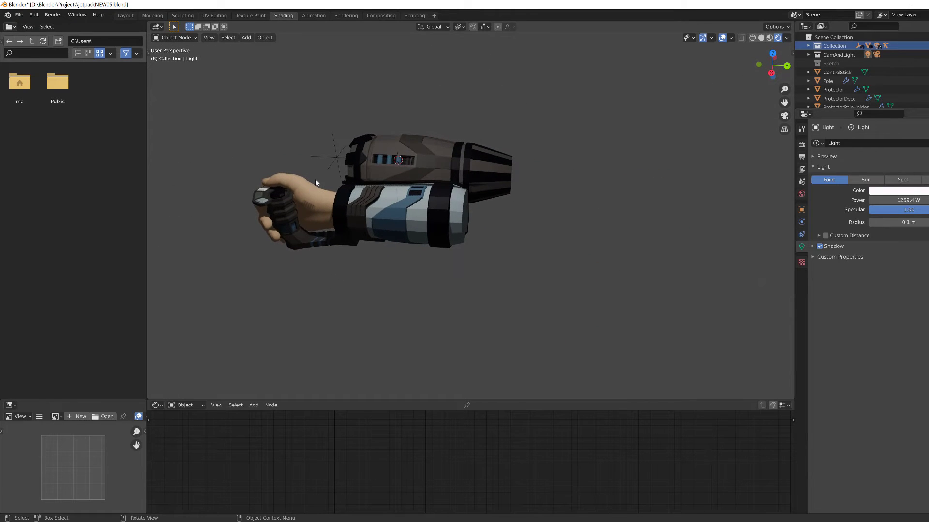